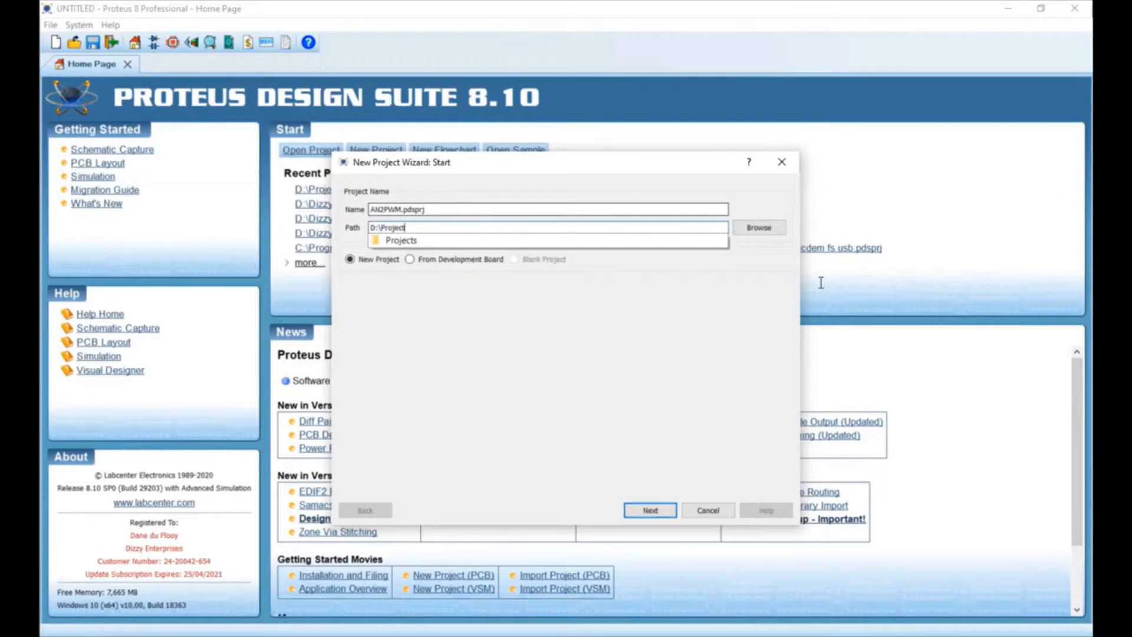
Step: Set the new project's path to D:\Projects\ and proceed to the schematic design settings
text(\)
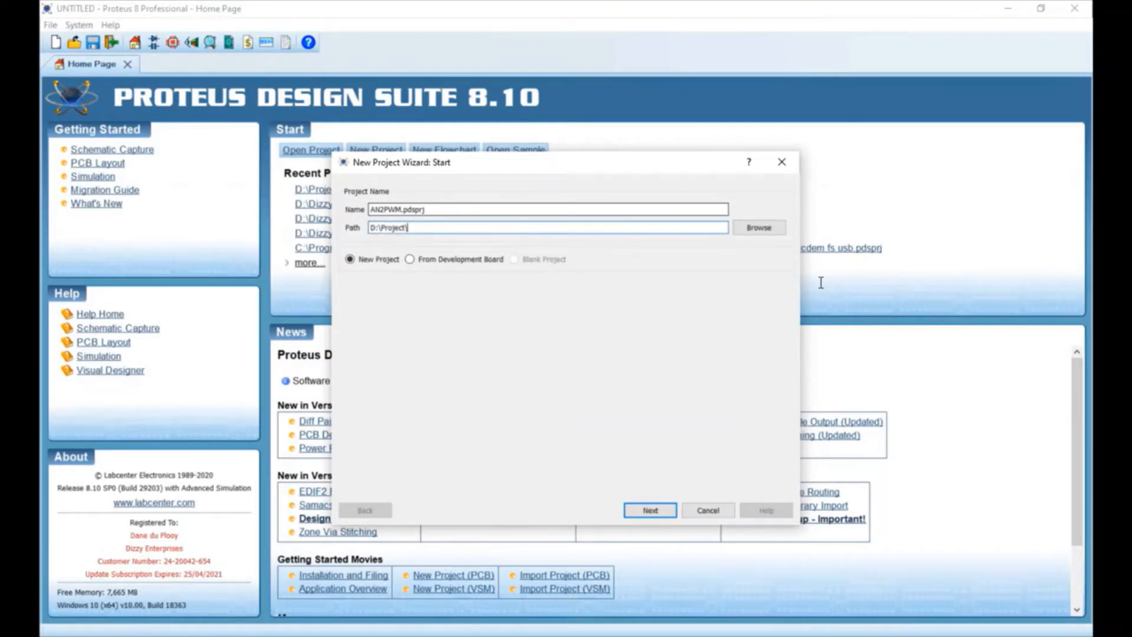
key(Return)
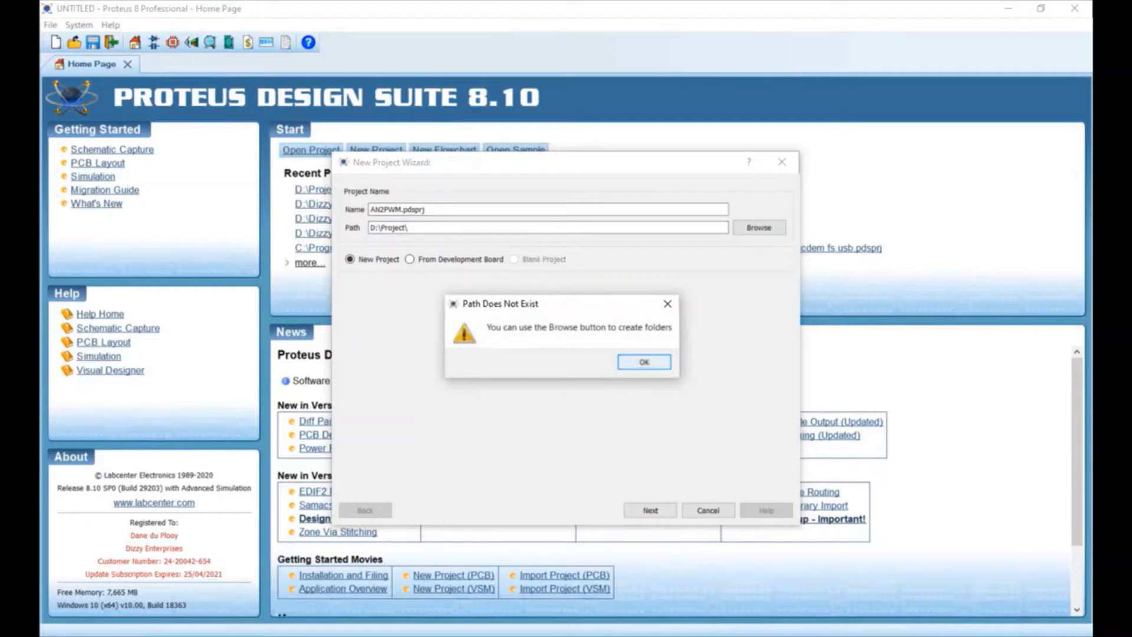
key(Return)
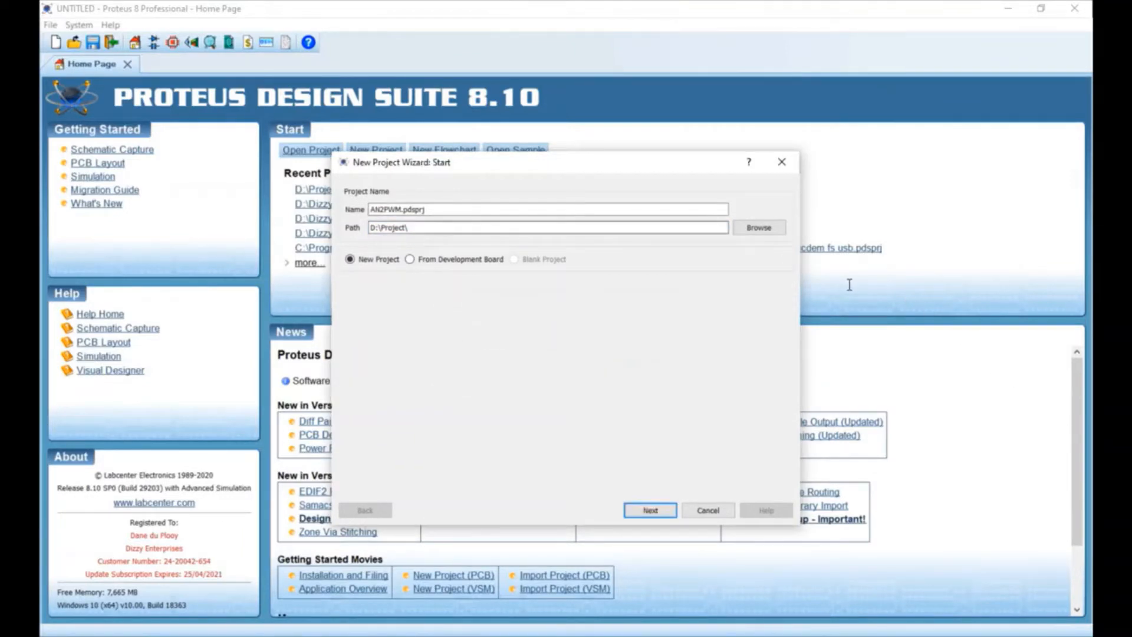
key(BackSpace)
text(s\)
key(Return)
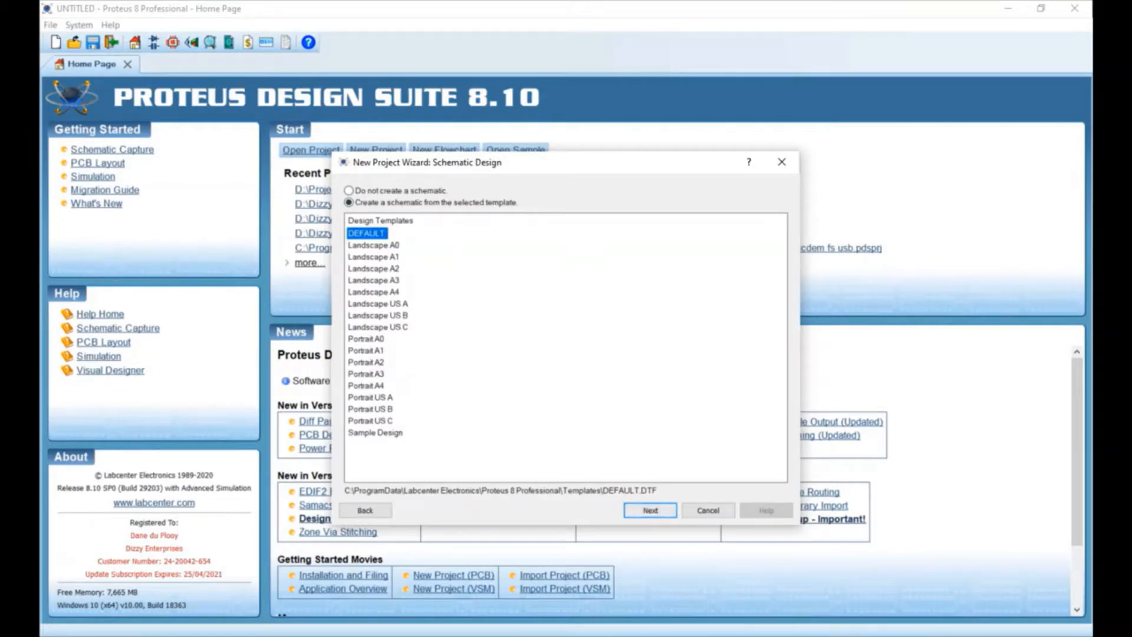
Step: Create the schematic from the DEFAULT template and a PCB layout from the DEFAULT layout template
key(Return)
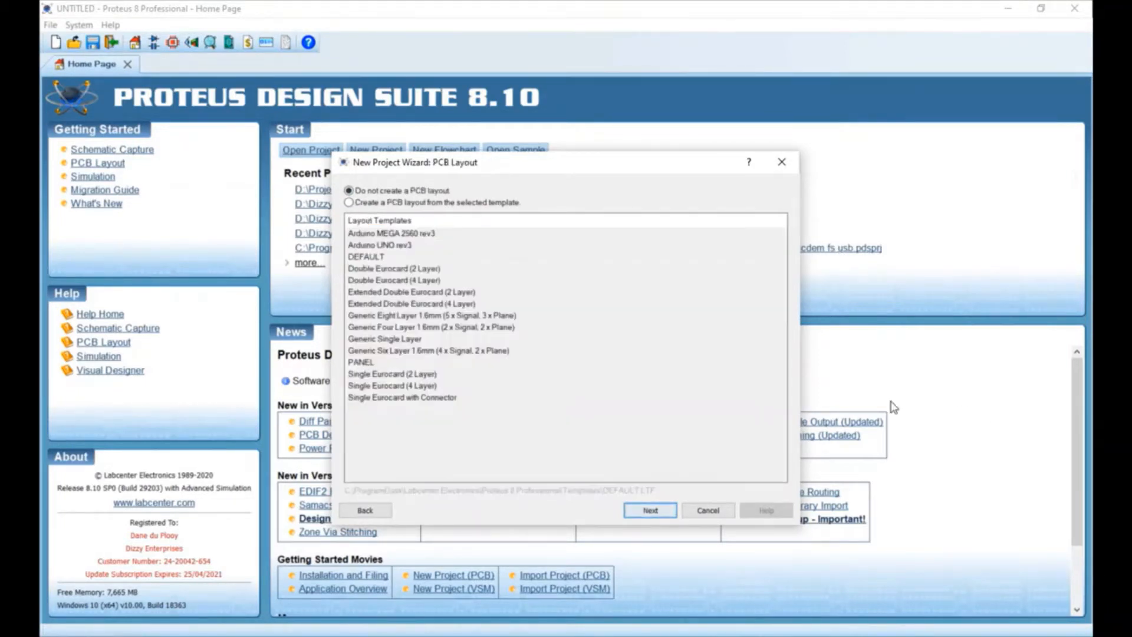
key(Down)
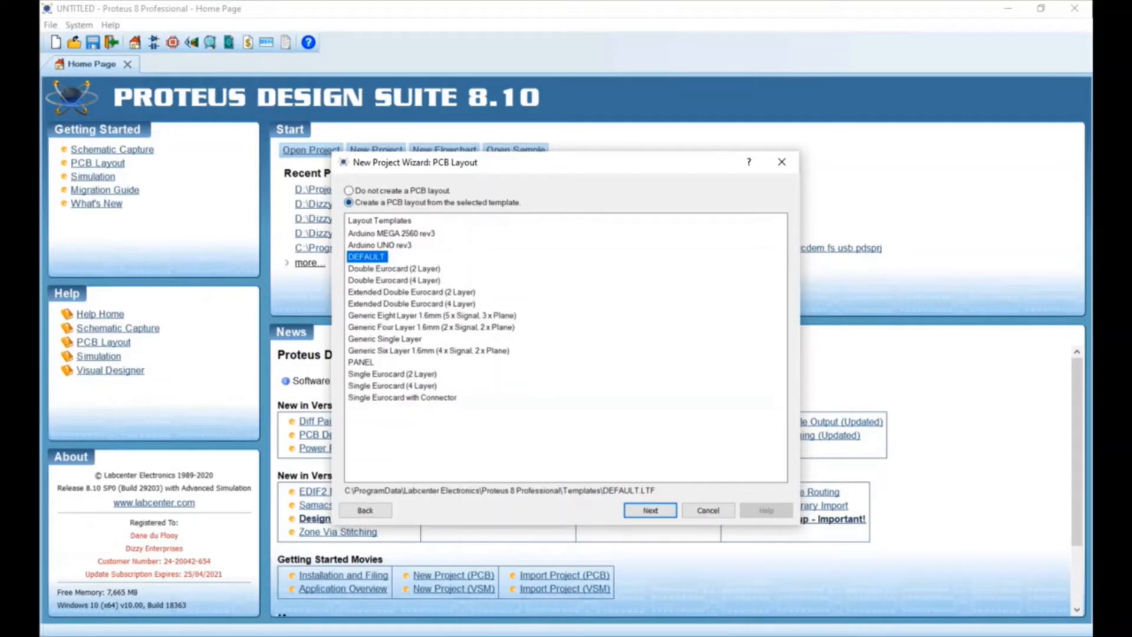
key(Return)
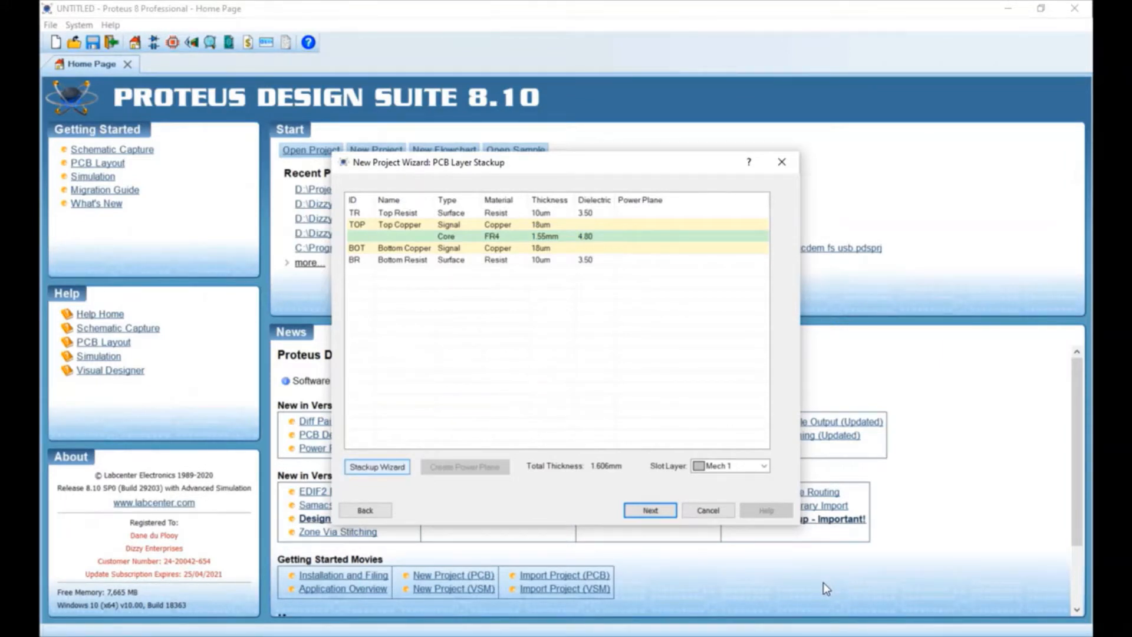
Step: Examine the available copper layer counts in the board Stackup Wizard without changing the settings
click(377, 467)
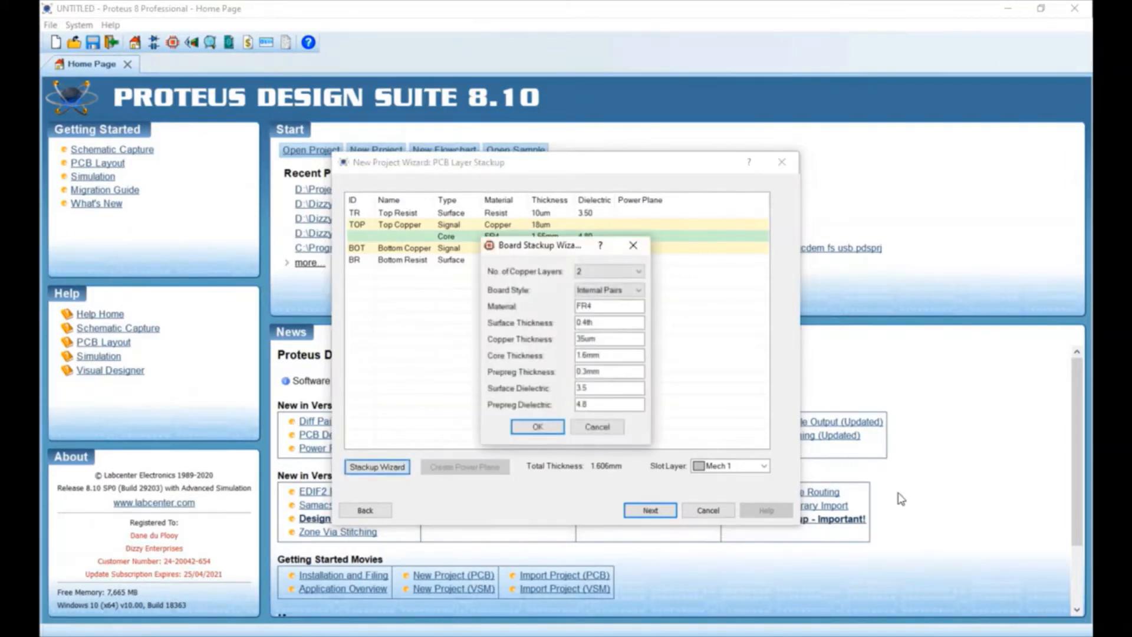
click(628, 271)
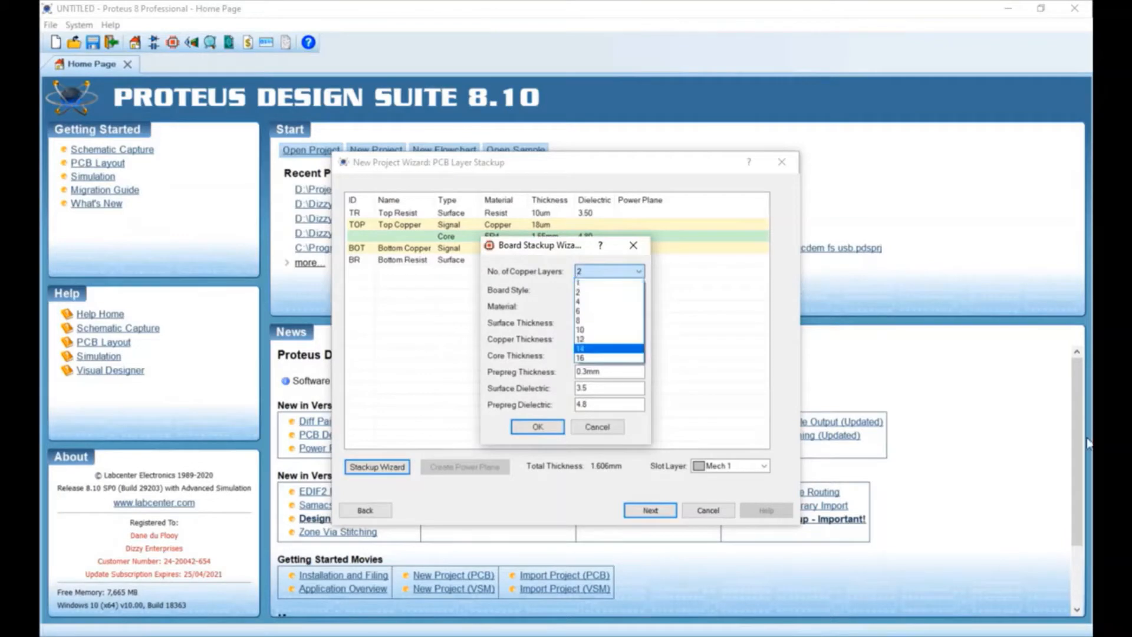
click(629, 271)
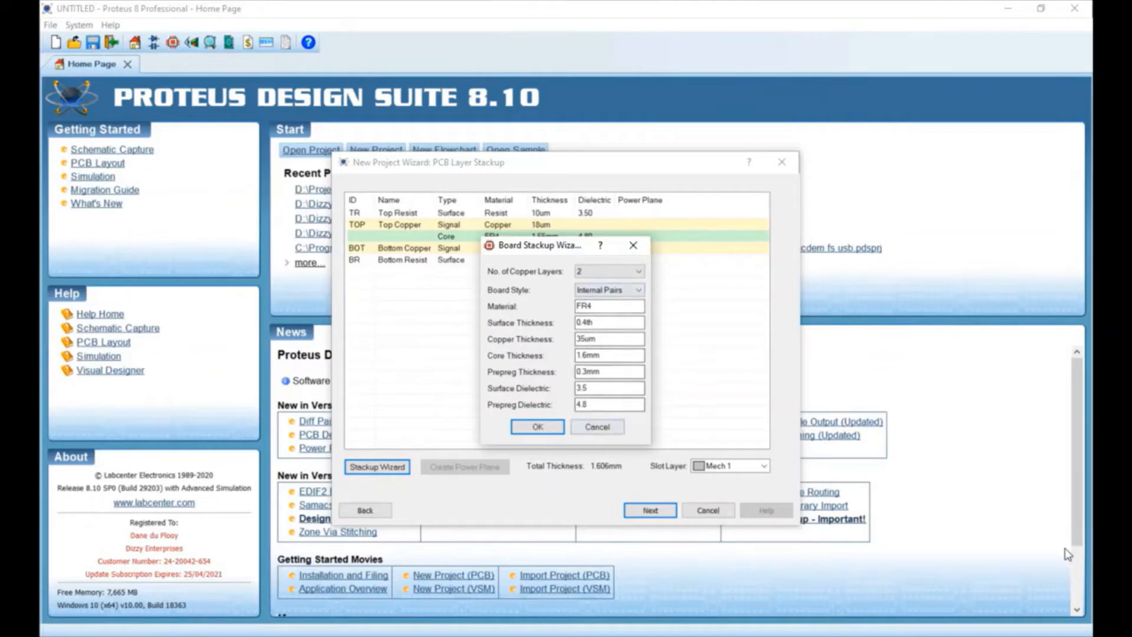
key(Return)
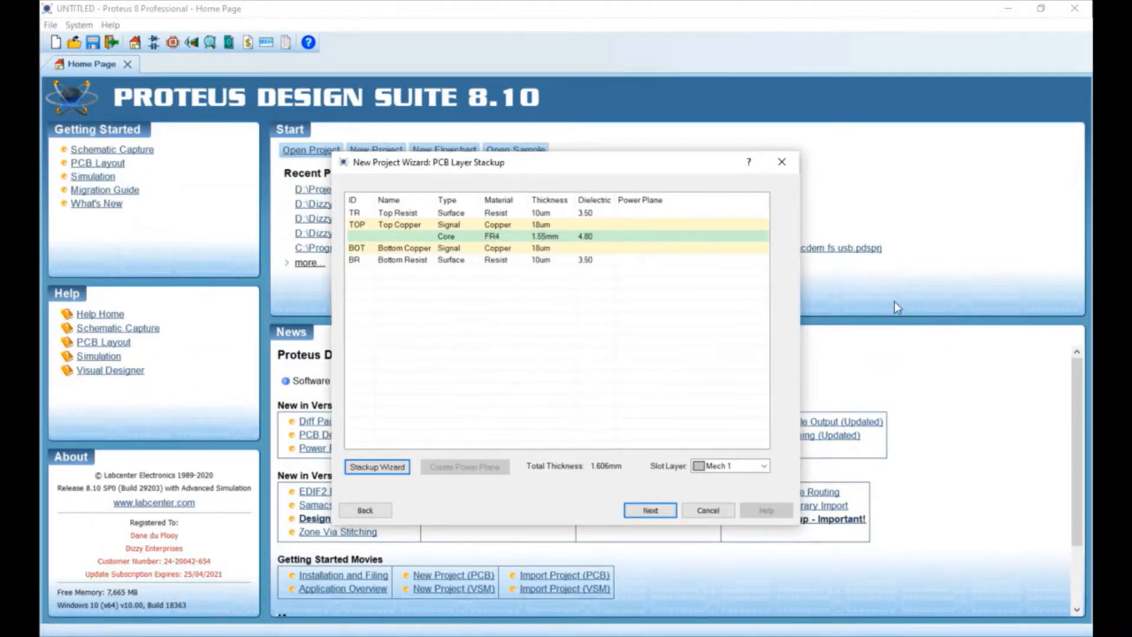
Step: Check the layer type options for Bottom Copper and keep it as Signal
click(703, 249)
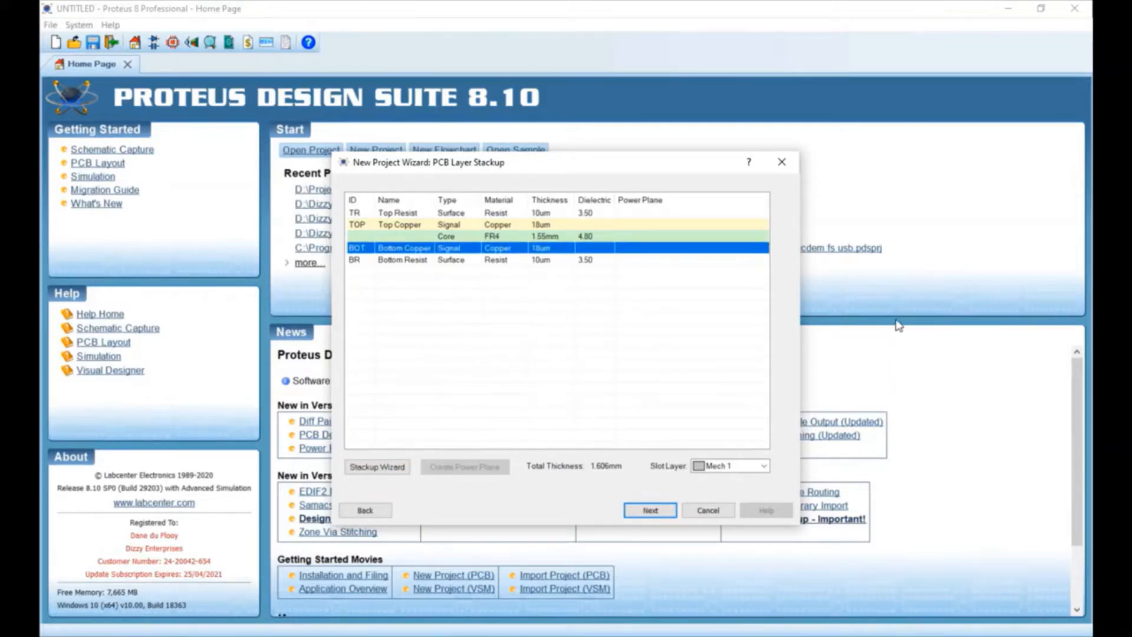
click(452, 248)
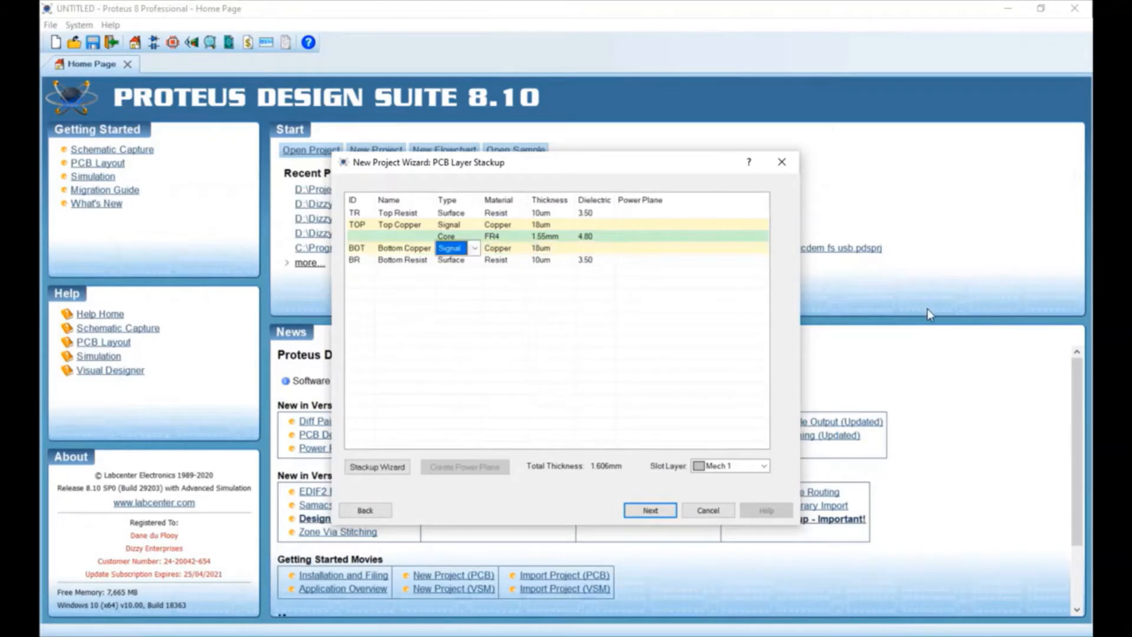
click(458, 248)
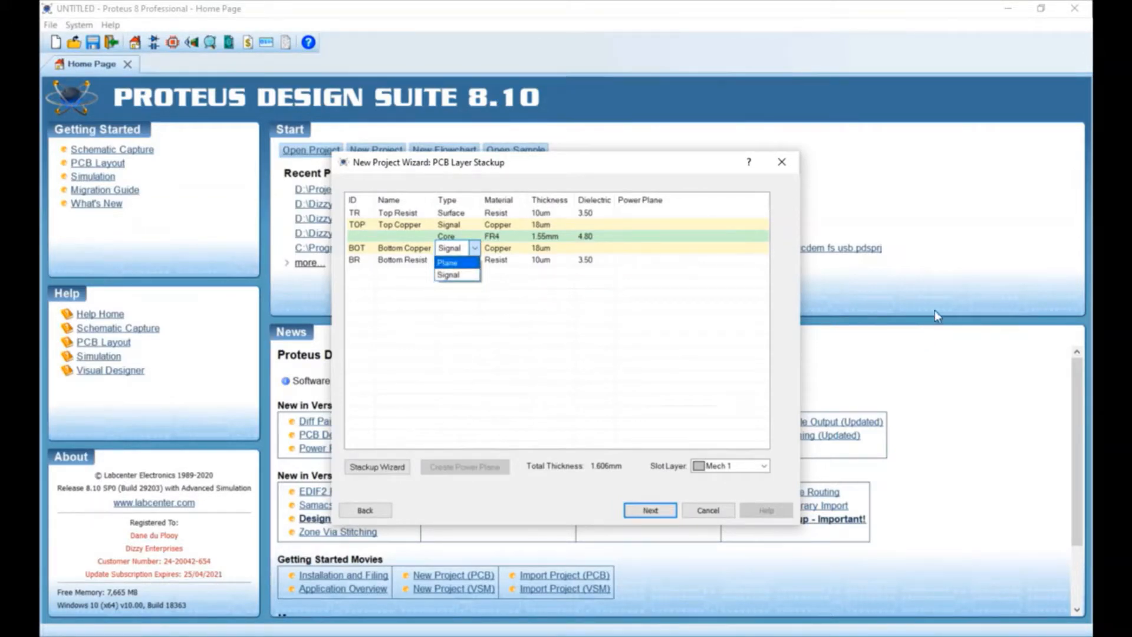
click(450, 275)
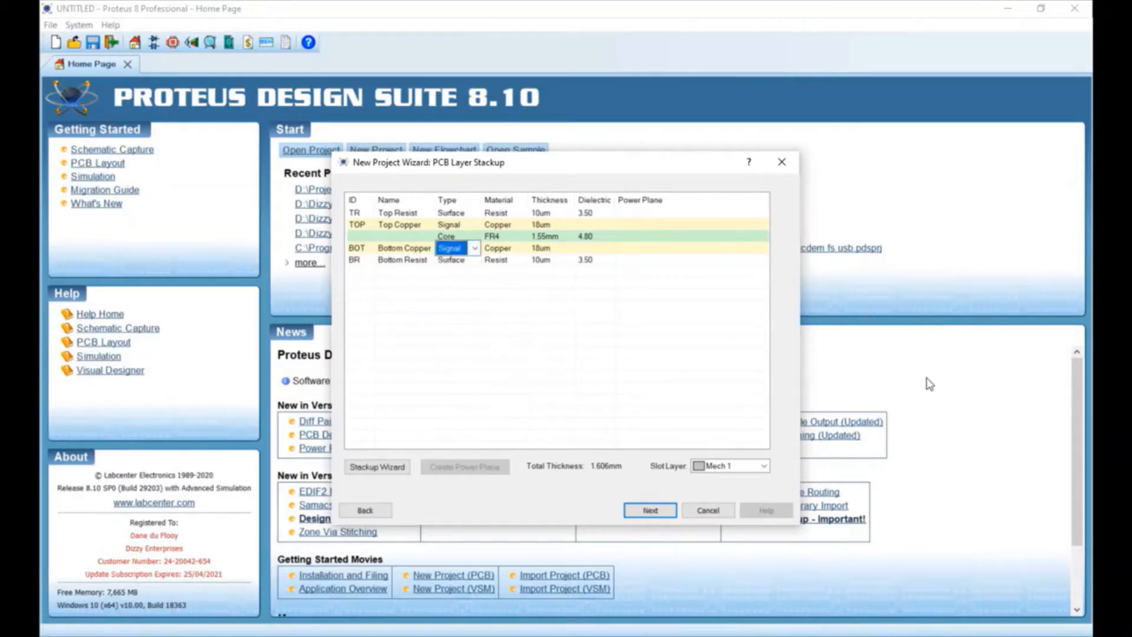
click(451, 348)
Step: Accept the PCB layer stackup, the through-hole drill pair and the board preview
click(650, 510)
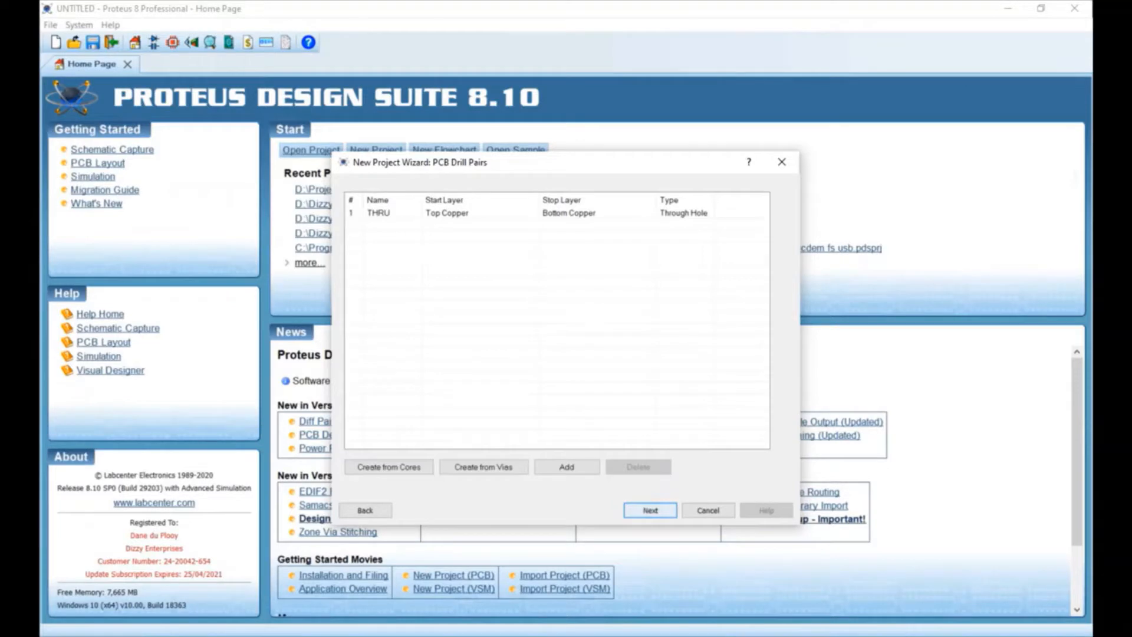
click(650, 510)
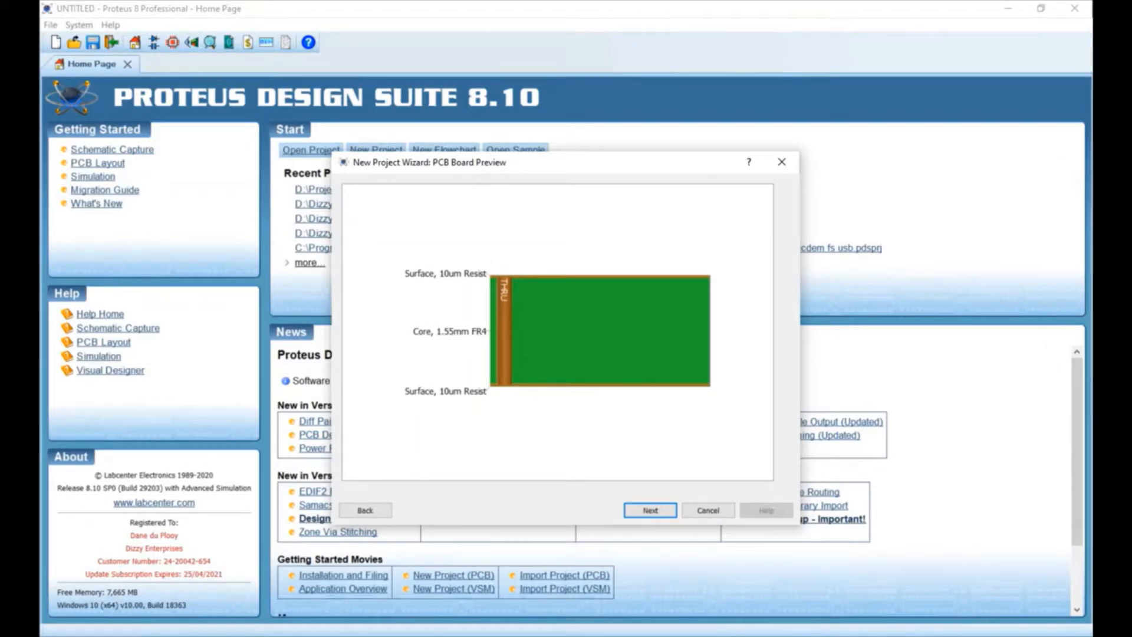
key(Return)
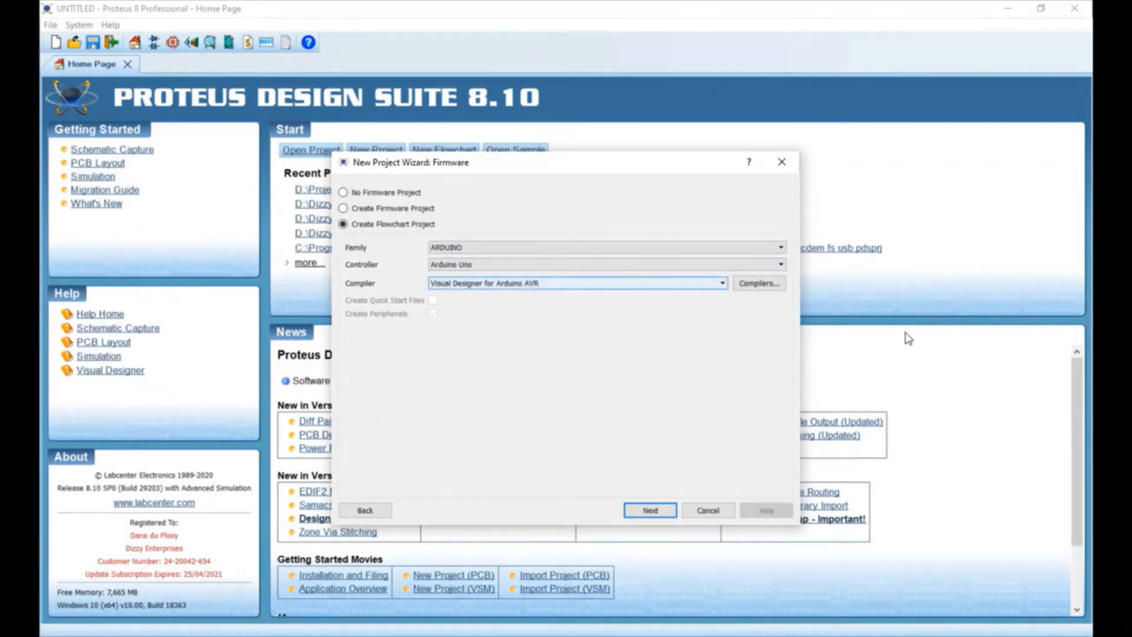
Step: Choose no firmware project and finish creating the AN2PWM project
click(344, 193)
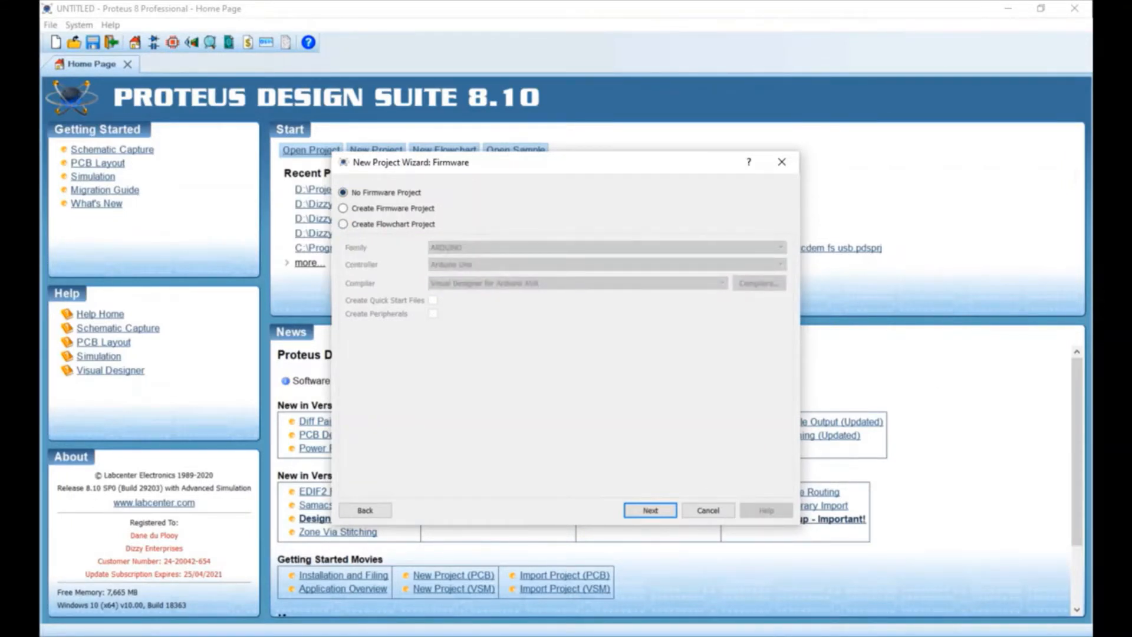
click(651, 510)
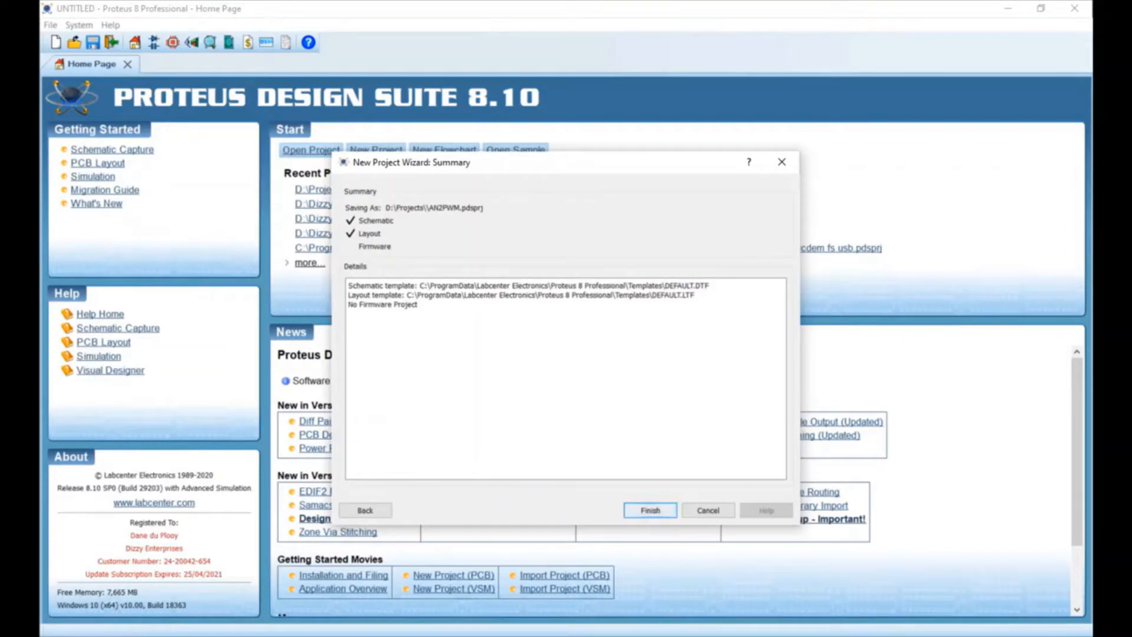
click(650, 510)
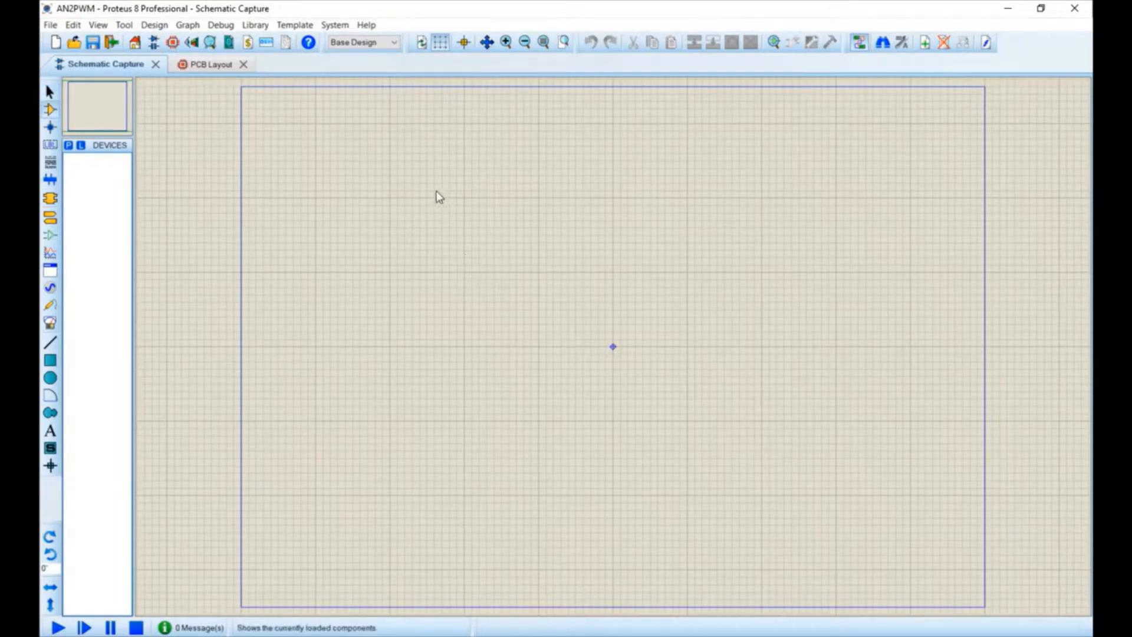
Step: Find the PIC18F27J53 microcontroller in the device library and add it to the schematic's device list
key(p)
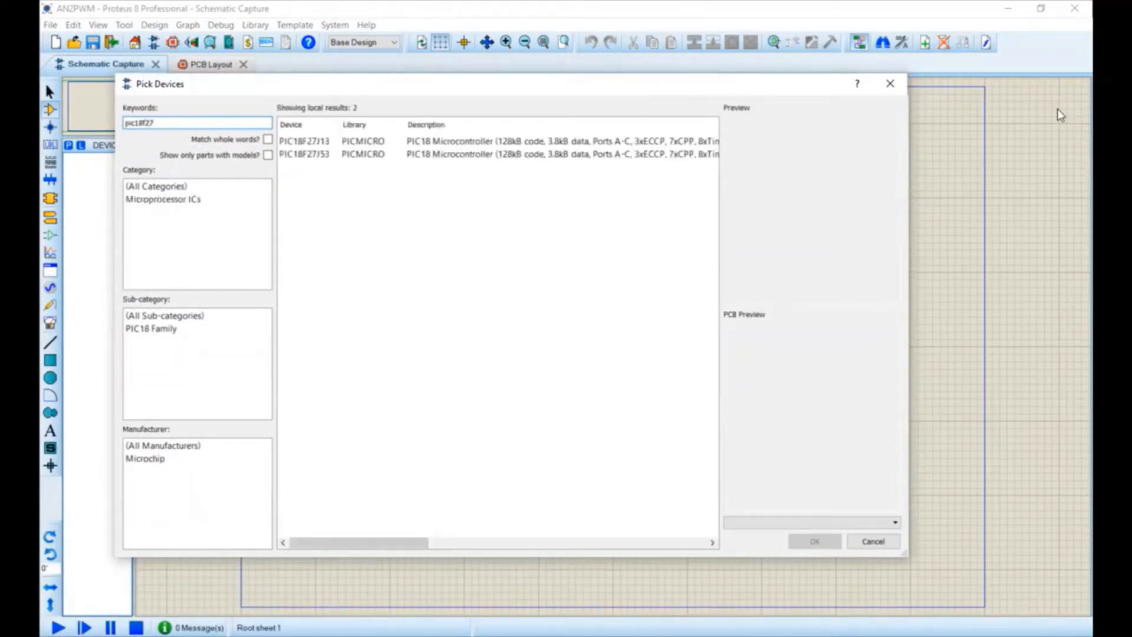
text(pic18f27j)
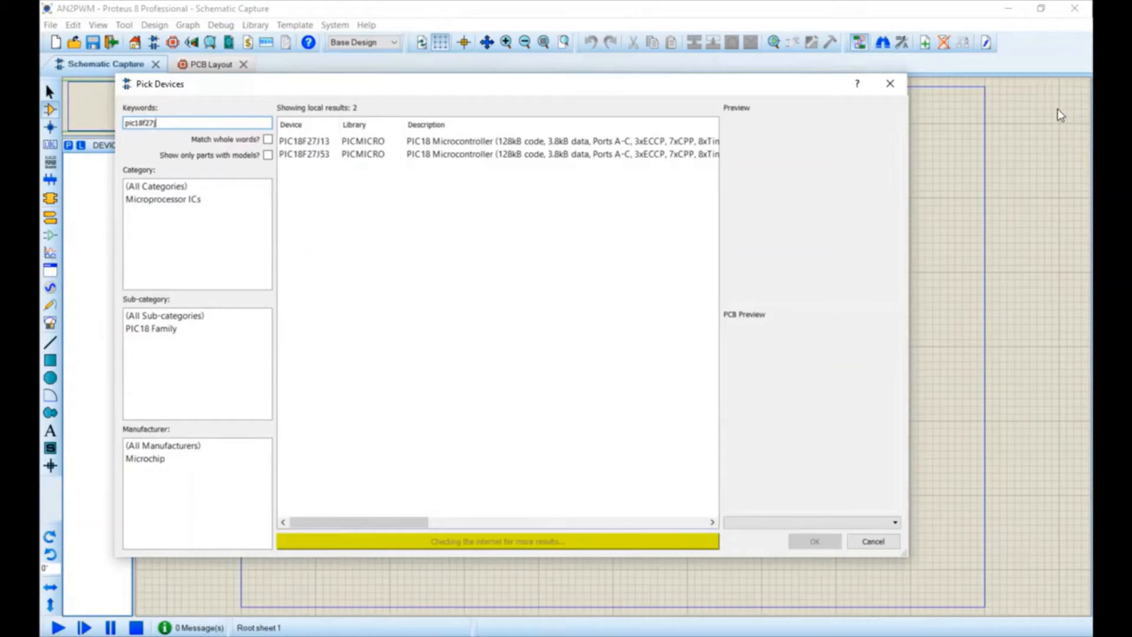
text(53)
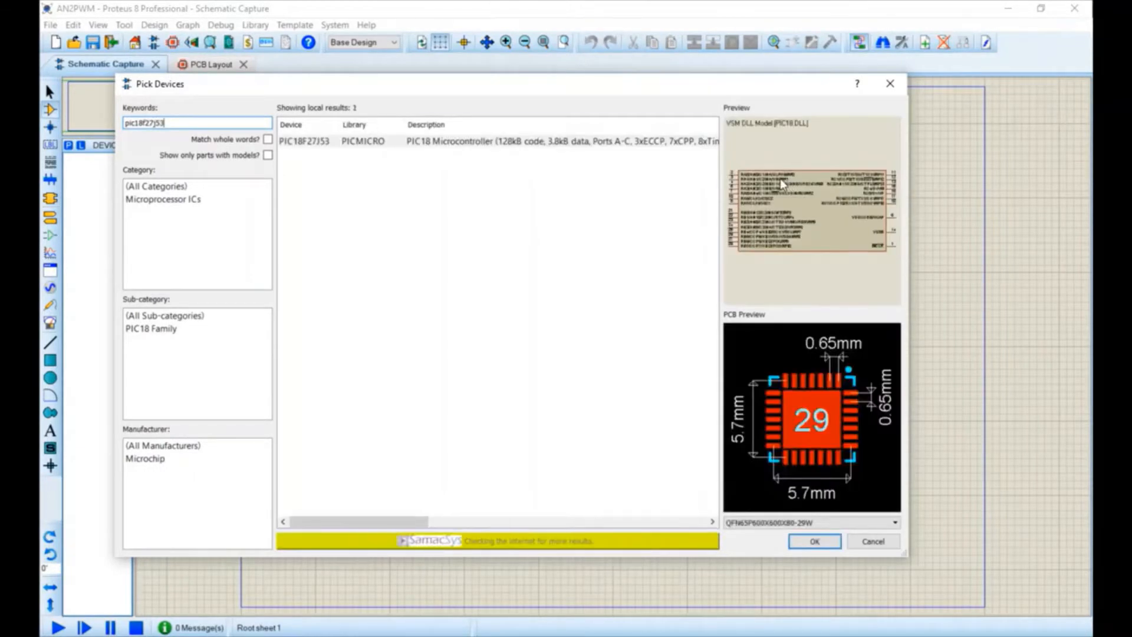
key(Return)
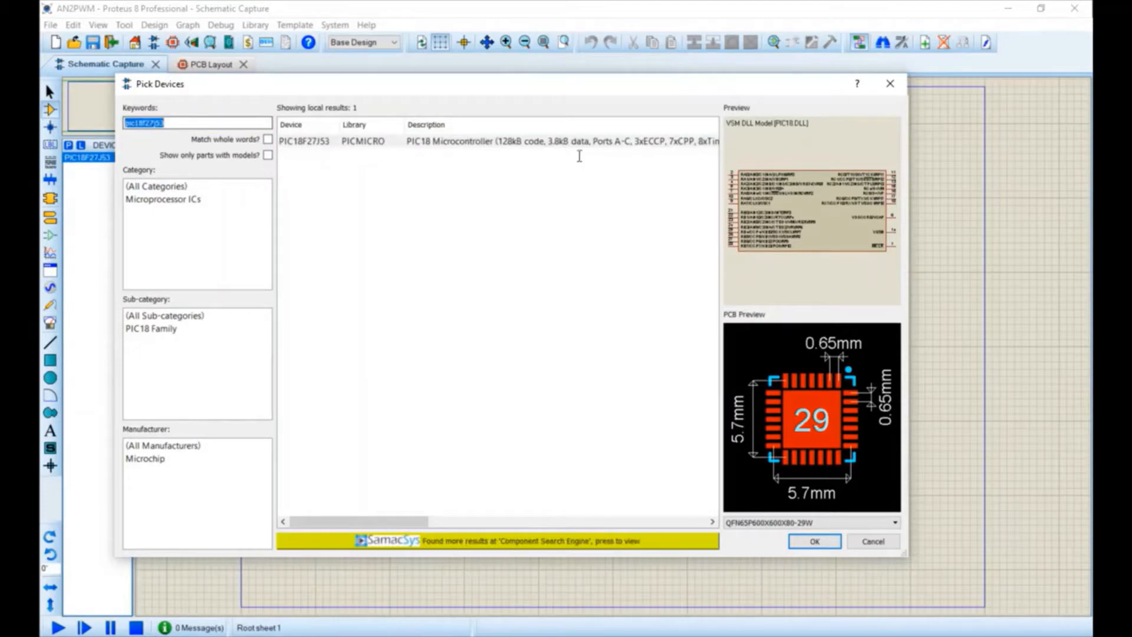
Step: Search the device library for atmega and stm32 microcontrollers
text(atmega)
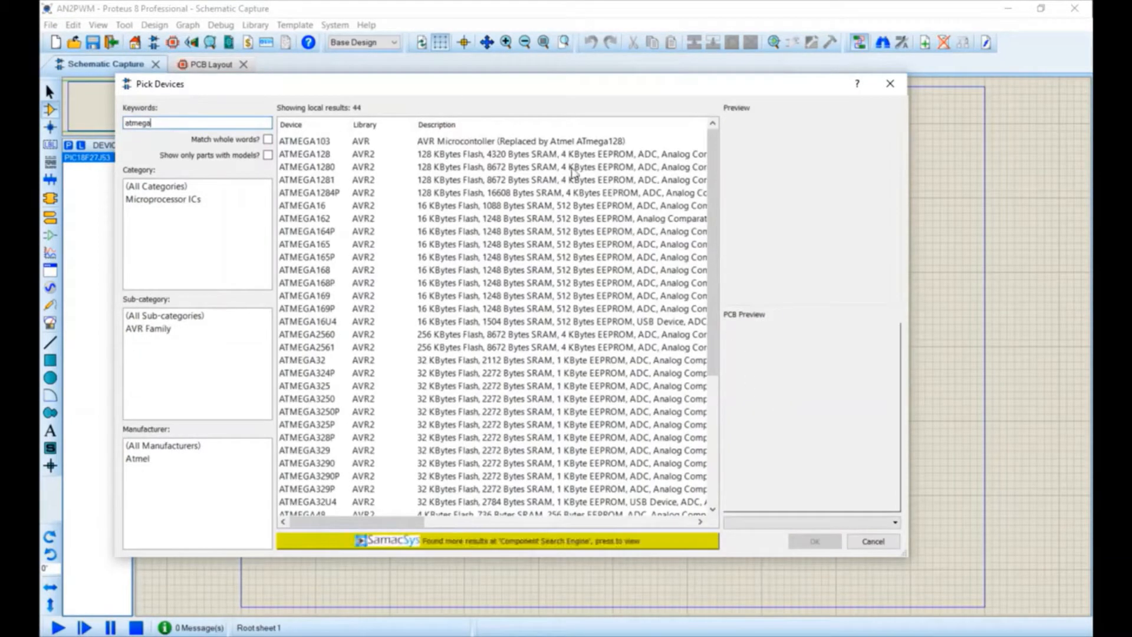
text(stm32)
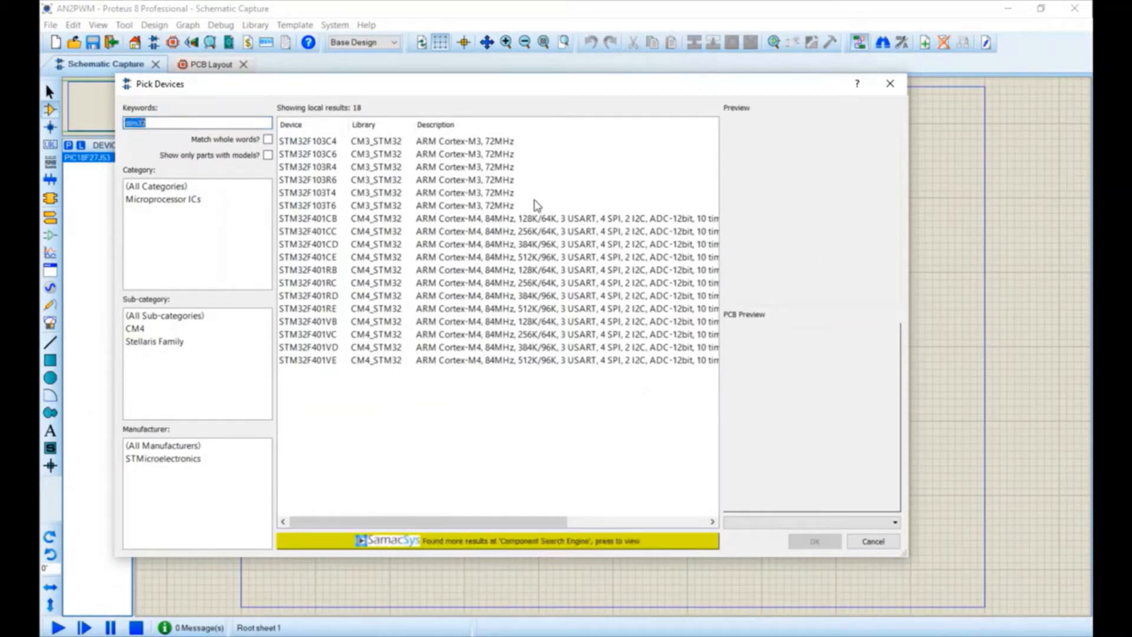
Step: Add the generic resistor RES and the electrolytic capacitor CAP-ELEC to the device list
text(res)
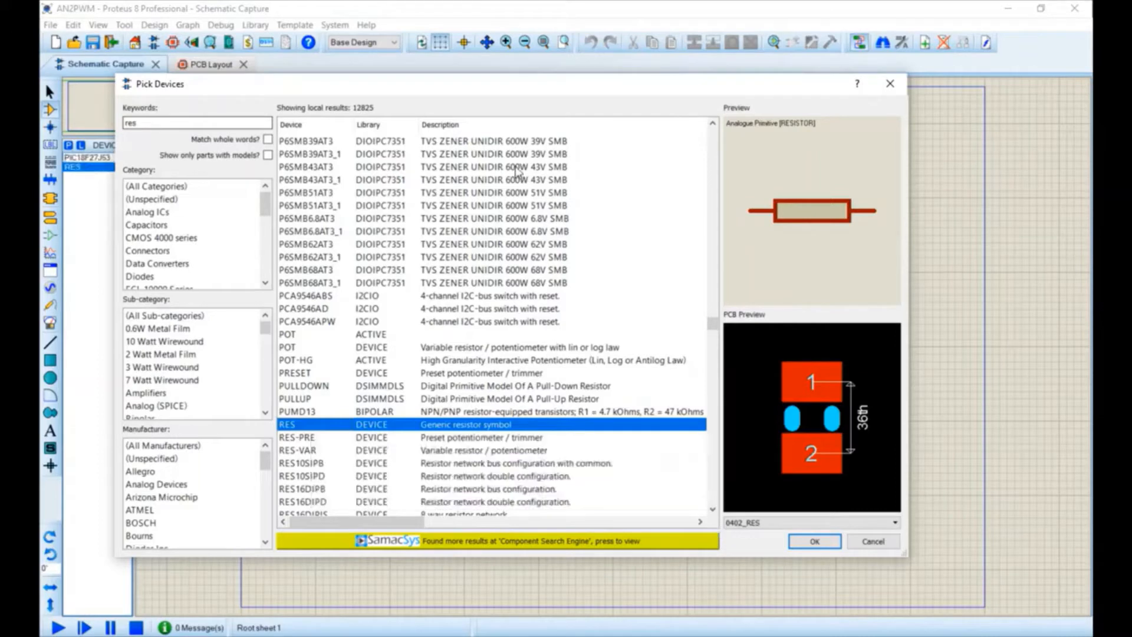
text(cap-elec)
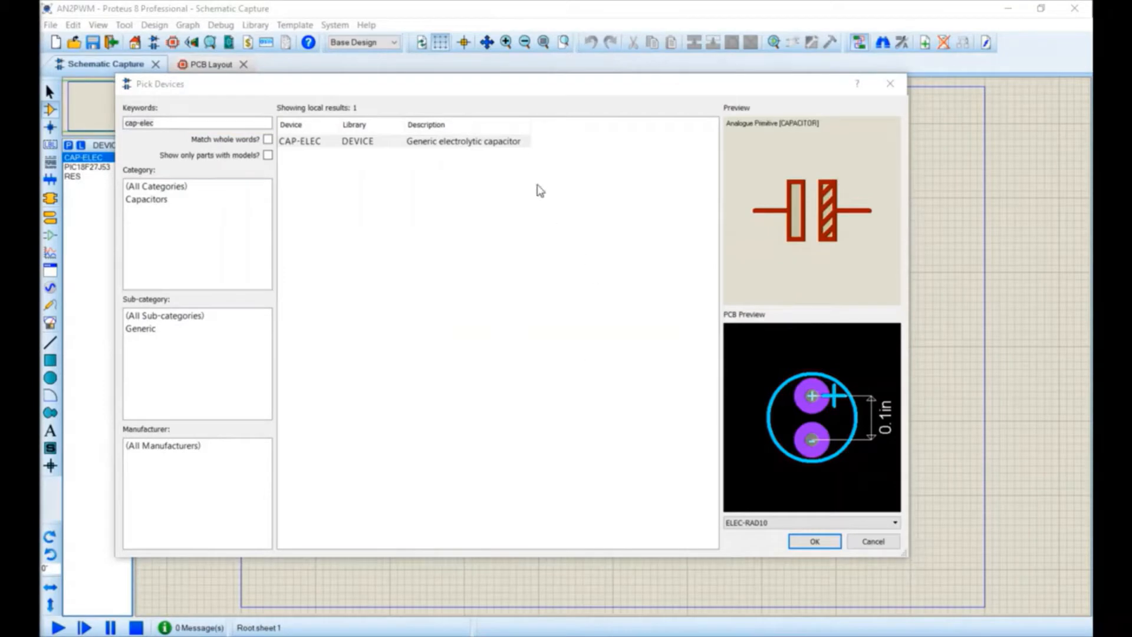
Step: Add the animated LED models LED-RED and LED-GREEN to the device list
drag(125, 124, 465, 160)
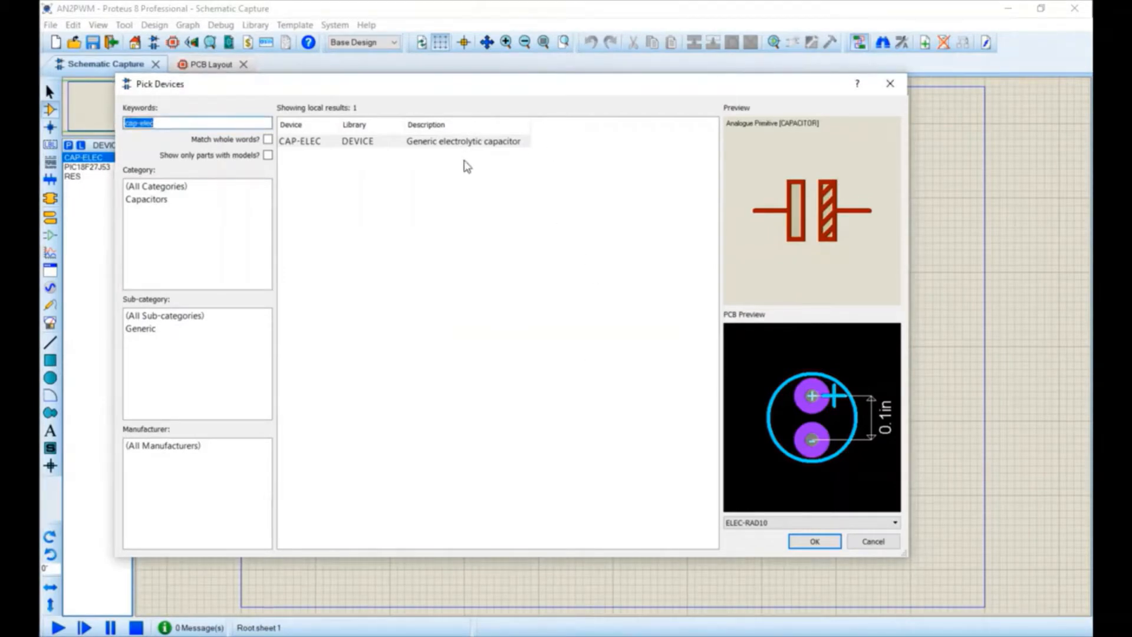
text(led-red)
double_click(366, 141)
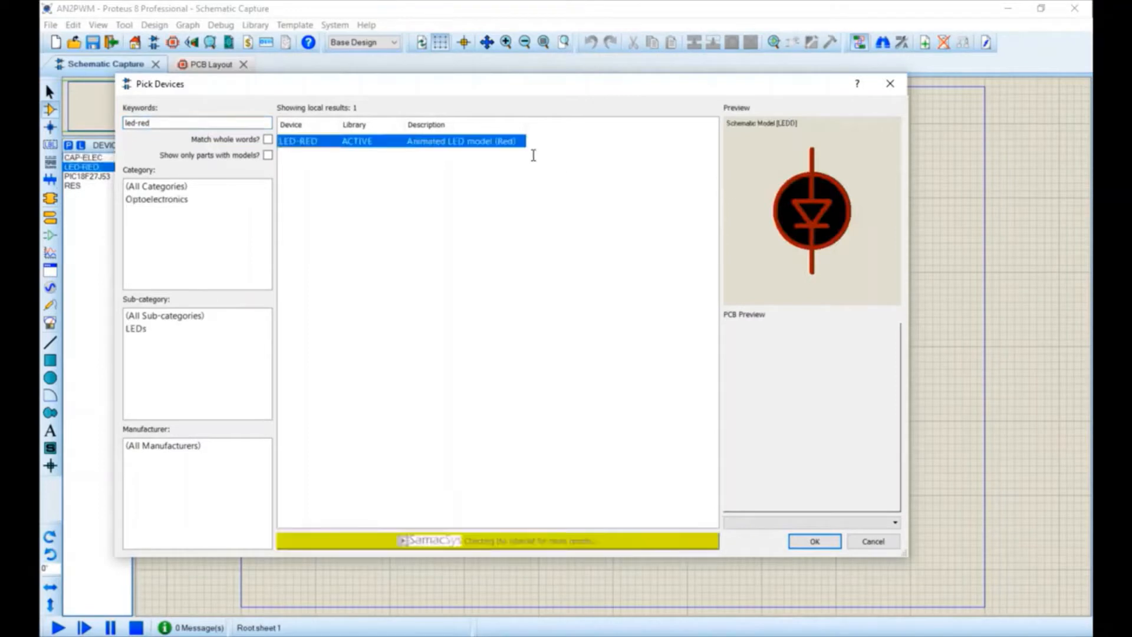
text(gre)
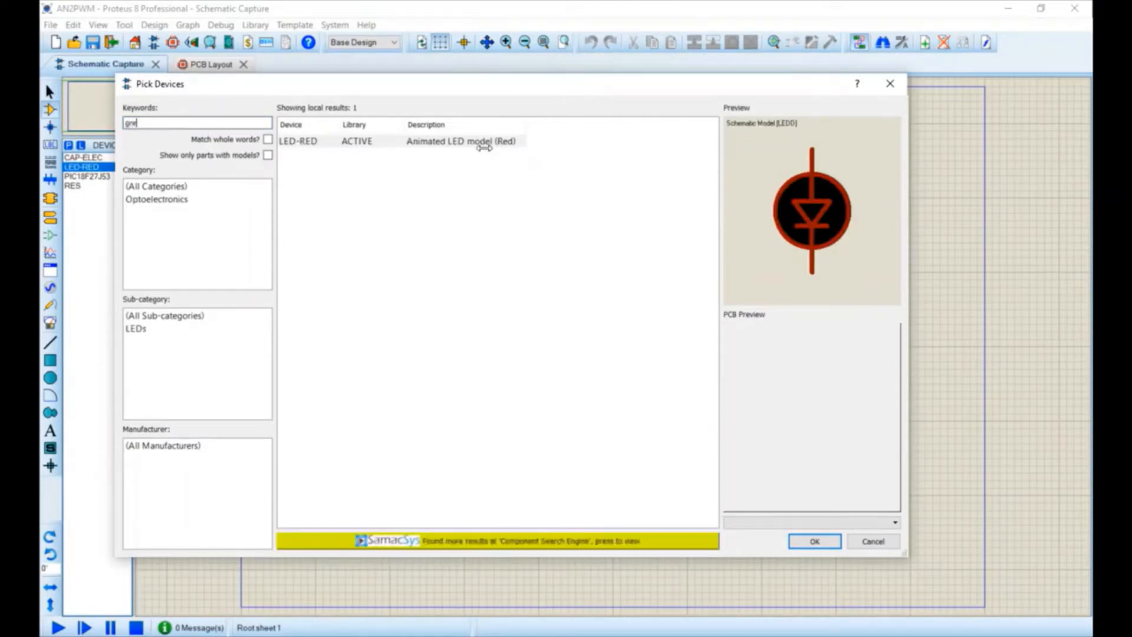
text(en-led)
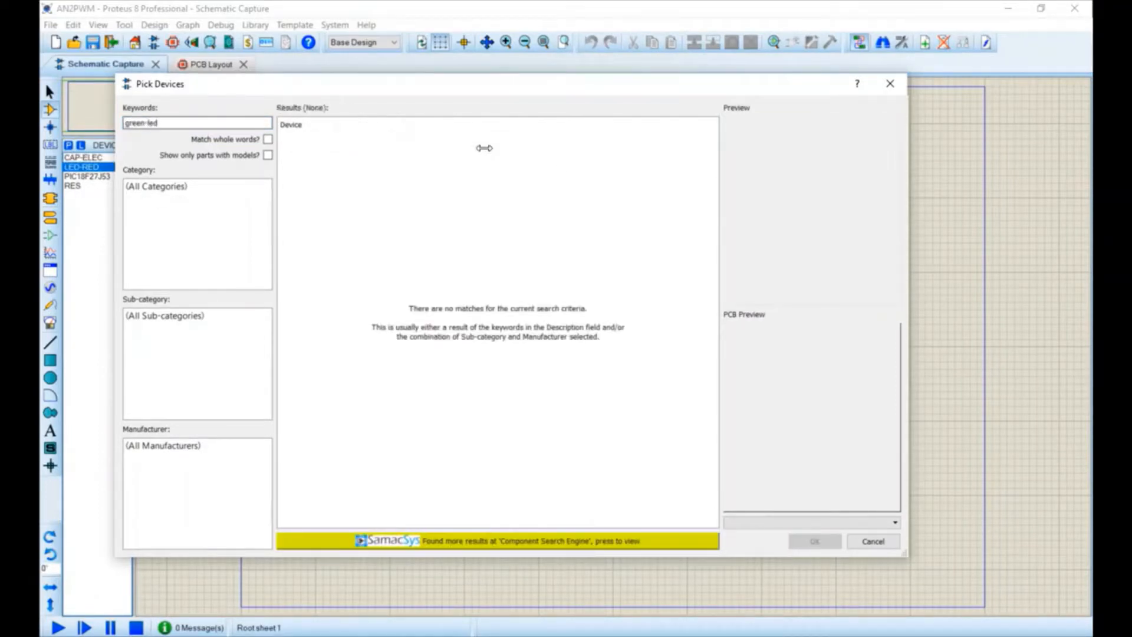
drag(171, 123, 121, 123)
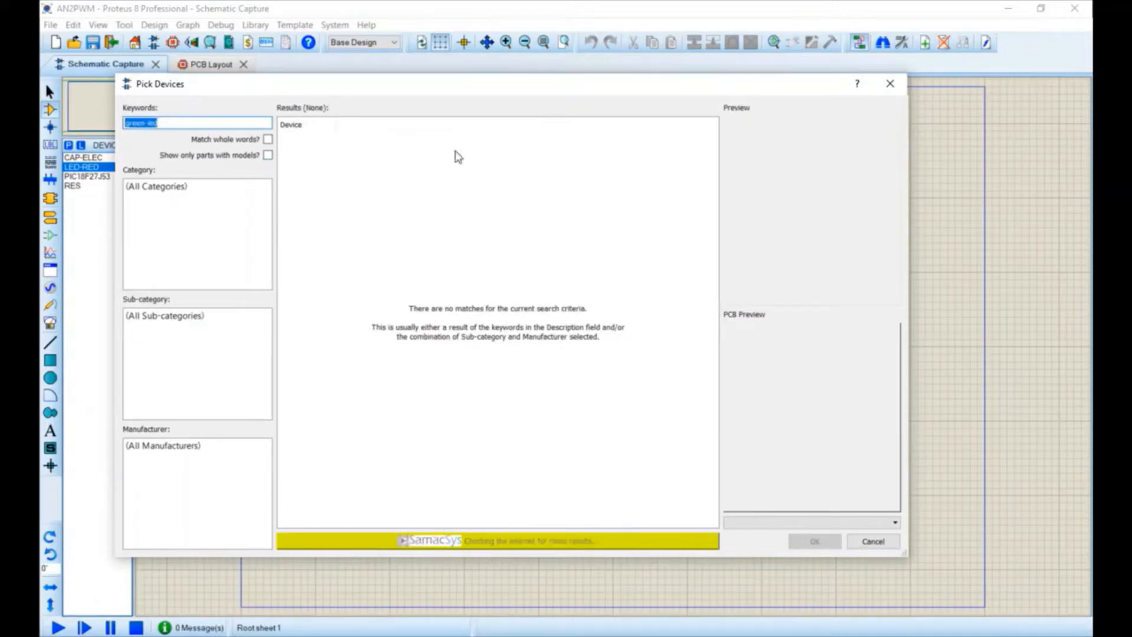
text(led-gree)
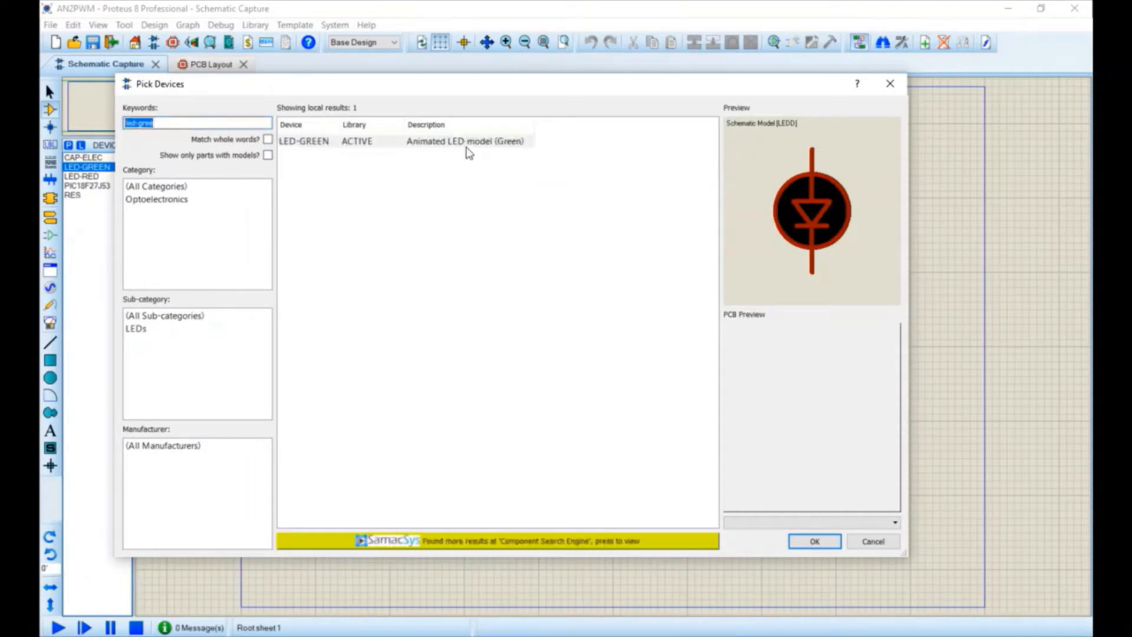
Step: Search the local library and the Component Search Engine for micro usb, and examine the symbols and footprints of the connectors found
text(micro usb)
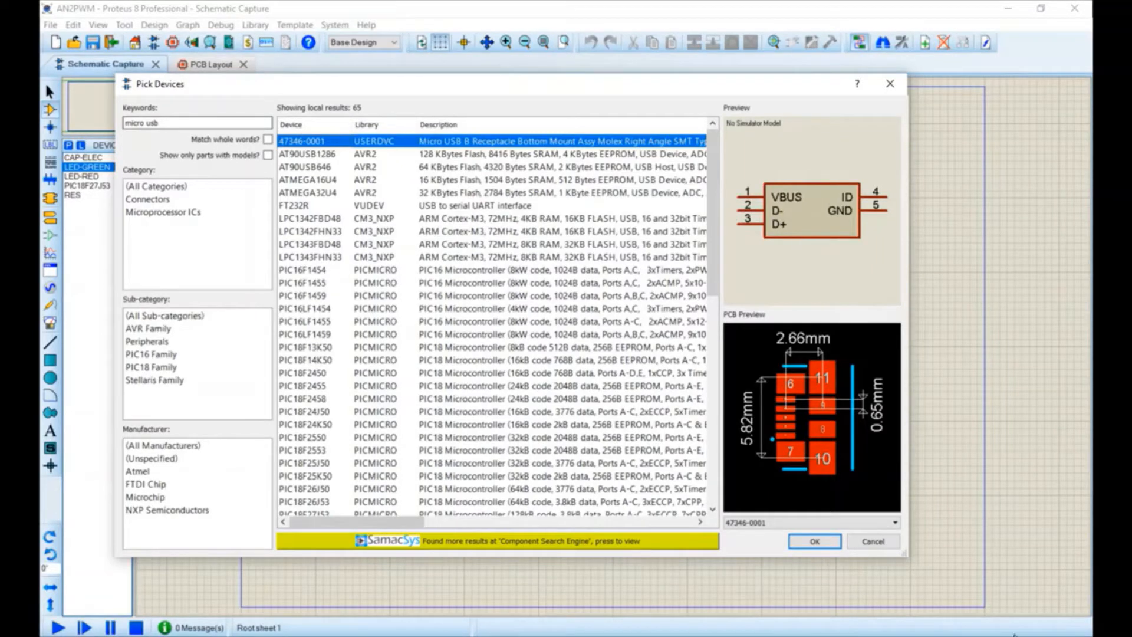
click(498, 540)
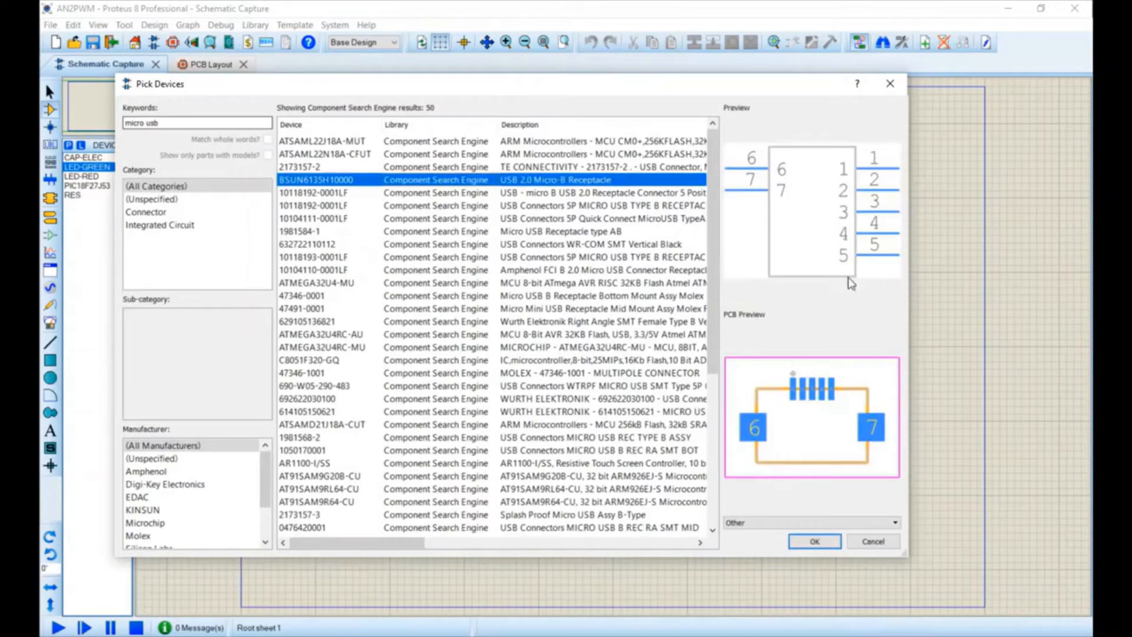
key(Down)
key(Down)
key(Down)
key(Down)
key(Down)
key(Down)
key(Down)
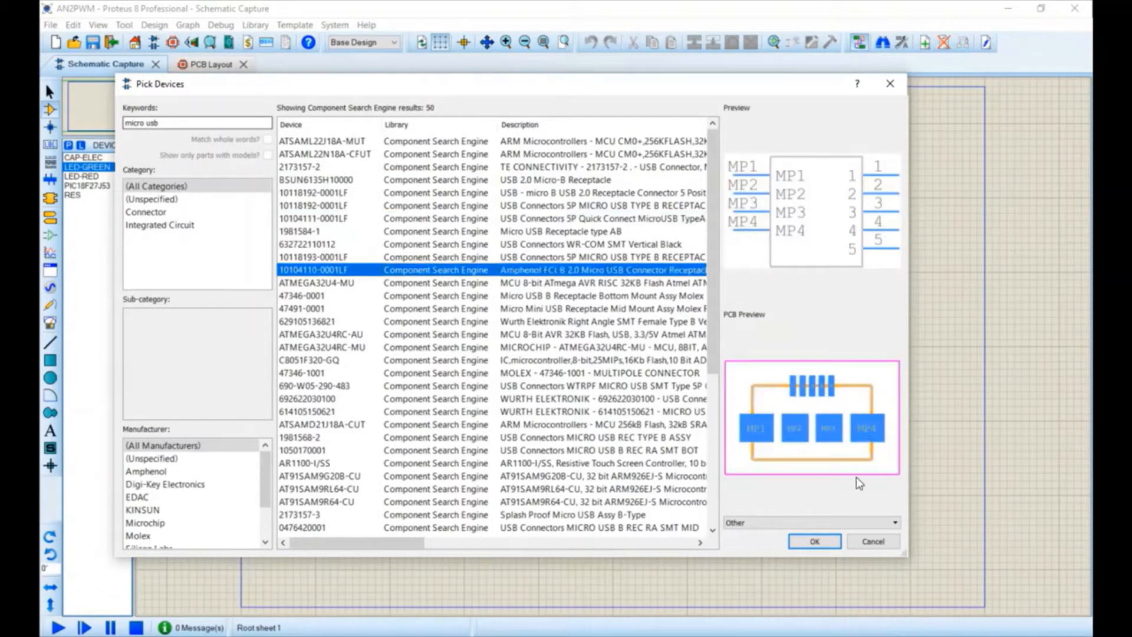
key(Down)
key(Down)
key(Down)
key(Down)
key(Down)
key(Down)
key(Down)
key(Down)
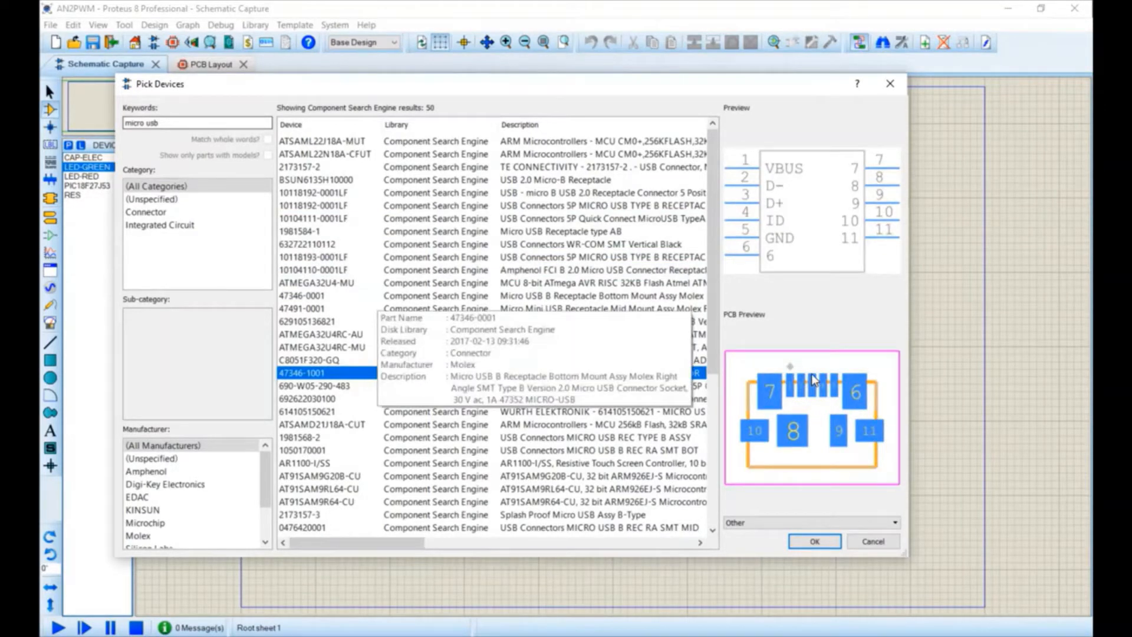
Step: Add the Molex Micro USB B receptacle 47346-0001 from the Component Search Engine results to the device list
key(Up)
key(Up)
key(Up)
key(Up)
key(Up)
key(Up)
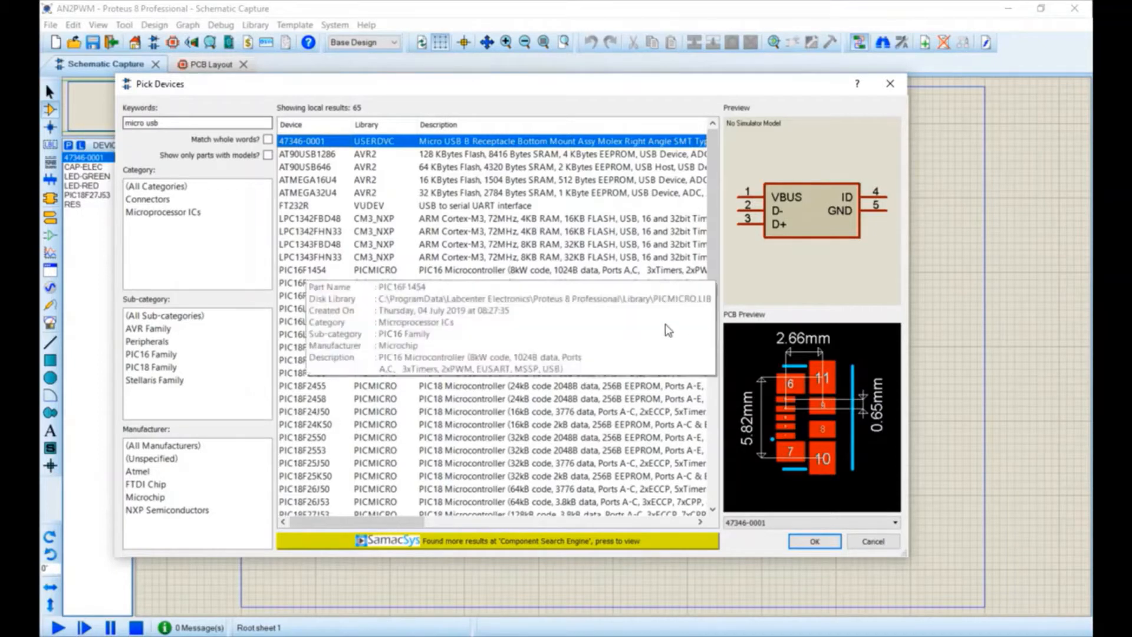
Step: Add the 4-way HPI vertical post header 440054-4 and the five-pin connector CONN-SIL5 to the device list
drag(159, 123, 123, 124)
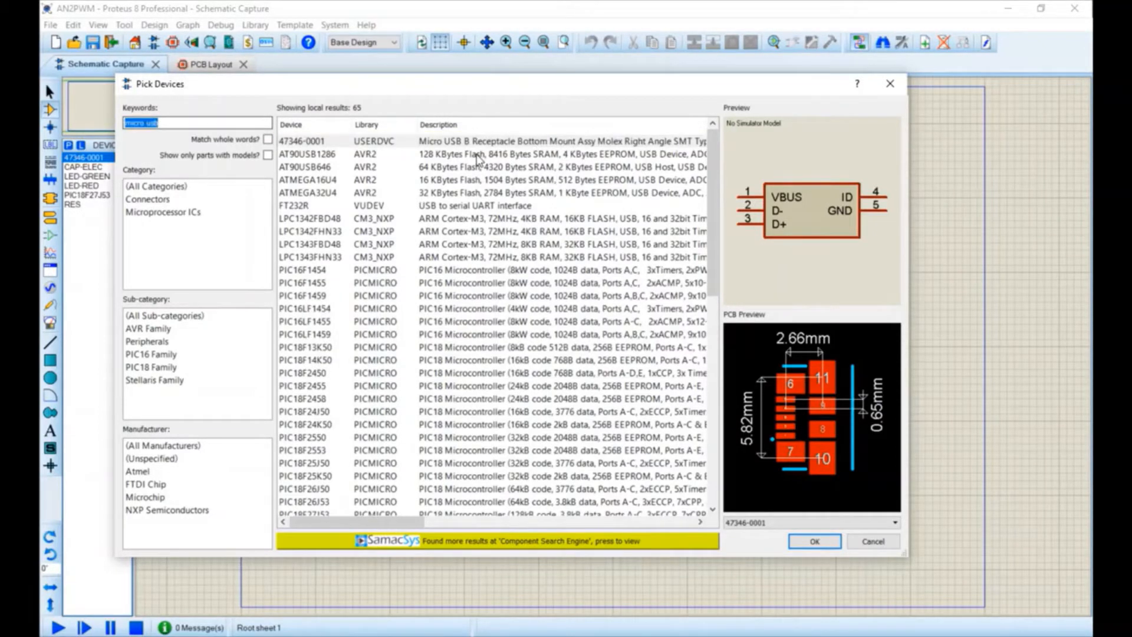
text(hpi header)
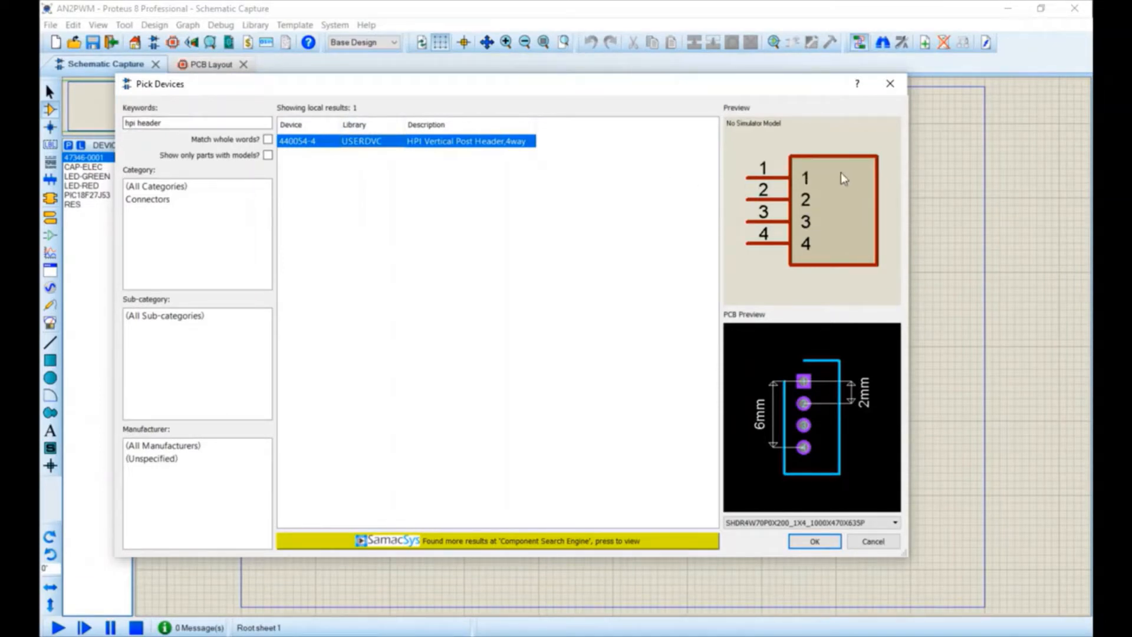
key(Return)
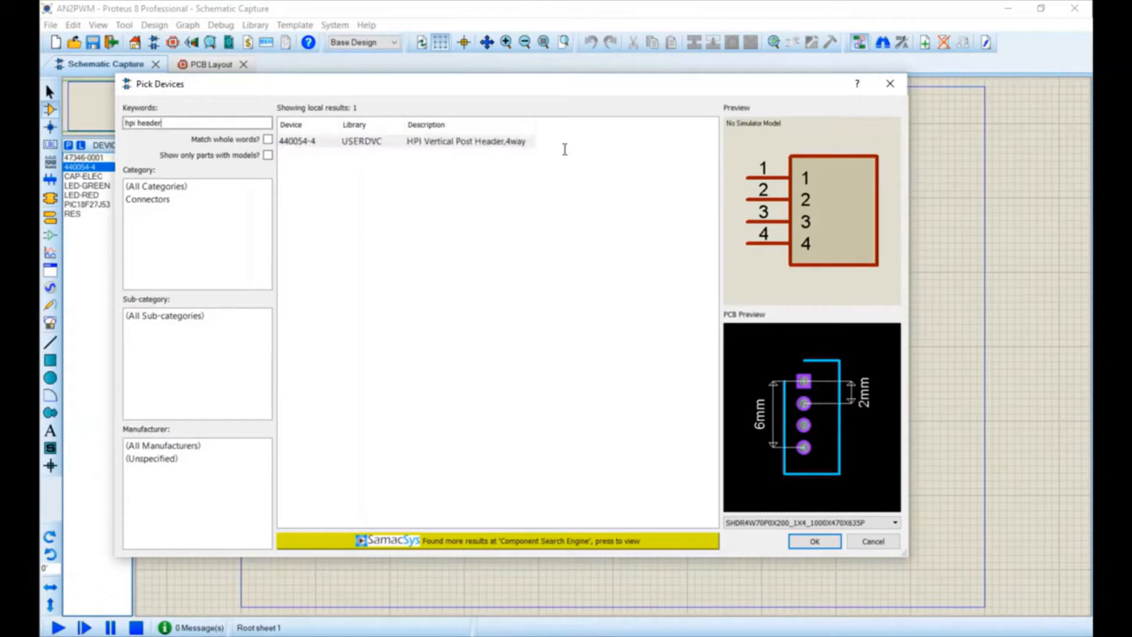
text(conn-sil5)
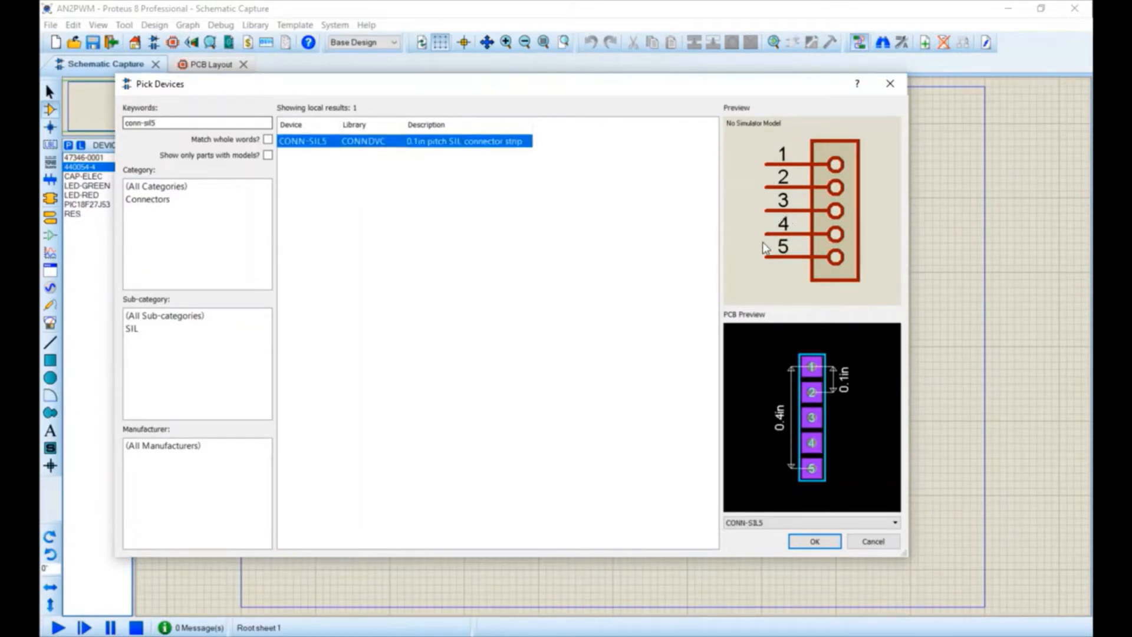
key(Return)
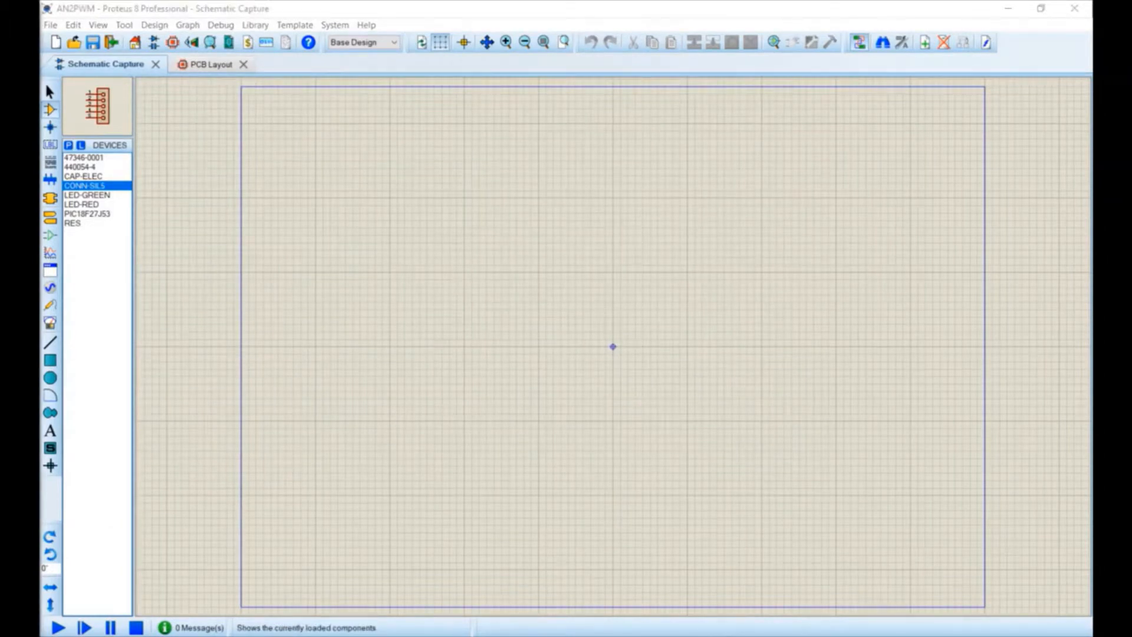
Step: Place the PIC18F27J53 microcontroller near the middle of the schematic sheet
click(87, 214)
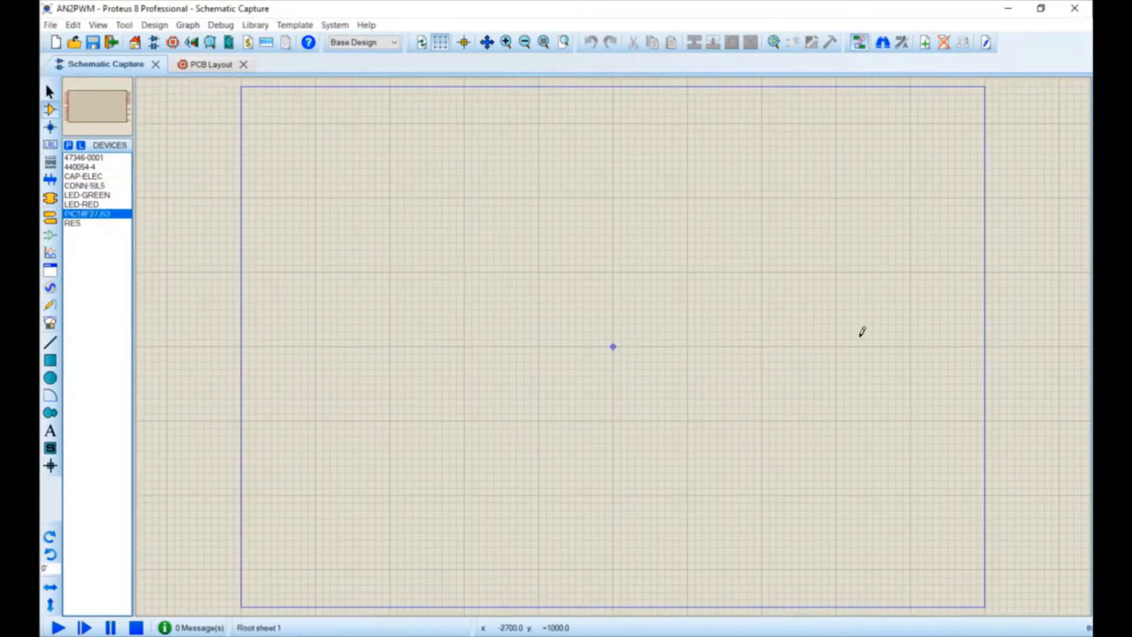
click(538, 259)
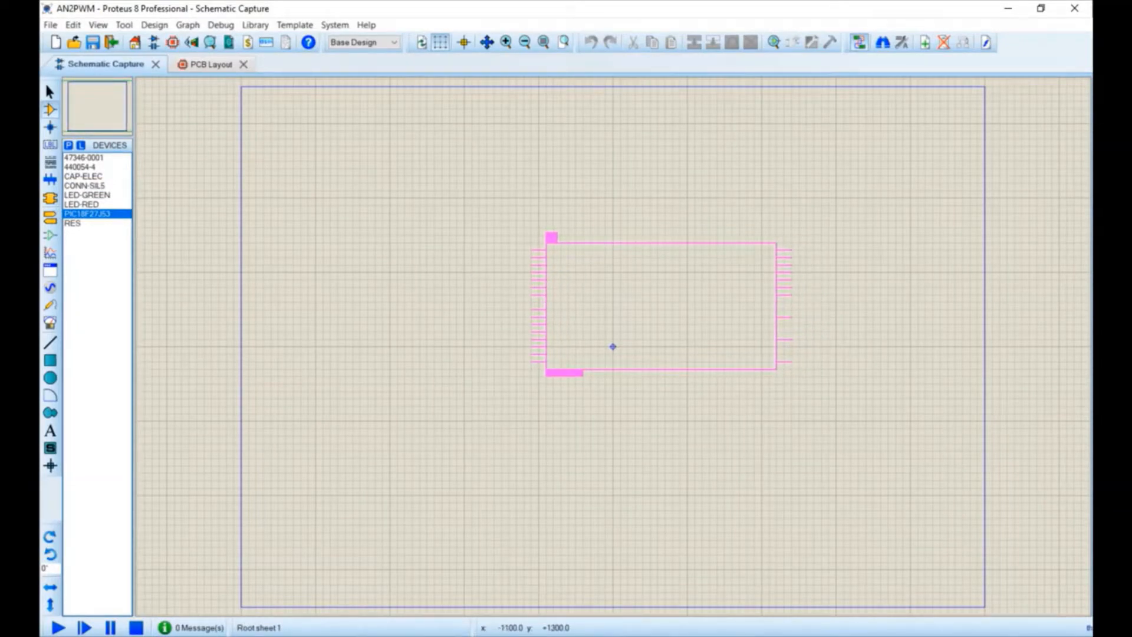
click(612, 347)
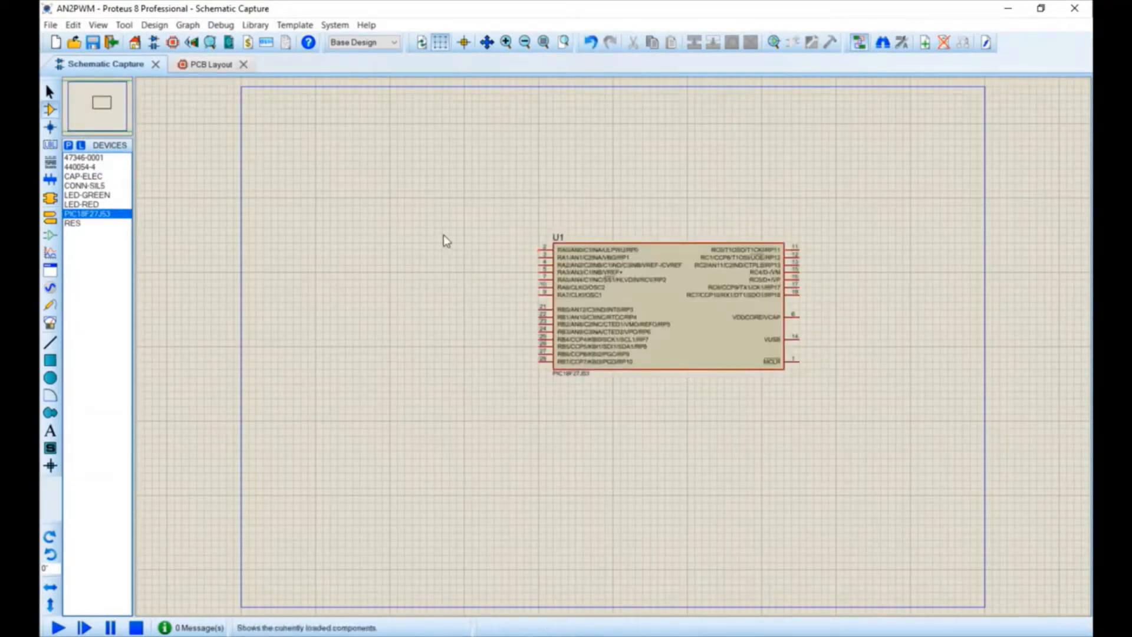
Step: Place a RES resistor beside the microcontroller's MCLR pin and wire the two together
click(77, 223)
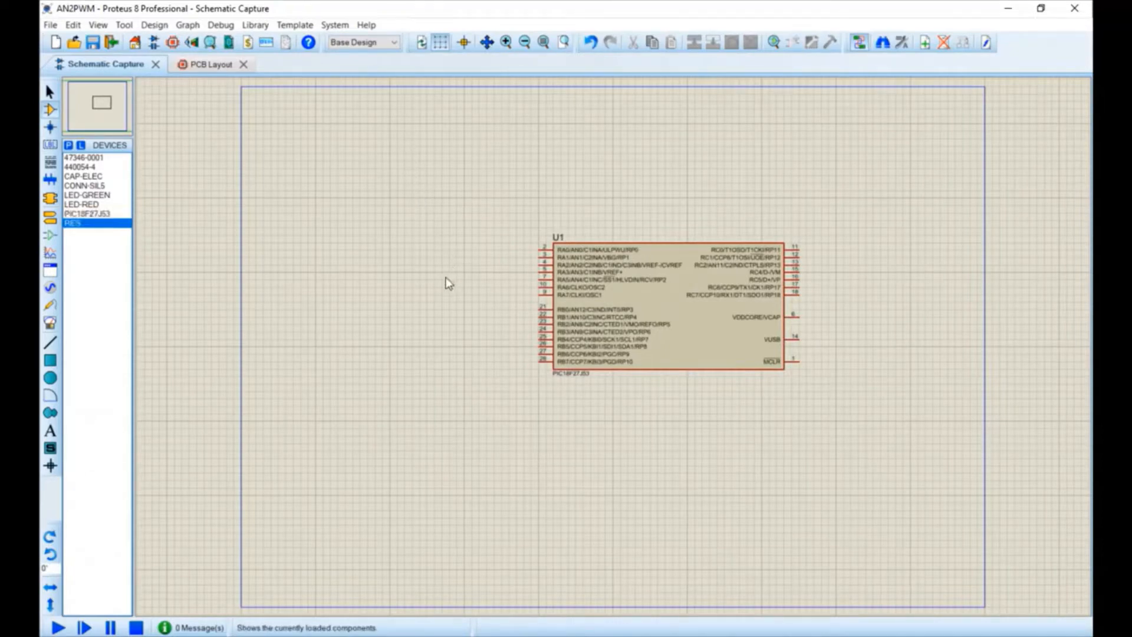
click(839, 361)
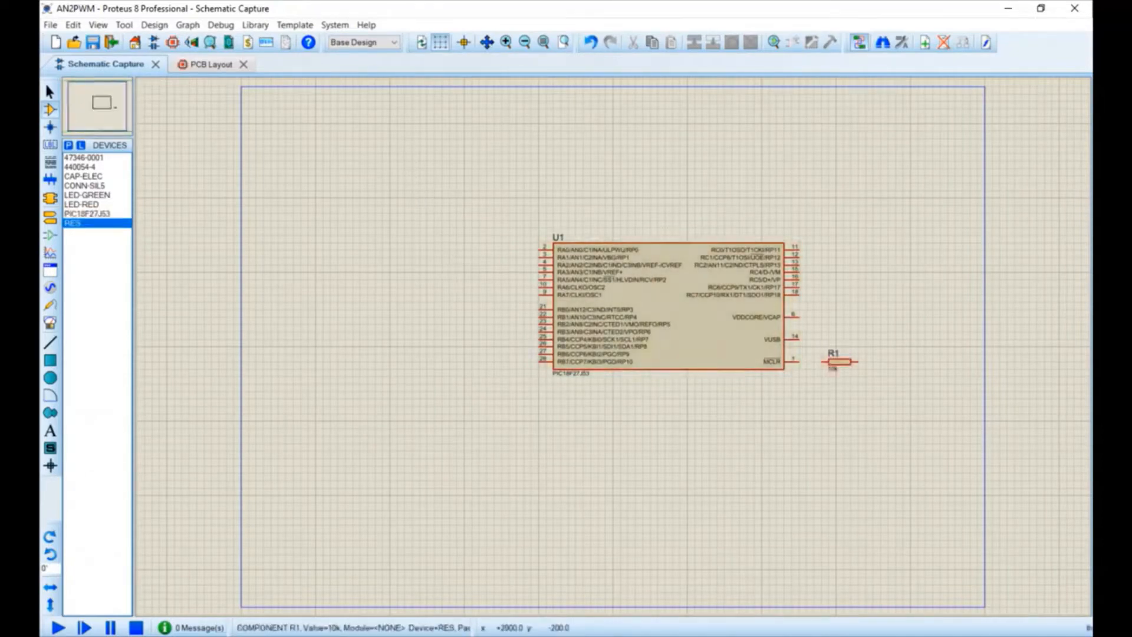
click(821, 361)
click(798, 362)
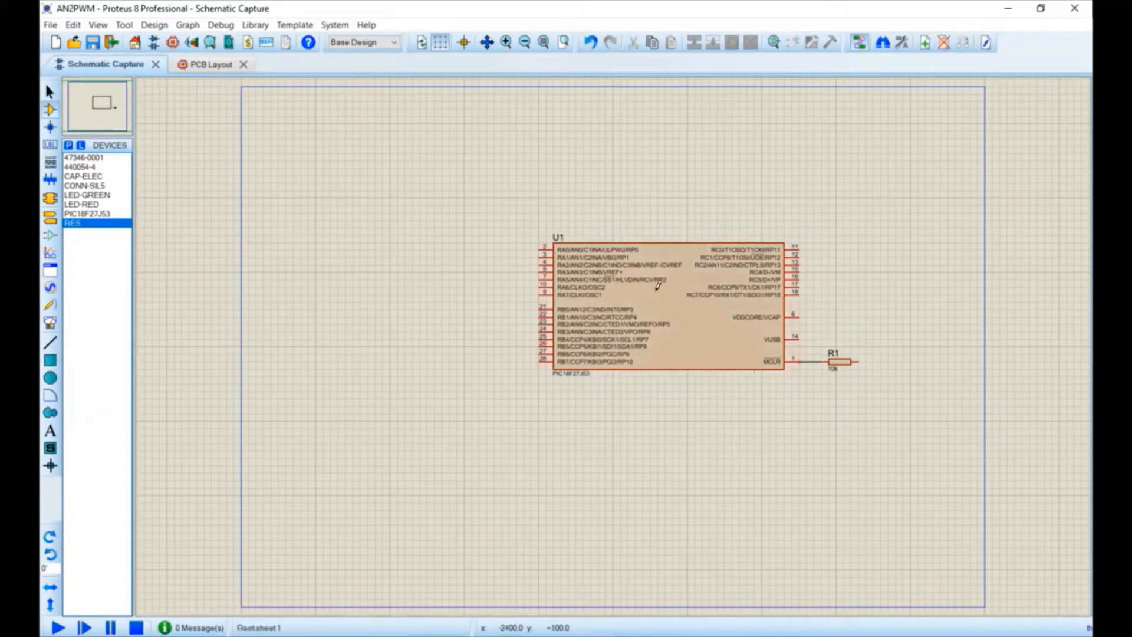
Step: Place a POWER terminal above and to the right of resistor R1 and wire it to the resistor's free end
click(50, 217)
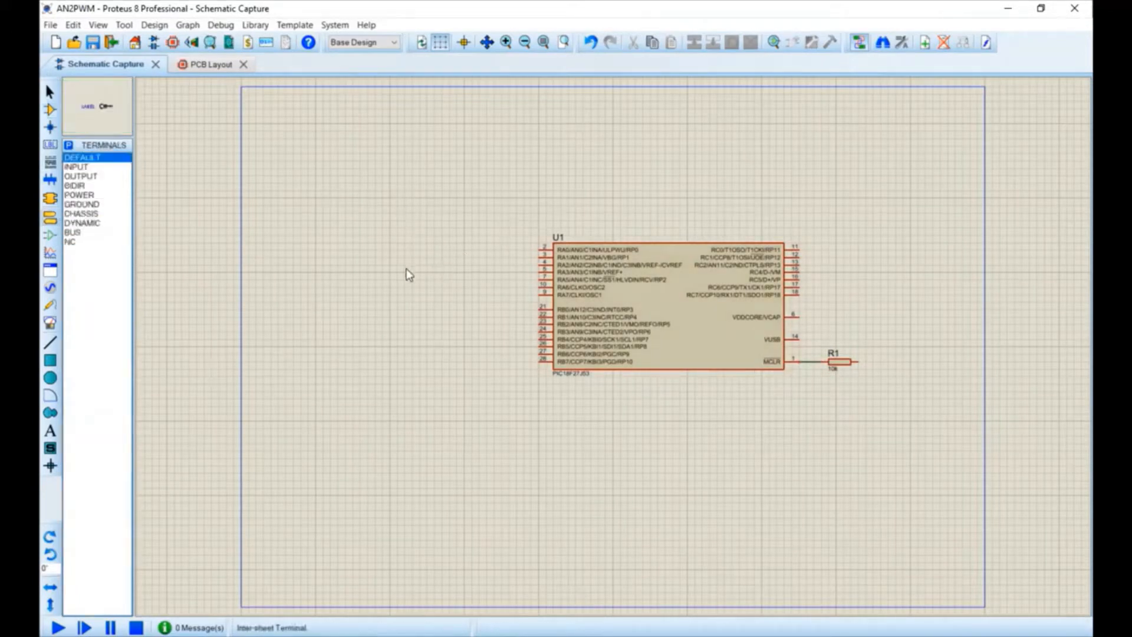
click(79, 194)
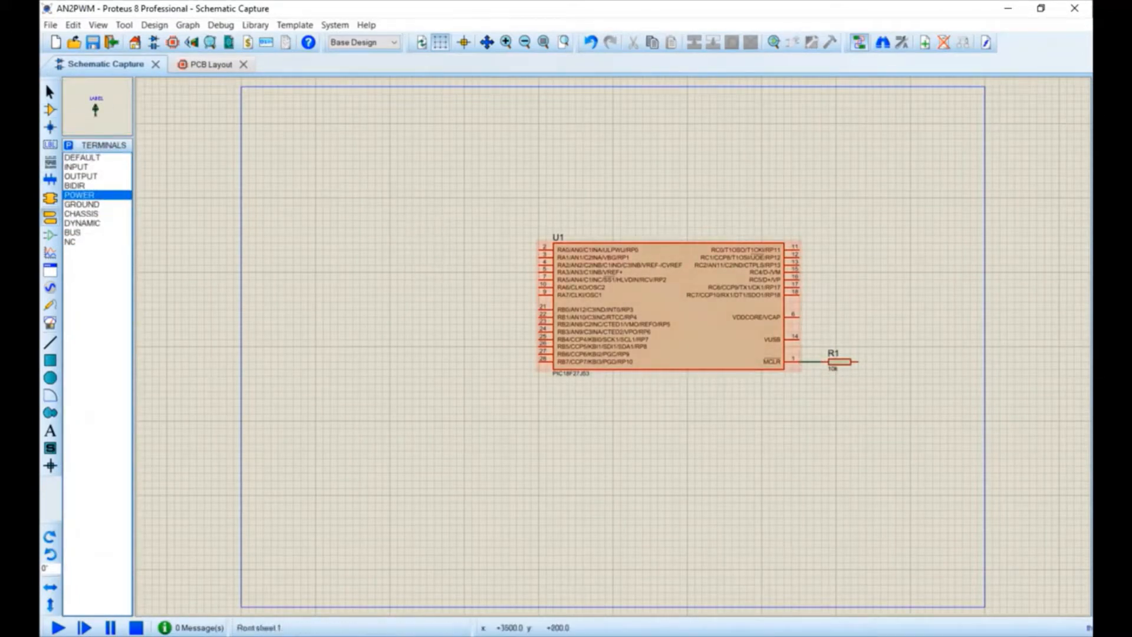
click(873, 339)
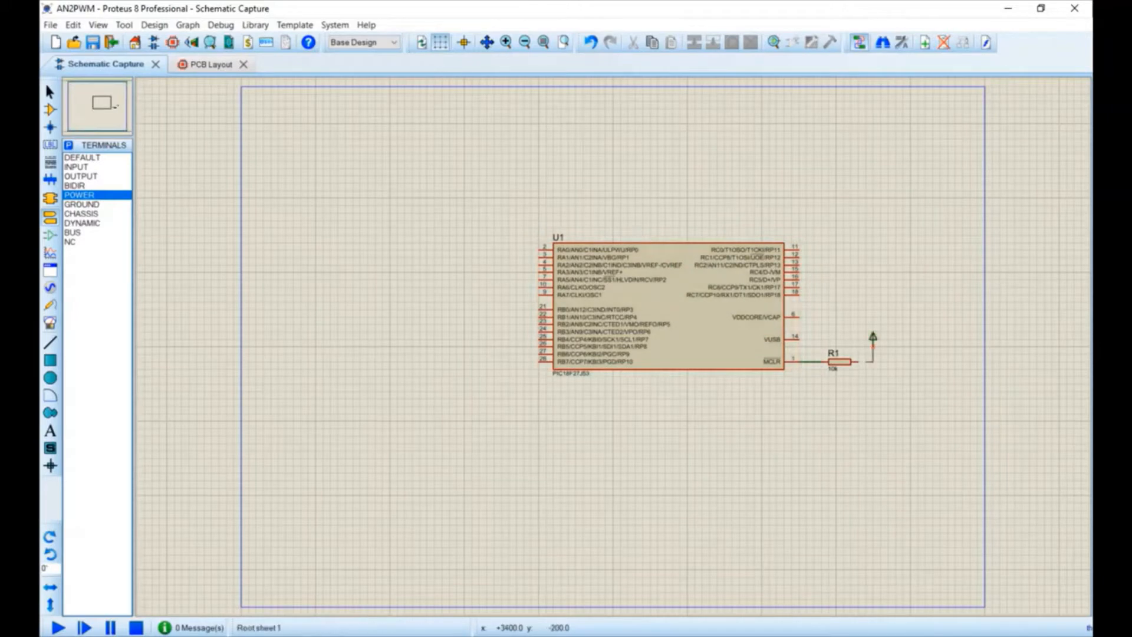
click(855, 361)
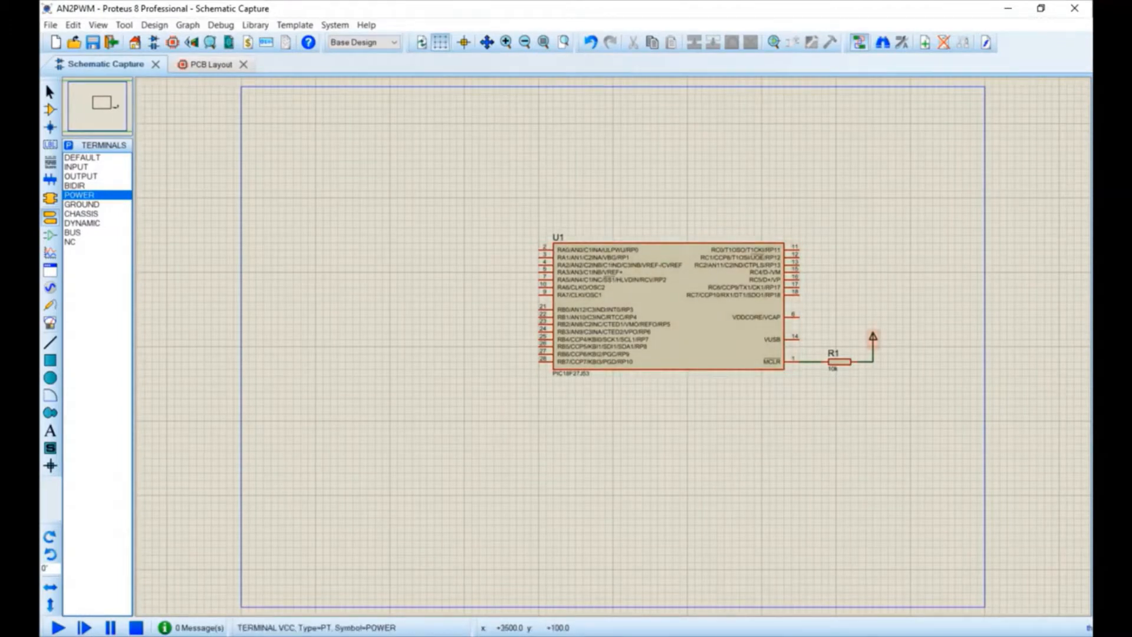
Step: Inspect the power terminal's label settings and the nets assigned to the microcontroller's hidden power pins
double_click(872, 338)
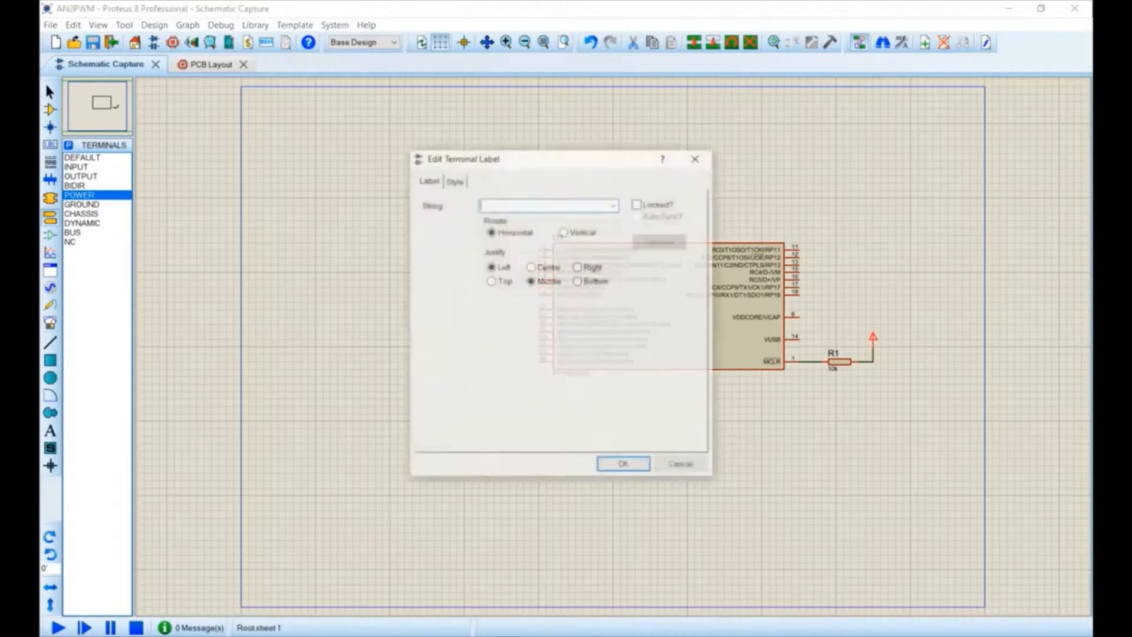
click(681, 465)
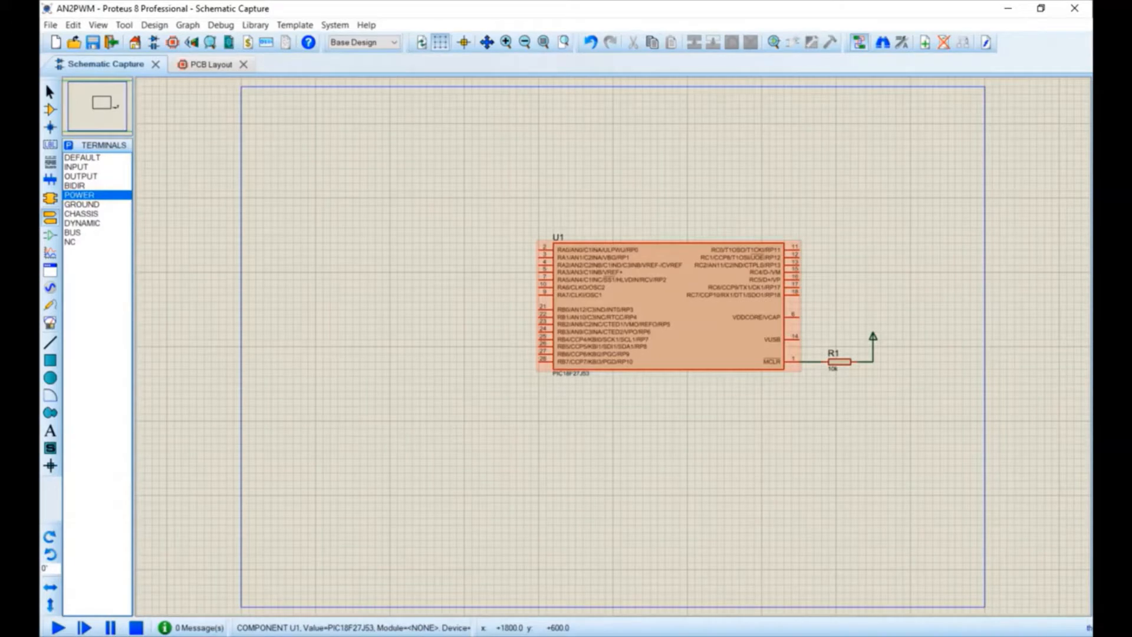
click(679, 287)
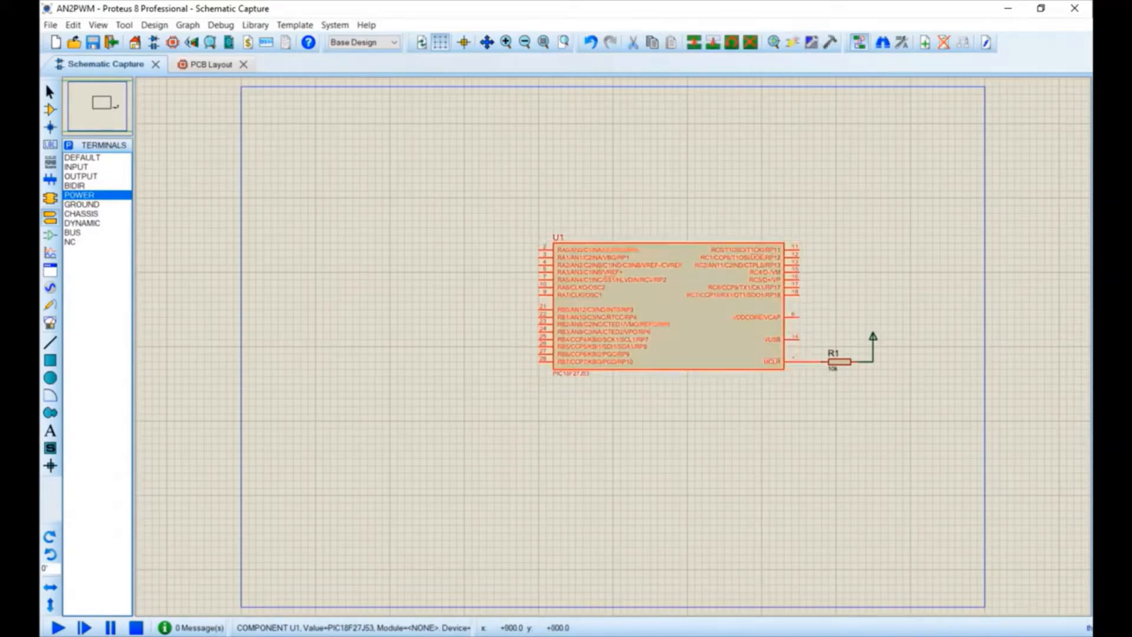
double_click(680, 287)
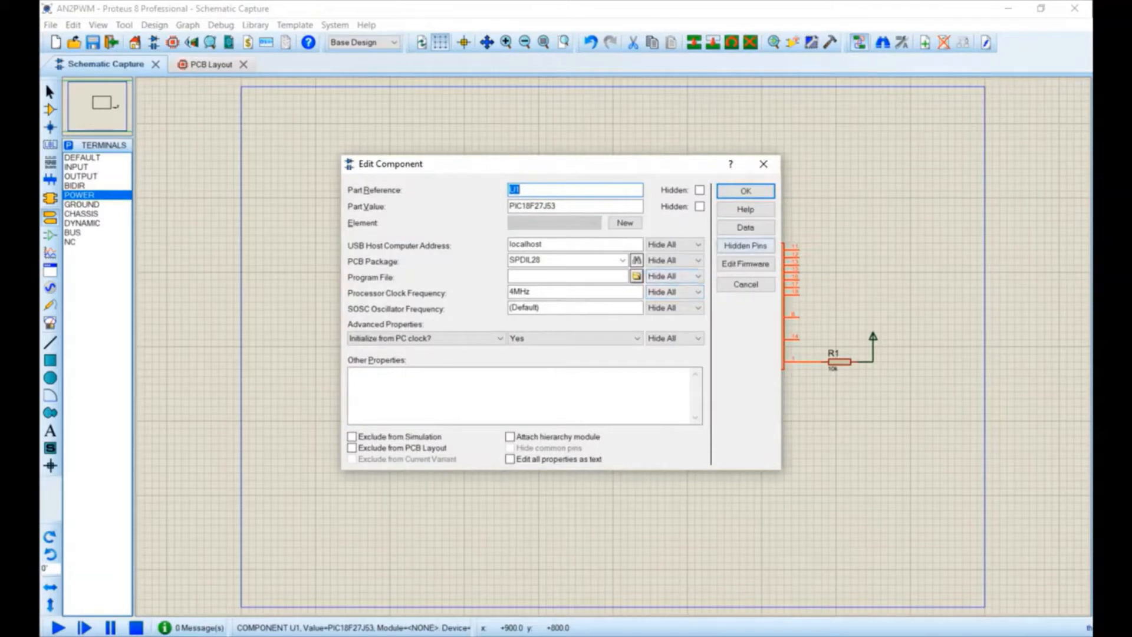
mouse_move(412, 163)
mouse_down()
mouse_move(243, 200)
mouse_move(374, 199)
mouse_move(416, 180)
mouse_up()
click(748, 261)
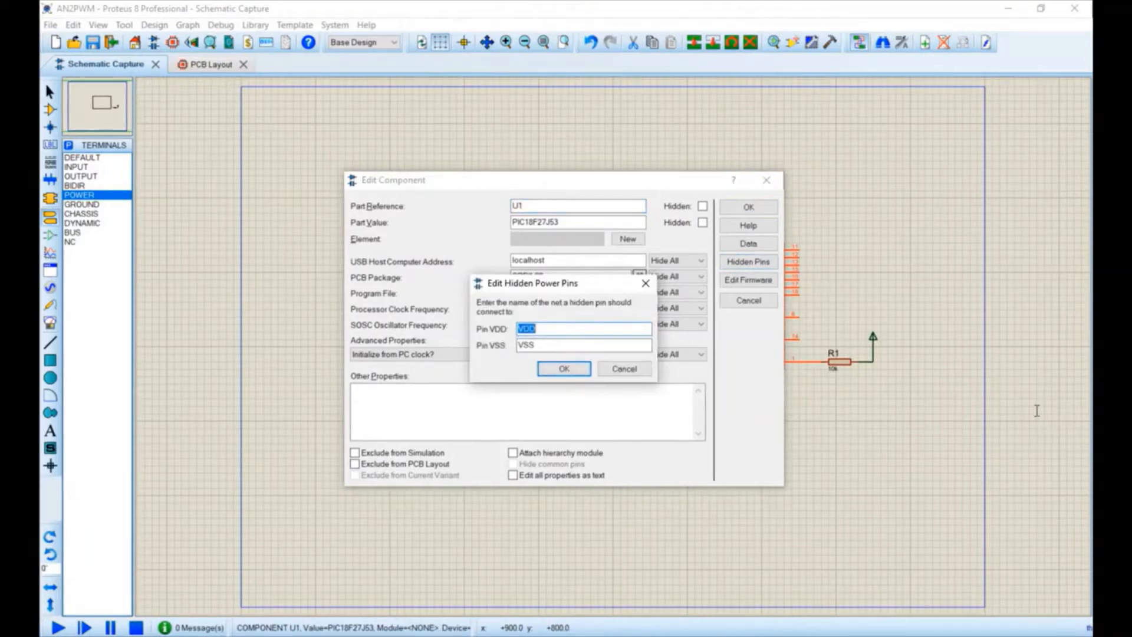
key(Tab)
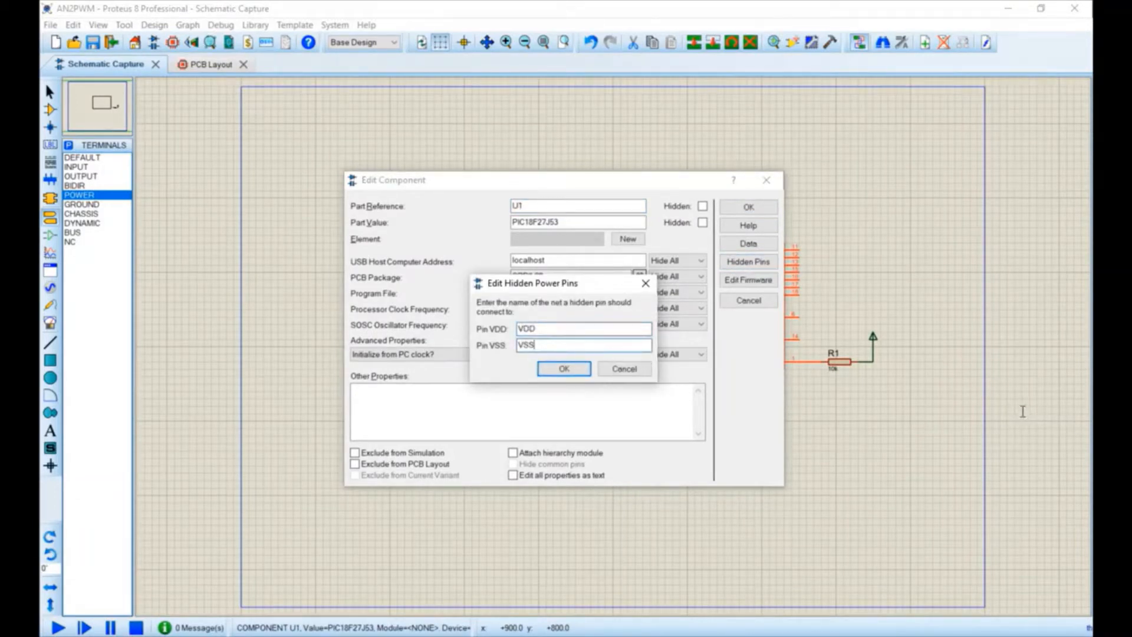
key(shift+Tab)
key(Tab)
key(Return)
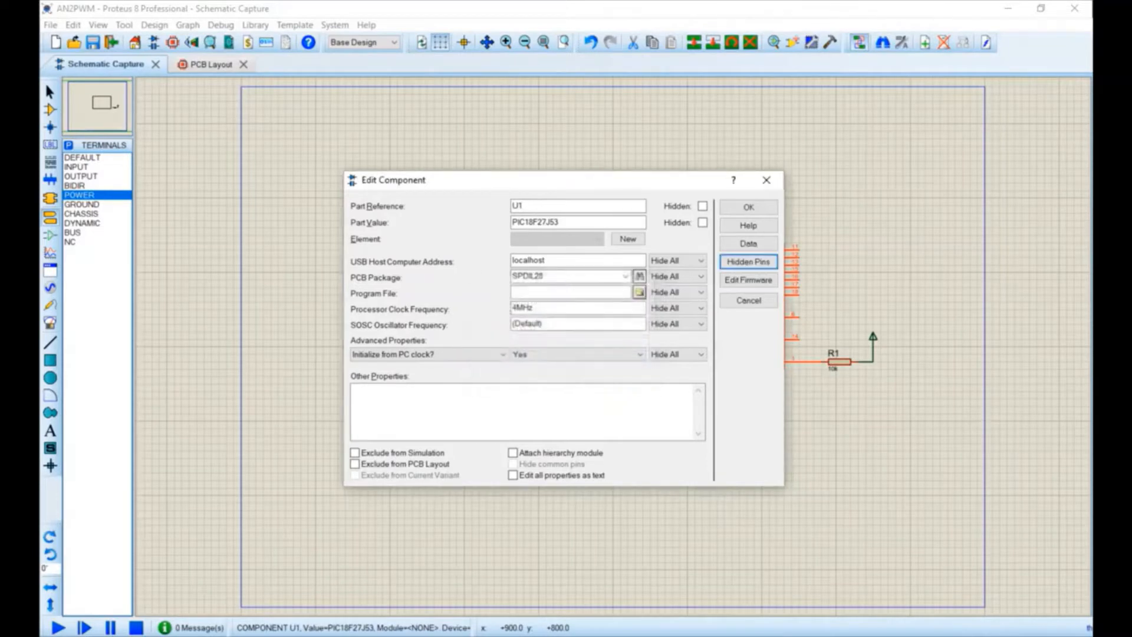
click(770, 301)
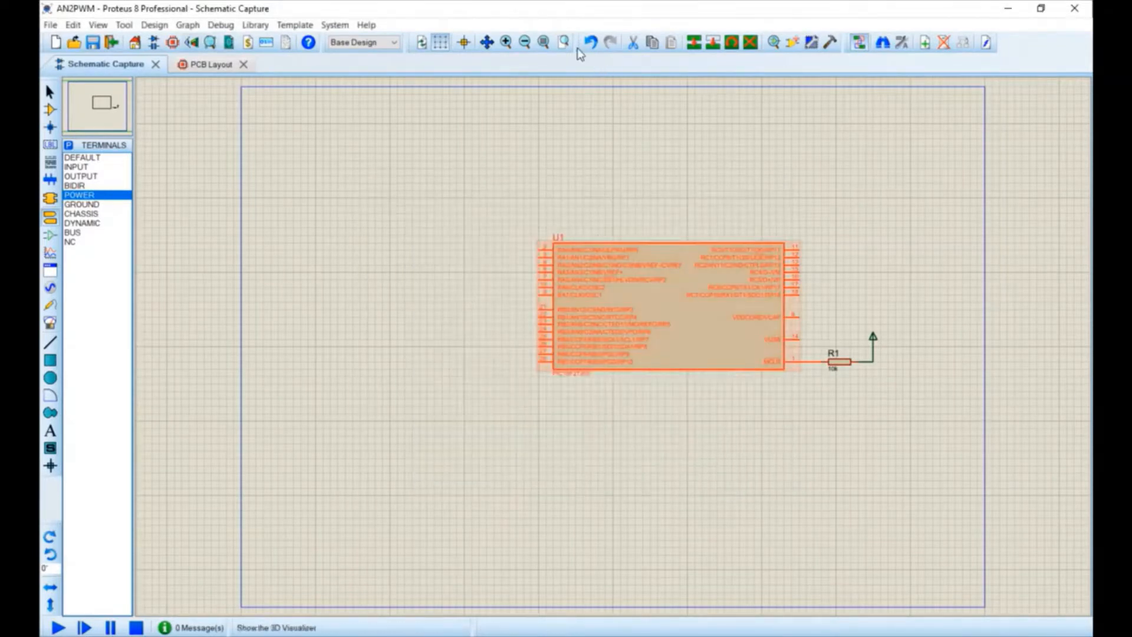
Step: Set the voltage of the VCC/VDD power rail to 3.3 in the power rail configuration
click(154, 25)
click(197, 94)
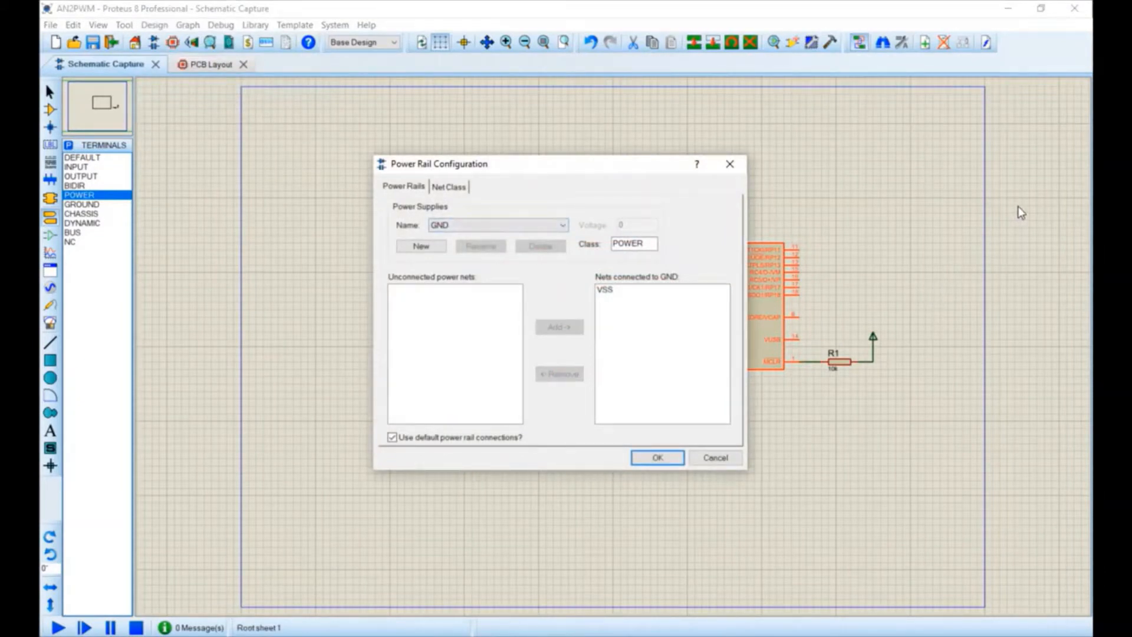
key(alt+Down)
key(Down)
key(Return)
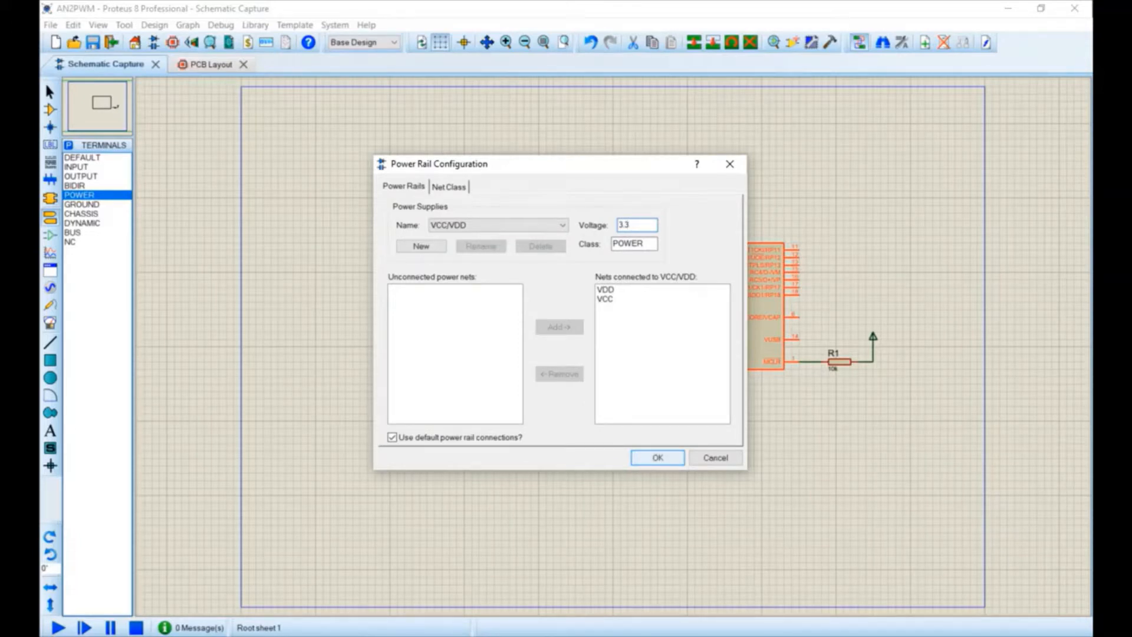
key(Return)
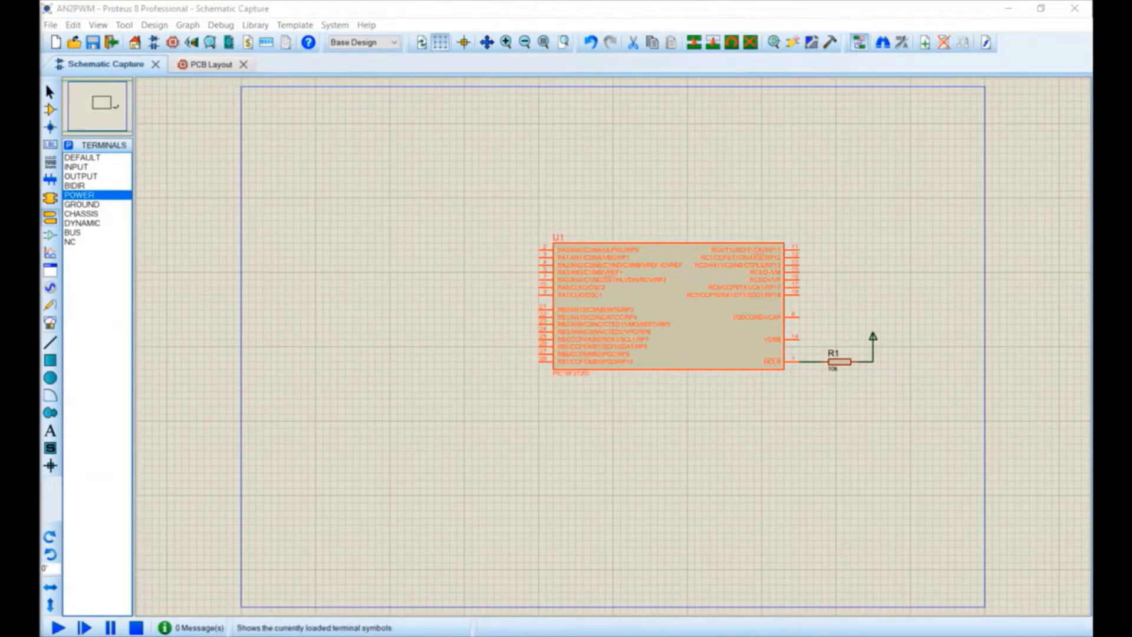
Step: Wire the microcontroller's VUSB pin to the wire between resistor R1 and the power terminal
click(752, 341)
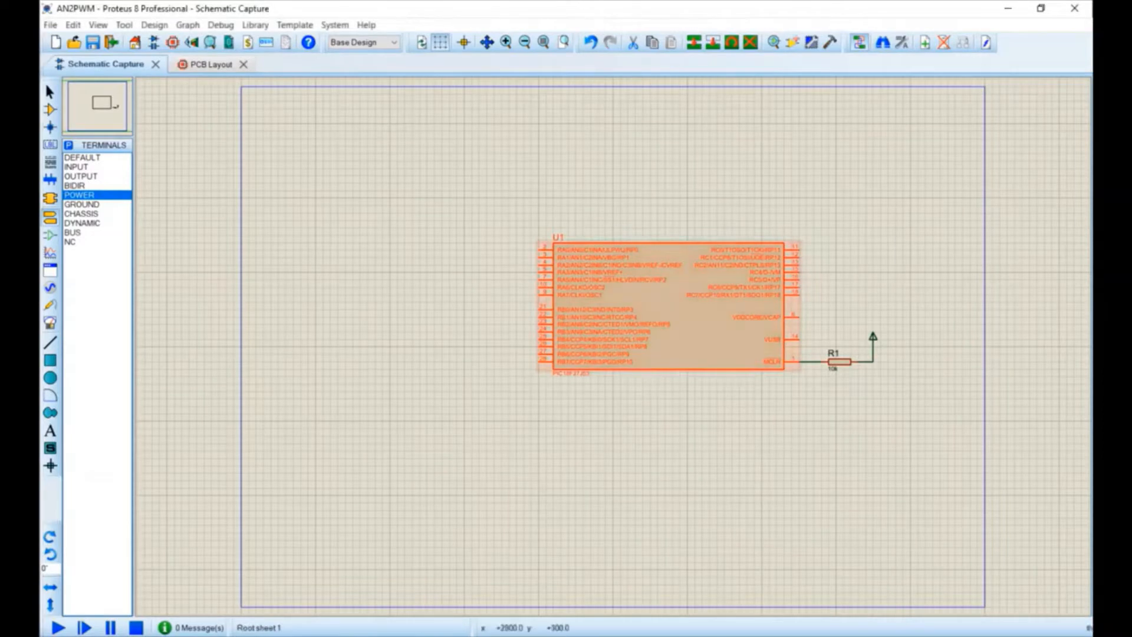
click(807, 339)
click(797, 338)
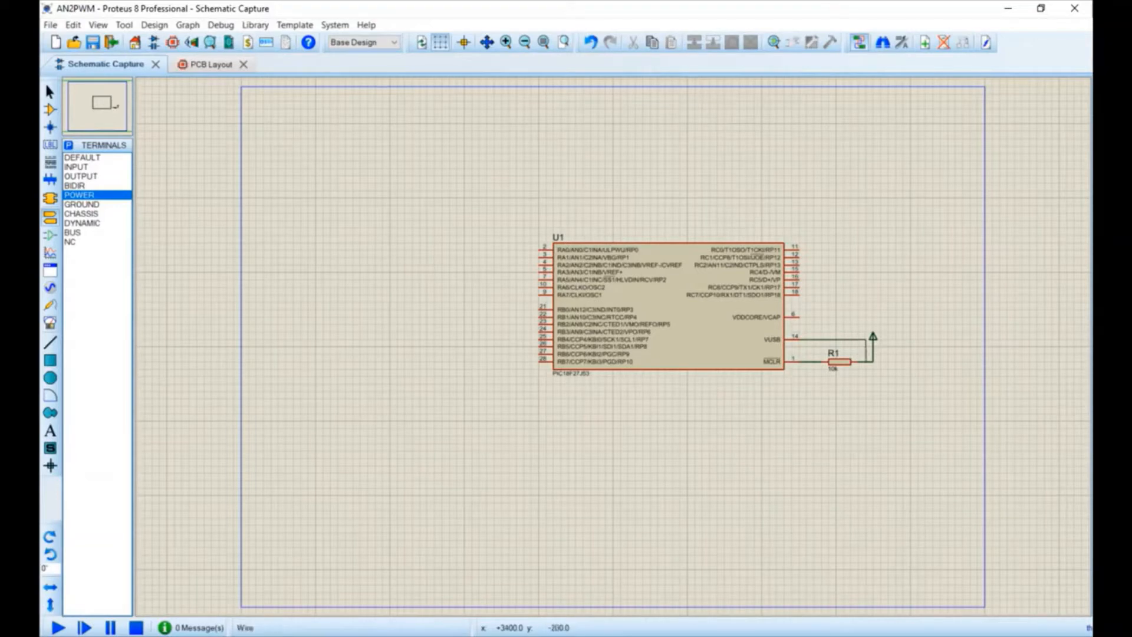
click(866, 361)
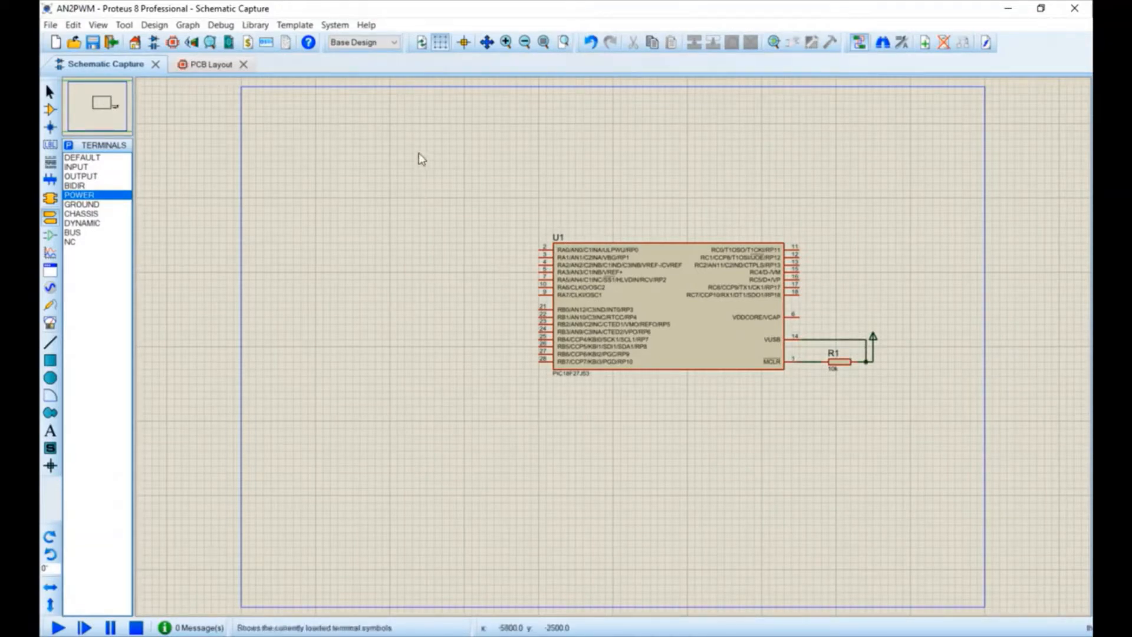
Step: Place a CAP-ELEC capacitor beside the microcontroller, connected to its VDDCORE/VCAP pin
click(50, 109)
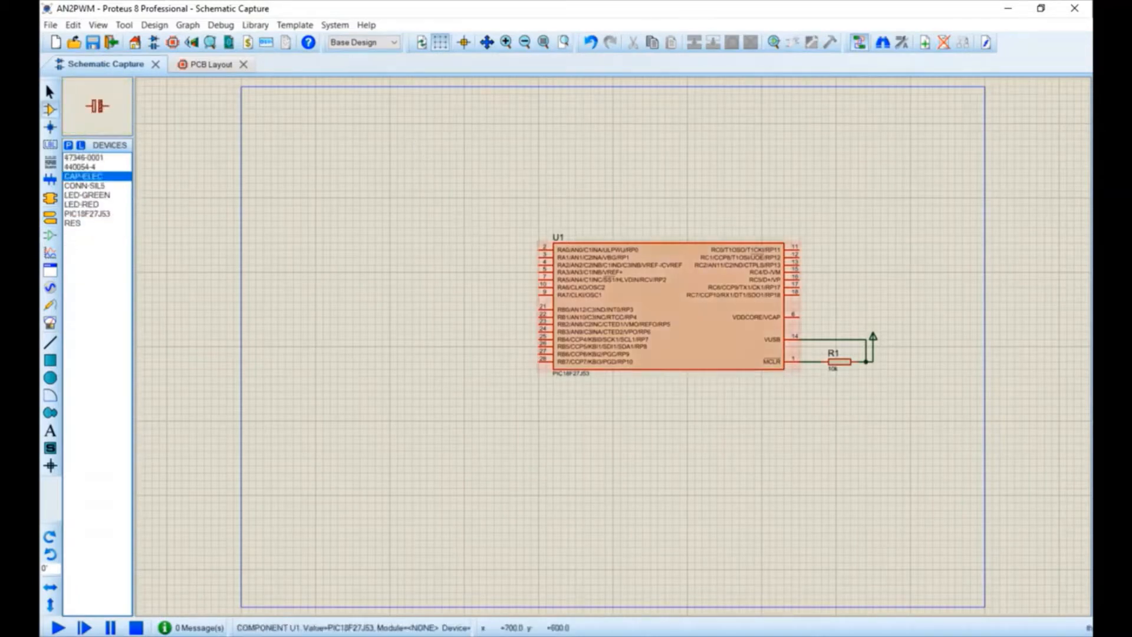
click(841, 307)
click(833, 316)
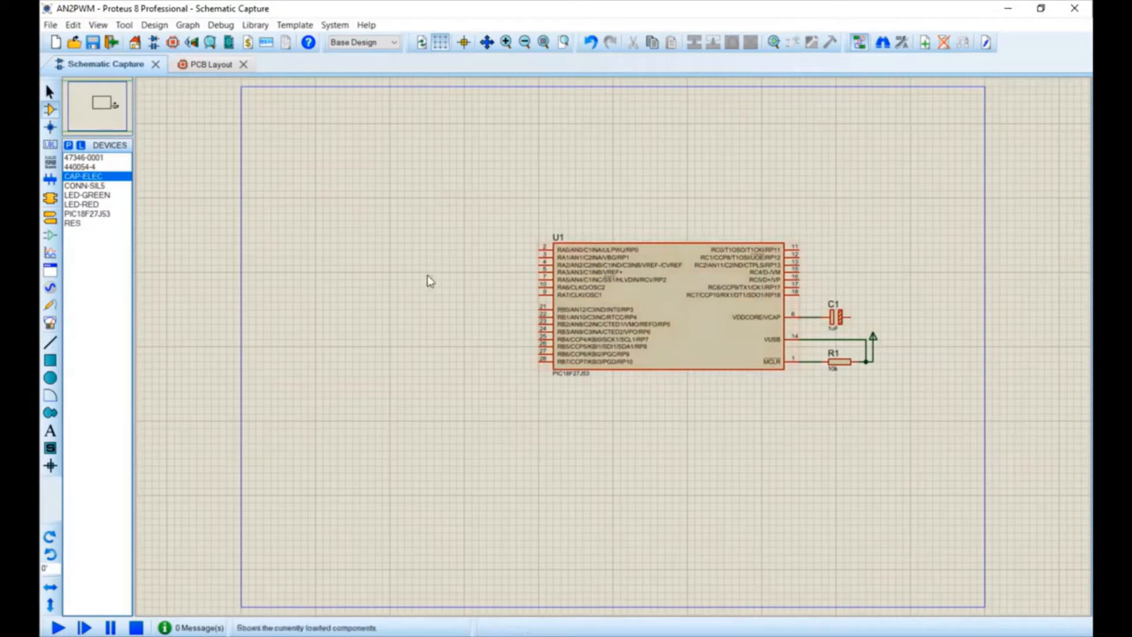
Step: Place a GROUND terminal beyond capacitor C1 and wire it to the capacitor's free end
click(50, 217)
click(83, 204)
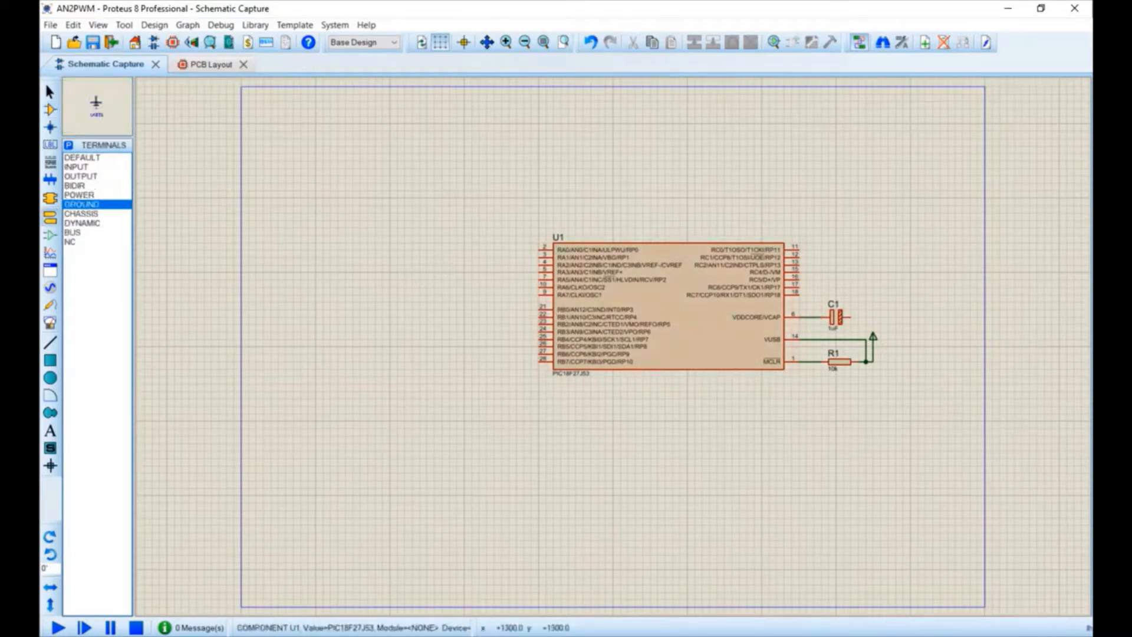
click(878, 331)
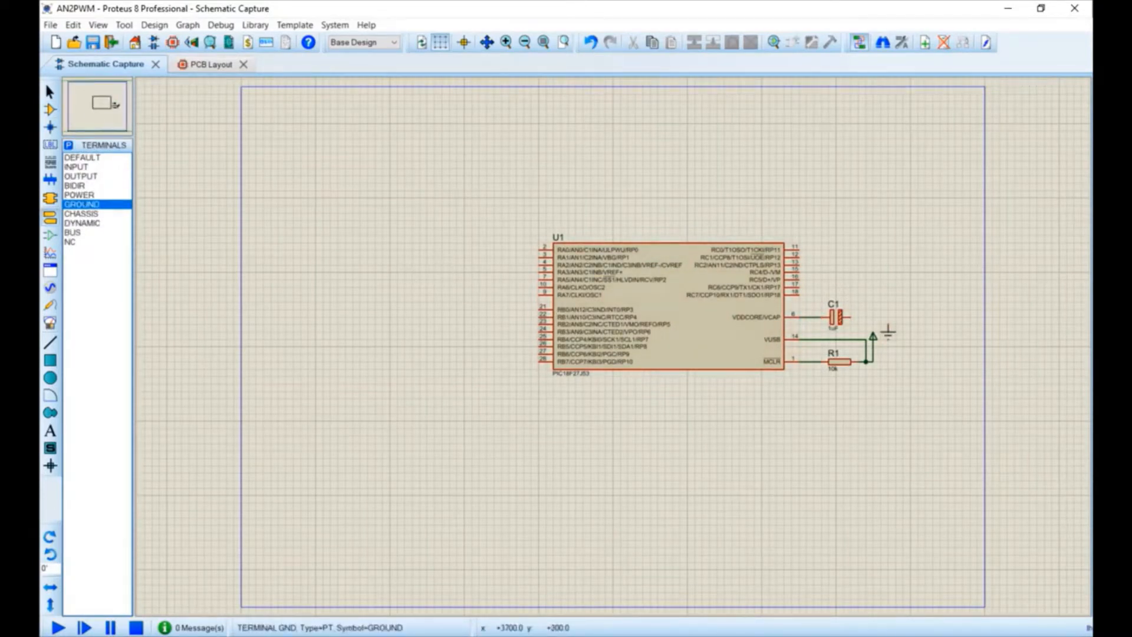
click(888, 324)
click(850, 317)
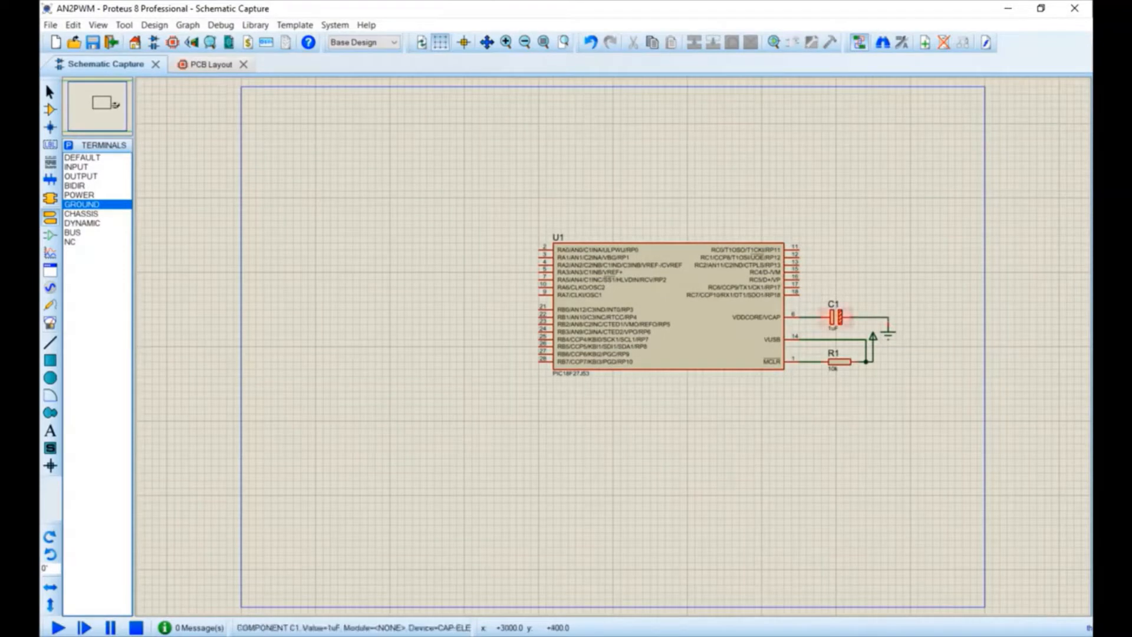
Step: Set capacitor C1's capacitance to 10uF and assign it the TANT-A PCB package
double_click(836, 318)
click(480, 232)
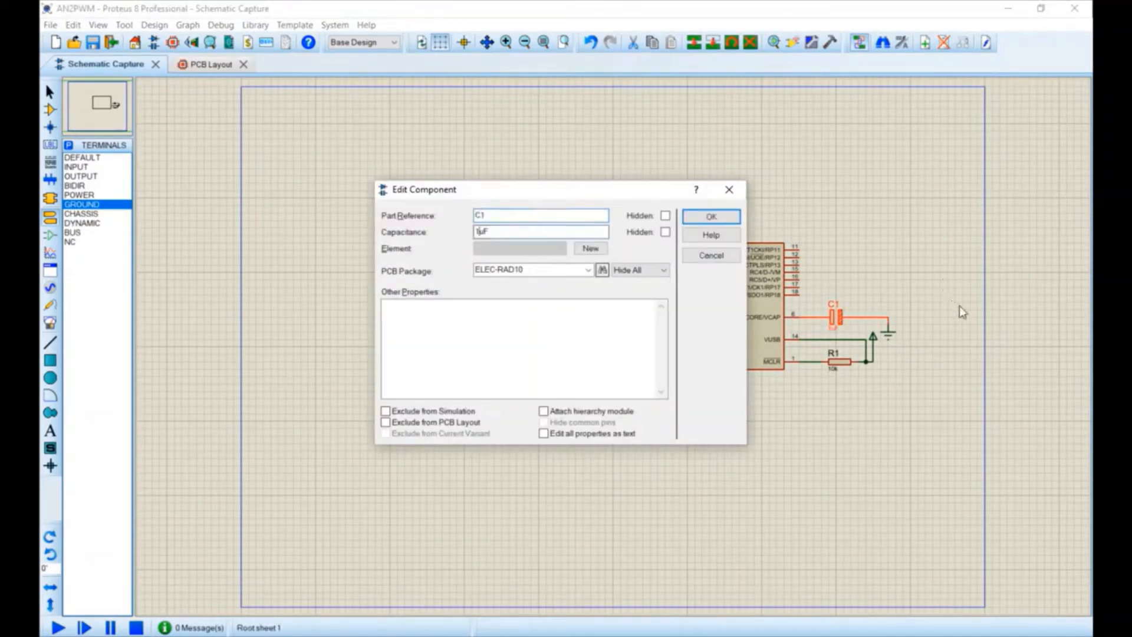
text(0)
key(alt+Tab)
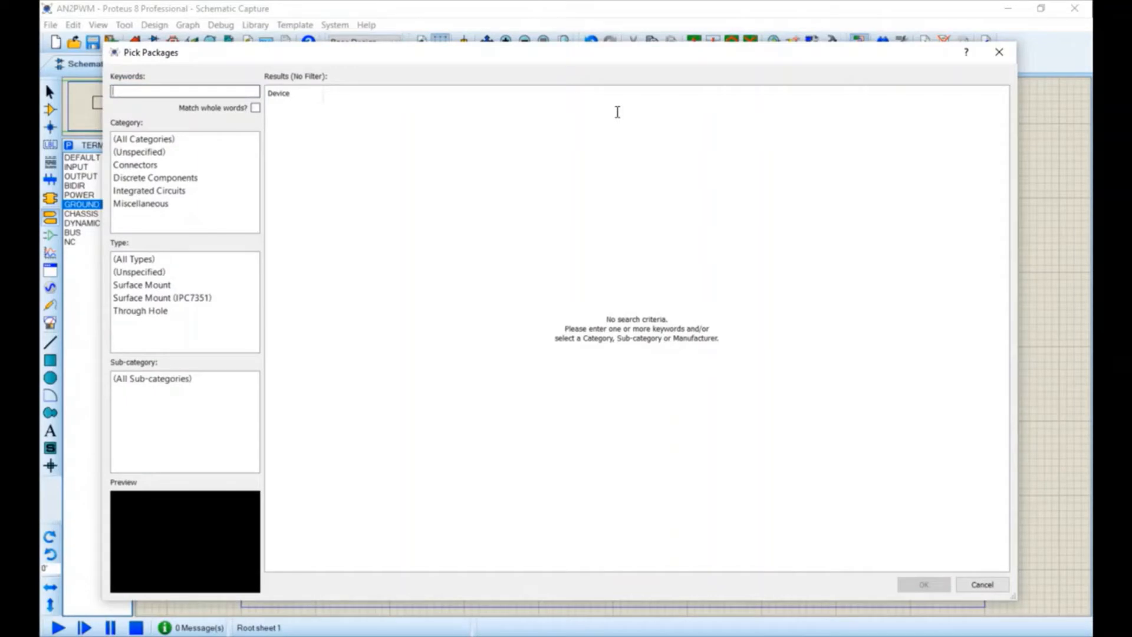
text(tant-am)
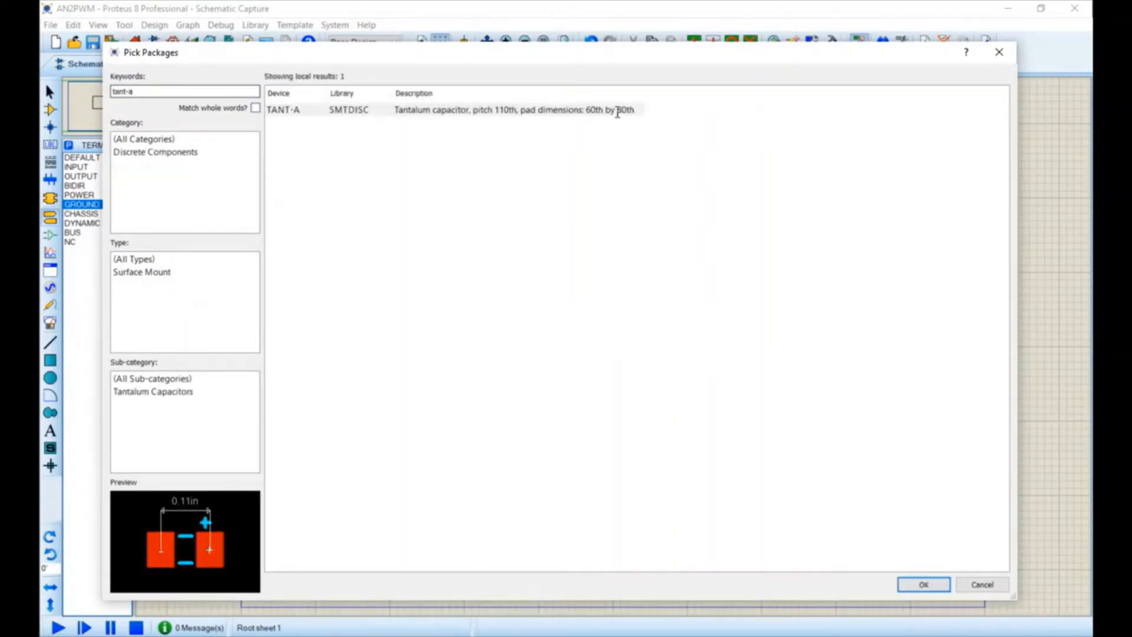
click(704, 136)
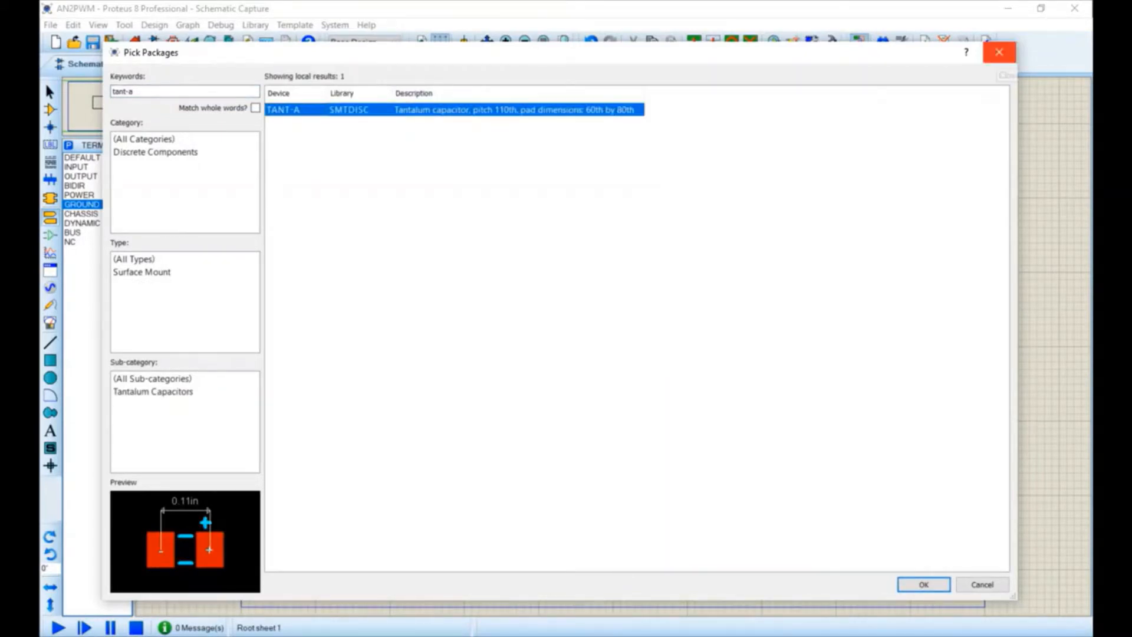
click(999, 52)
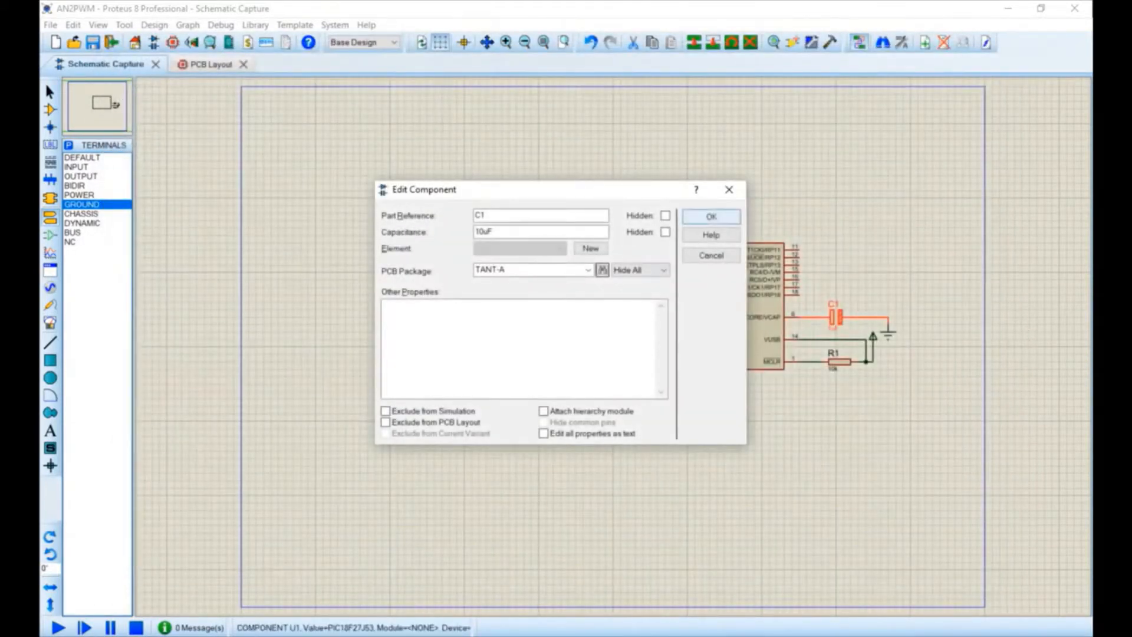
key(Return)
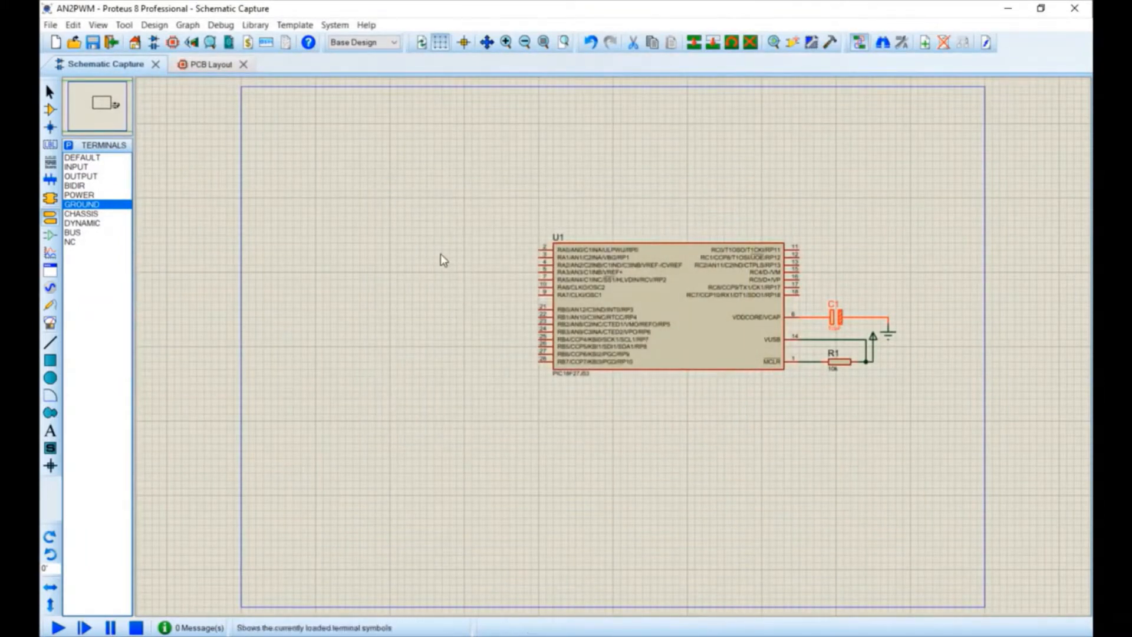
Step: Place a 440054-4 connector above the microcontroller
click(50, 110)
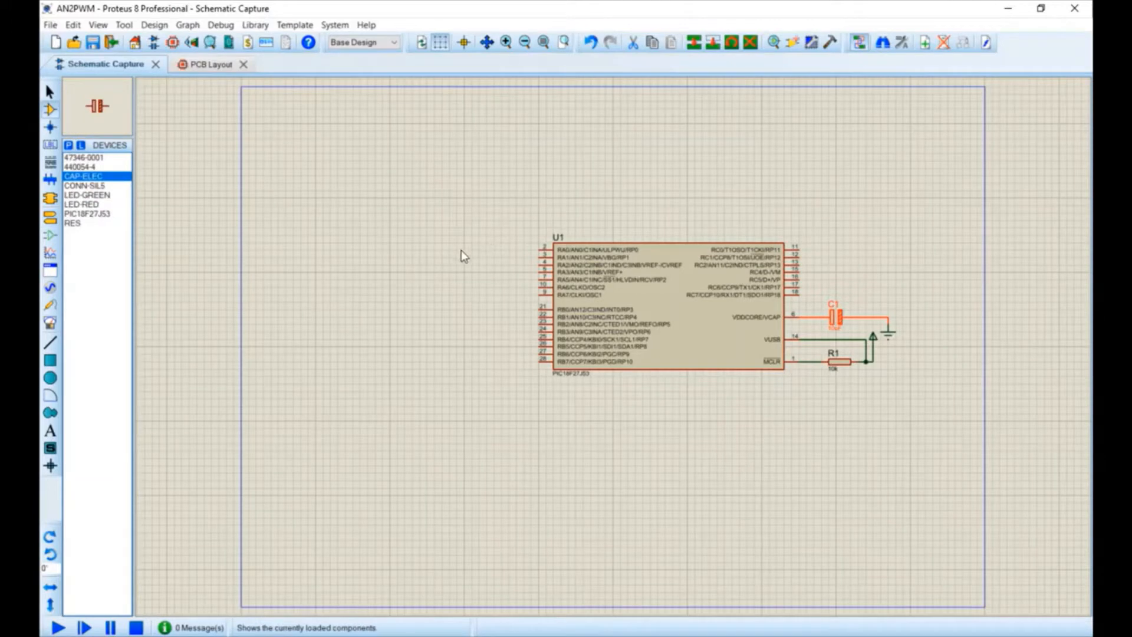
key(Up)
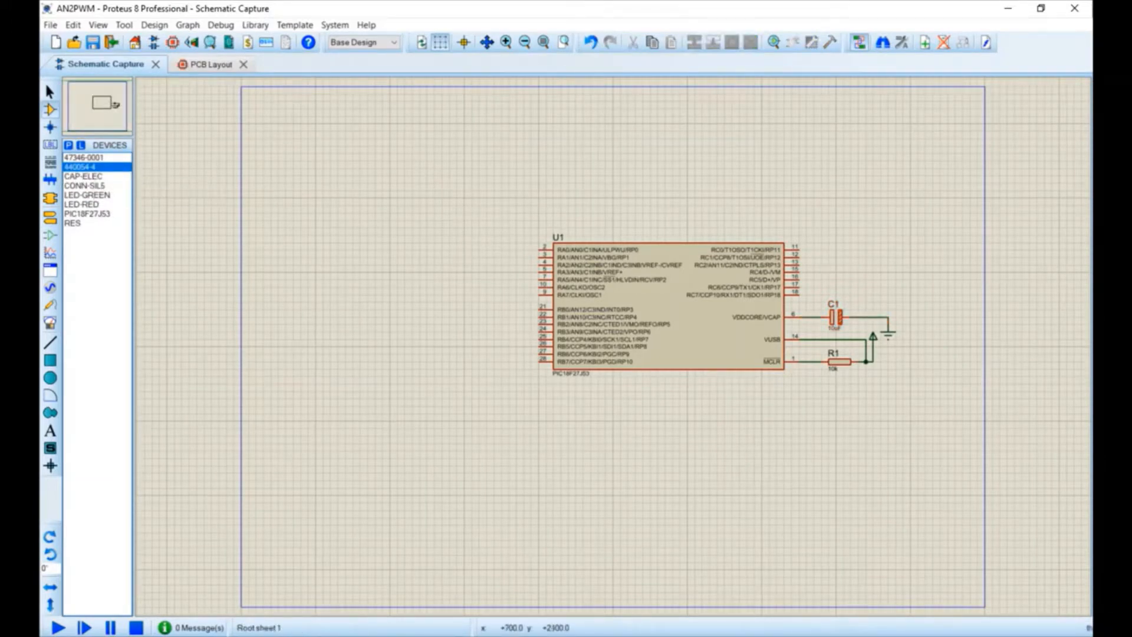
click(695, 185)
click(679, 178)
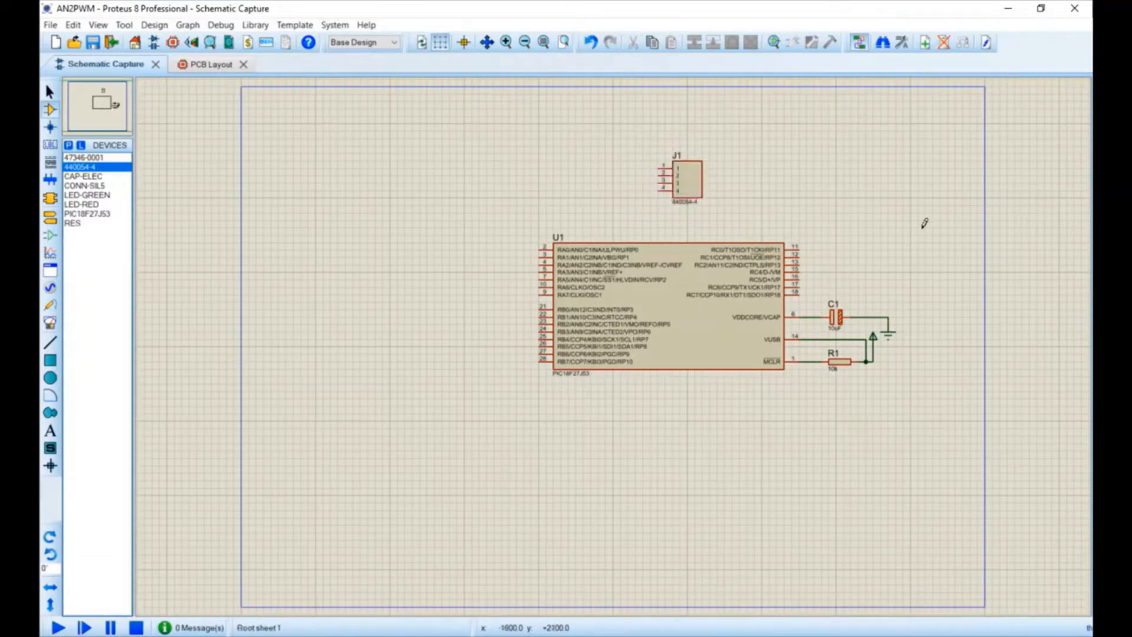
Step: Place a POWER terminal above and to the left of connector J1 and wire it to pin 1
click(50, 217)
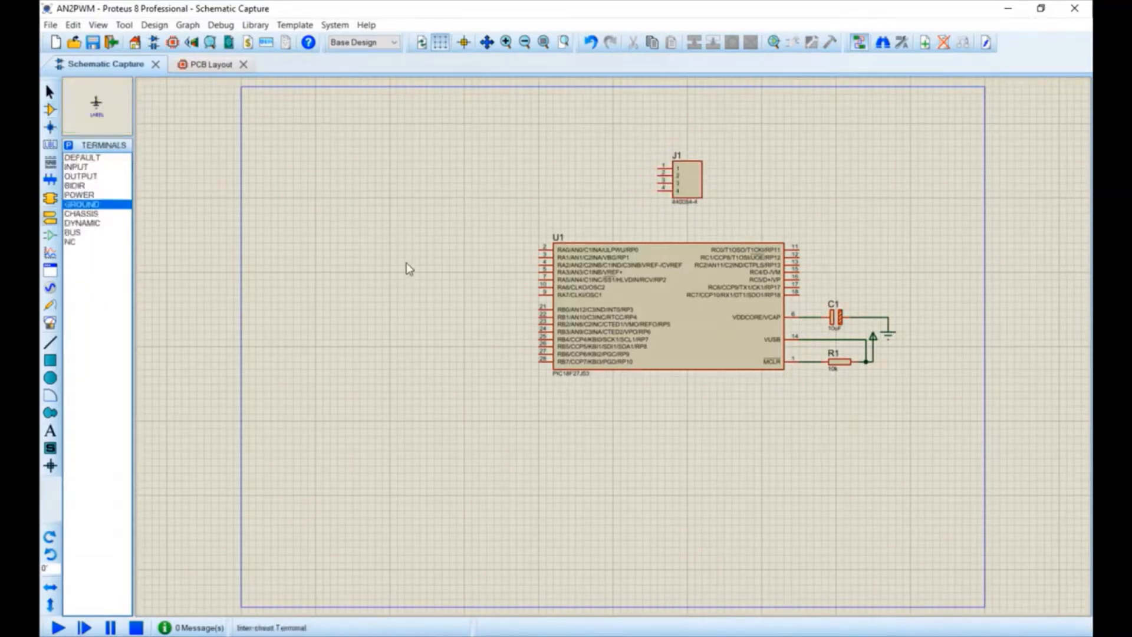
click(88, 158)
click(79, 195)
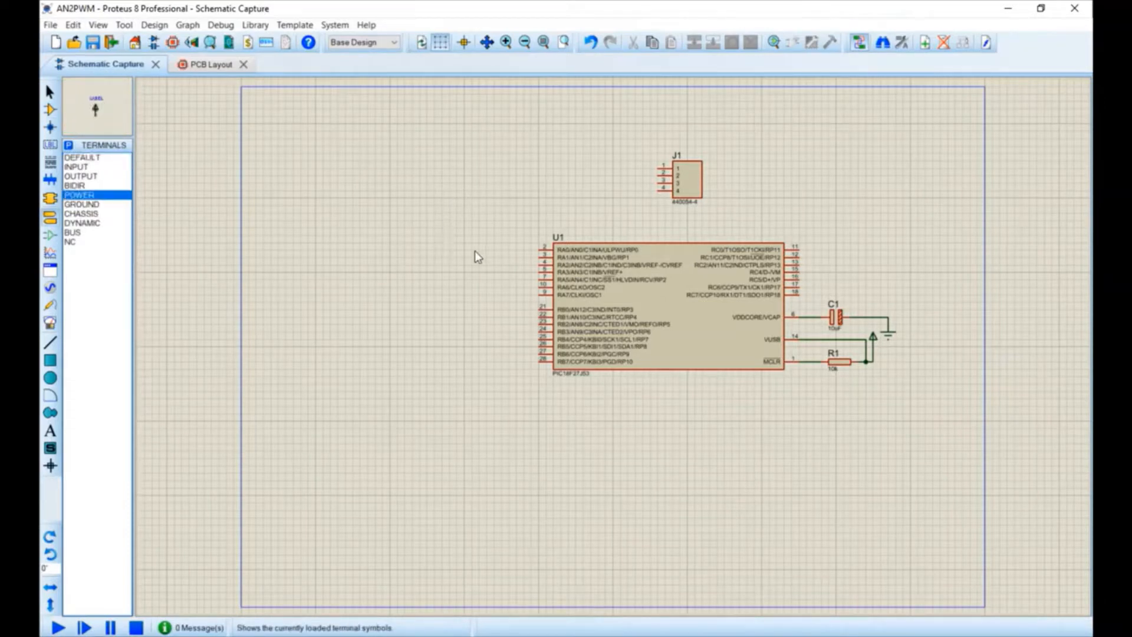
click(636, 154)
click(642, 154)
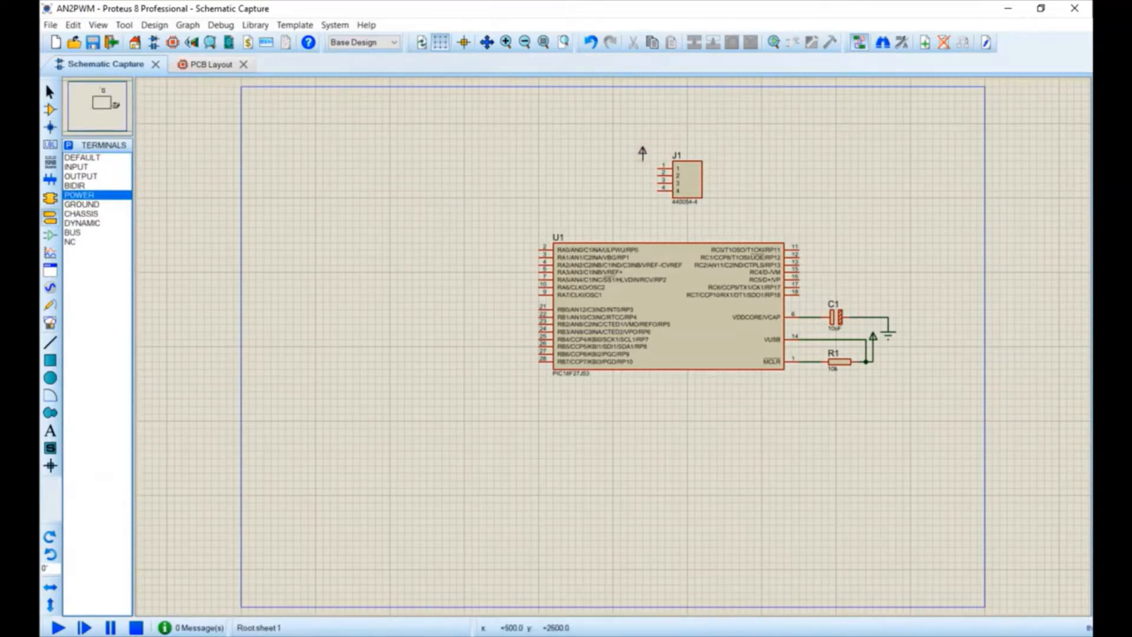
click(657, 168)
click(643, 161)
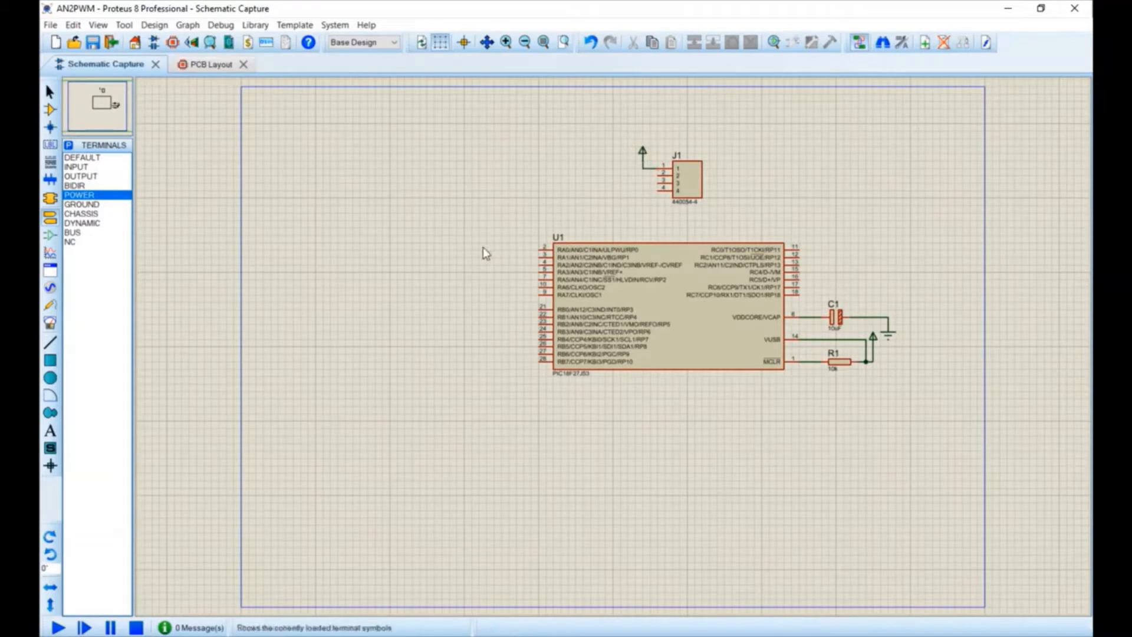
Step: Place a GROUND terminal below and to the left of connector J1 and wire it to pin 4
click(82, 204)
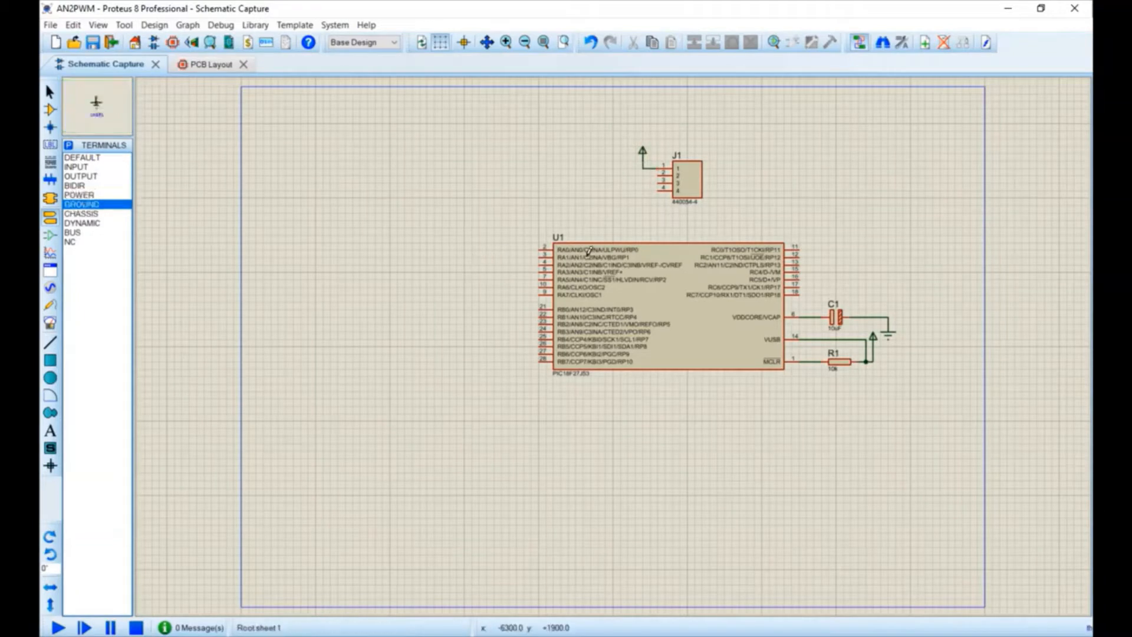
click(643, 205)
click(658, 191)
click(643, 200)
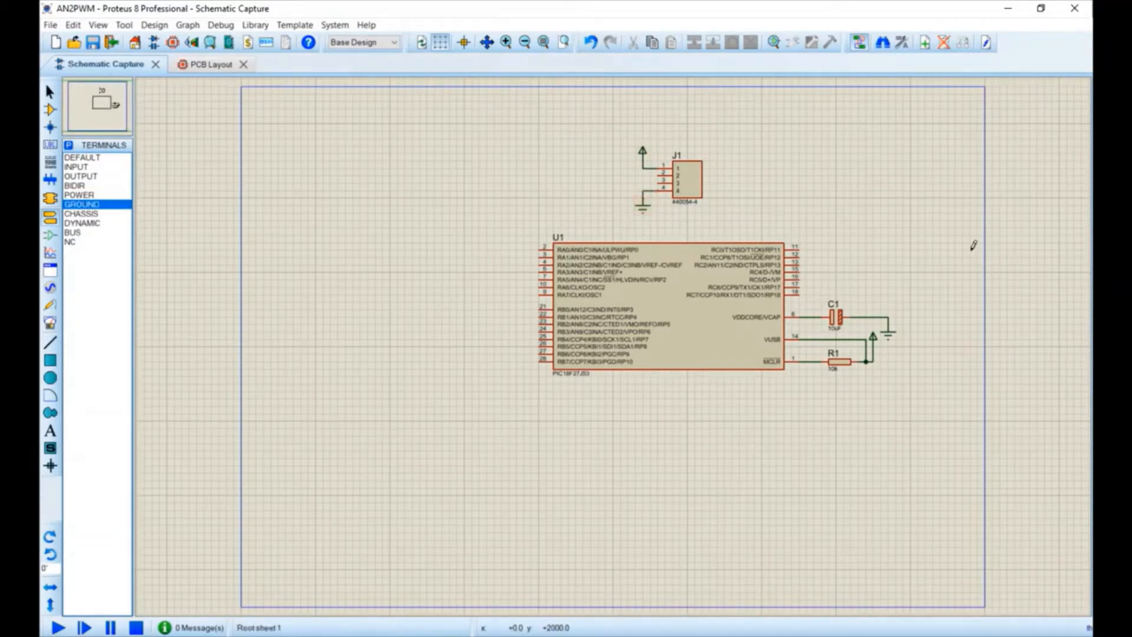
Step: Add a DEFAULT terminal to each of connector J1's pins 2 and 3, wired to the pin
click(82, 157)
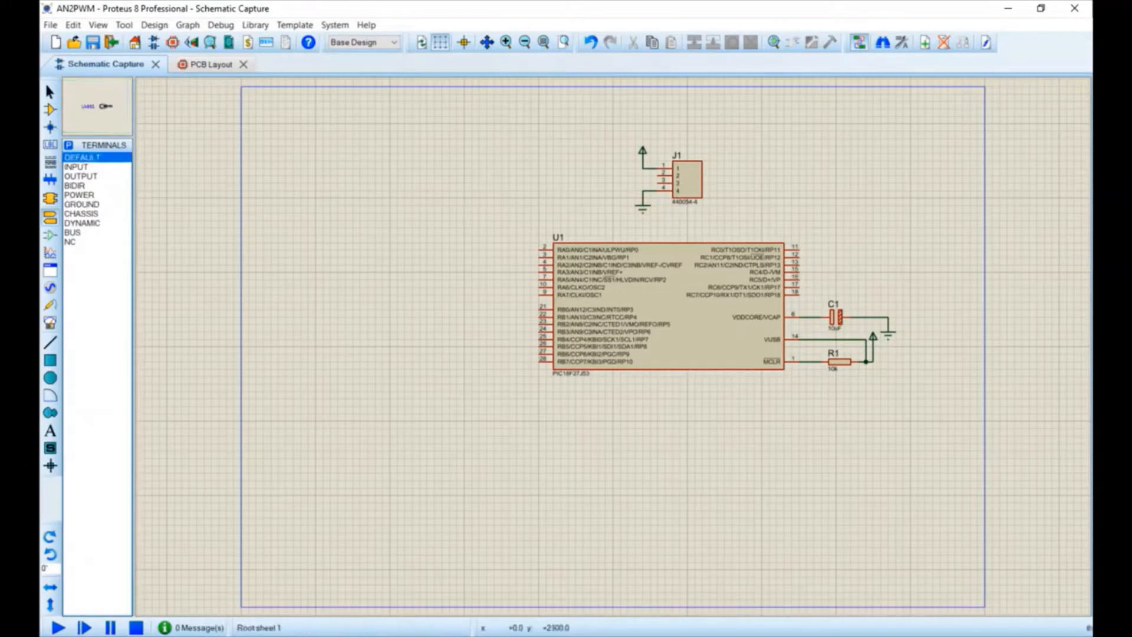
click(626, 175)
click(632, 175)
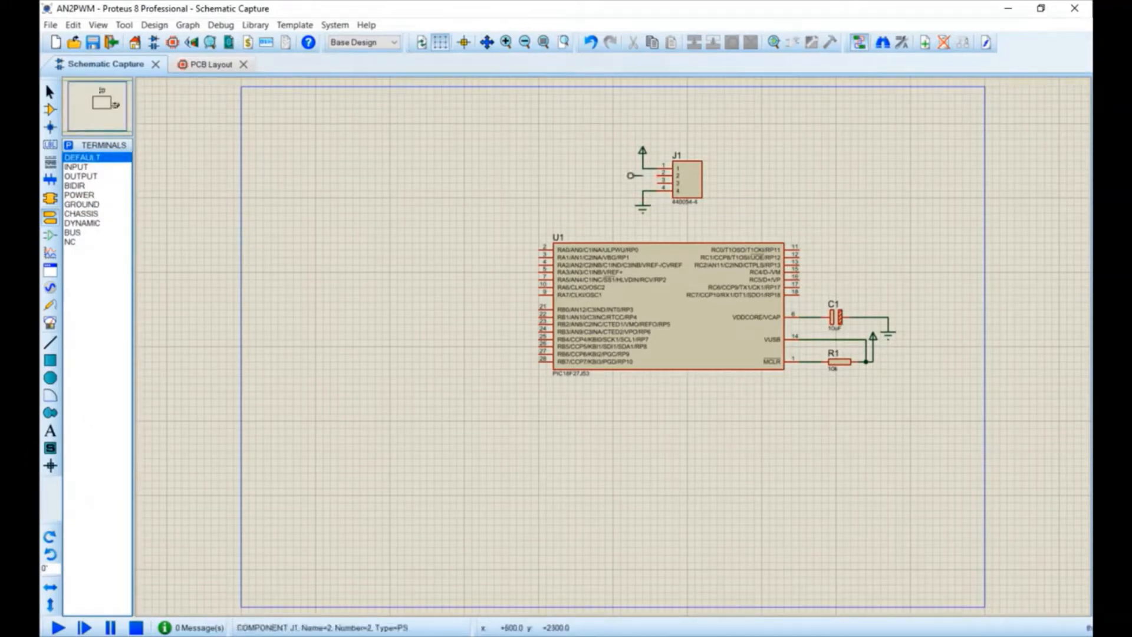
click(658, 176)
click(643, 175)
click(658, 184)
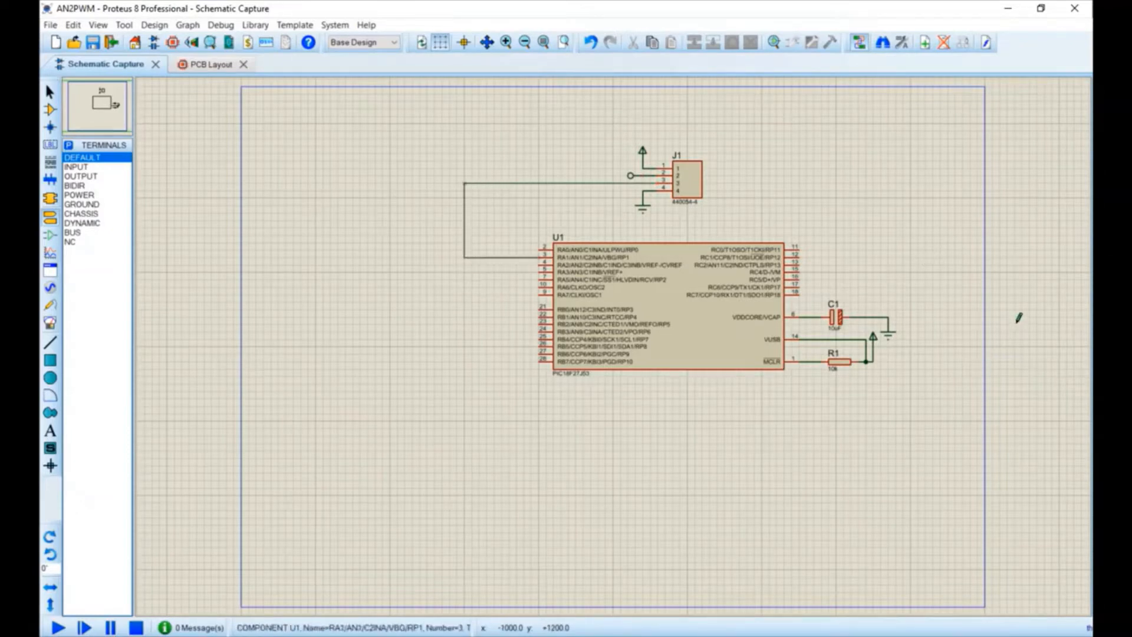
key(Escape)
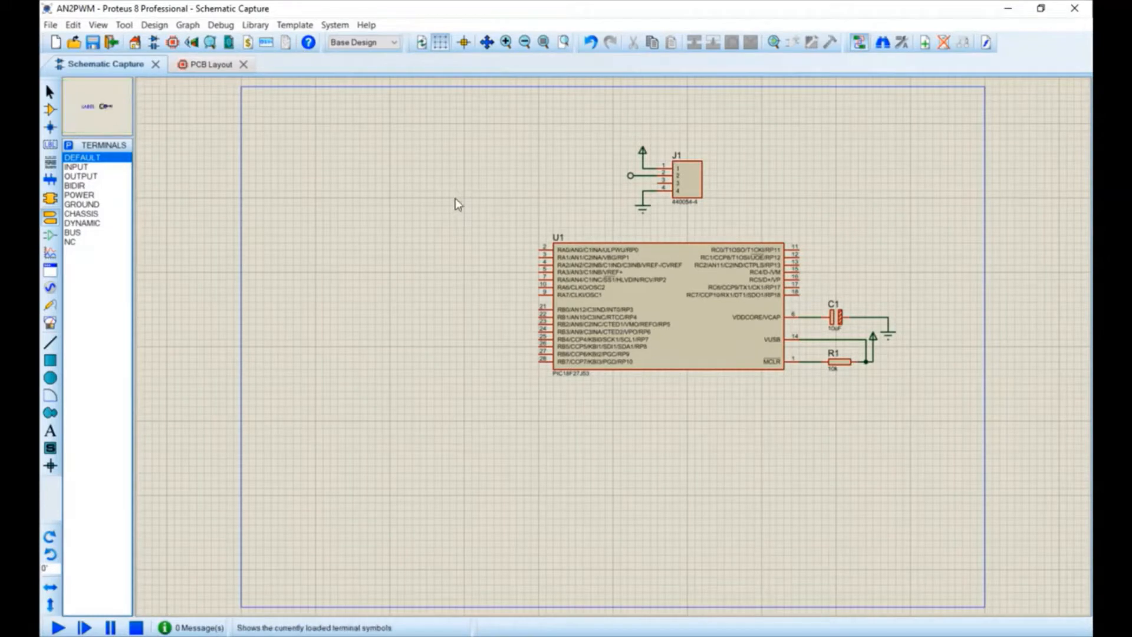
click(630, 184)
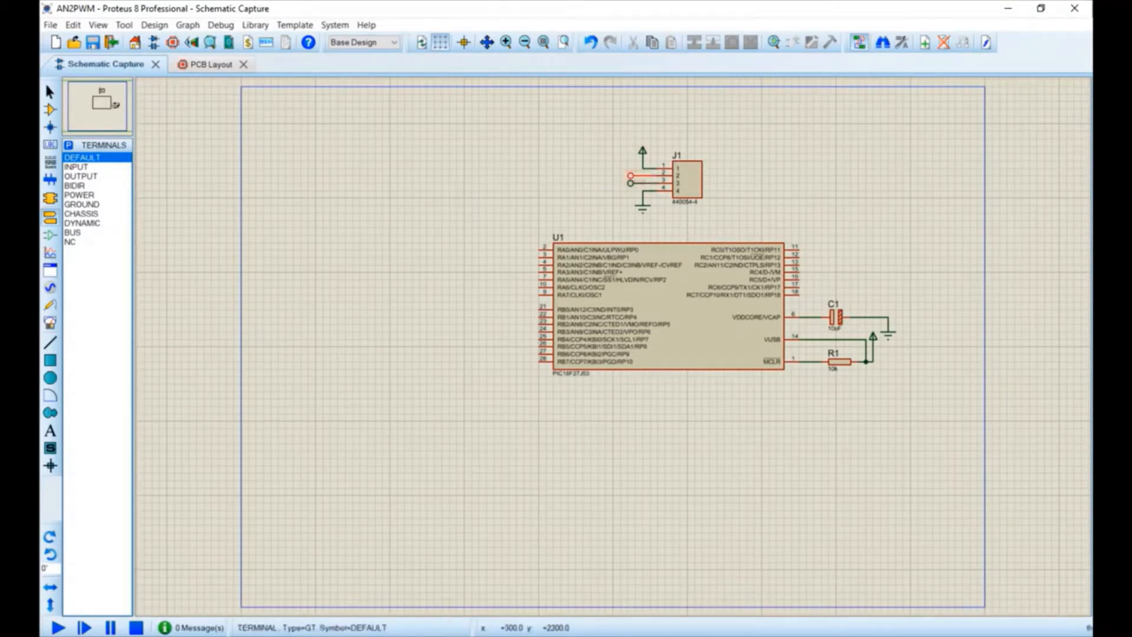
Step: Label the terminal on connector J1's pin 2 AN_IN and the one on pin 3 PWM_OUT
double_click(630, 183)
text(AN)
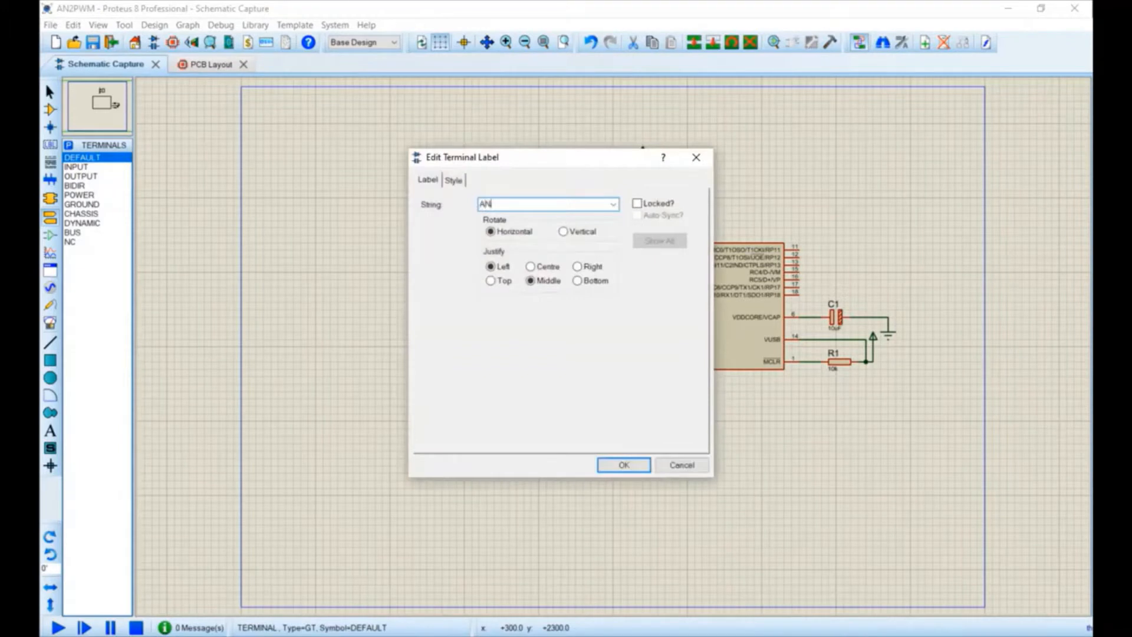
text(_IN)
key(Return)
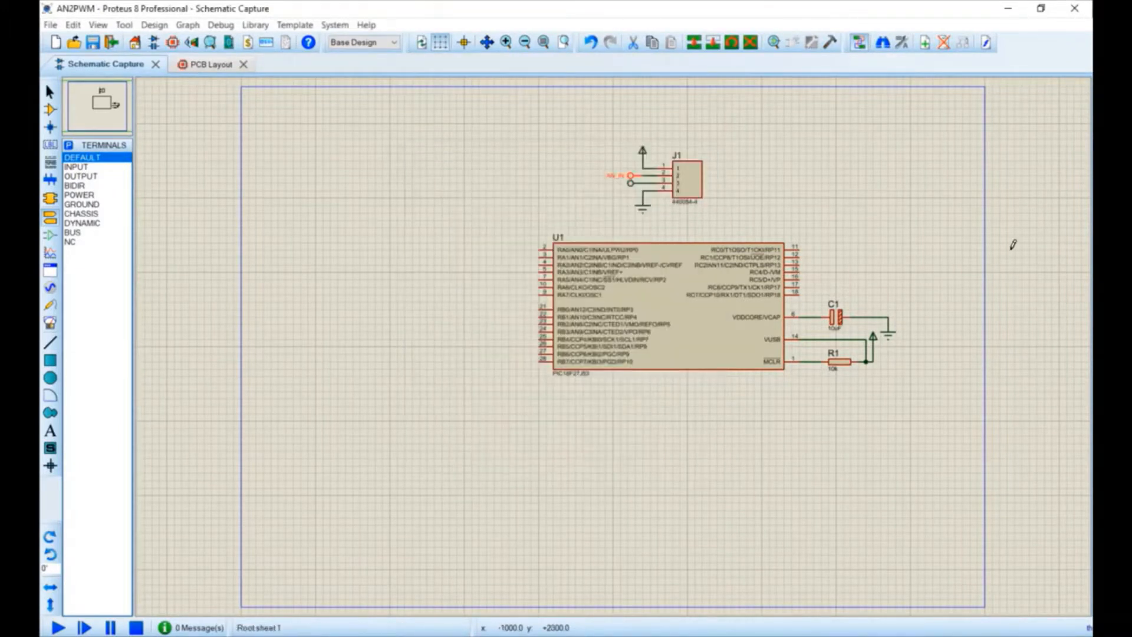
double_click(630, 184)
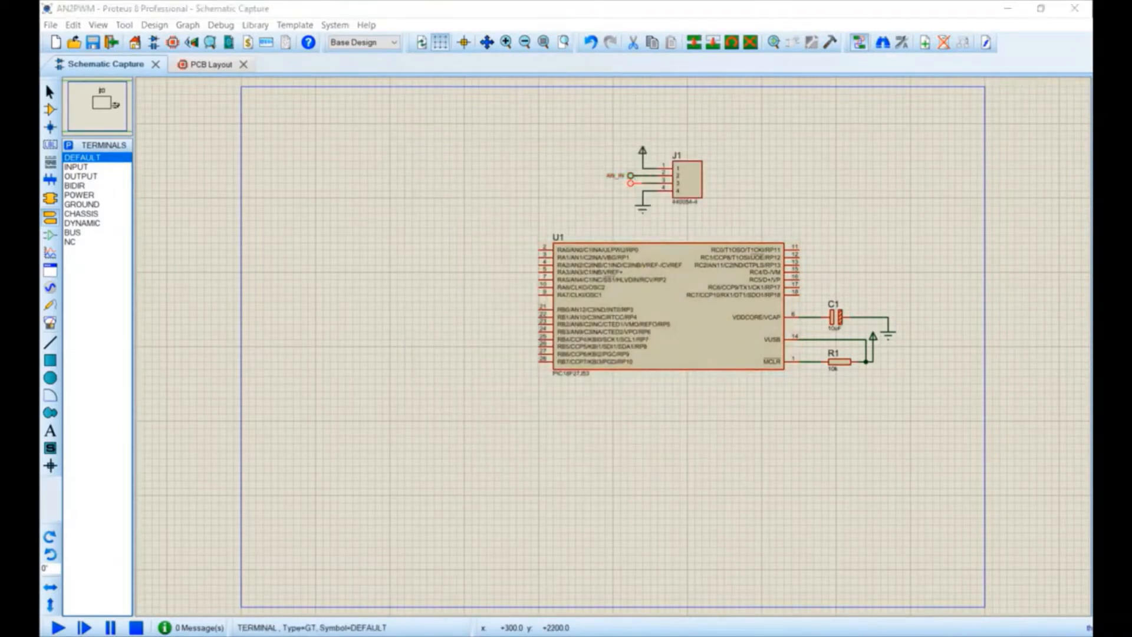
text(PW)
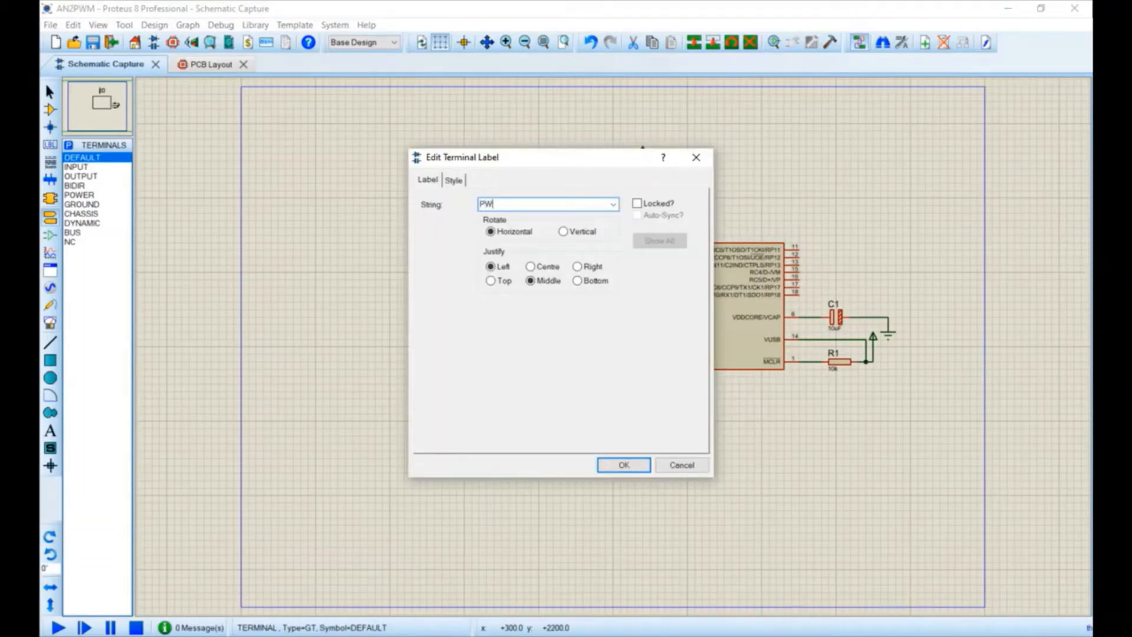
text(M_OUT)
key(Return)
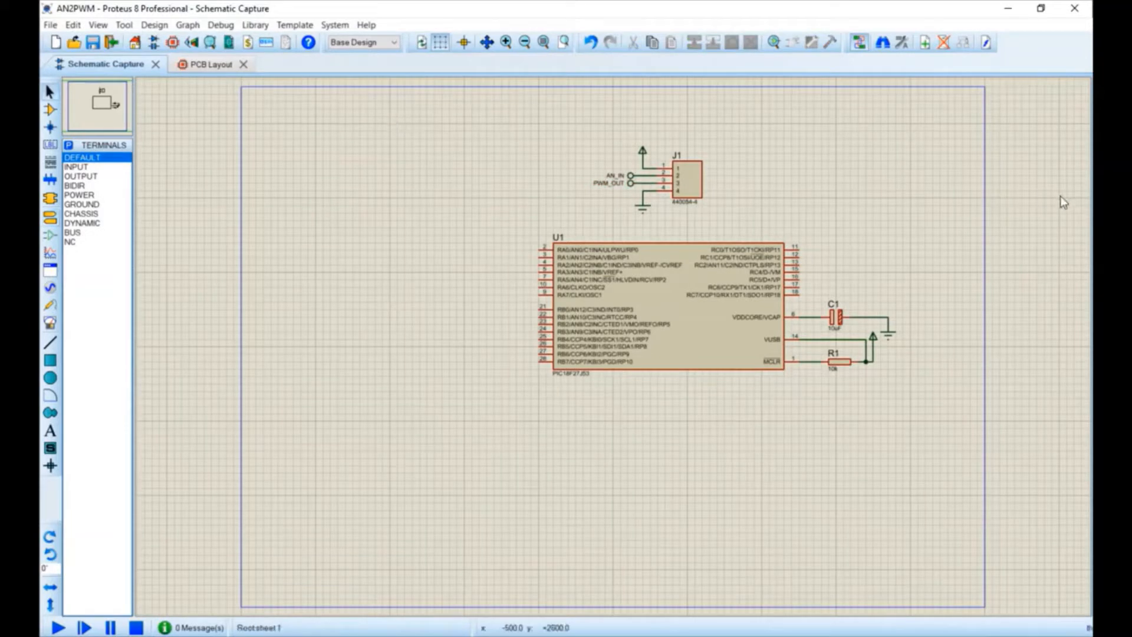
Step: Copy the AN_IN and PWM_OUT terminals to the microcontroller, connecting them to pins RA0 and RA1
drag(576, 175, 643, 191)
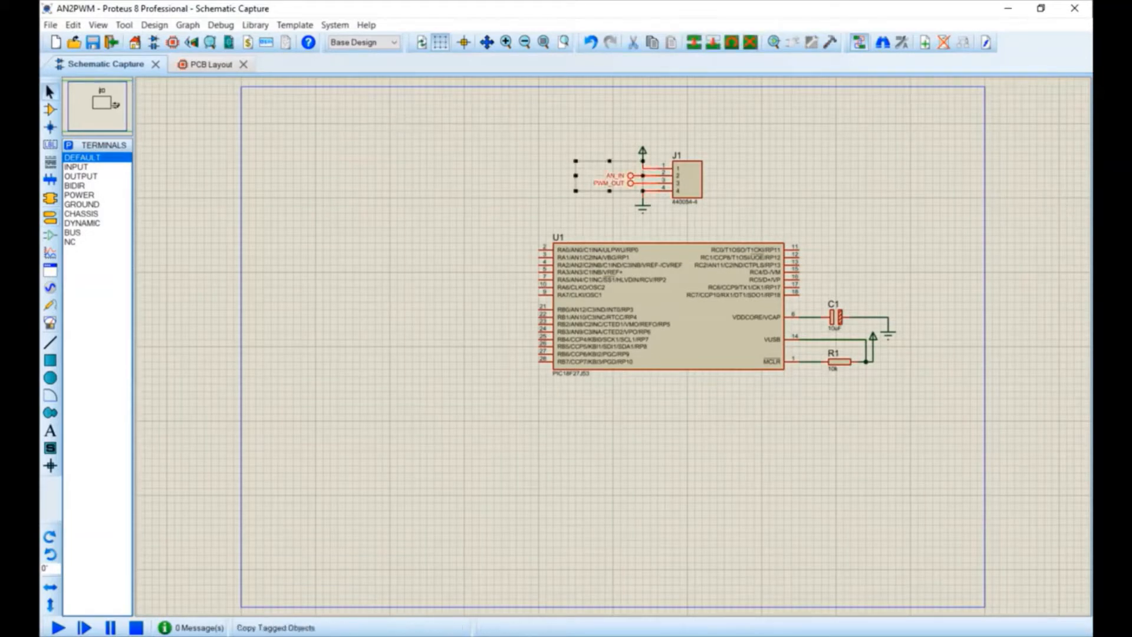
click(694, 43)
click(1003, 332)
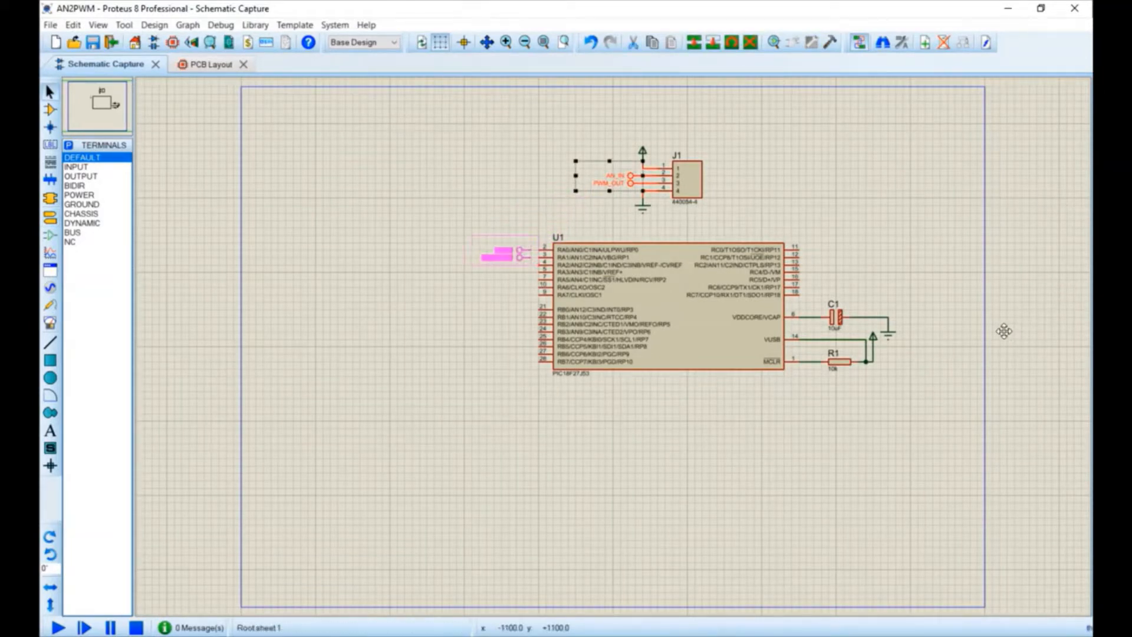
right_click(1016, 294)
click(1013, 306)
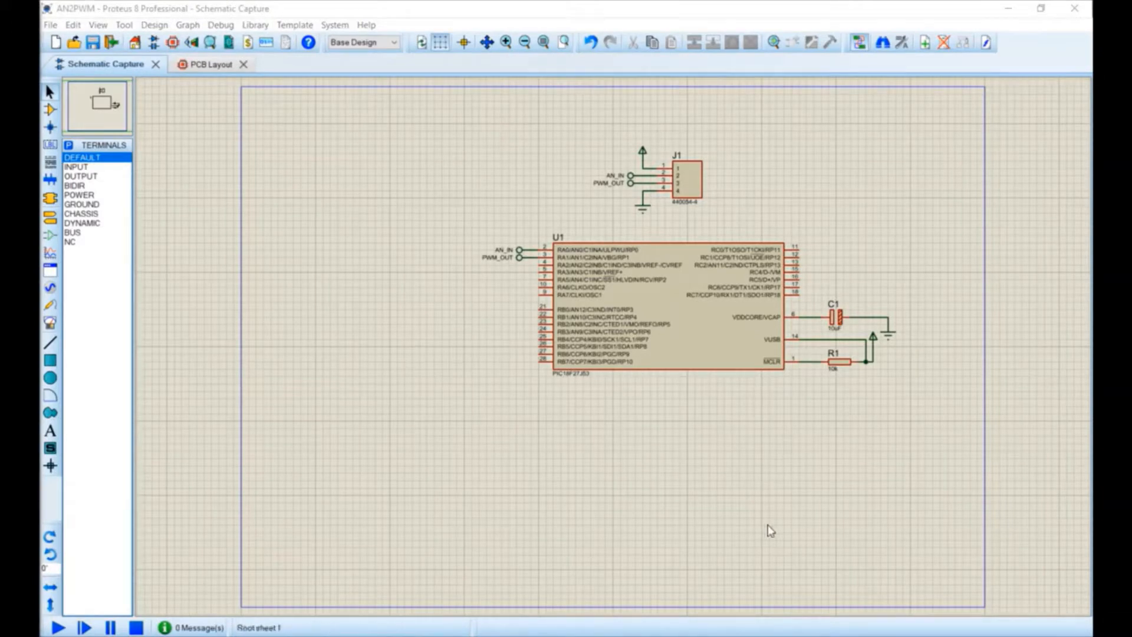
Step: Place a LED-RED component rotated to 90° in the empty area below the microcontroller
click(50, 110)
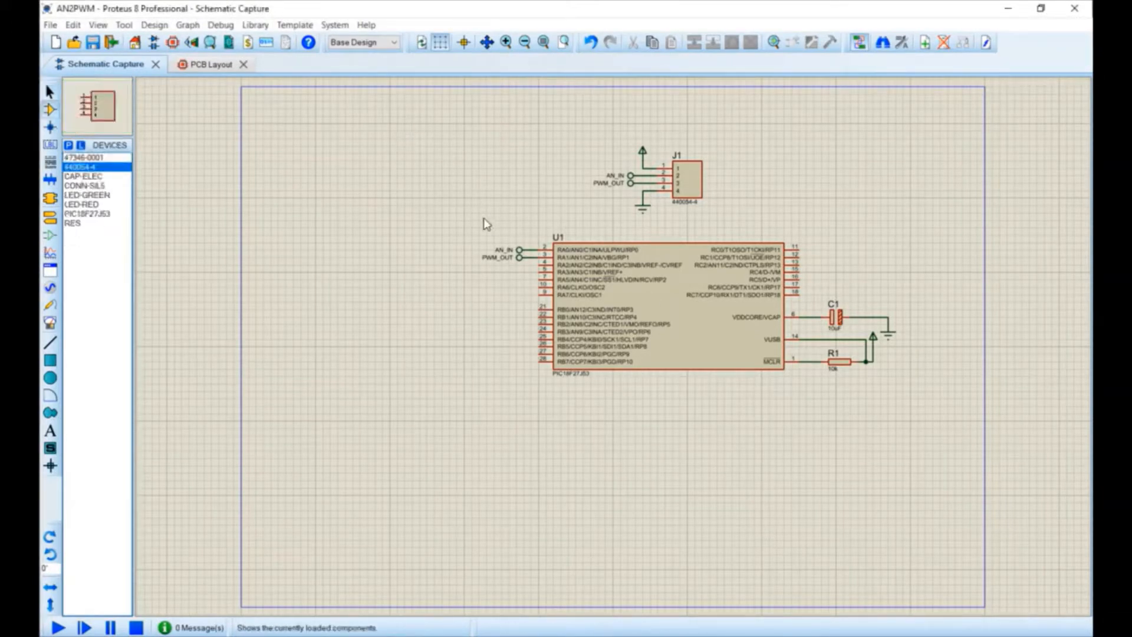
click(82, 205)
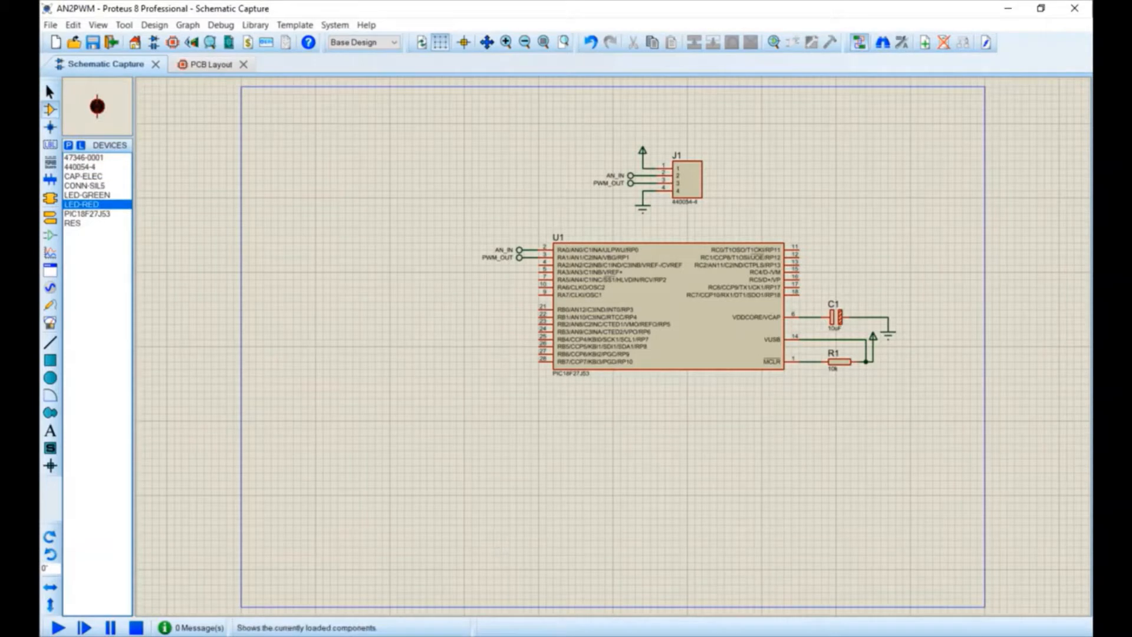
click(49, 553)
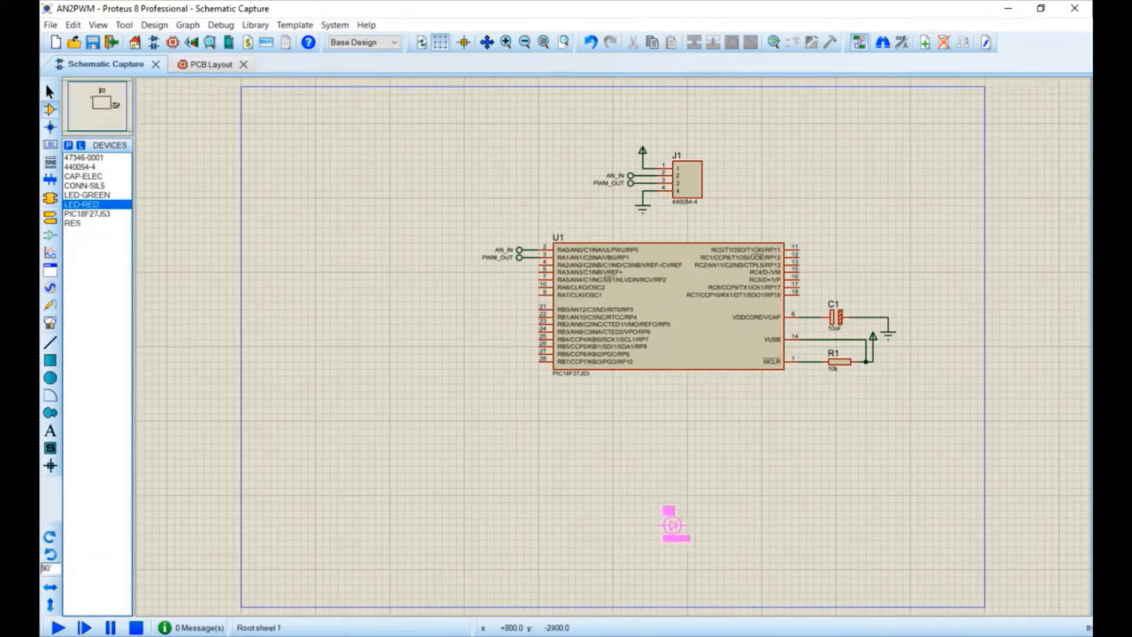
click(672, 533)
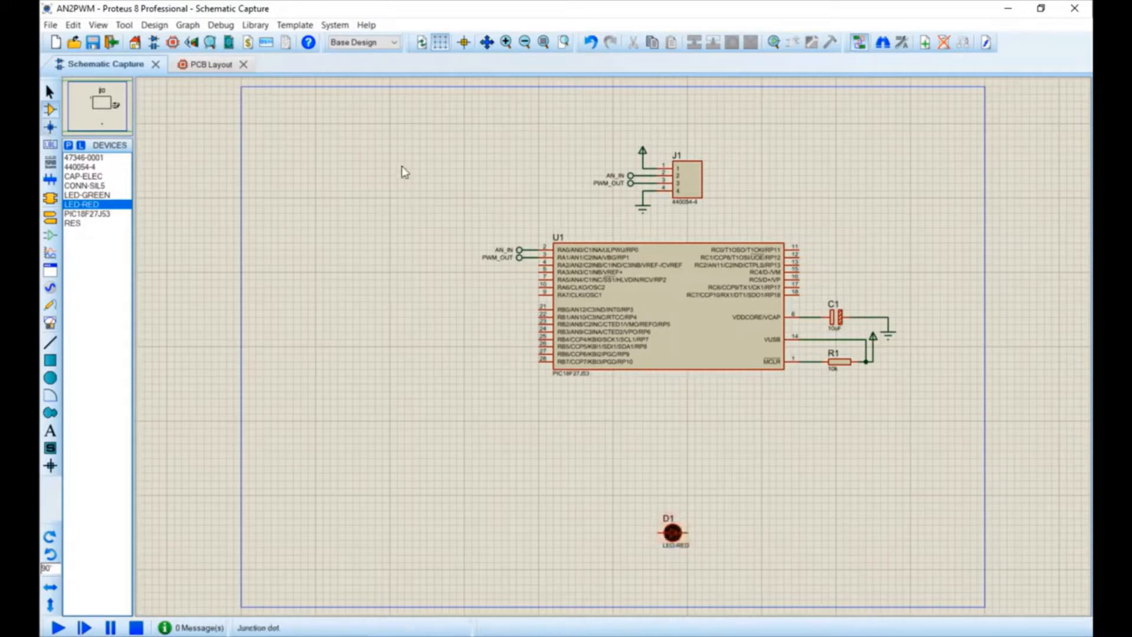
Step: Place a horizontal RES resistor beside the LED's left pin, wire the two together, and add a DEFAULT terminal at the resistor's free end
click(73, 223)
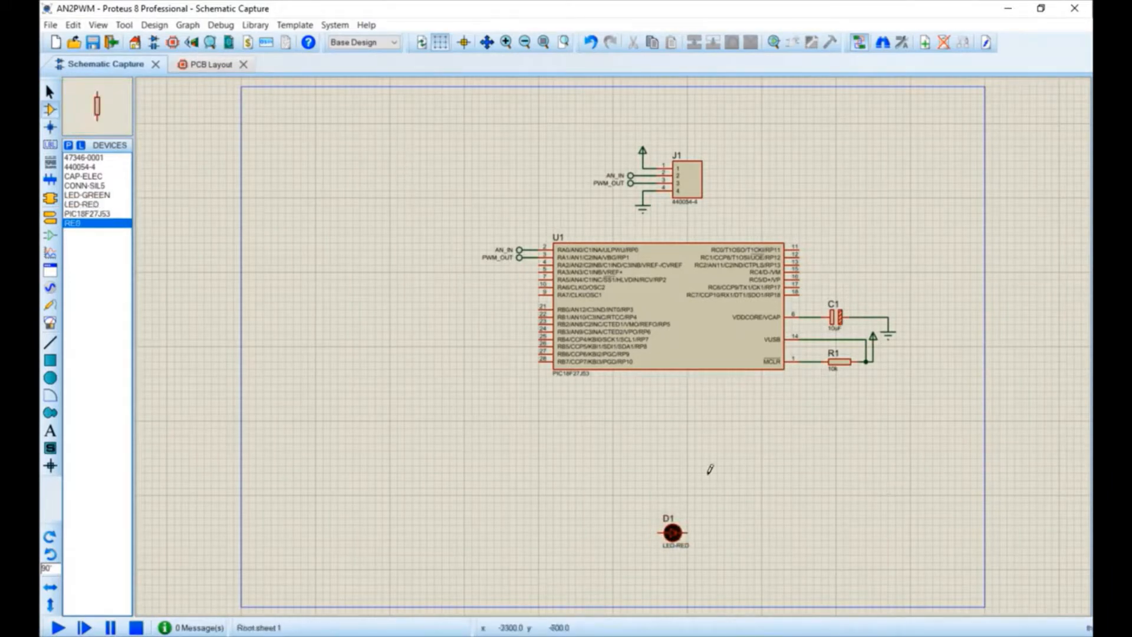
click(50, 537)
click(631, 532)
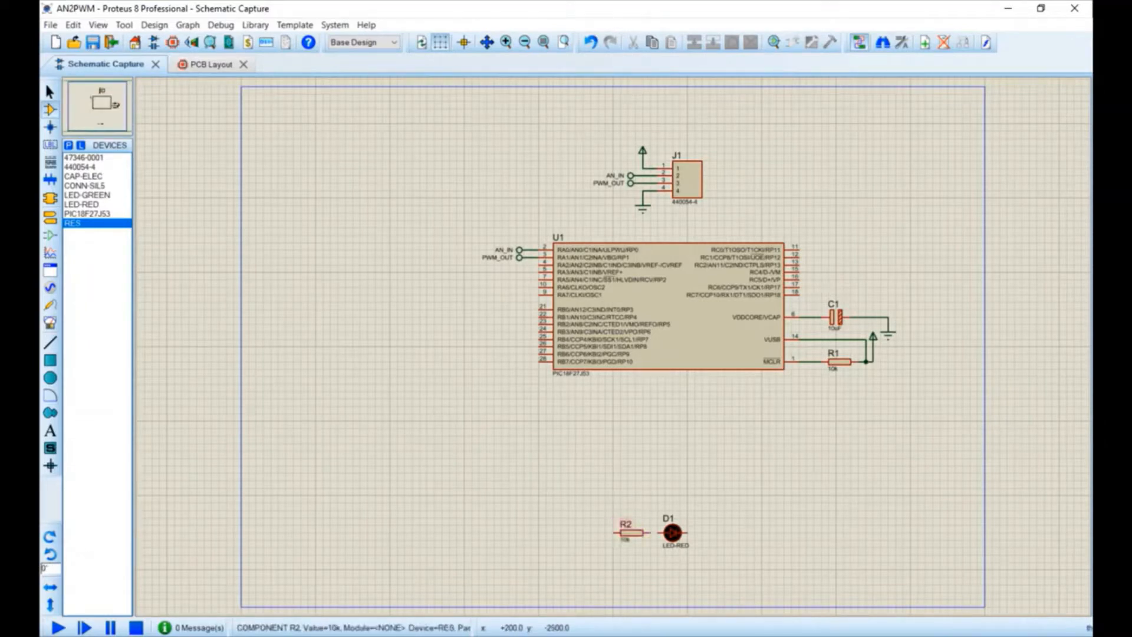
click(657, 532)
click(650, 533)
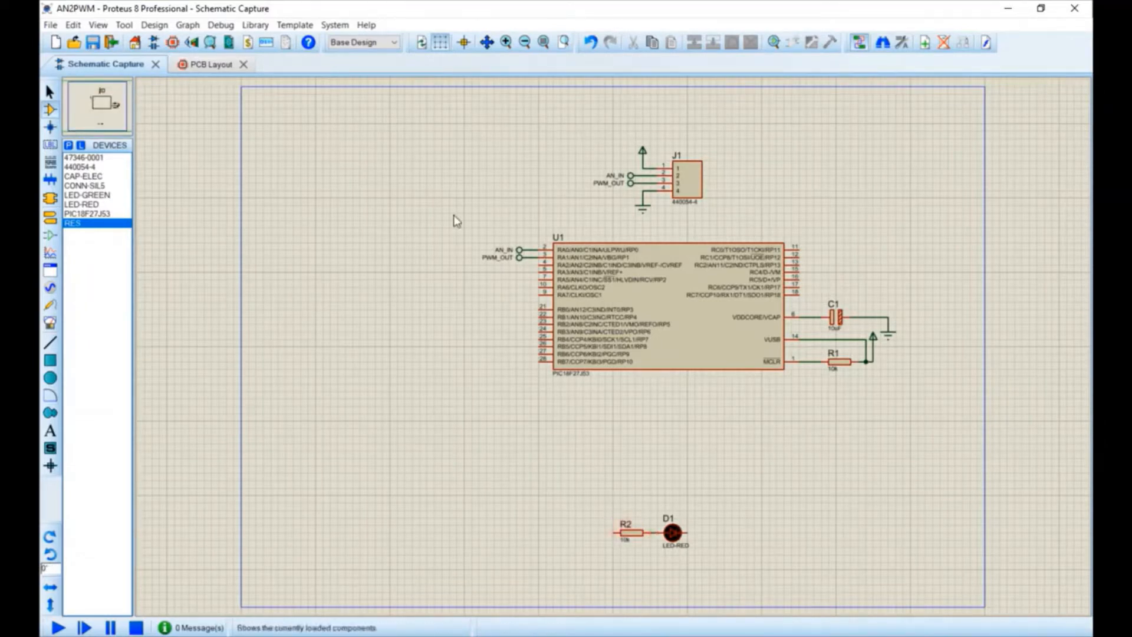
click(51, 217)
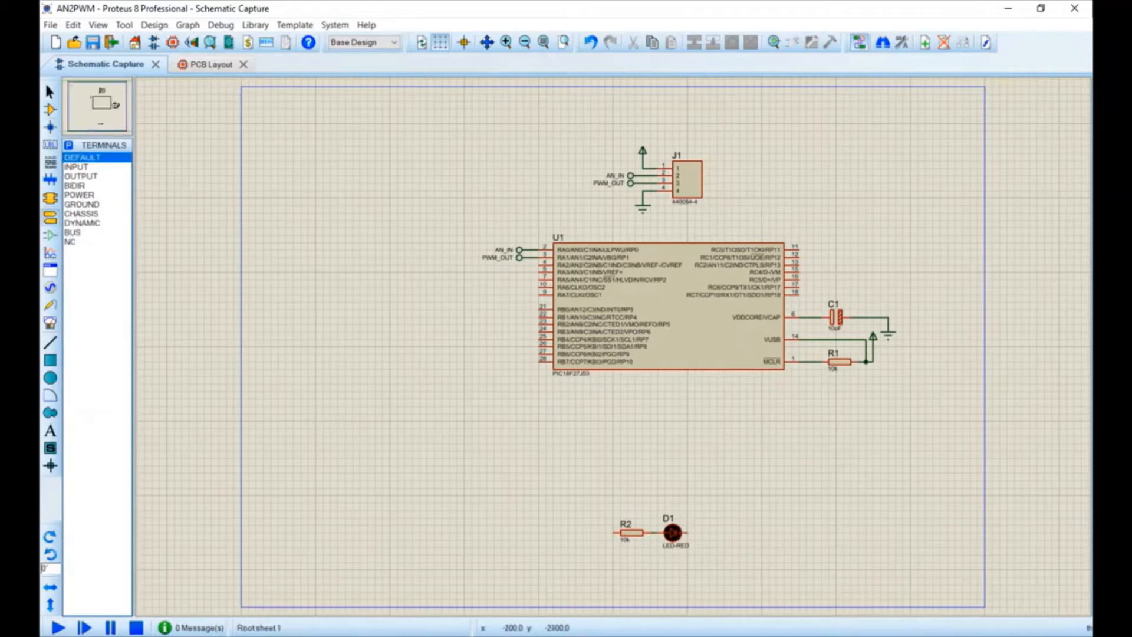
click(595, 532)
Step: Copy the terminal, resistor and LED row twice, stacking the copies directly above the original
drag(724, 554, 553, 480)
click(694, 42)
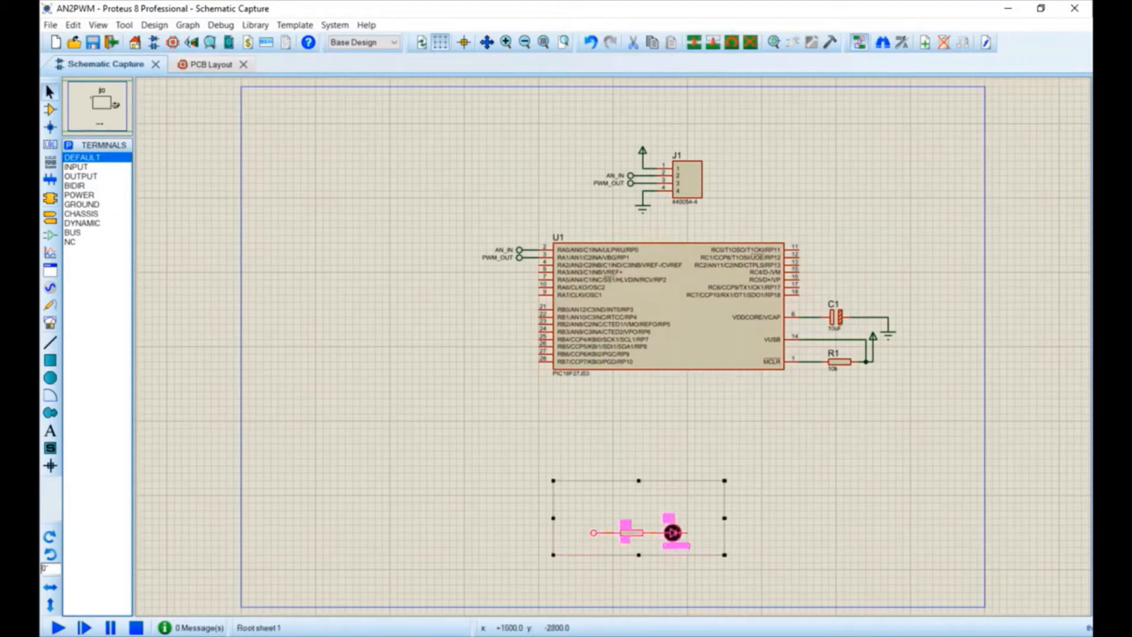
click(638, 480)
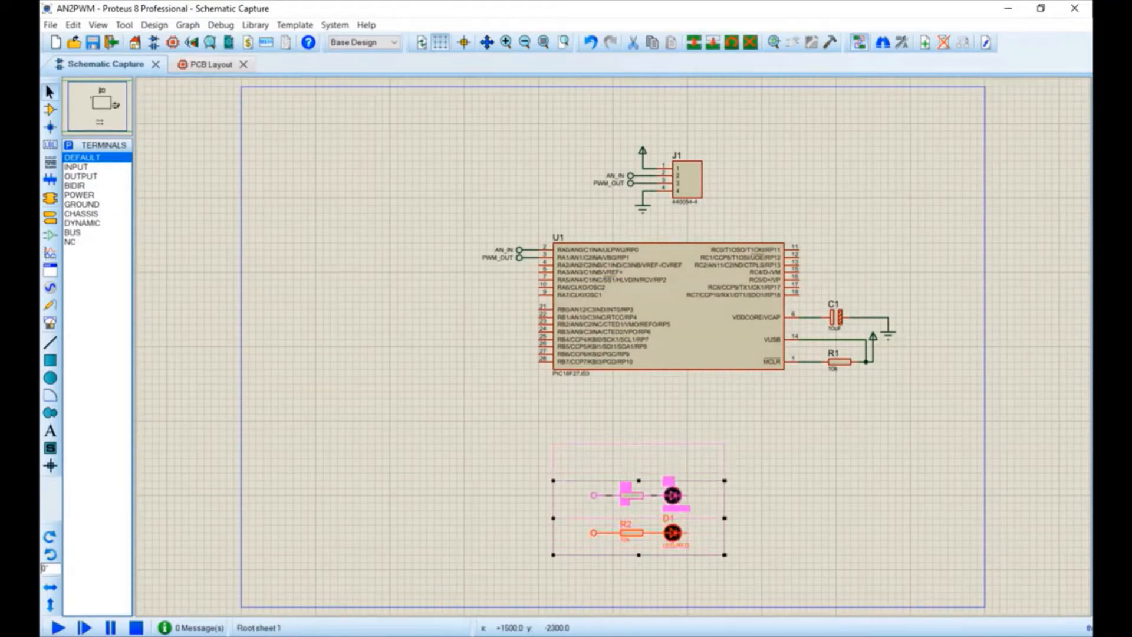
click(639, 443)
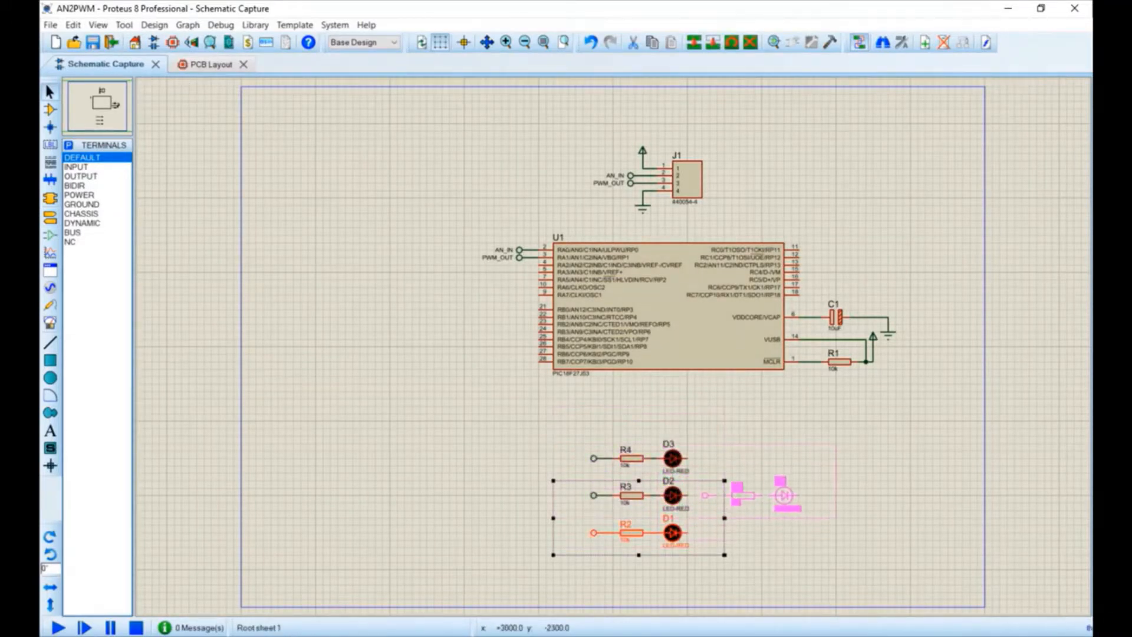
right_click(837, 517)
click(837, 517)
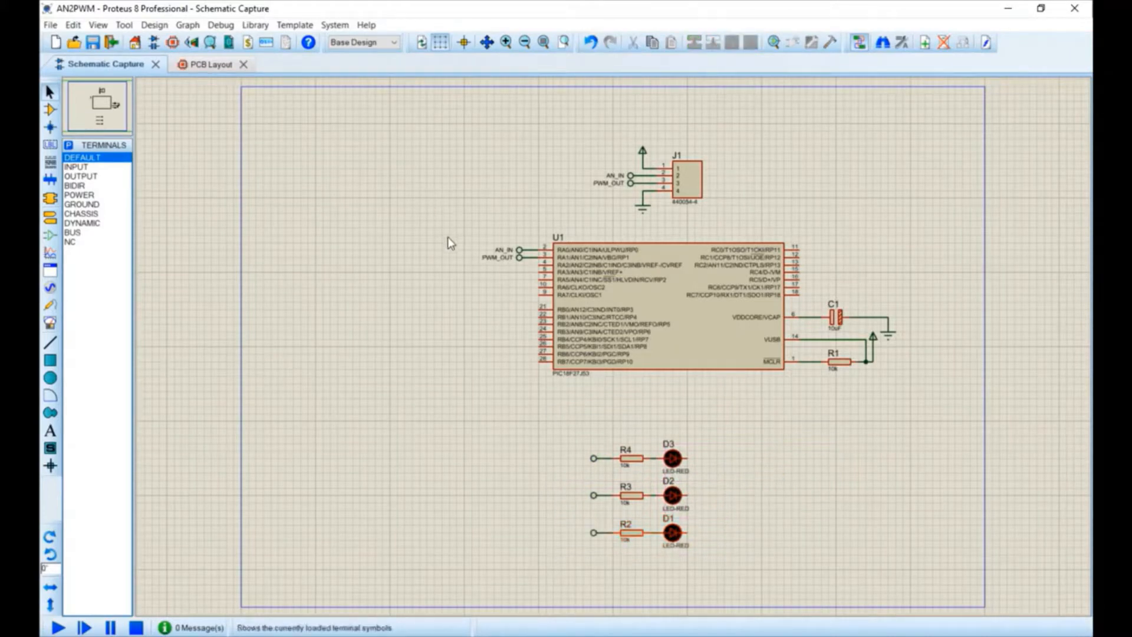
Step: Place a GROUND terminal below and to the right of LED D1 and wire the right-hand pins of D1, D2 and D3 to it
click(82, 204)
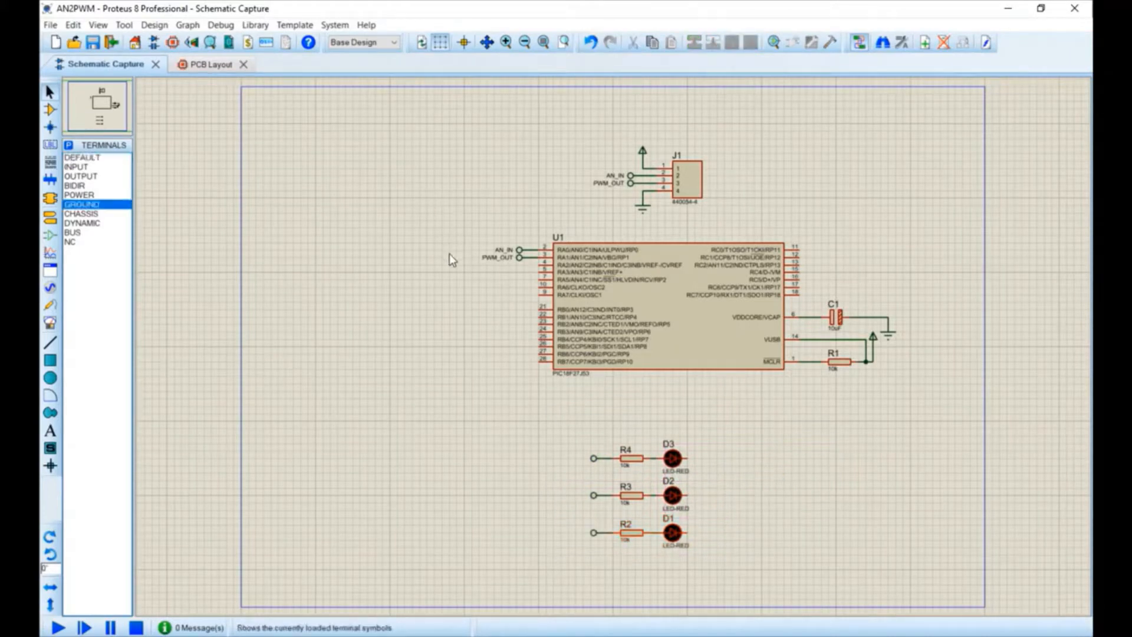
click(709, 547)
click(687, 532)
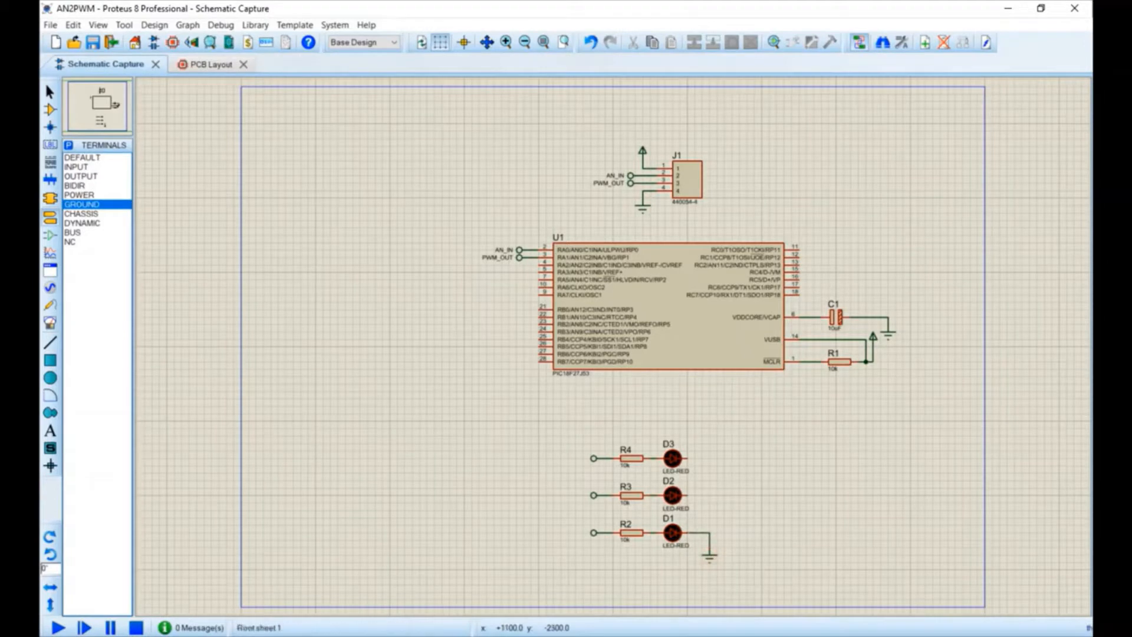
click(687, 495)
click(709, 532)
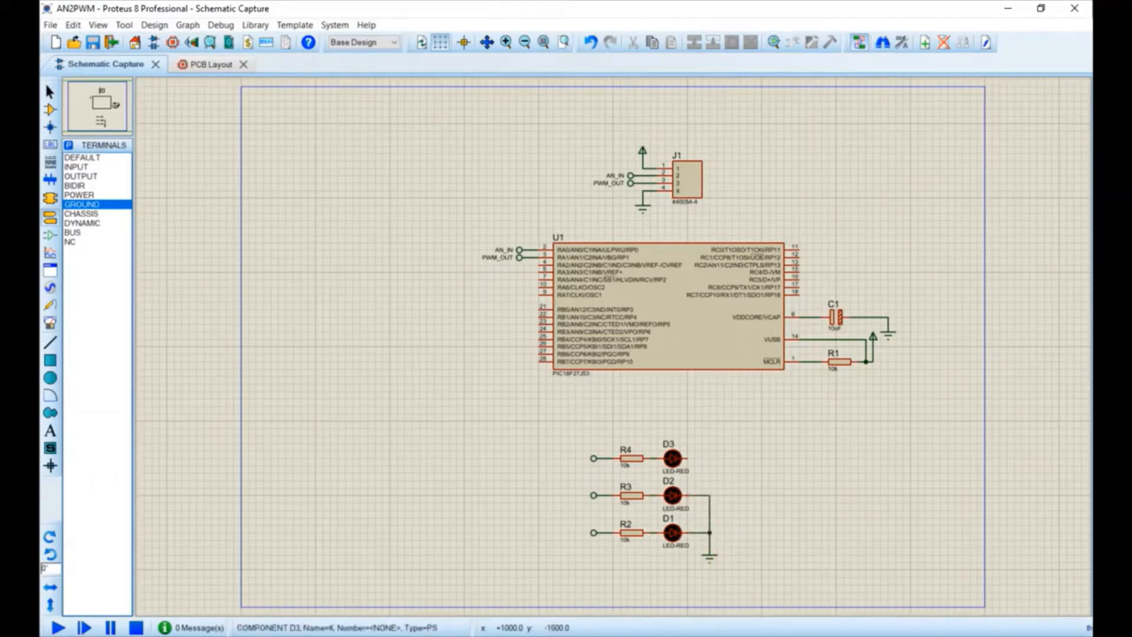
click(687, 459)
click(709, 495)
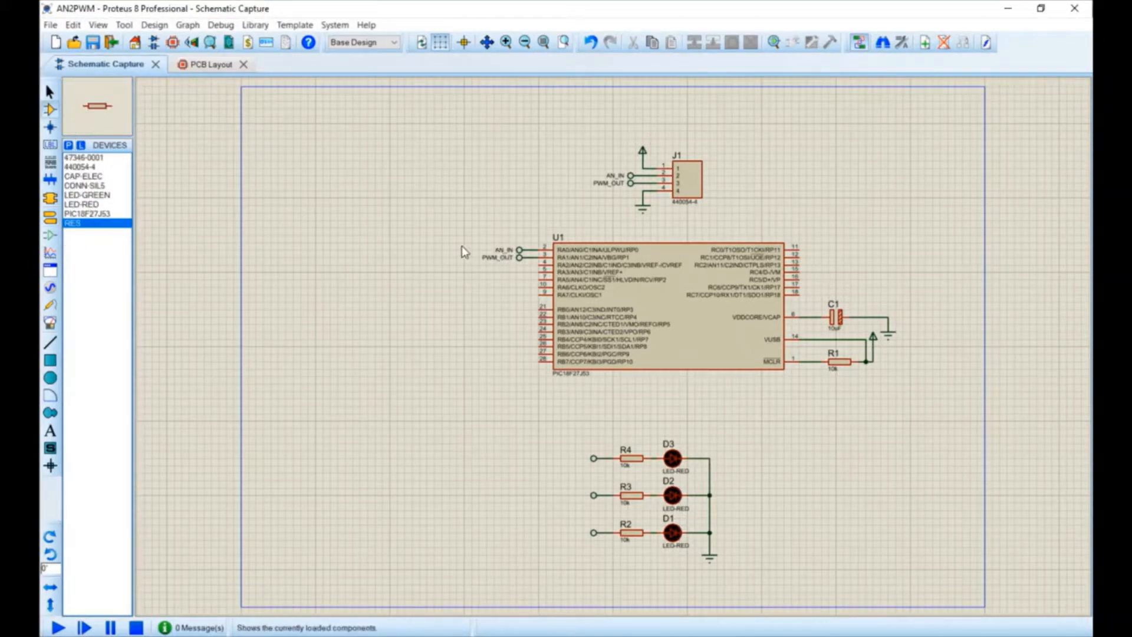
Step: Replace the middle LED D2 with a LED-GREEN component at 90° rotation
key(l)
click(50, 536)
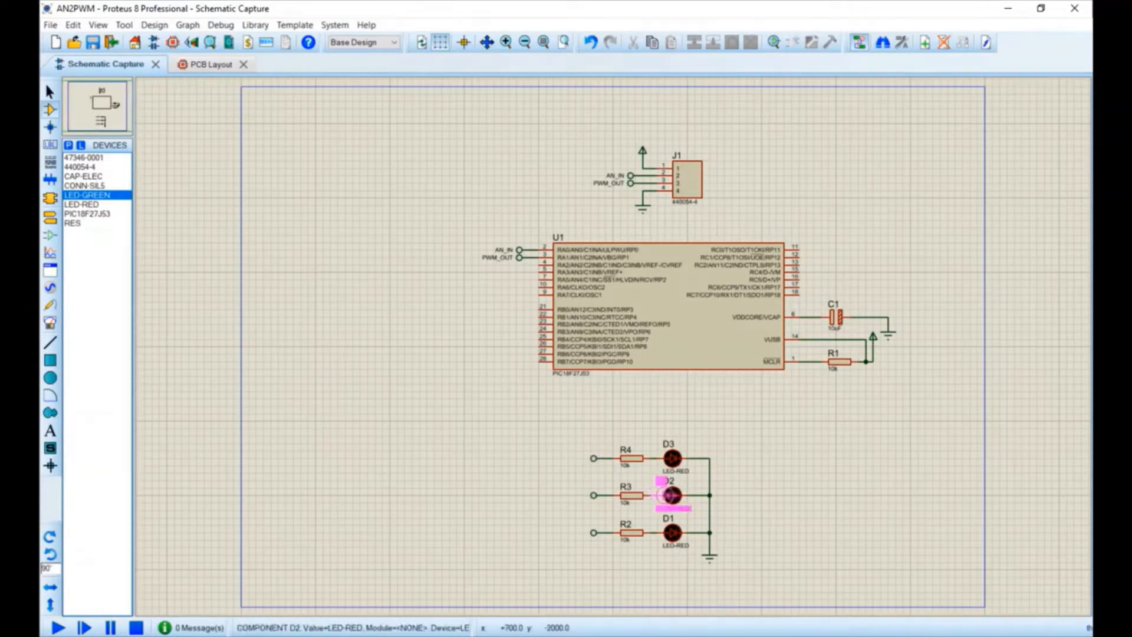
click(672, 494)
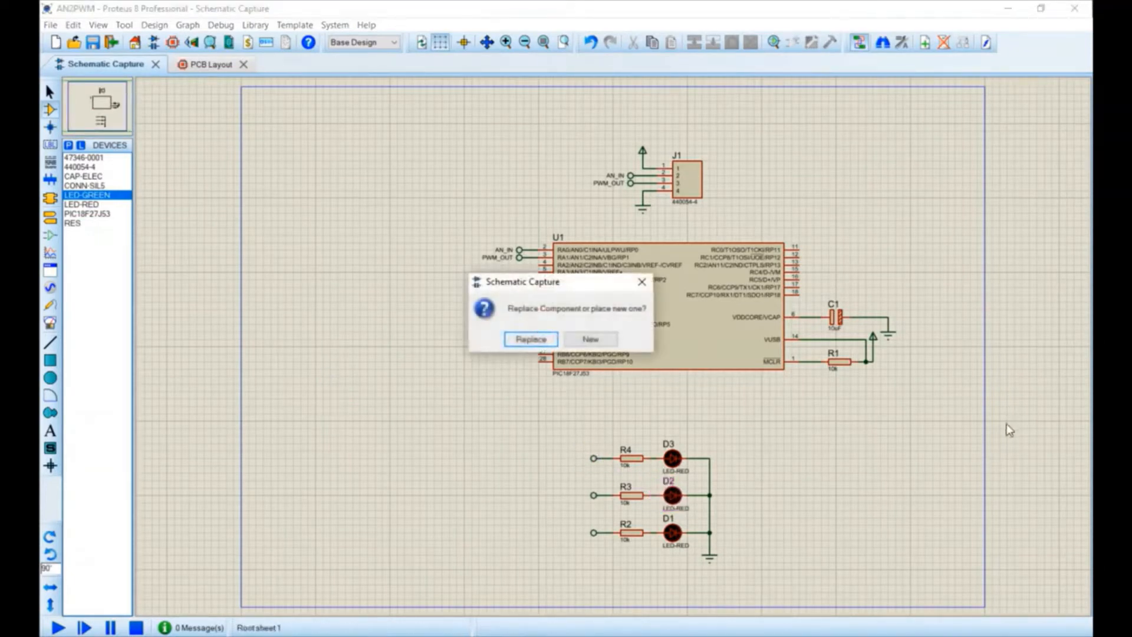
key(Return)
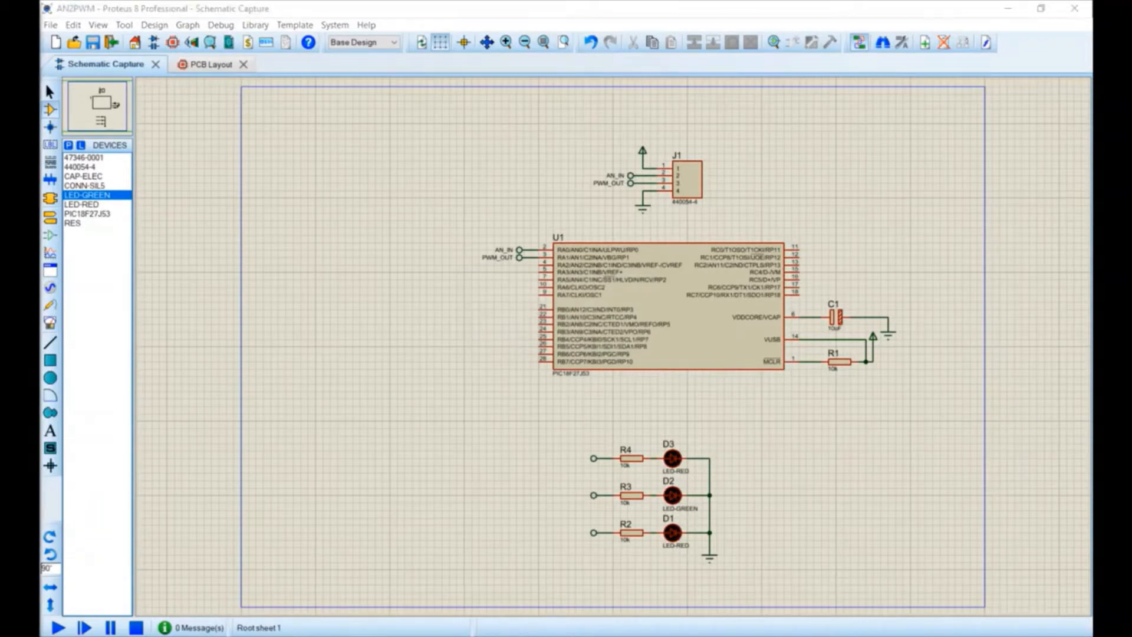
Step: Label the LED row terminals LED_HIGH at R4, LED_OK at R3 and LED_LOW at R2
click(594, 458)
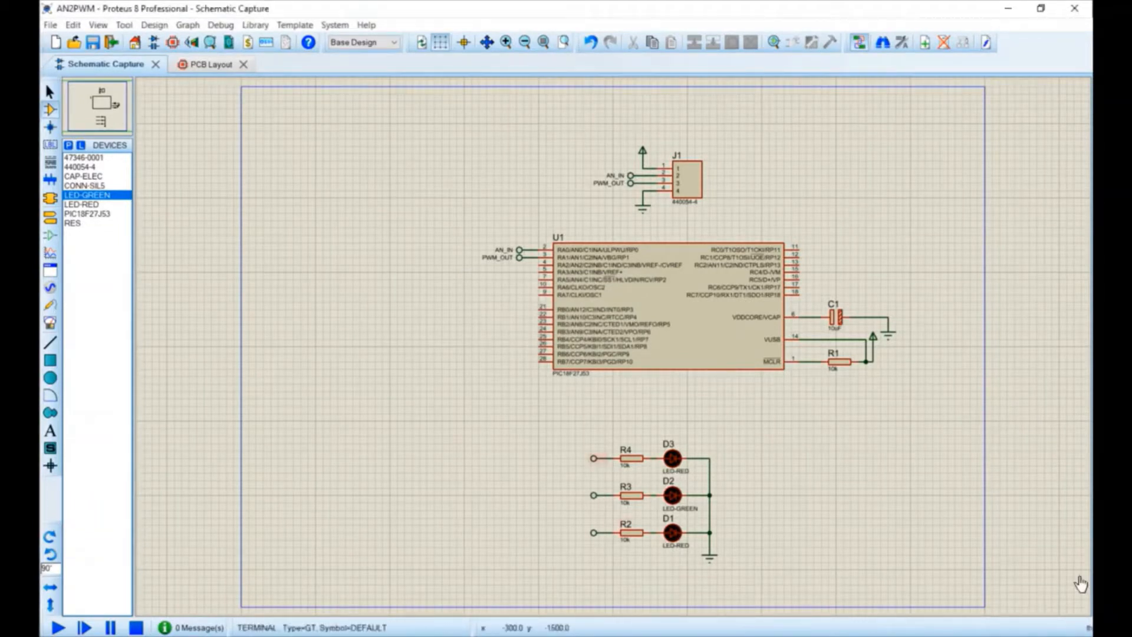
key(ctrl+e)
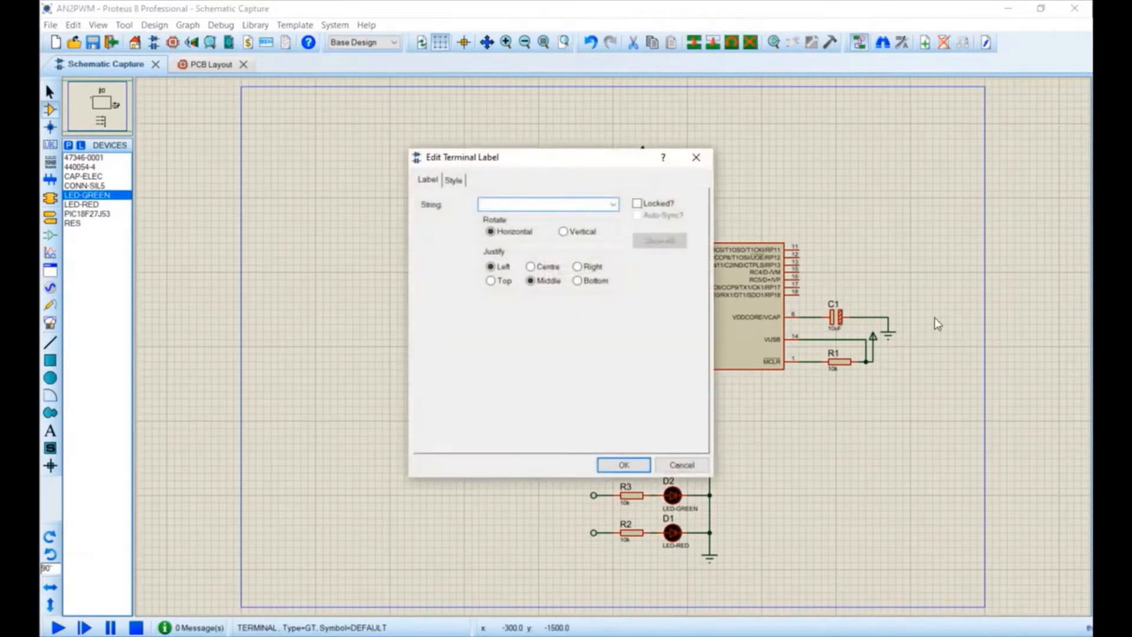
text(LED_HIGH)
key(Return)
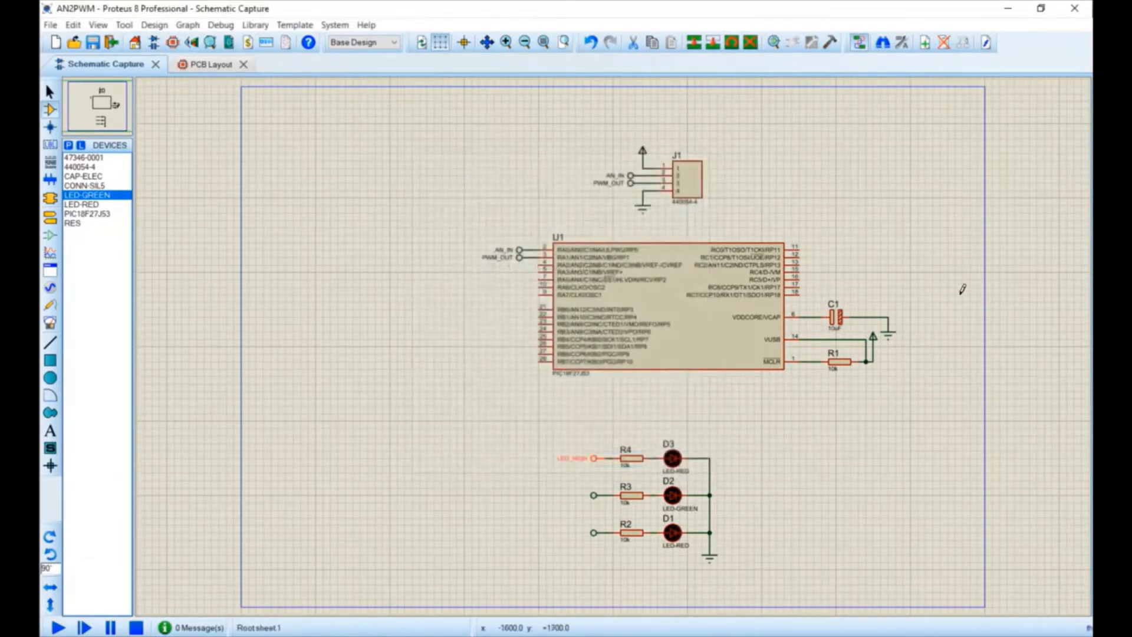
double_click(593, 496)
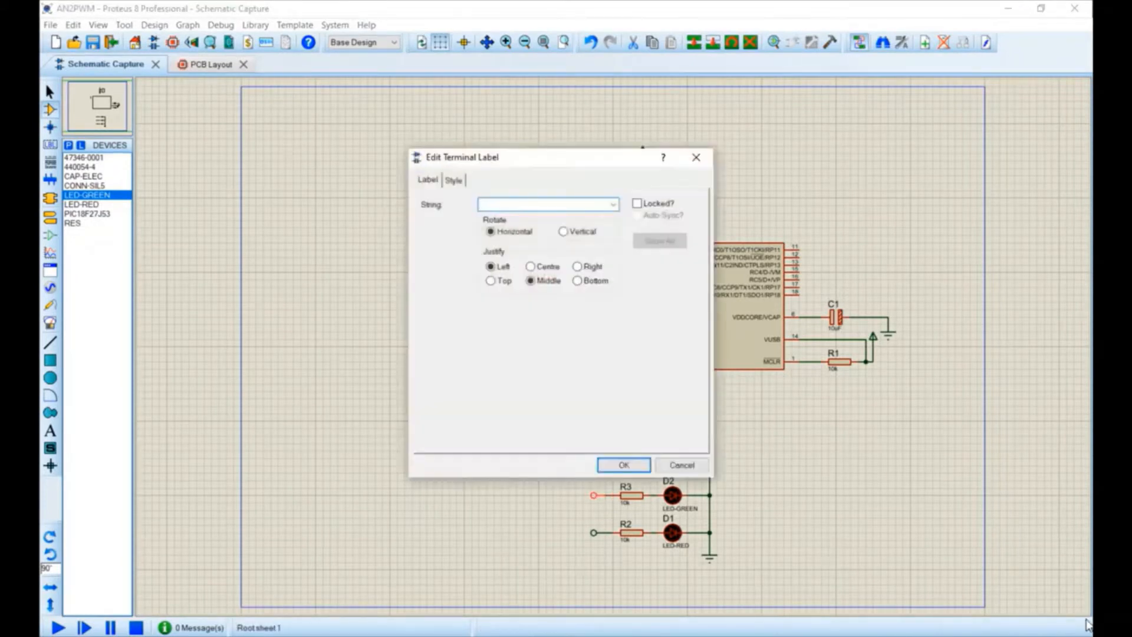
text(LED_OK)
key(Return)
double_click(593, 532)
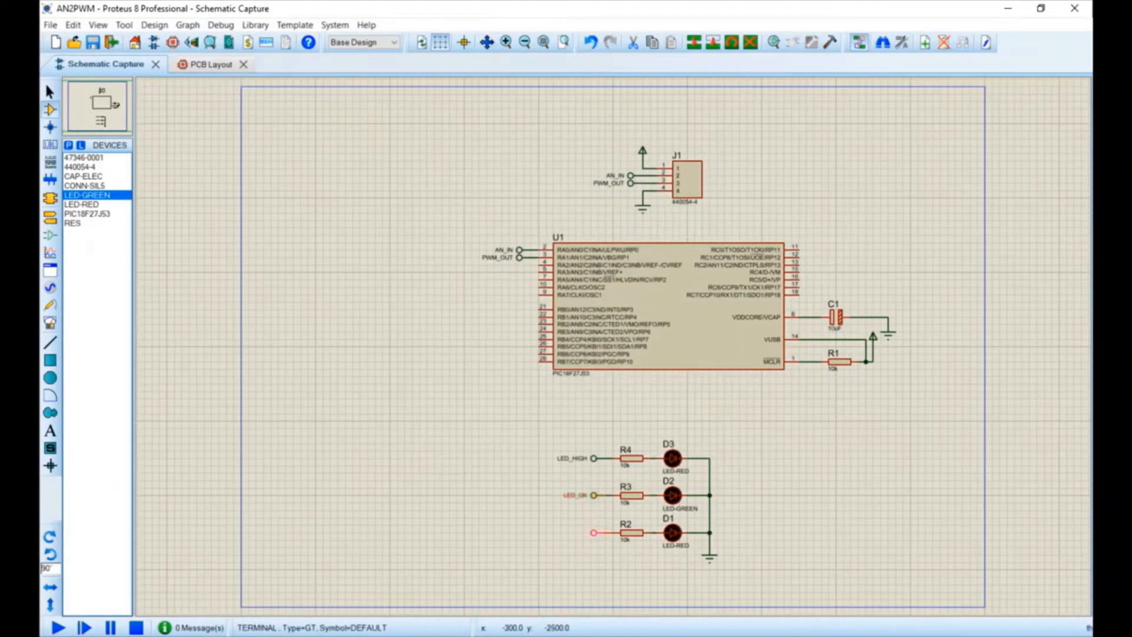
text(LED)
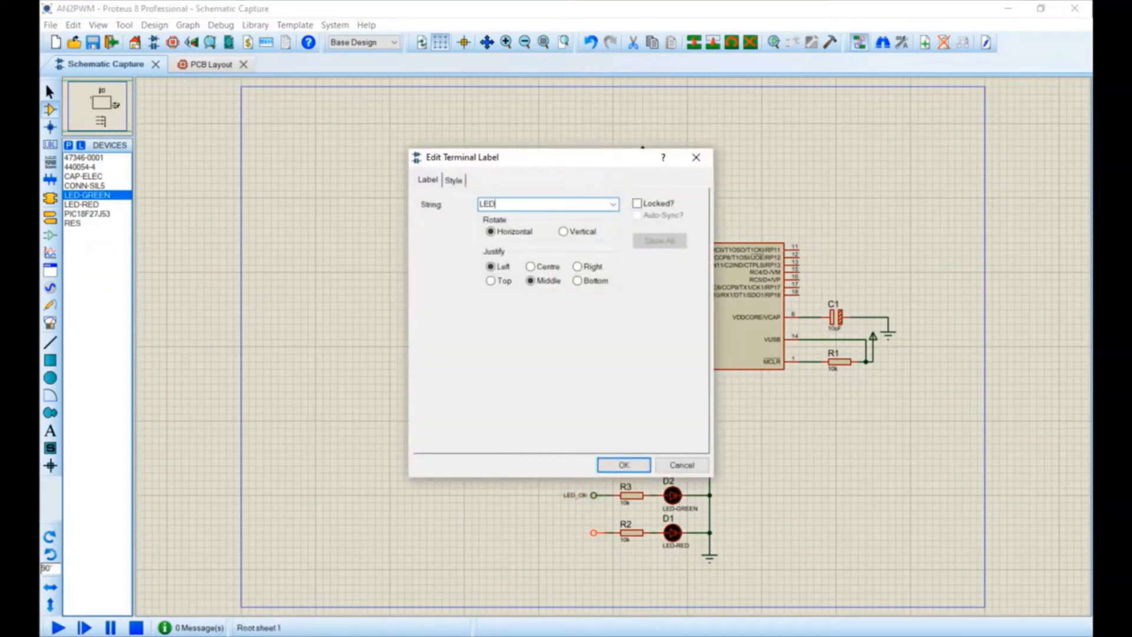
text(_LOW)
key(Return)
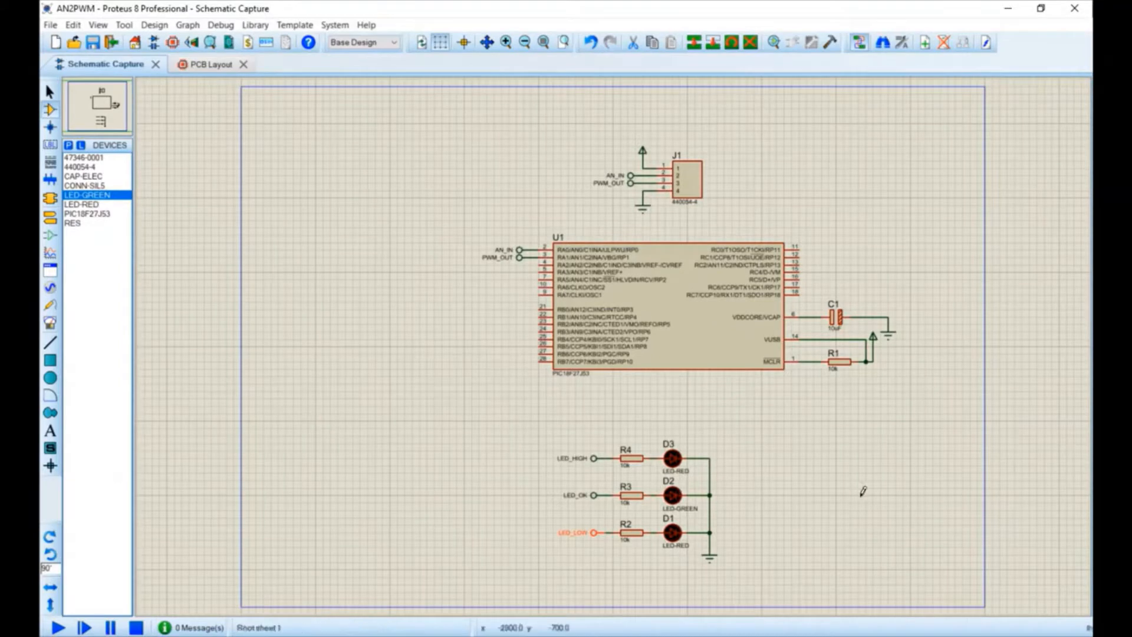
click(943, 450)
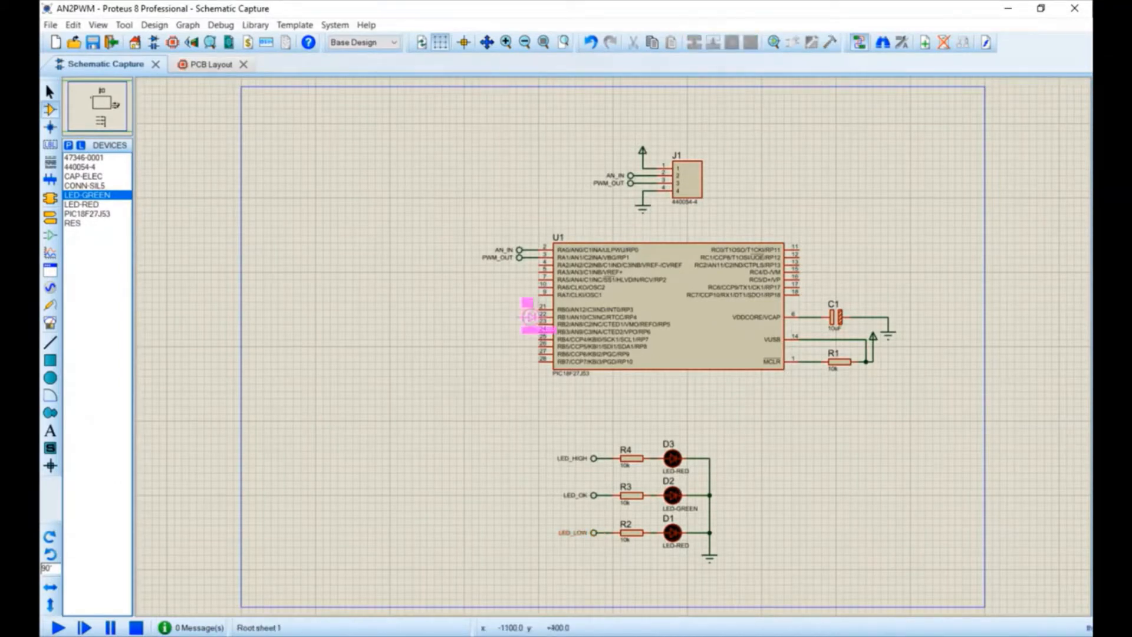
Step: Place three DEFAULT terminals to the left of the microcontroller's pins RB0, RB1 and RB2
click(50, 217)
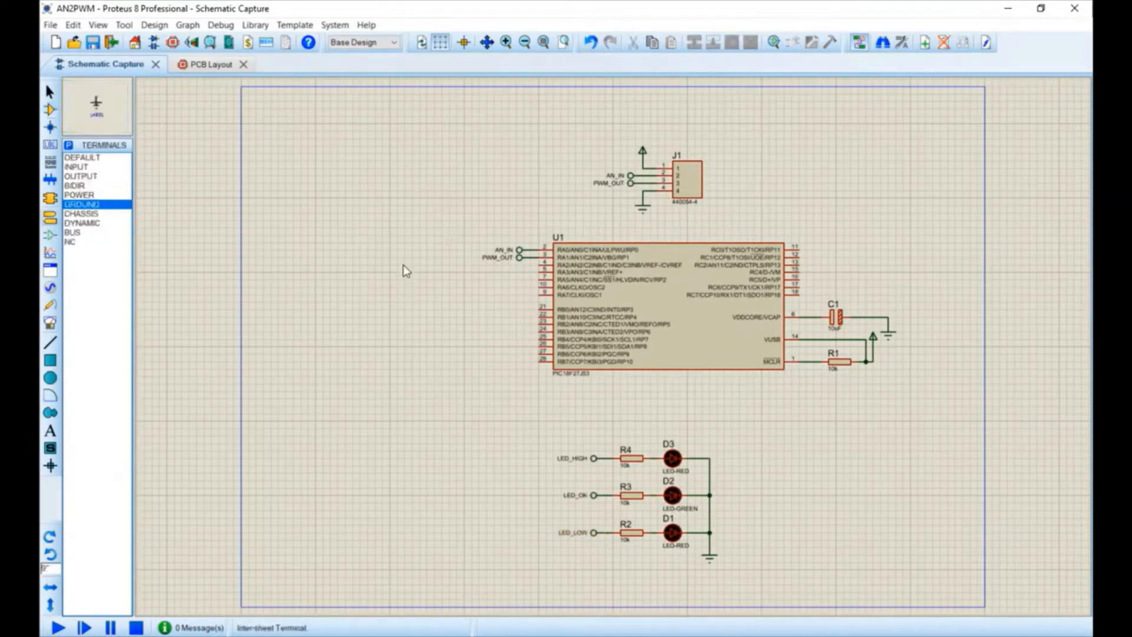
click(82, 158)
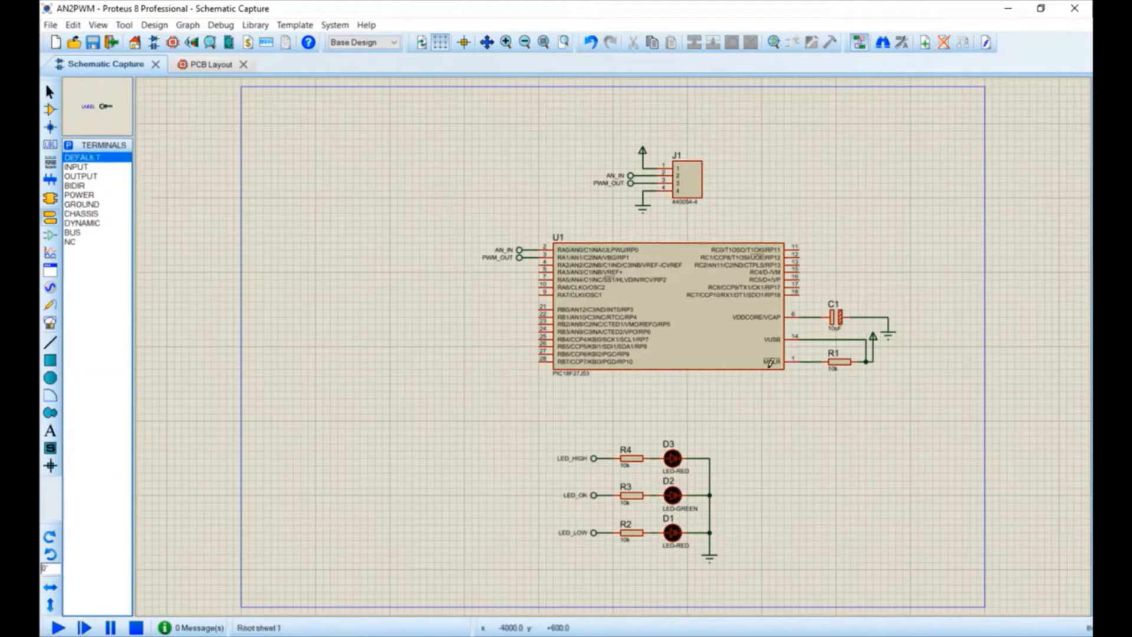
click(523, 310)
click(522, 317)
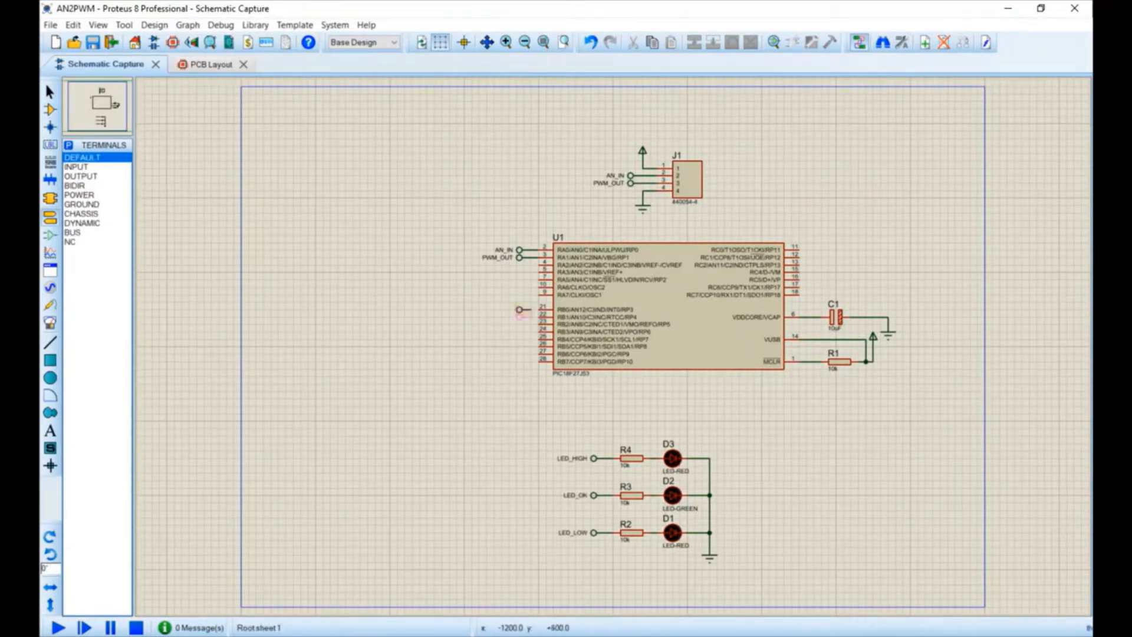
click(522, 317)
click(523, 325)
click(522, 324)
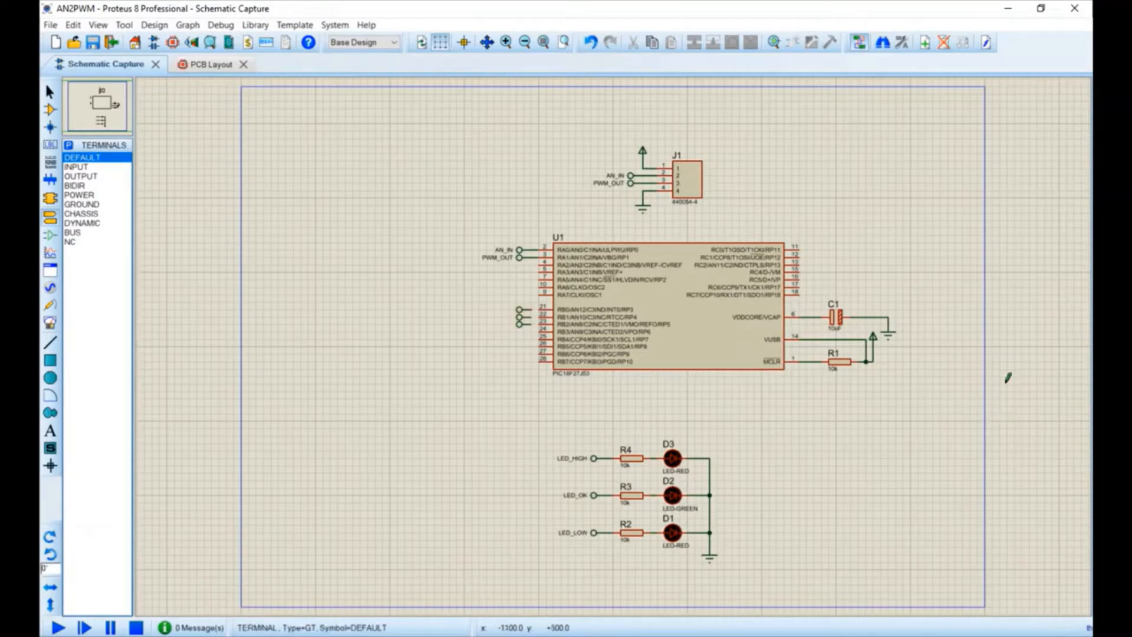
Step: Wire the three new terminals to the microcontroller's pins RB0, RB1 and RB2
click(531, 310)
click(538, 309)
click(530, 324)
click(539, 324)
Step: Label the terminal on pin RB0 LED_LOW, picking the name from the existing nets
double_click(518, 309)
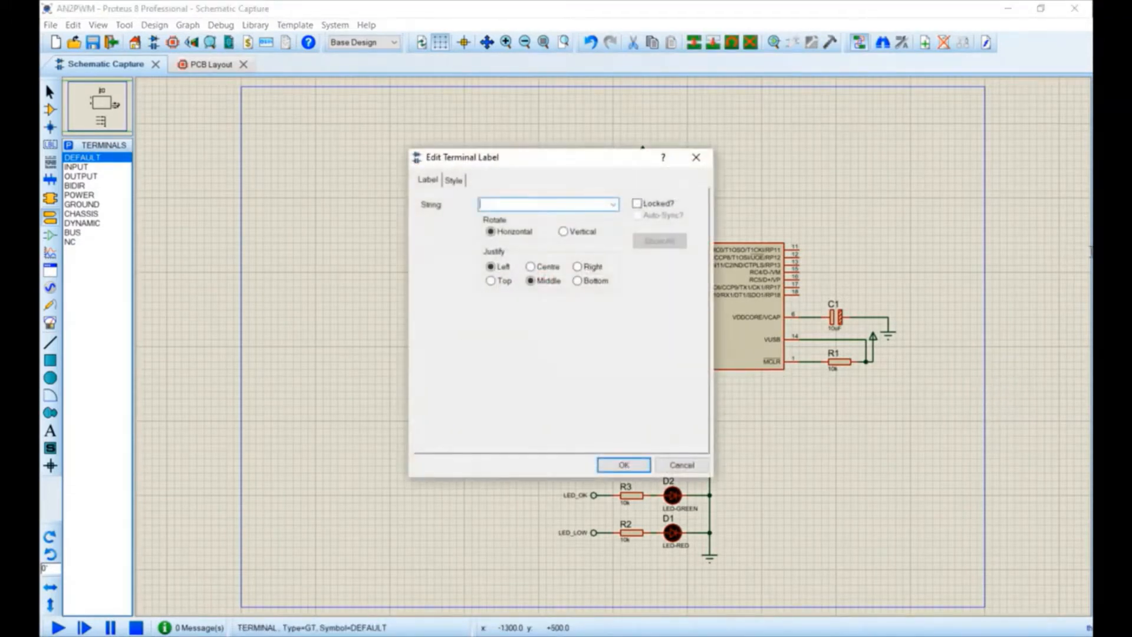
click(613, 204)
click(505, 244)
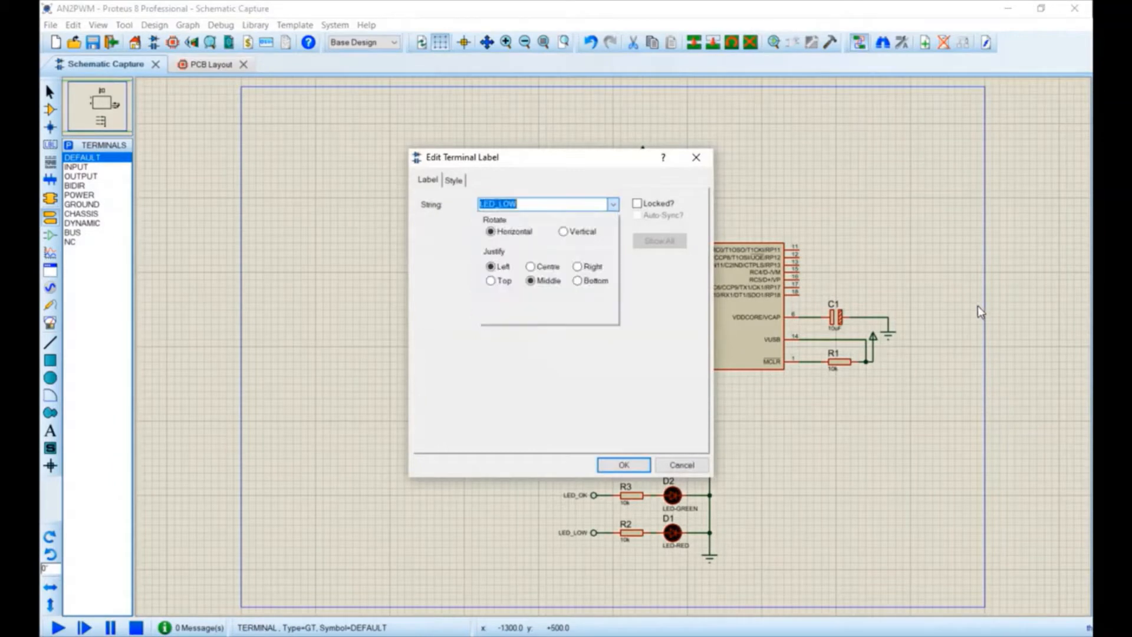
click(623, 465)
Step: Label the terminal on the microcontroller's pin RB1 LED_OK, picking the name from the existing nets
double_click(519, 317)
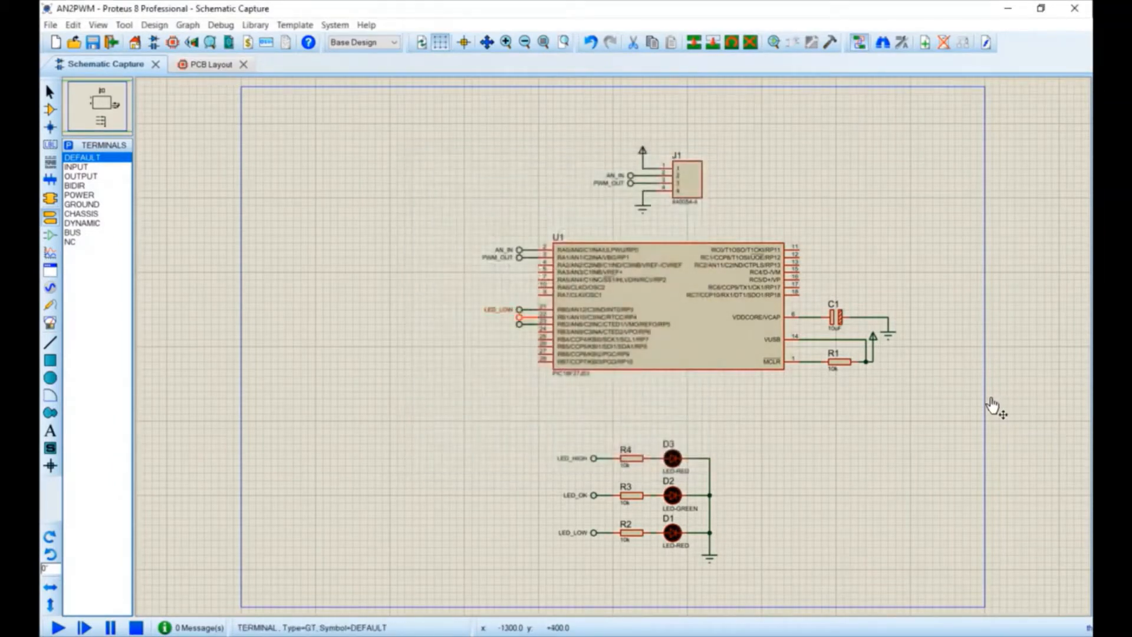
click(613, 204)
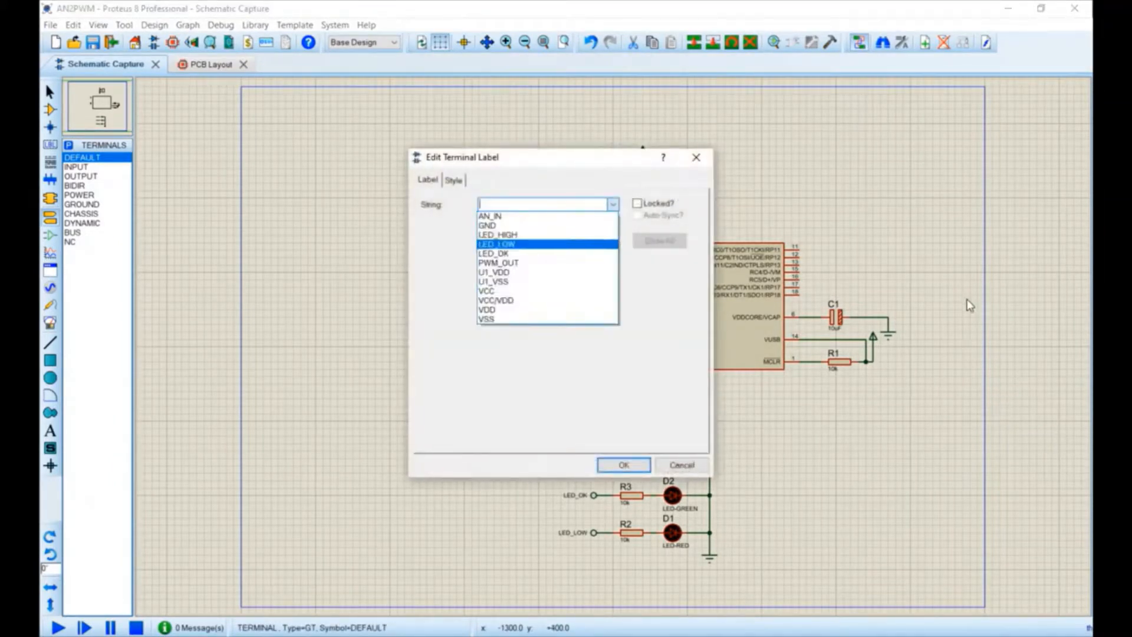
click(492, 253)
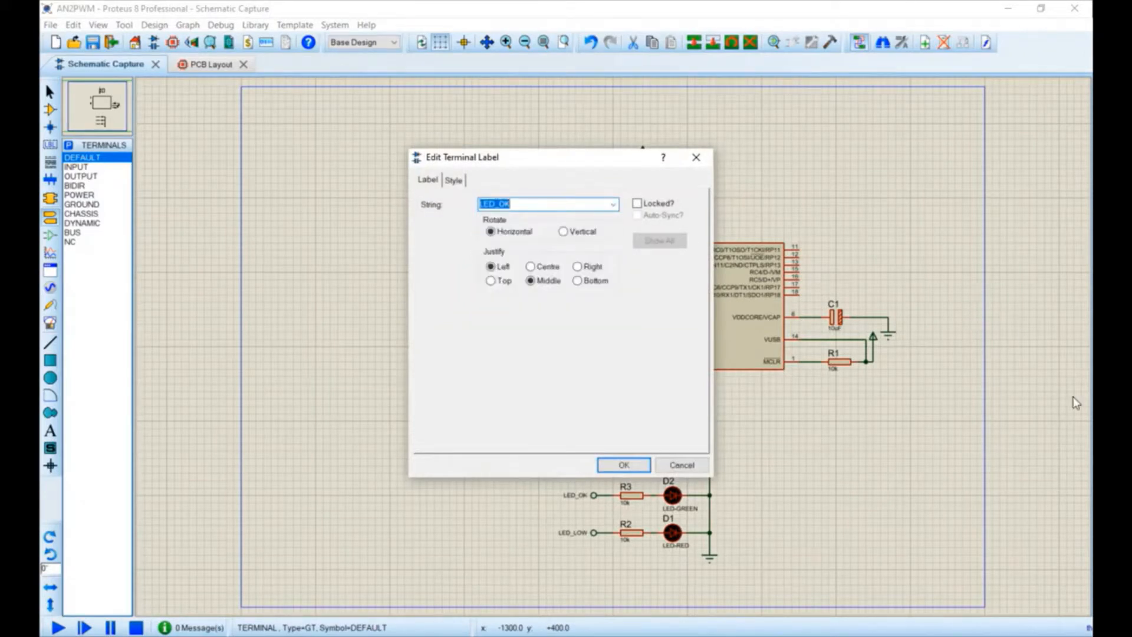
click(624, 465)
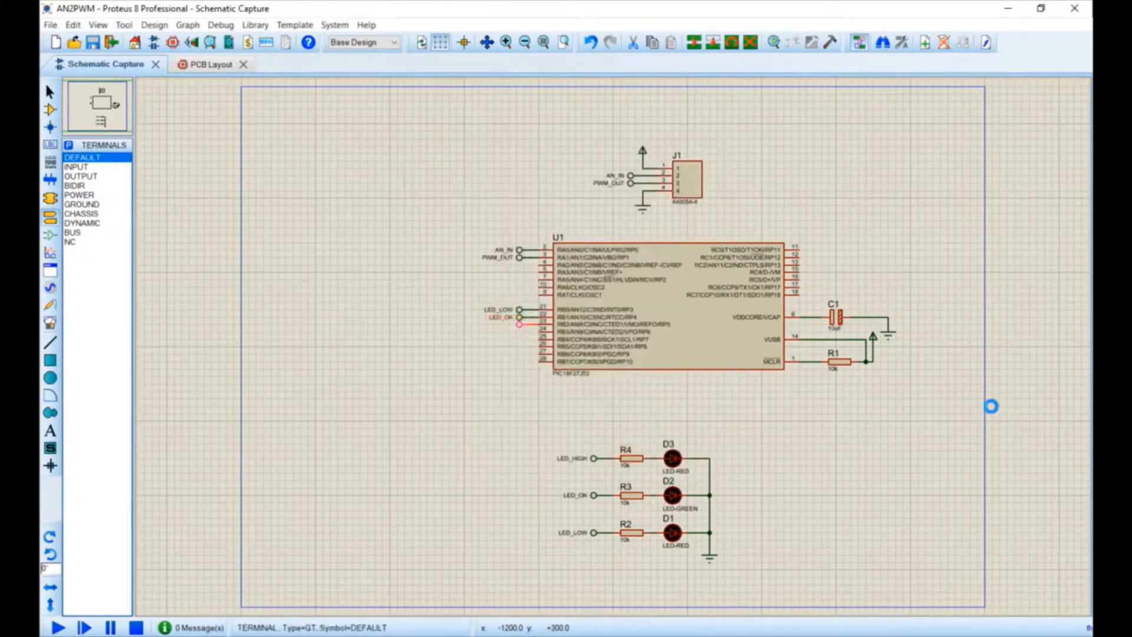
Step: Label the terminal on the microcontroller's pin RB2 LED_LOW, picking the name from the existing nets
double_click(519, 324)
click(613, 204)
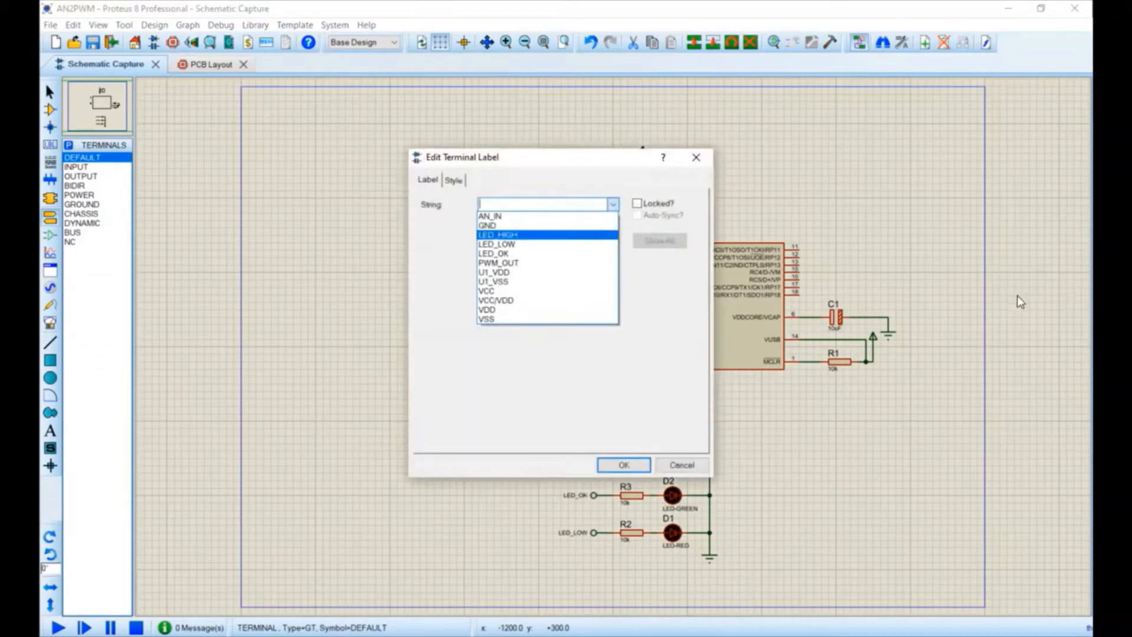
click(496, 244)
click(623, 465)
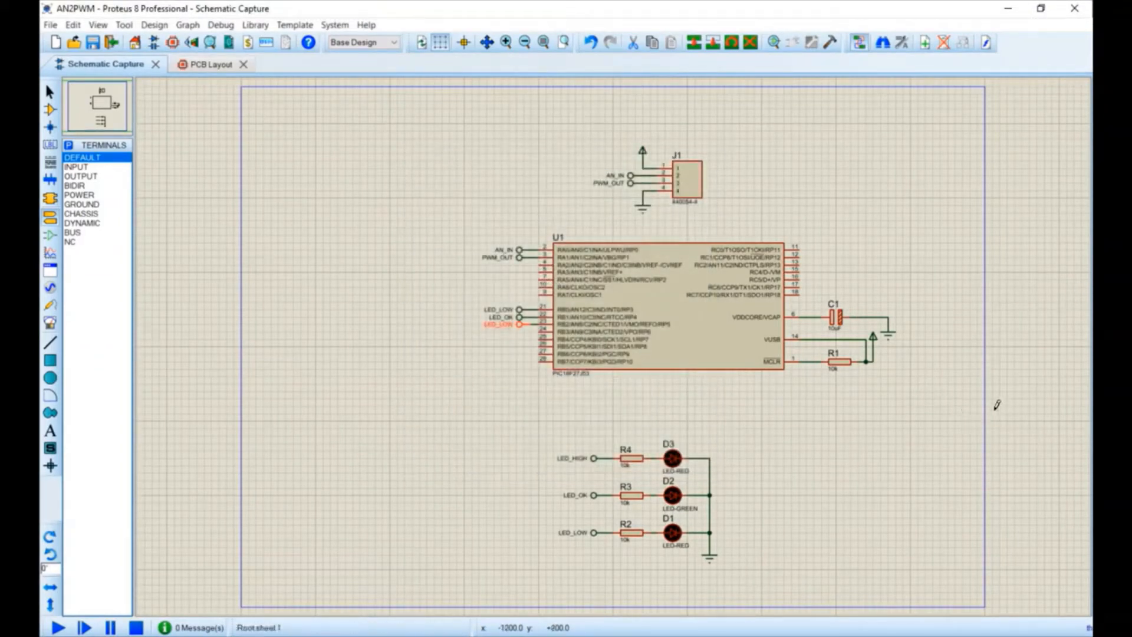
Step: Change the label of the terminal on pin RB2 to LED_HIGH, picking the name from the existing nets
key(ctrl+e)
click(613, 204)
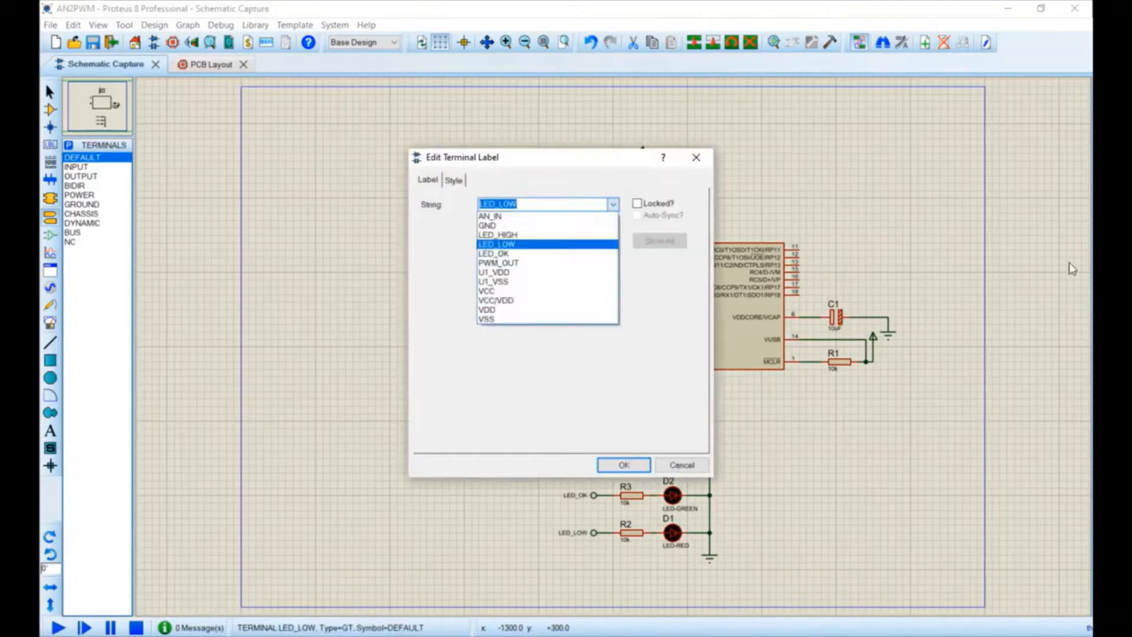
click(530, 235)
click(624, 465)
click(1006, 489)
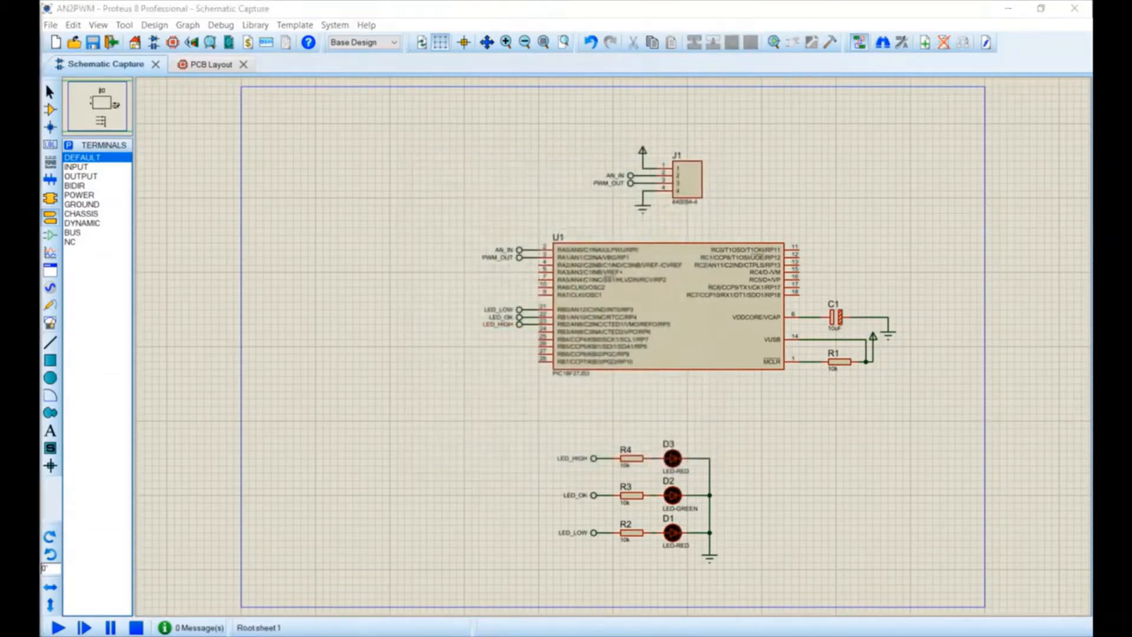
Step: Place two DEFAULT terminals on the microcontroller's pins RB6 and RB7
click(1007, 439)
click(524, 354)
click(524, 354)
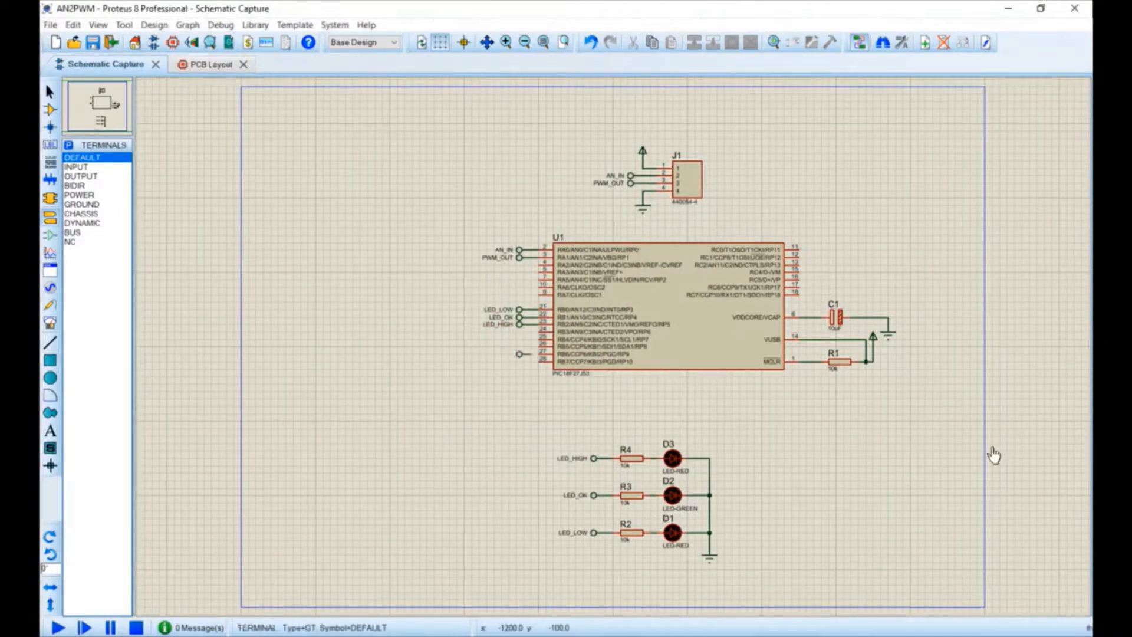
click(521, 361)
Step: Label the terminal on pin RB6 PIC_PGC and the one on pin RB7 PIC_PGD
double_click(521, 354)
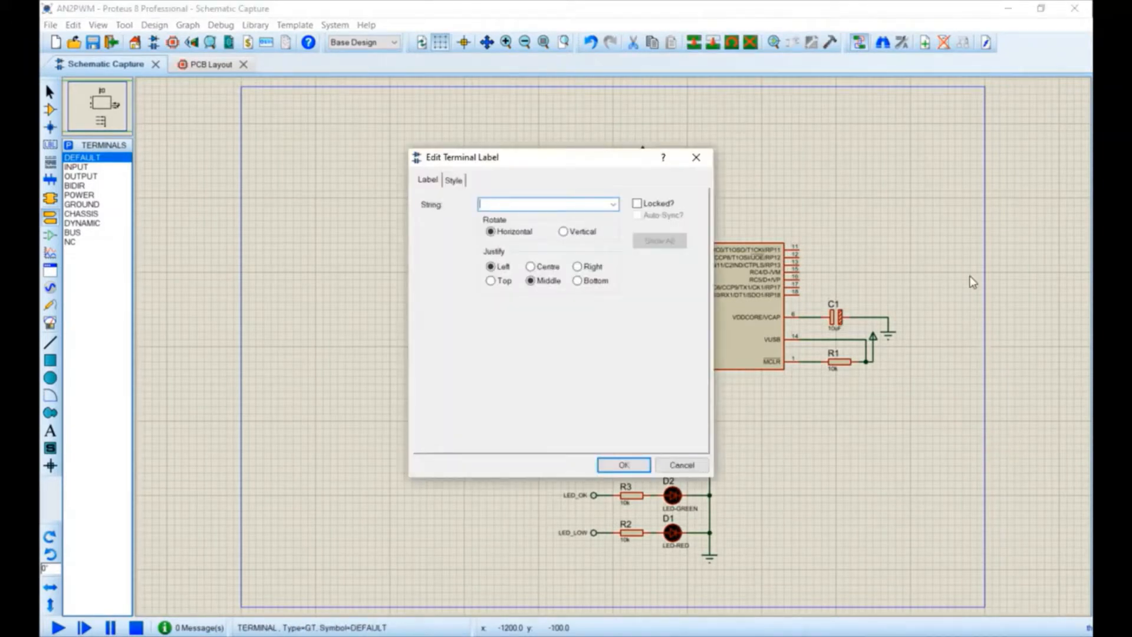
text(PIC_PGC)
key(Return)
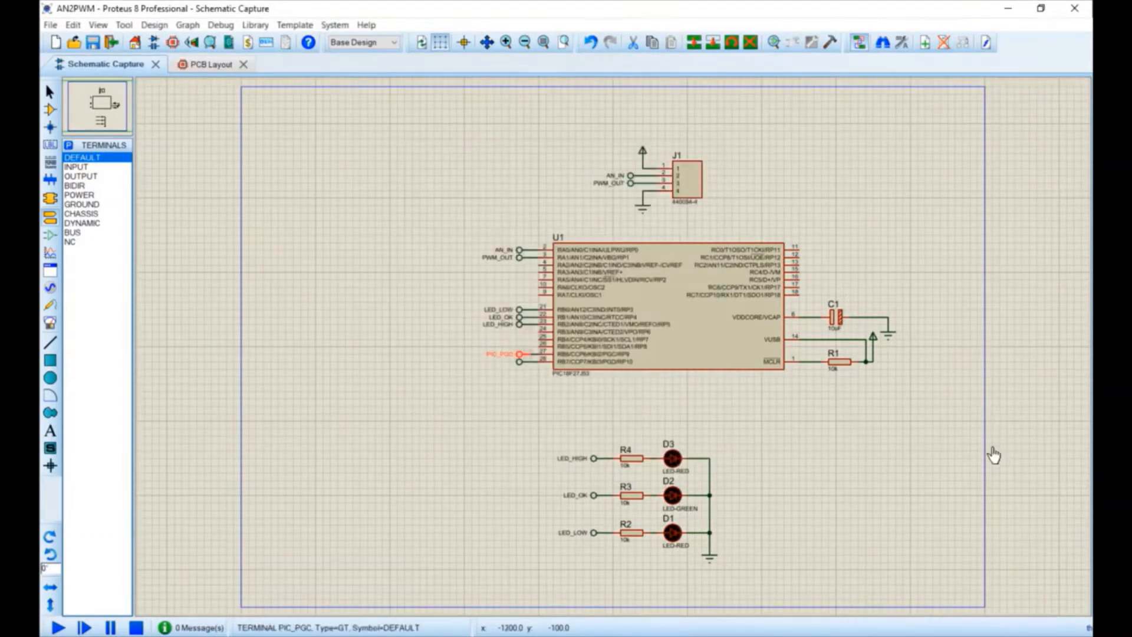
double_click(521, 361)
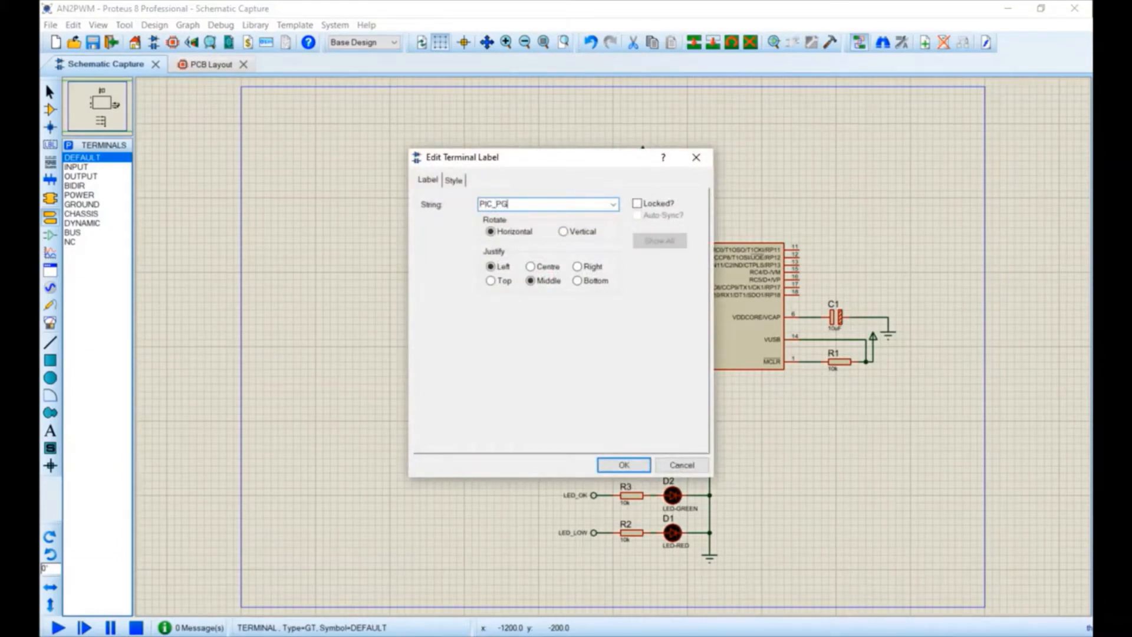
key(Return)
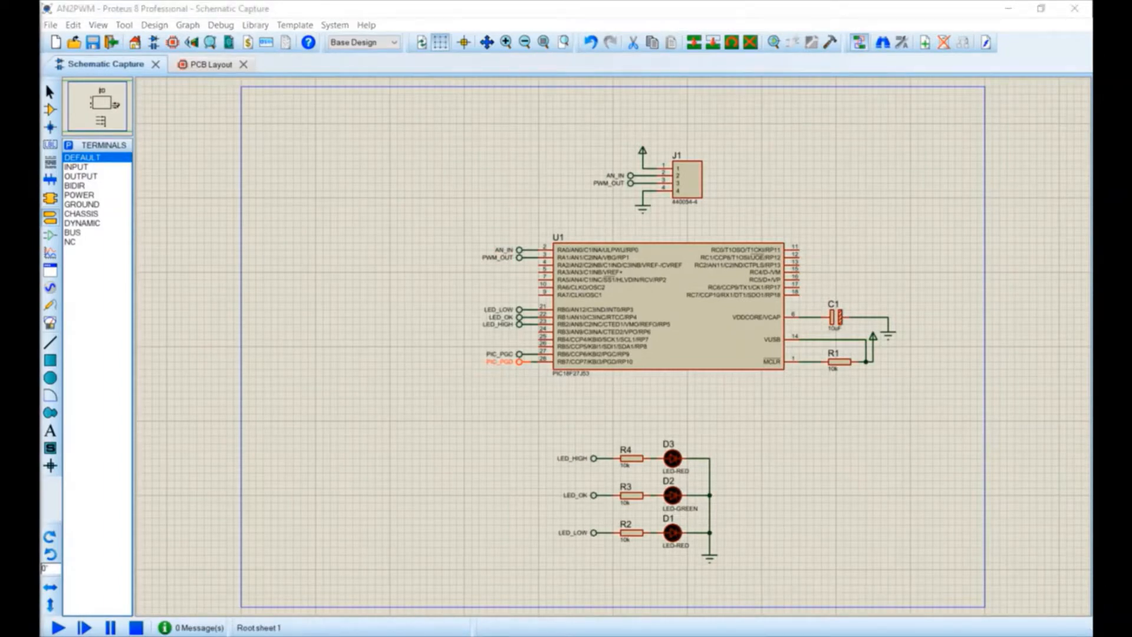
Step: Place a CONN-SIL5 connector to the right of J1, above the microcontroller
click(50, 109)
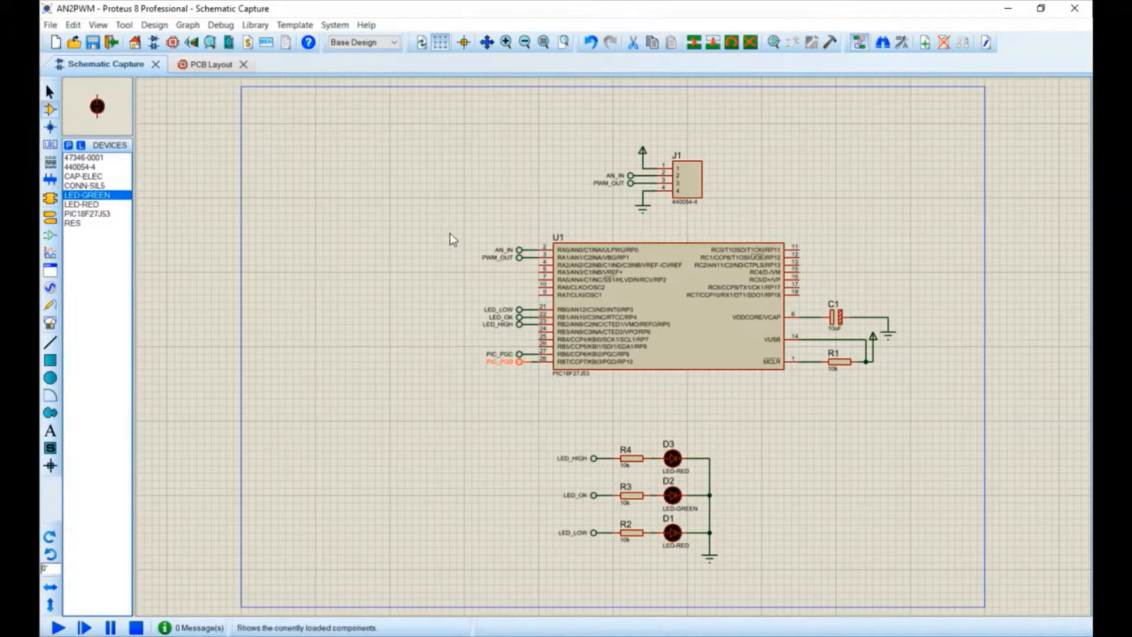
click(84, 186)
click(799, 160)
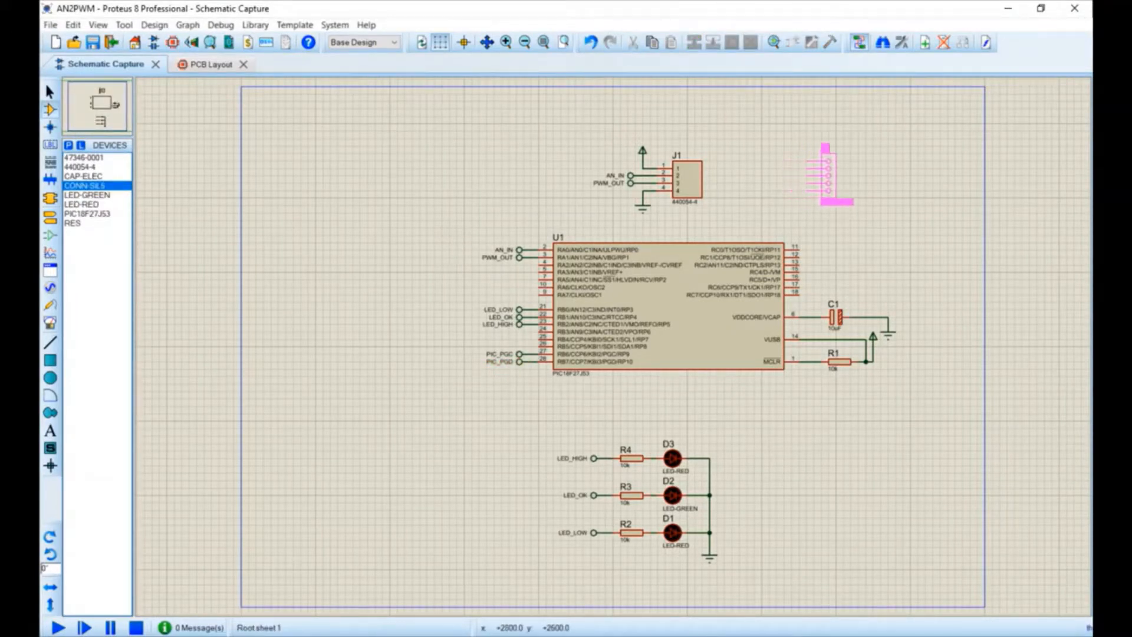
click(828, 183)
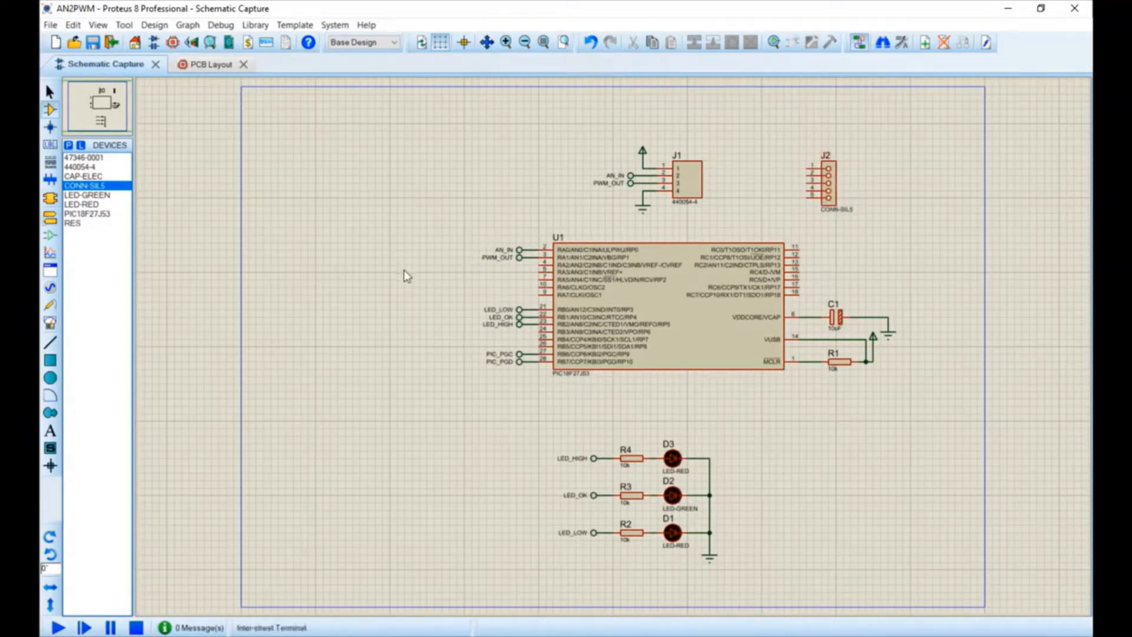
Step: Place a POWER and a GROUND terminal beside connector J2 and wire them to its pins 2 and 3
click(50, 217)
click(80, 194)
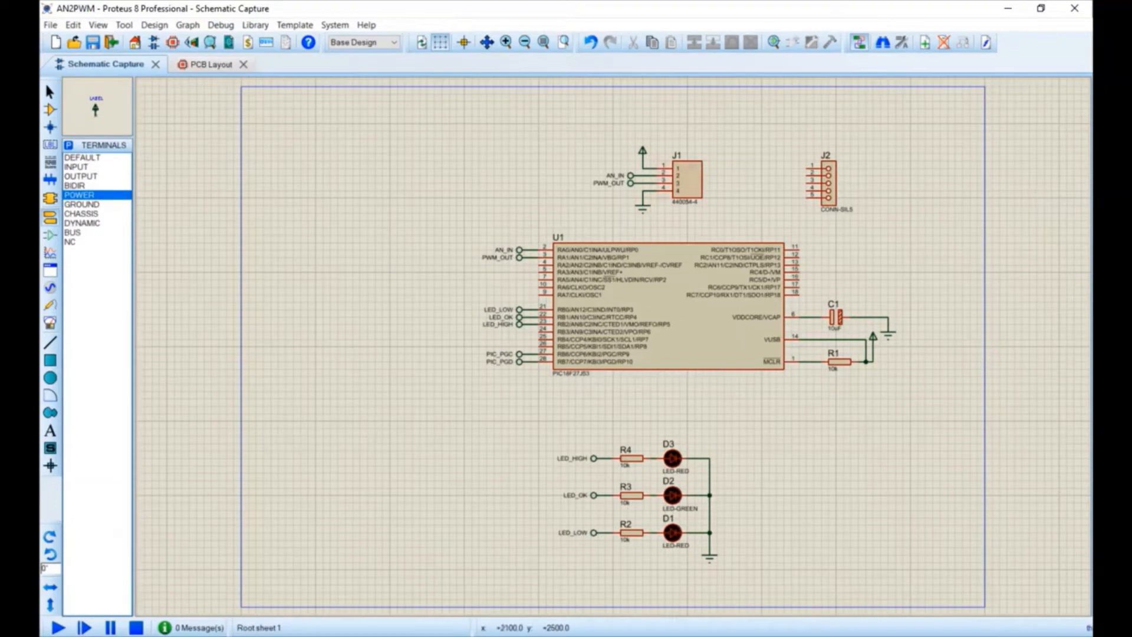
click(791, 144)
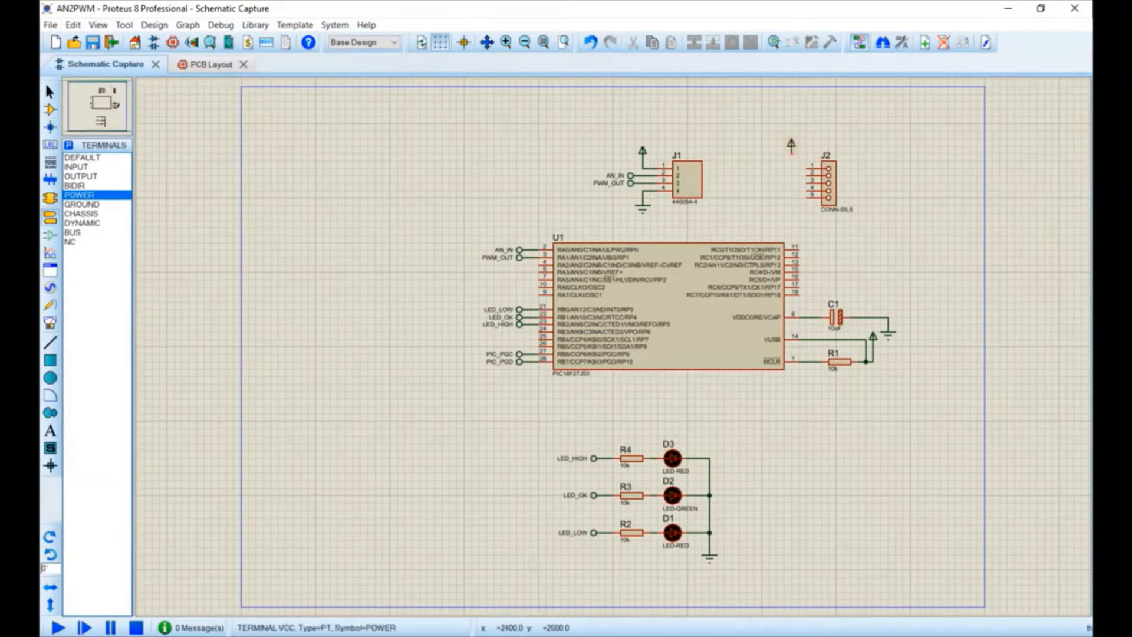
click(792, 153)
click(805, 176)
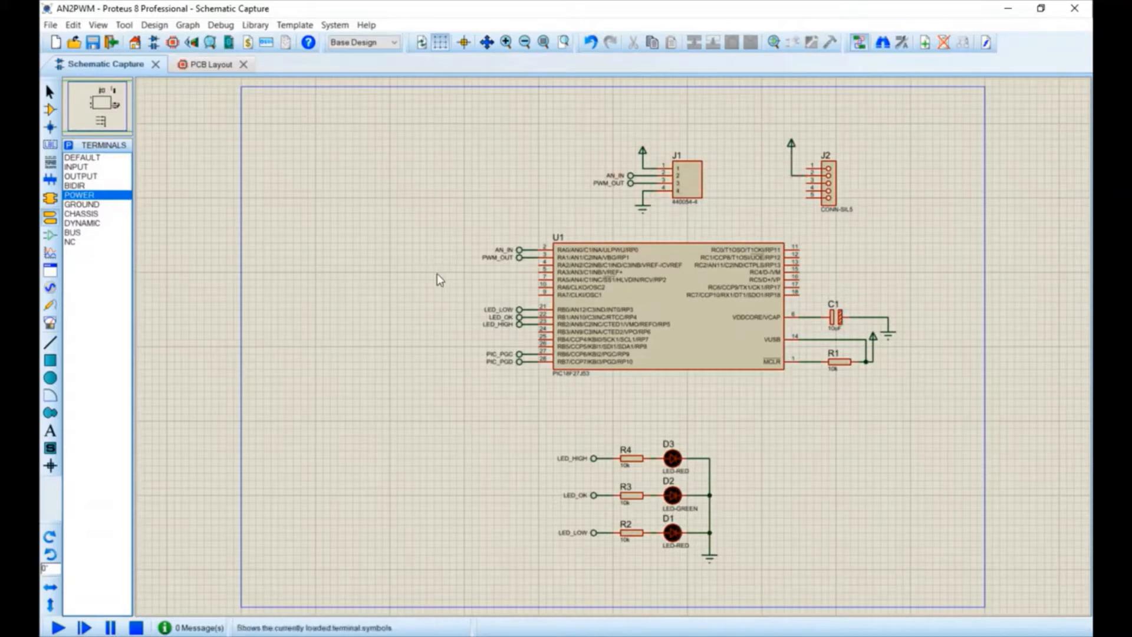
key(Down)
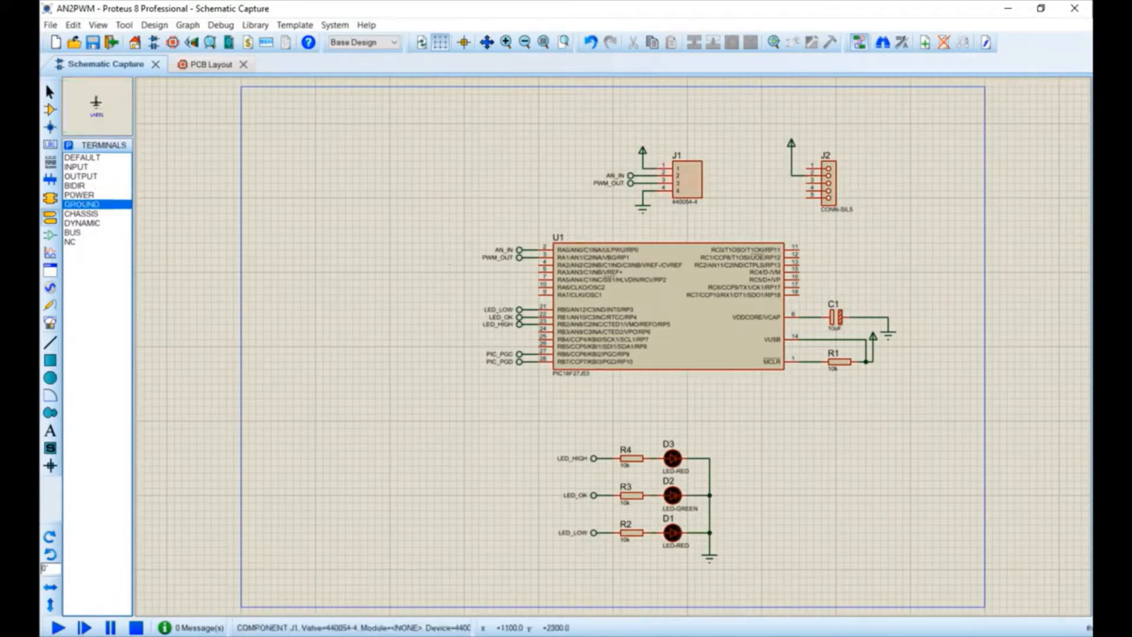
click(791, 213)
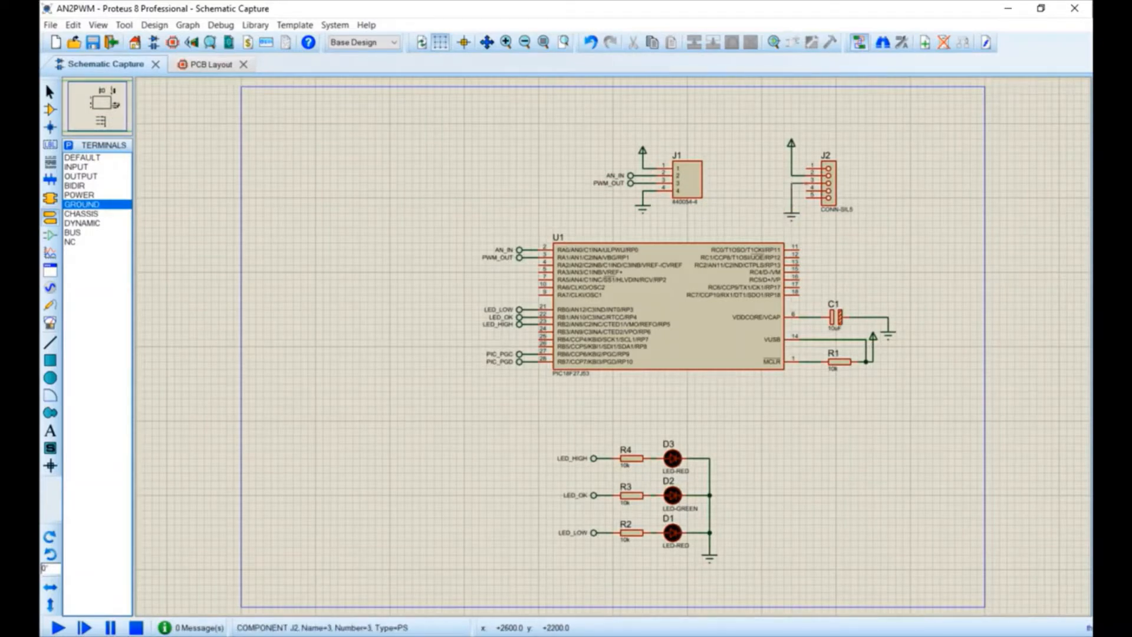
Step: Place three DEFAULT terminals to the left of connector J2 and wire them to its pins 1, 4 and 5
click(83, 158)
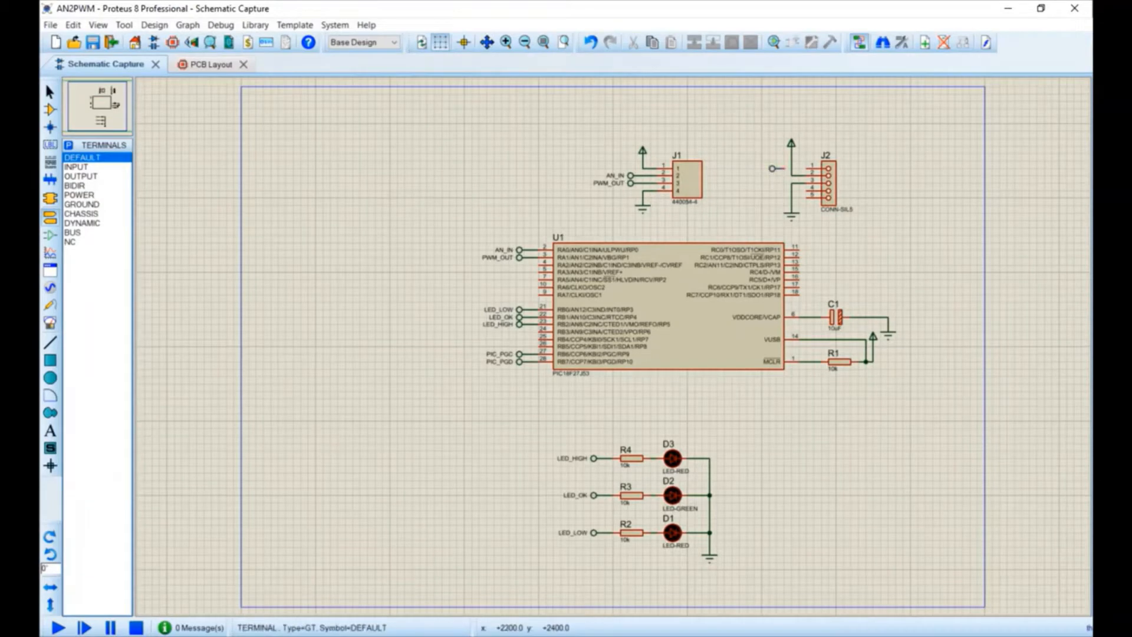
click(779, 169)
click(774, 190)
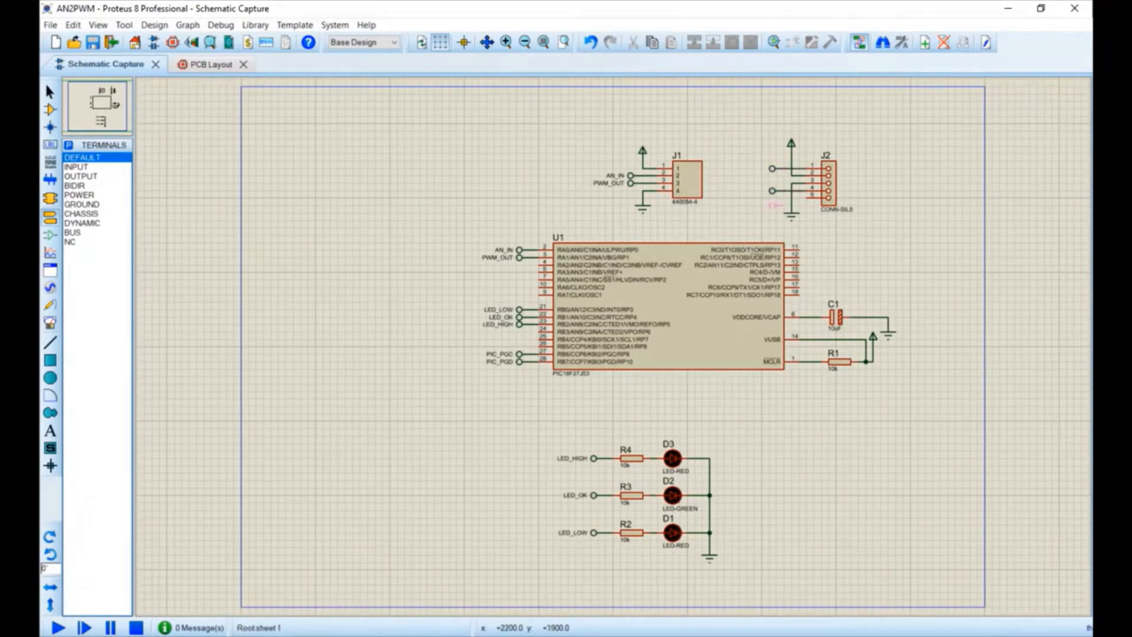
click(784, 198)
click(807, 198)
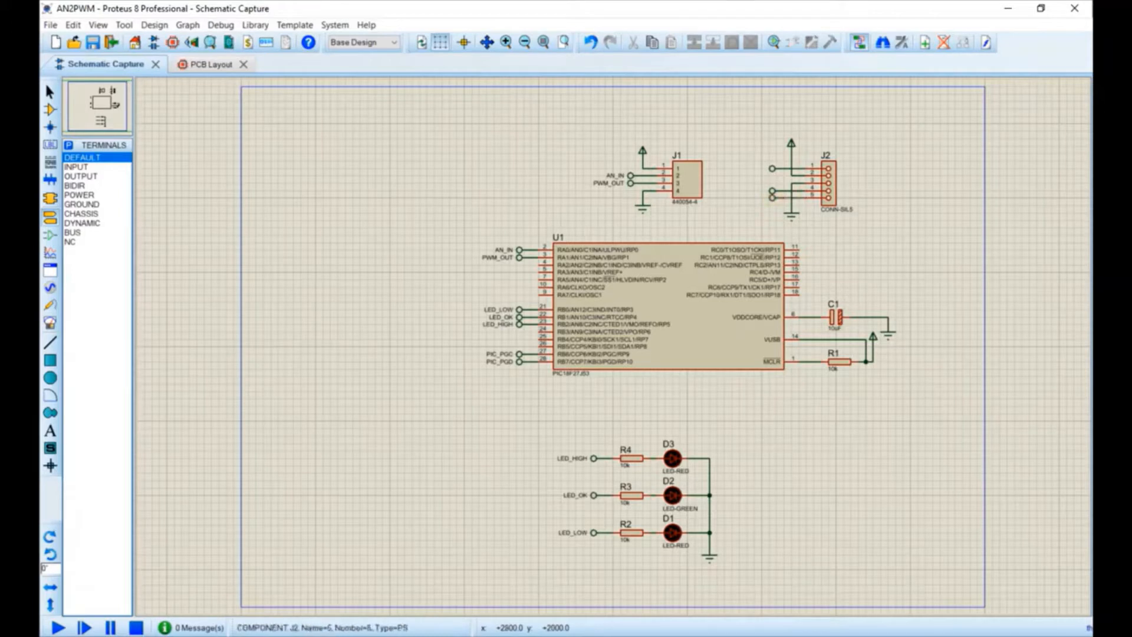
Step: Label the terminal on J2's pin 1 PIC_MCLR
click(773, 169)
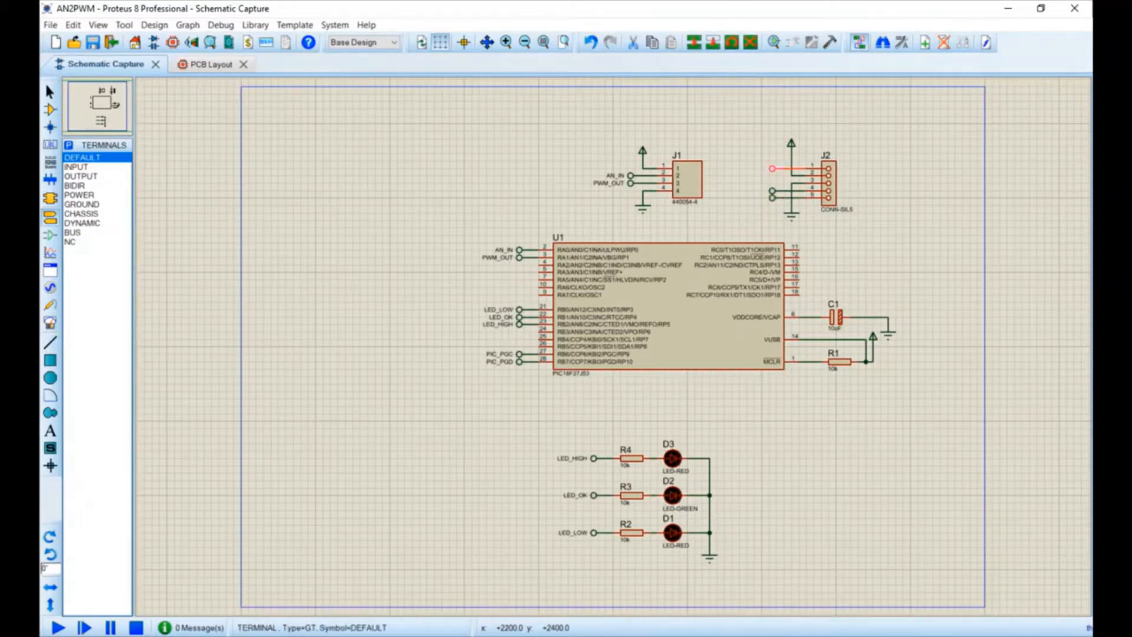
click(774, 169)
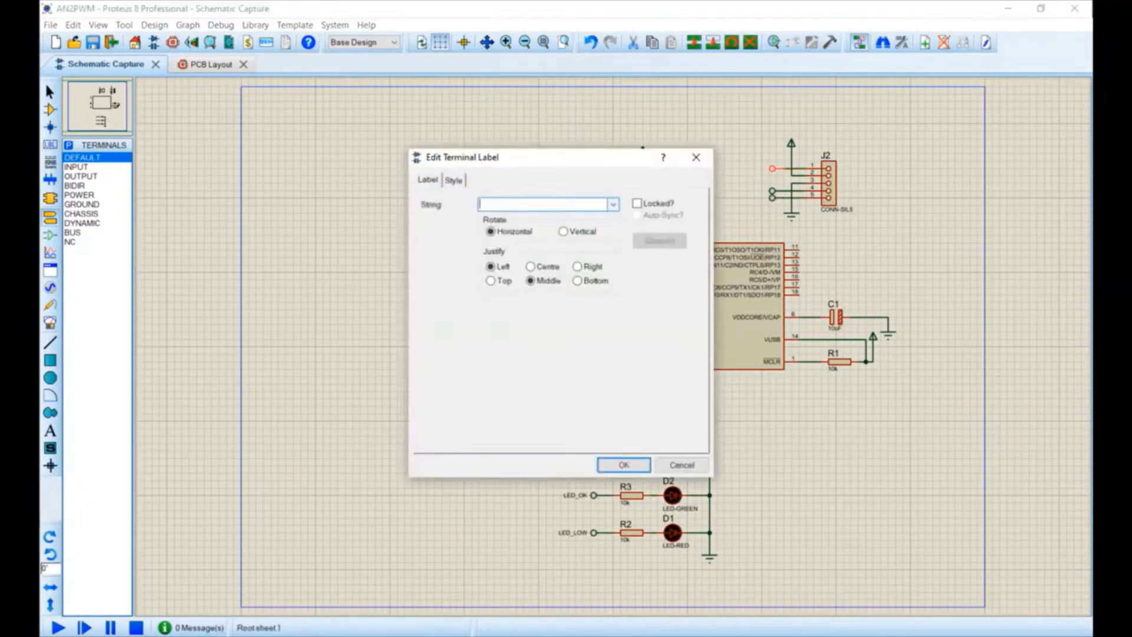
text(PIC_MCLR)
key(Return)
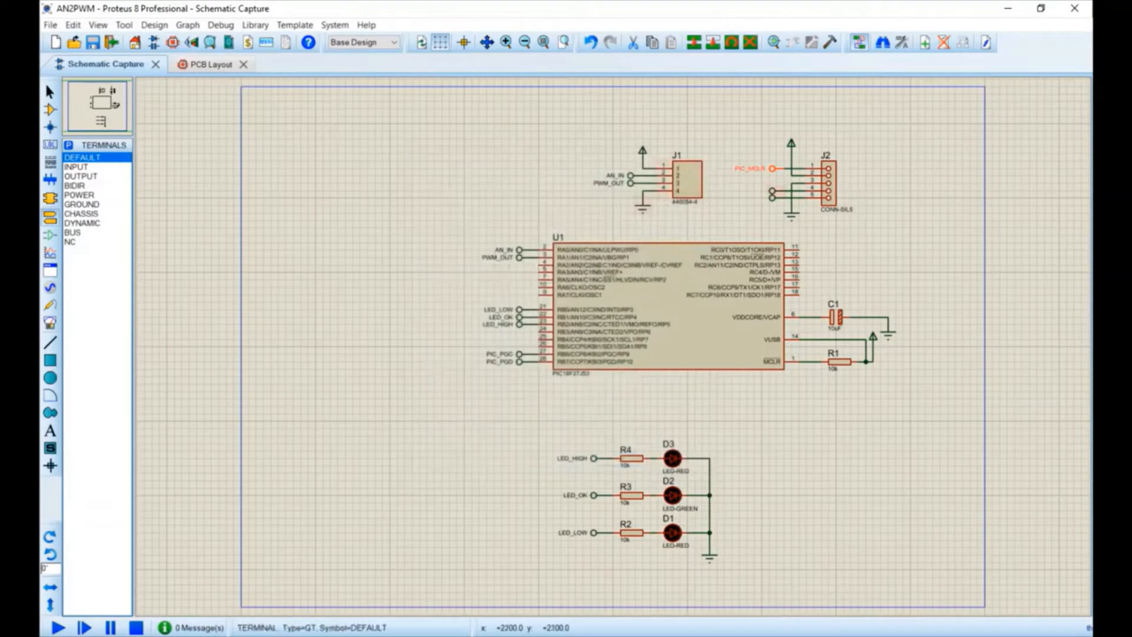
Step: Label the terminal on J2's pin 4 PIC_PGD, picking the name from the existing nets
click(772, 191)
click(772, 190)
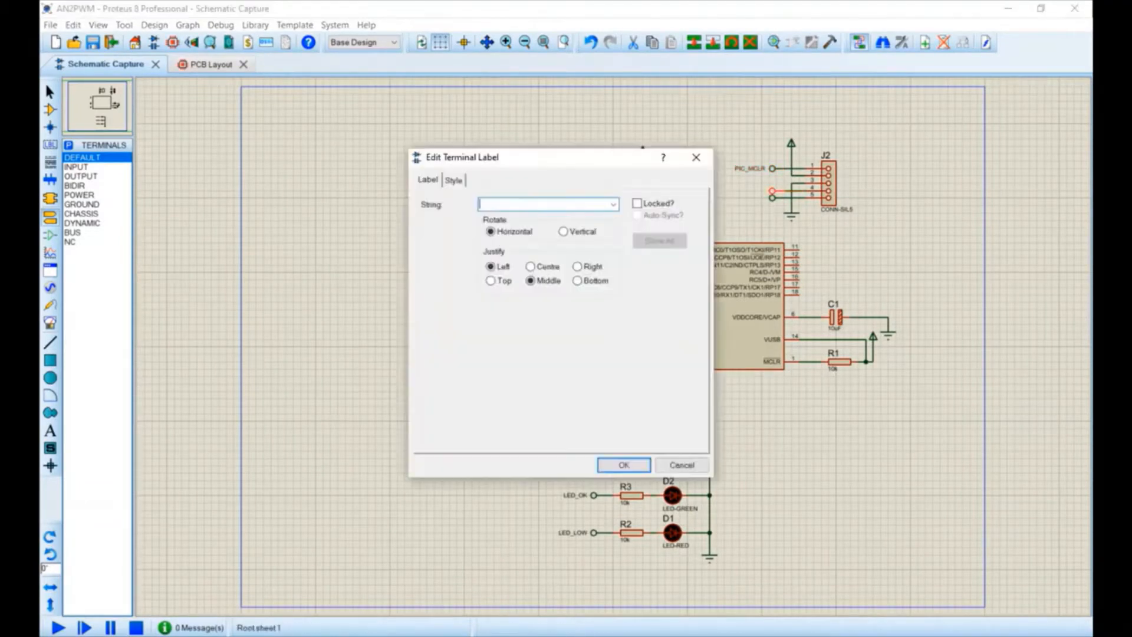
click(613, 204)
key(Down)
key(Down)
key(Down)
key(Down)
key(Down)
key(Down)
key(Down)
key(Down)
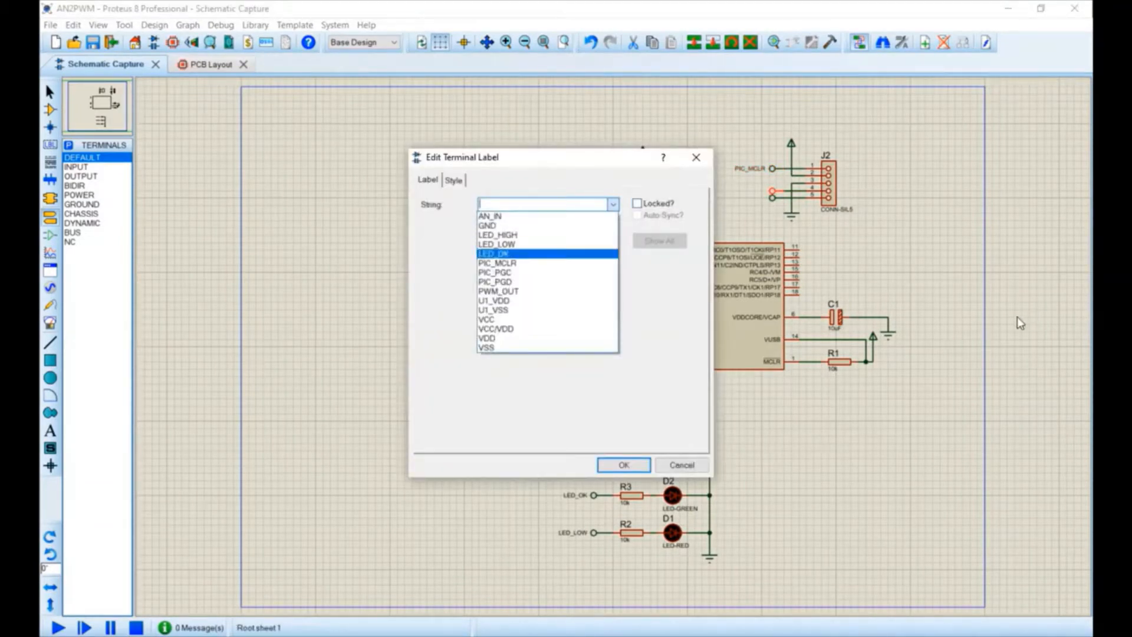
key(Return)
key(Return)
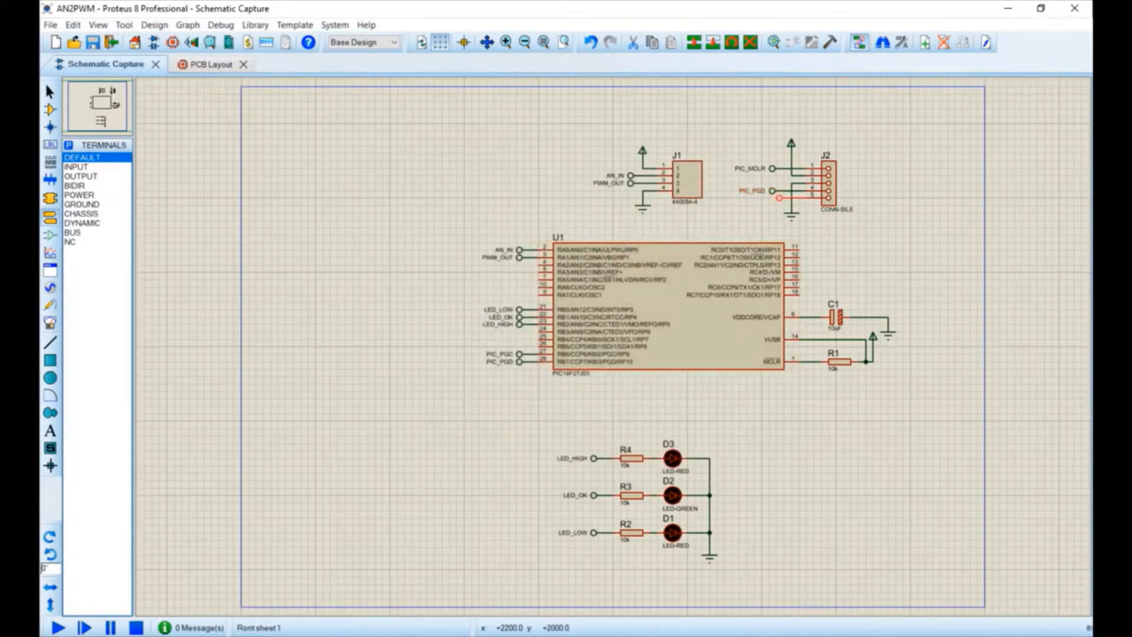
Step: Undo the accidental edit at J2's pin 5 and label its terminal PIC_PGC from the existing nets
key(ctrl+z)
double_click(773, 198)
click(613, 204)
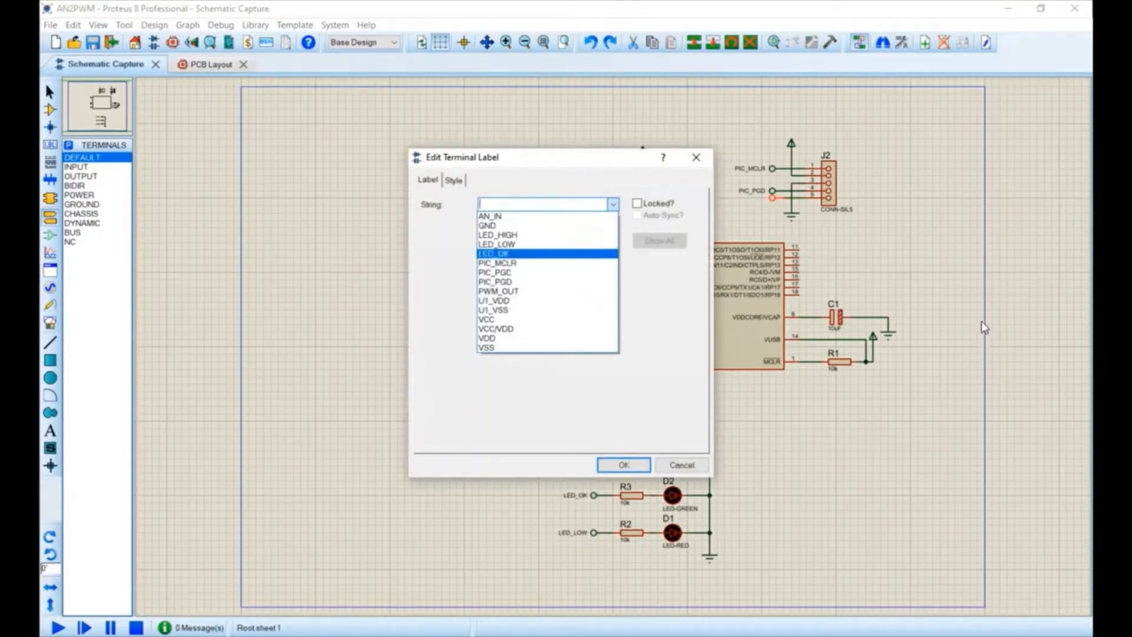
click(494, 272)
click(624, 465)
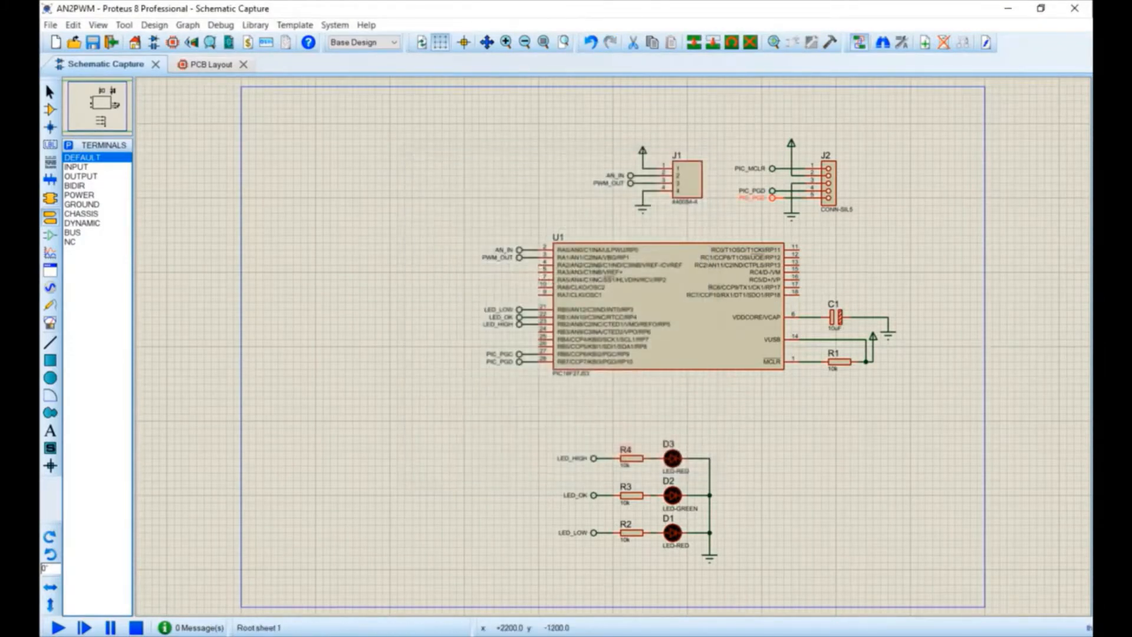
click(776, 435)
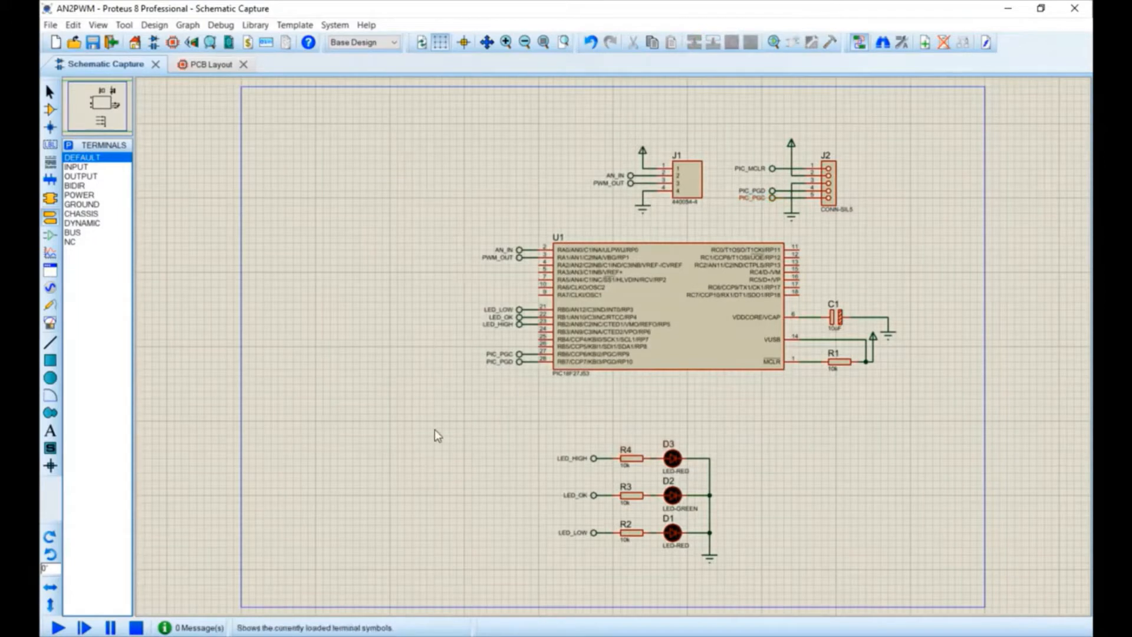
Step: Place a DEFAULT terminal rotated 180° below R1 and wire it to the line between U1's MCLR pin and R1
click(50, 536)
click(51, 536)
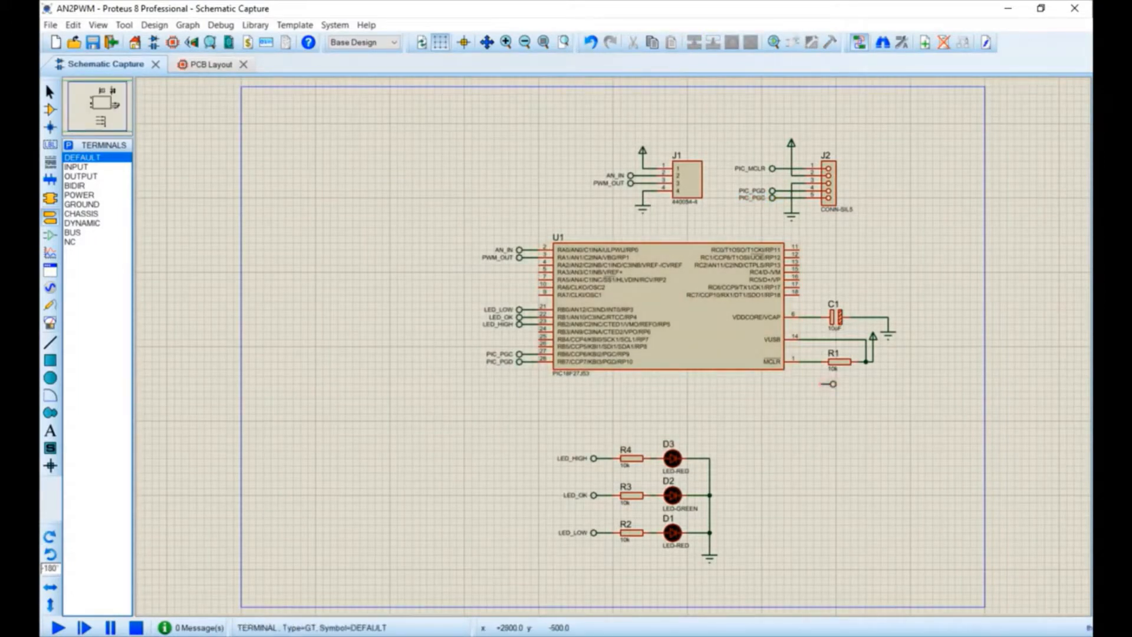
click(826, 384)
Step: Label the terminal on U1's MCLR line PIC_MCLR, picking the name from the existing nets
double_click(833, 384)
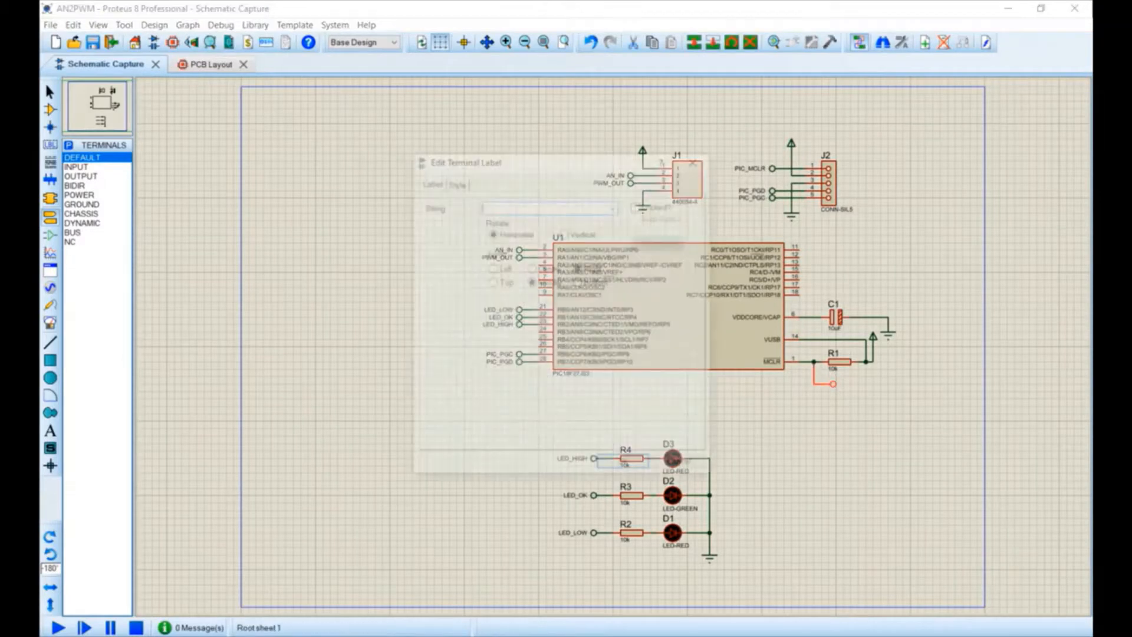
click(613, 205)
key(Down)
key(Down)
key(Down)
key(Down)
key(Down)
key(Down)
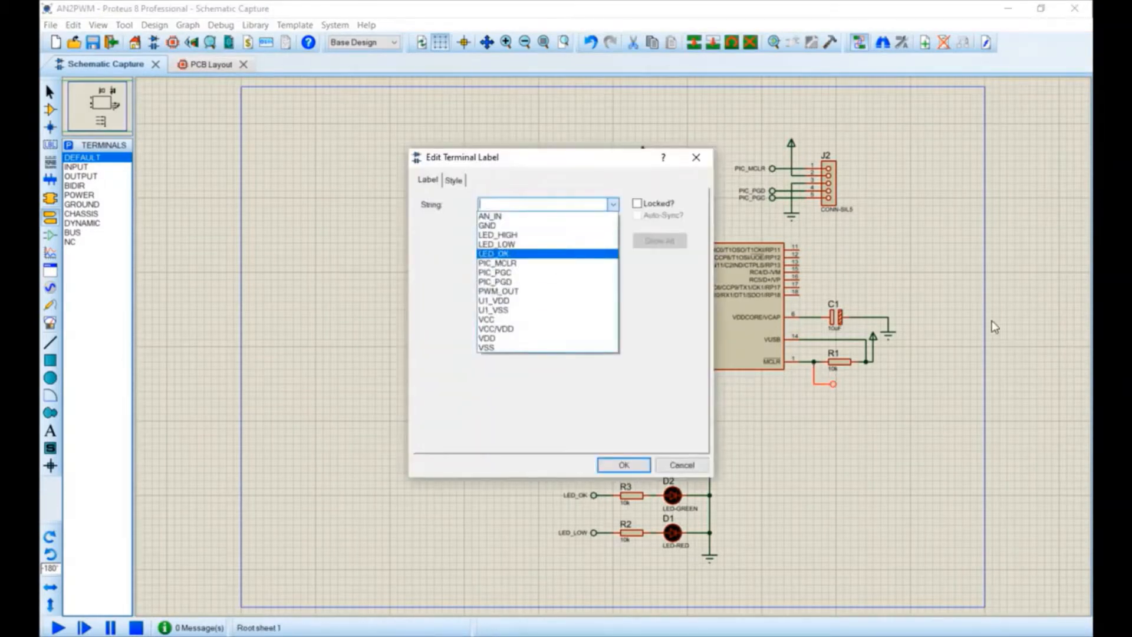
key(Return)
key(Return)
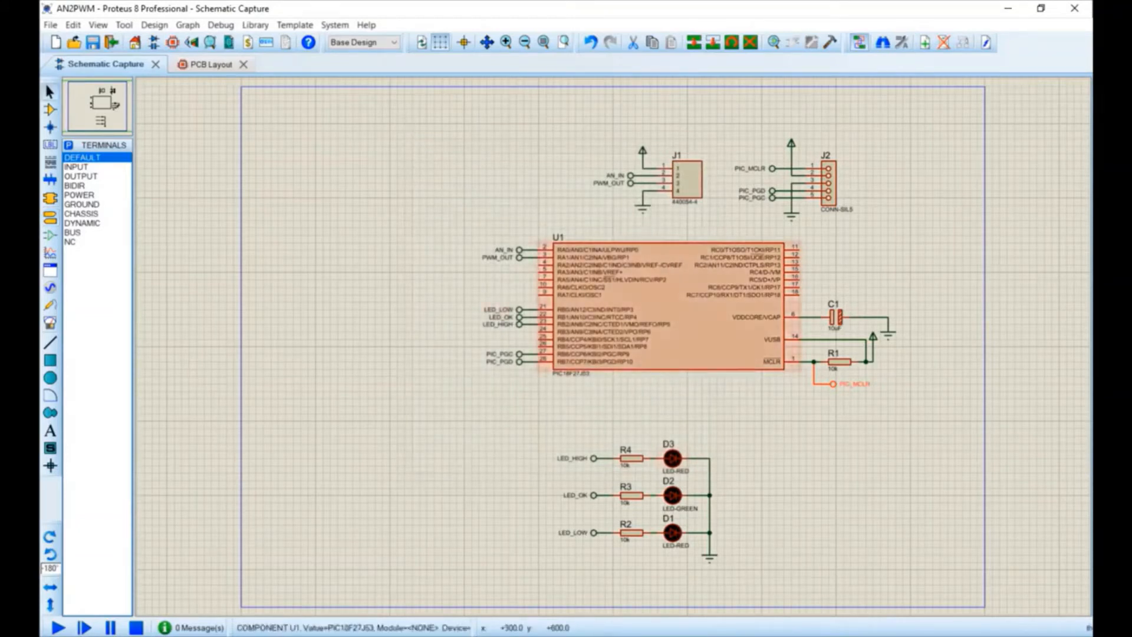
click(784, 413)
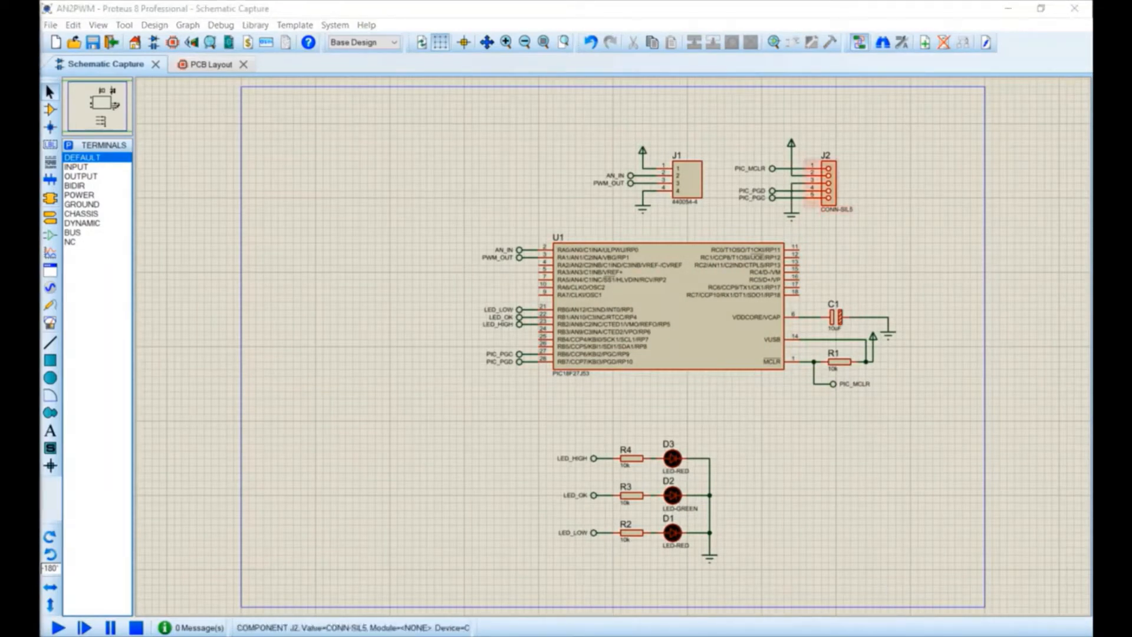
Step: Add the text PICkit to the other properties of connector J2
click(828, 183)
double_click(829, 184)
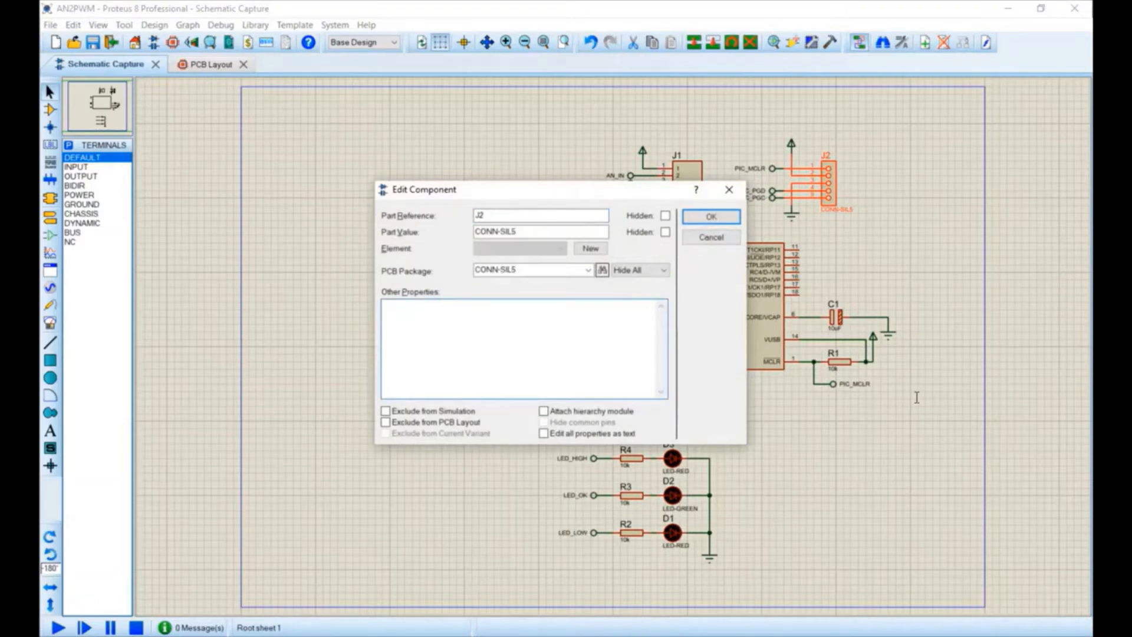
text(PICkit)
click(711, 217)
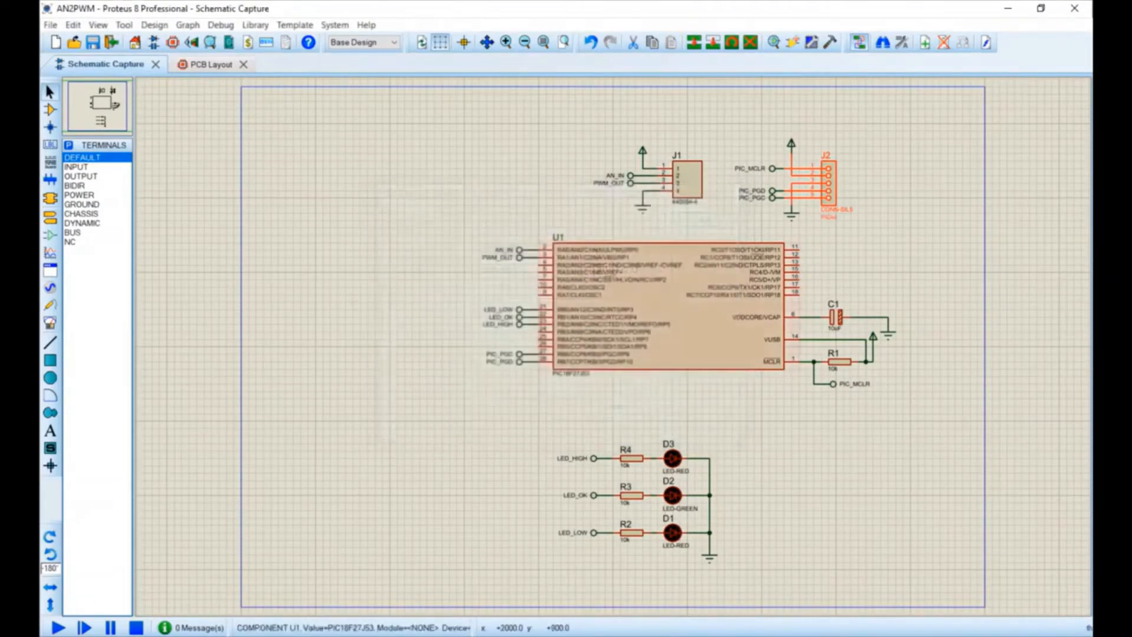
click(884, 248)
scroll(843, 205, up, 4)
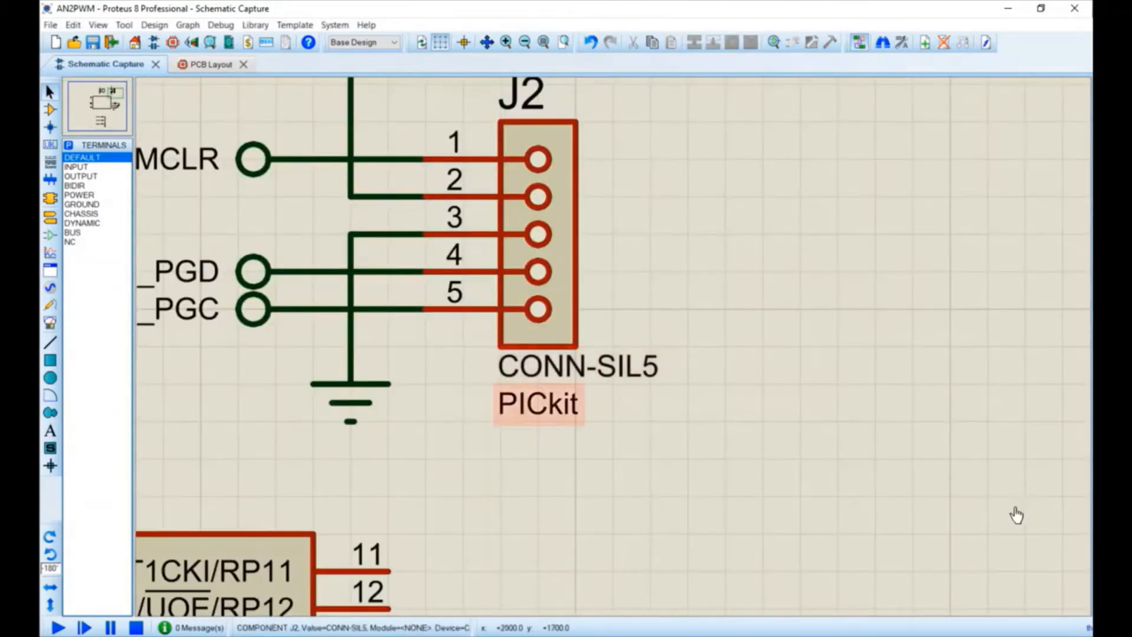
Step: Place the 47346-0001 USB connector on the schematic to the left of J1
scroll(1046, 515, down, 4)
scroll(1017, 493, down, 1)
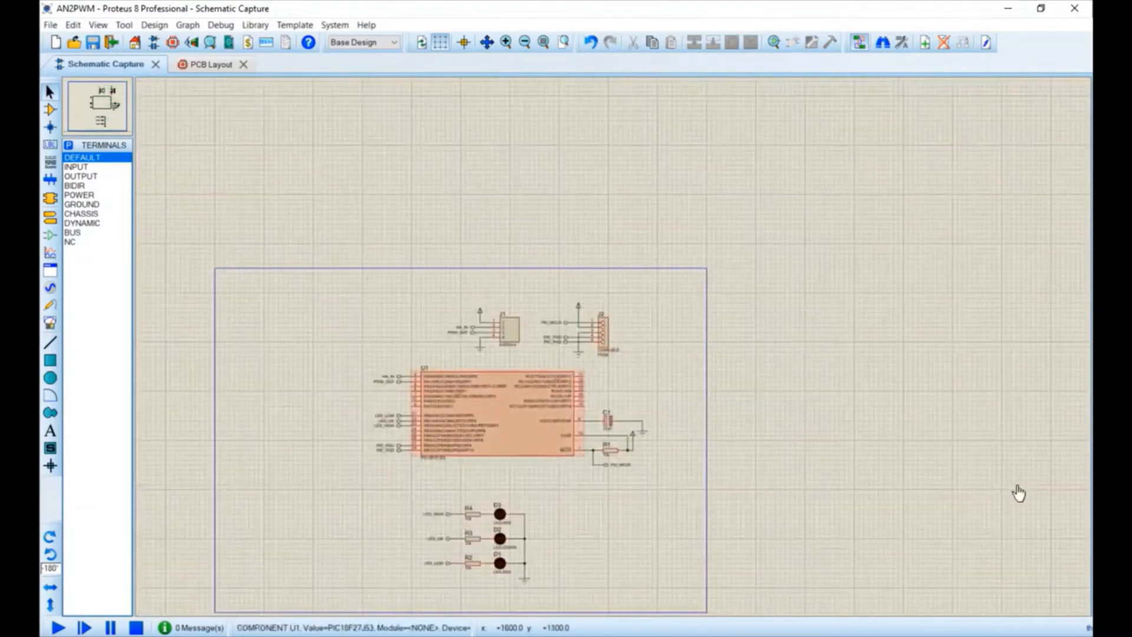
scroll(619, 442, up, 1)
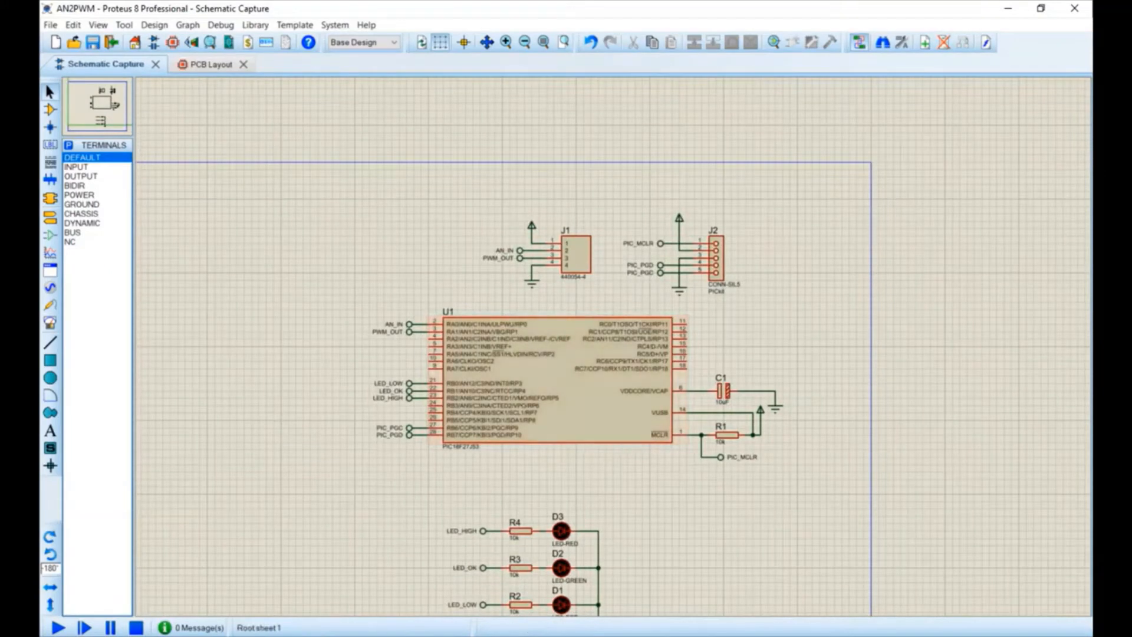
click(50, 110)
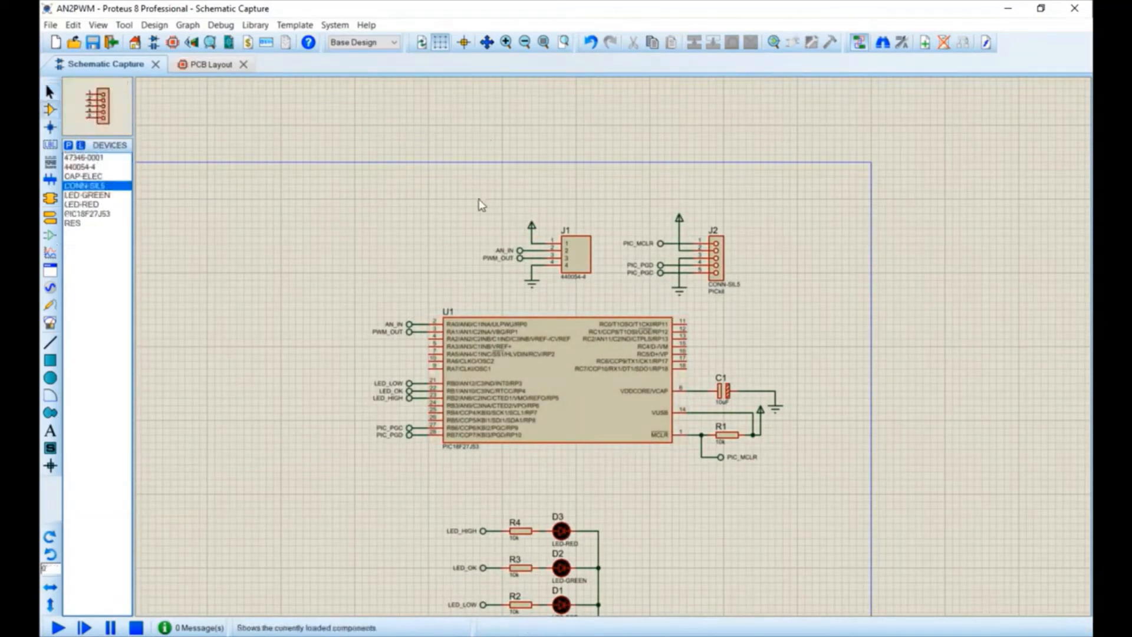
click(85, 158)
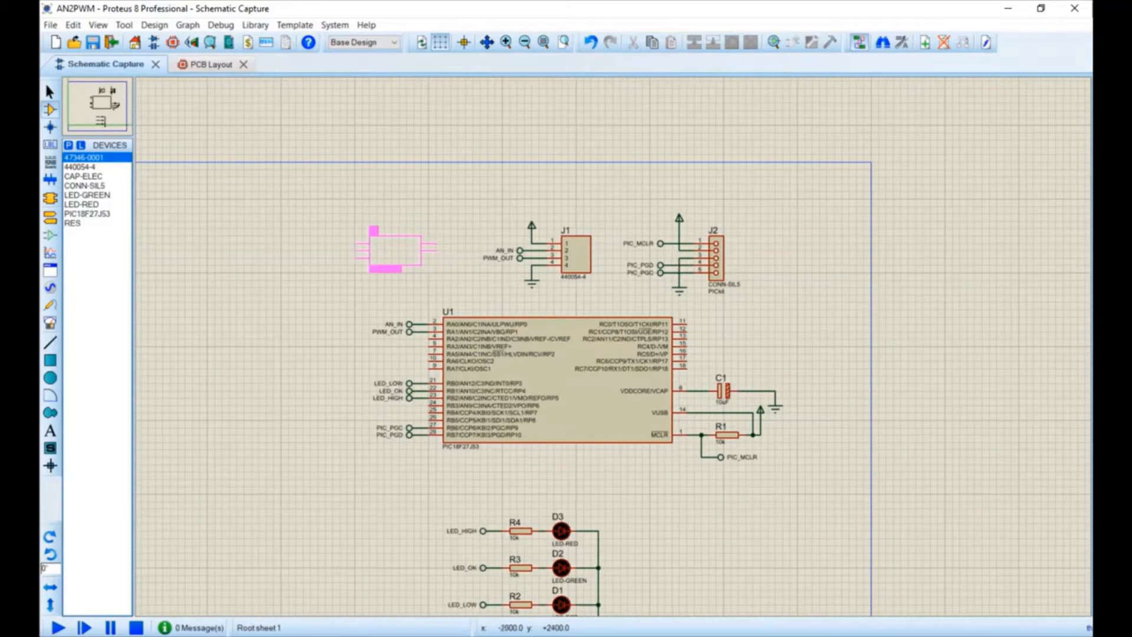
click(394, 251)
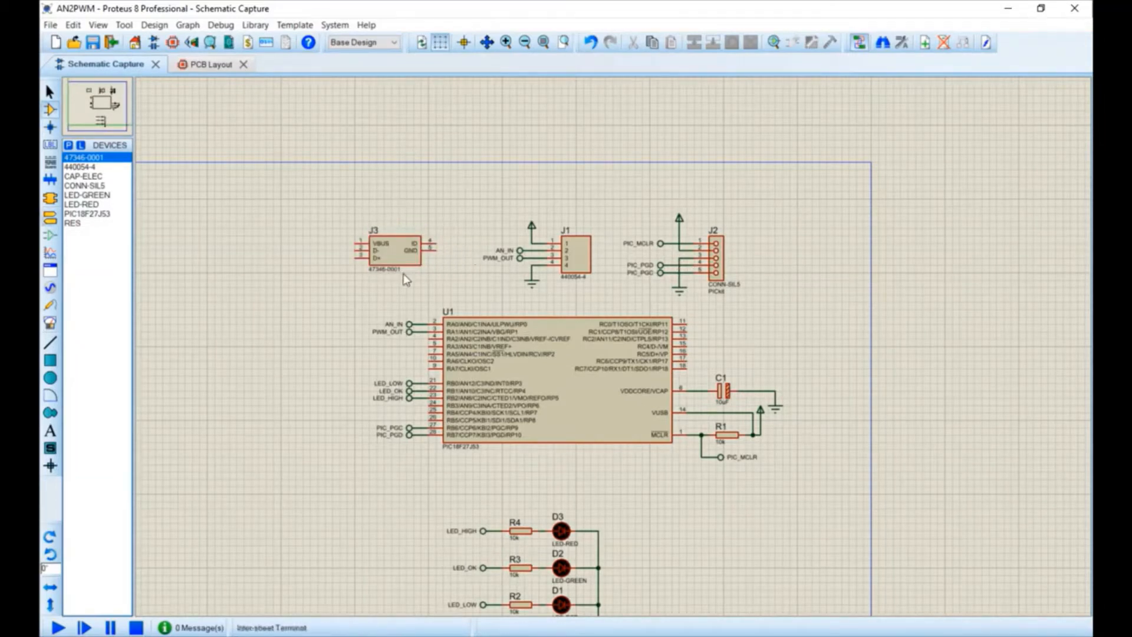
Step: Place two DEFAULT terminals to the left of connector J3, connected to its D- and D+ pins
click(50, 218)
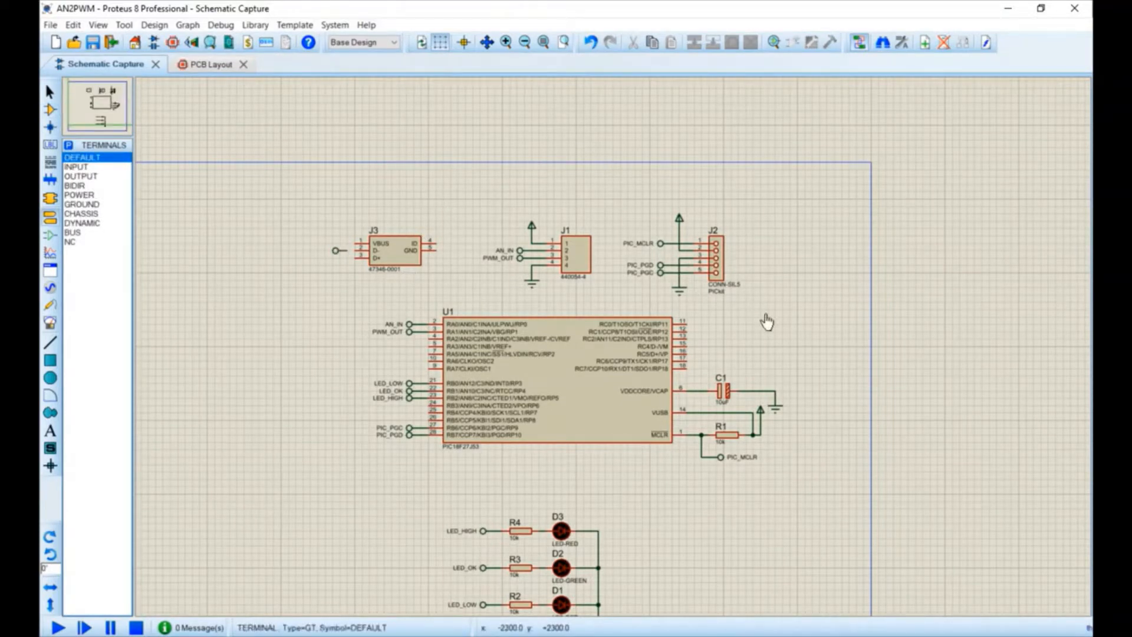
click(336, 251)
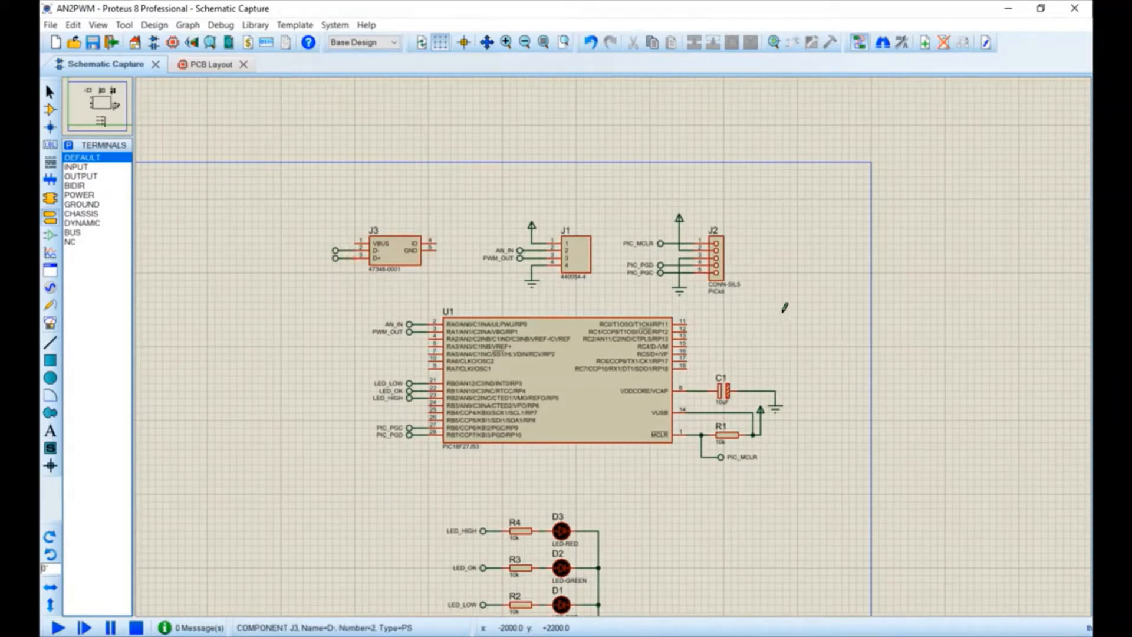
Step: Label the terminals on J3's D- and D+ pins USB_D- and USB_D+
click(764, 321)
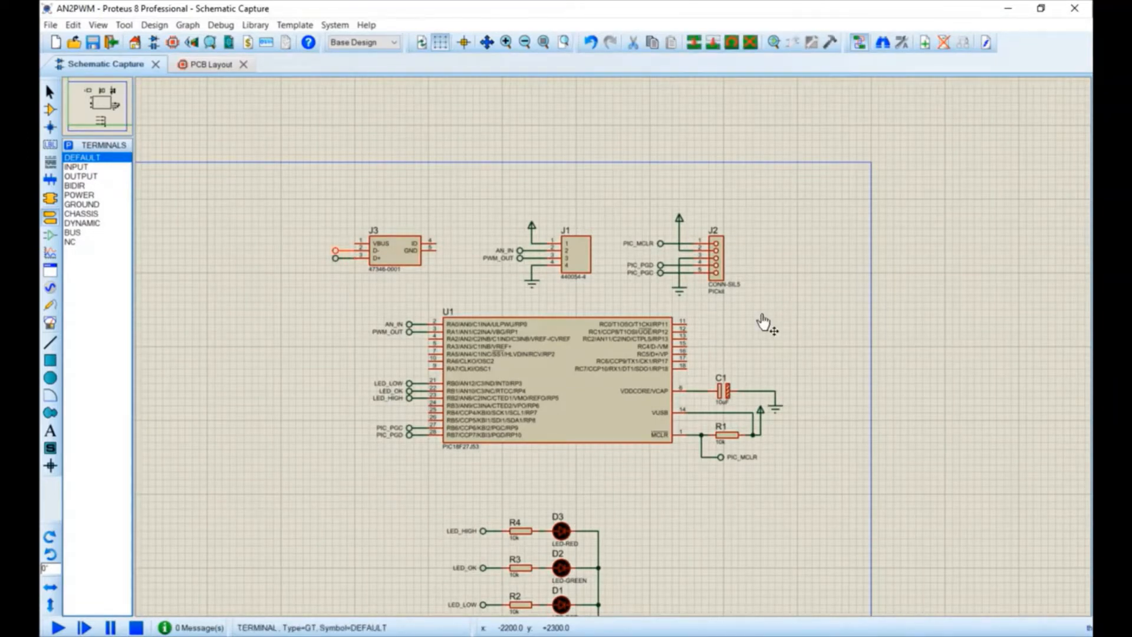
click(763, 321)
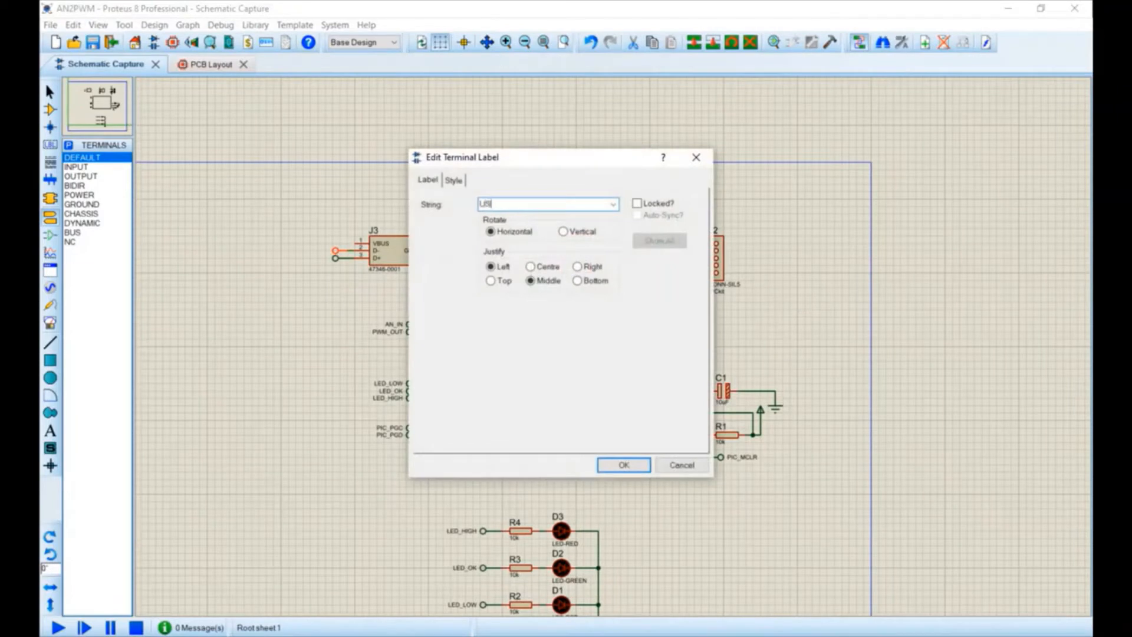
text(USB_D-)
key(Return)
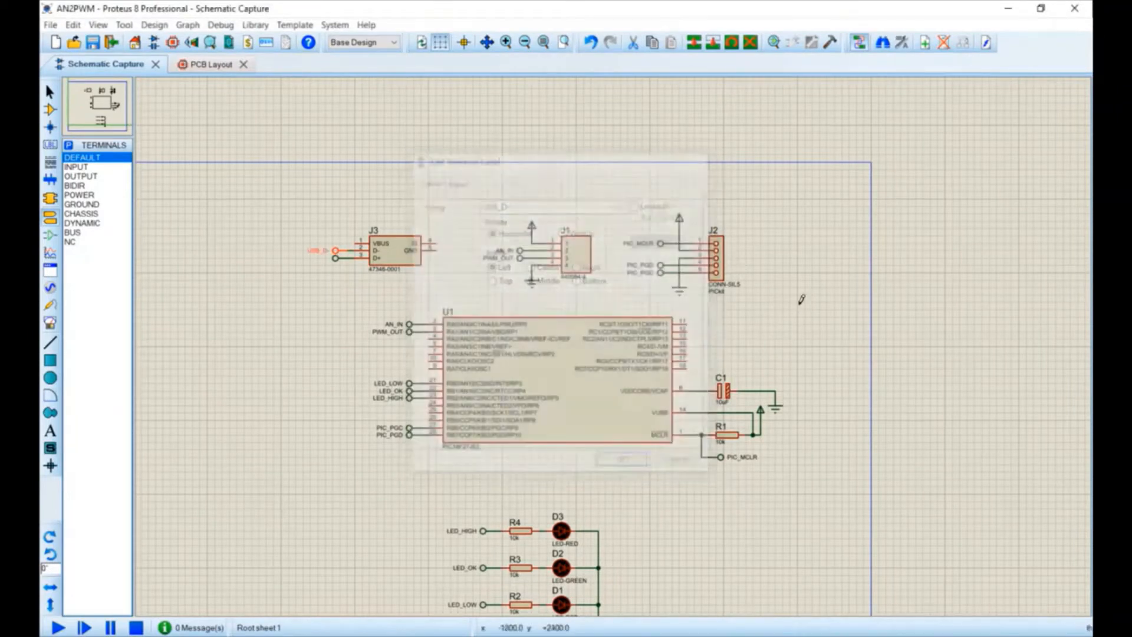
click(762, 322)
text(USB)
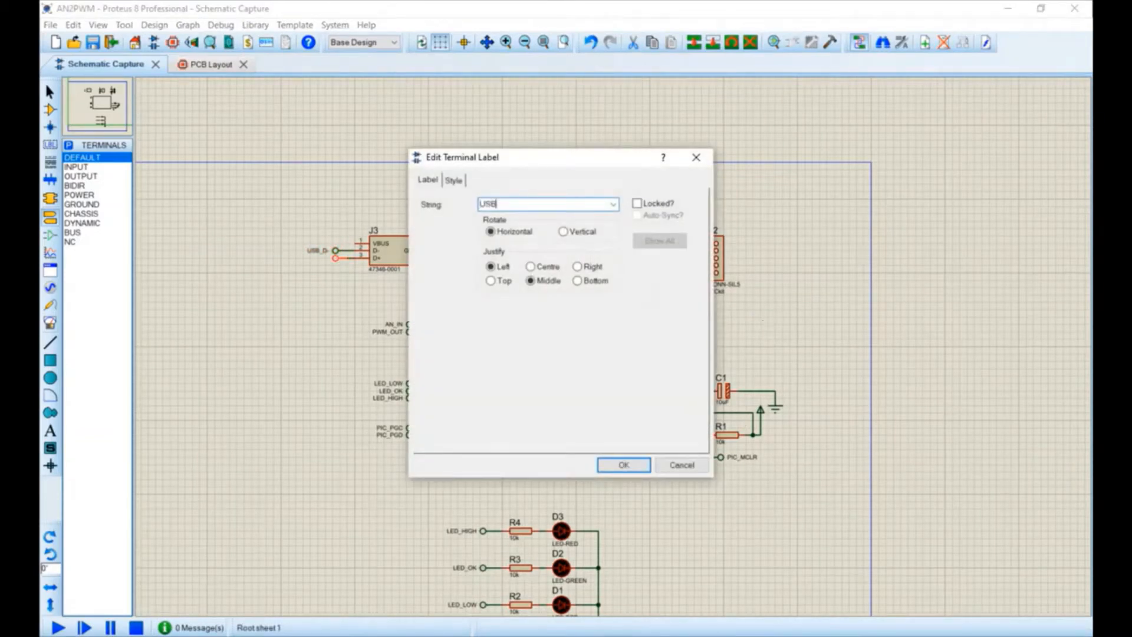
key(Return)
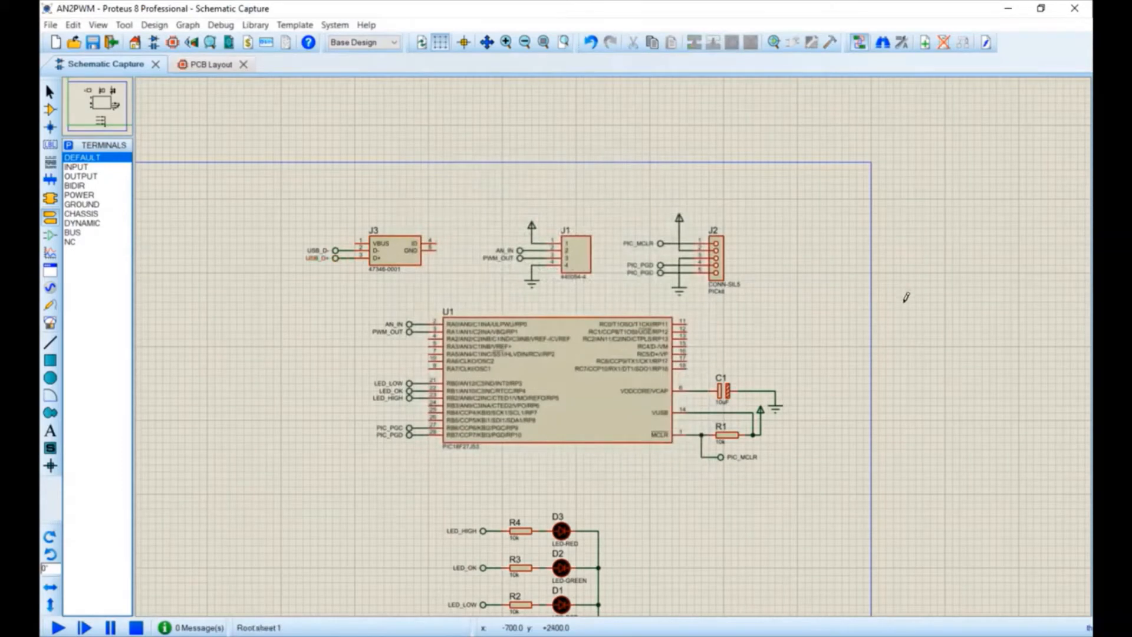
right_click(446, 242)
click(50, 587)
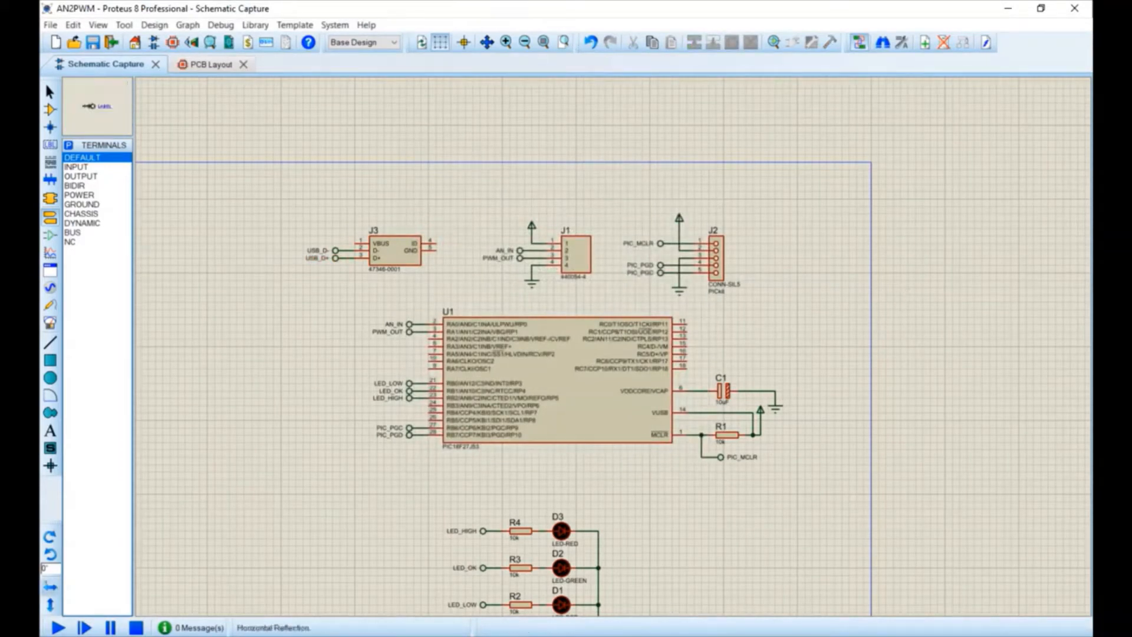
click(444, 243)
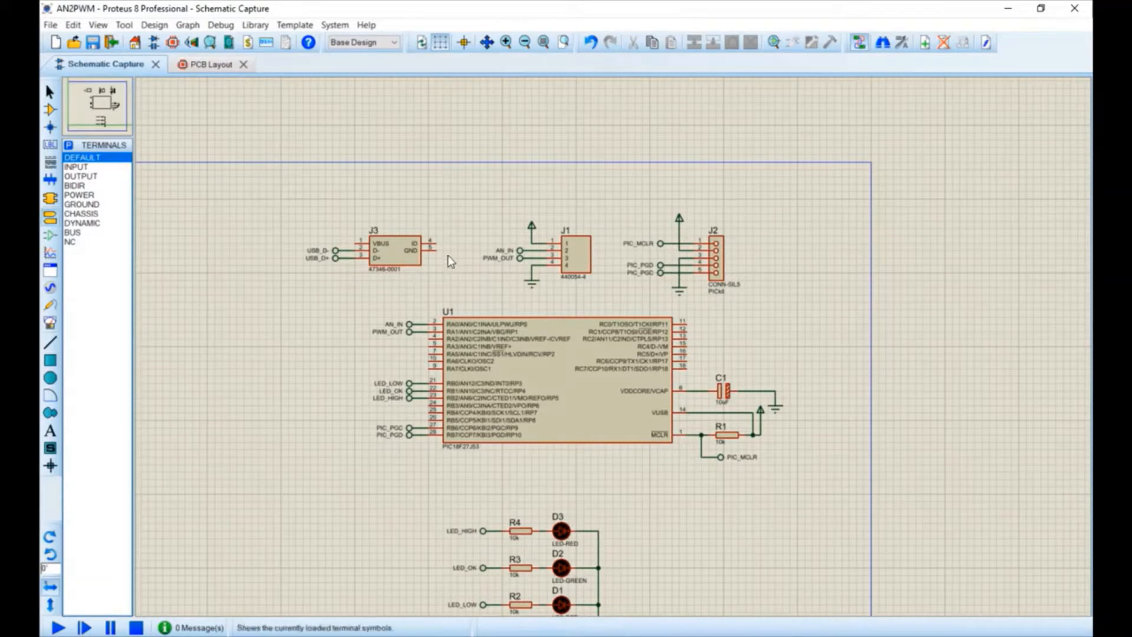
Step: Place a GROUND terminal at the lower right of J3 and wire it to the connector's GND pin
click(82, 204)
click(448, 265)
click(443, 273)
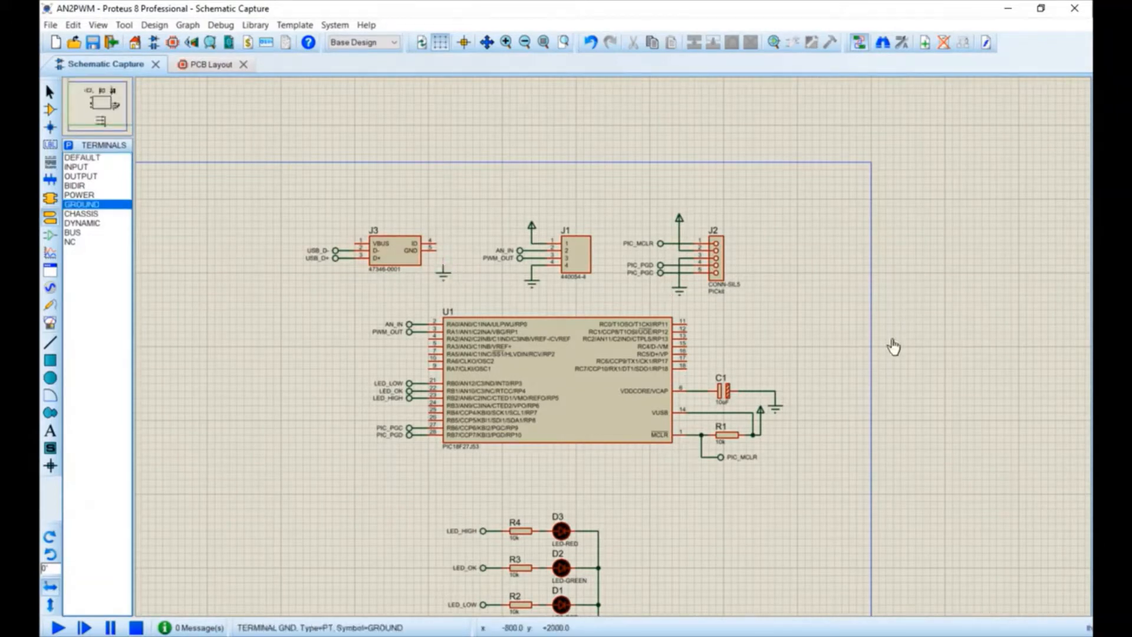
click(443, 266)
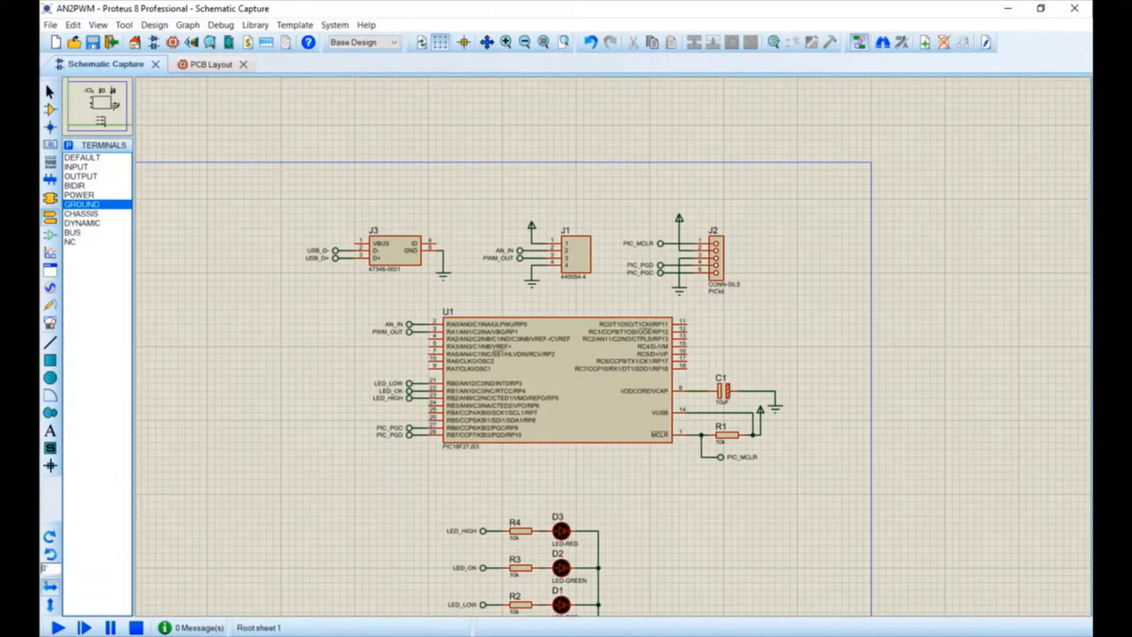
Step: Place two DEFAULT terminals to the right of U1 and connect them to pins 15 (RC4/D-/VM) and 16 (RC5/D+/VP)
click(82, 158)
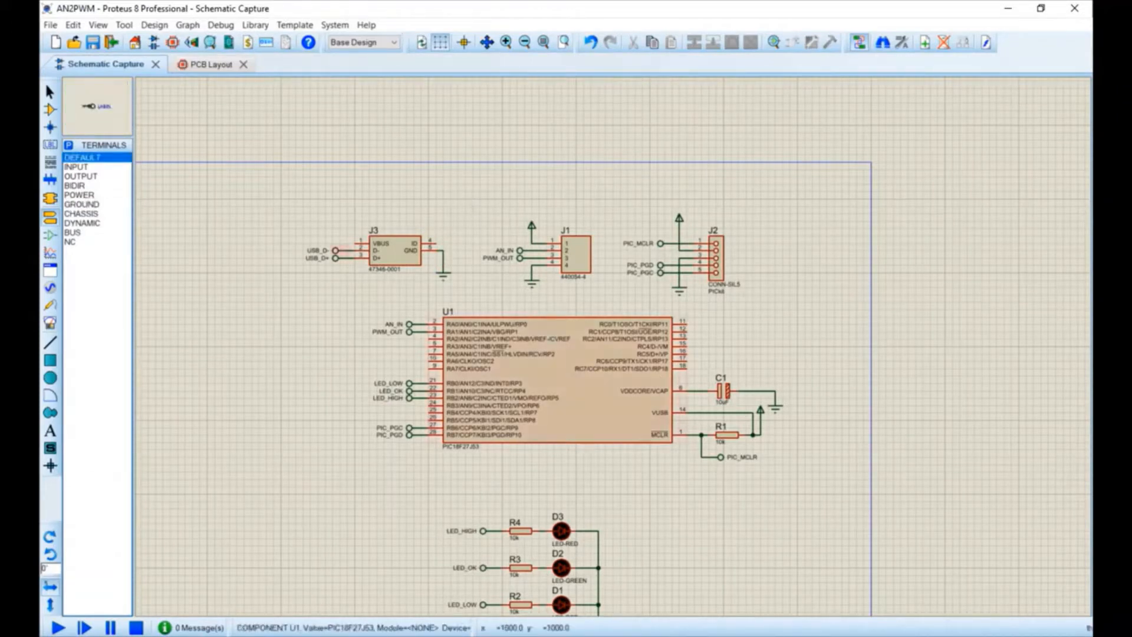
click(712, 347)
click(701, 346)
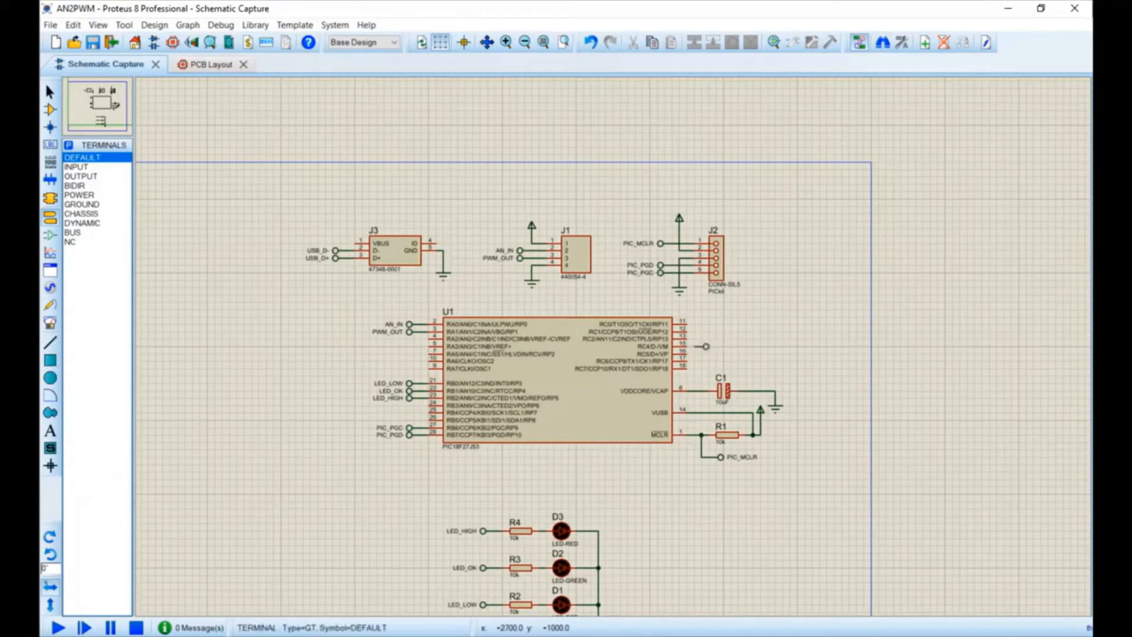
click(702, 354)
click(701, 353)
Step: Label the terminal on U1's RC4/D-/VM pin USB_D-, picking the name from the existing nets
double_click(707, 347)
click(613, 205)
key(Down)
key(Down)
key(Down)
key(Down)
key(Down)
key(Down)
key(Down)
key(Down)
key(Down)
key(Down)
key(Down)
key(Down)
key(Down)
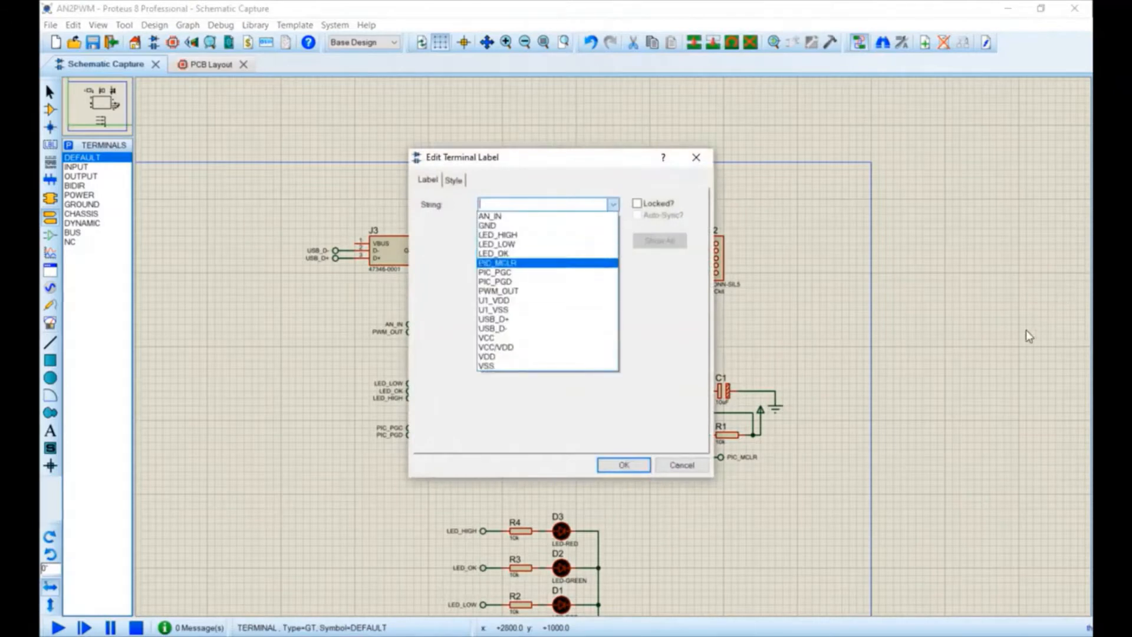
key(Return)
key(Return)
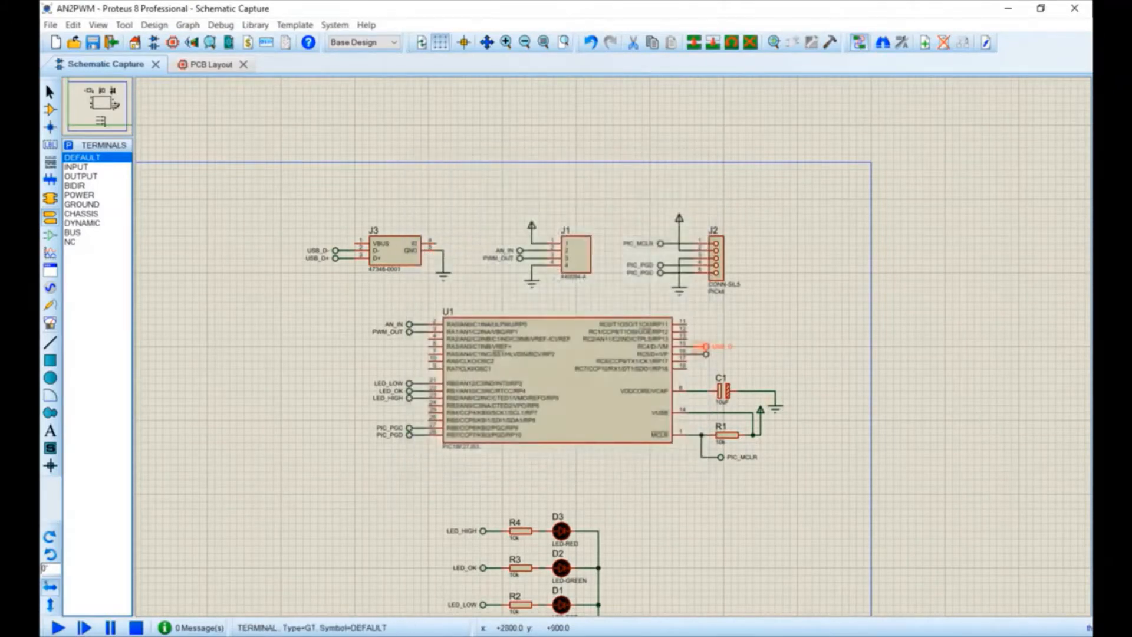
Step: Label the terminal on U1's RC5/D+/VP pin USB_D+, picking the name from the existing nets
double_click(706, 354)
click(613, 205)
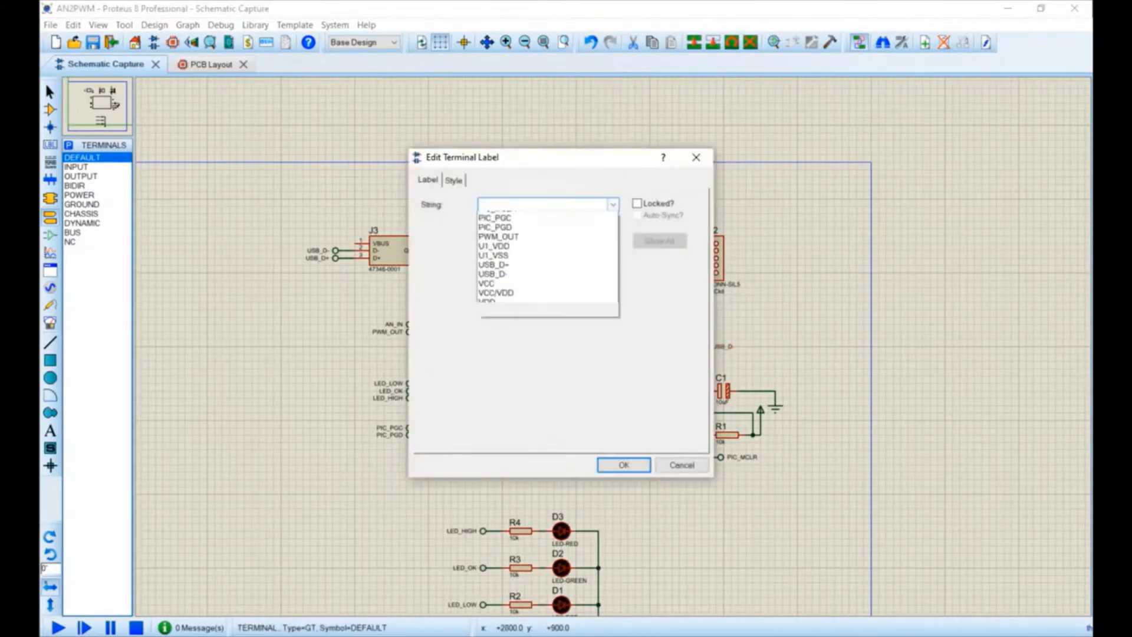
key(Down)
key(Down)
key(Down)
key(Down)
key(Down)
key(Down)
key(Down)
key(Down)
key(Down)
key(Return)
key(Return)
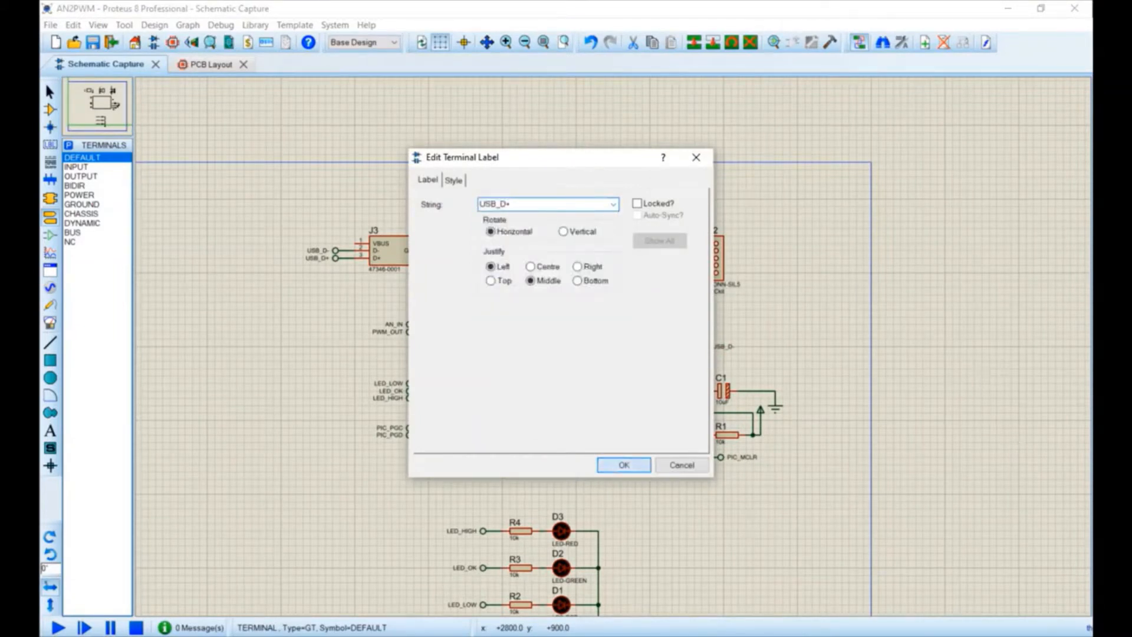
click(690, 474)
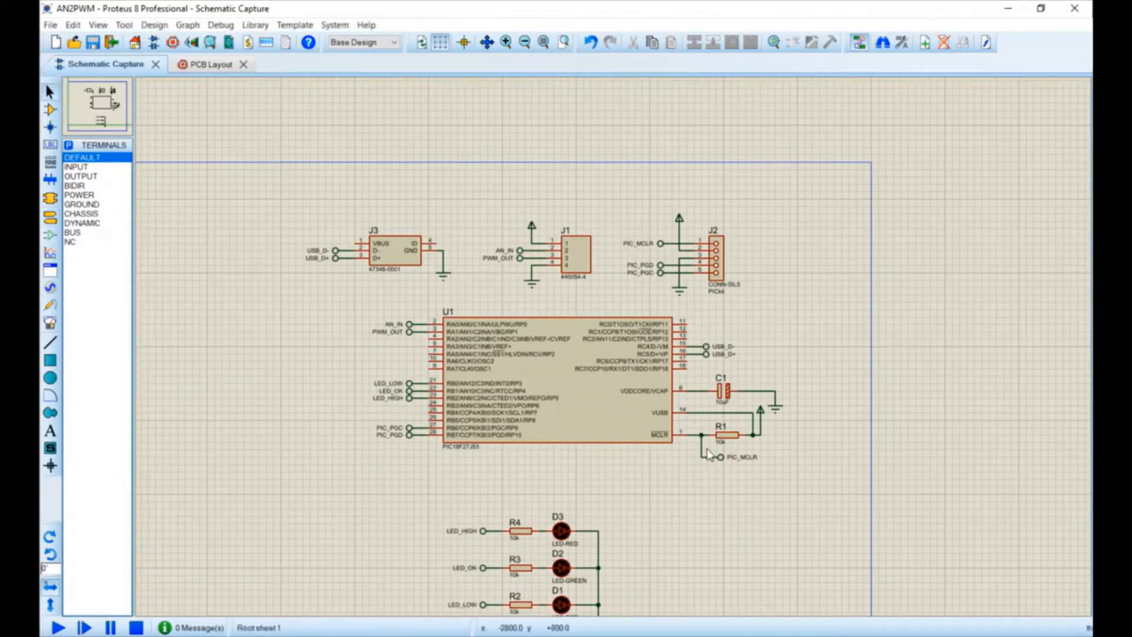
Step: Set the PCB package of microcontroller U1 to SOIC127P1030X265-28
double_click(561, 383)
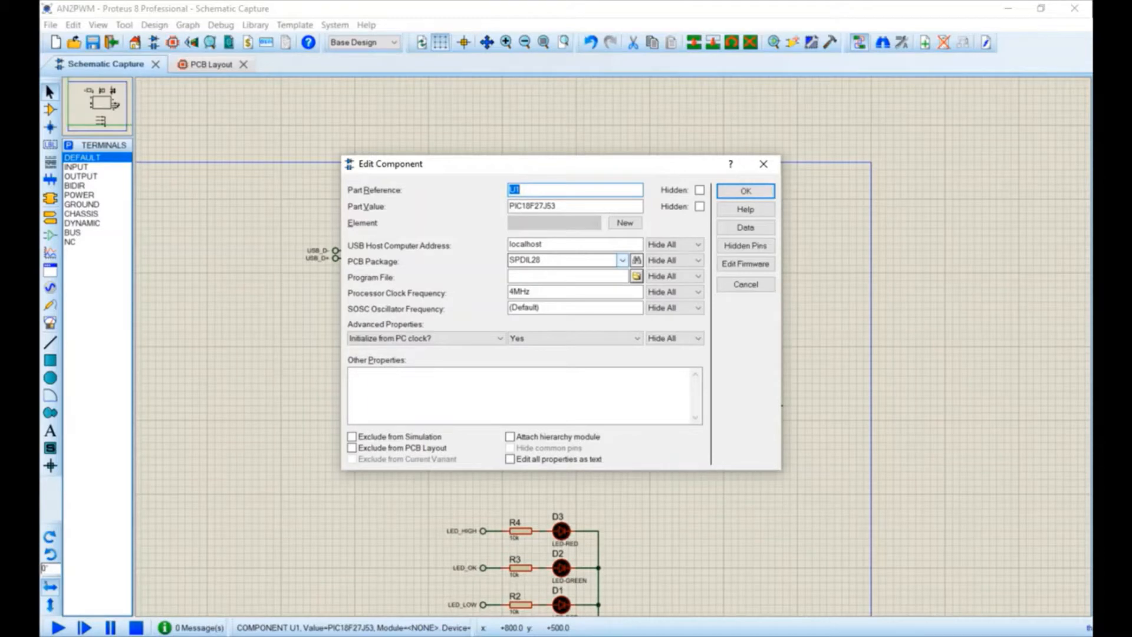
click(623, 260)
click(613, 291)
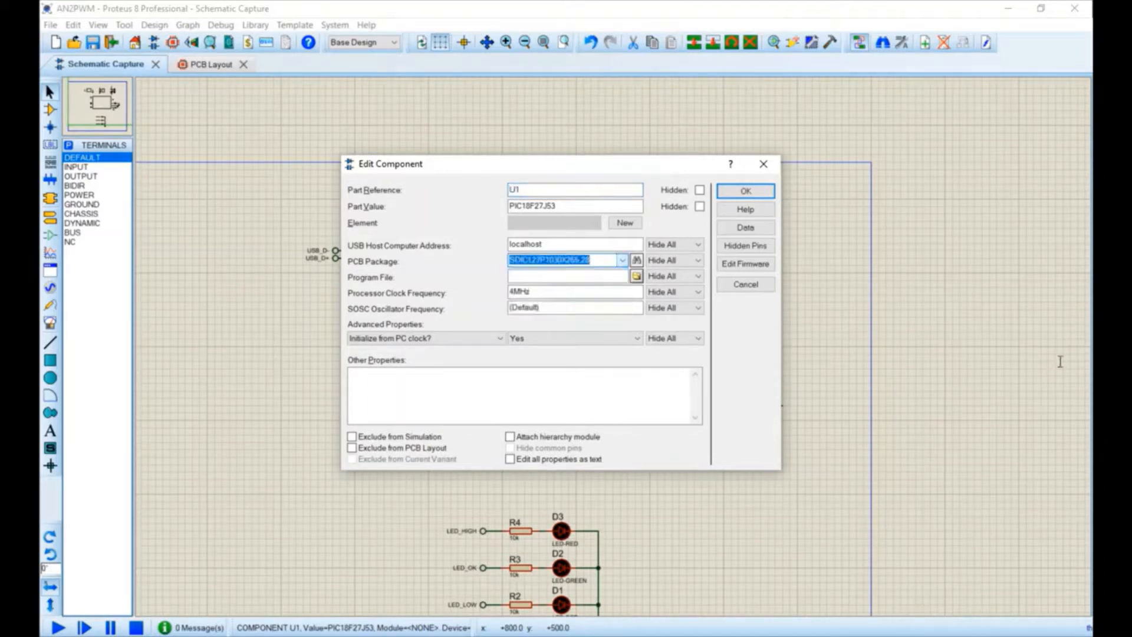
key(Return)
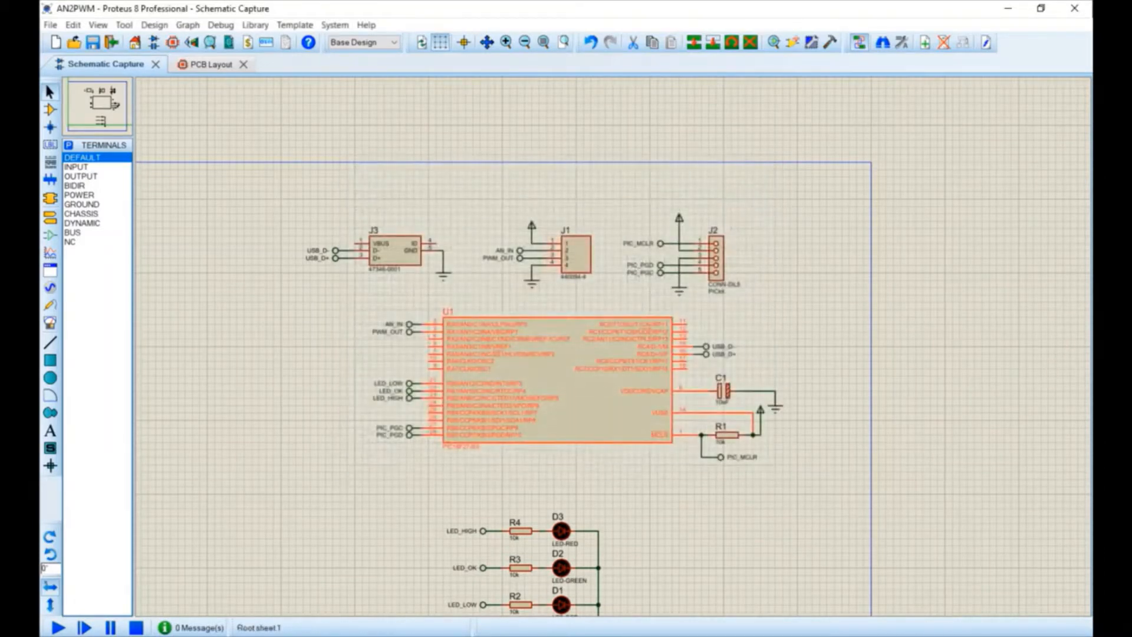
click(643, 480)
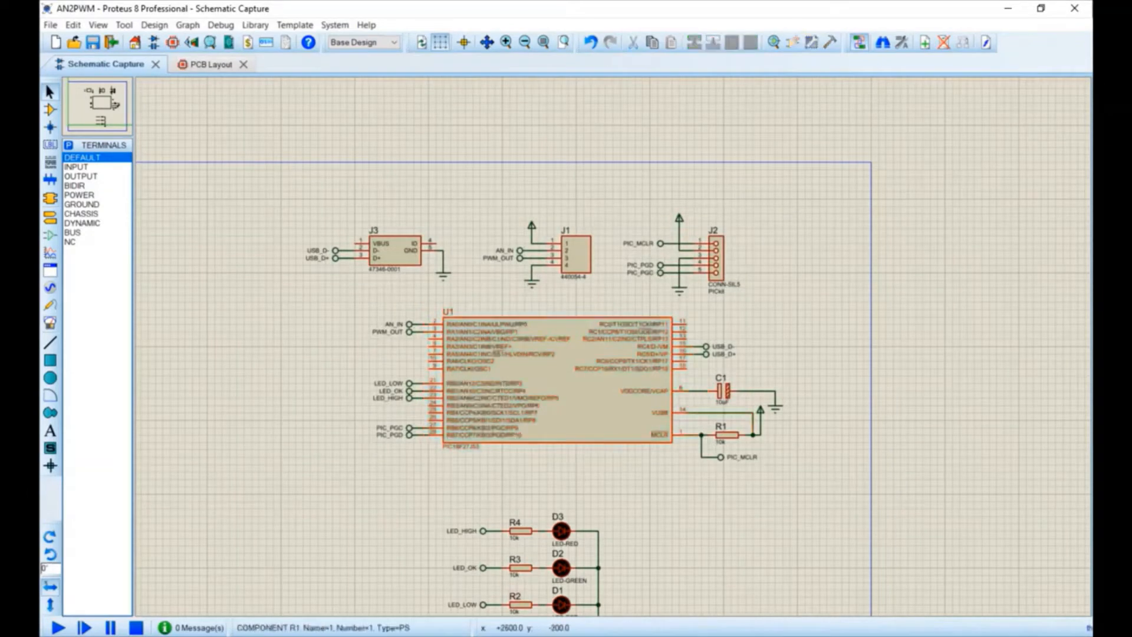
Step: Set the PCB package of resistor R1 to 0603_RES
click(731, 435)
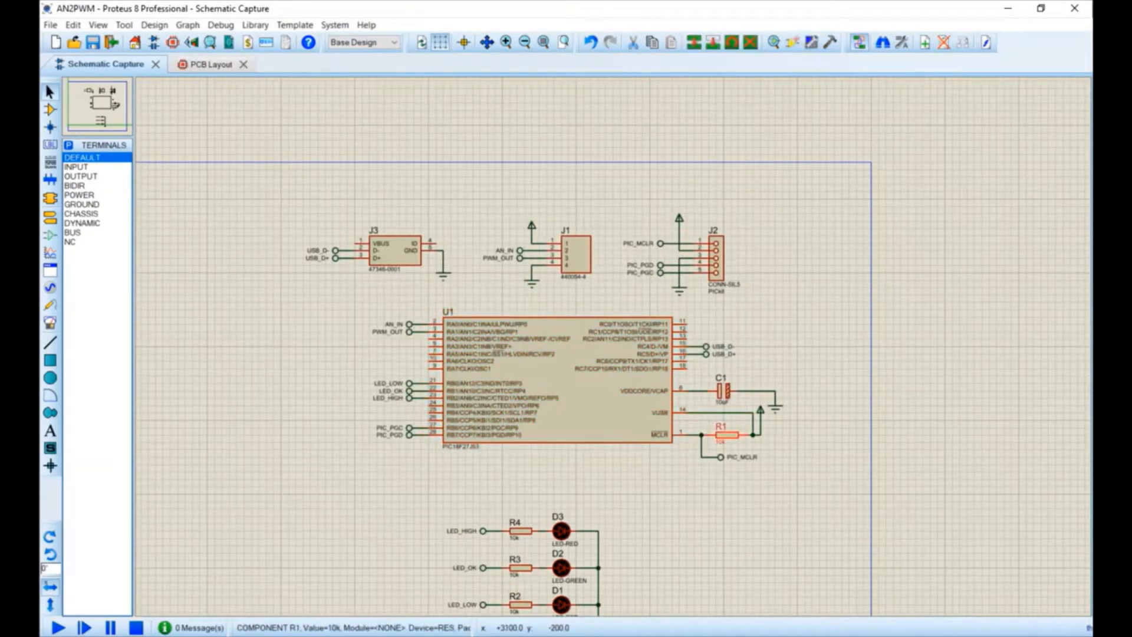
click(727, 435)
click(588, 286)
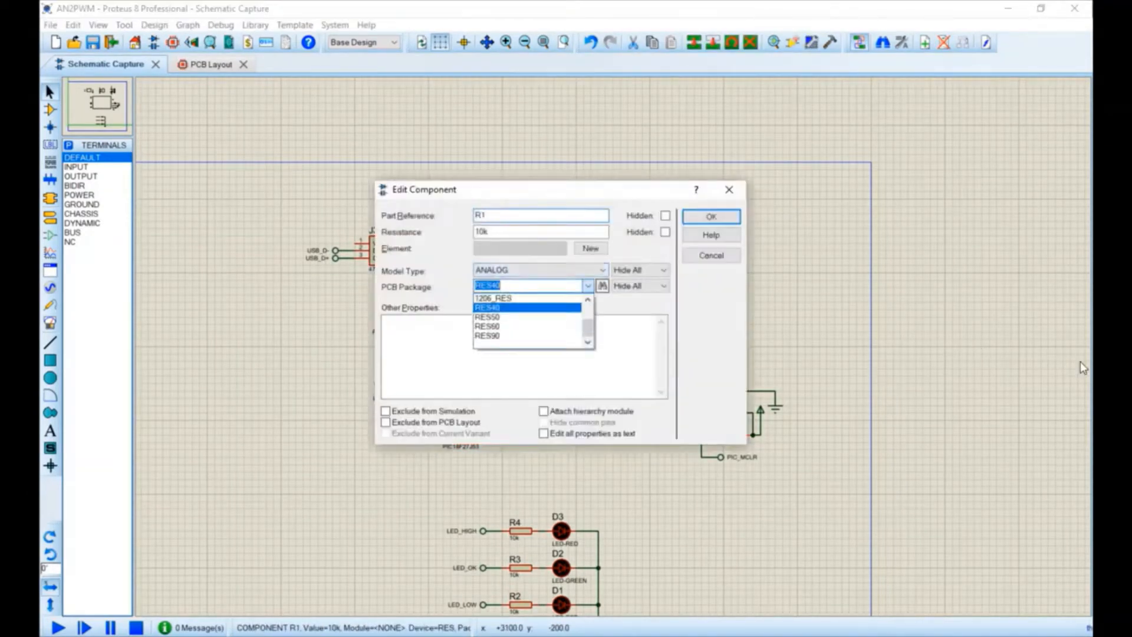
drag(588, 328, 588, 315)
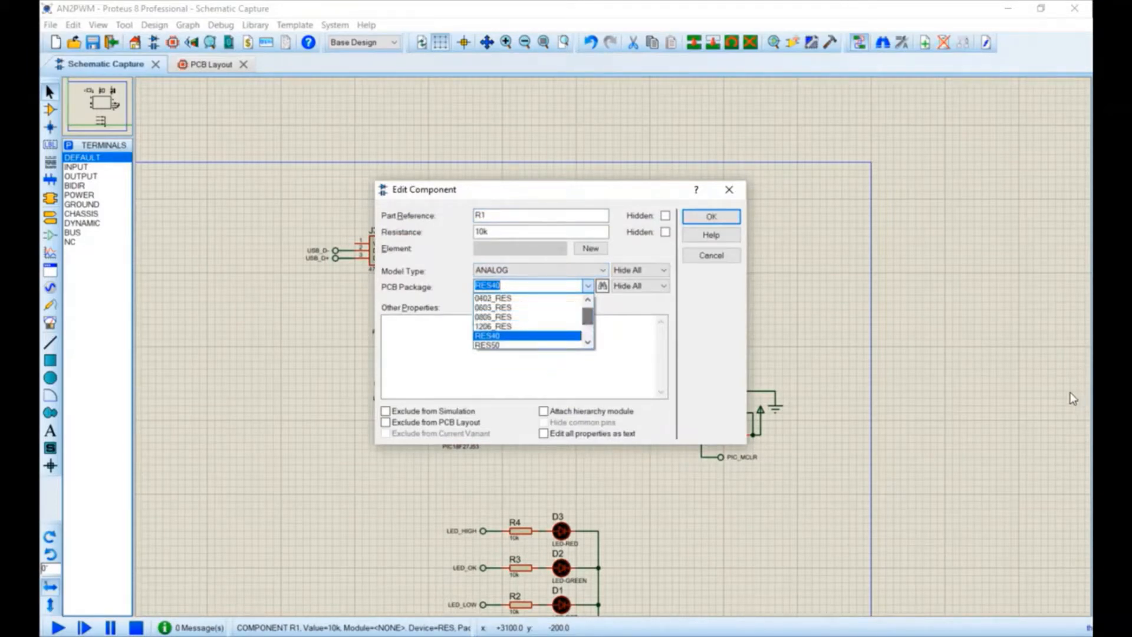
click(537, 308)
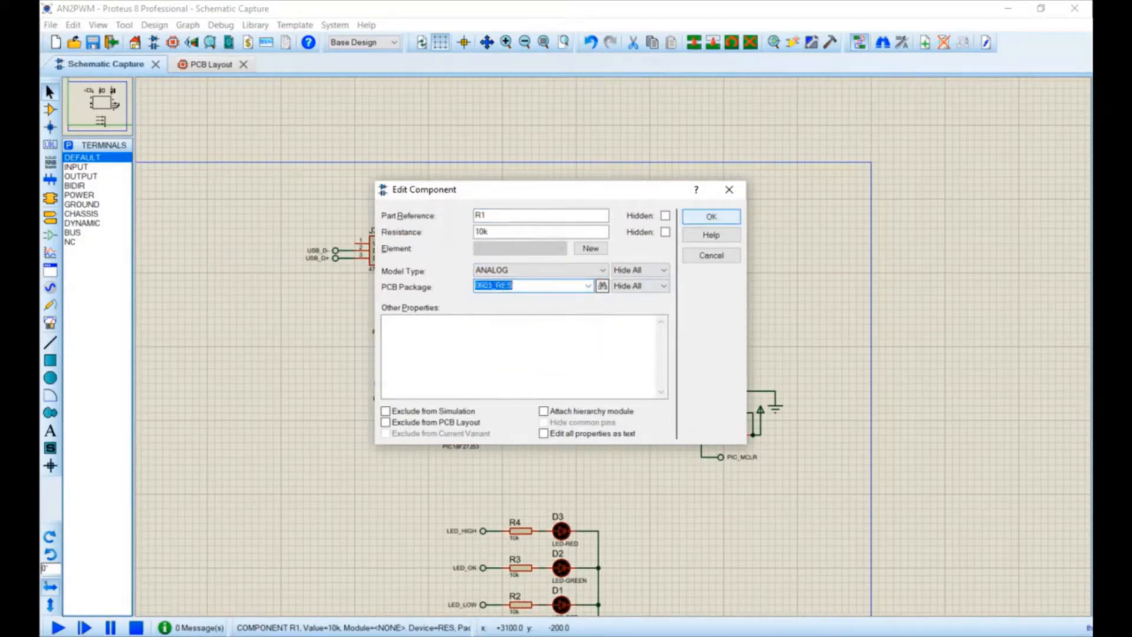
click(711, 216)
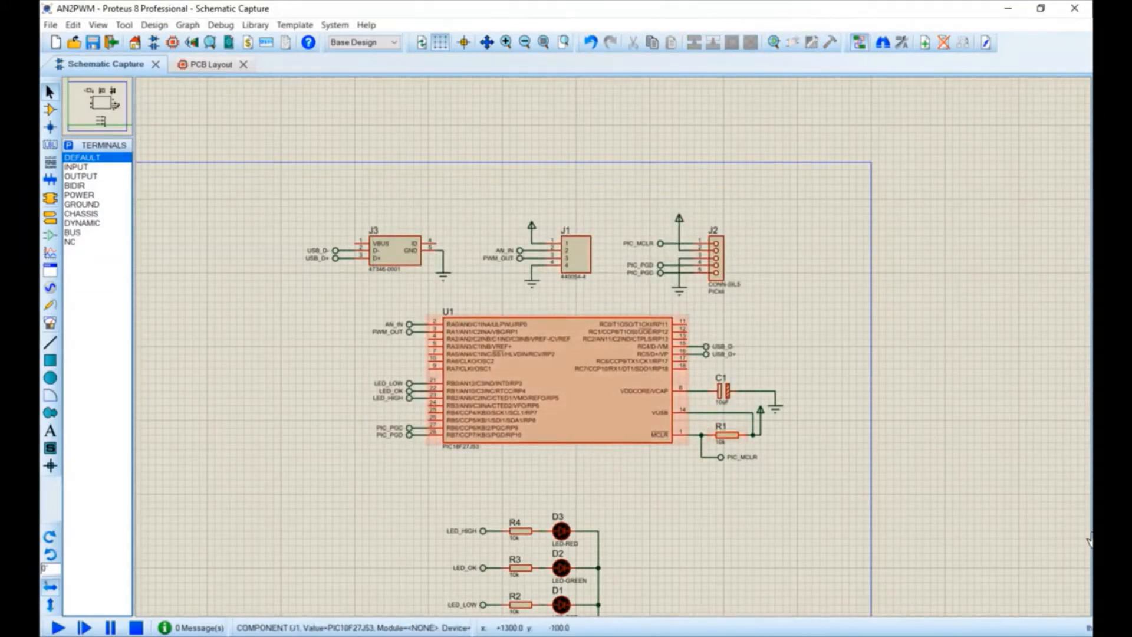
Step: Filter the Design Explorer's parts by Resistors (R) and copy R1's 0603_RES package to R2, R3 and R4
scroll(614, 346, down, 1)
scroll(609, 432, up, 2)
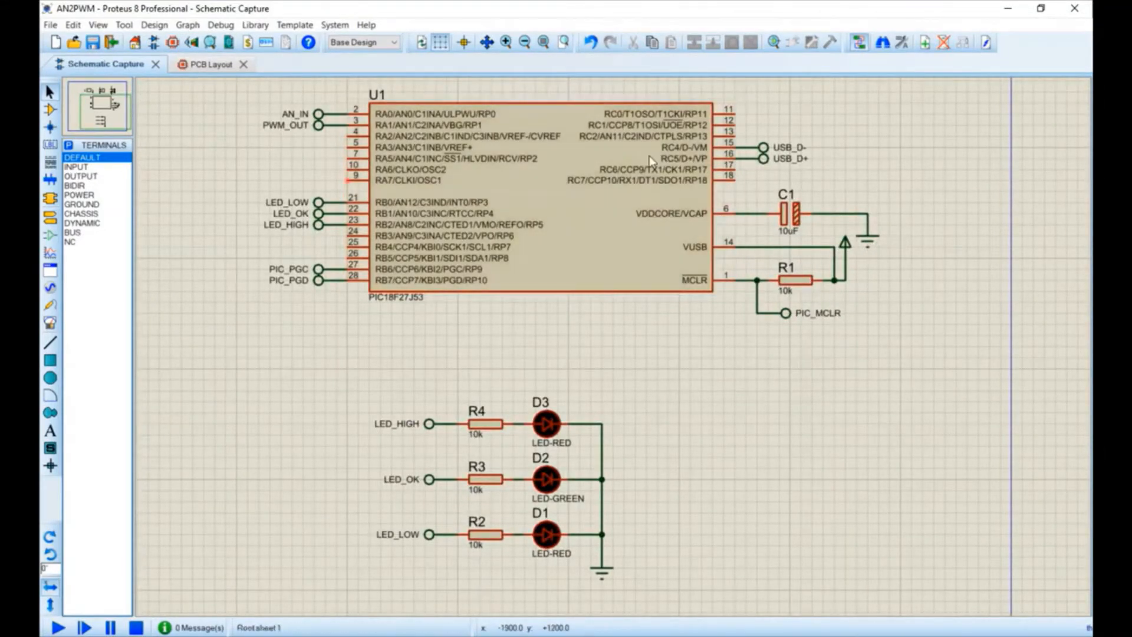
click(229, 42)
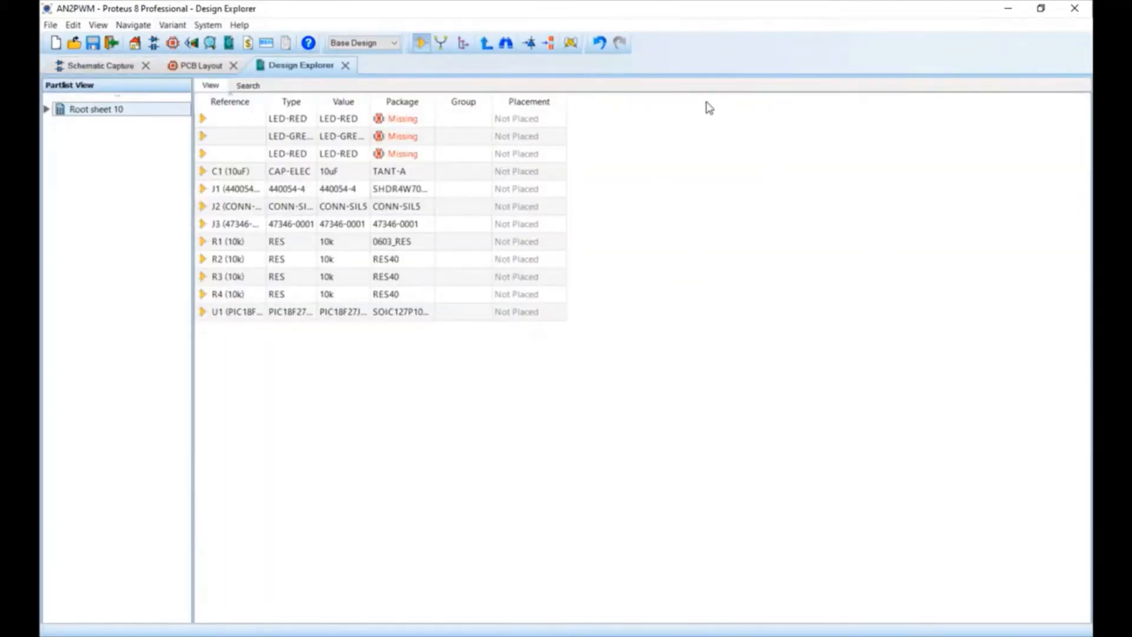
click(248, 86)
click(535, 140)
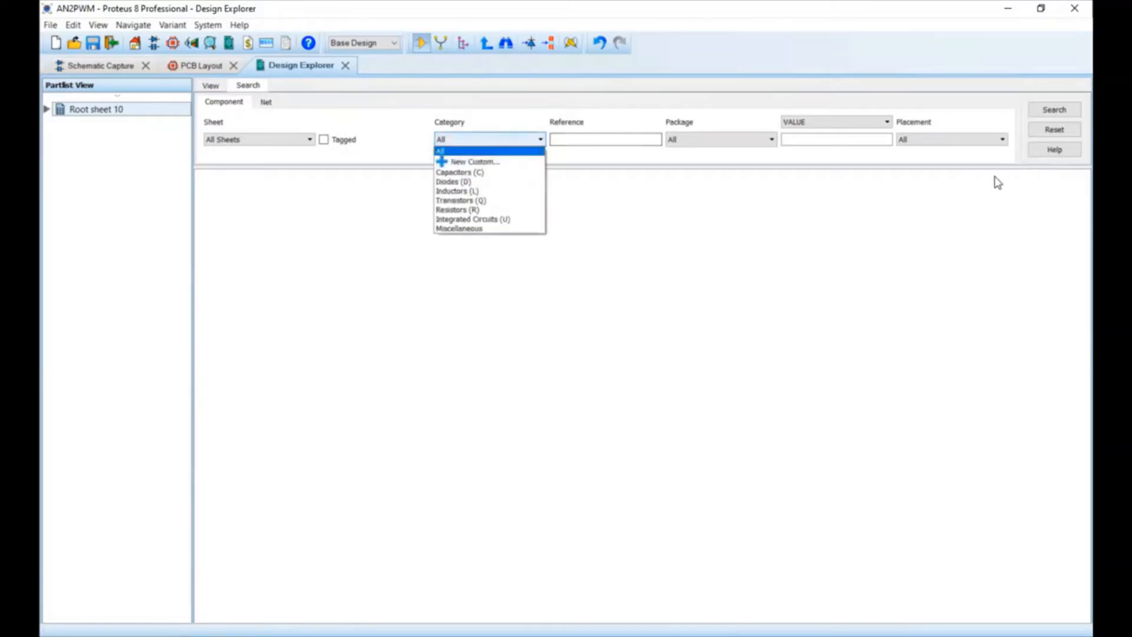
click(489, 209)
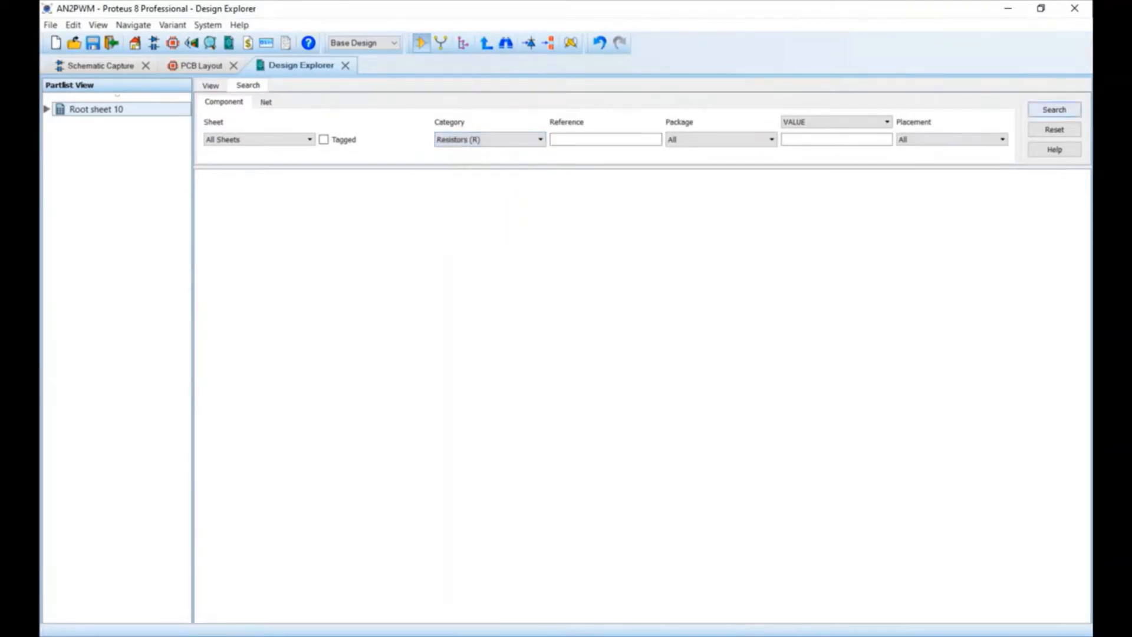
click(1054, 110)
click(423, 195)
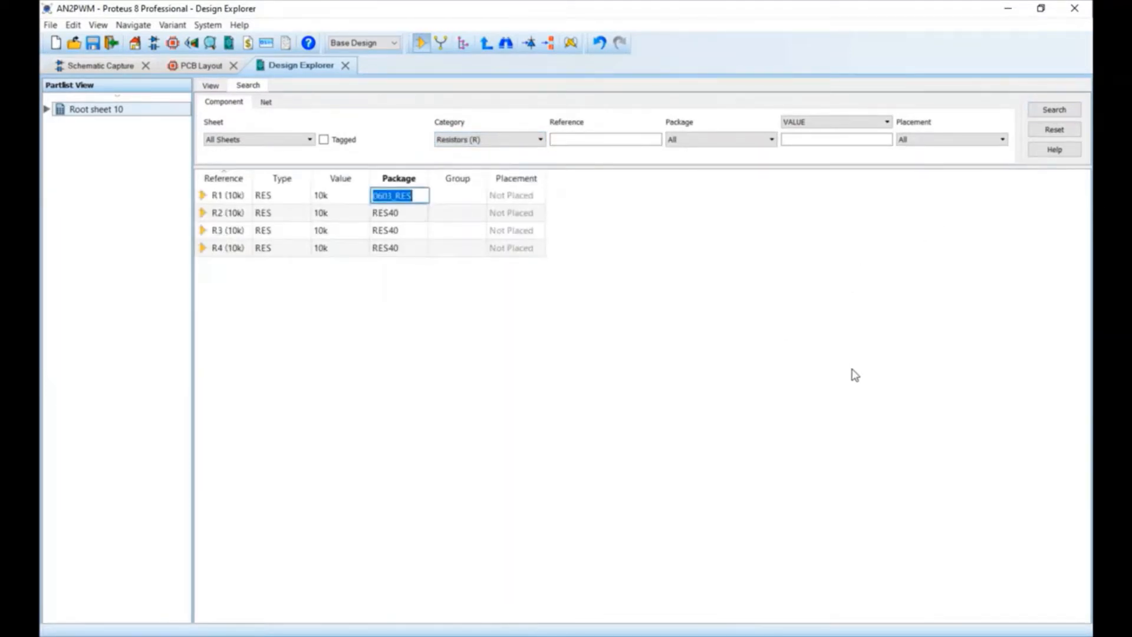
click(434, 312)
mouse_move(424, 196)
mouse_down()
mouse_move(399, 213)
mouse_move(401, 249)
mouse_up()
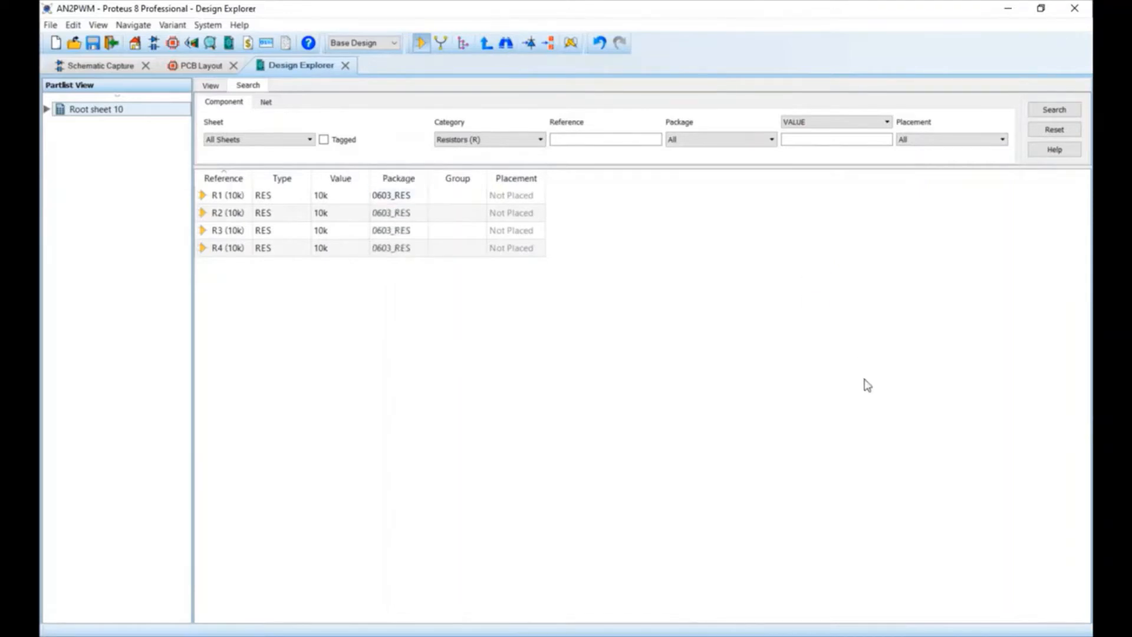
Step: Set the value of resistor R2 to 1k and copy it to R3 and R4
click(342, 212)
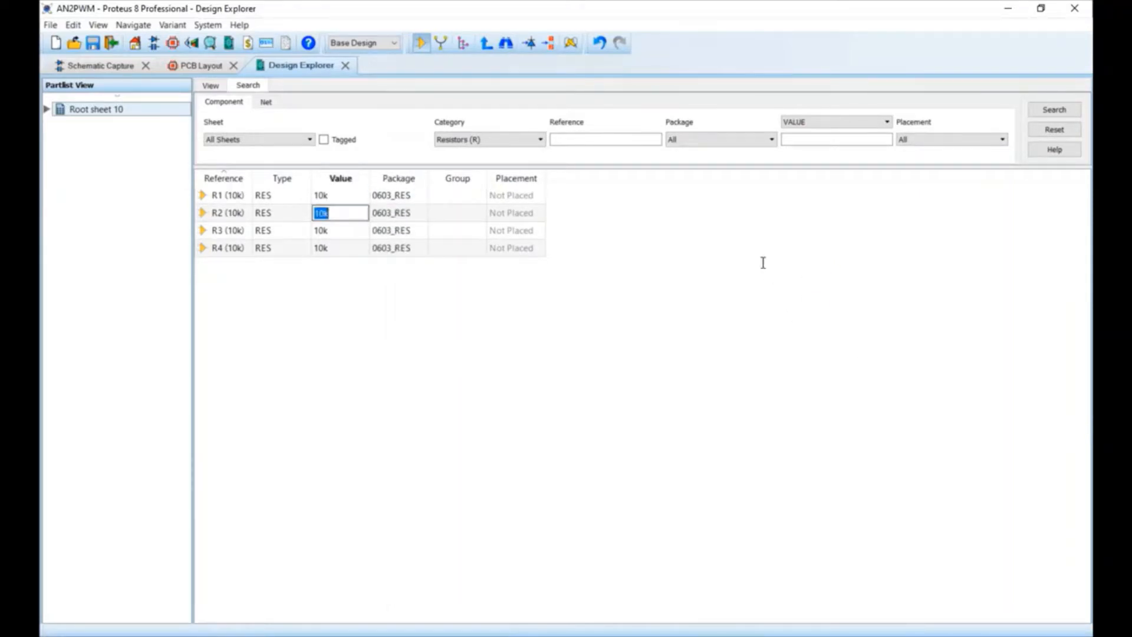
drag(319, 213, 324, 214)
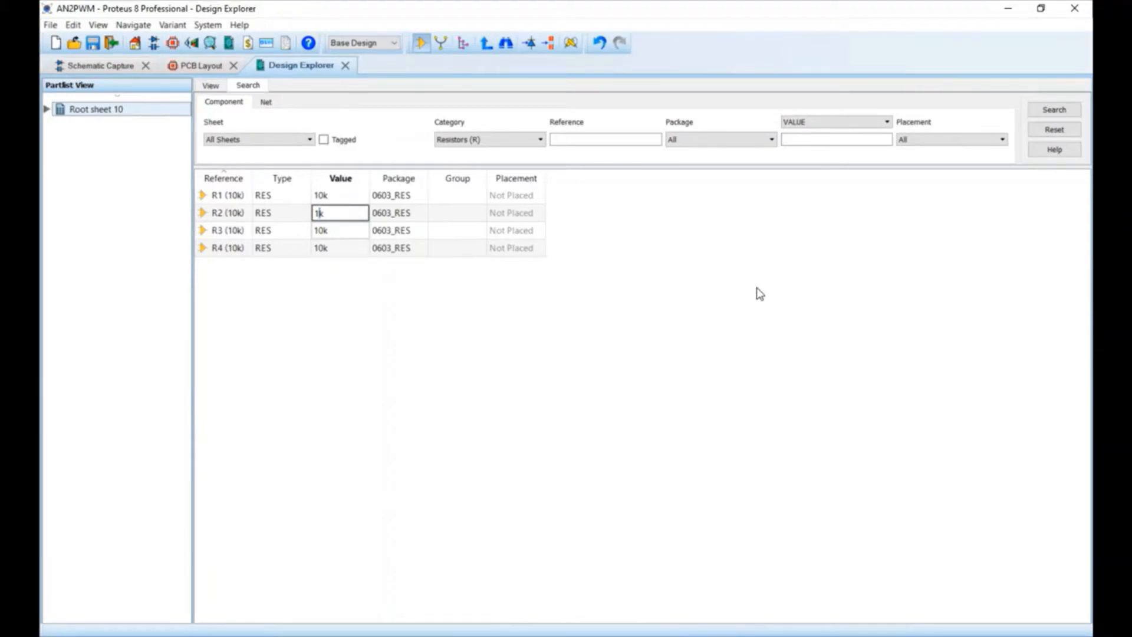
key(Return)
click(766, 344)
drag(342, 213, 342, 249)
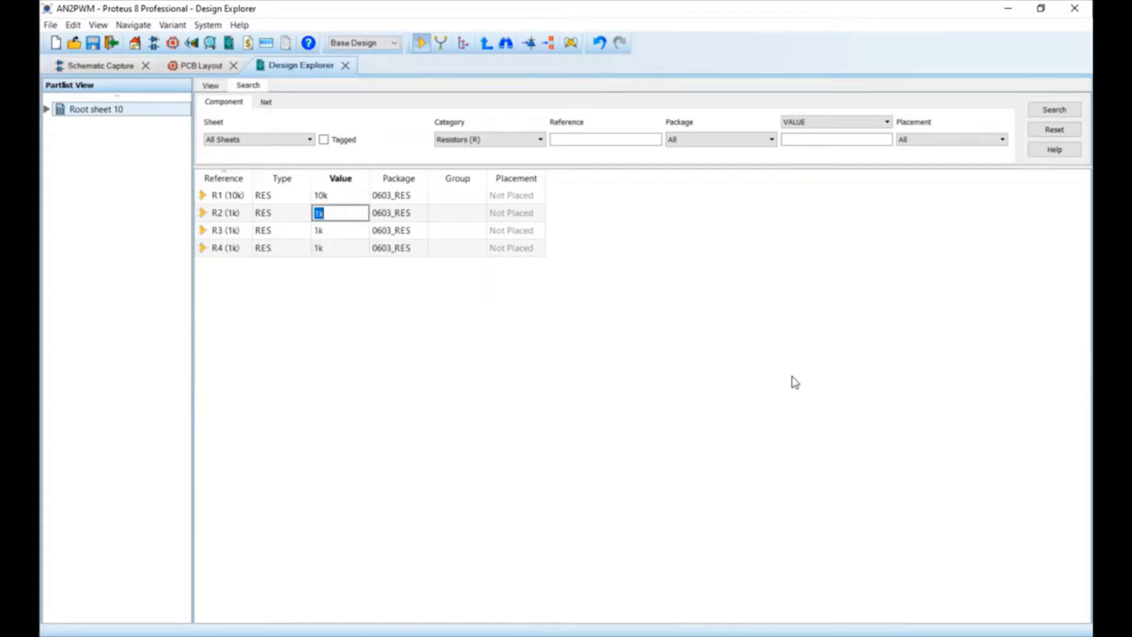
click(793, 389)
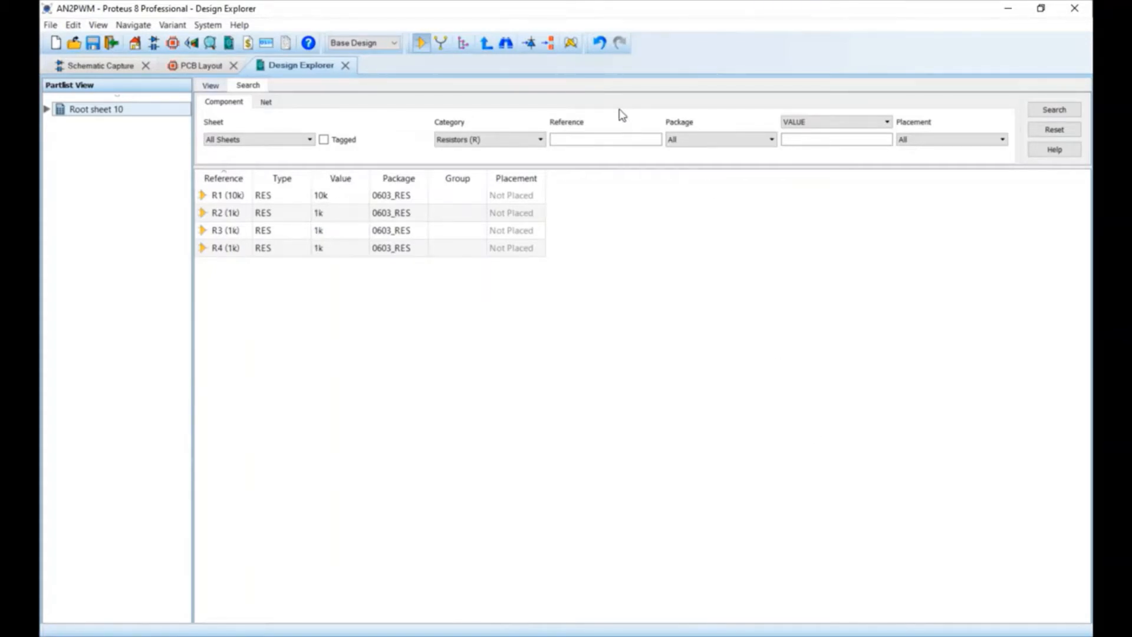
Step: Return to the schematic and assign the LED package from the package library to diode D3, searching for "led"
click(210, 86)
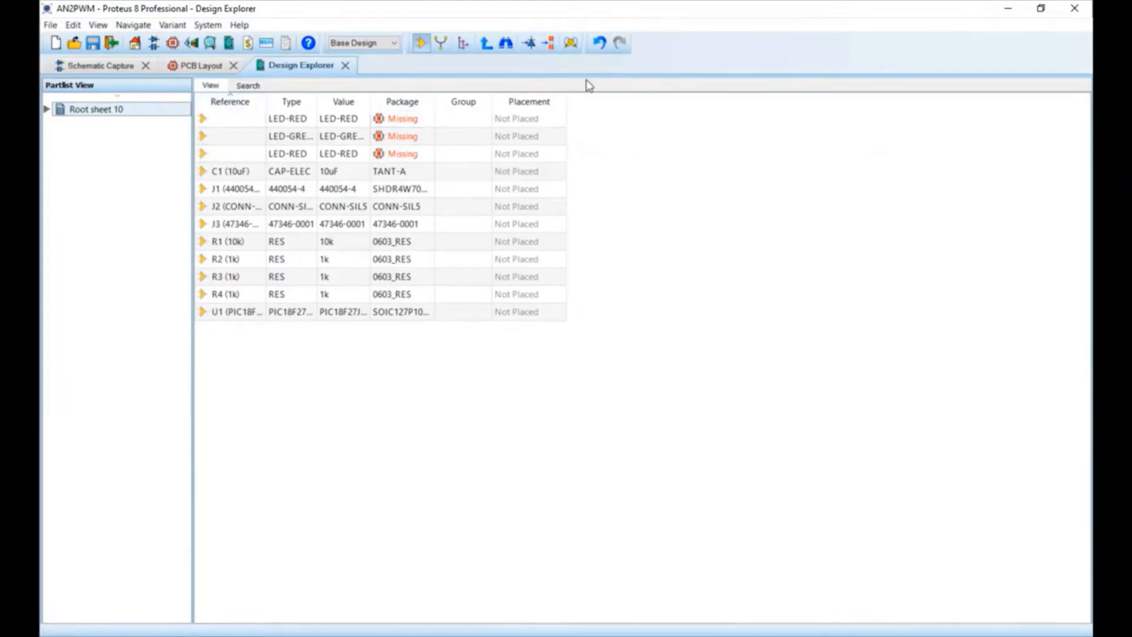
click(202, 66)
click(105, 64)
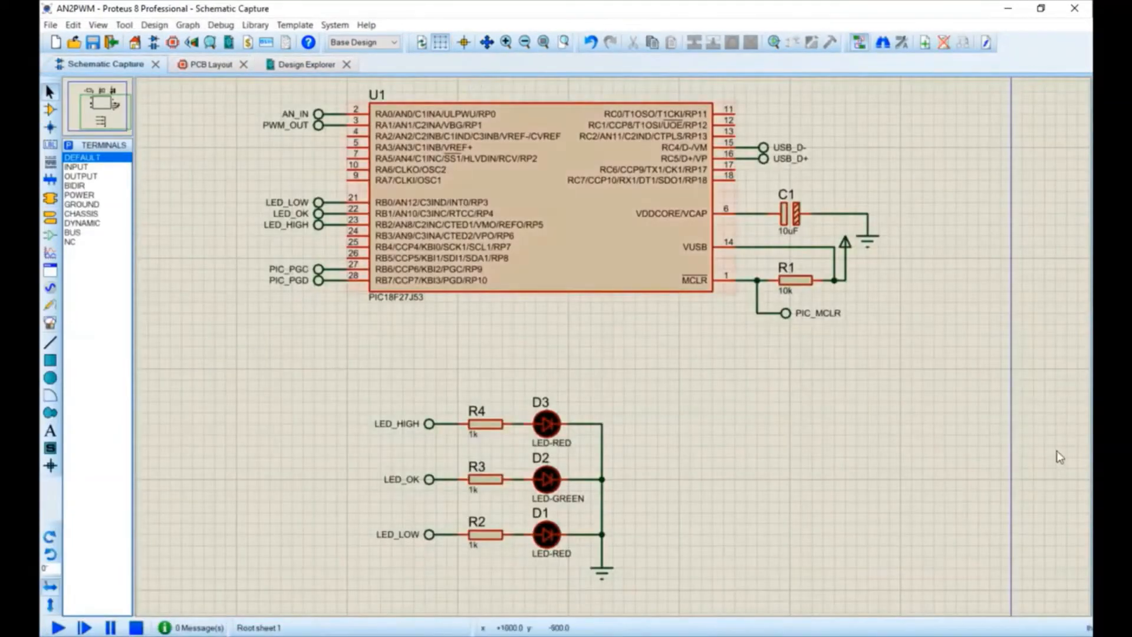
double_click(547, 424)
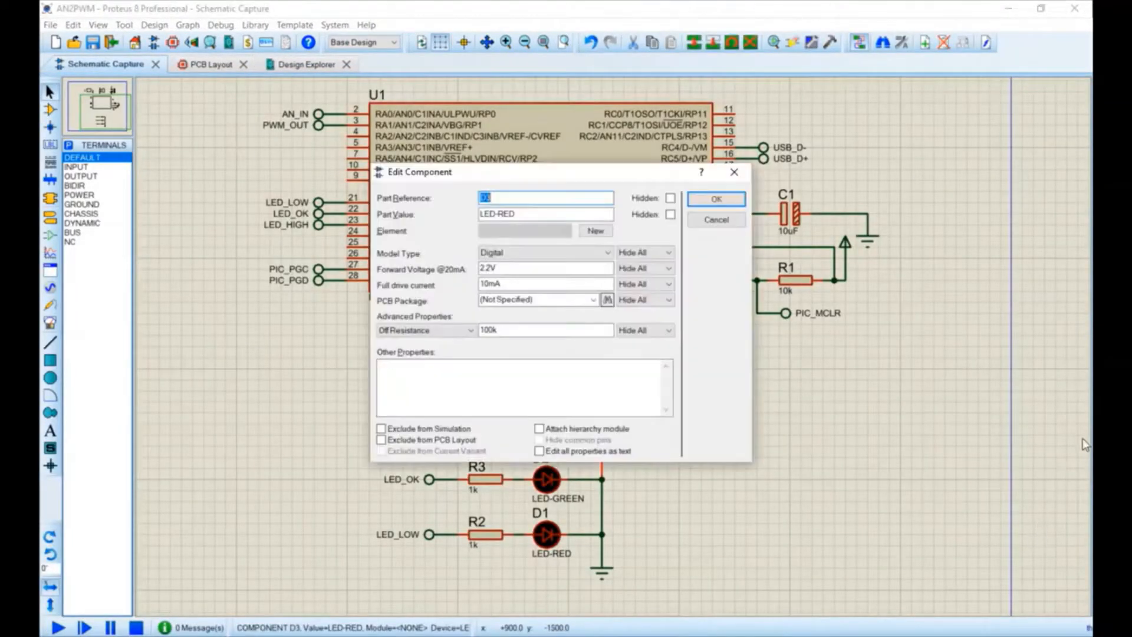
click(607, 300)
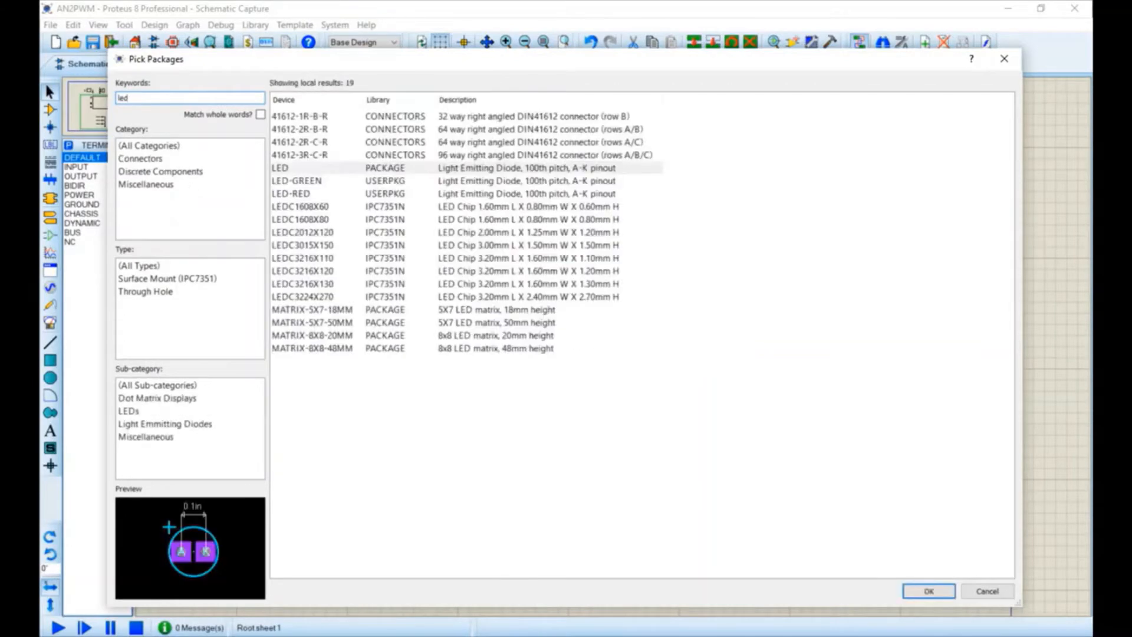
click(709, 208)
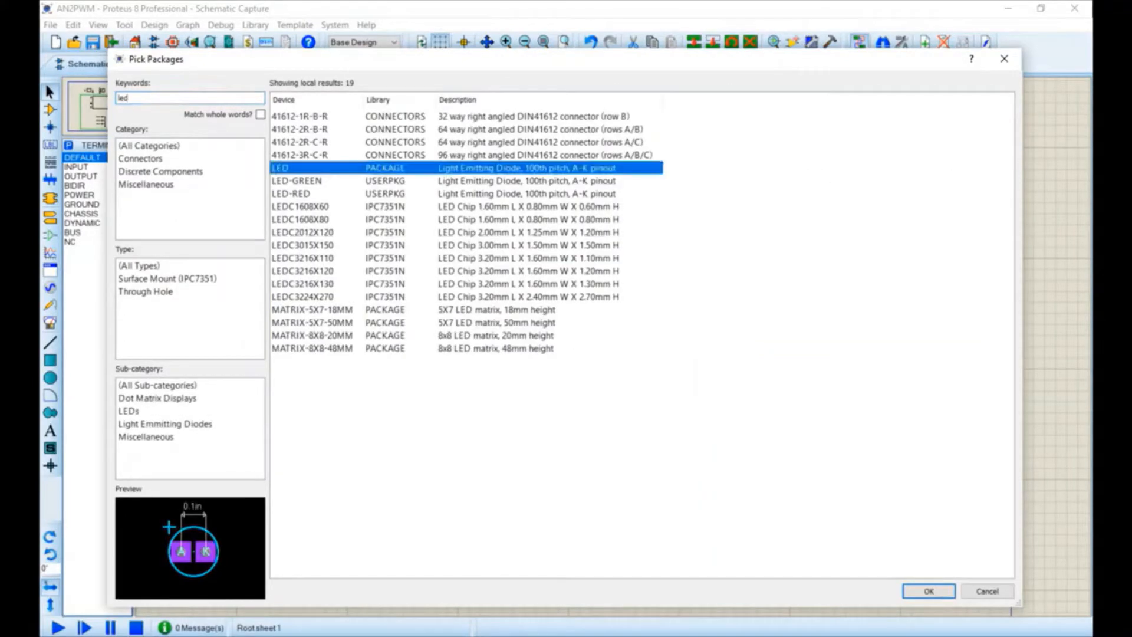
click(929, 591)
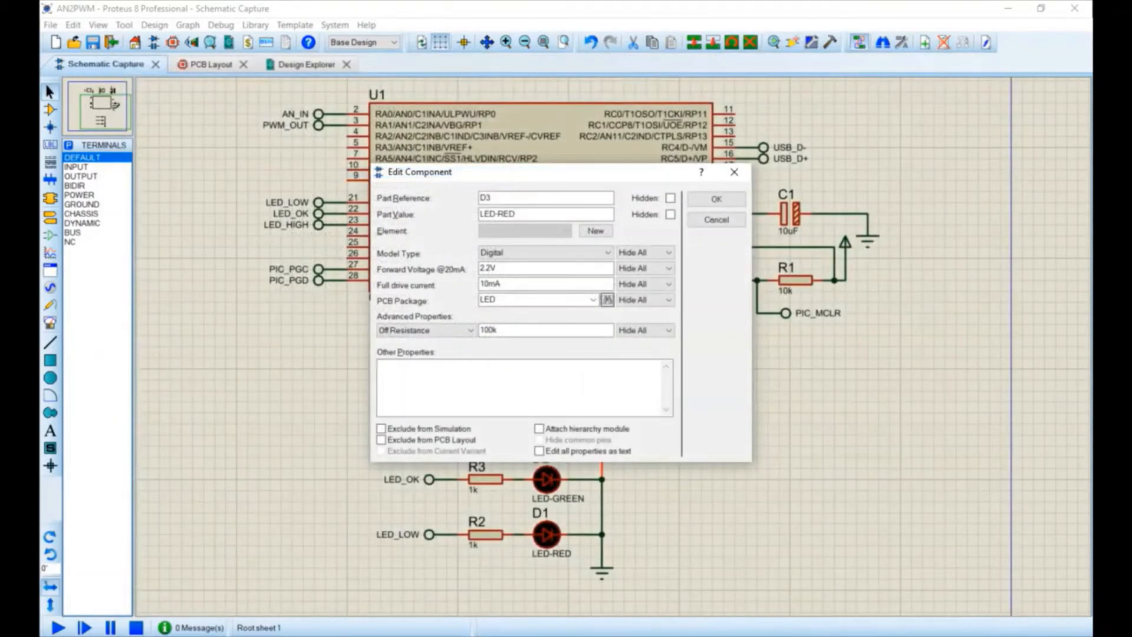
click(716, 199)
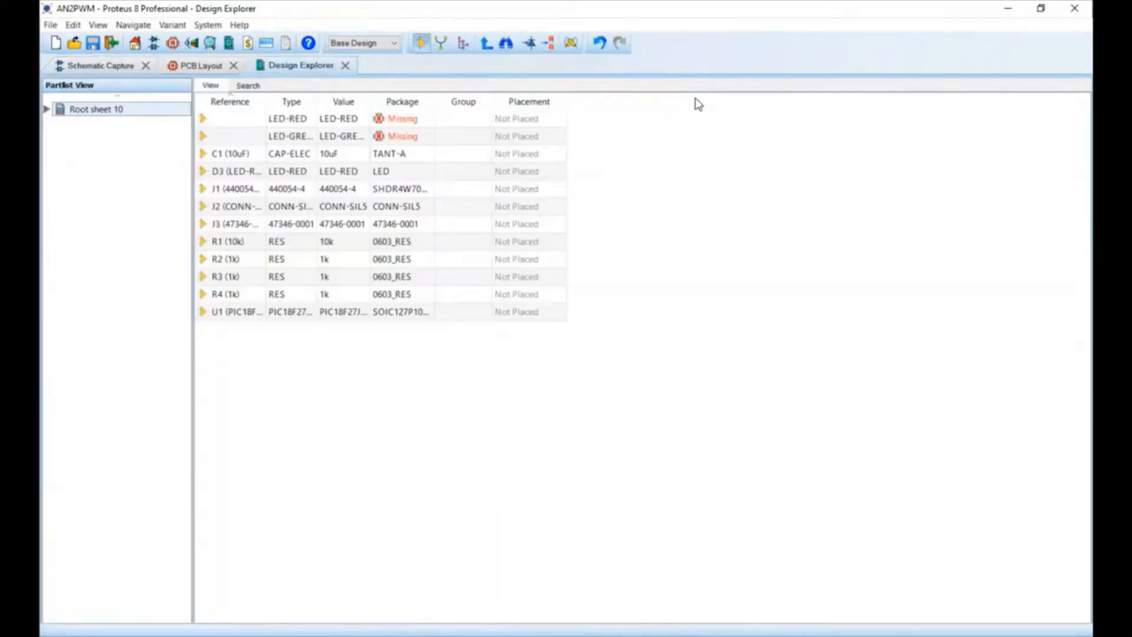
Step: Filter the Design Explorer's parts by Diodes (D) and copy D3's LED package to the two diodes missing one
key(ctrl+f)
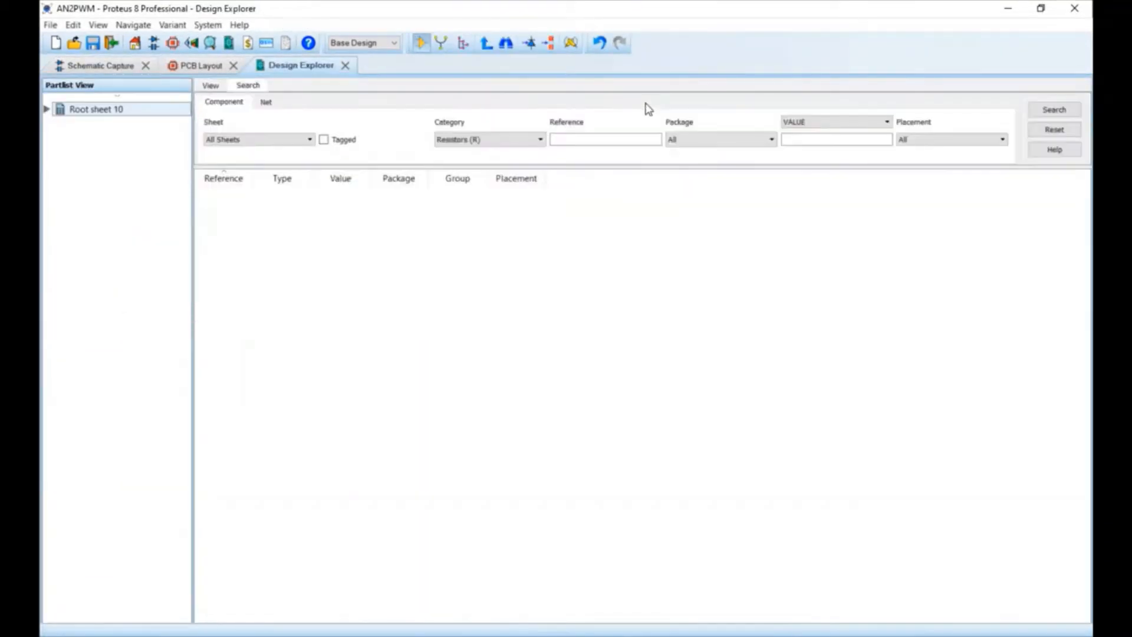
click(512, 140)
click(486, 183)
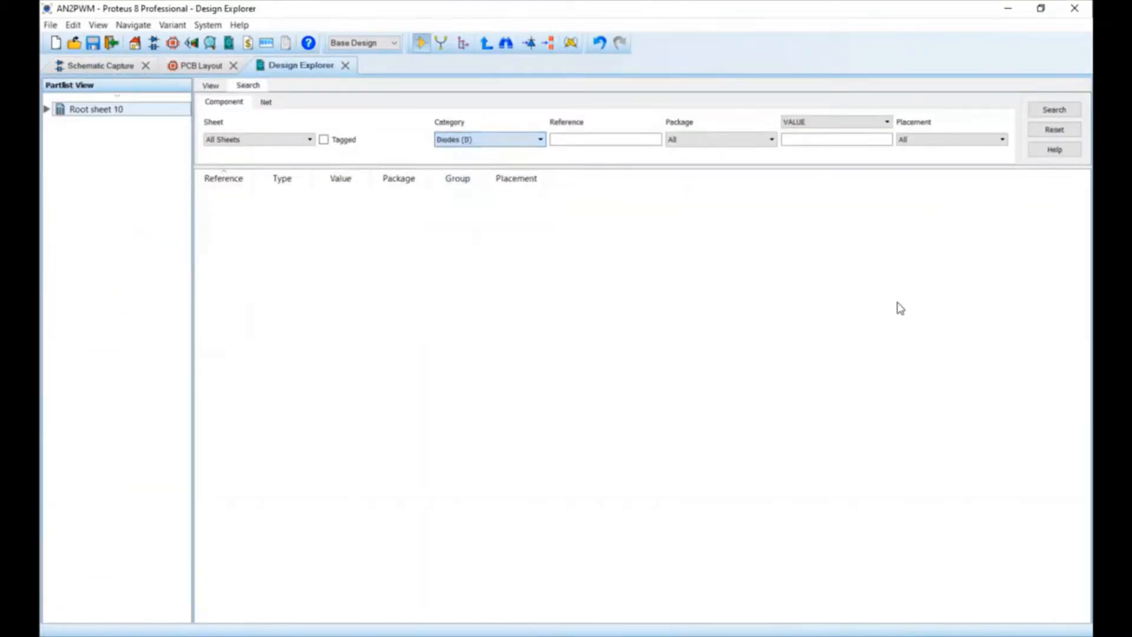
click(1055, 110)
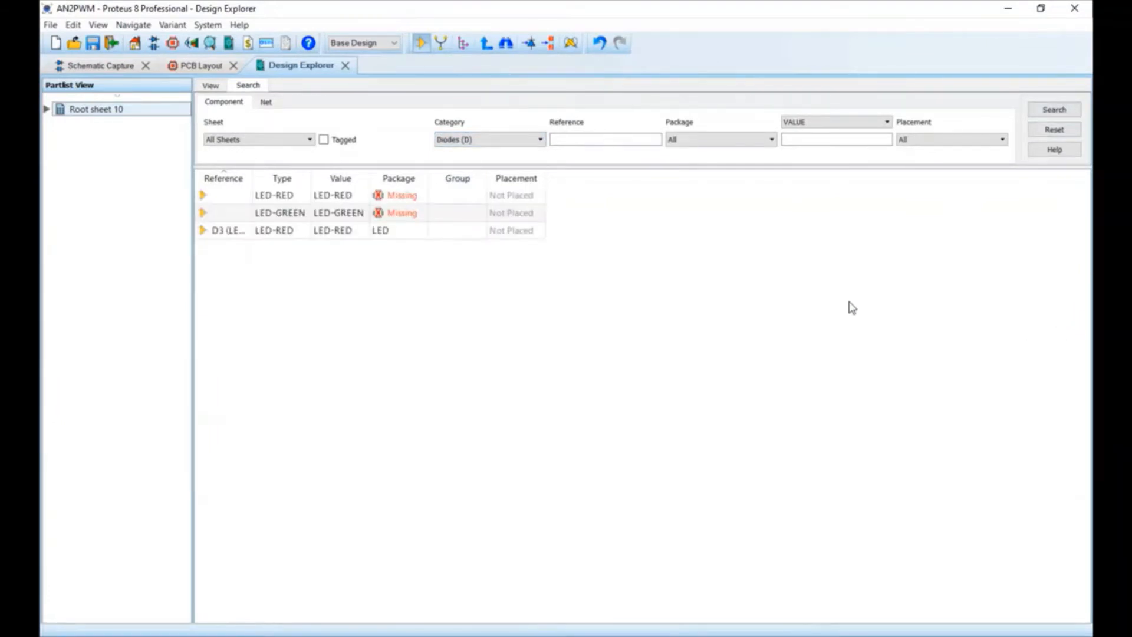
click(398, 231)
click(401, 258)
drag(398, 231, 398, 195)
click(876, 333)
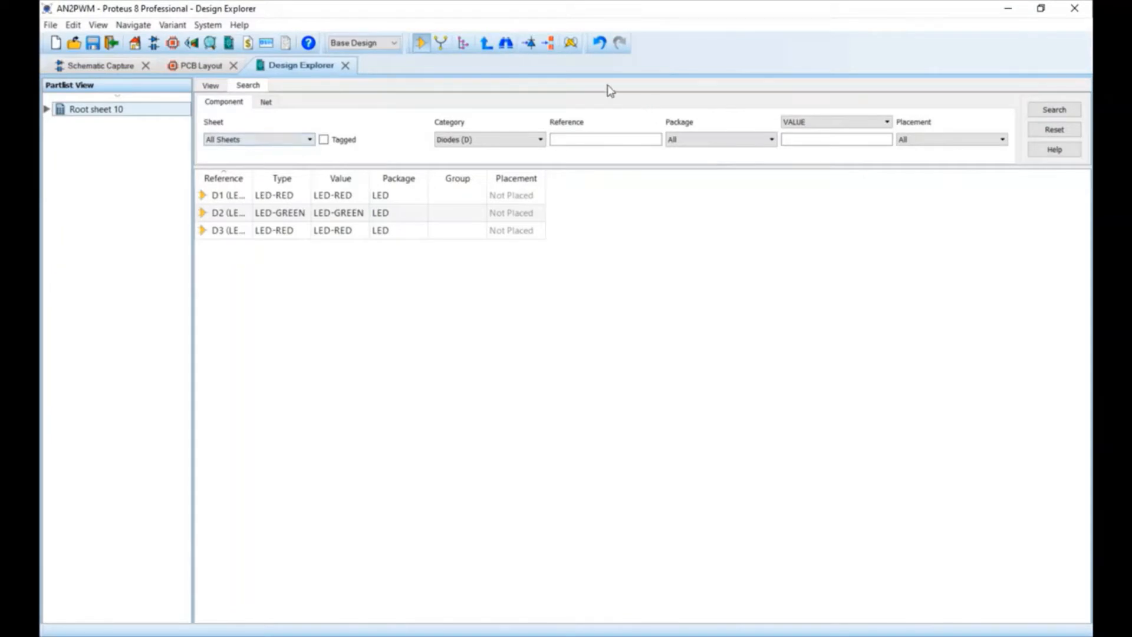
Step: Draw a 40 by 47.5 mm rectangular board outline on the Board Edge layer of the PCB layout, starting at the origin
click(201, 66)
click(101, 66)
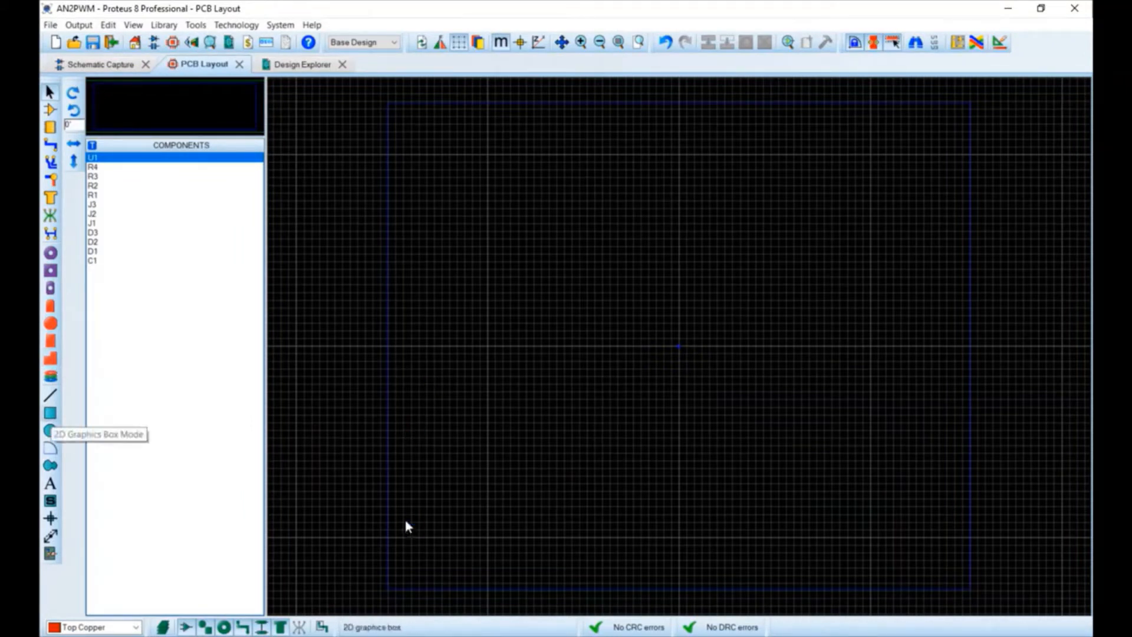
click(50, 413)
click(136, 627)
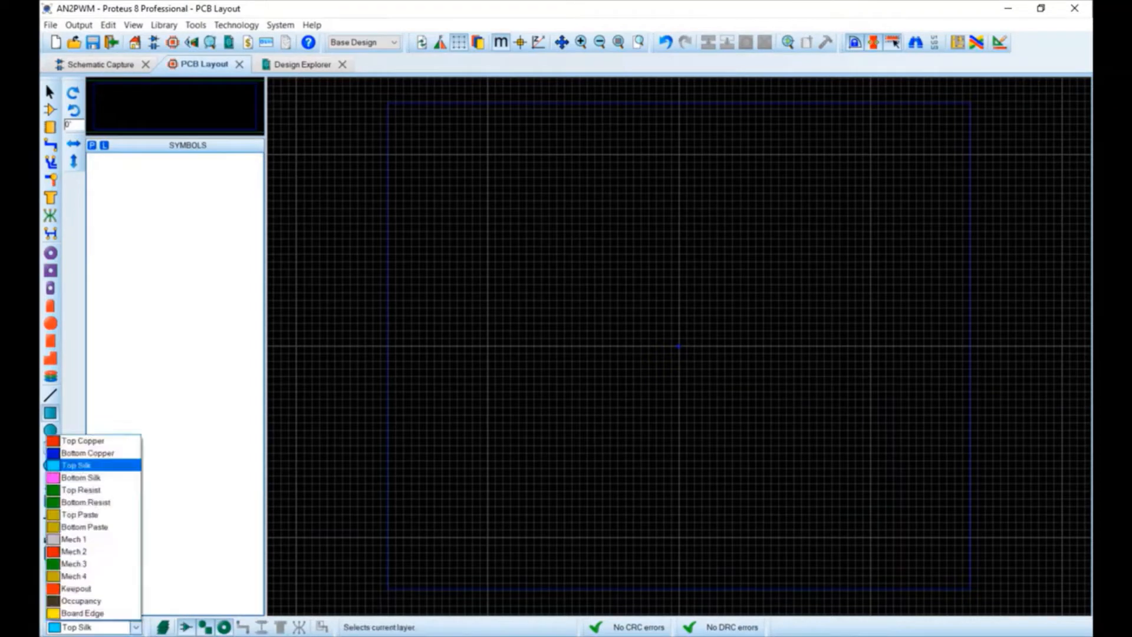
click(83, 613)
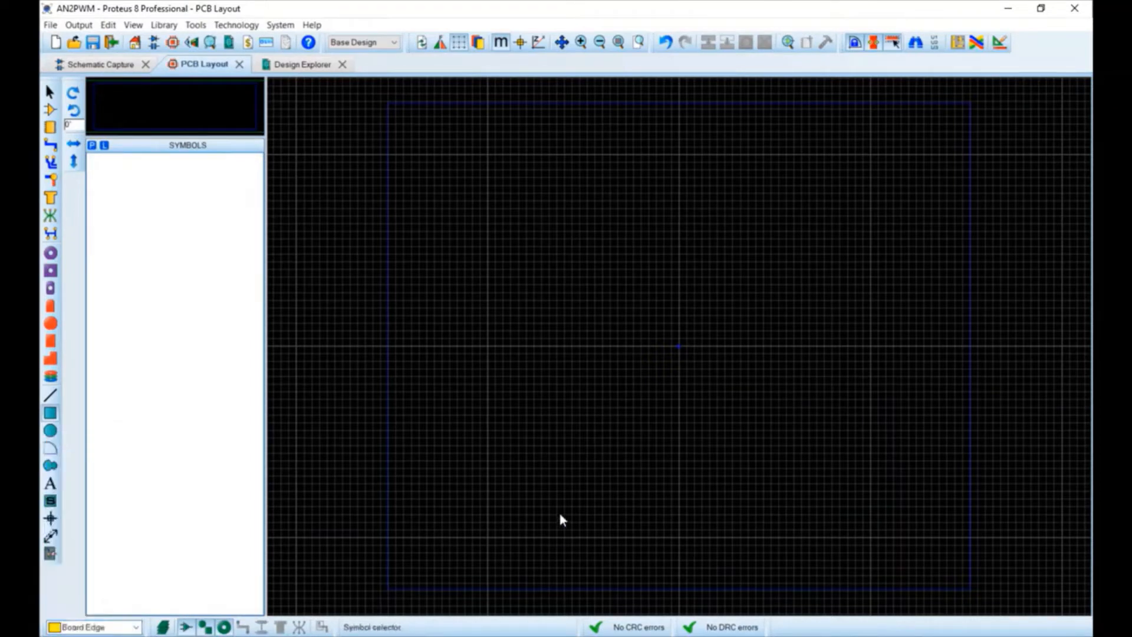
scroll(808, 267, up, 2)
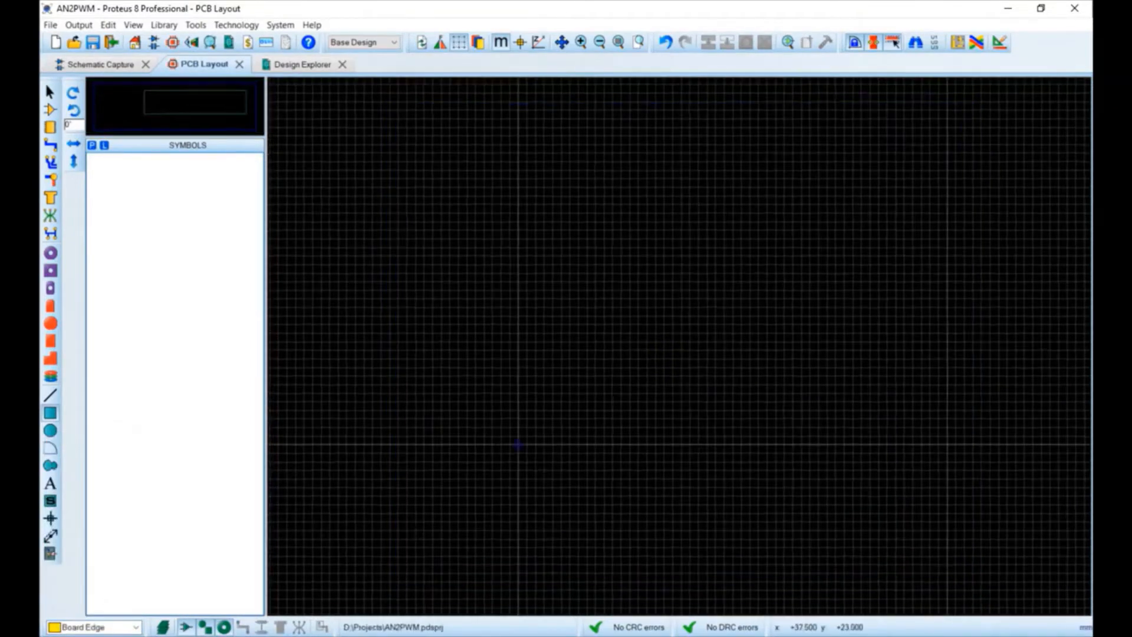
click(990, 551)
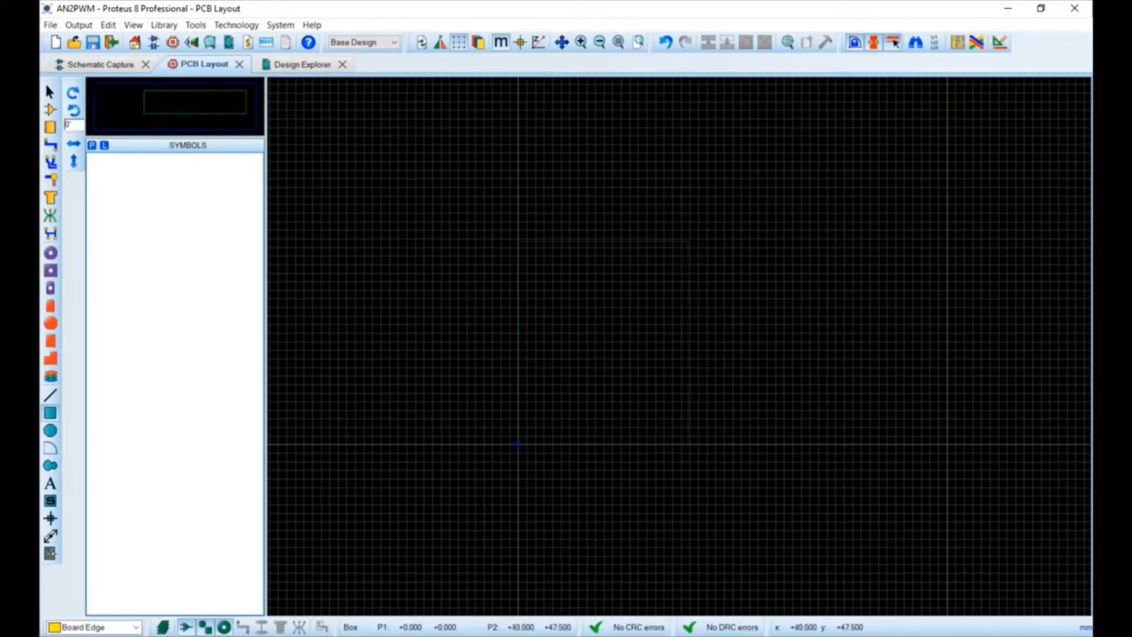
click(689, 241)
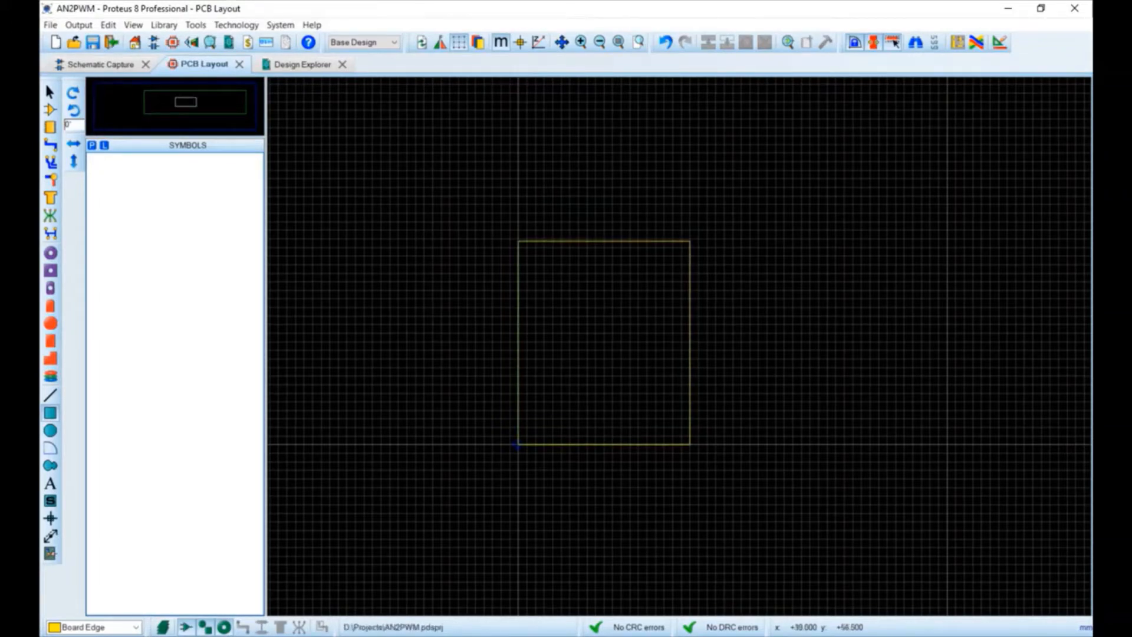
scroll(703, 210, down, 1)
scroll(633, 348, up, 2)
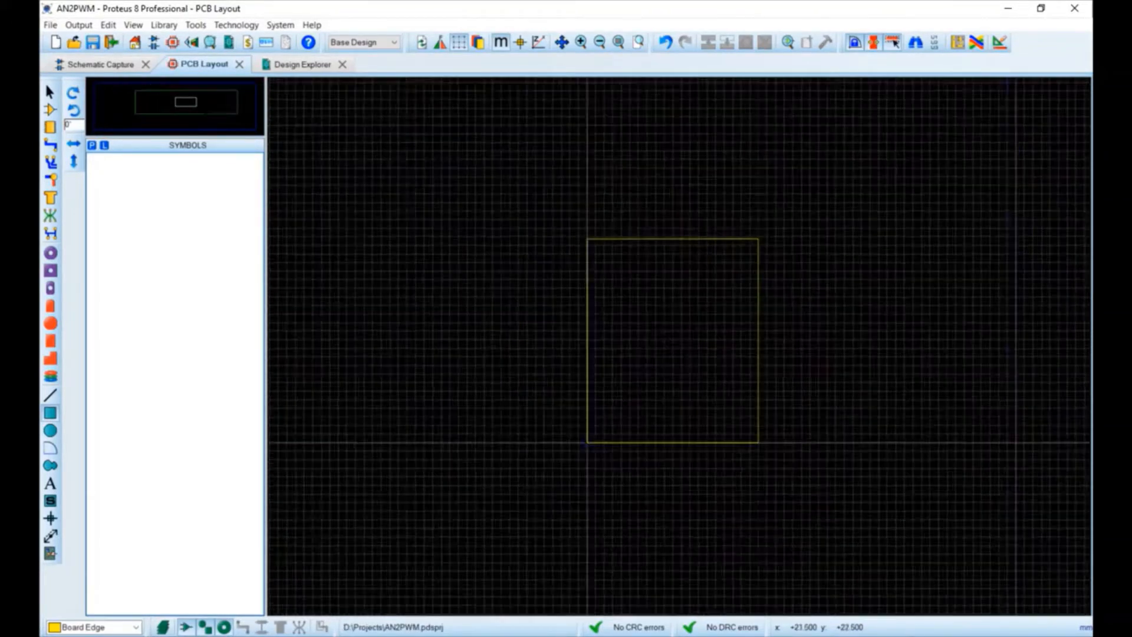
click(196, 25)
key(Up)
key(Up)
key(Up)
key(Up)
key(Up)
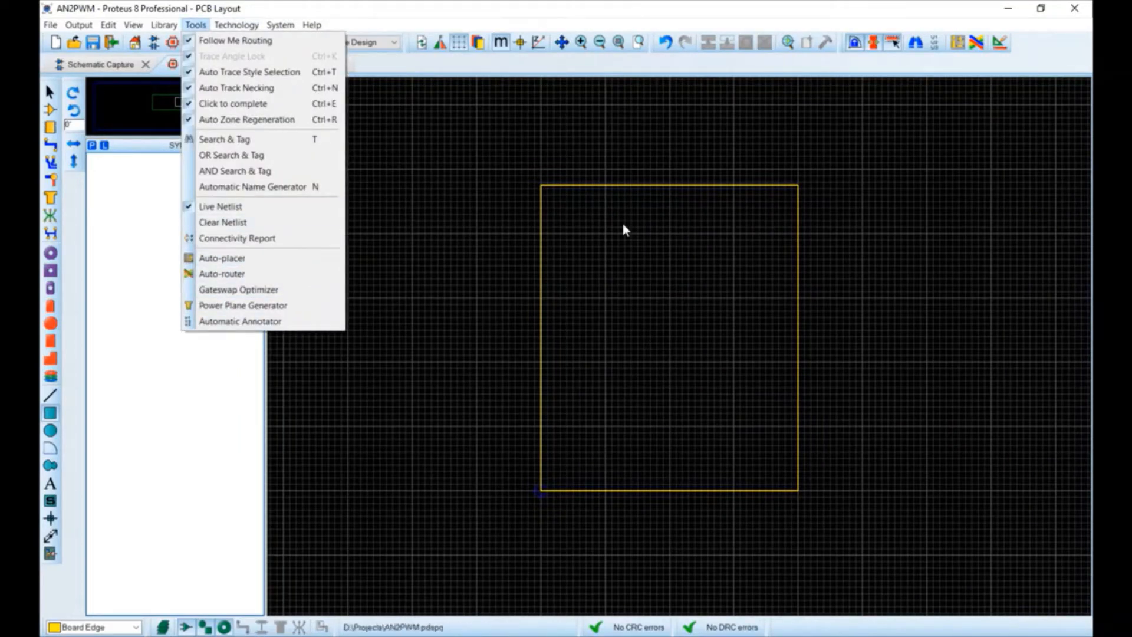
click(196, 25)
Step: Place the SOIC127P1030X265-28 package, rotated -180°, in the upper middle of the board outline
click(50, 128)
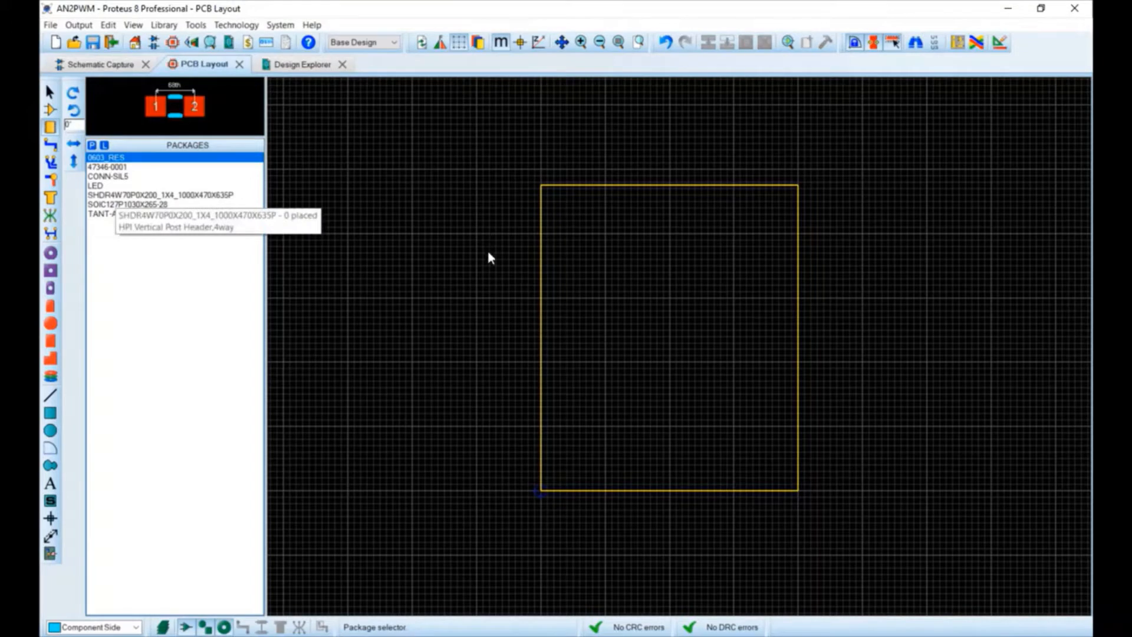
click(127, 204)
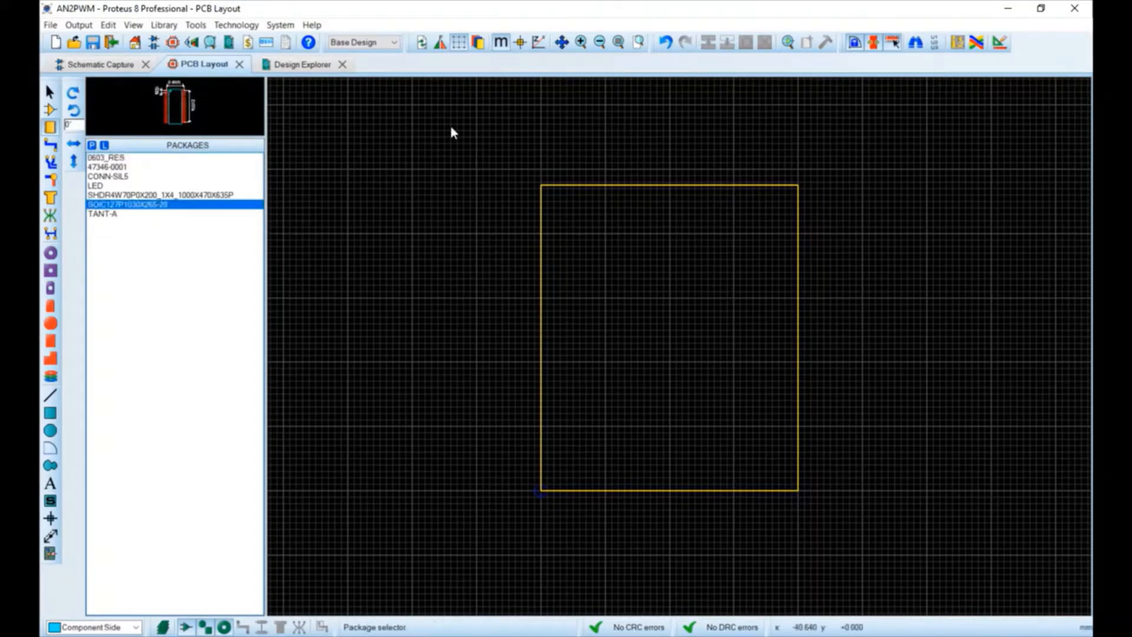
click(73, 110)
click(73, 110)
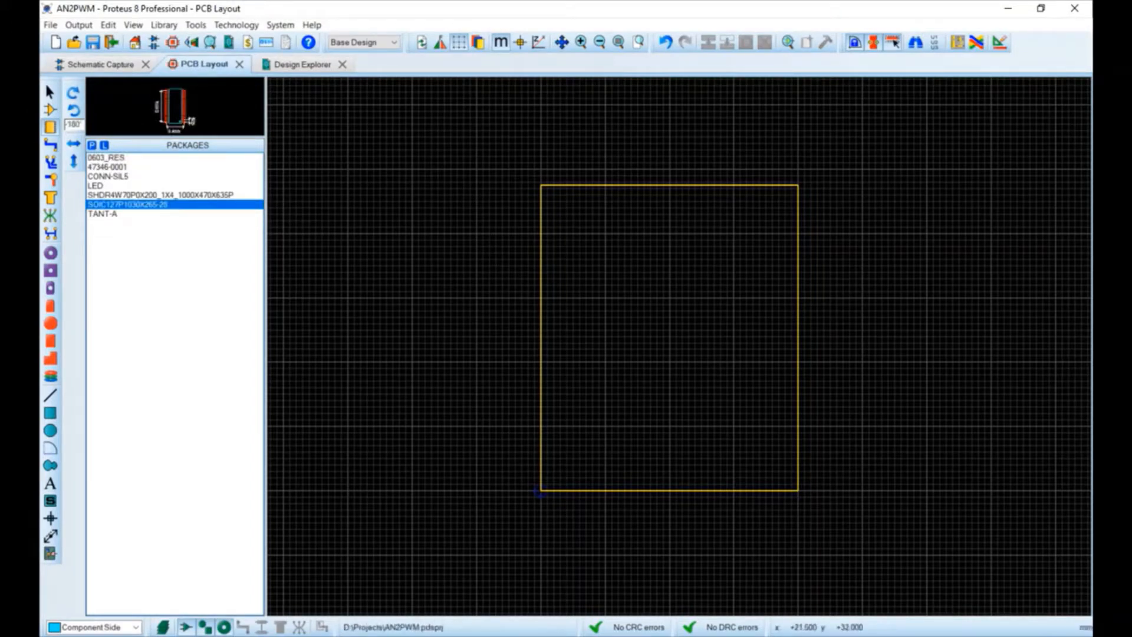
click(678, 285)
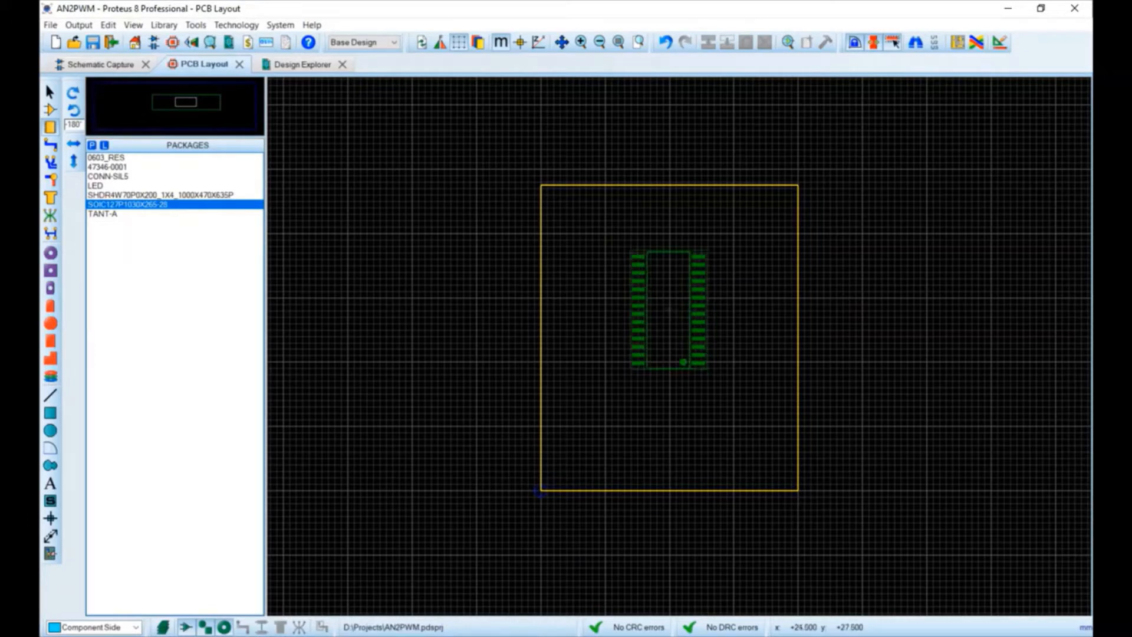
click(668, 310)
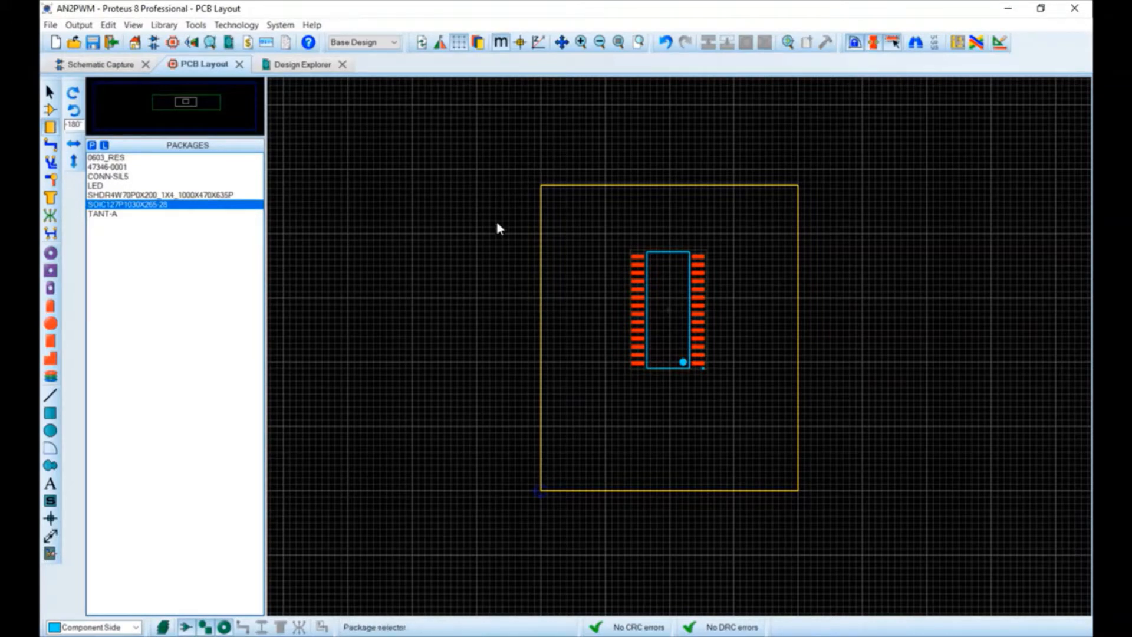
Step: Place the CONN-SIL5 package, rotated 90°, between the board's left edge and the SOIC package
click(122, 177)
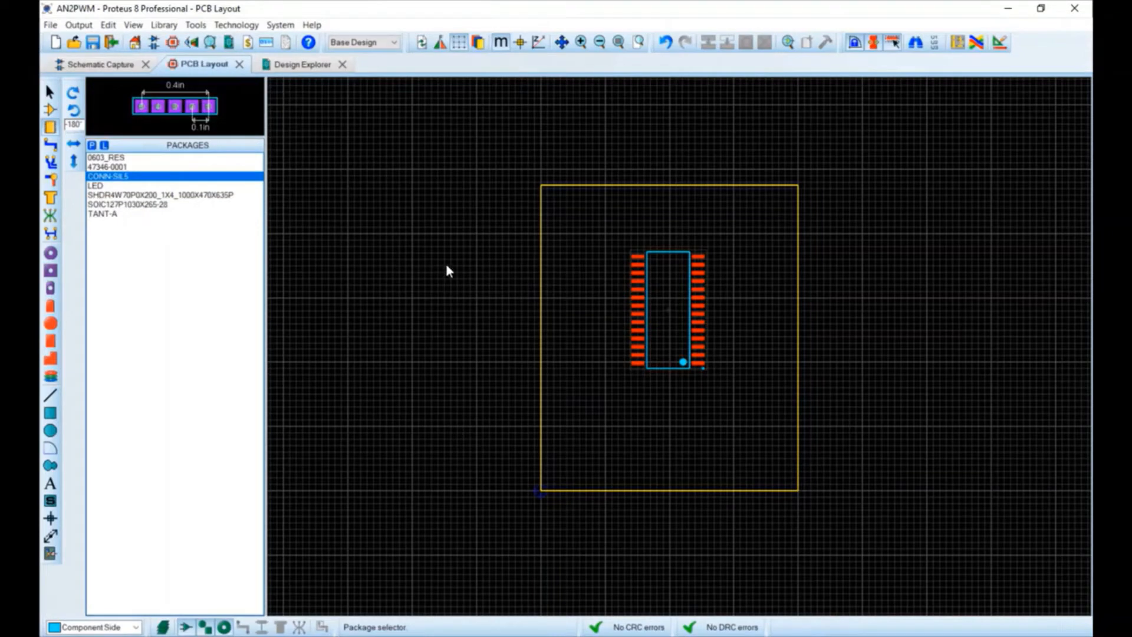
key(KP_Add)
key(KP_Add)
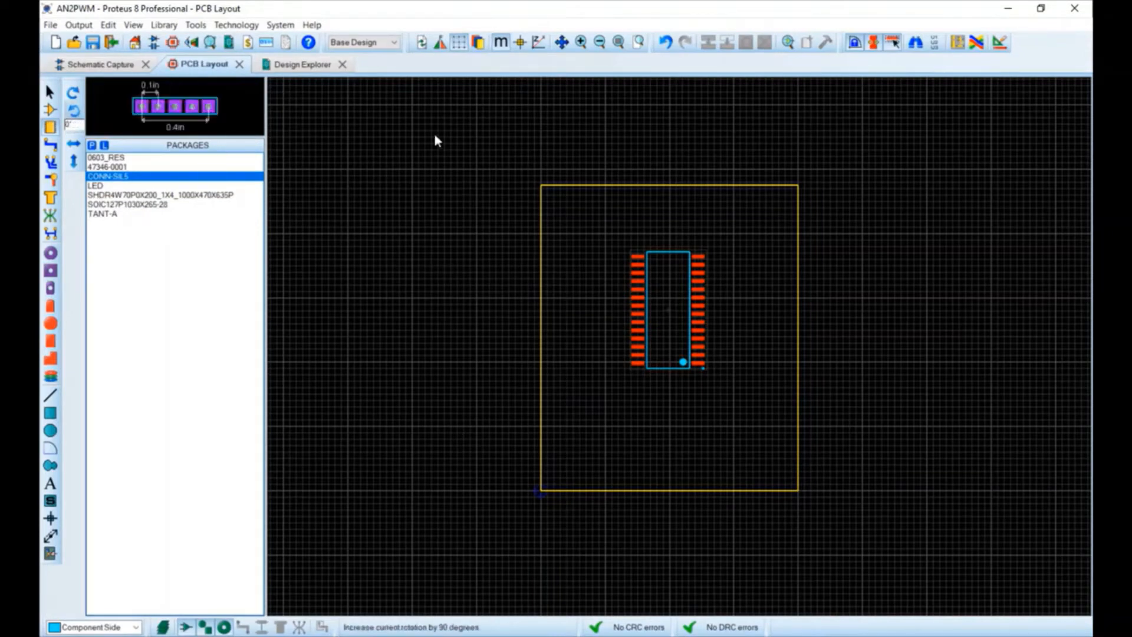
key(KP_Add)
click(579, 230)
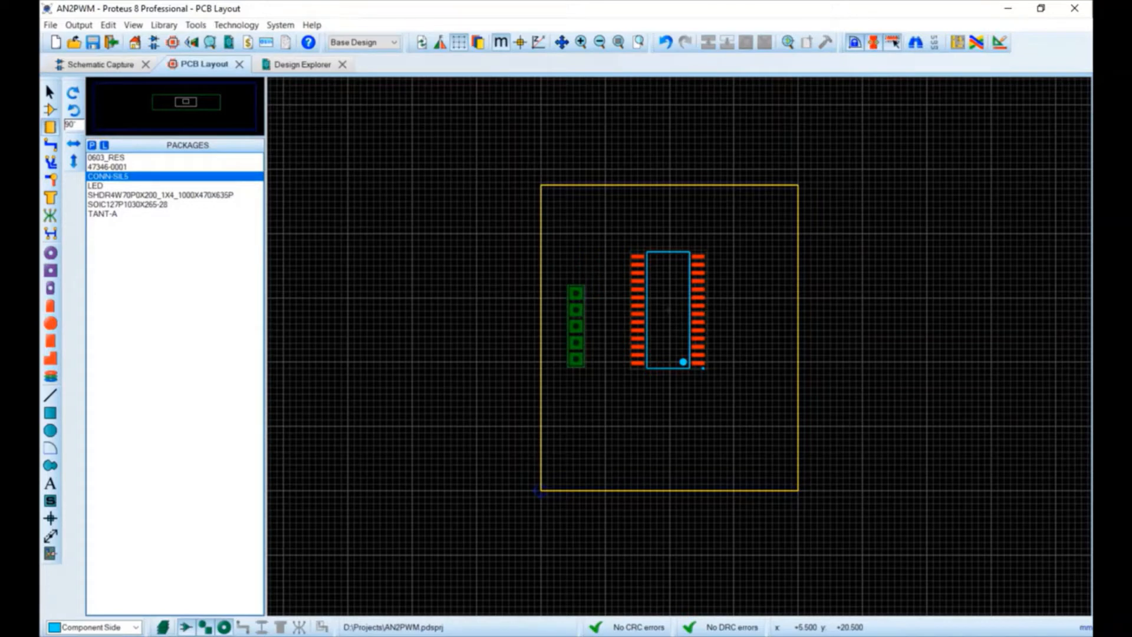
click(576, 325)
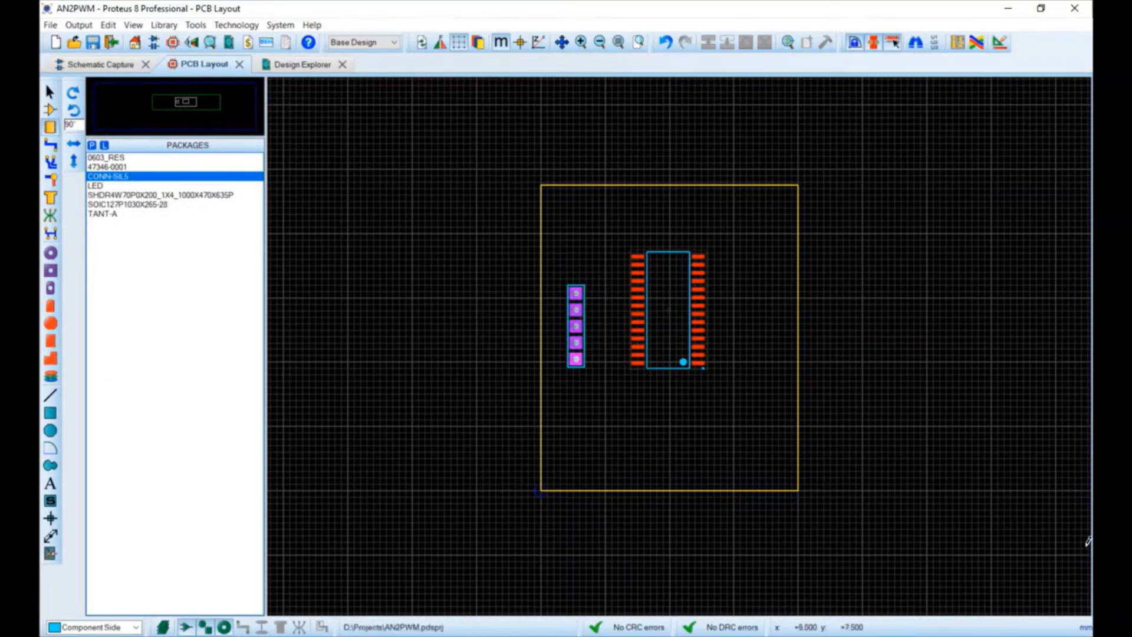
Step: Delete the loose CONN-SIL5 and SOIC packages from the board
scroll(649, 326, up, 1)
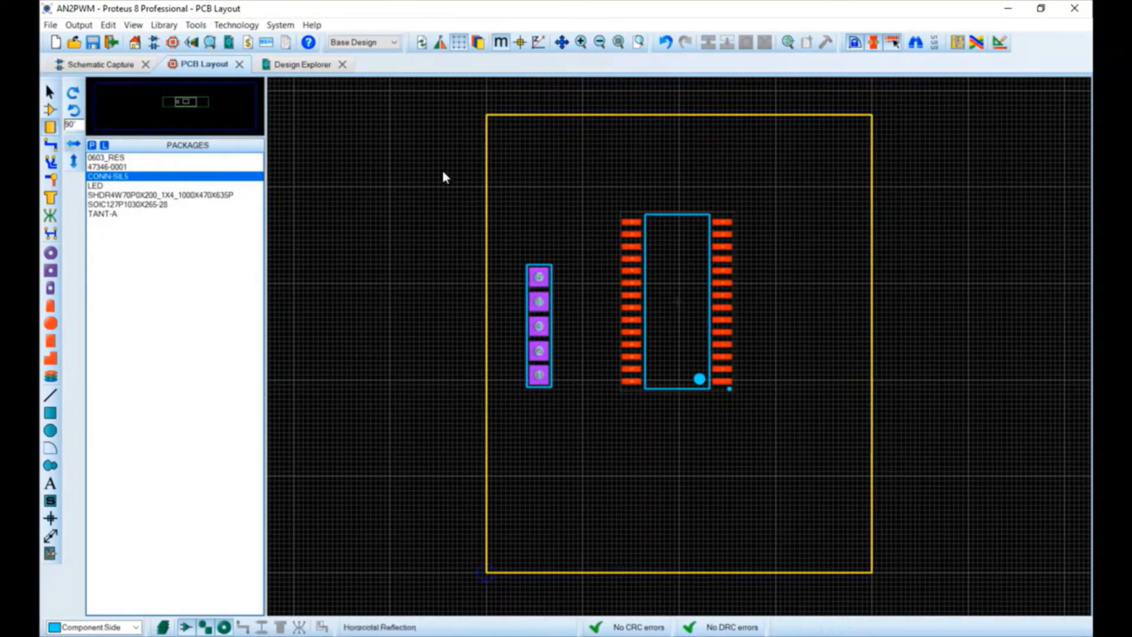
click(50, 92)
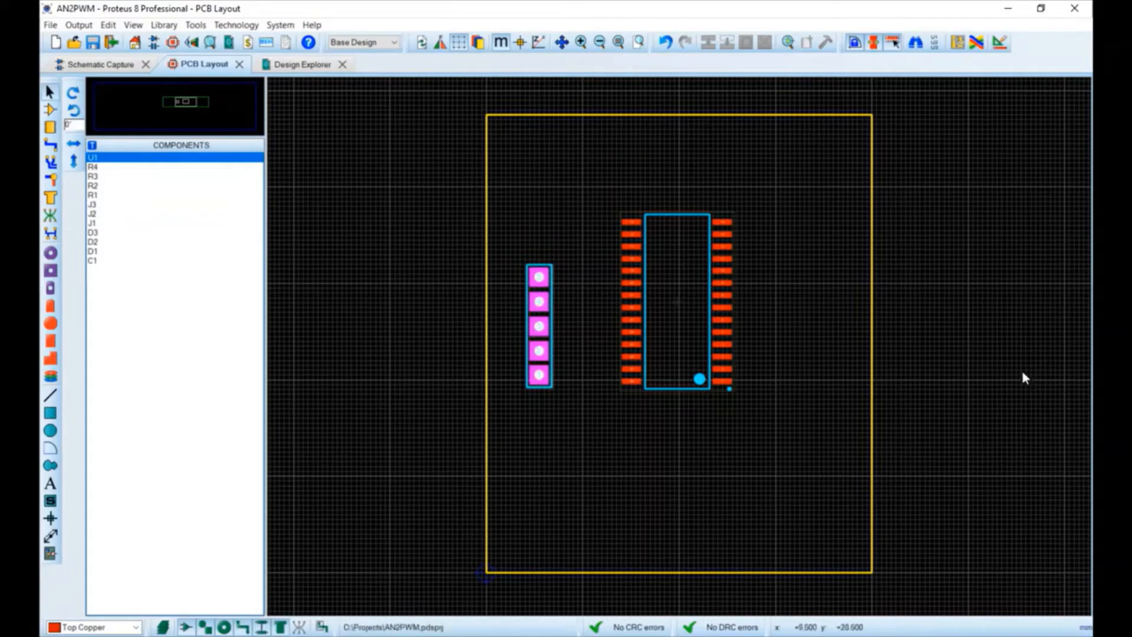
right_click(553, 293)
click(540, 301)
right_click(540, 302)
right_click(540, 302)
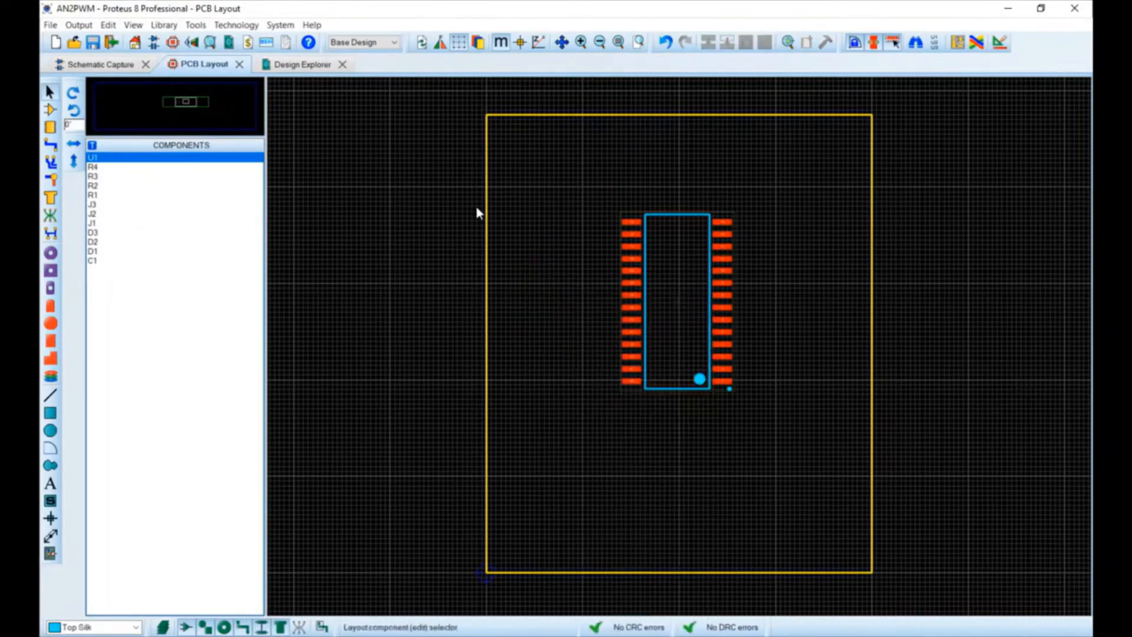
click(50, 109)
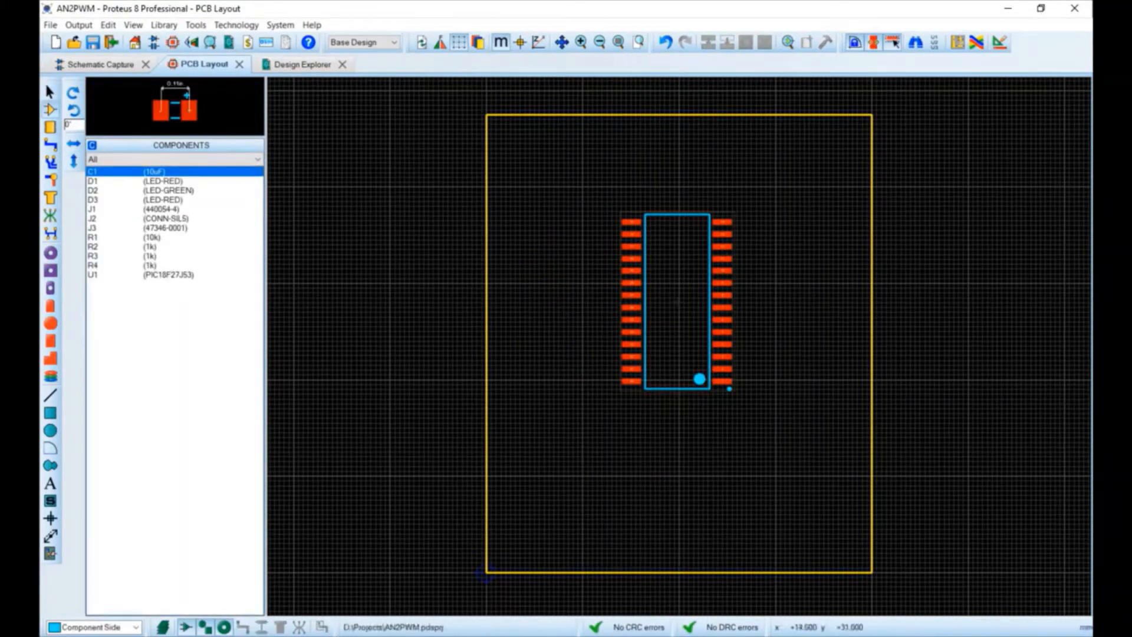
click(50, 92)
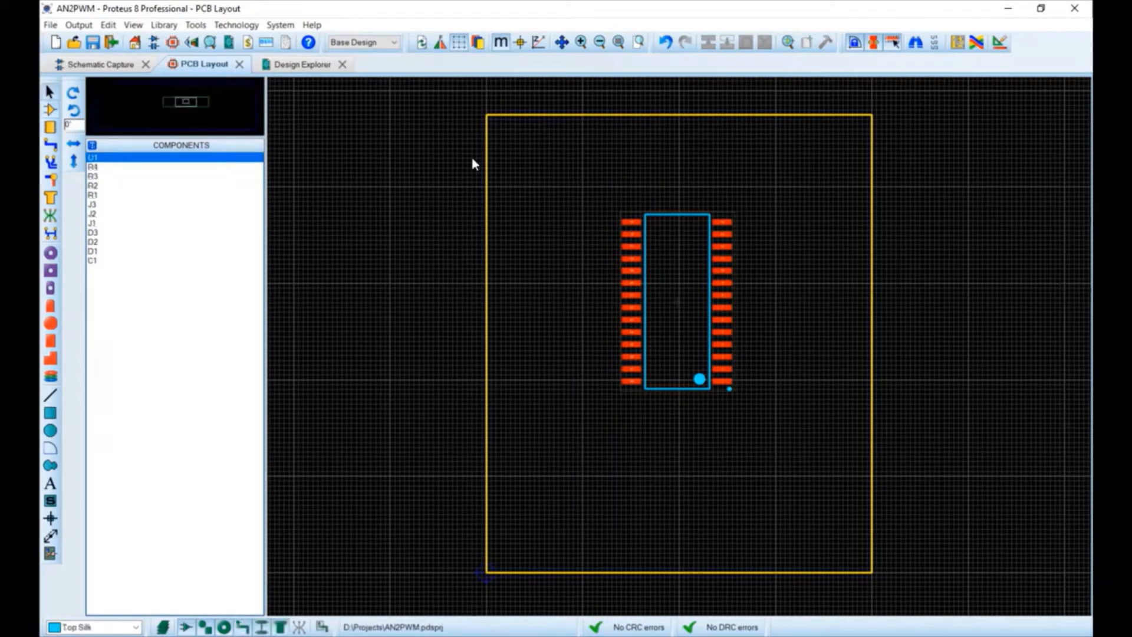
right_click(675, 254)
right_click(675, 253)
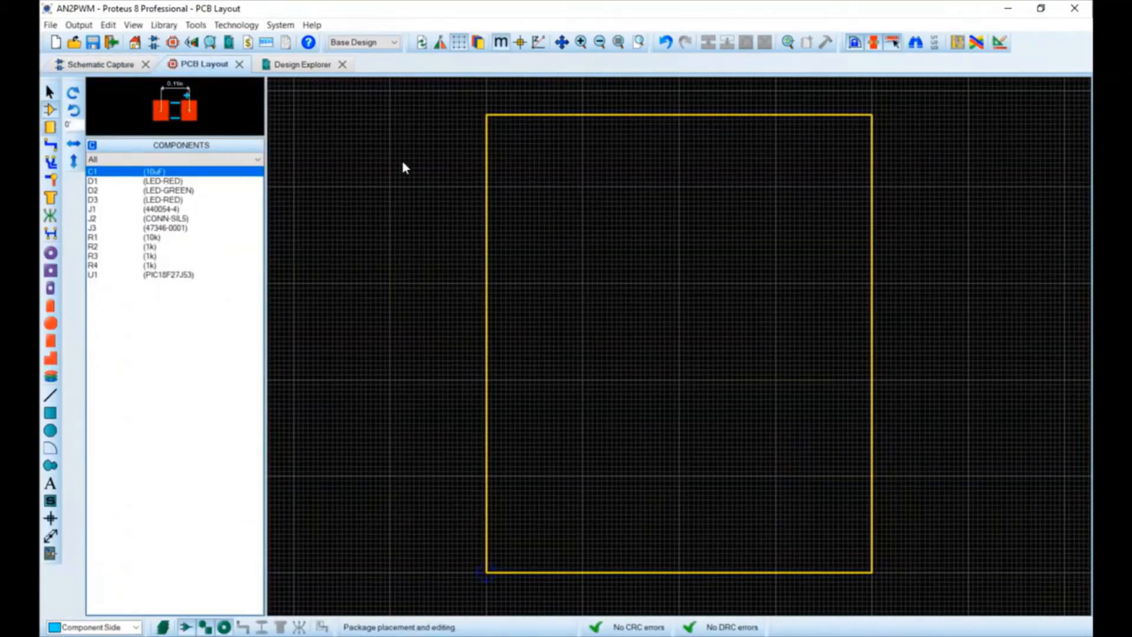
Step: Place component U1 (PIC18F27J53) from the component list, rotated -180°, in the upper middle of the board
click(50, 127)
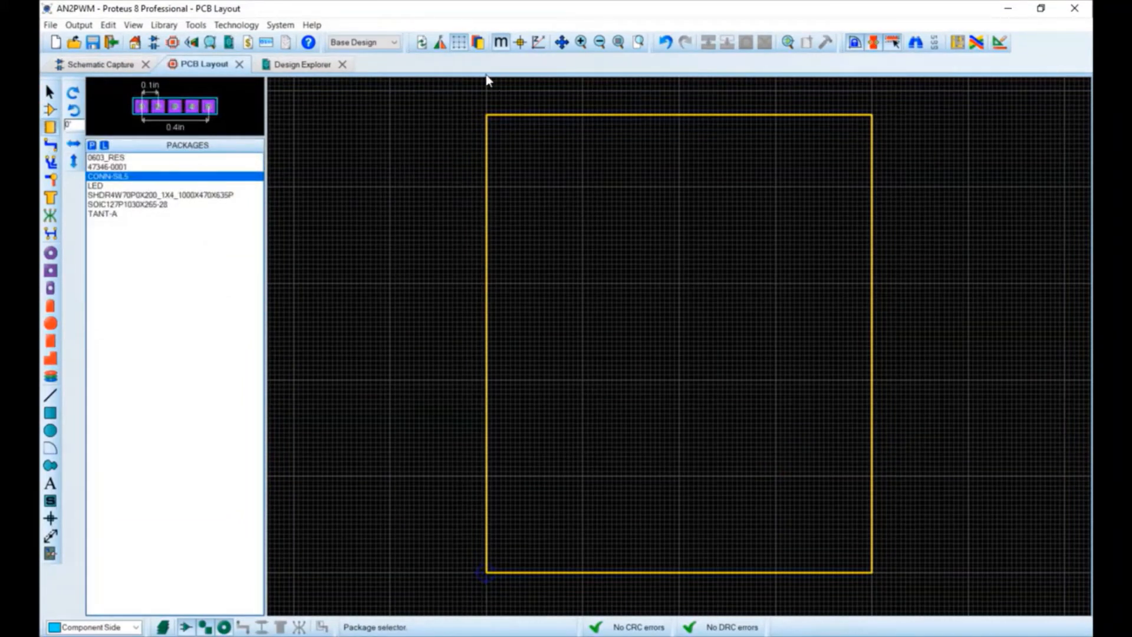
click(50, 109)
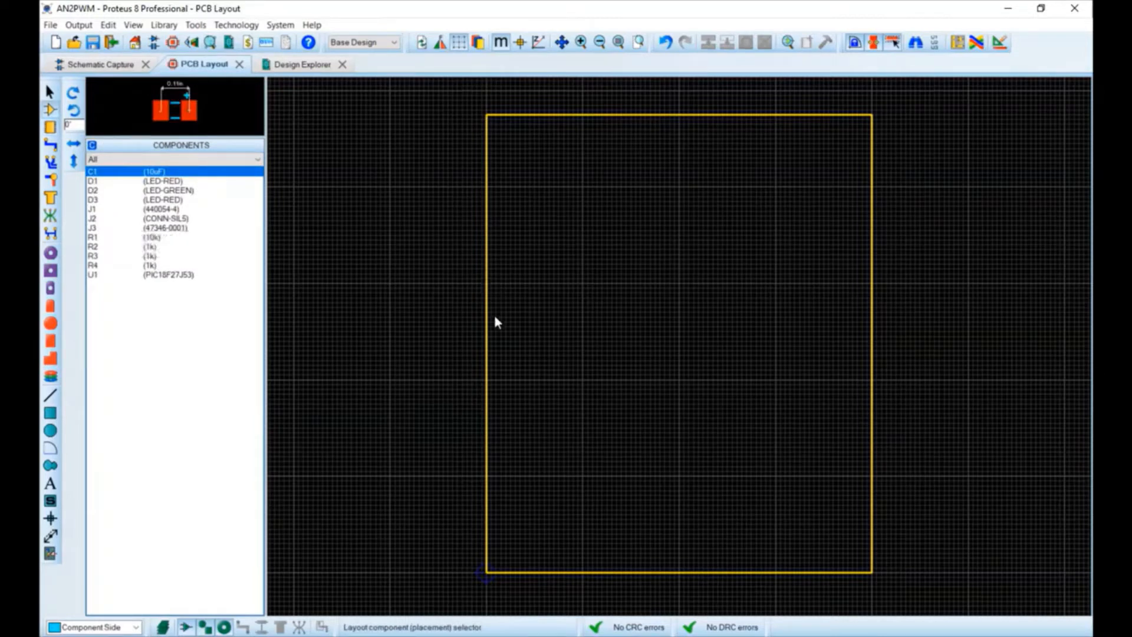
click(154, 274)
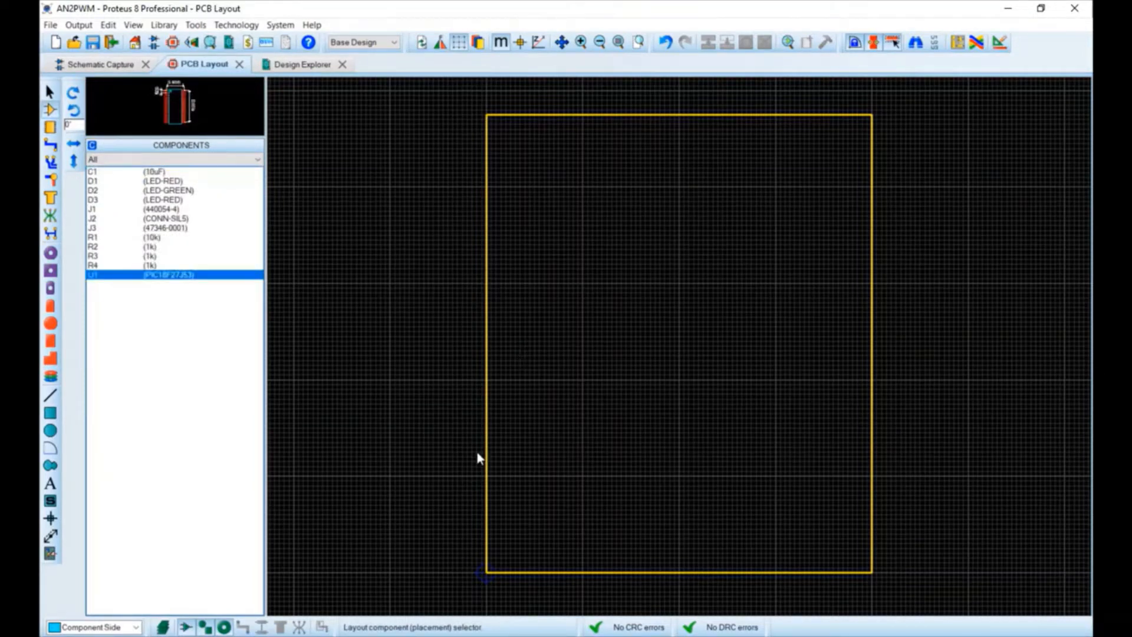
click(72, 93)
click(72, 92)
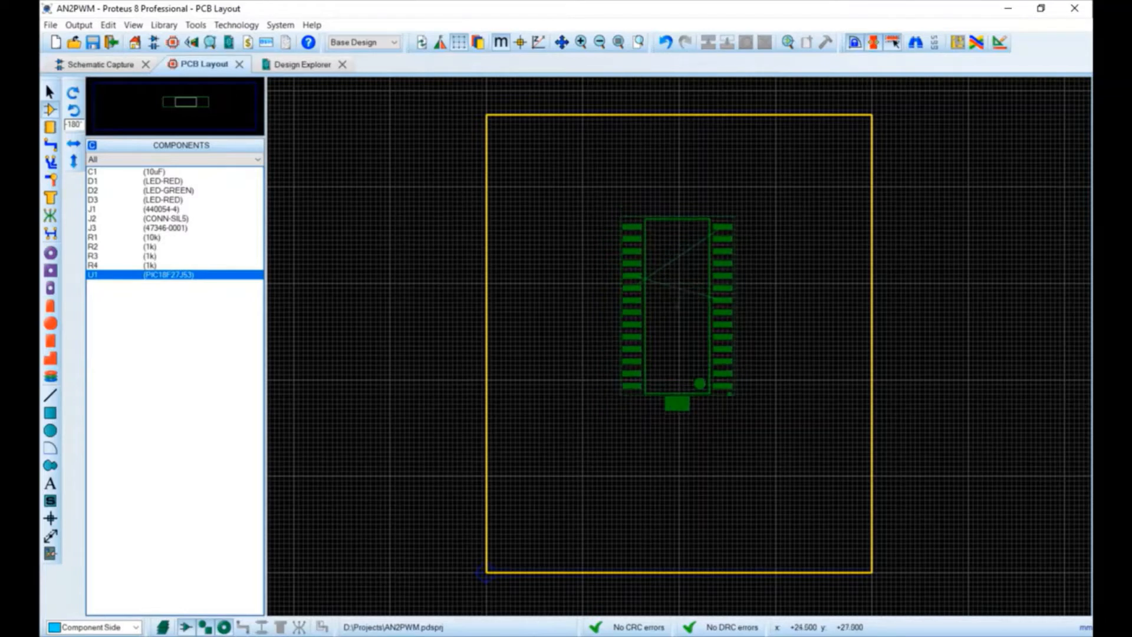
click(676, 301)
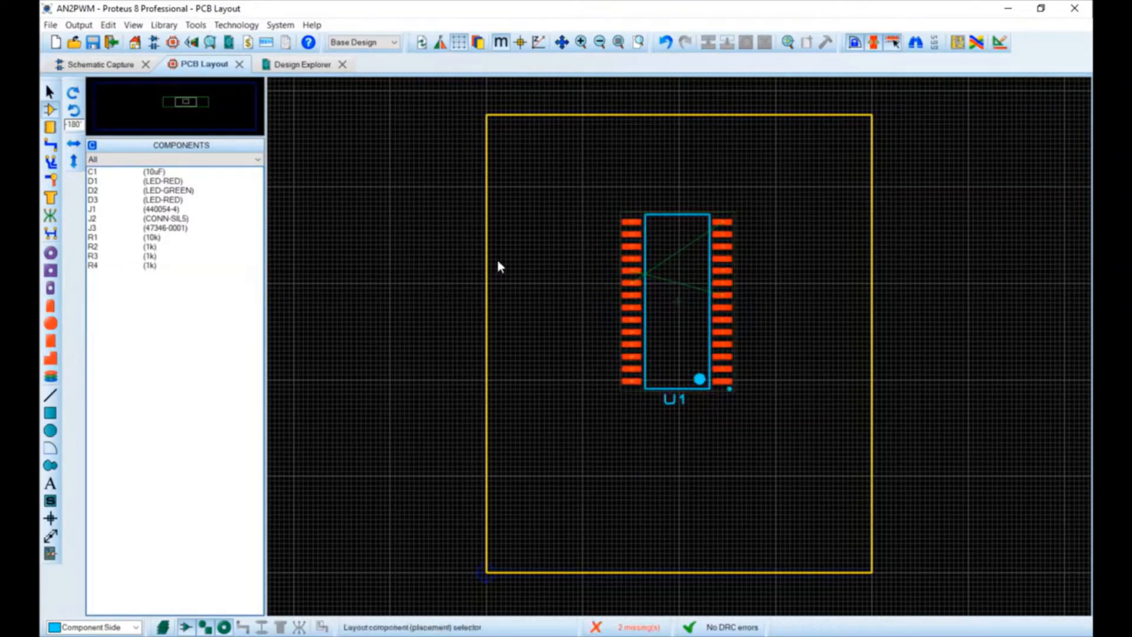
Step: Place connector J2 (CONN-SIL5), rotated -270°, near the board's left edge beside U1
key(Up)
key(Up)
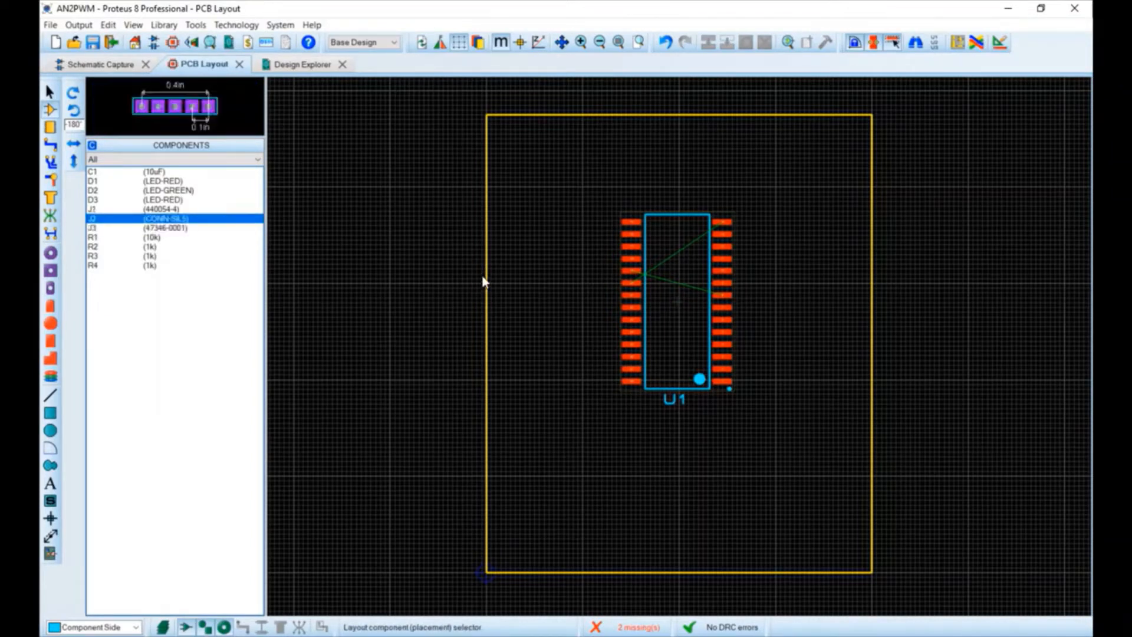
key(KP_Add)
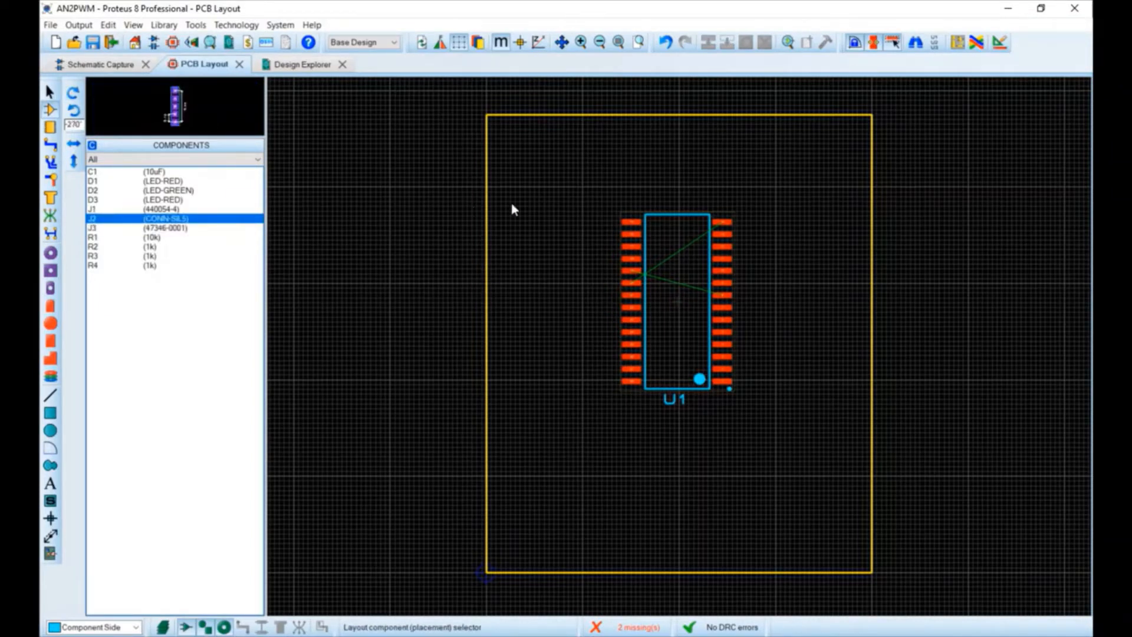
click(531, 283)
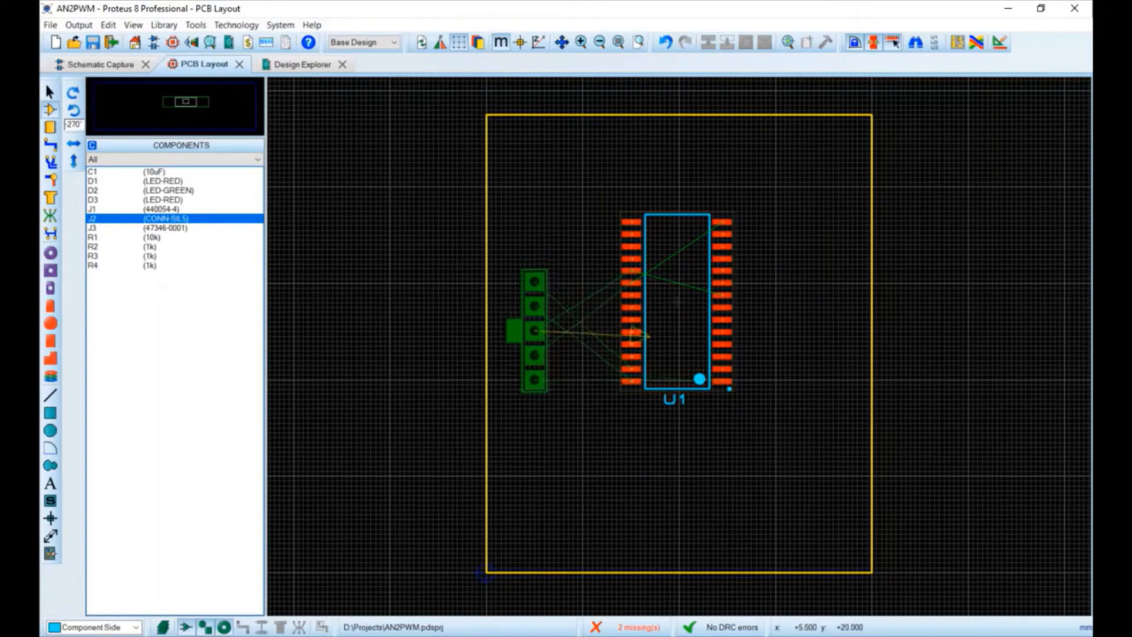
click(534, 281)
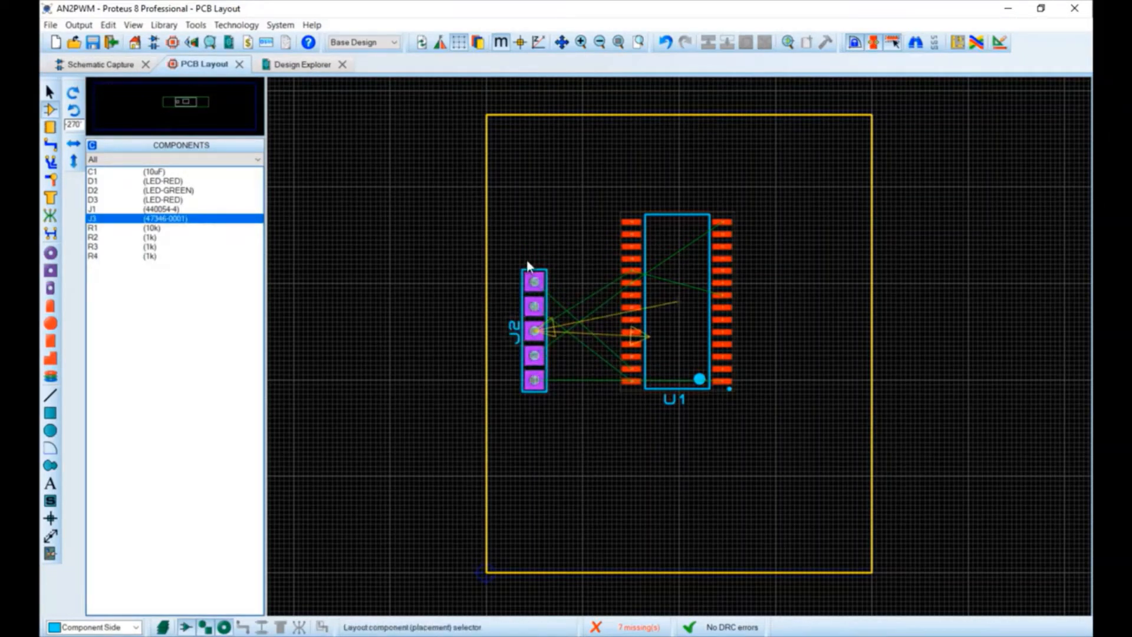
Step: Place connector J1 (440054-4) at 0° in the board's upper-right corner and move its label below it
key(Up)
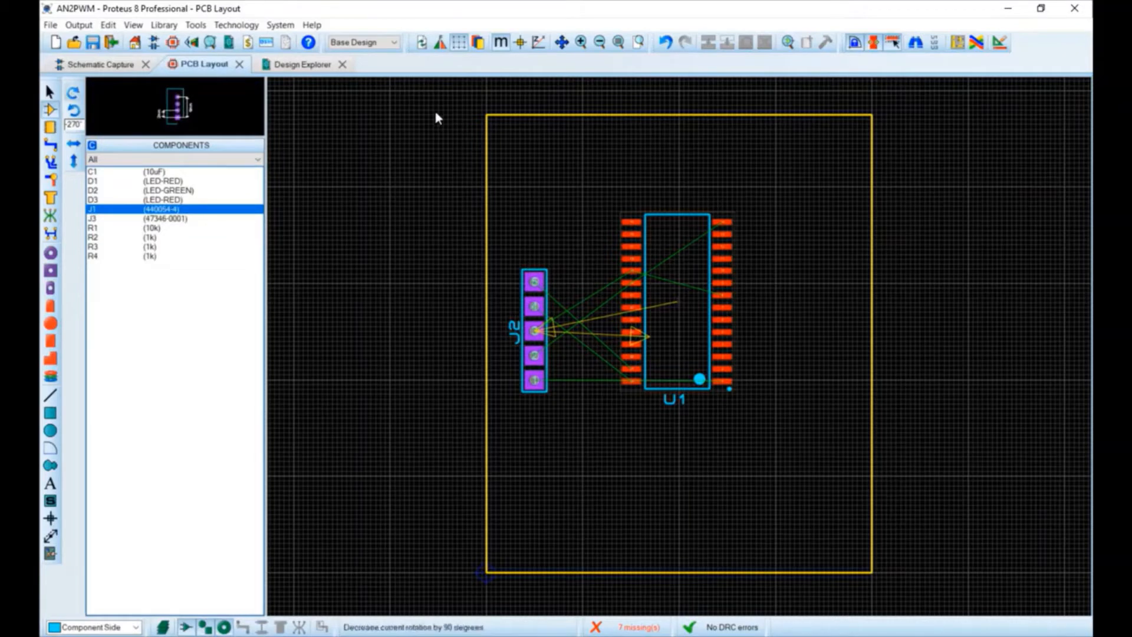
click(73, 93)
click(797, 139)
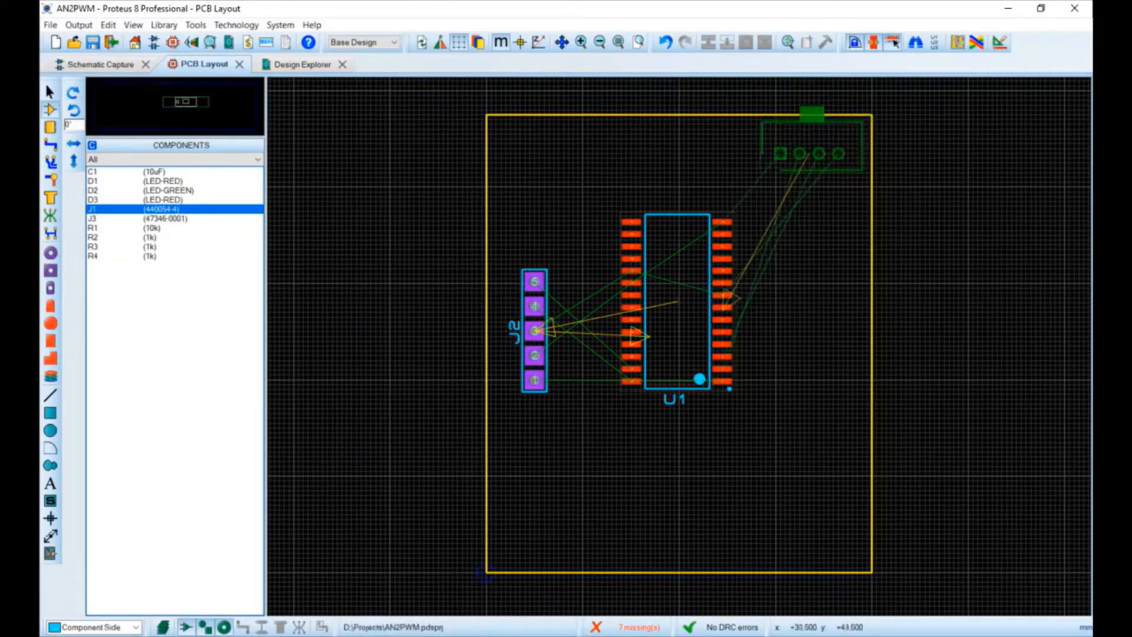
click(811, 148)
click(817, 115)
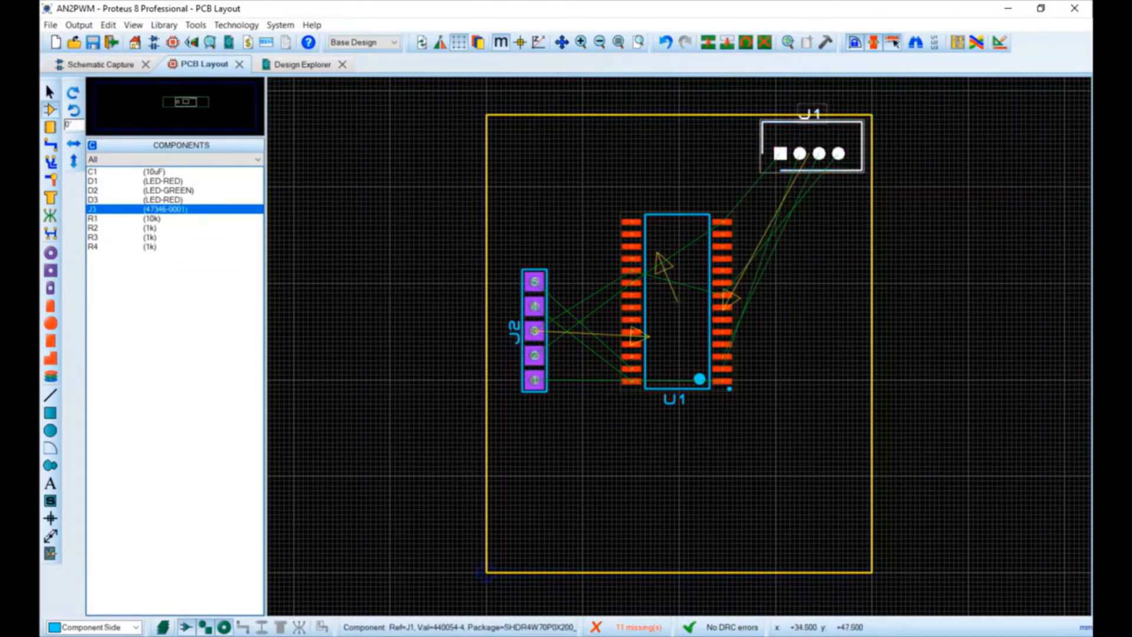
drag(817, 114, 817, 181)
click(769, 214)
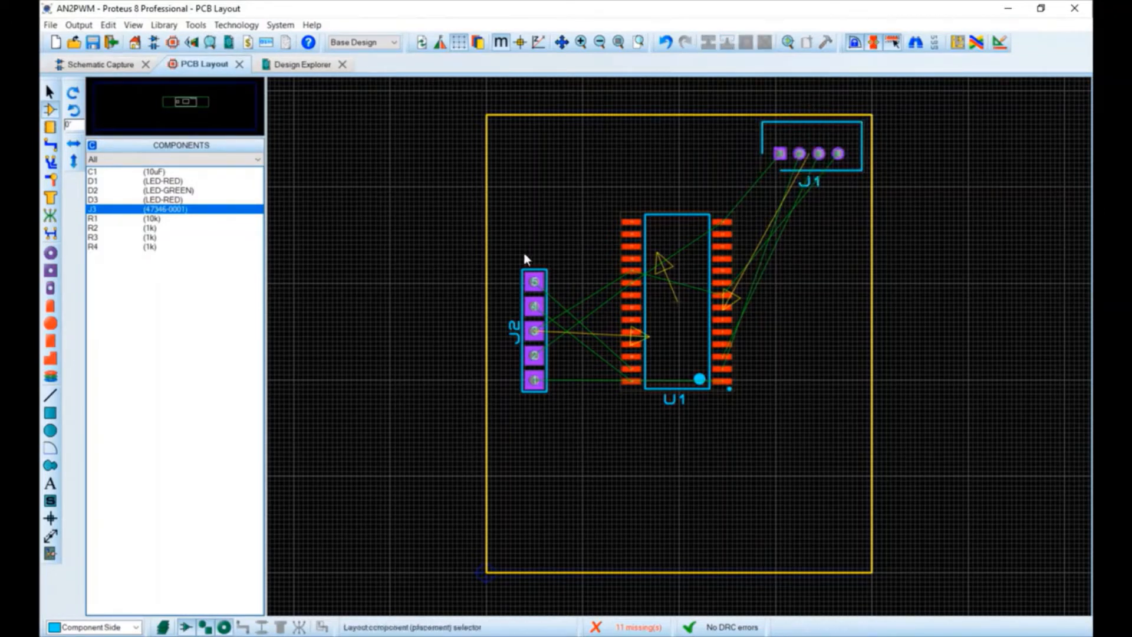
click(165, 209)
click(538, 142)
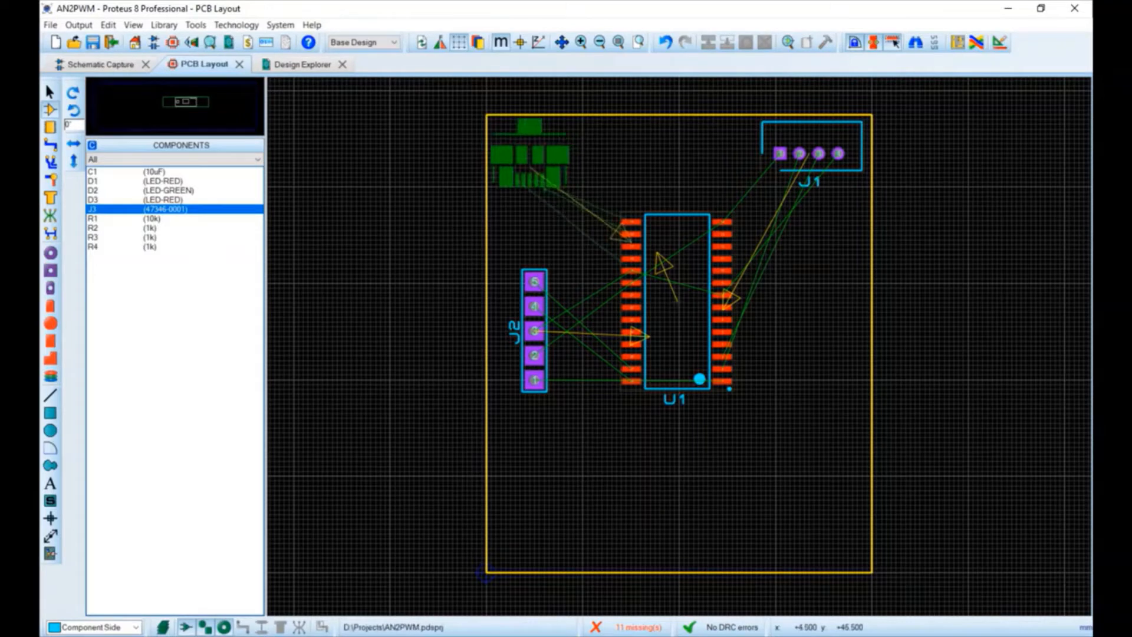
click(530, 150)
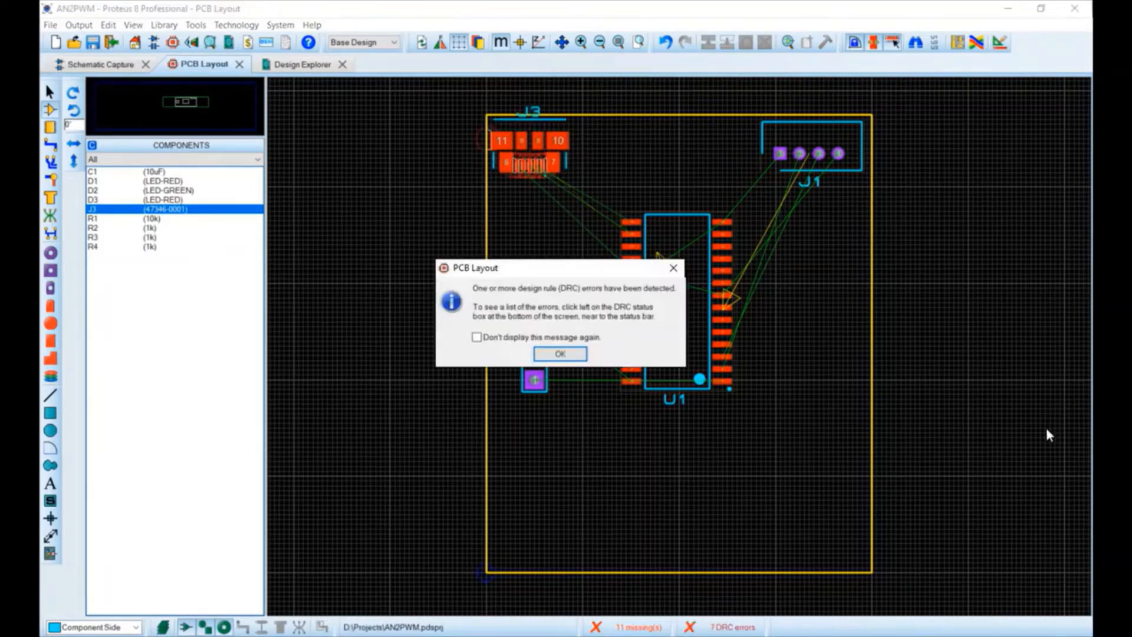
key(Return)
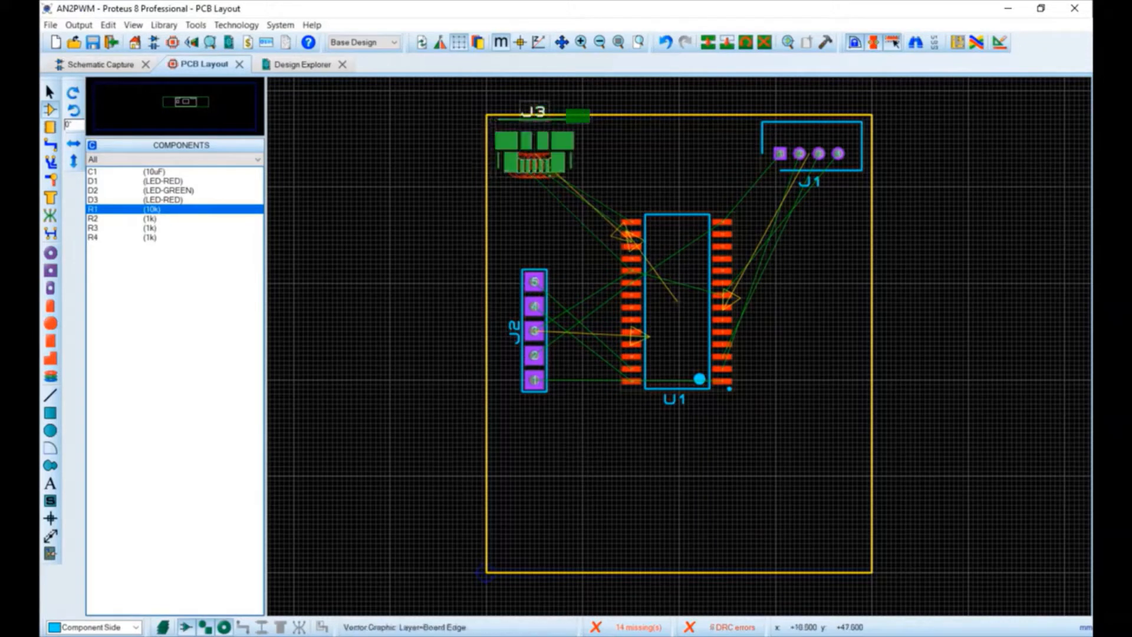
drag(592, 126, 592, 125)
click(1084, 161)
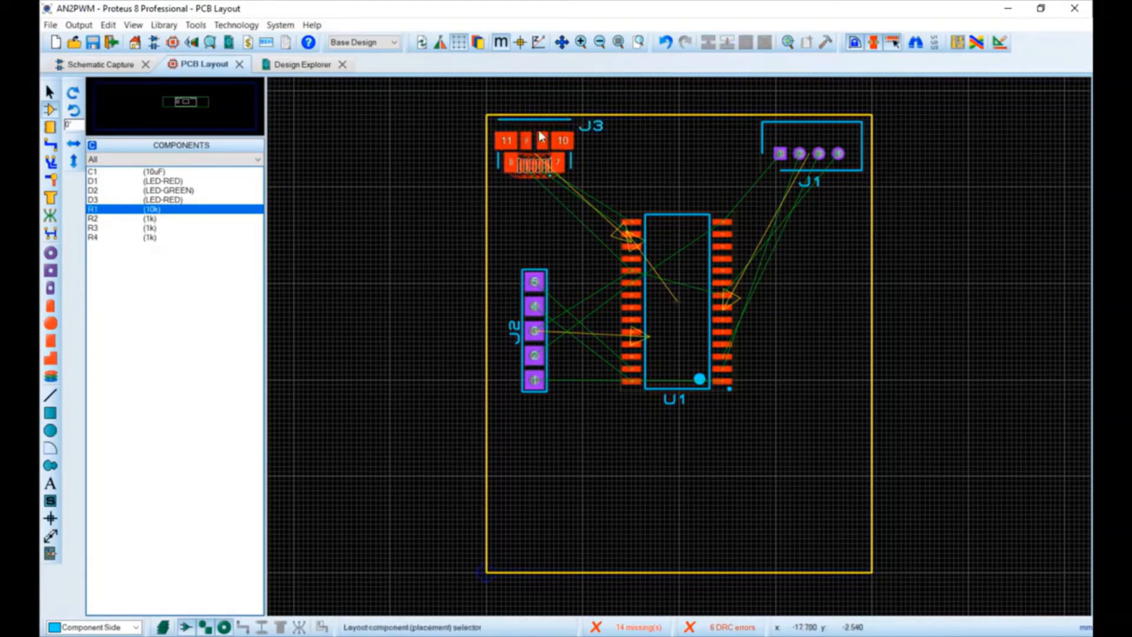
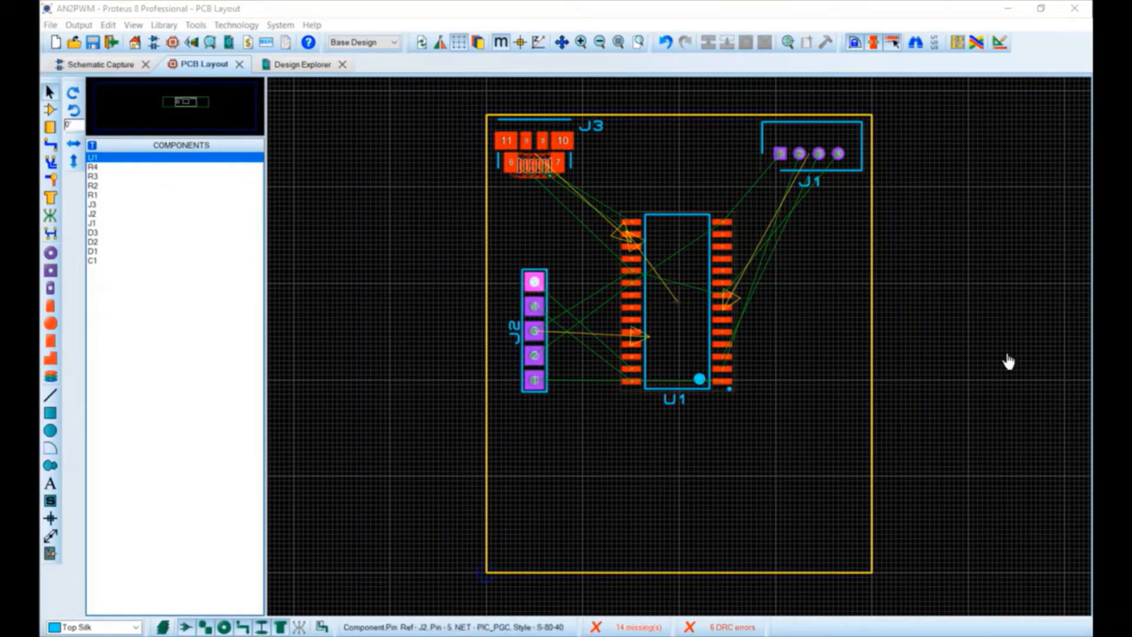
Step: Switch the Ratsnest and Force Vectors display layers off and back on in the display settings
click(534, 282)
mouse_move(534, 282)
mouse_down()
mouse_move(539, 292)
mouse_move(660, 288)
mouse_move(573, 284)
mouse_move(651, 287)
mouse_move(607, 288)
mouse_move(651, 310)
mouse_move(651, 283)
mouse_move(534, 282)
mouse_up()
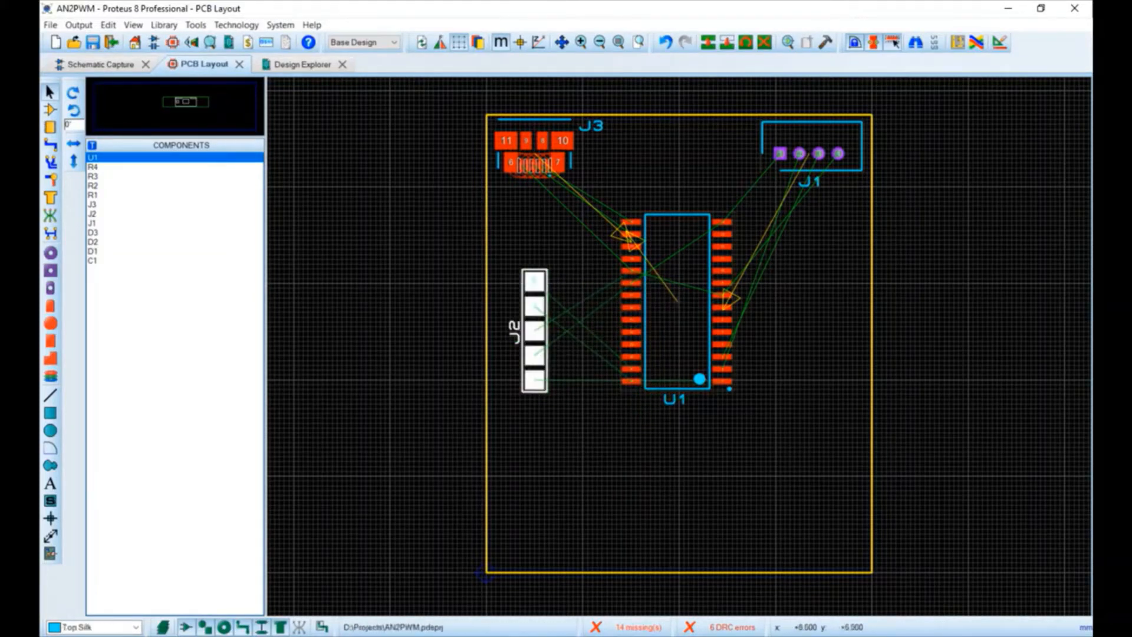
key(ctrl+e)
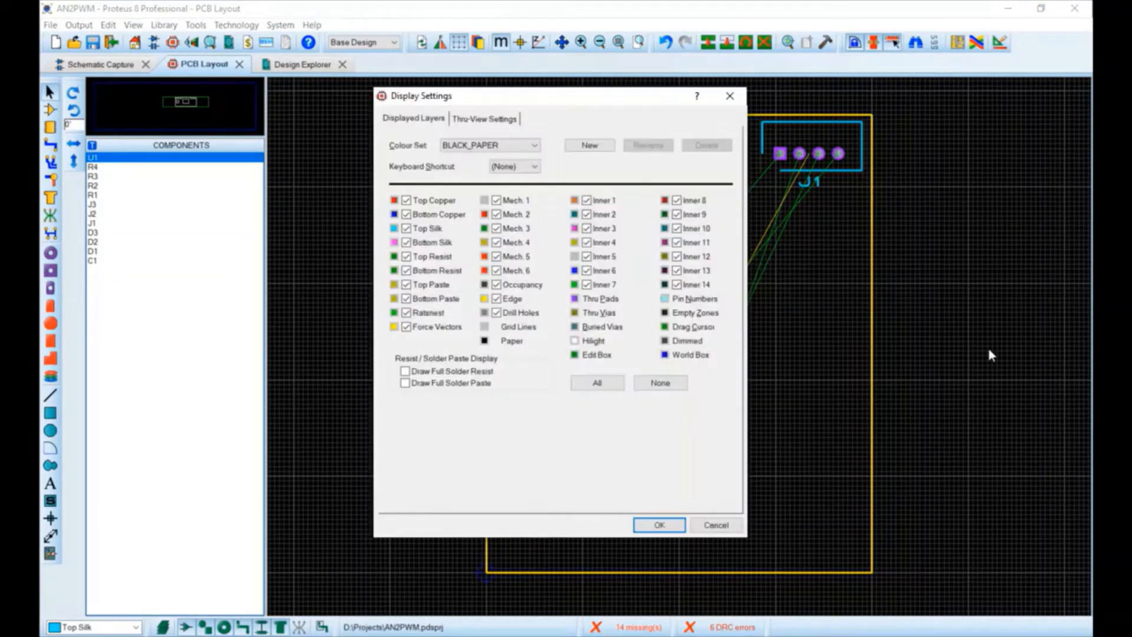
drag(442, 95, 806, 124)
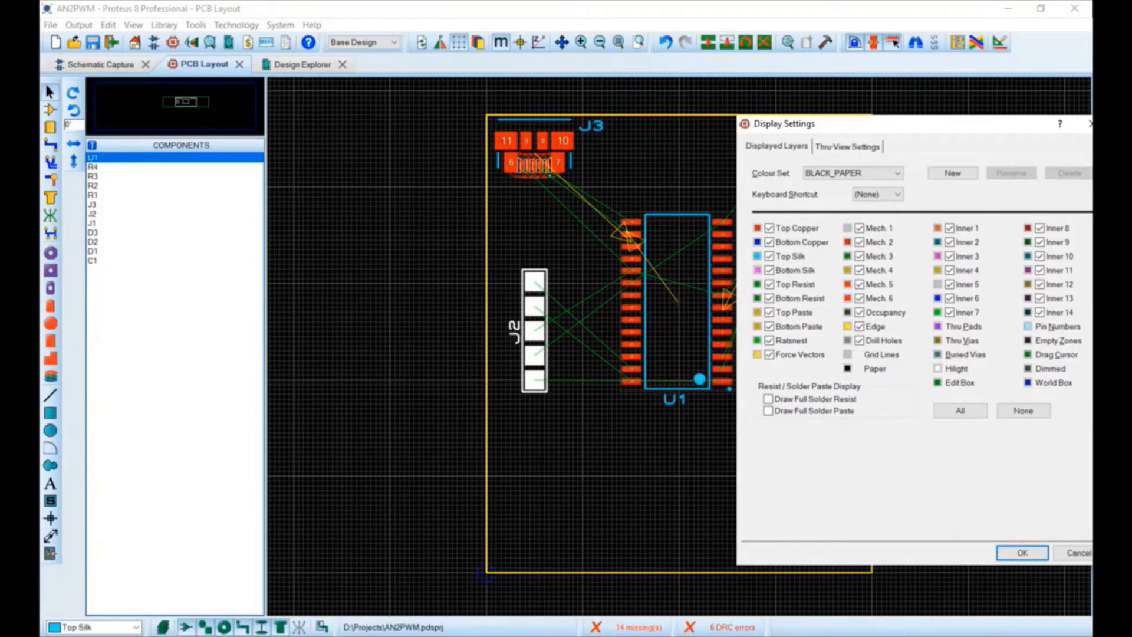
click(769, 341)
click(769, 355)
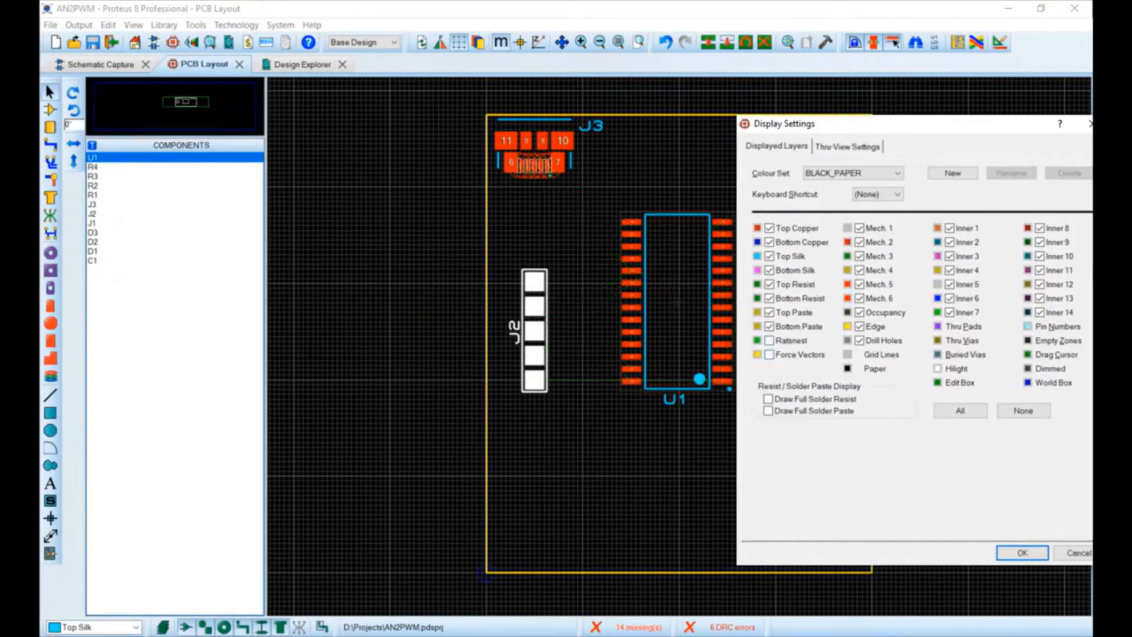
click(768, 341)
click(769, 355)
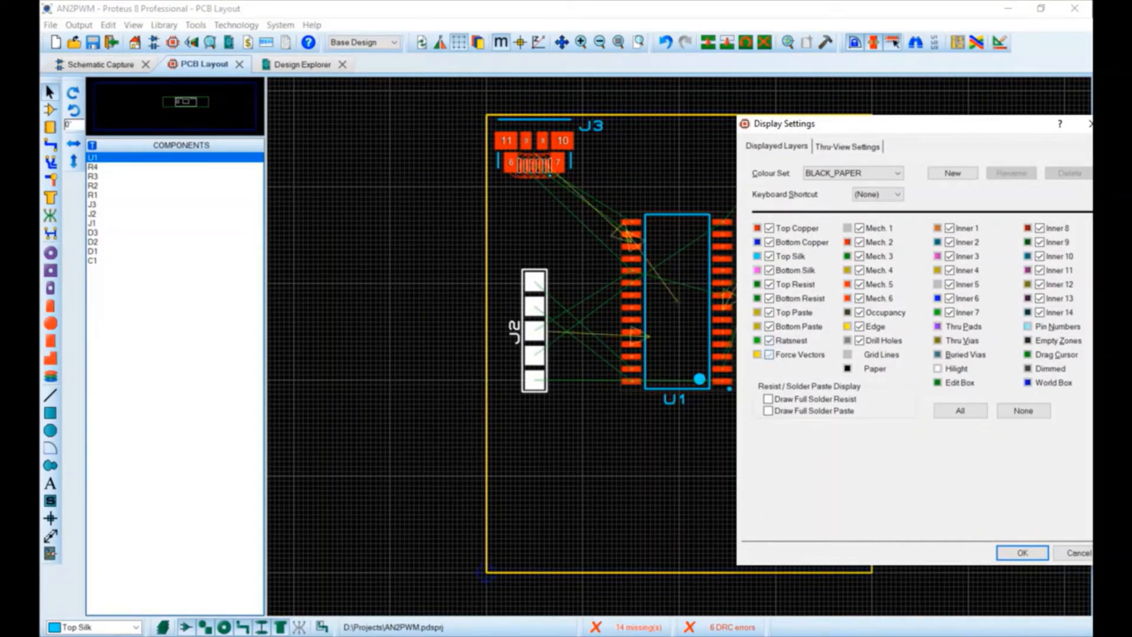
drag(826, 123, 794, 114)
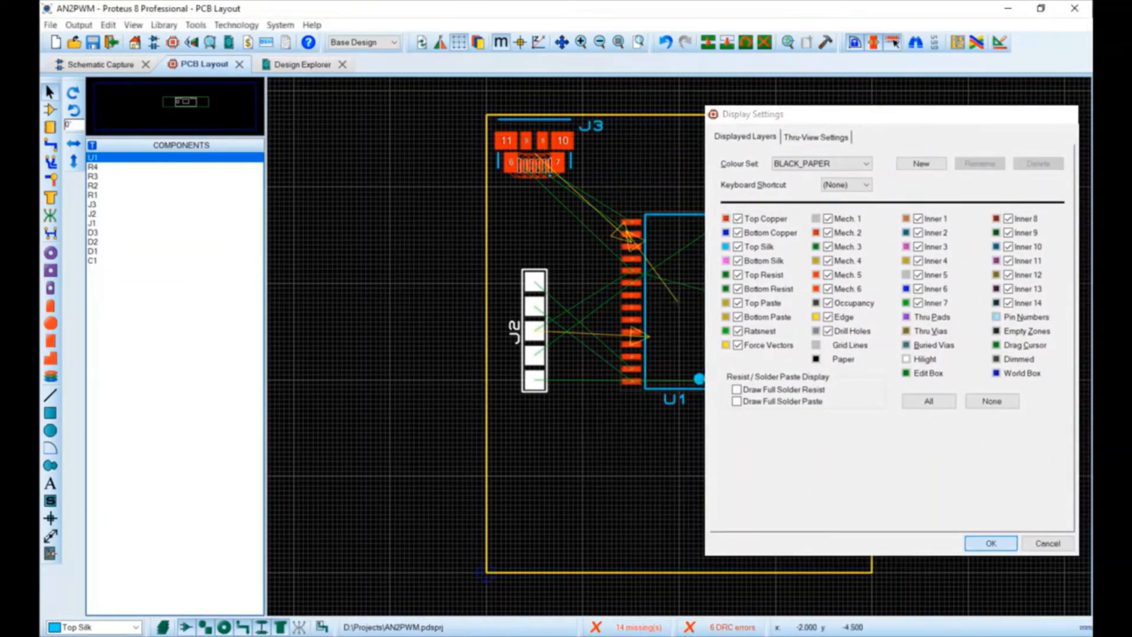
click(990, 543)
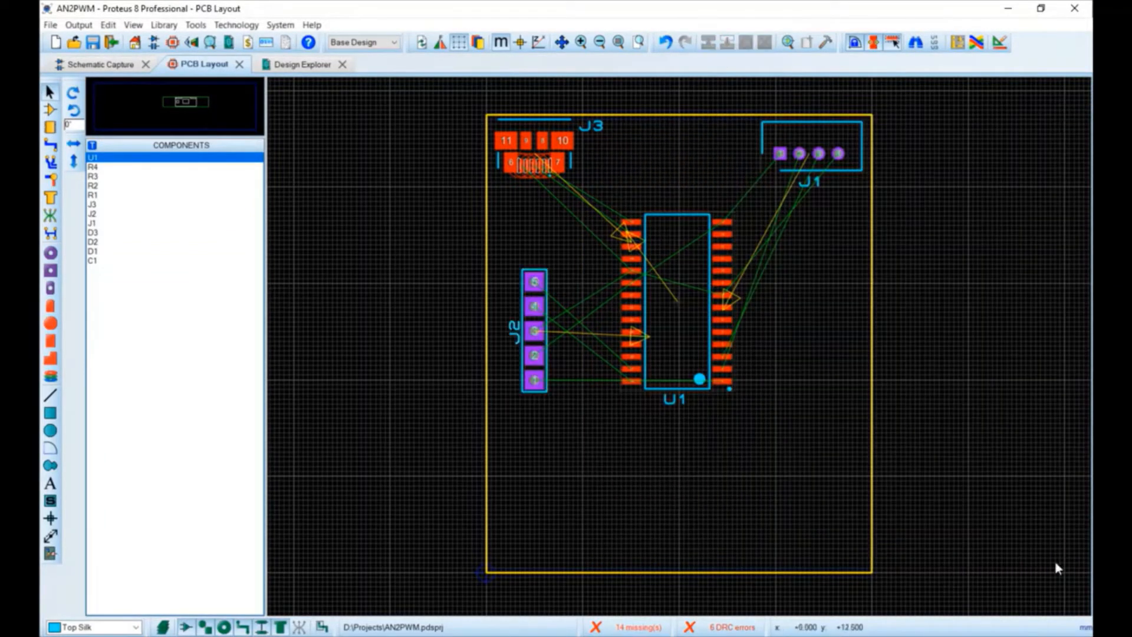
Step: Examine the list of design rule errors for the closely spaced pads of connector J3
scroll(540, 153, up, 4)
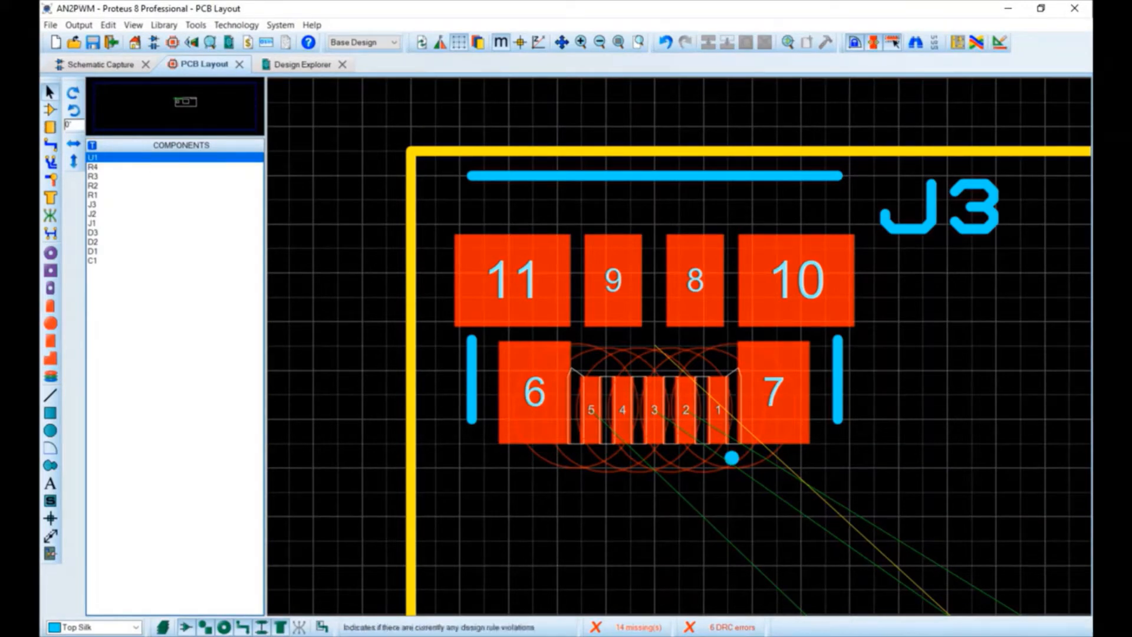
click(729, 626)
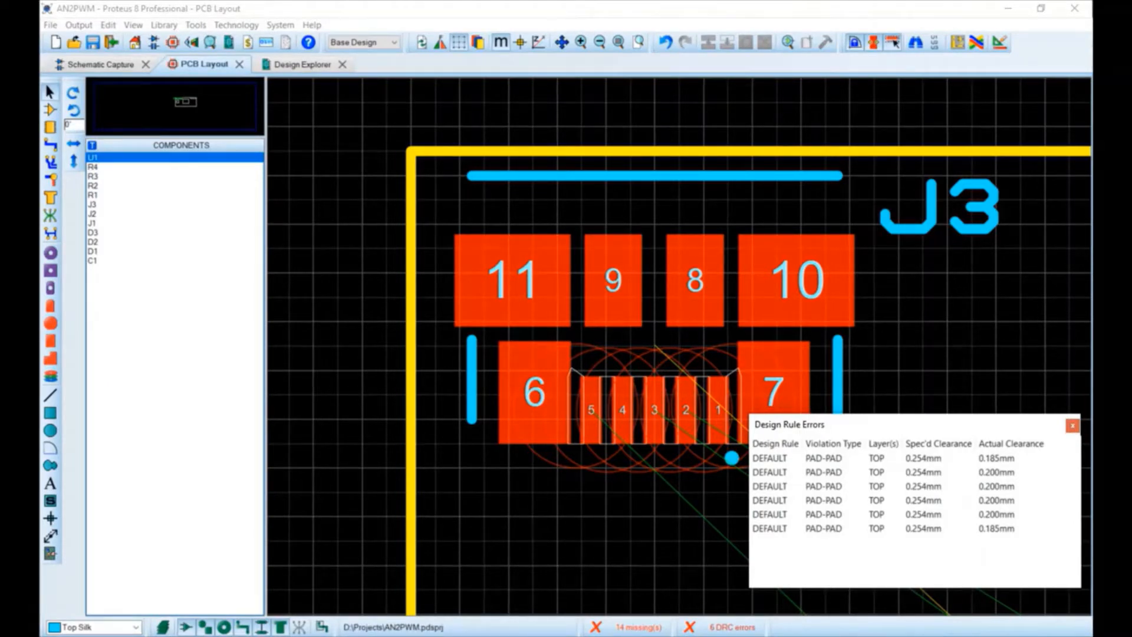
click(1072, 425)
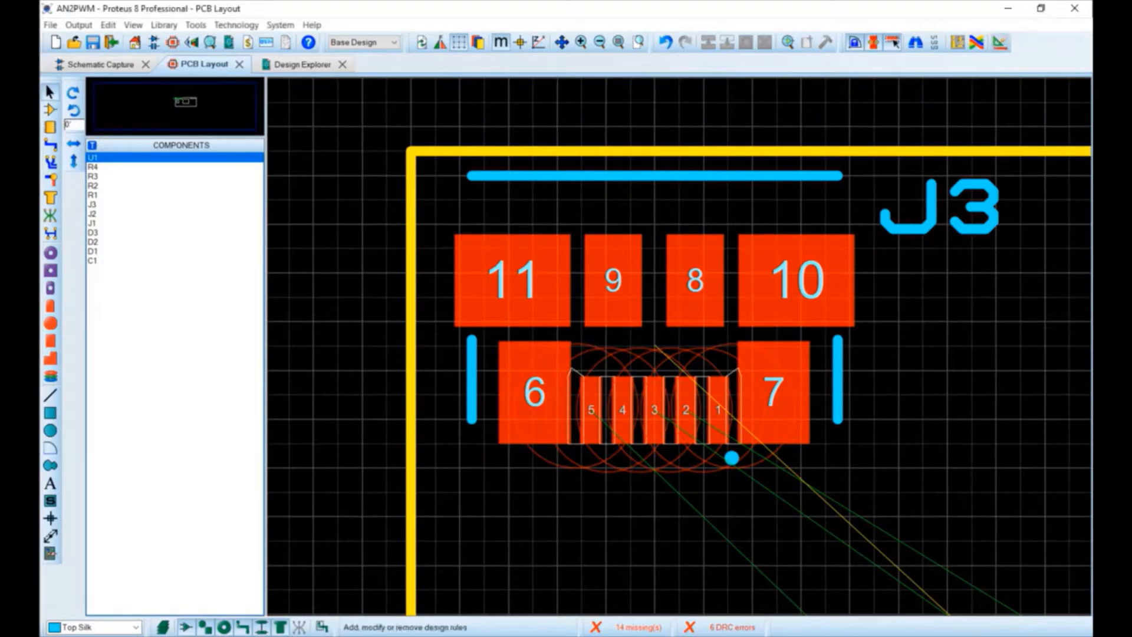
Step: Set the Pad - Pad Clearance of the DEFAULT design rule to 7th and apply the rule changes
click(999, 42)
double_click(505, 246)
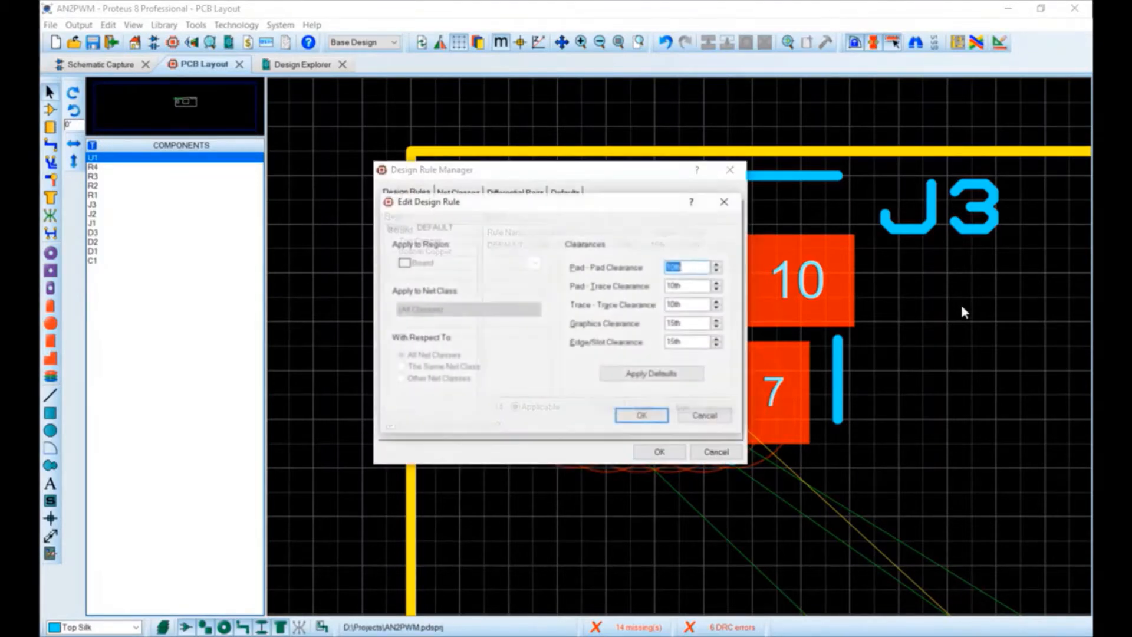
key(Down)
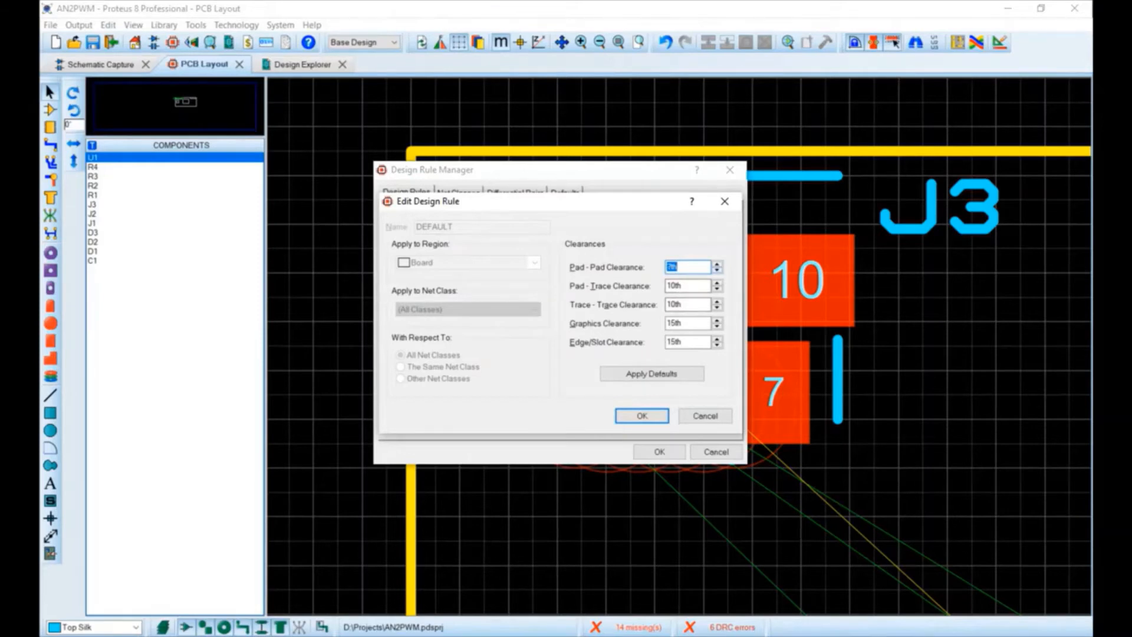
key(Return)
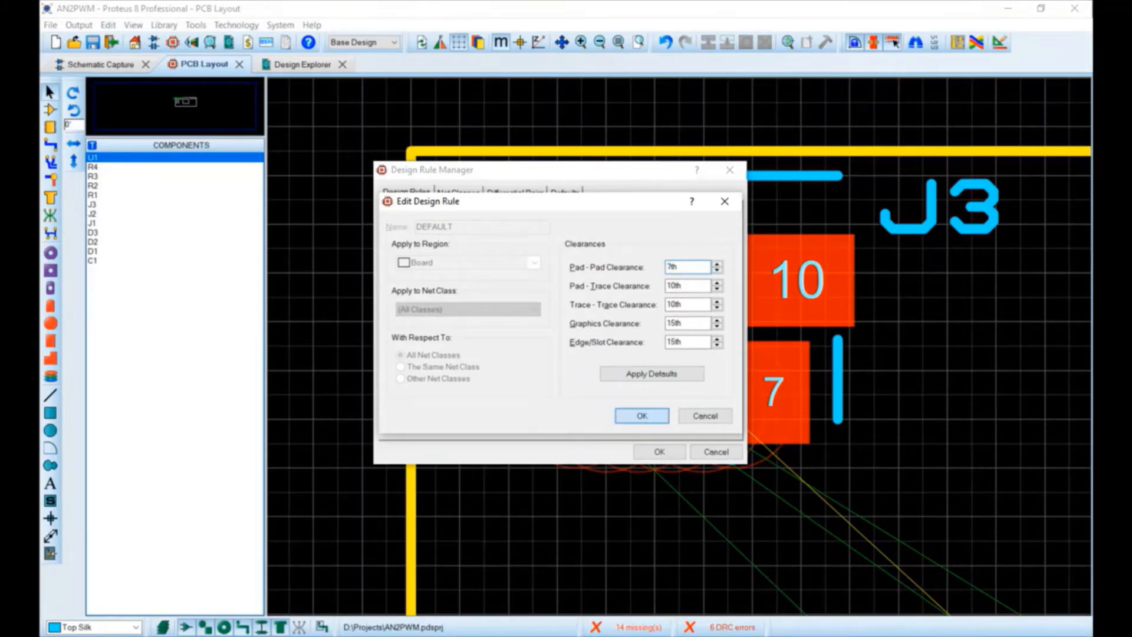
key(Return)
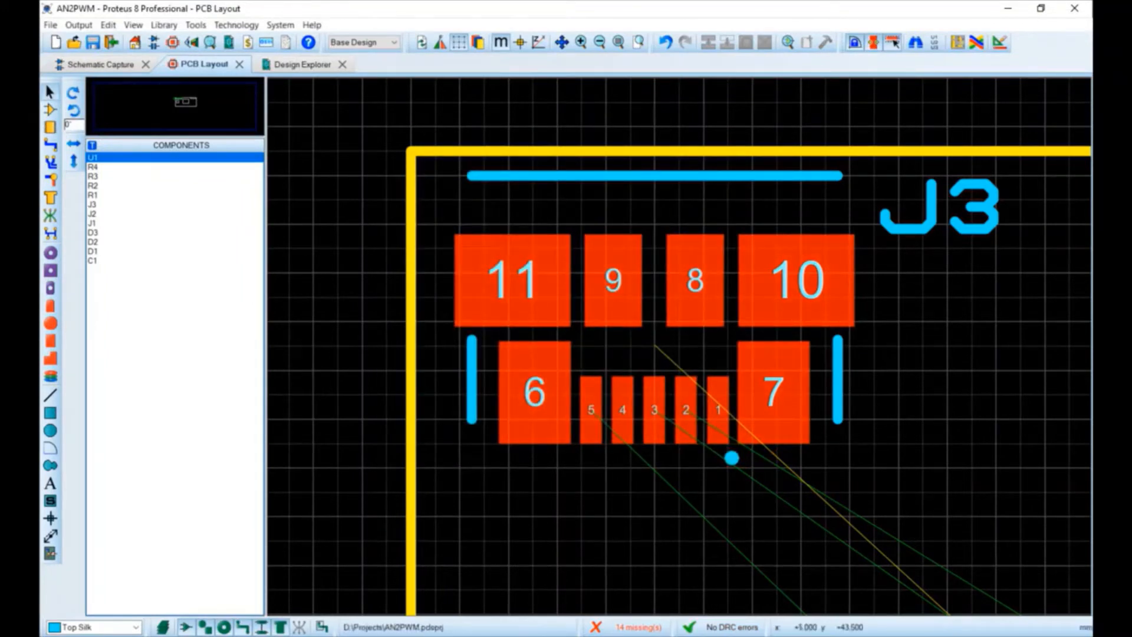
scroll(679, 346, down, 5)
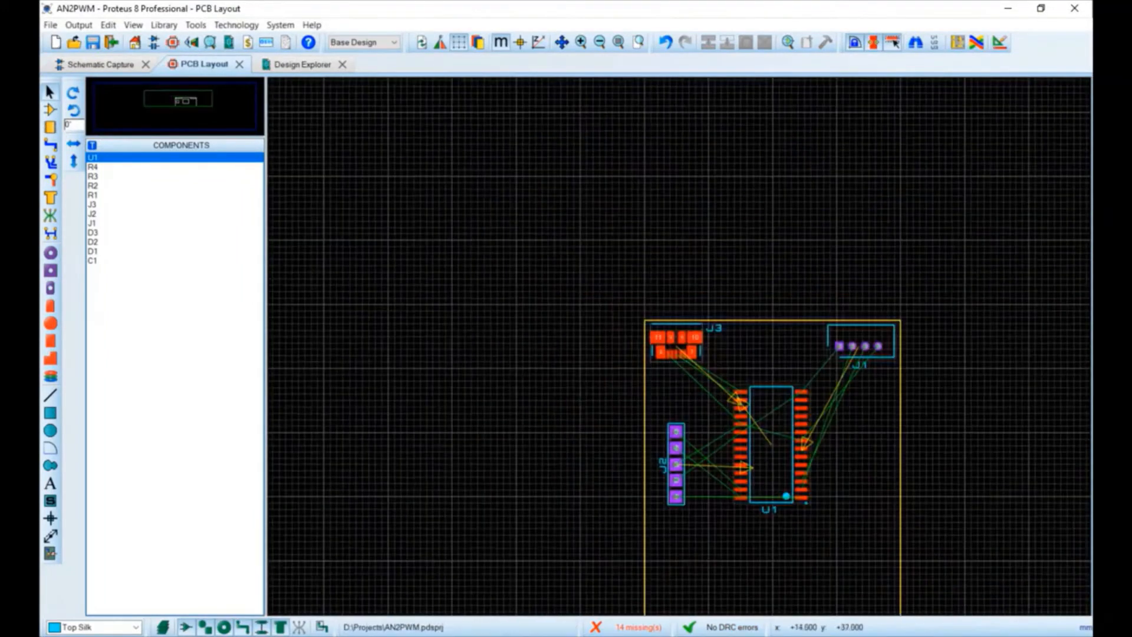
scroll(770, 430, up, 1)
scroll(680, 346, up, 1)
scroll(679, 346, down, 1)
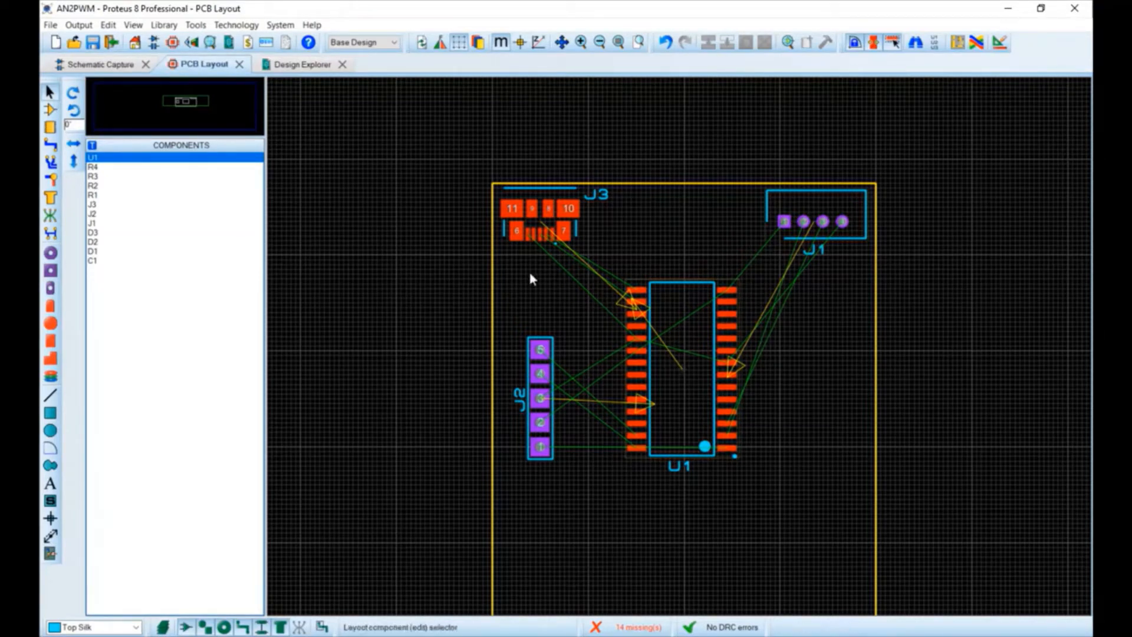
click(50, 145)
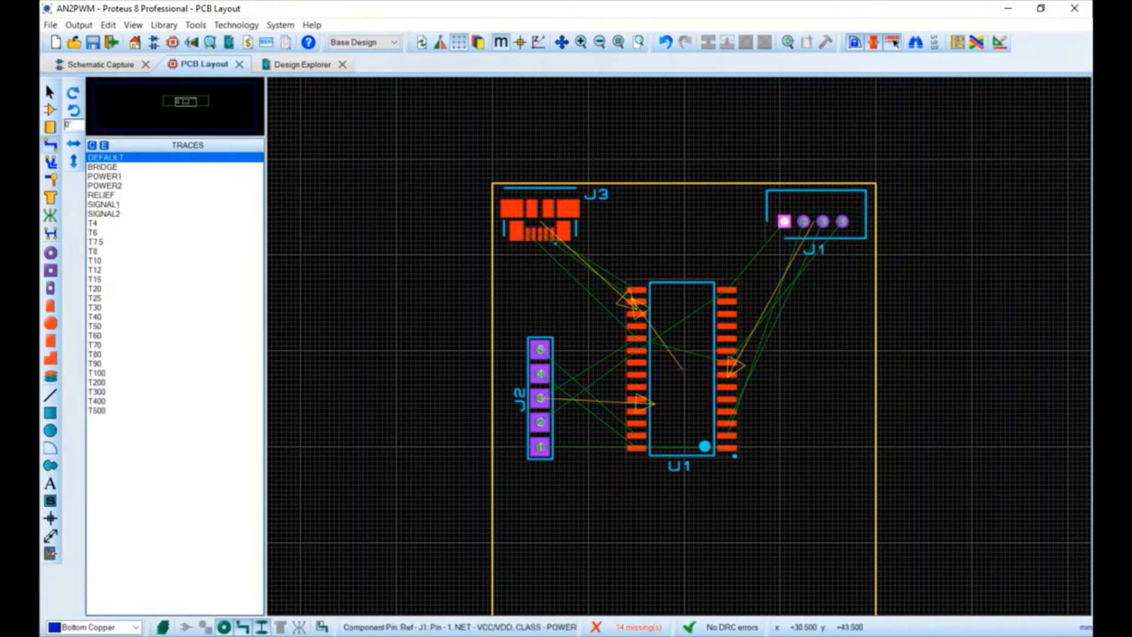
click(784, 221)
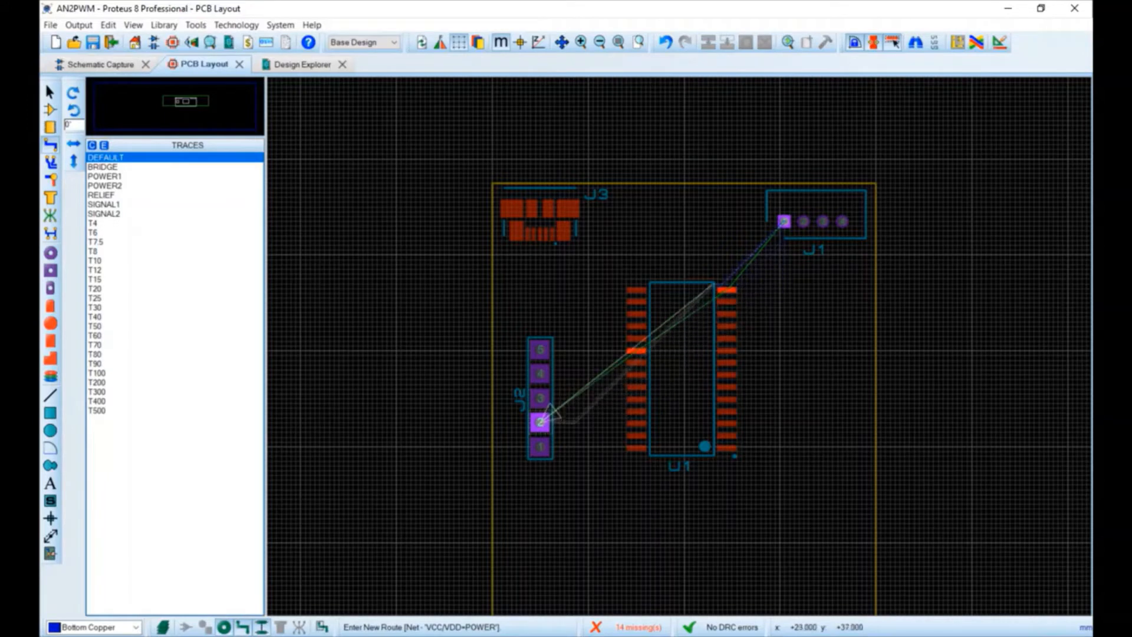
key(Escape)
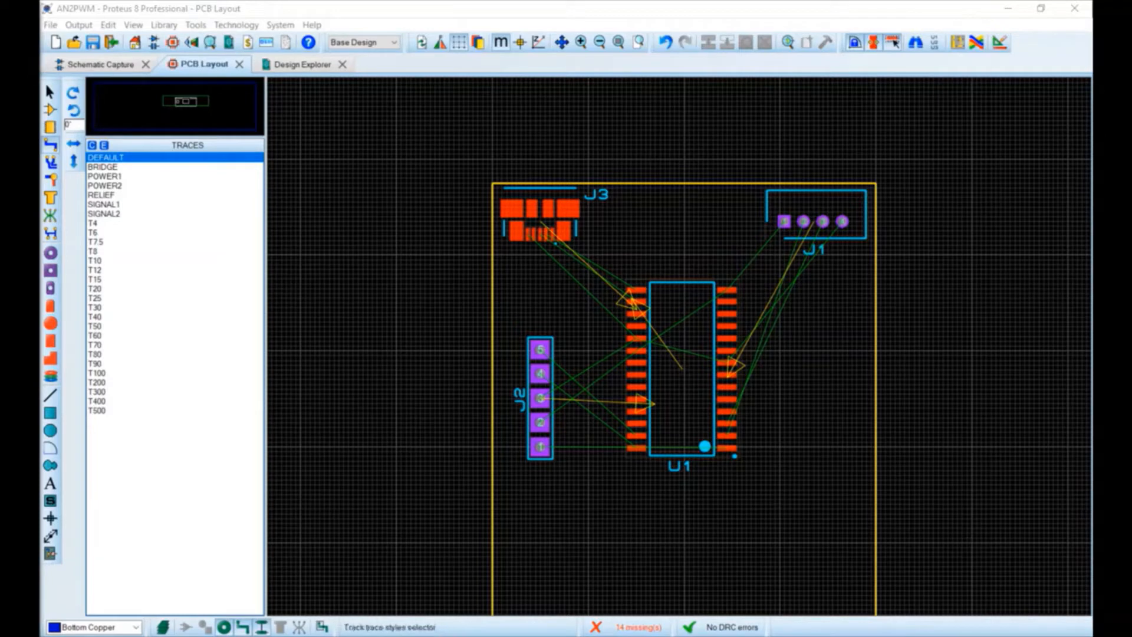
click(51, 553)
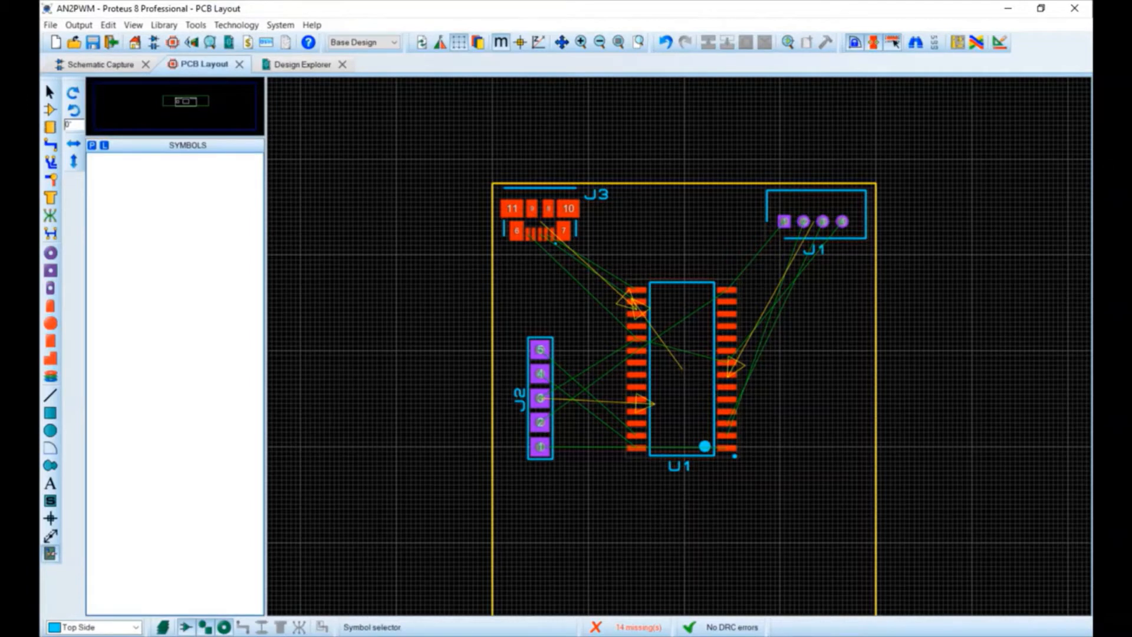
Step: Place LEDs D1, D2 and D3, rotated -90°, in a row 10 mm apart near the board's lower edge
click(50, 109)
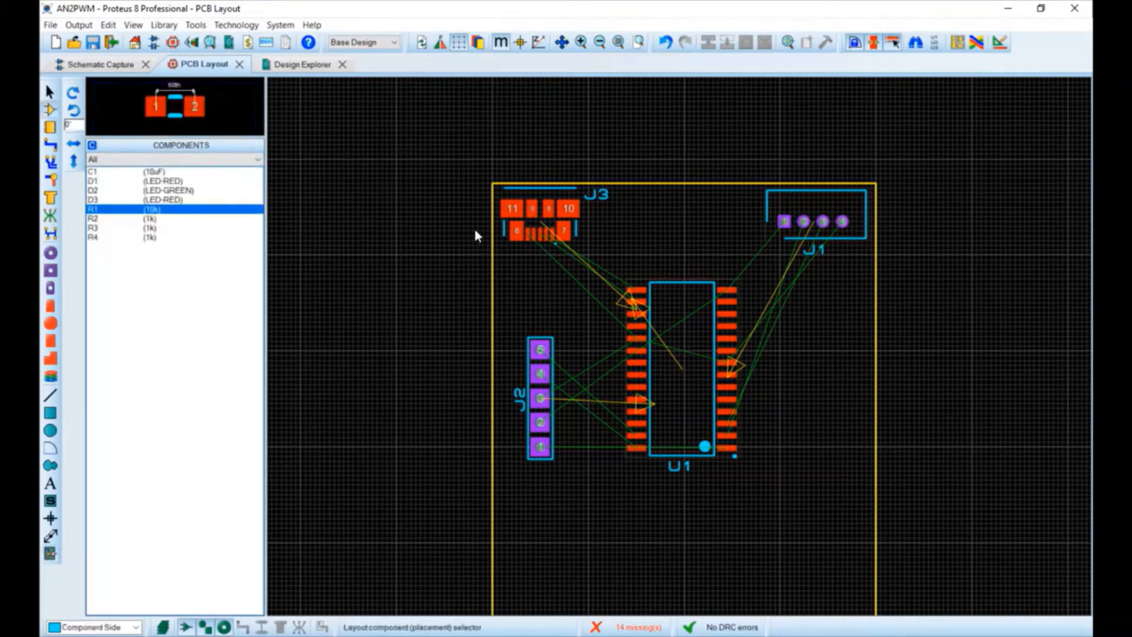
click(109, 181)
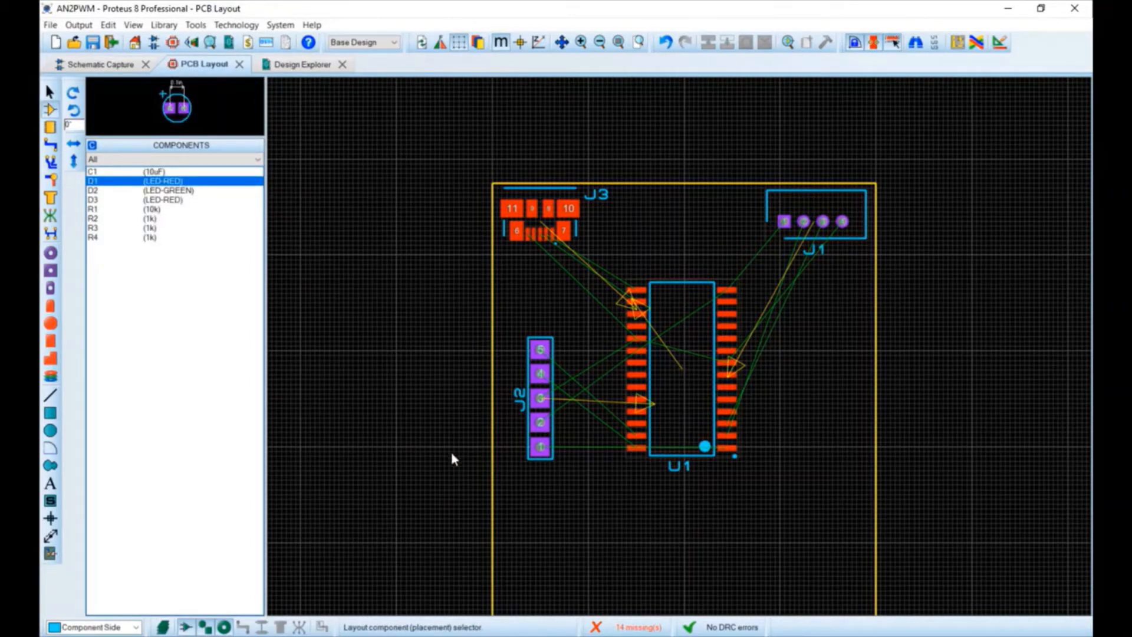
click(73, 92)
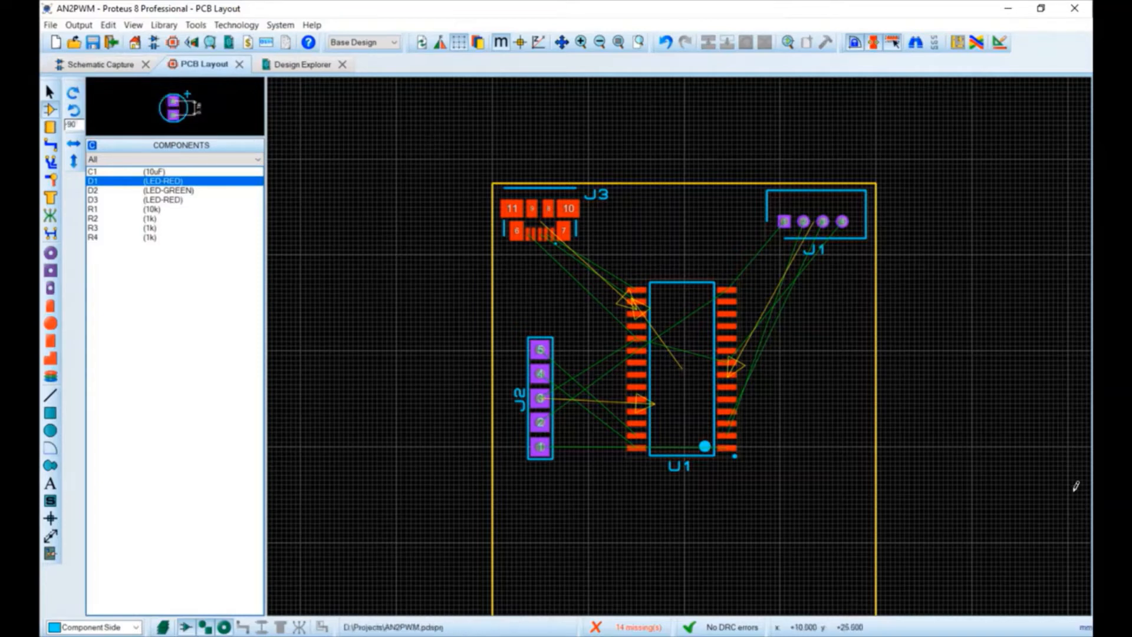
scroll(682, 346, down, 1)
scroll(687, 502, up, 2)
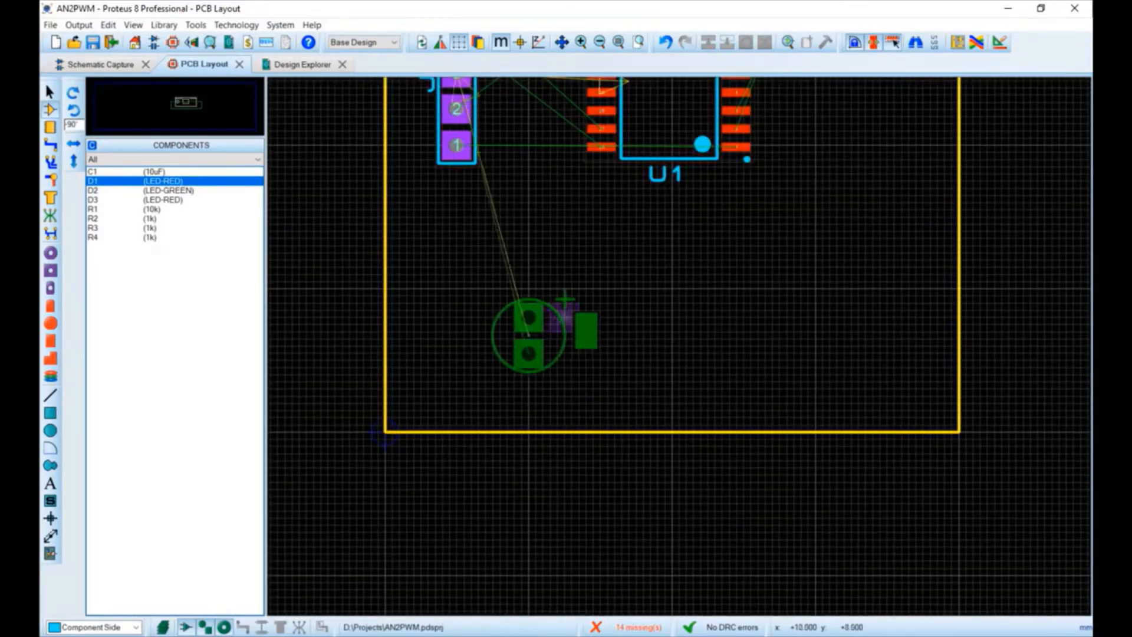
click(528, 336)
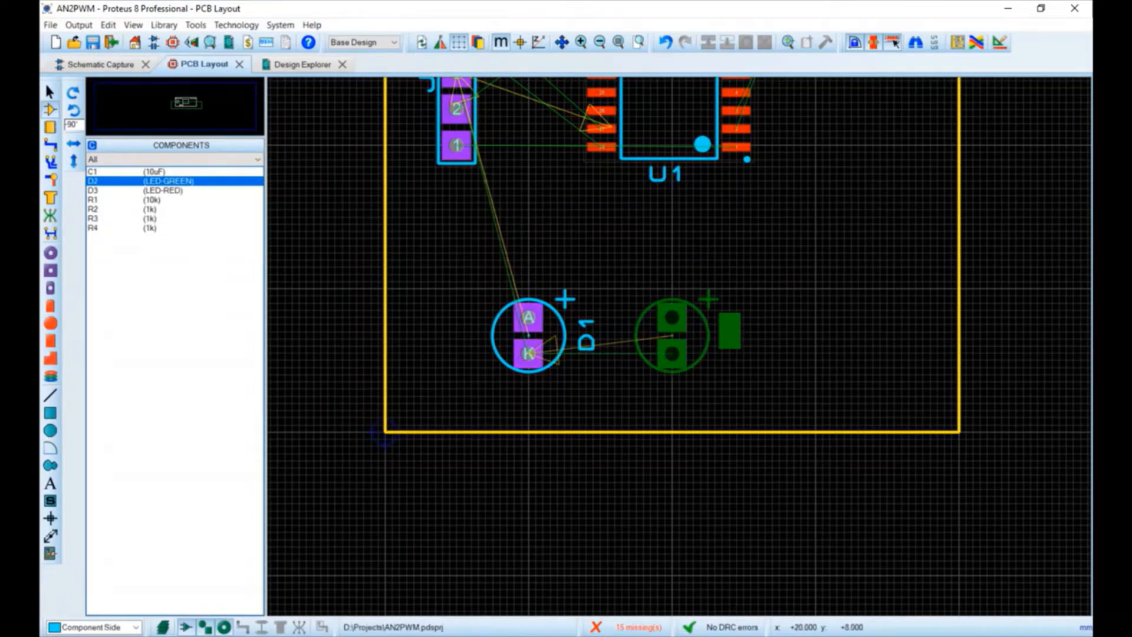
click(672, 336)
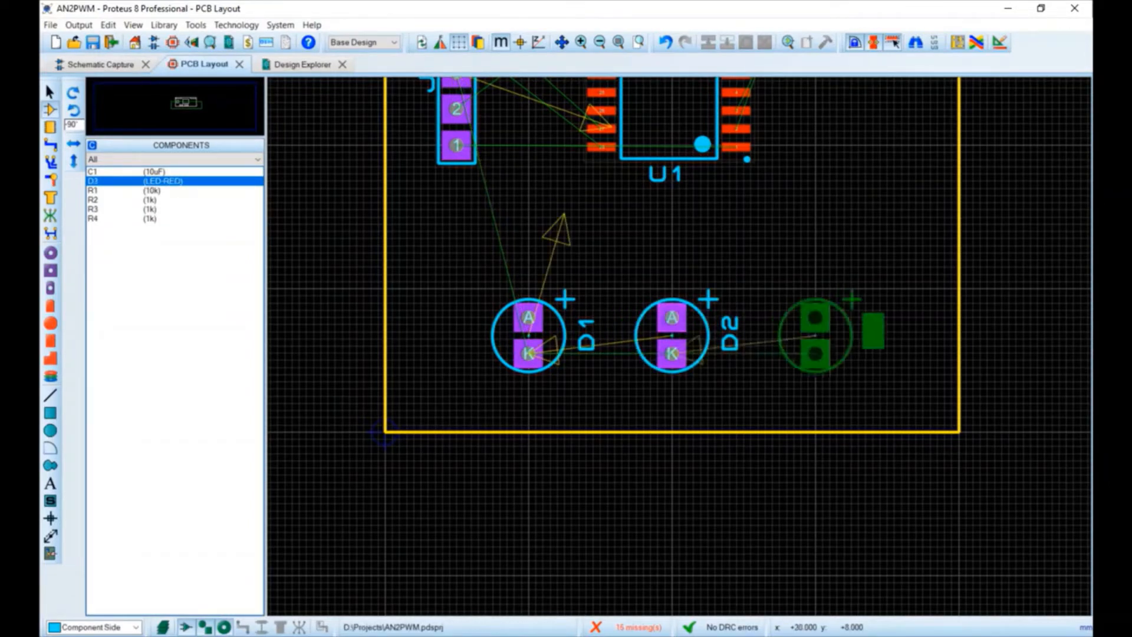
click(815, 336)
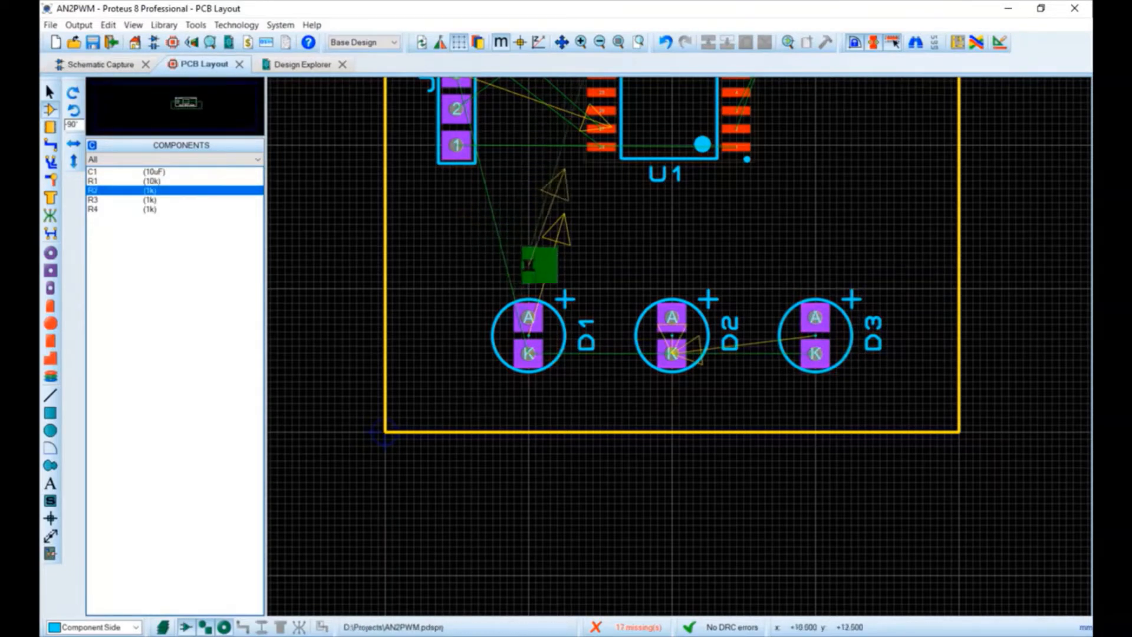
Step: Place the 1k resistors R2, R3 and R4, rotated -90°, directly above LEDs D1, D2 and D3 respectively
click(529, 266)
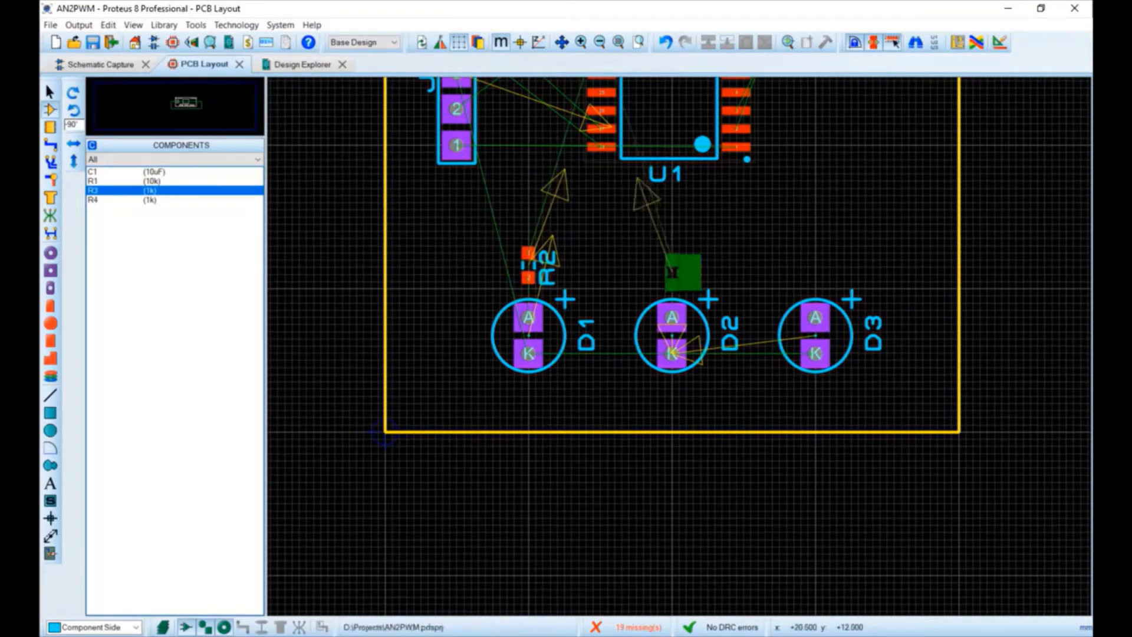
click(672, 265)
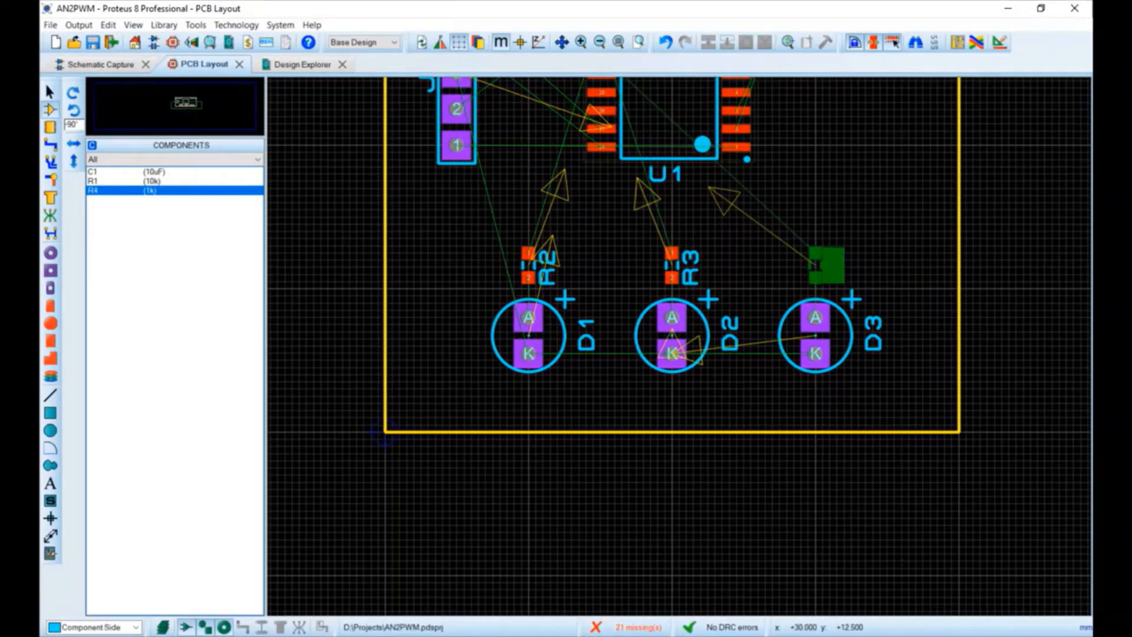
click(816, 266)
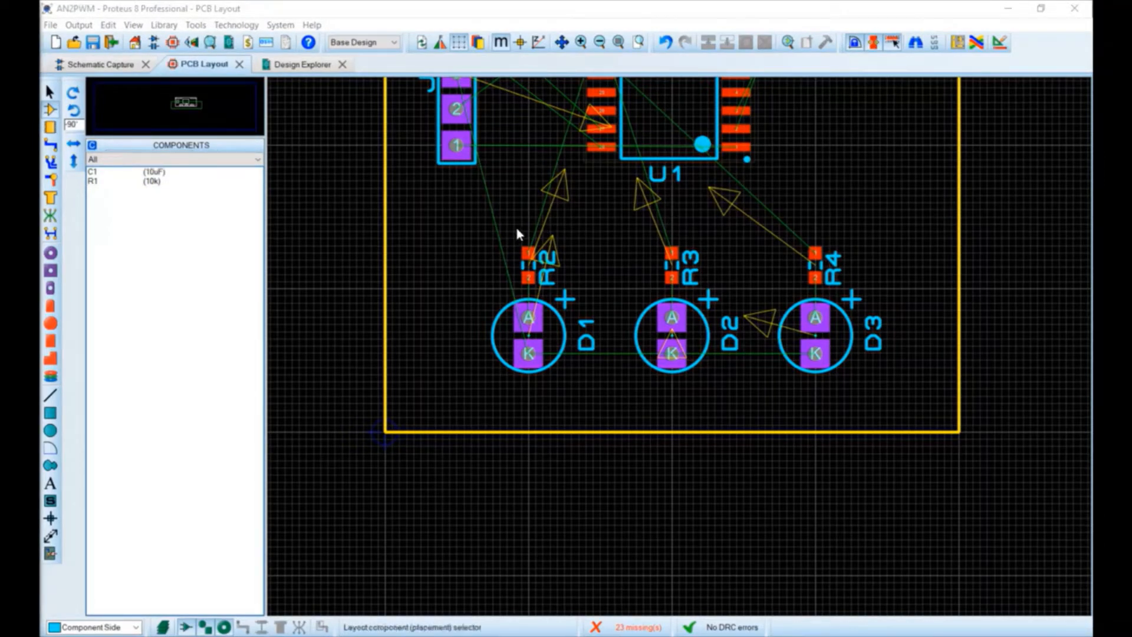
Step: Place resistor R1 (10k) at 0° to the right of U1's pin 1
click(118, 181)
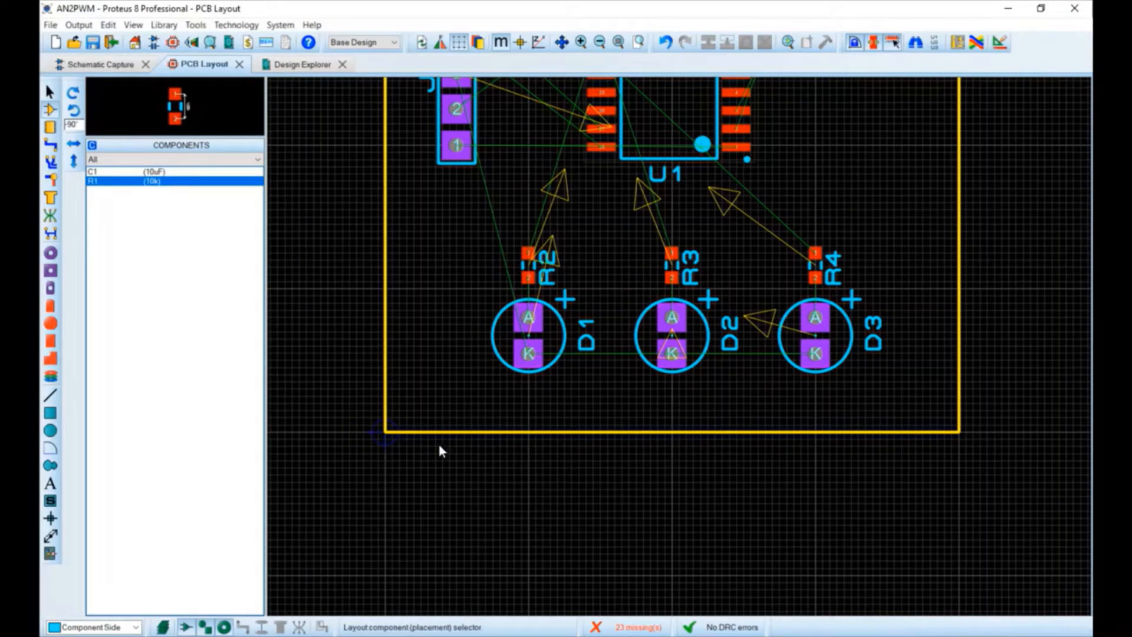
click(72, 110)
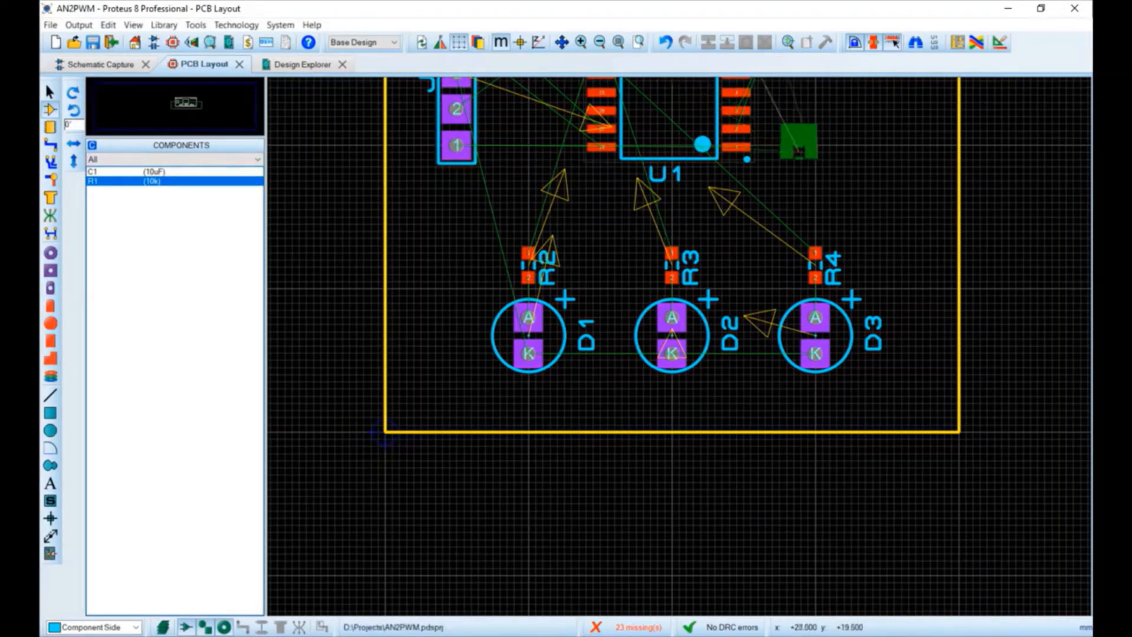
click(799, 145)
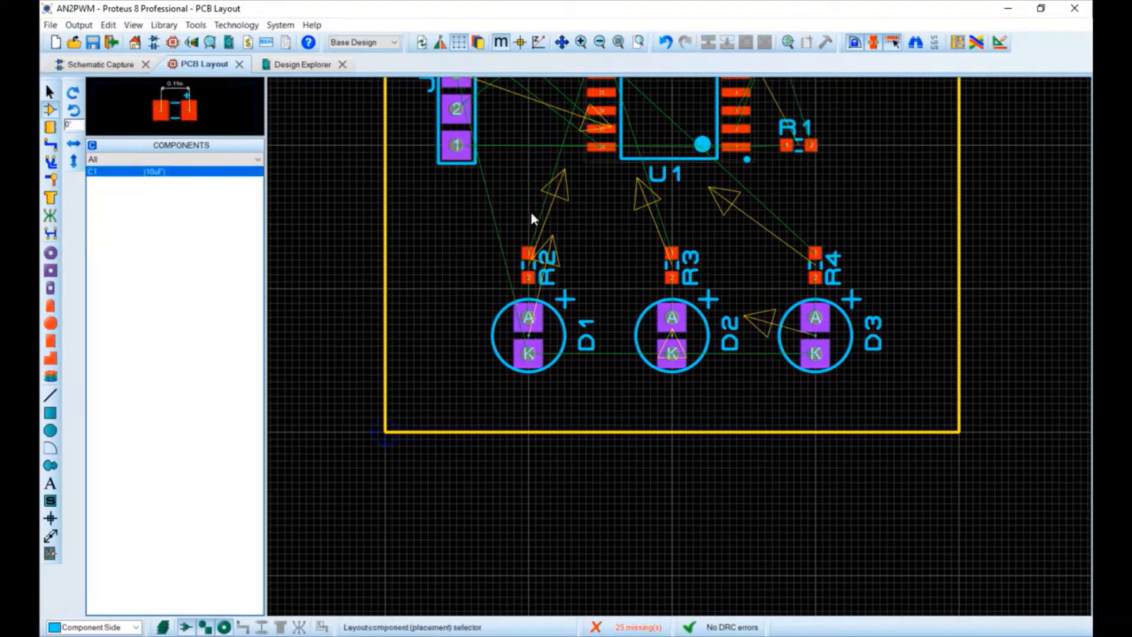
Step: Place capacitor C1 (10uF), rotated -90°, to the right of U1's pins 6 to 8, above R1
scroll(629, 231, down, 1)
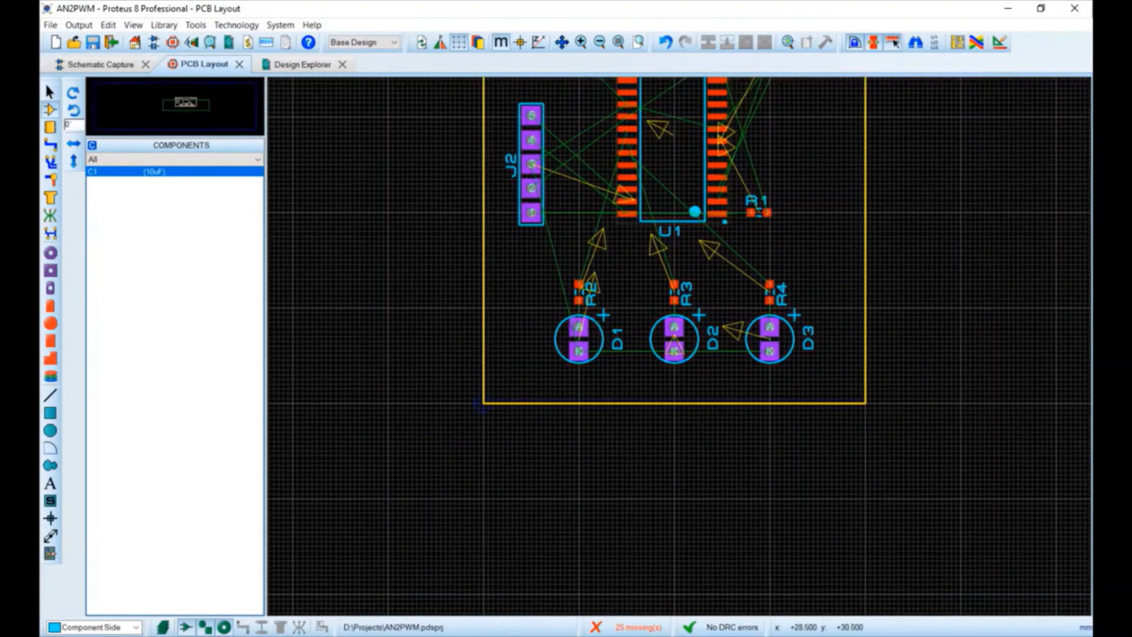
scroll(672, 137, up, 2)
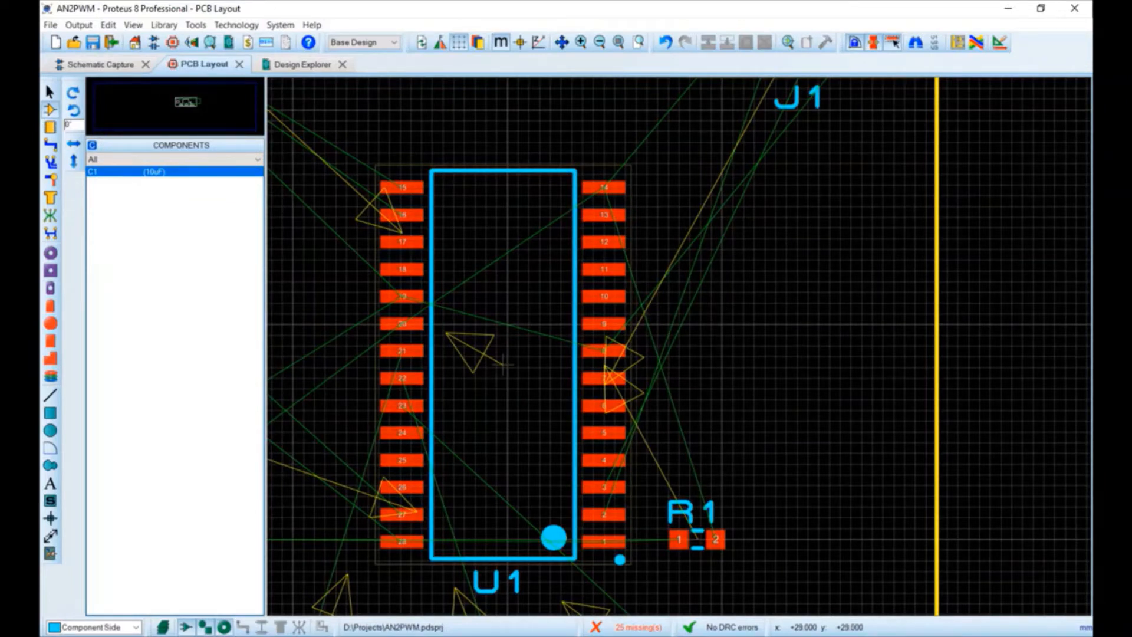
click(73, 93)
click(765, 386)
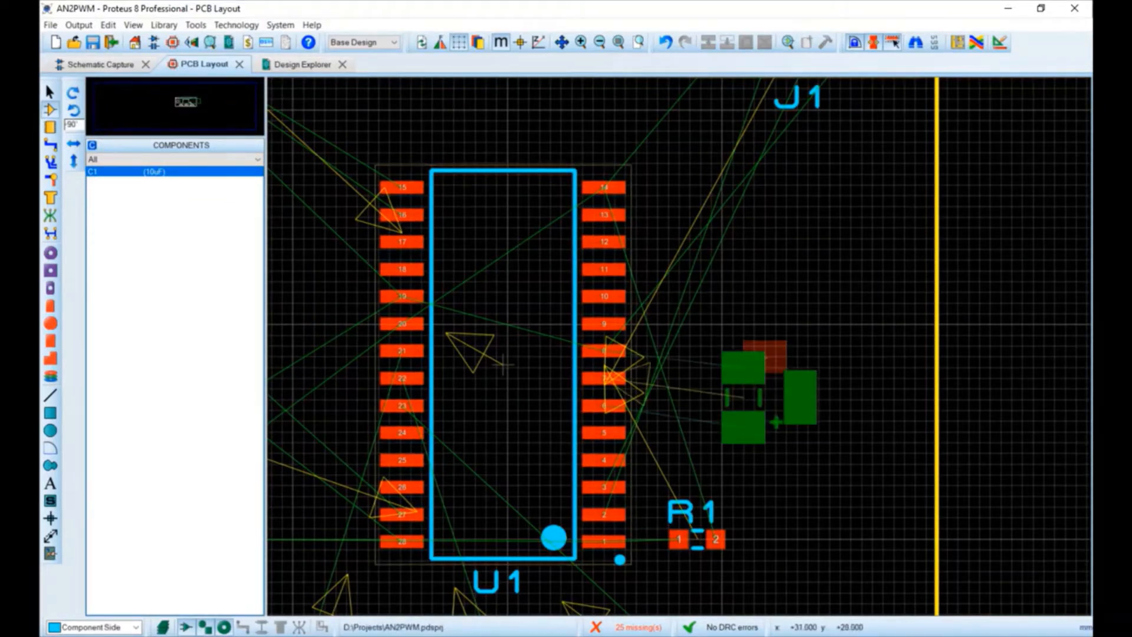
click(736, 377)
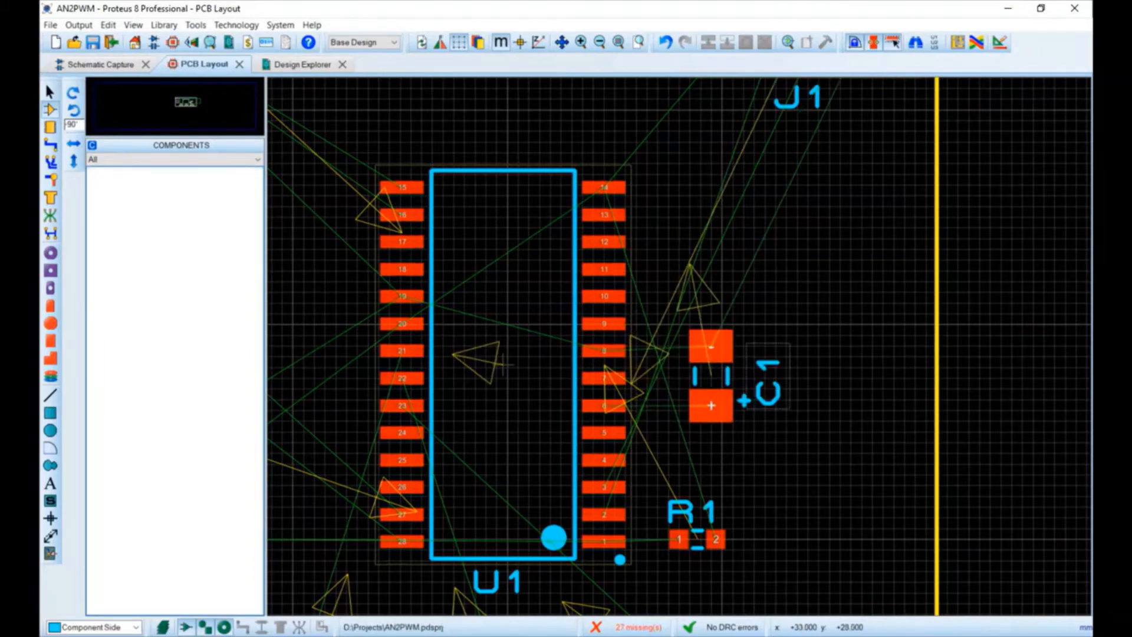
Step: Add the text LOW on the Top Silk layer directly below LED D1
scroll(694, 327, down, 2)
scroll(684, 351, down, 1)
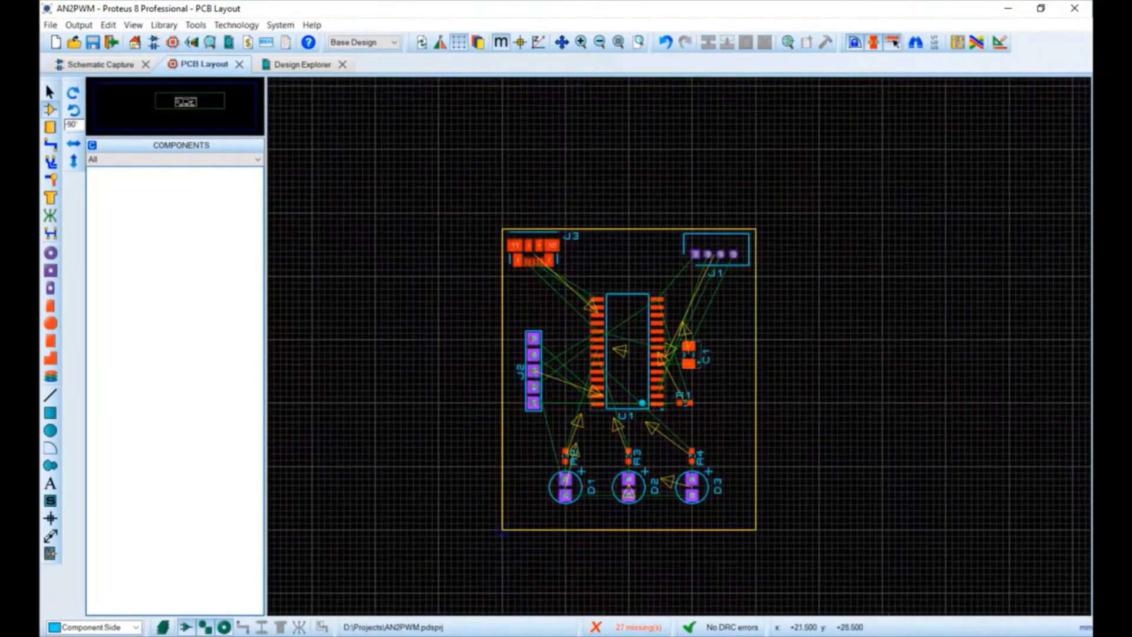
scroll(507, 525, up, 1)
scroll(679, 345, up, 1)
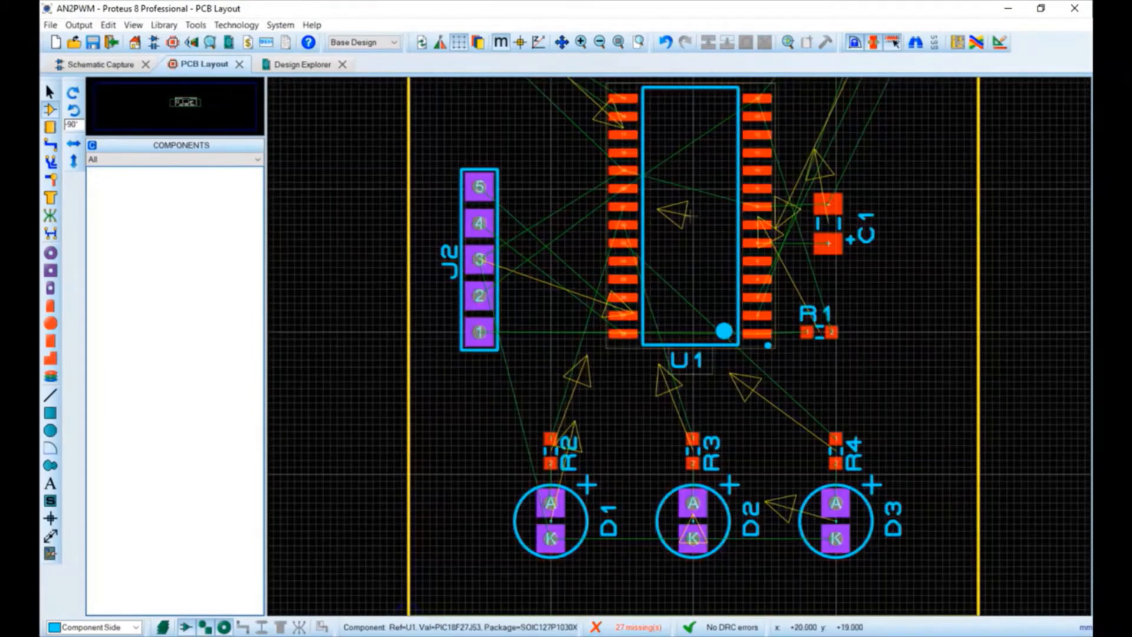
scroll(679, 345, down, 1)
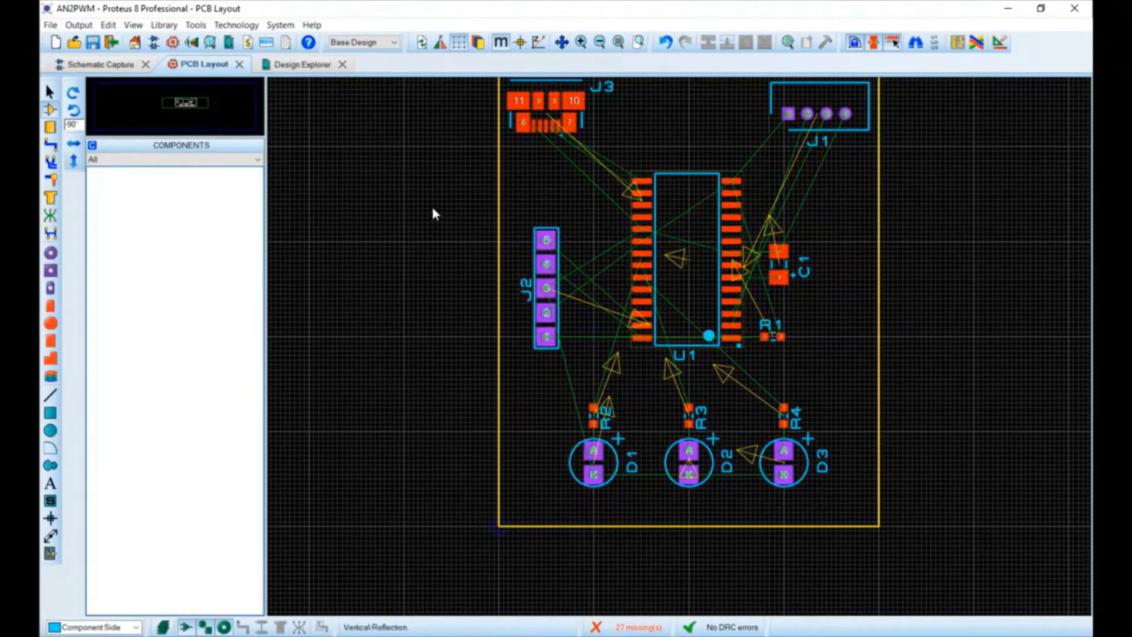
click(51, 483)
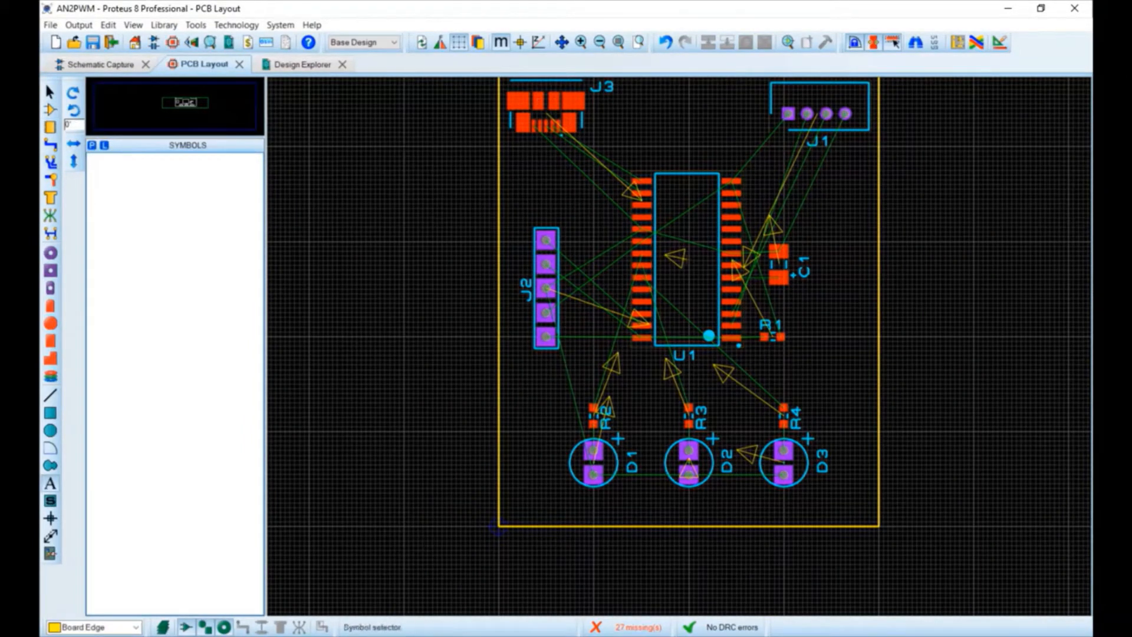
click(94, 627)
click(77, 465)
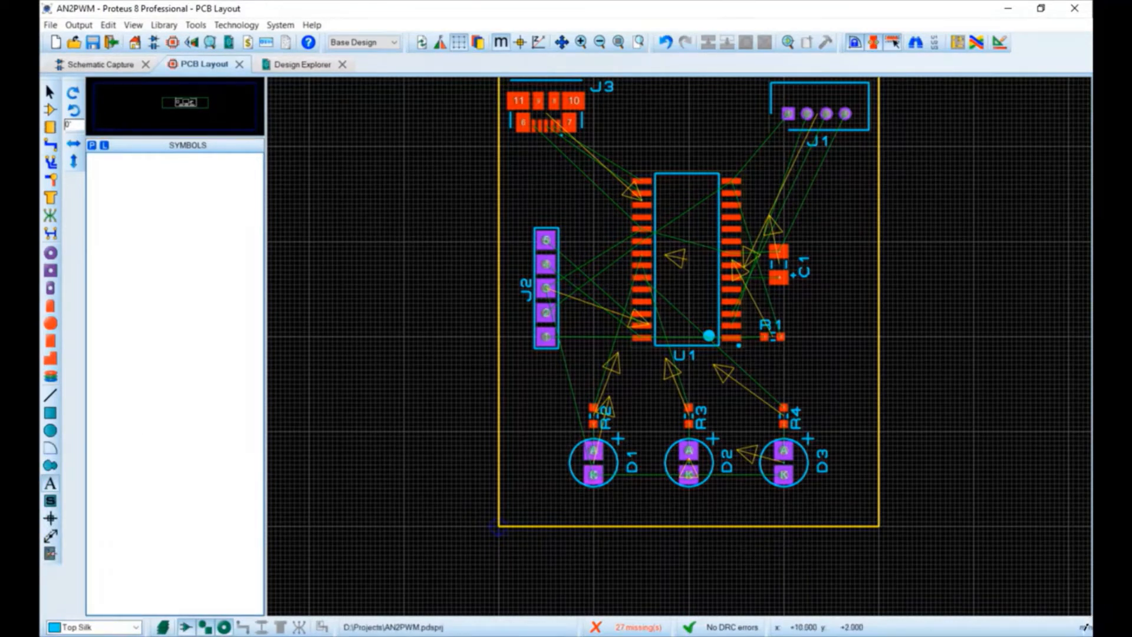
click(594, 508)
key(Tab)
key(Right)
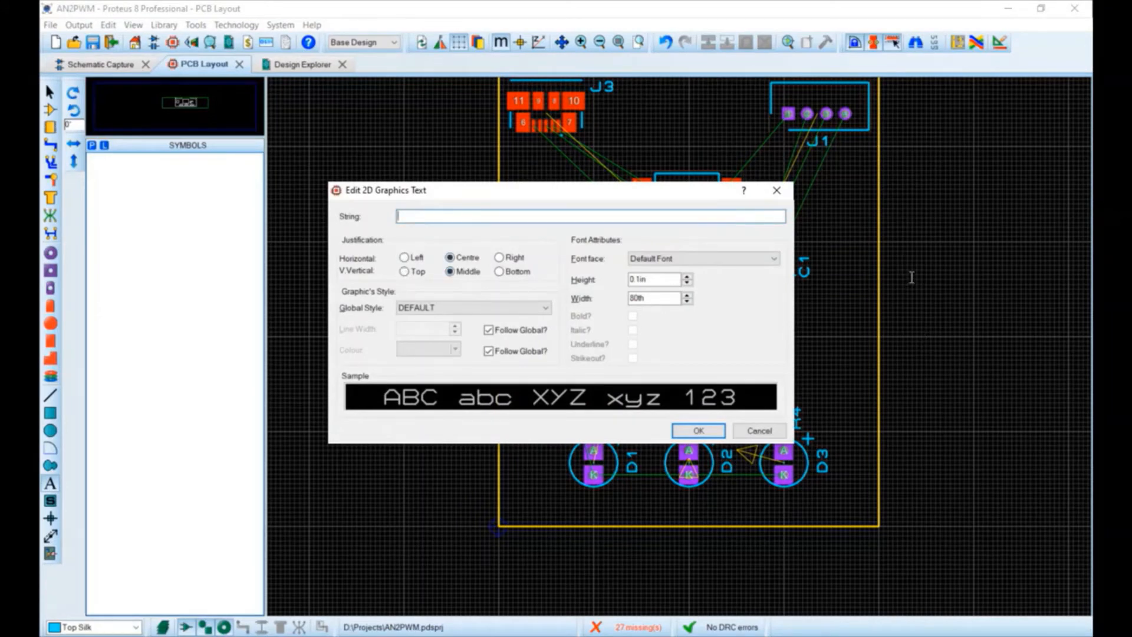
text(LOW)
key(Return)
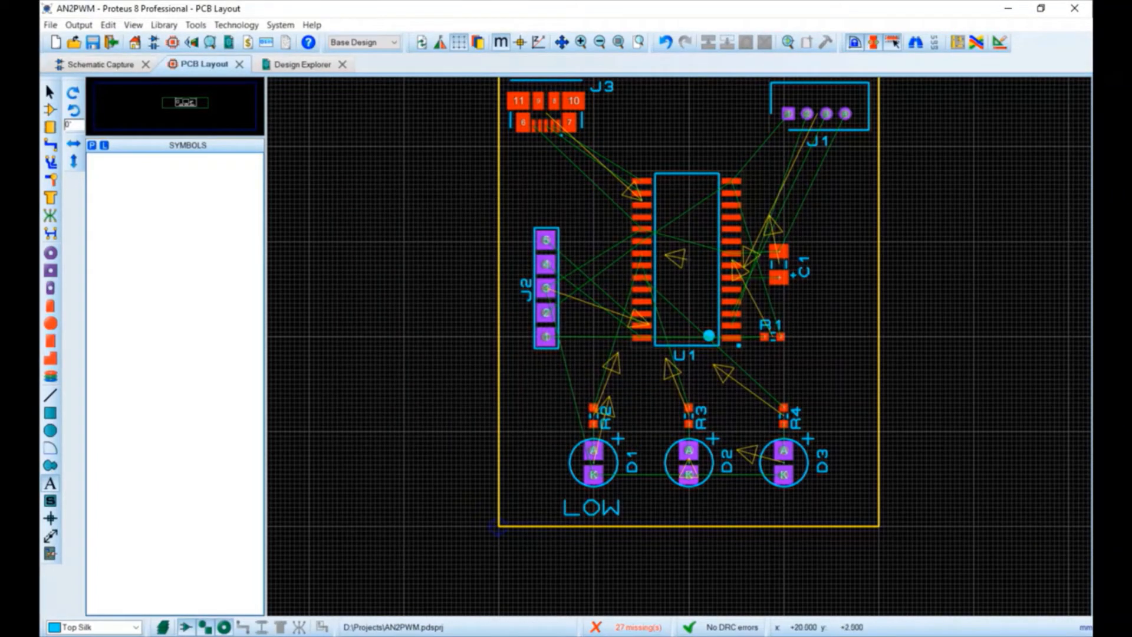
Step: Add the Top Silk texts OK below LED D2 and HIGH below LED D3
click(688, 507)
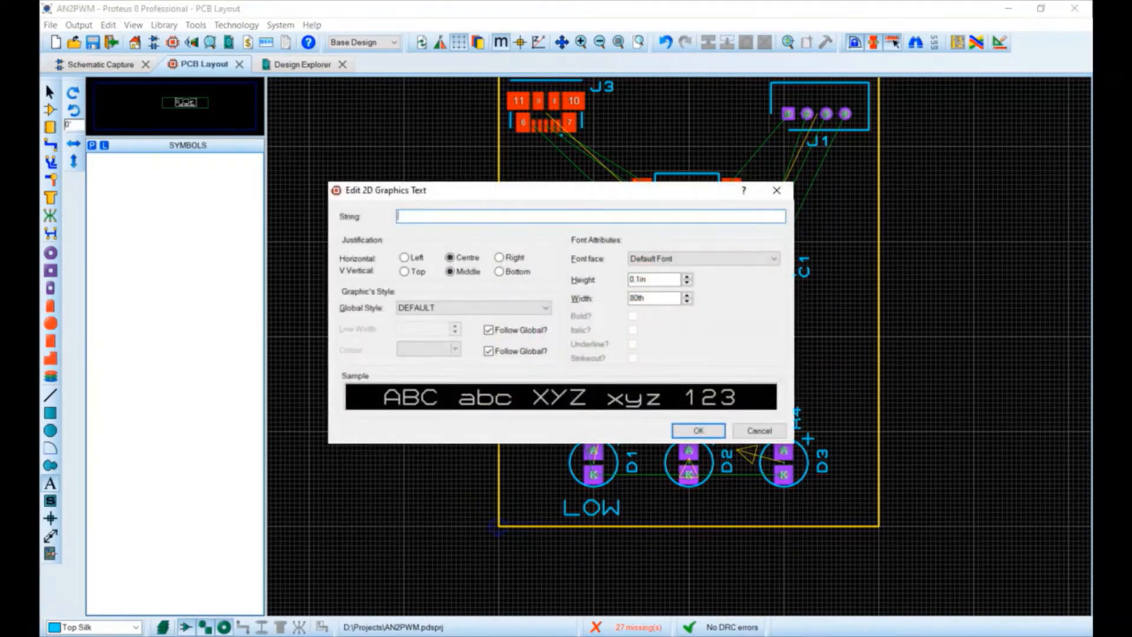
key(Return)
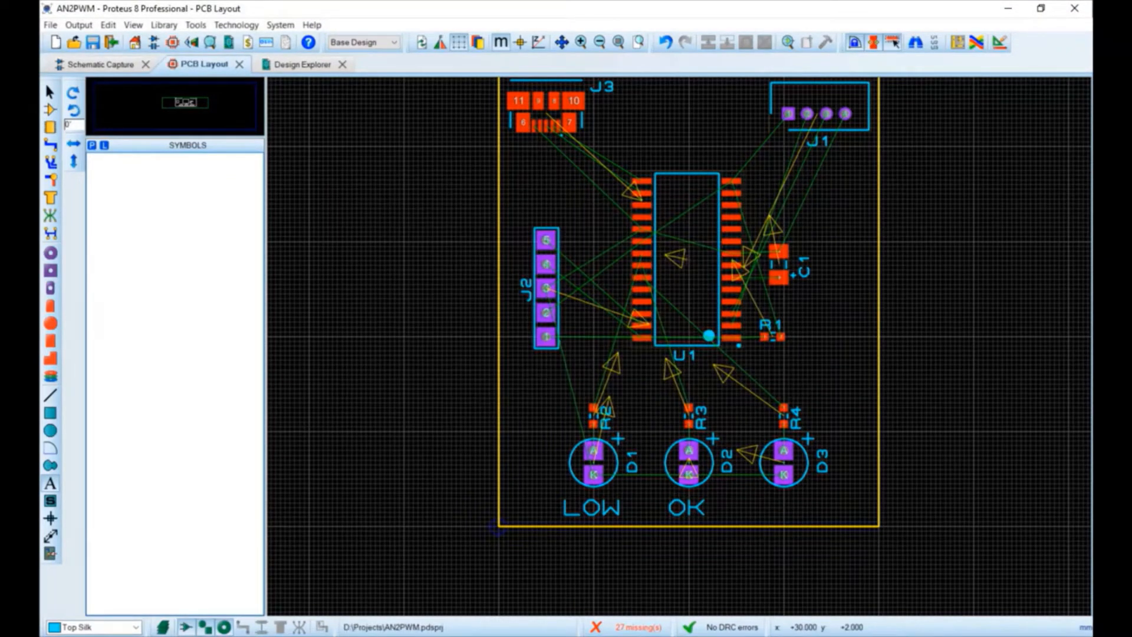
click(784, 507)
text(H)
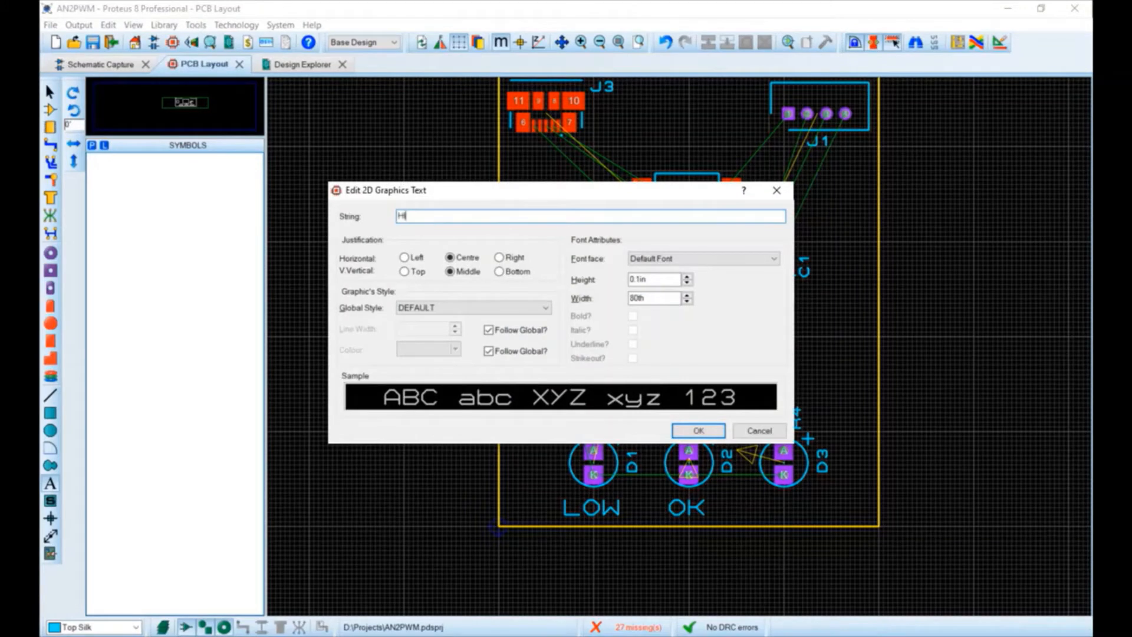
text(IGH)
key(Return)
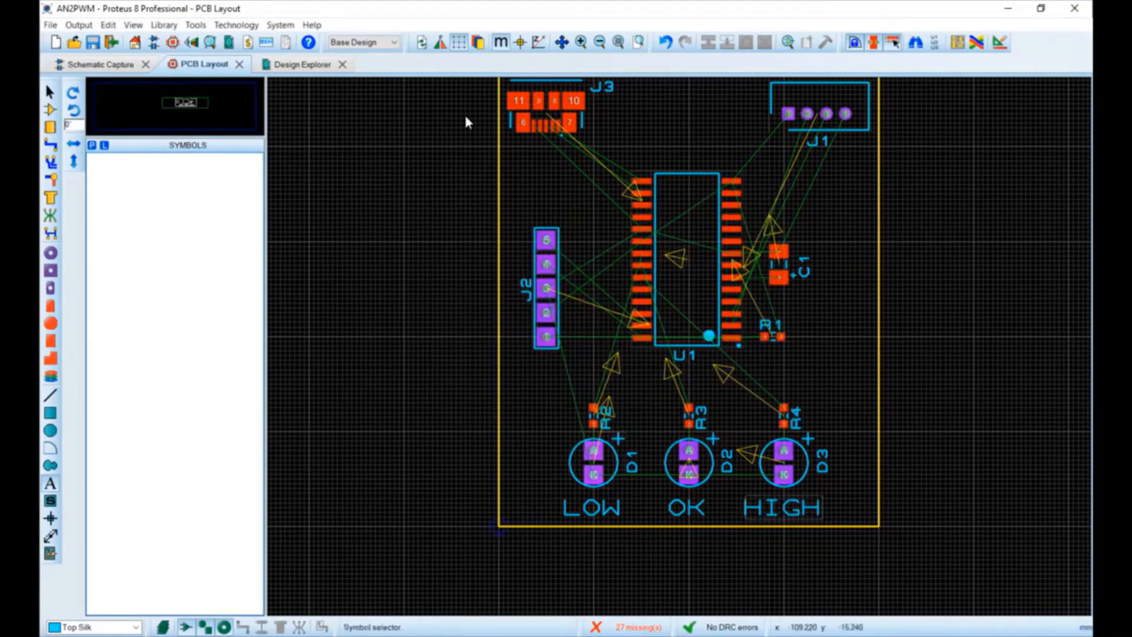
click(50, 92)
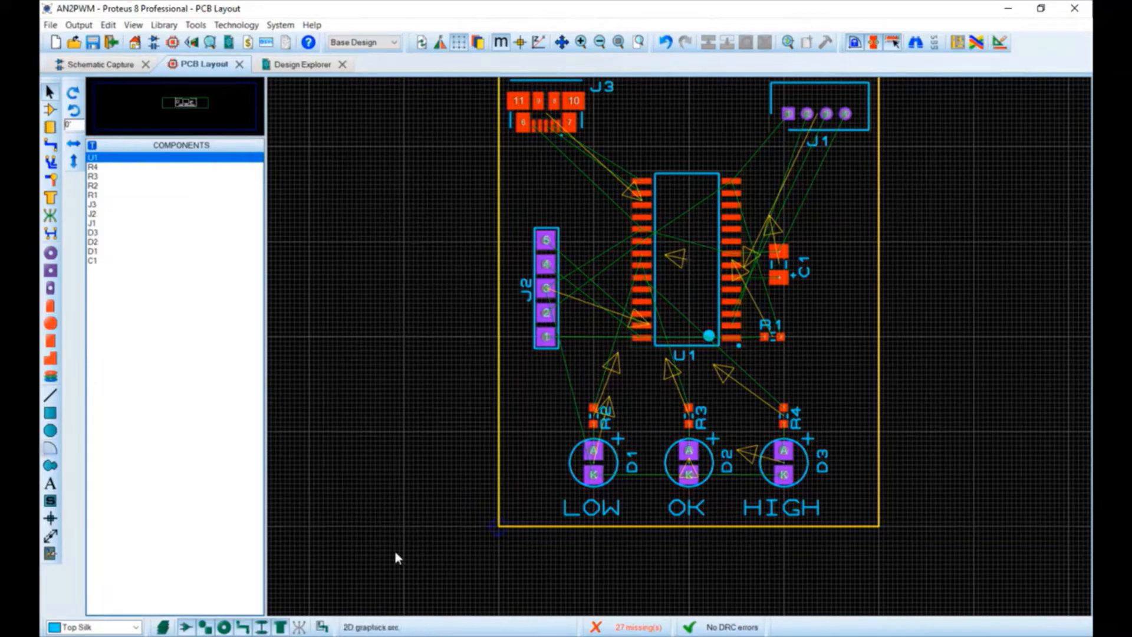
Step: Add the Top Silk text AN2PWM v1.0 near the board's right edge and rotate it 90° anti-clockwise
click(50, 483)
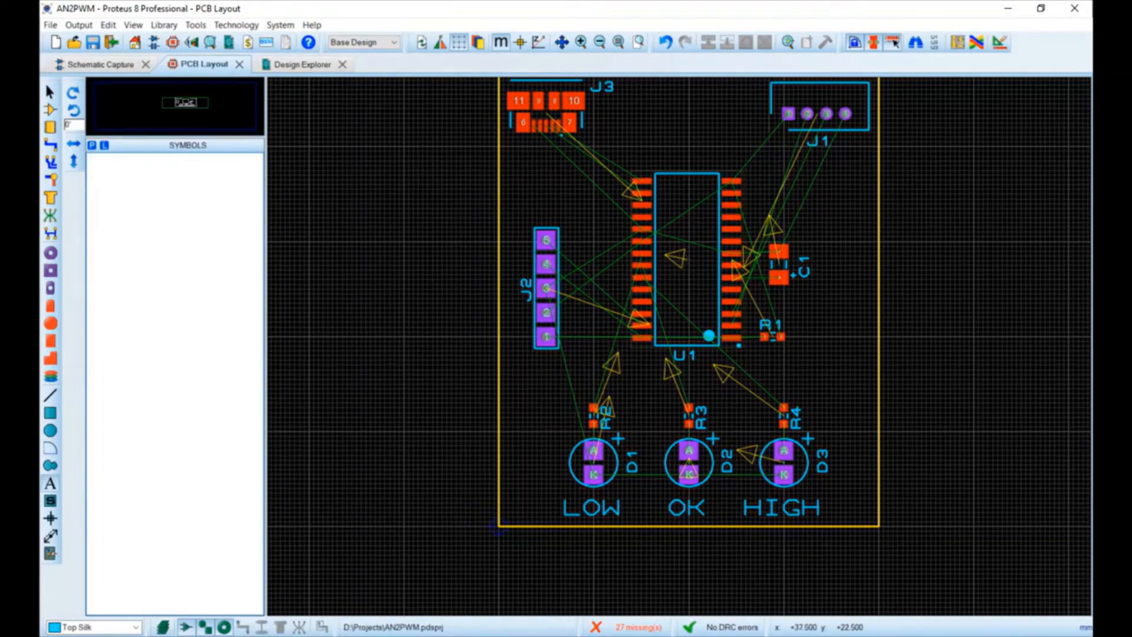
click(855, 312)
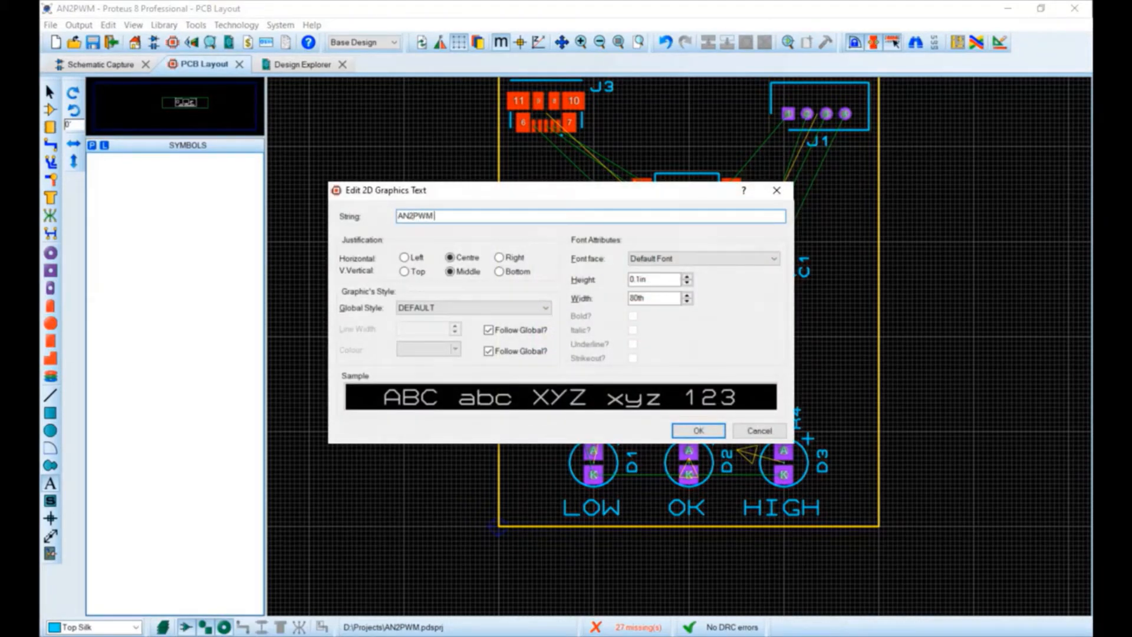
key(Return)
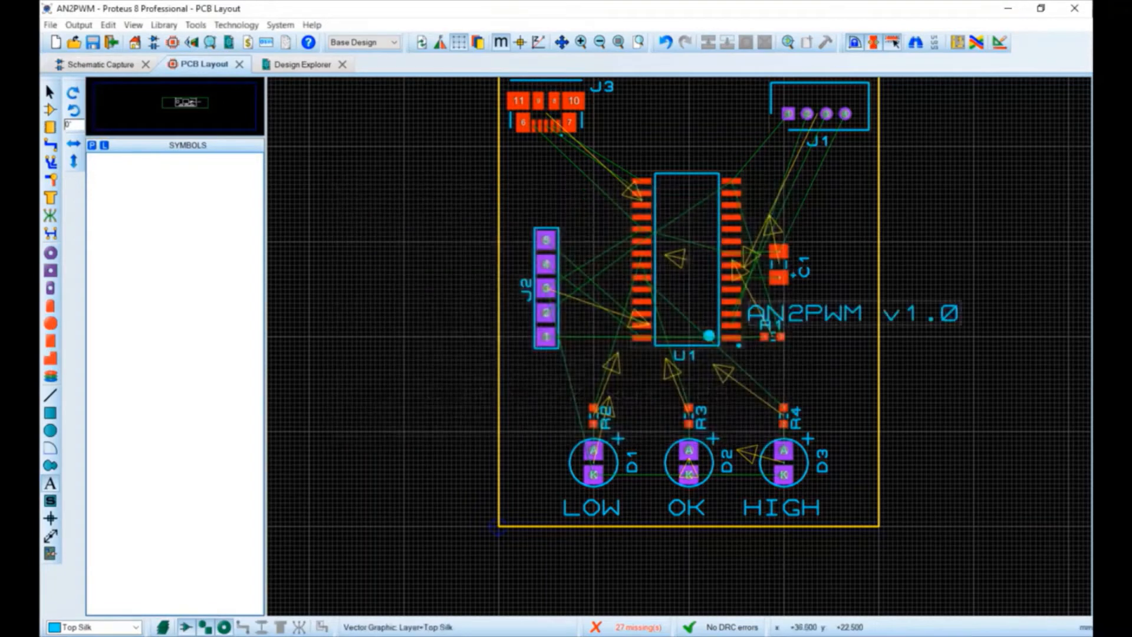
right_click(850, 304)
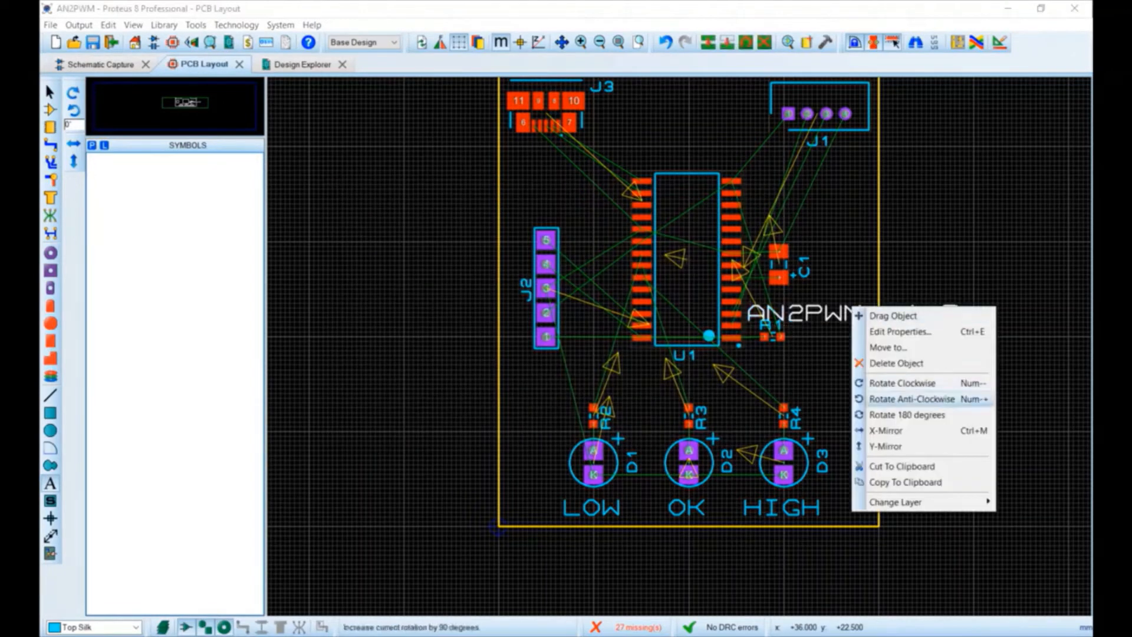
click(885, 400)
click(50, 92)
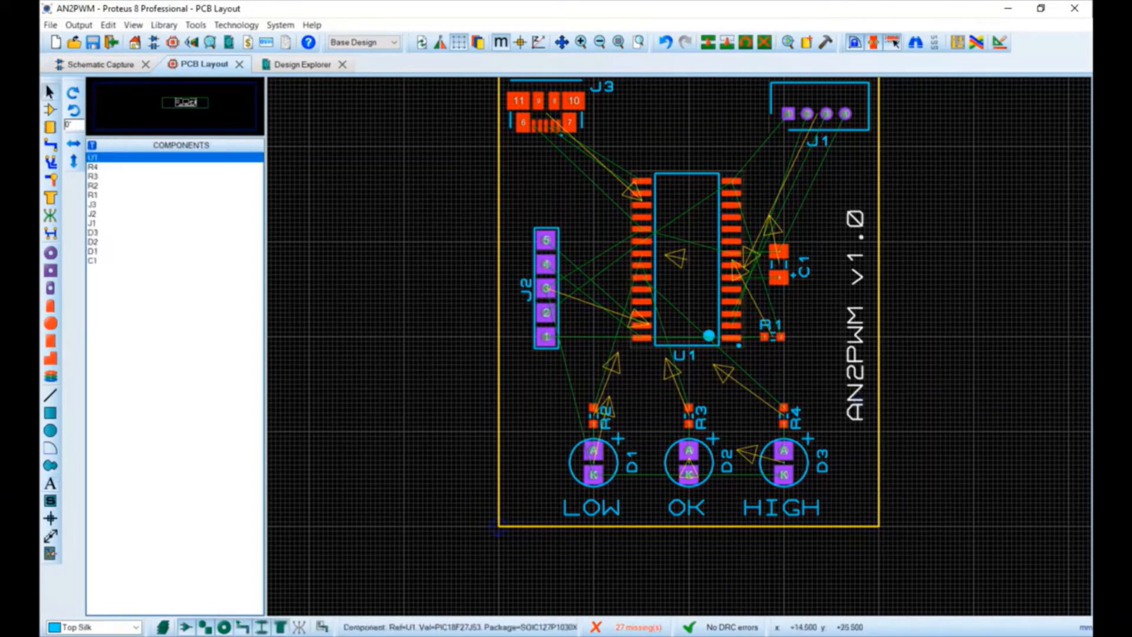
click(968, 303)
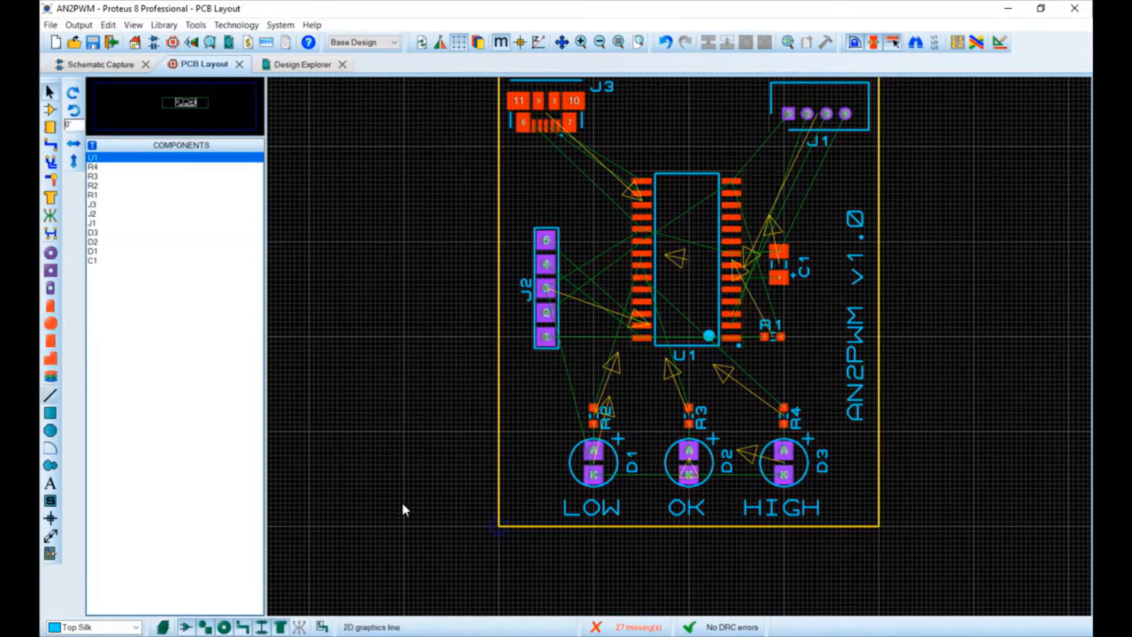
Step: Draw a Top Silk circle with a radius of about 0.5 mm just below pin 1 of J2
click(50, 430)
scroll(523, 357, up, 3)
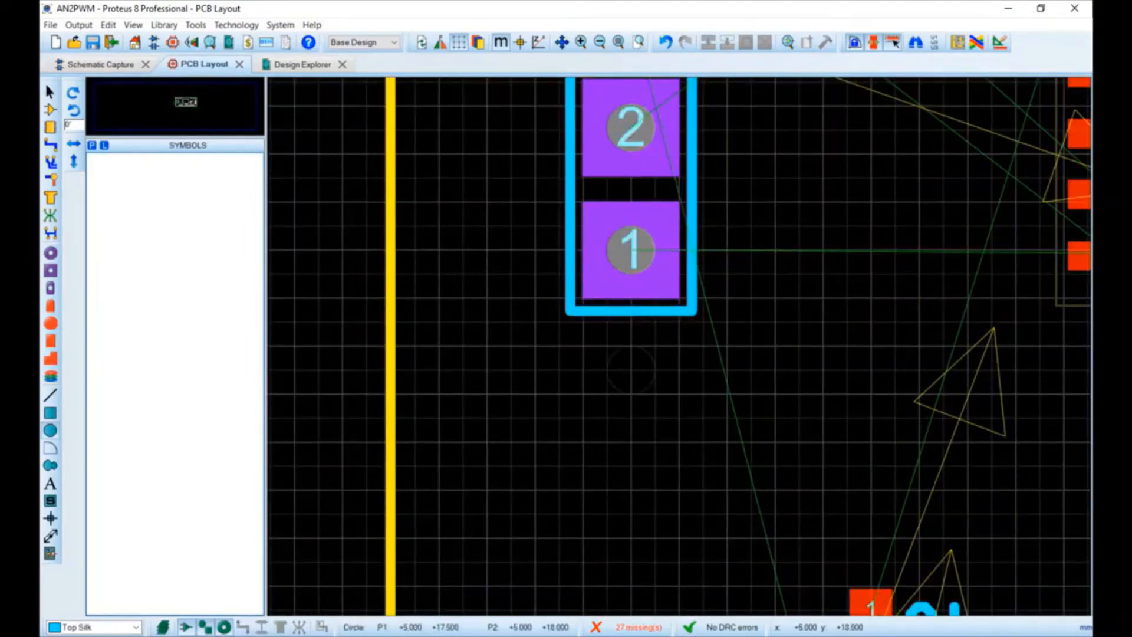
drag(630, 369, 657, 369)
Step: Set the fill style of the pin 1 marker circle below J2 to Solid, for this graphic only
right_click(647, 348)
click(695, 370)
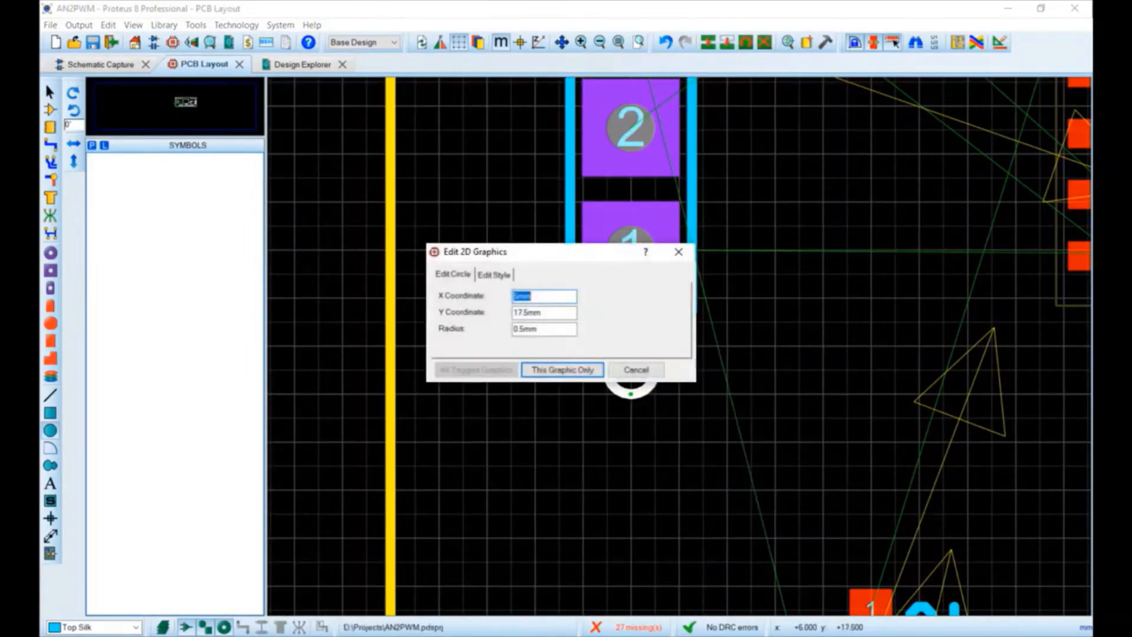
click(494, 275)
click(561, 315)
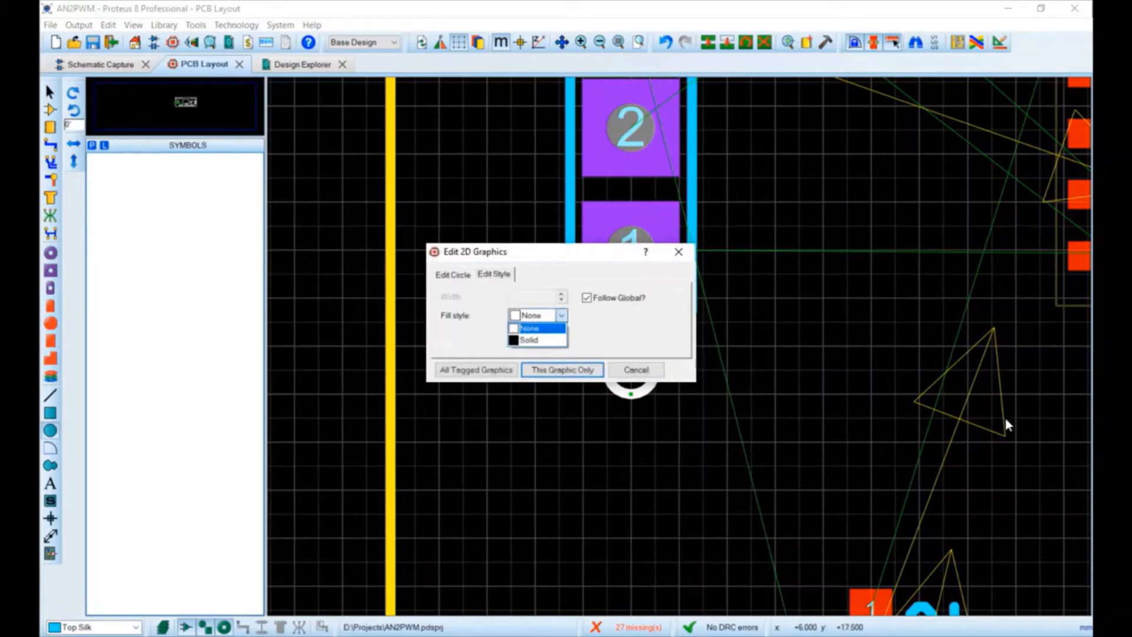
click(533, 340)
click(562, 370)
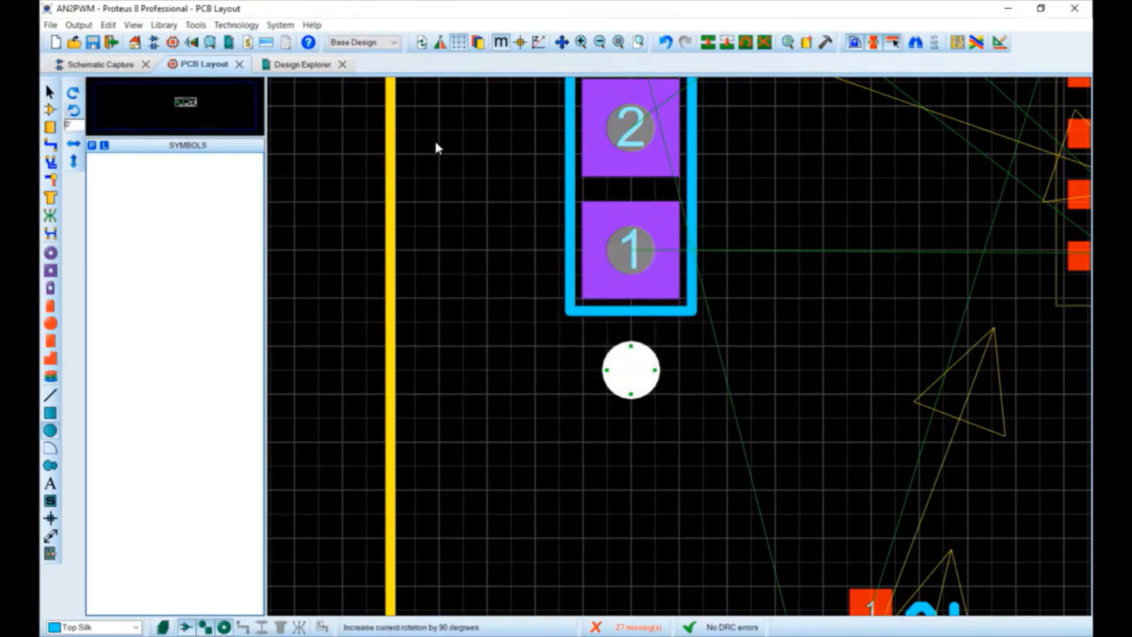
click(50, 93)
click(878, 366)
scroll(878, 366, down, 5)
scroll(731, 346, up, 3)
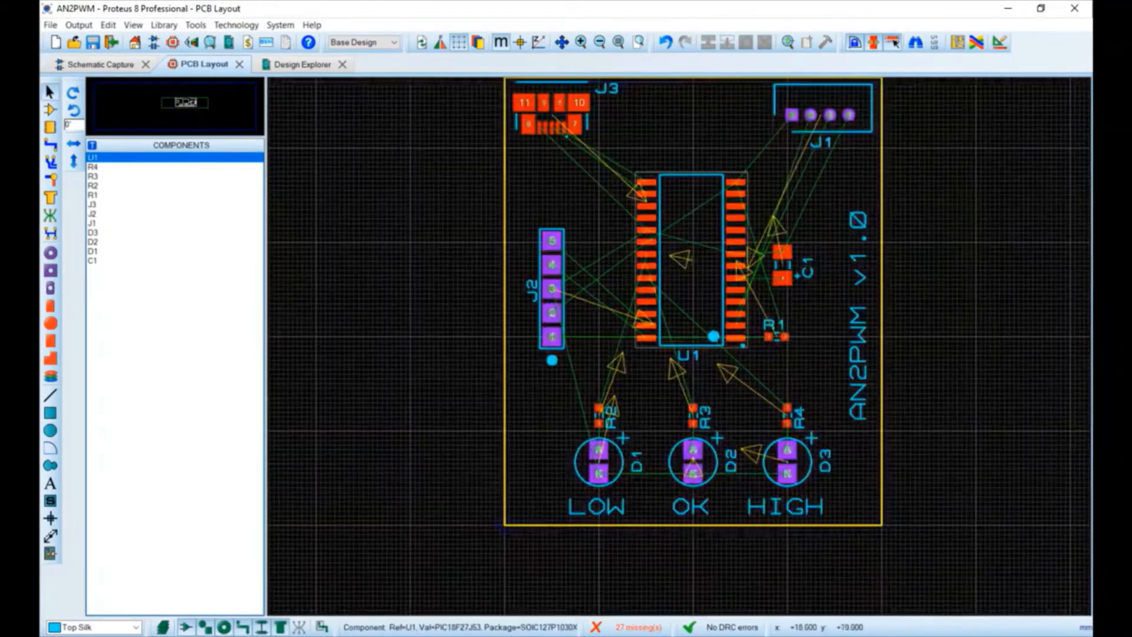
Step: Open the default text style settings of the PCB layout
scroll(679, 346, down, 1)
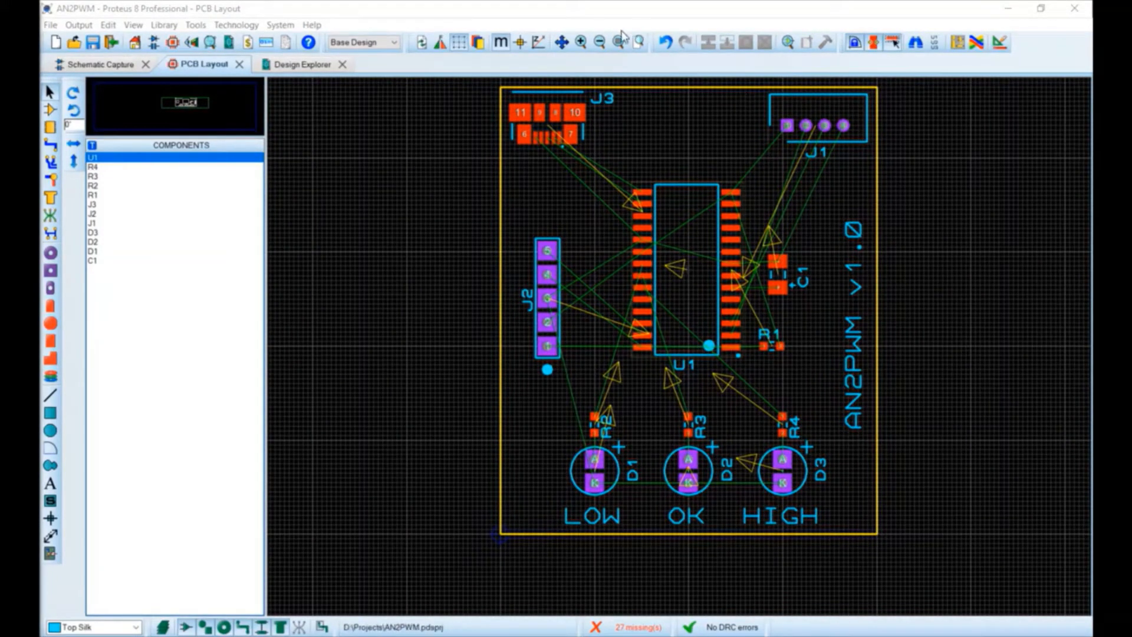
click(236, 25)
click(260, 103)
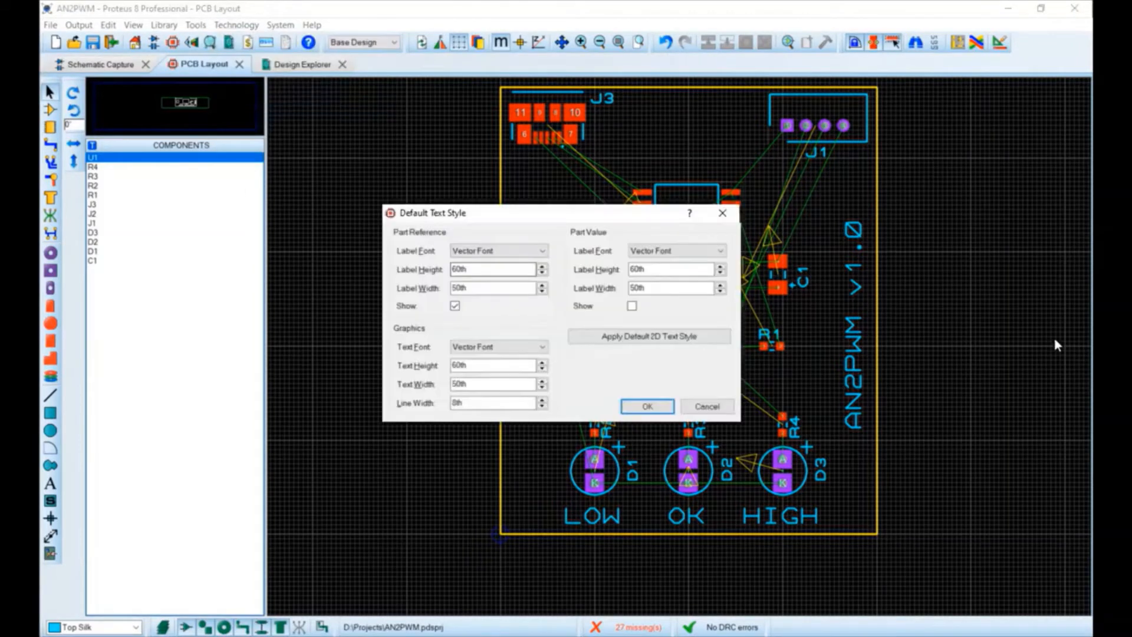
Step: Set the default text style fonts for part references, graphics and part values to Arial
click(507, 251)
scroll(519, 320, down, 6)
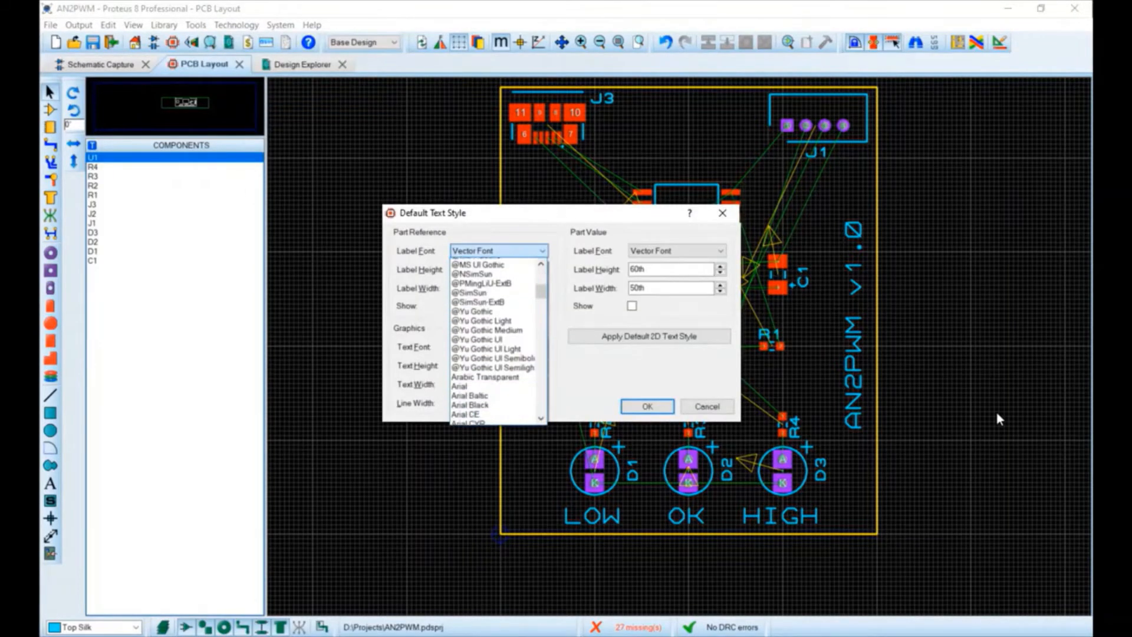
click(465, 374)
click(498, 347)
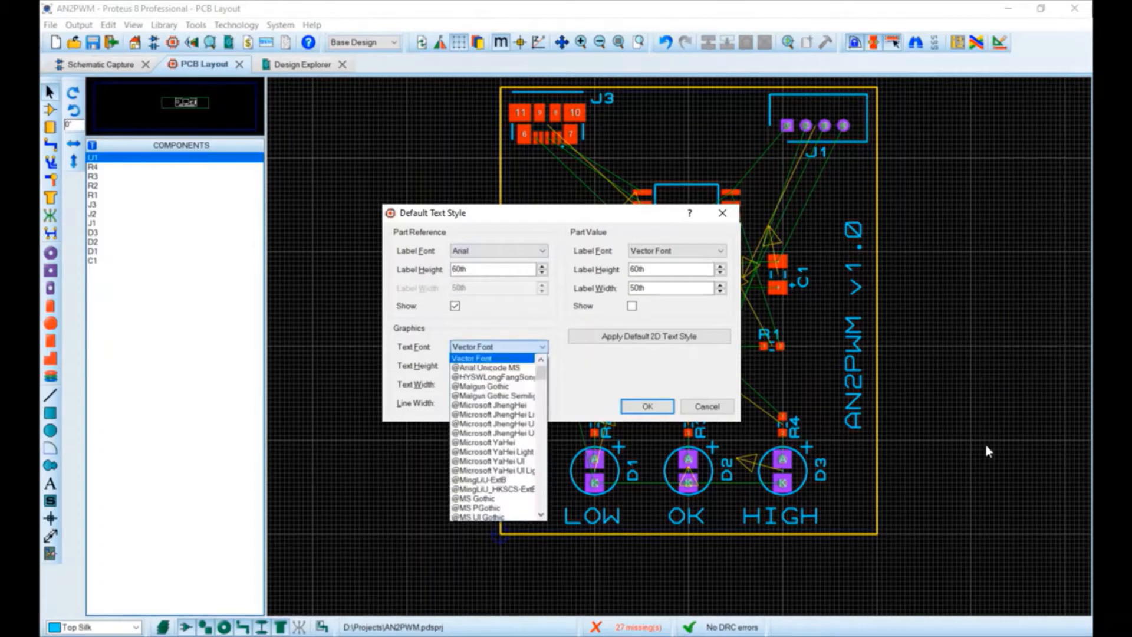
scroll(495, 437, down, 7)
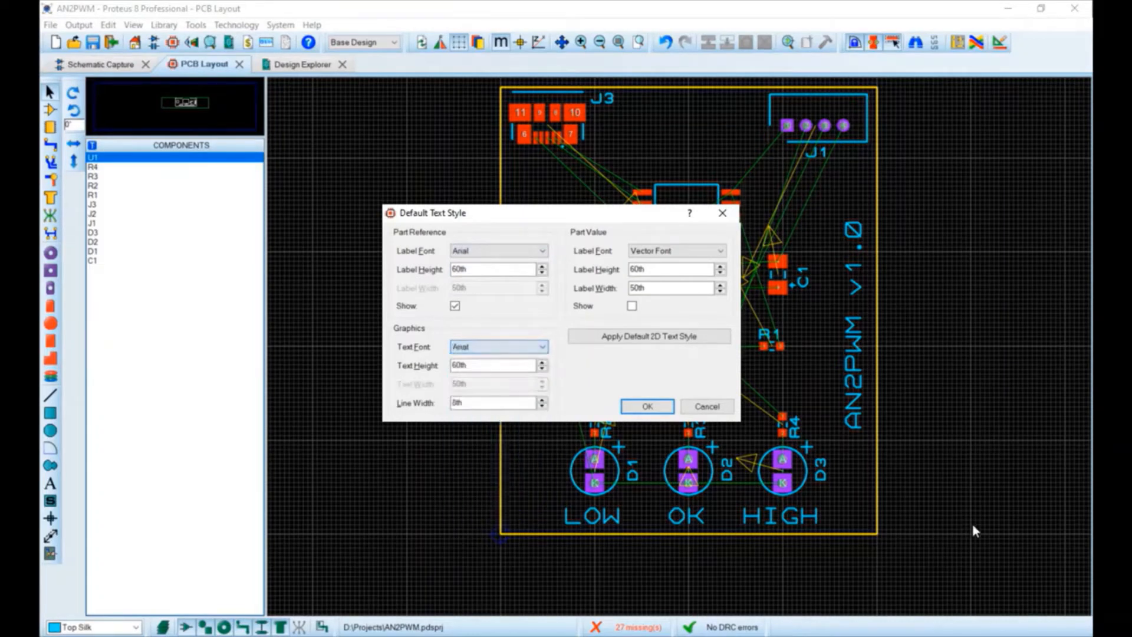
click(459, 442)
click(676, 251)
scroll(672, 342, down, 7)
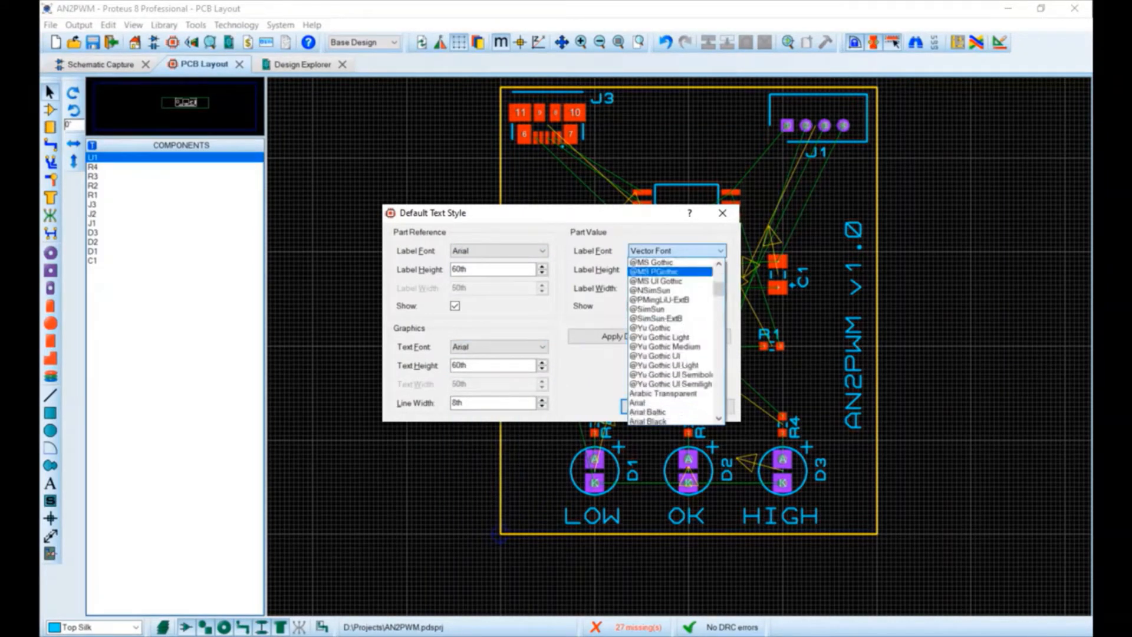
click(669, 346)
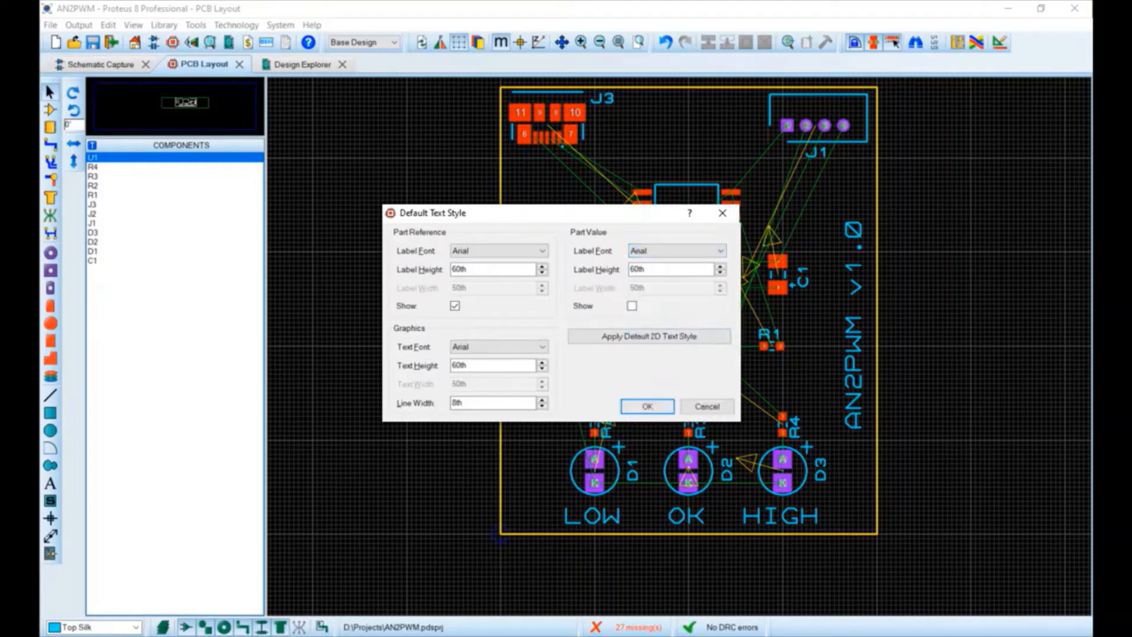
click(647, 406)
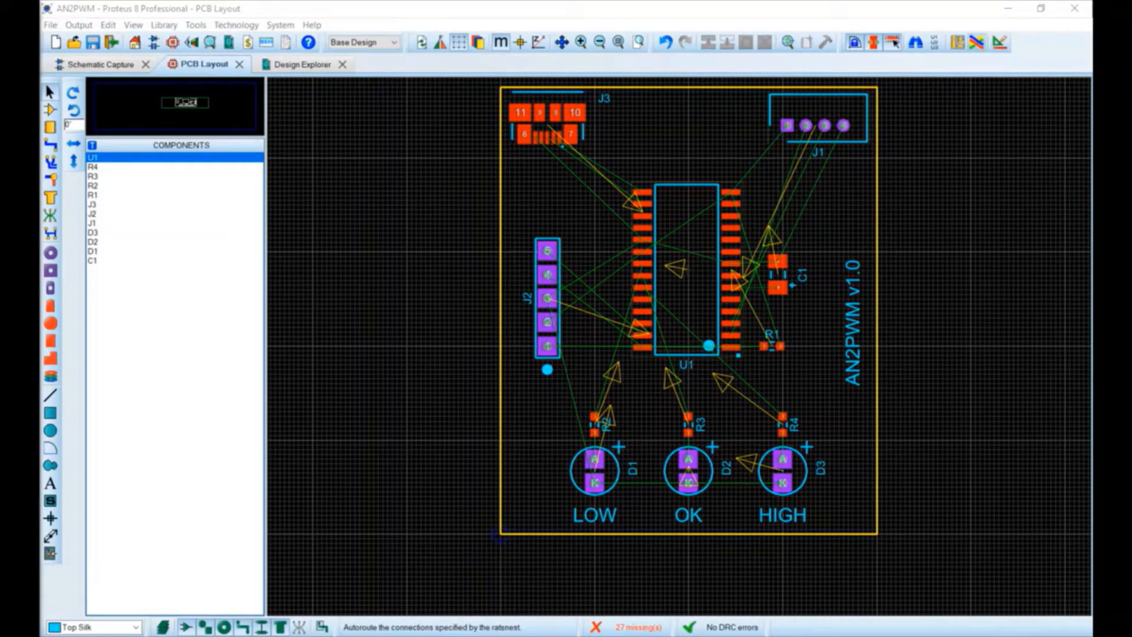
Step: Autoroute all the ratsnest connections on the board with the auto-router
click(977, 42)
click(700, 205)
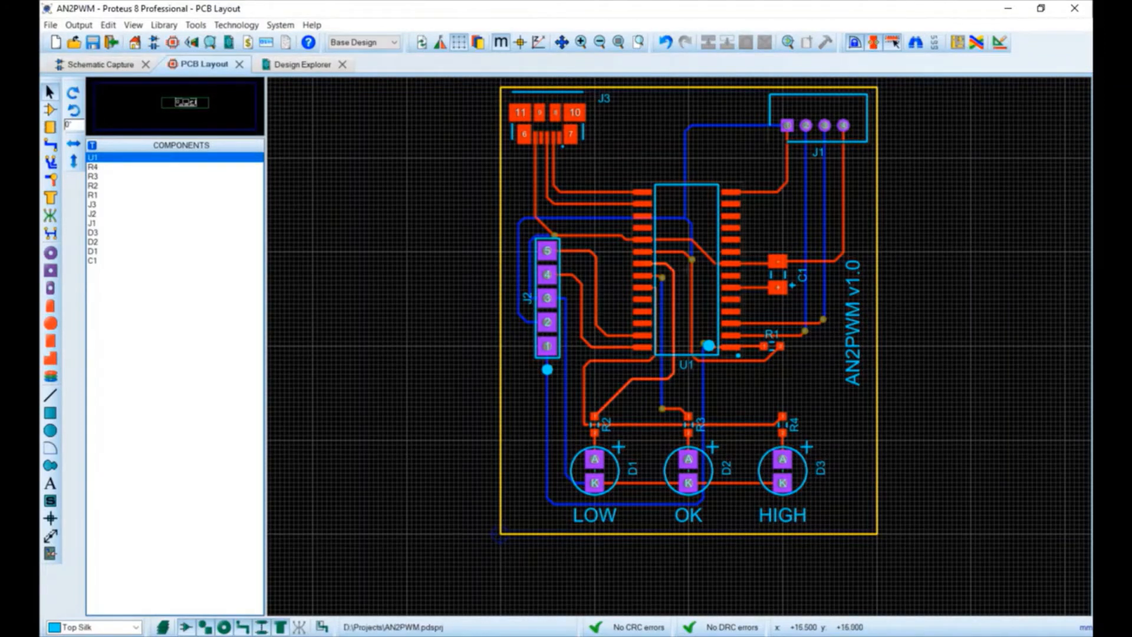
Step: Modify the LED_HIGH route below U1 to run straight down on Bottom Copper between two vias, rejoining its horizontal segment between R2 and R3
scroll(638, 392, up, 3)
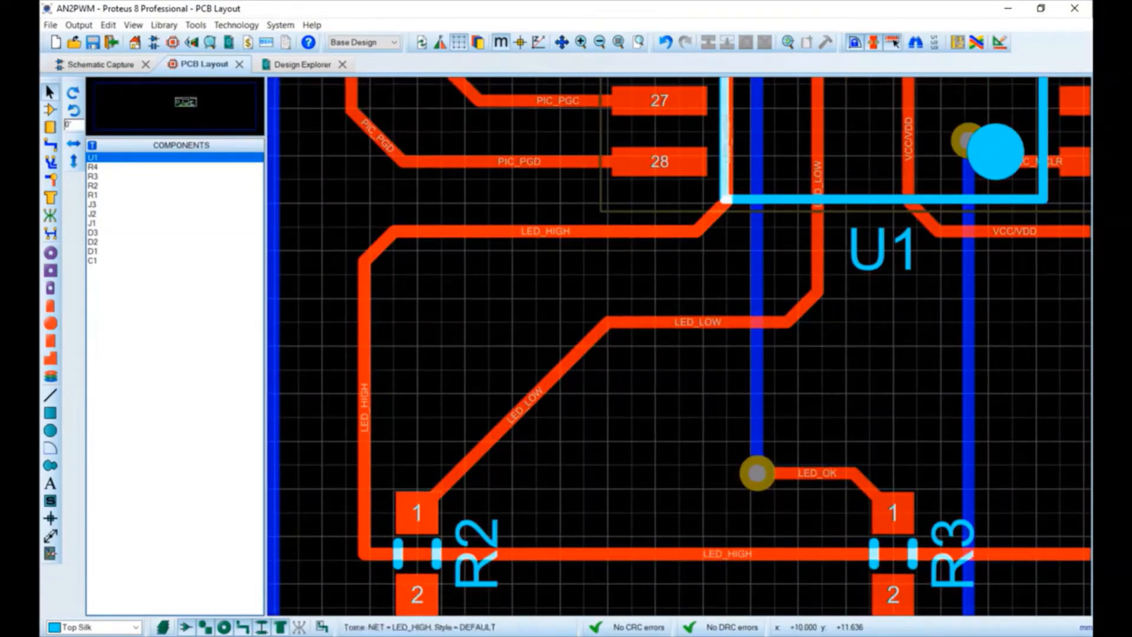
right_click(720, 216)
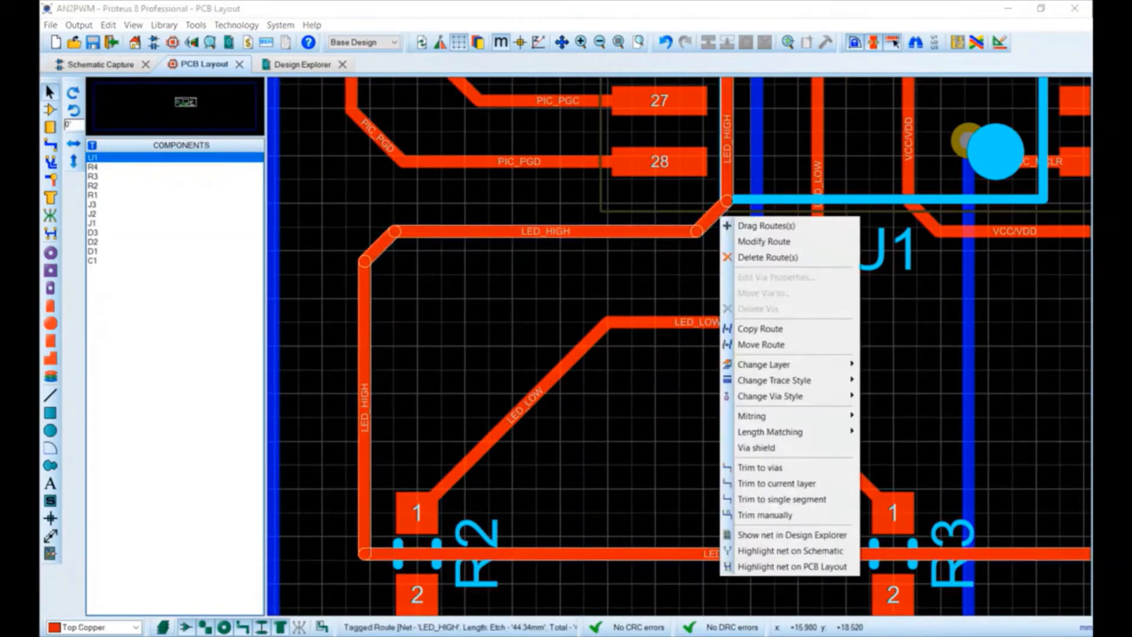
click(764, 241)
double_click(678, 275)
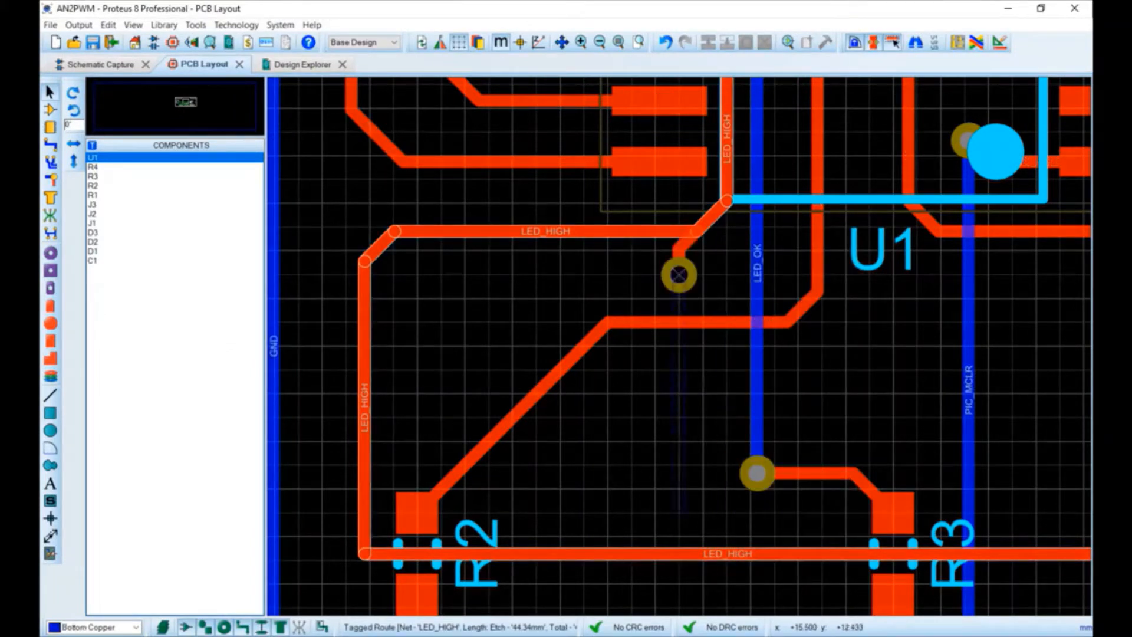
double_click(678, 513)
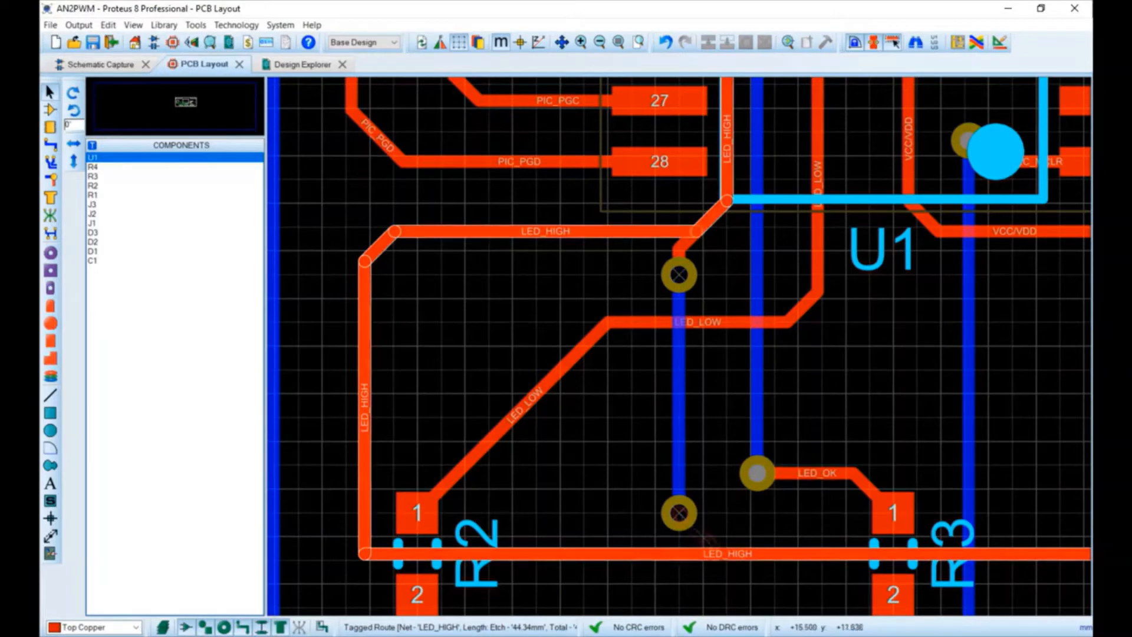
key(F7)
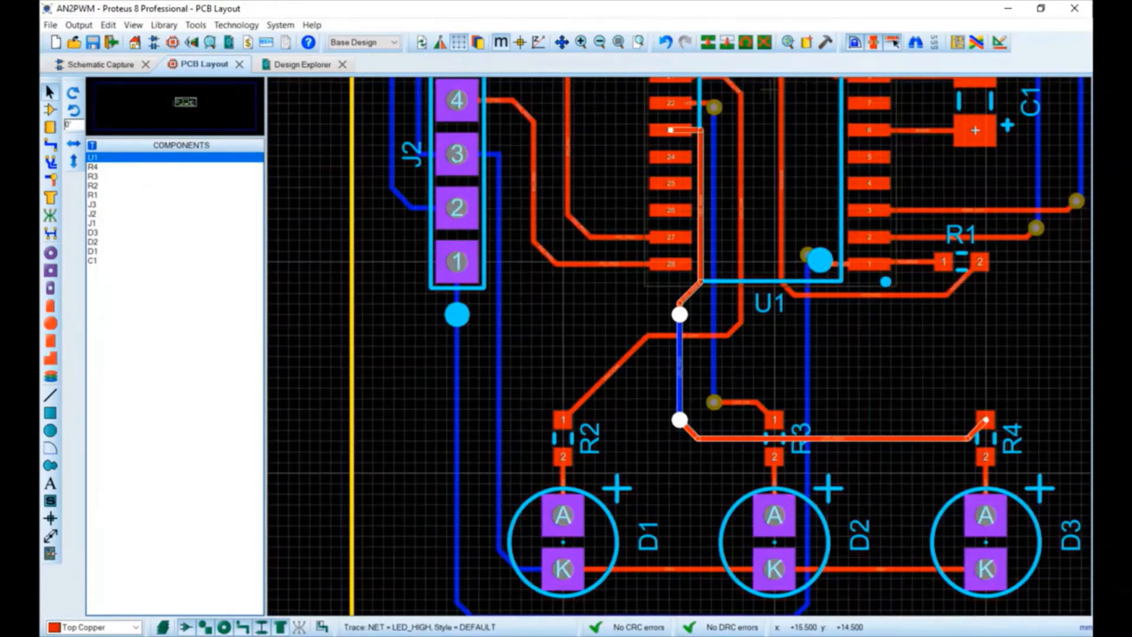
click(848, 367)
scroll(766, 366, down, 1)
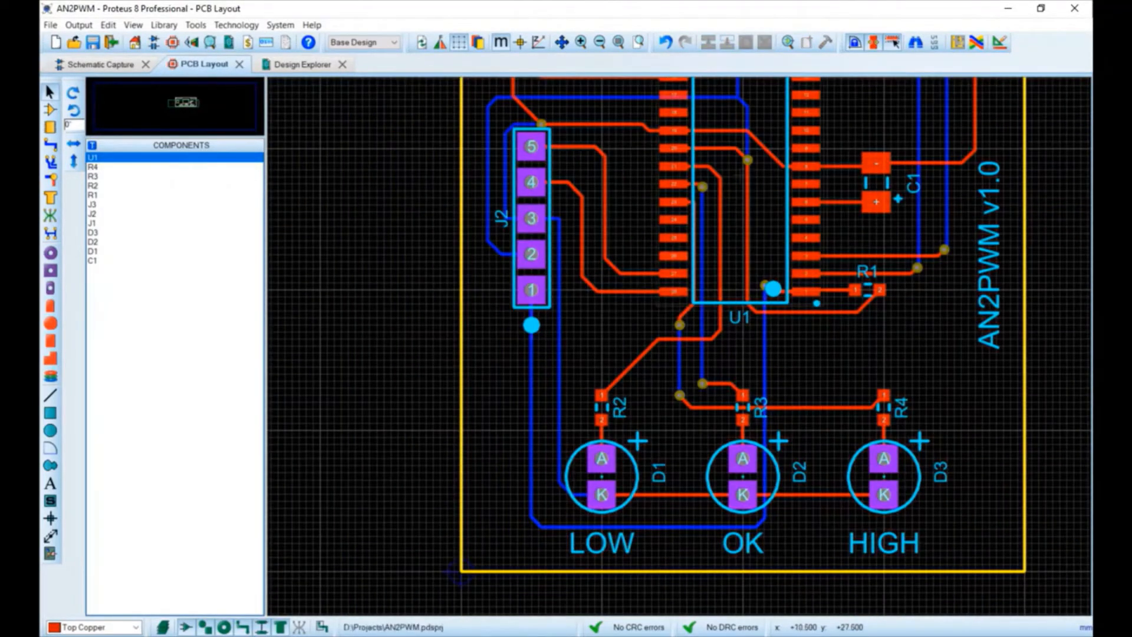
Step: Move the diagonal and vertical segments of the PIC_PGC track away from the PIC_PGD track, towards U1
scroll(615, 191, up, 3)
scroll(679, 441, down, 1)
click(672, 513)
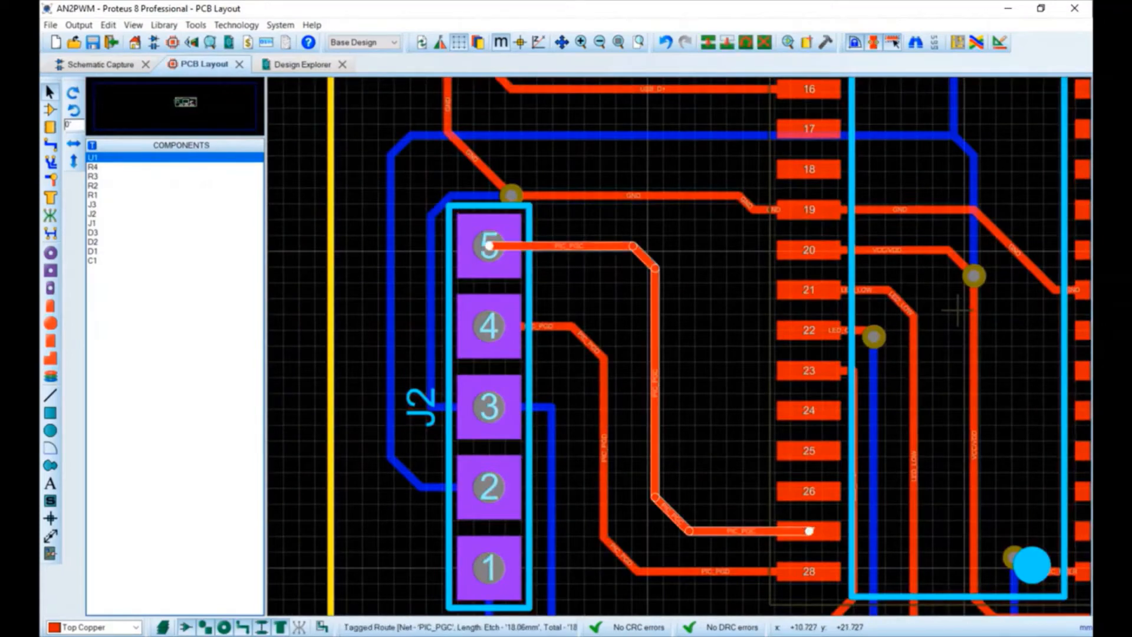
drag(672, 513, 696, 489)
drag(655, 407, 678, 407)
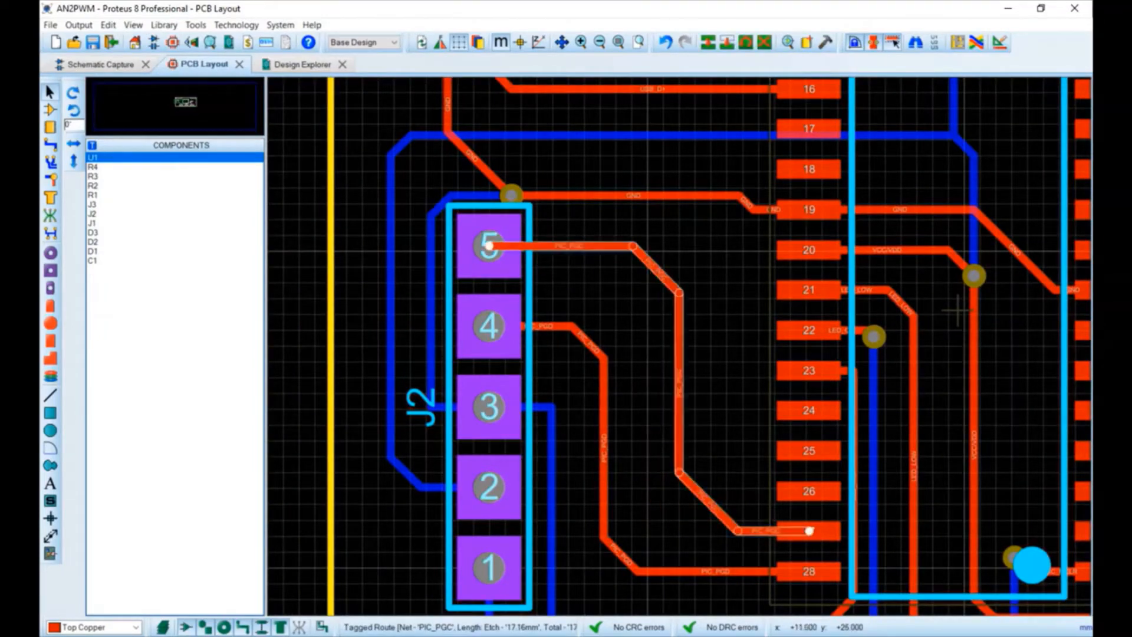
click(726, 410)
Step: Generate a power plane for the GND=POWER net on Bottom Copper with the DEFAULT boundary
scroll(678, 345, down, 3)
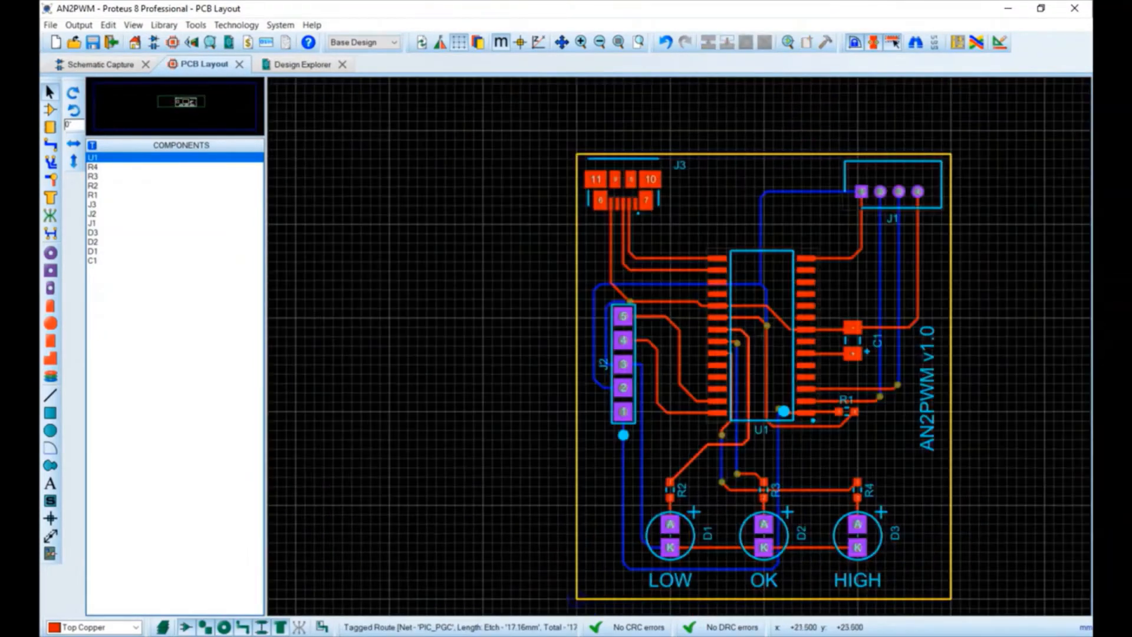
scroll(771, 393, up, 1)
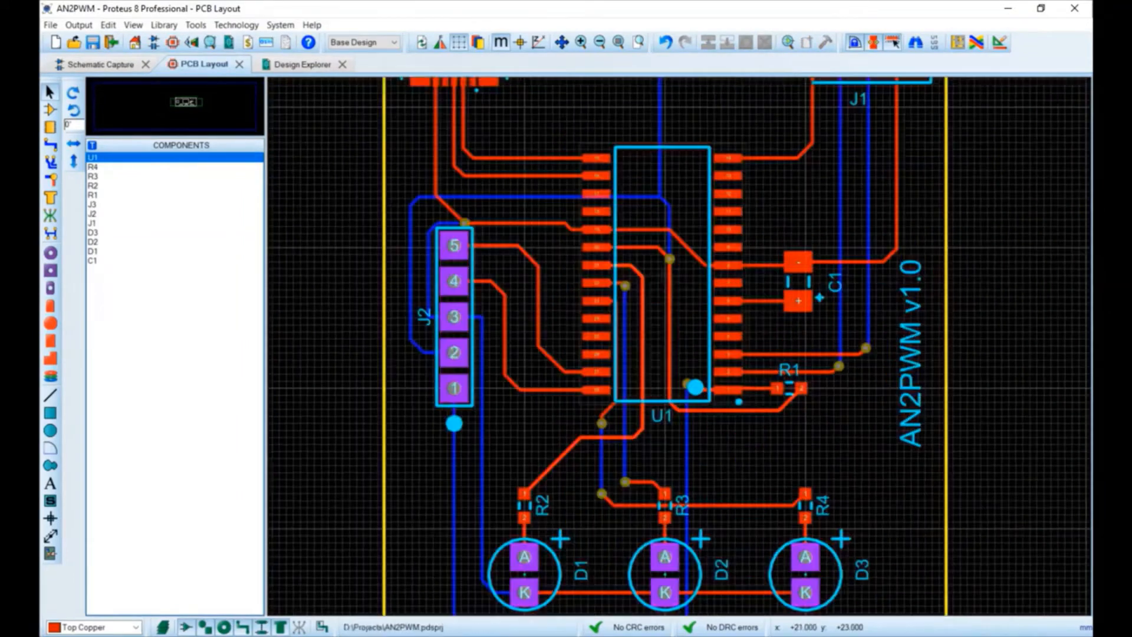
scroll(679, 345, down, 1)
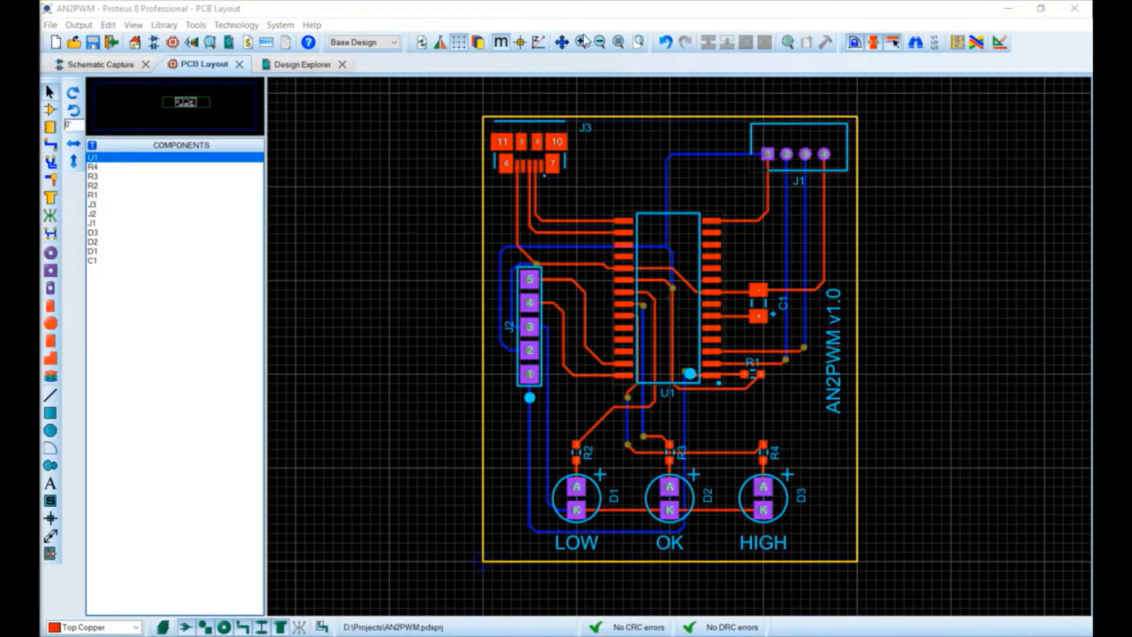
click(195, 25)
key(Return)
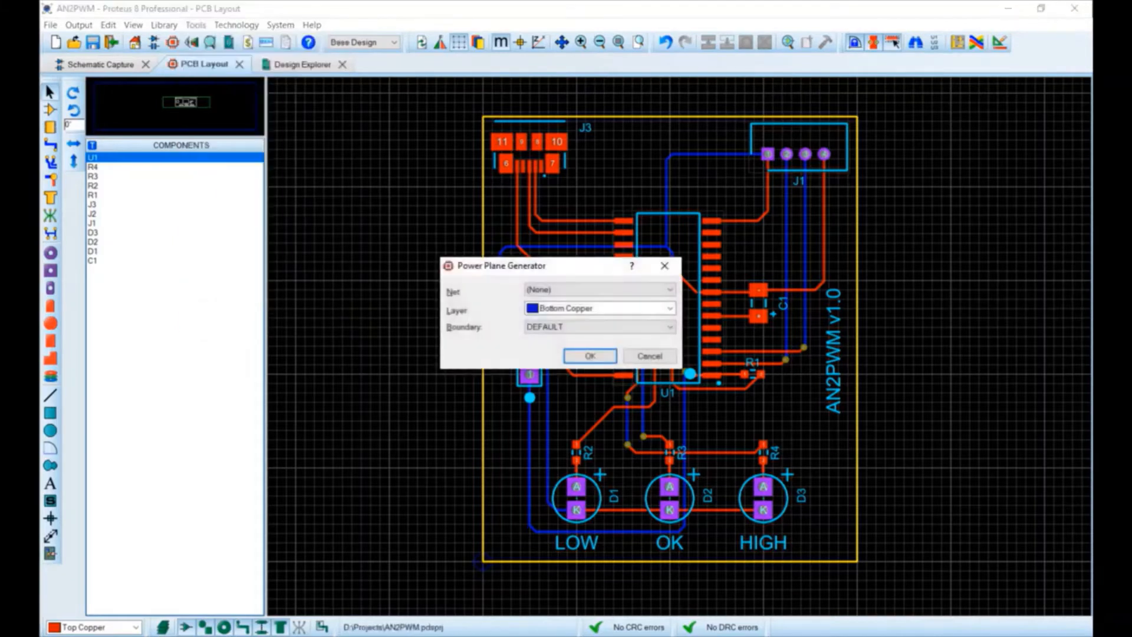
click(600, 289)
click(566, 310)
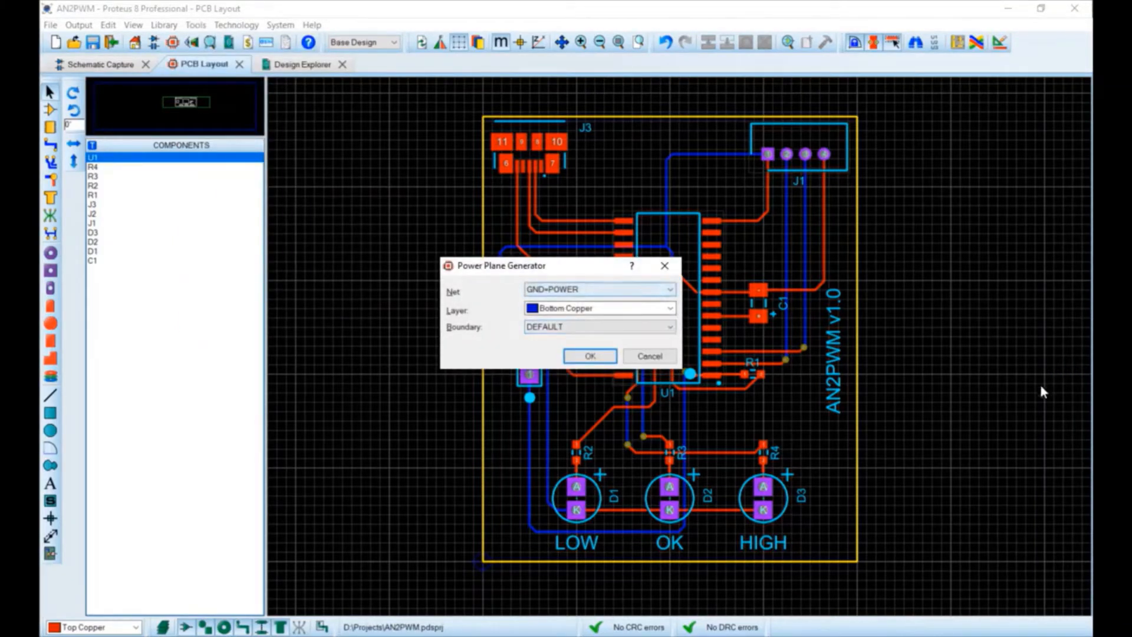
click(590, 356)
Step: Generate a second GND=POWER power plane on Top Copper with the DEFAULT boundary
click(196, 26)
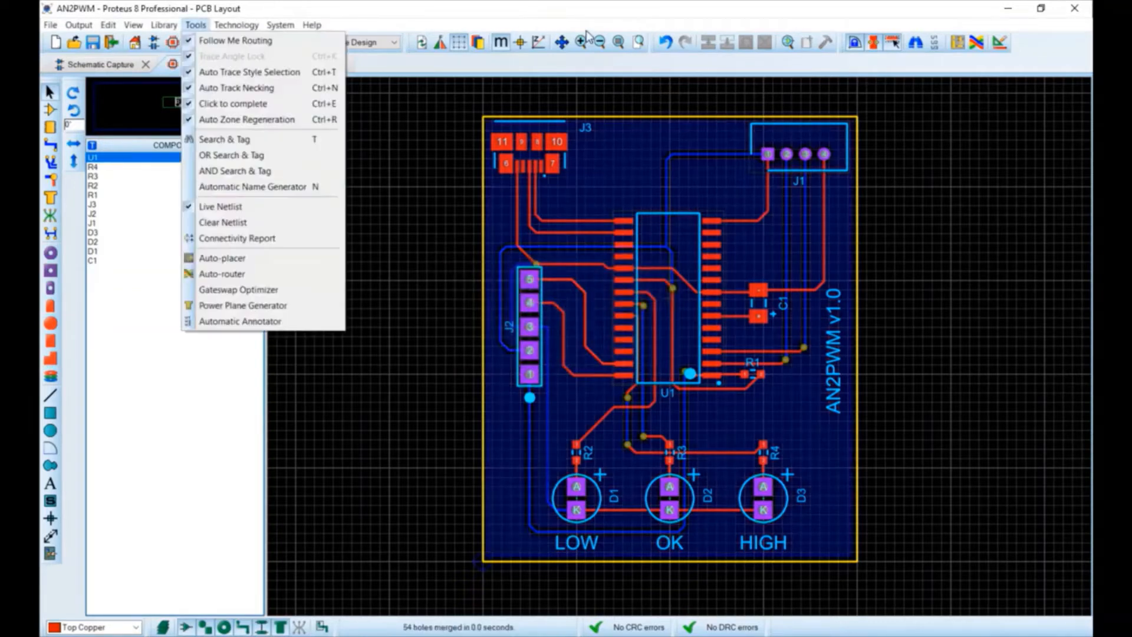
click(243, 305)
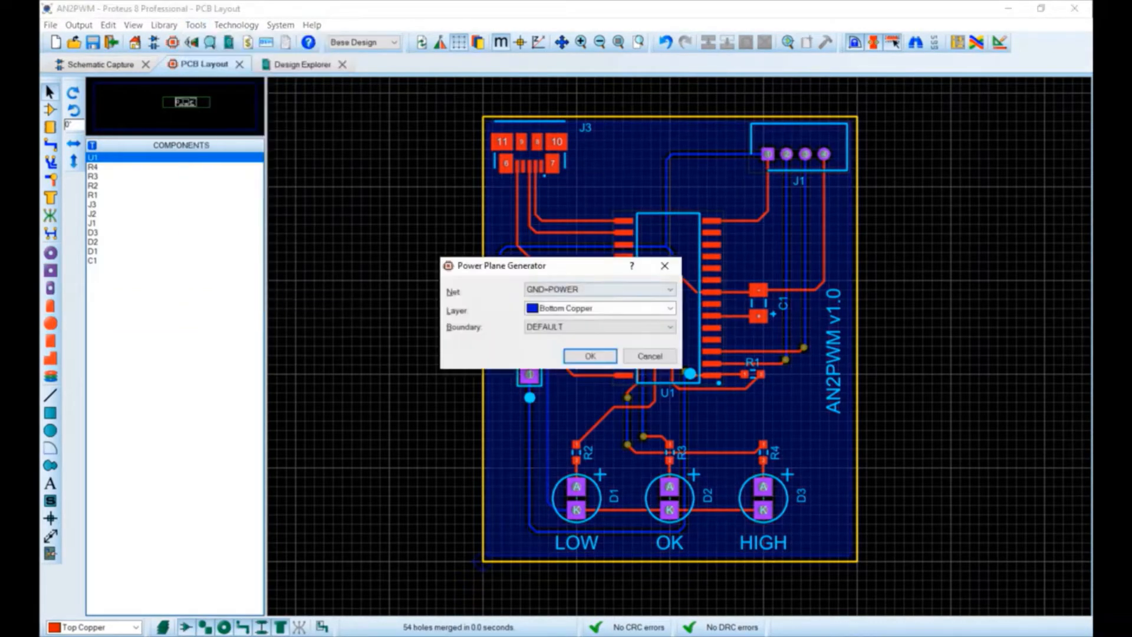
click(670, 309)
click(653, 321)
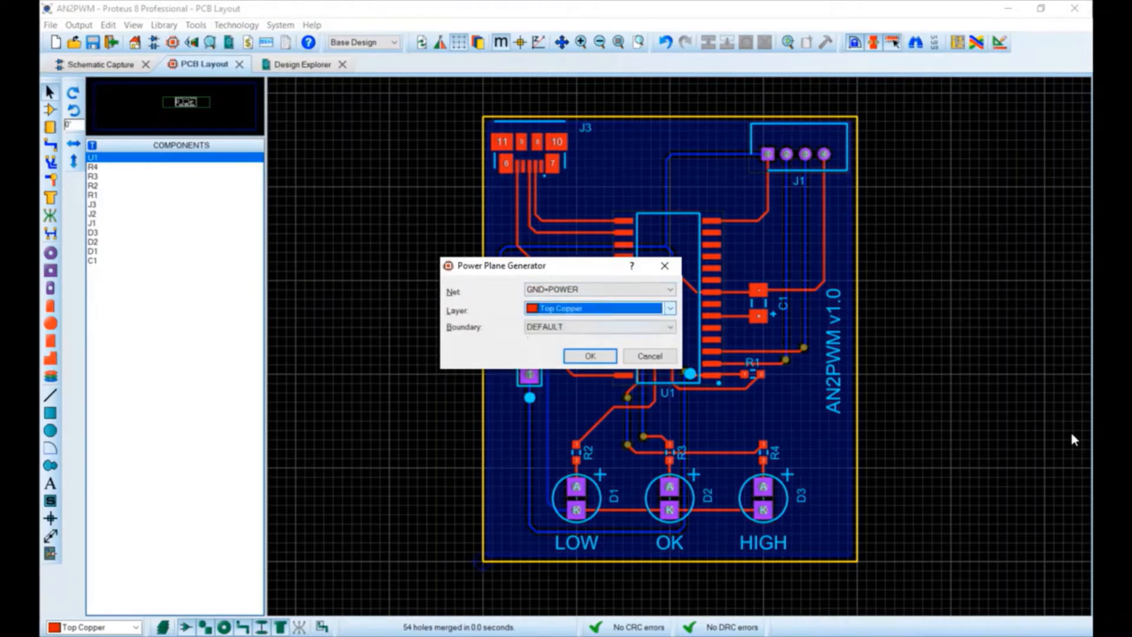
key(Return)
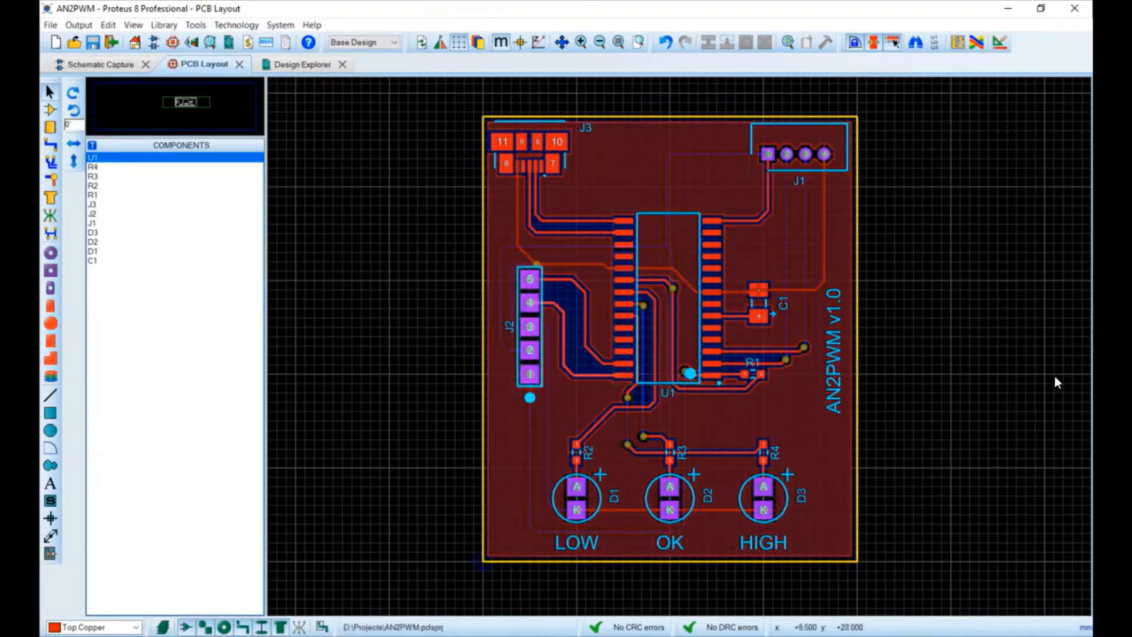
Step: Match the lengths of the PIC_PGC and PIC_PGD routes, then shift the serpentine down the PIC_PGD track to its J2-facing side
click(586, 321)
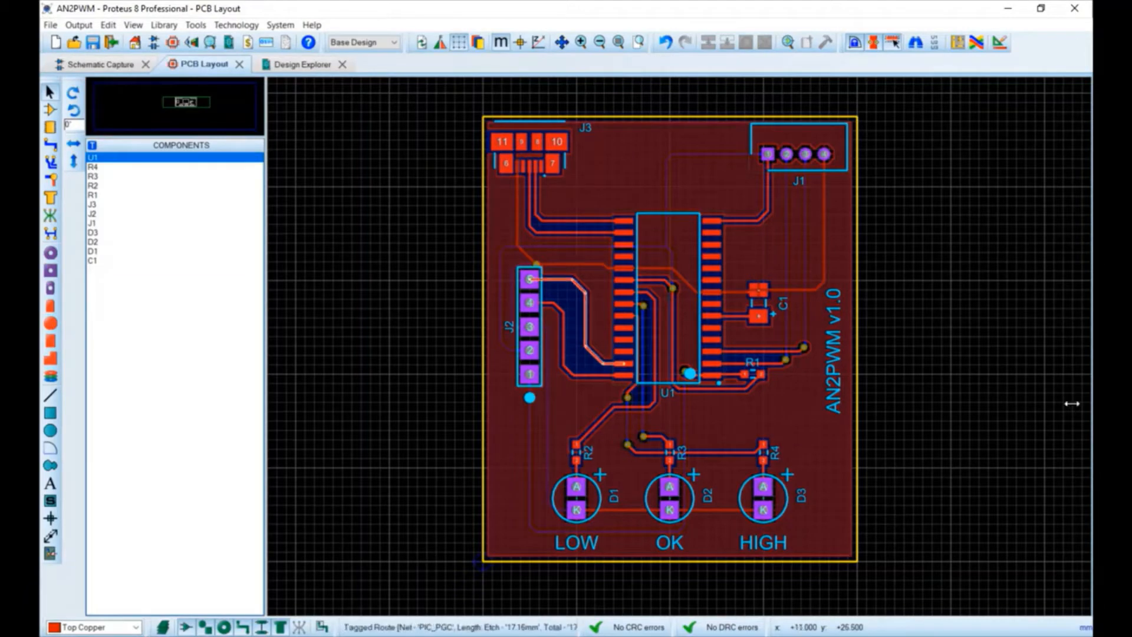
scroll(596, 323, up, 2)
ctrl+click(608, 378)
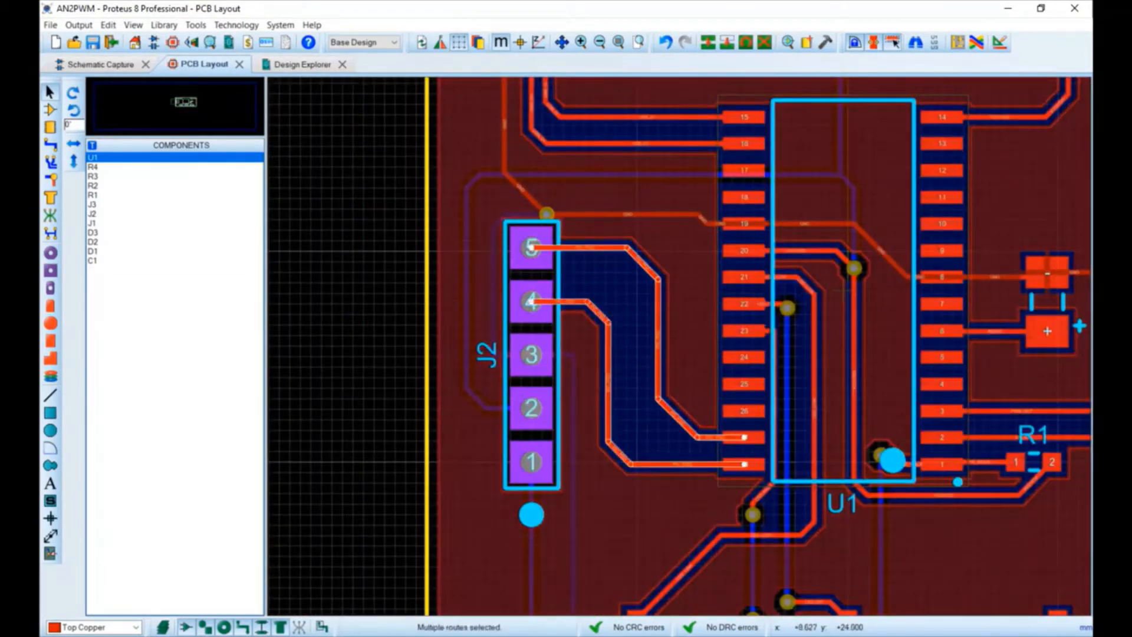
scroll(648, 377, up, 1)
right_click(705, 278)
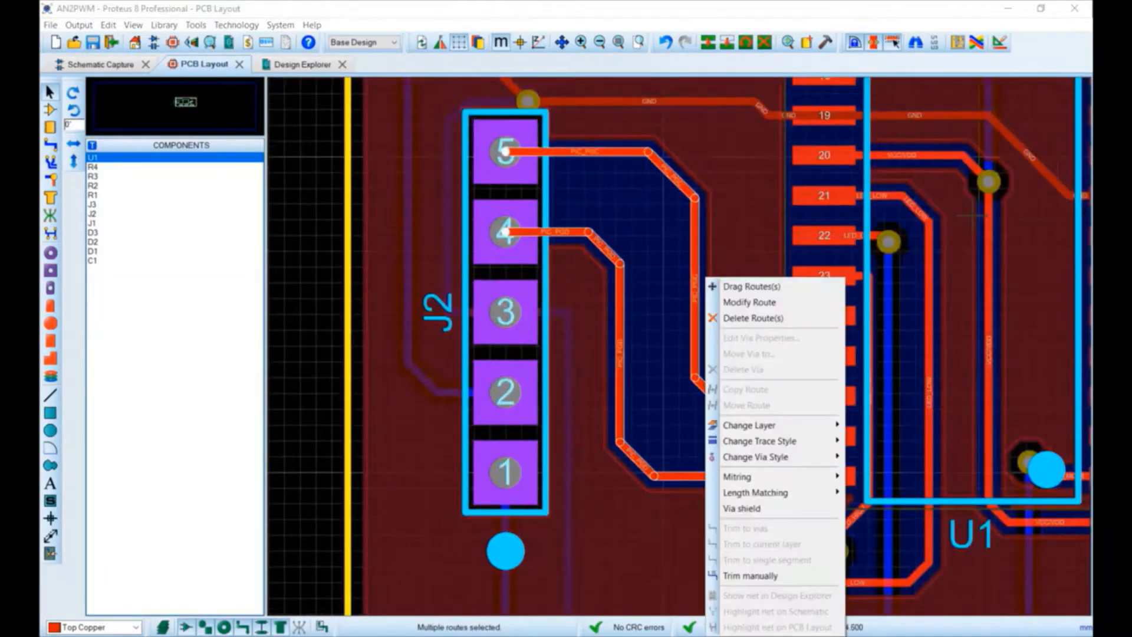
mouse_move(755, 492)
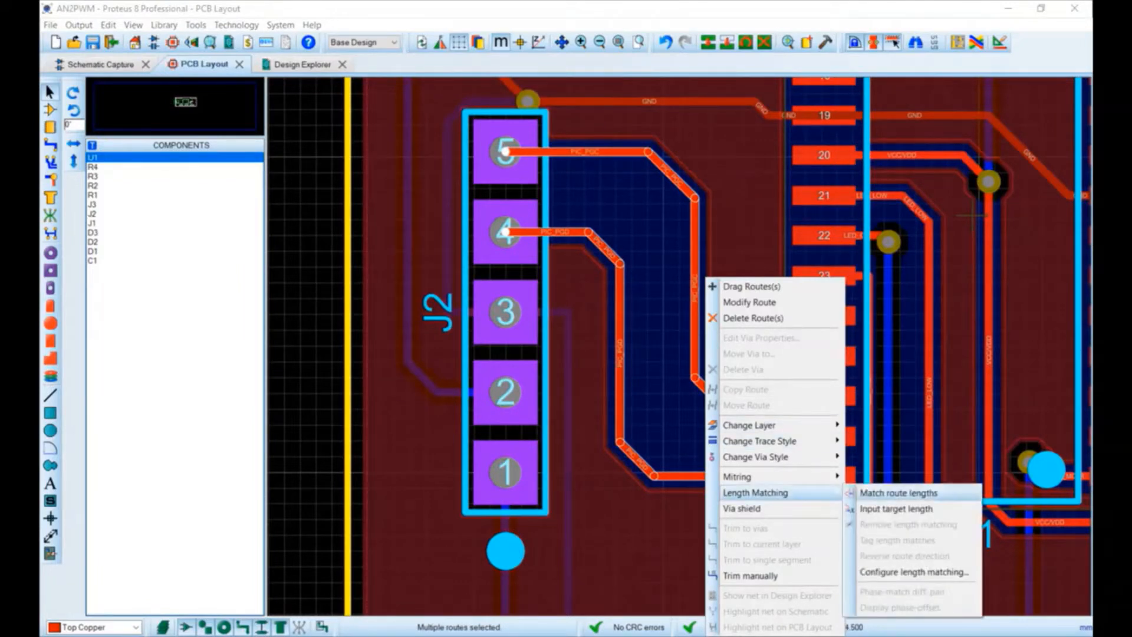
click(898, 492)
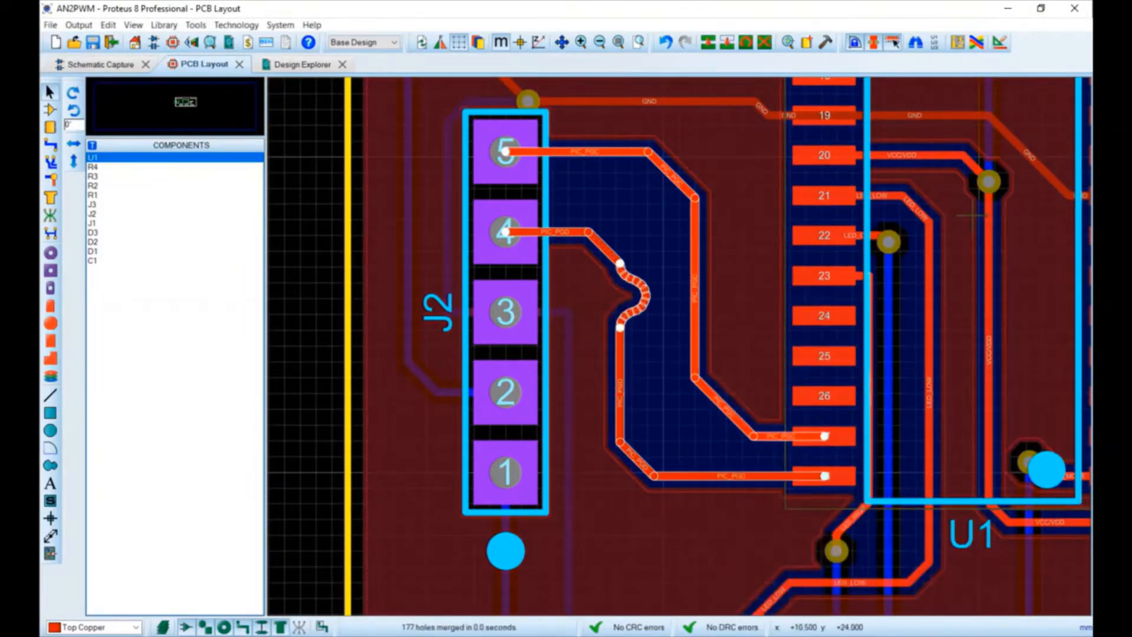
click(637, 311)
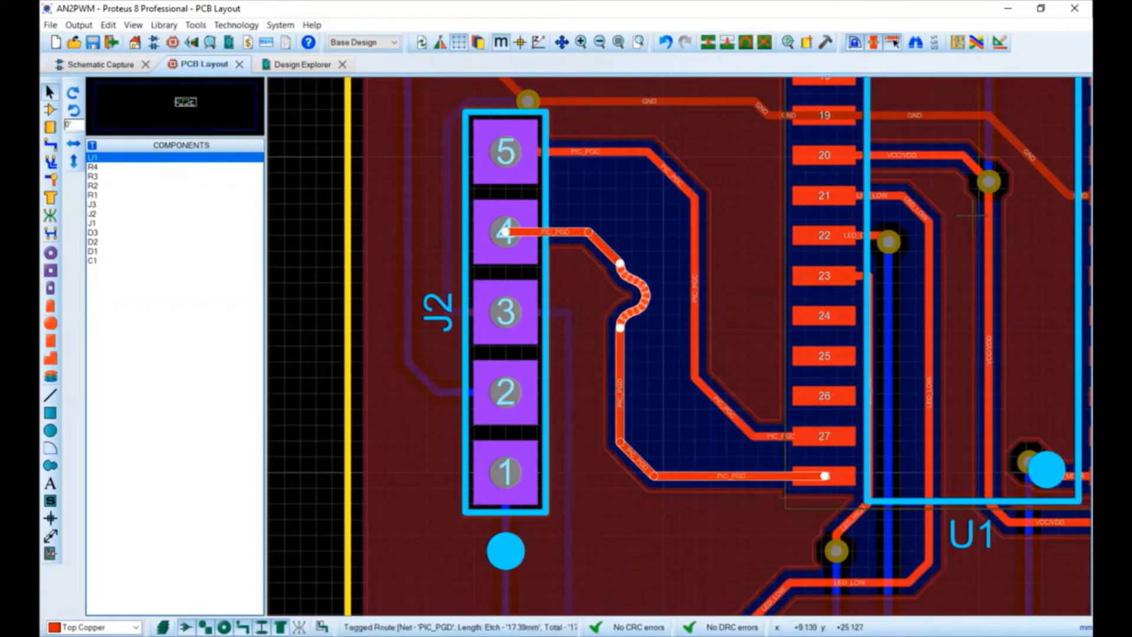
drag(636, 310, 601, 339)
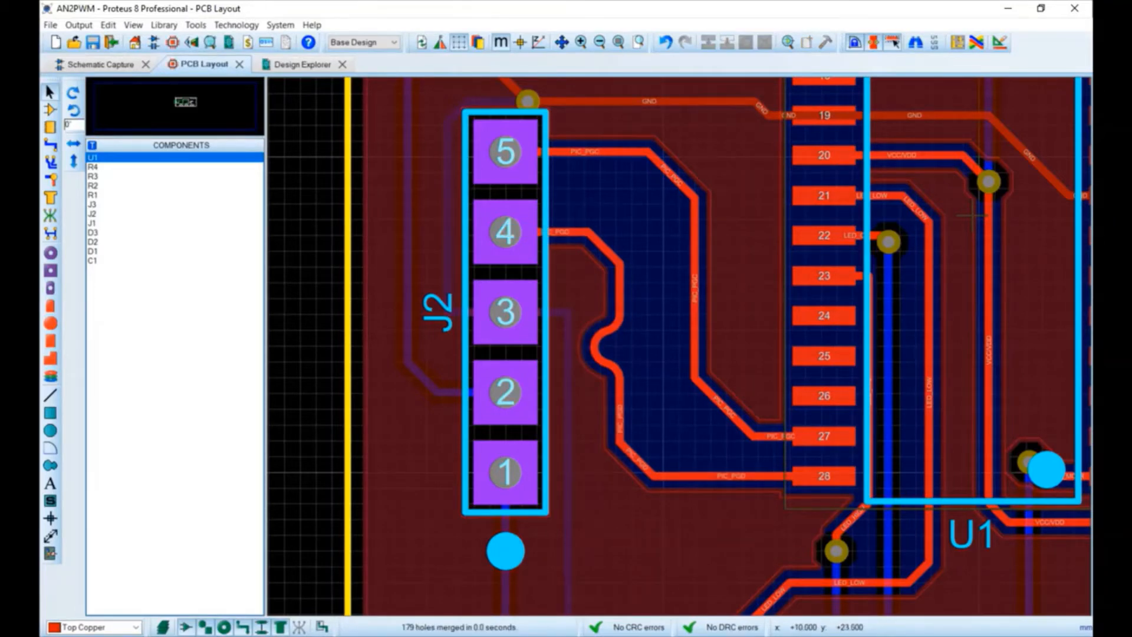
Step: Match the lengths of the USB_D- and USB_D+ routes between J3 and U1
scroll(677, 346, down, 3)
scroll(684, 202, up, 4)
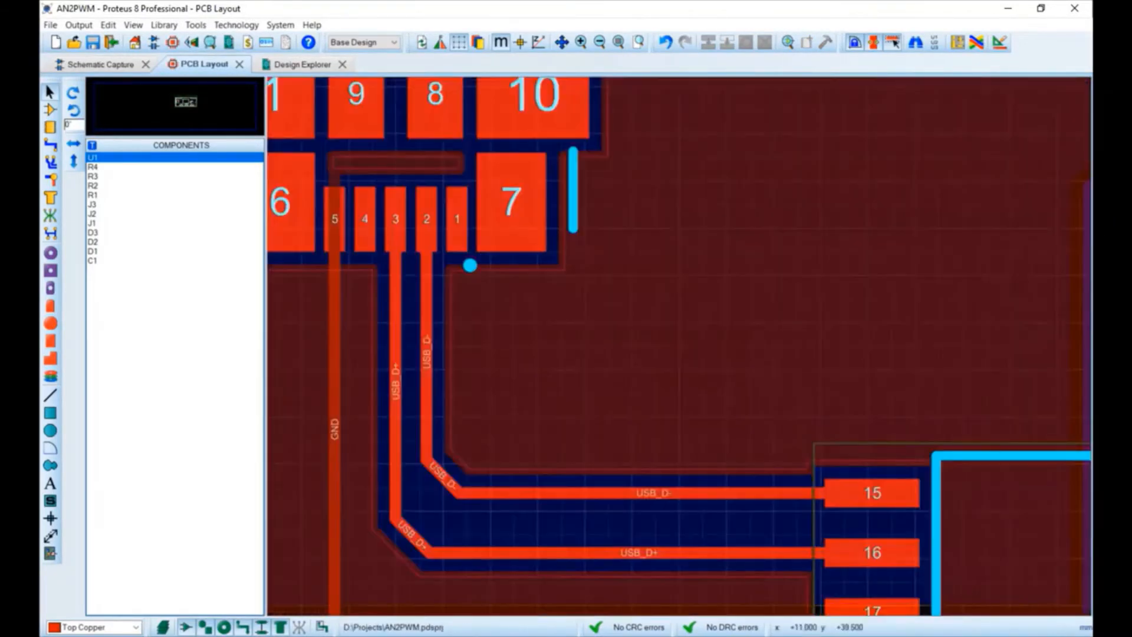
scroll(678, 347, down, 1)
click(662, 444)
ctrl+click(662, 483)
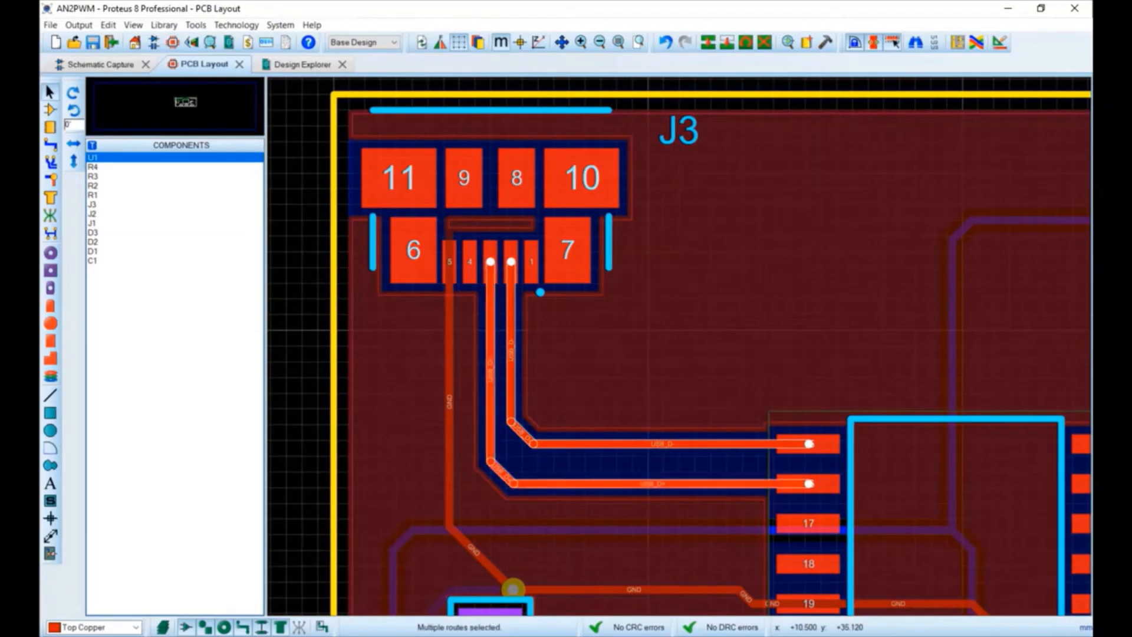
right_click(667, 114)
mouse_move(719, 327)
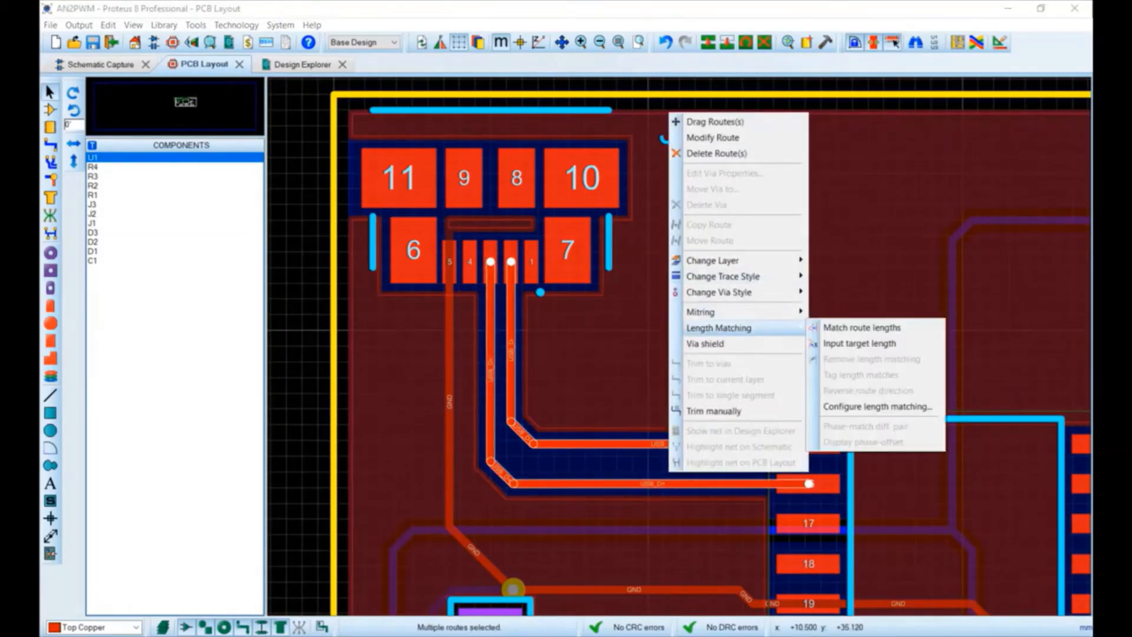
click(862, 327)
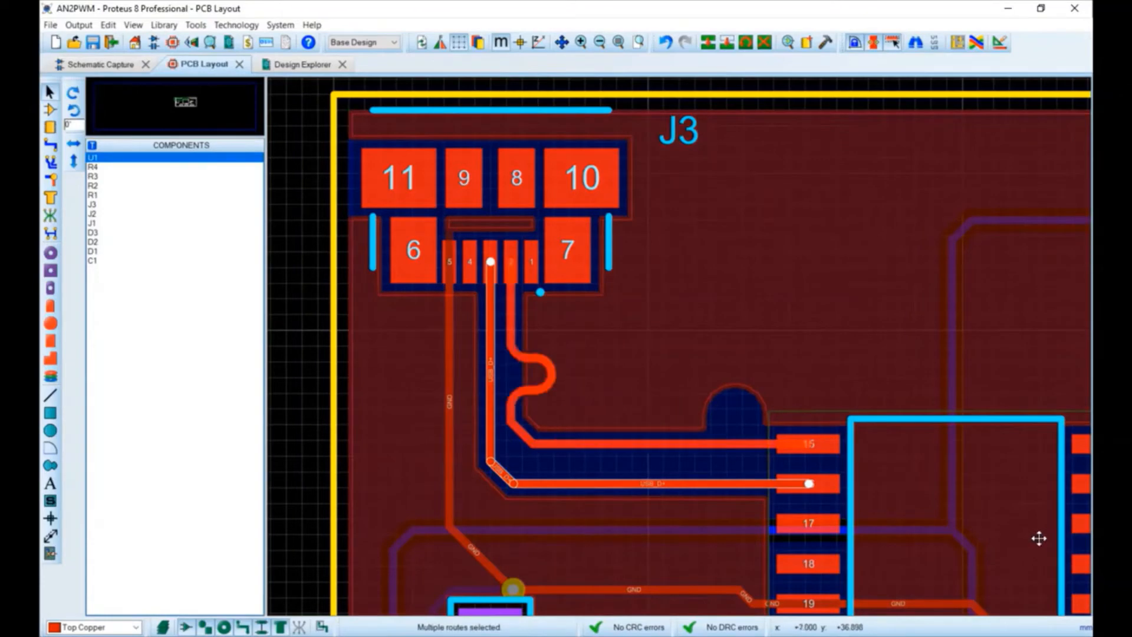
Step: Inspect the AN2PWM board in the 3D Visualizer from an angled view and from the top, checking which components lack a body
scroll(675, 344, down, 5)
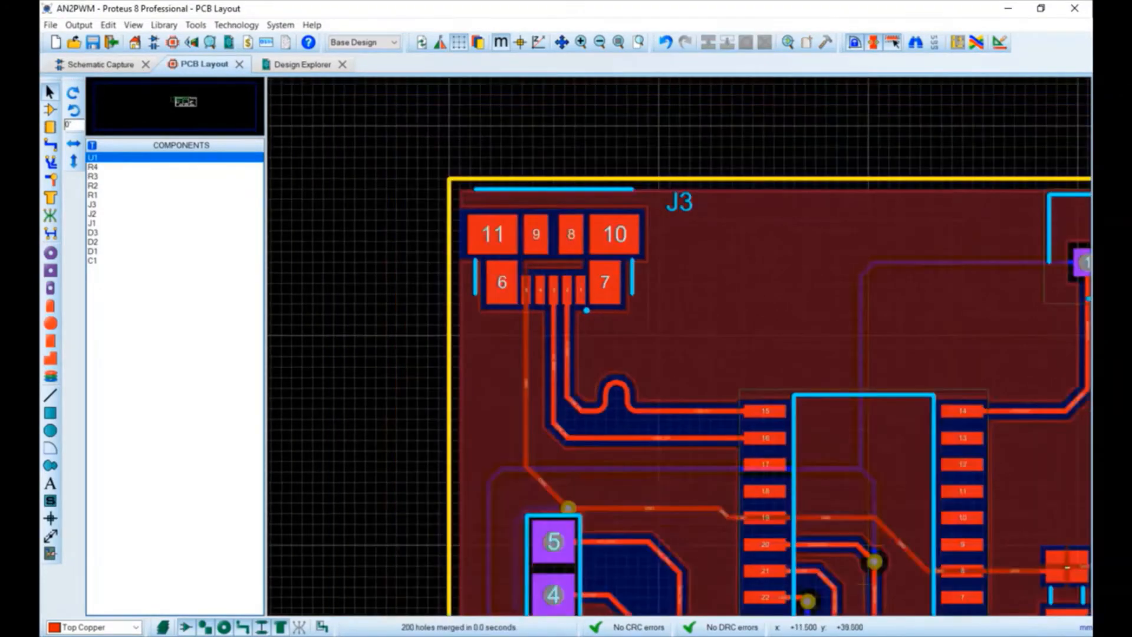
scroll(755, 448, up, 2)
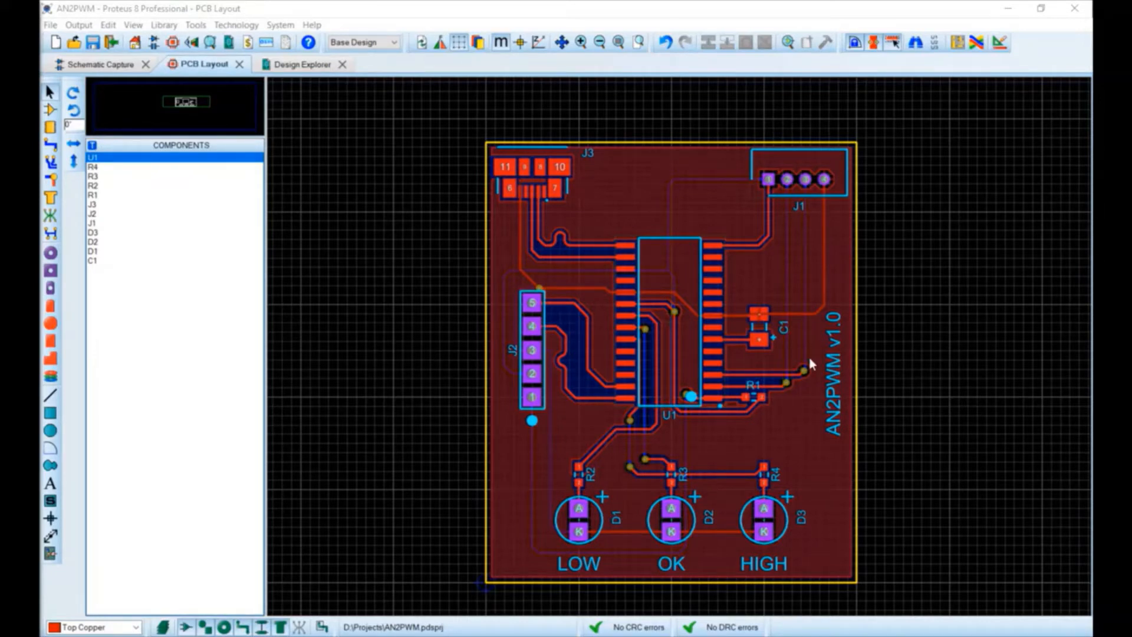
click(191, 42)
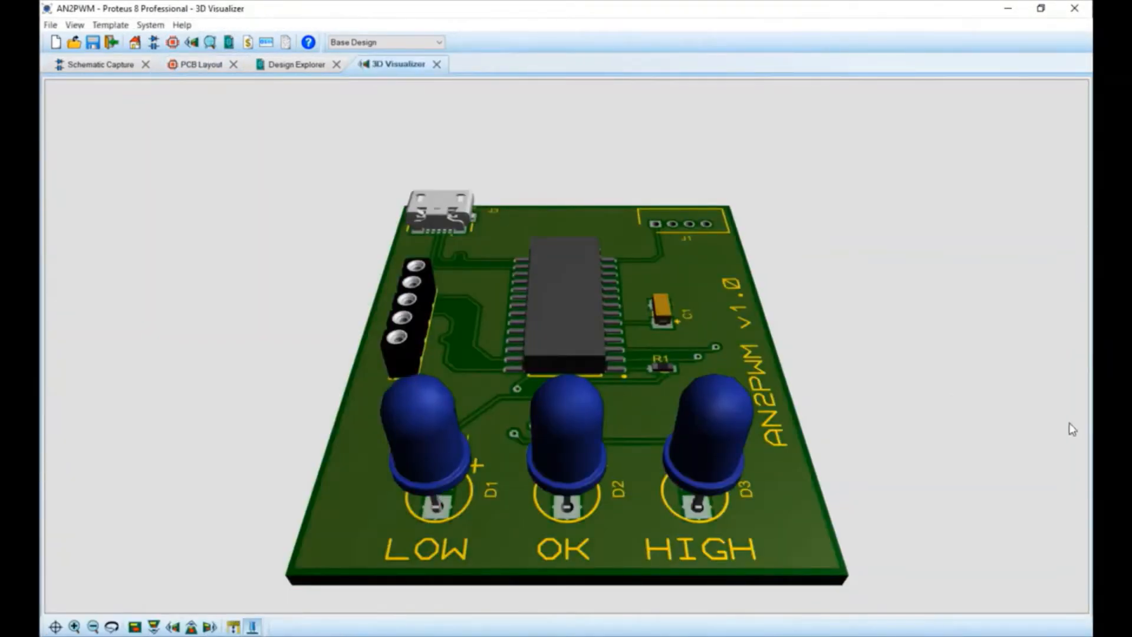
drag(1055, 414, 567, 347)
right_click(566, 346)
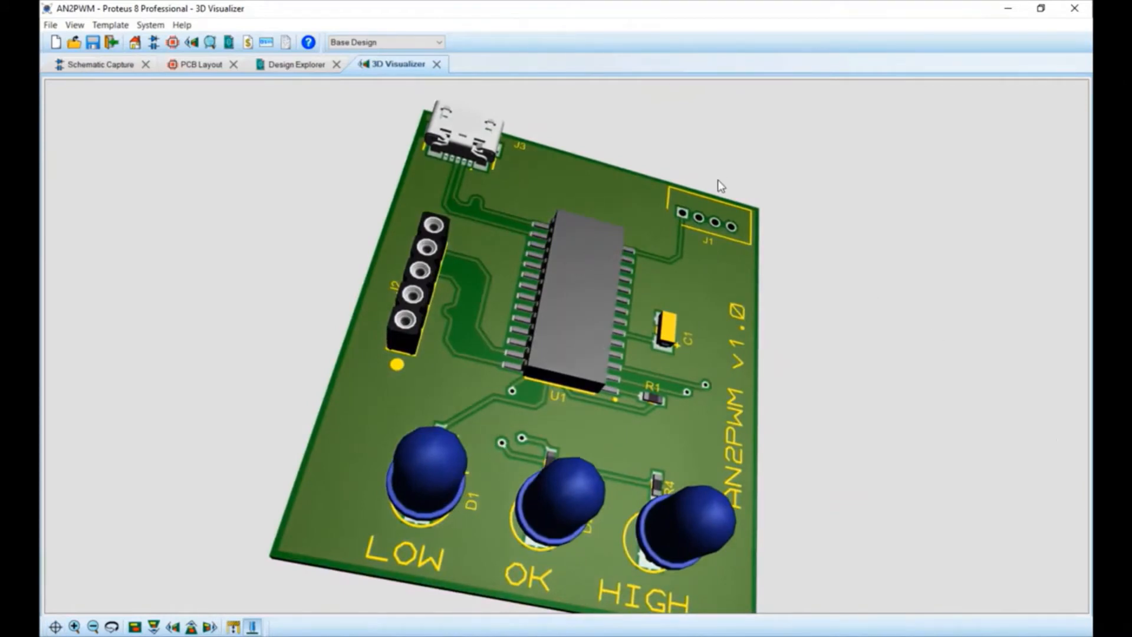
click(135, 627)
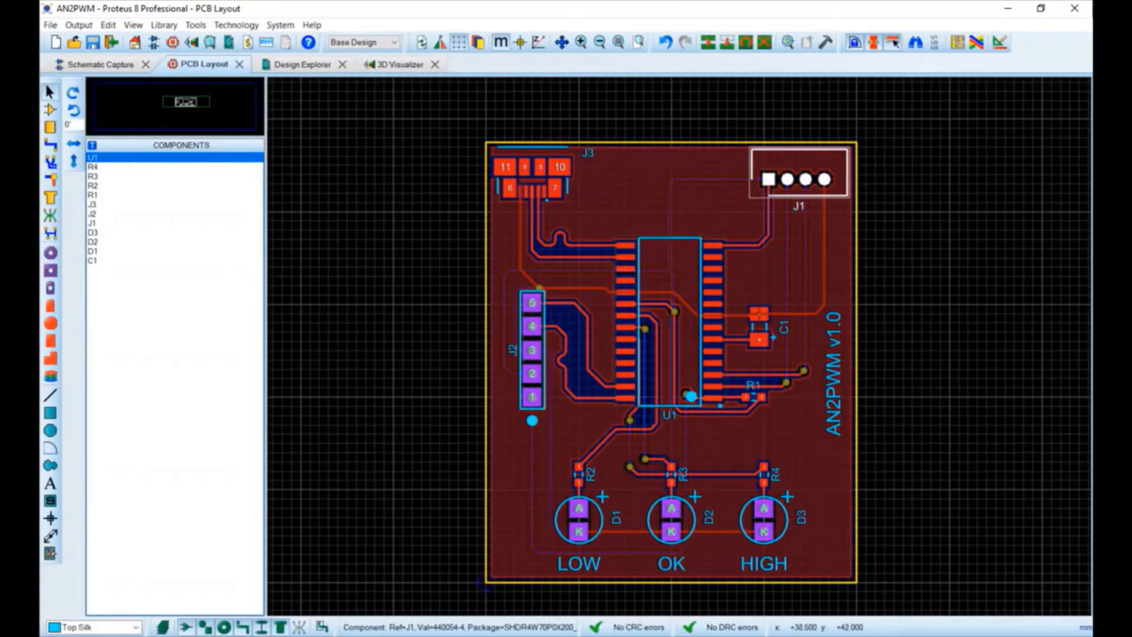
Step: Give connector J1 the M-CAD model SHDR4W70P0X200_1X4_1000X470X635P.step with X, Y and Z offsets of 3mm, 0.1mm and 6mm and a white default colour
right_click(849, 191)
click(893, 543)
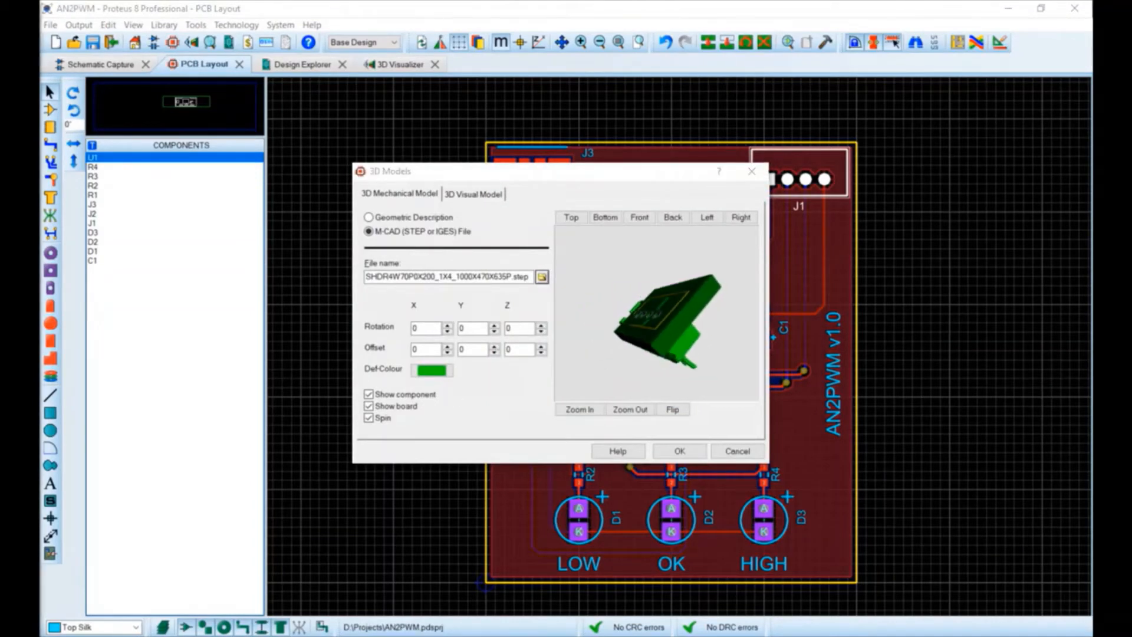
click(927, 487)
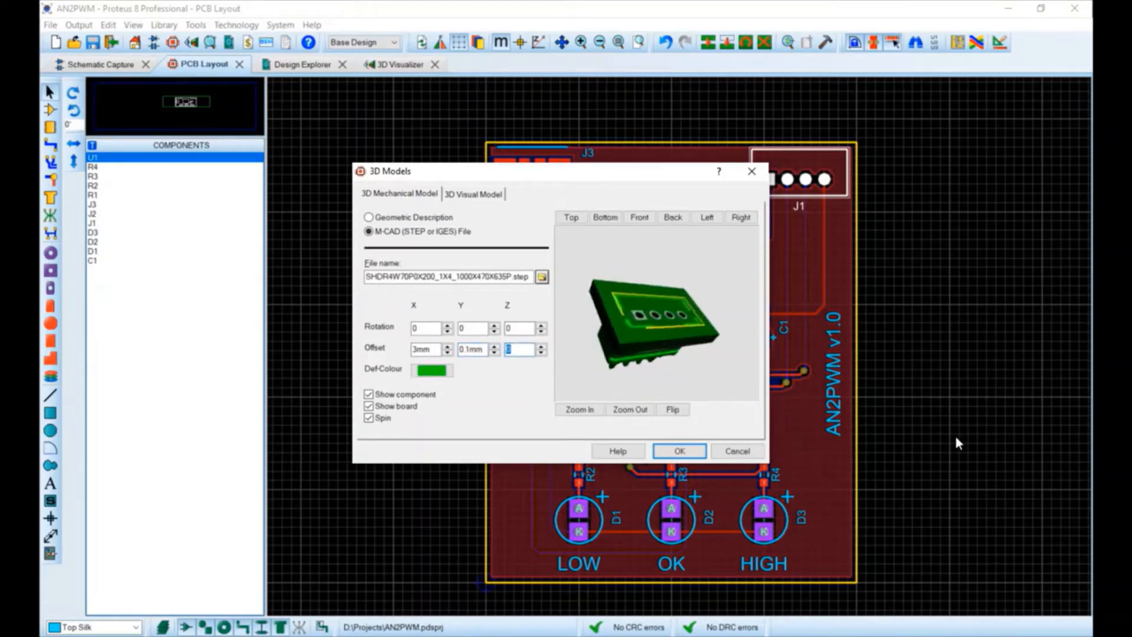
click(432, 370)
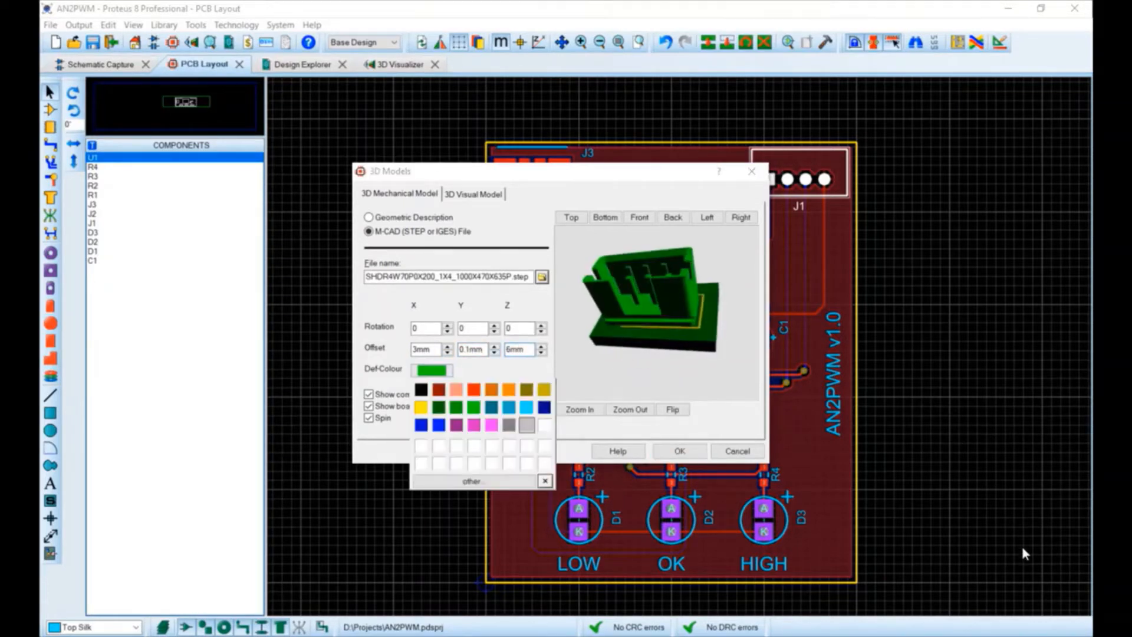
click(545, 425)
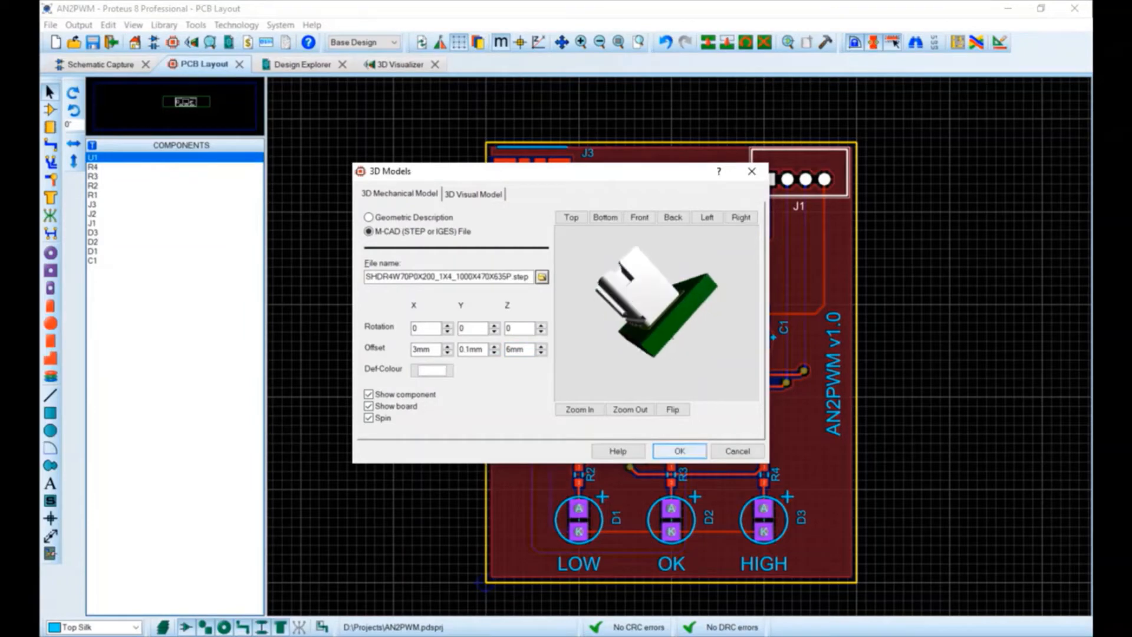
click(680, 451)
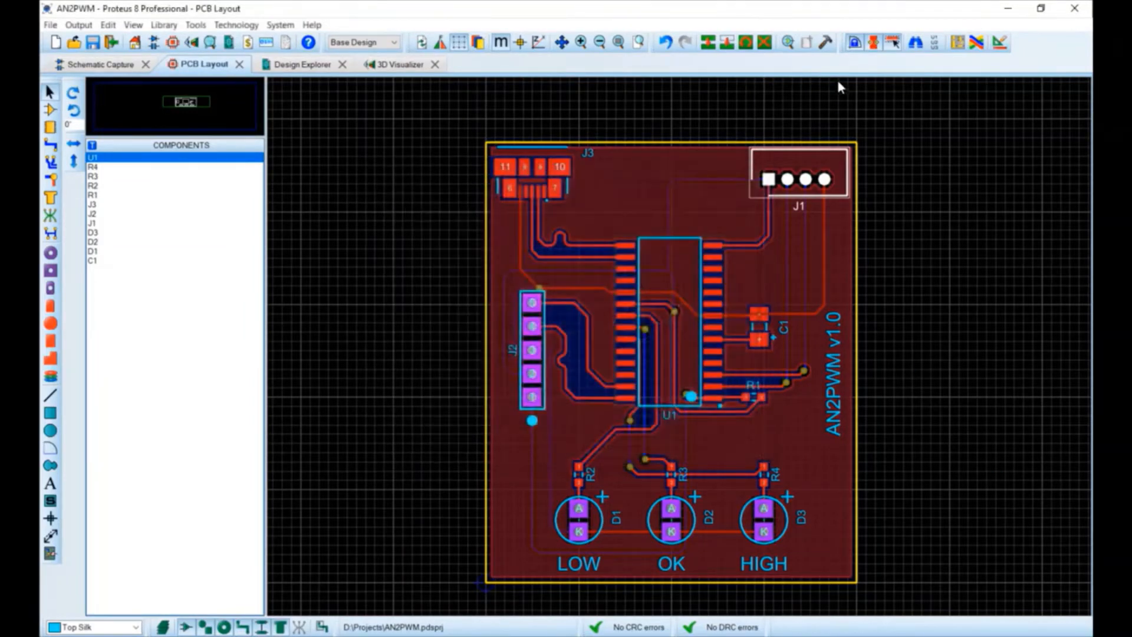
Step: Check connector J1's model on the board in the 3D Visualizer, then return to the PCB layout
click(400, 64)
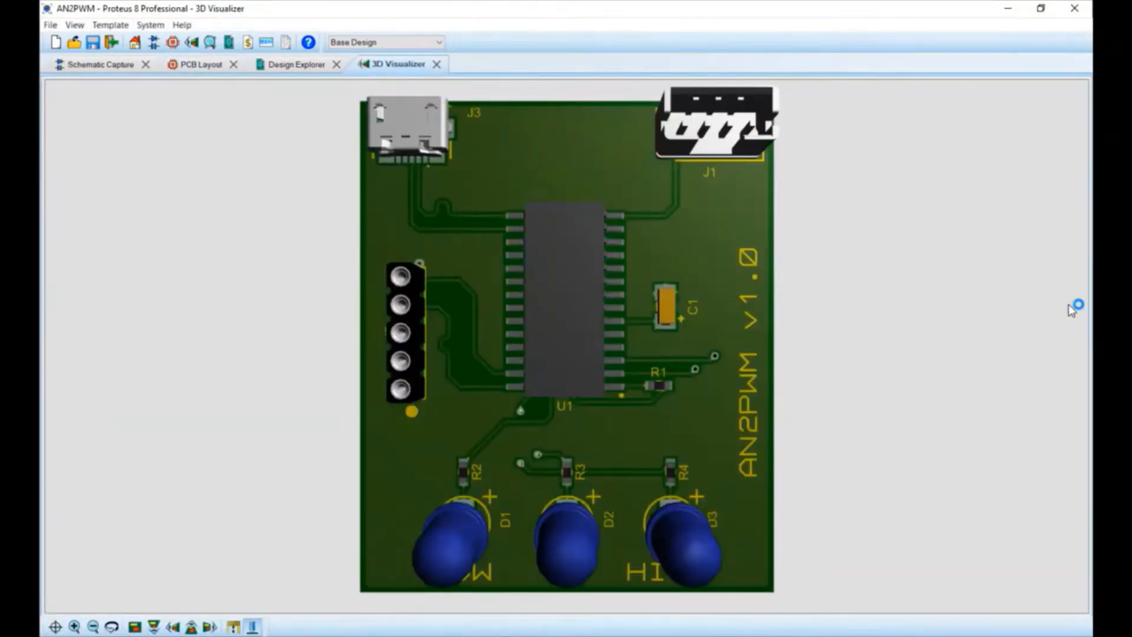
drag(567, 346, 567, 589)
key(Escape)
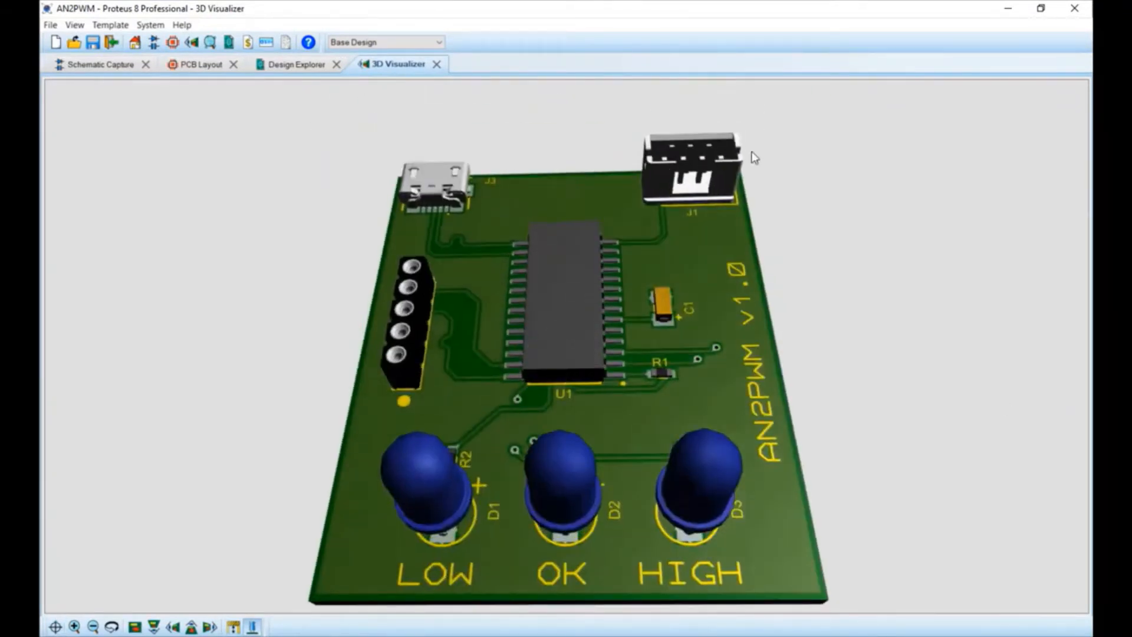
click(201, 64)
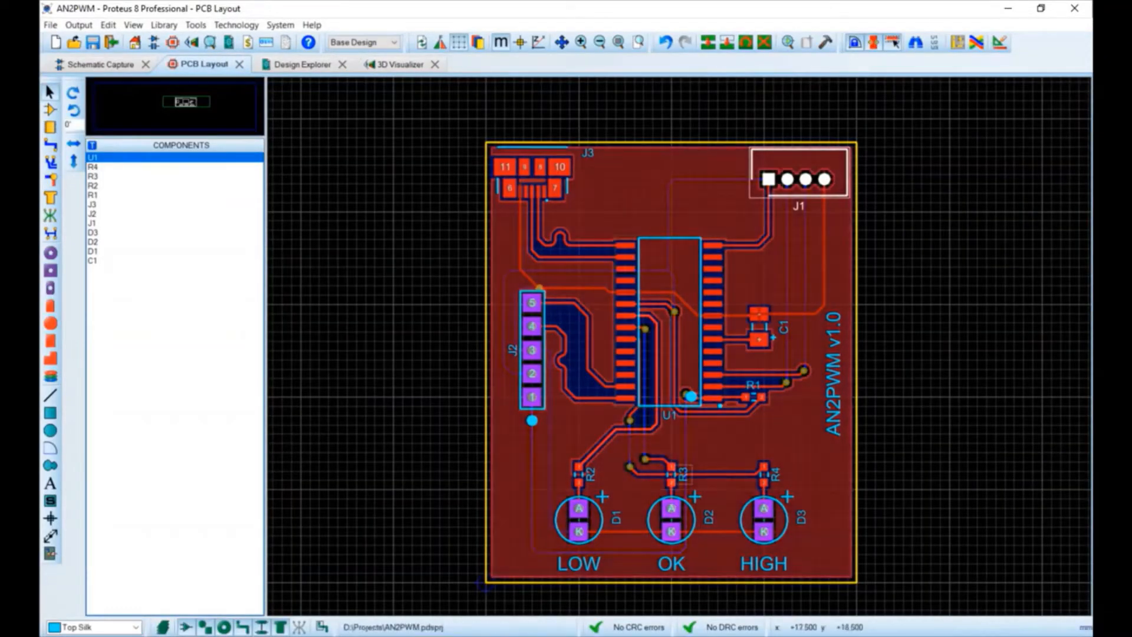
Step: Place a loose LED package in the empty area outside the board edge, beside J2
scroll(657, 379, down, 1)
scroll(685, 456, up, 3)
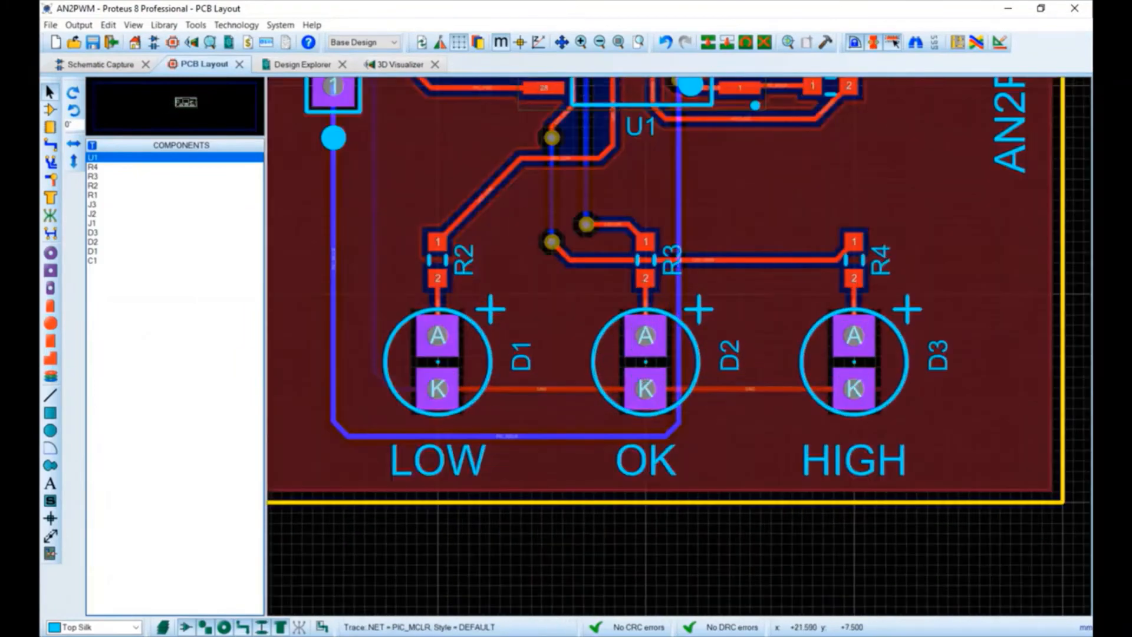
scroll(679, 346, down, 2)
scroll(679, 349, down, 3)
scroll(661, 283, up, 3)
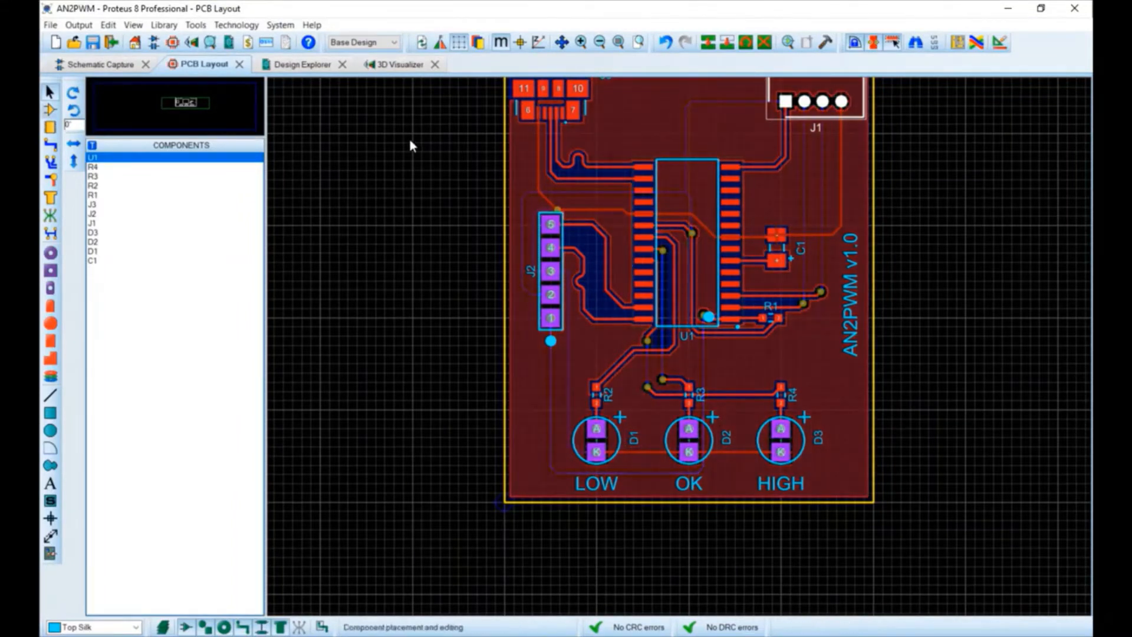
click(50, 128)
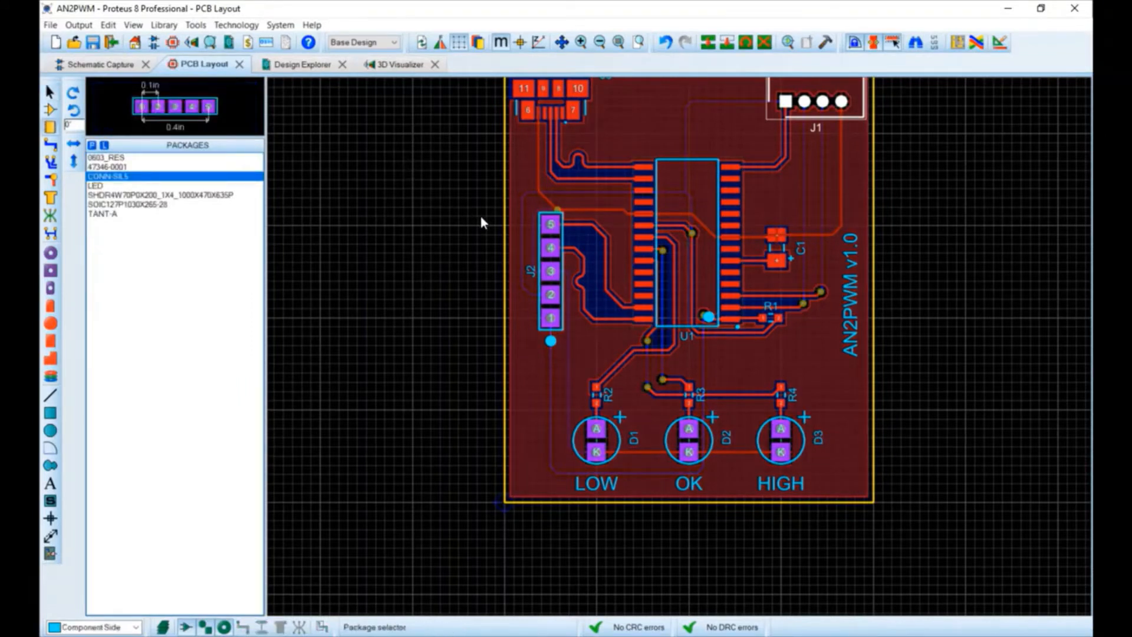
key(Down)
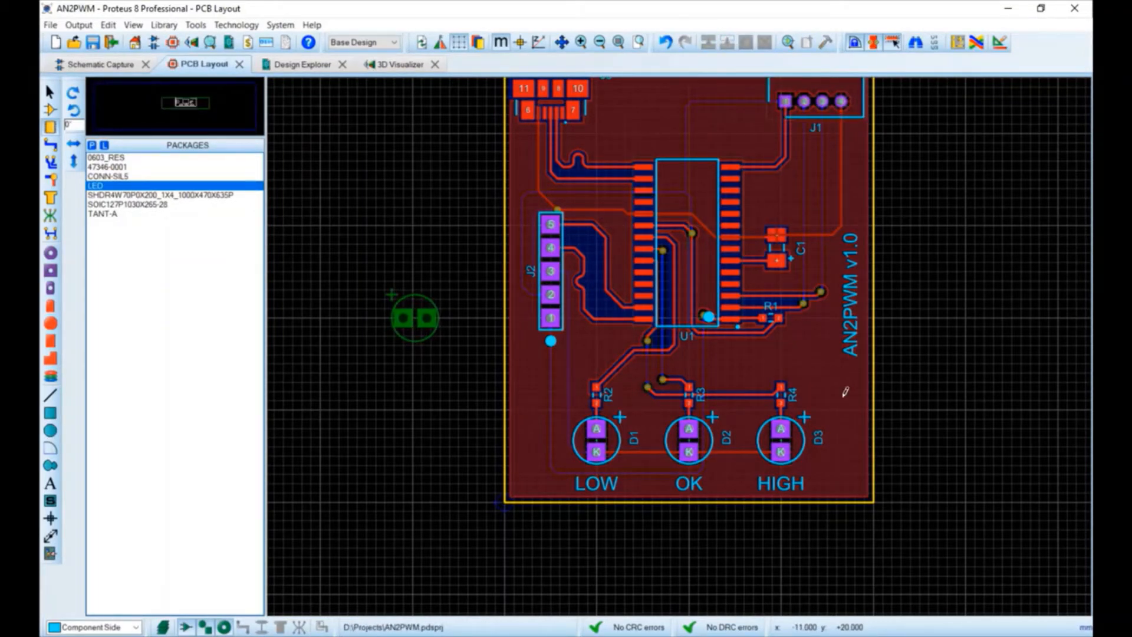
click(415, 318)
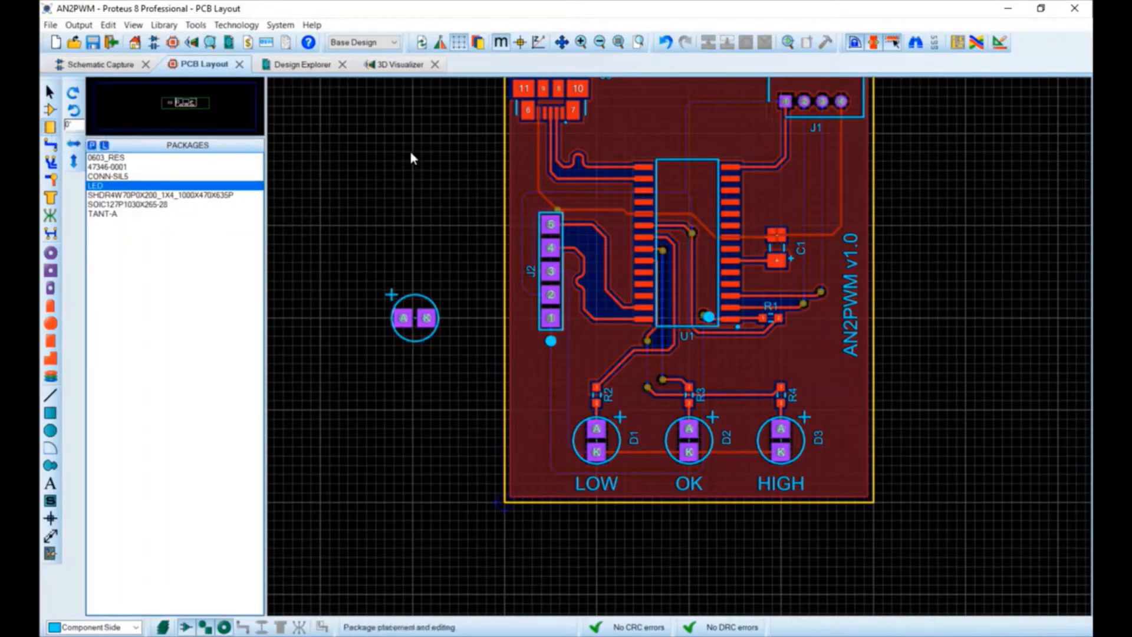
Step: Start making a new package from the loose LED footprint and name it LED-RED
scroll(414, 318, up, 3)
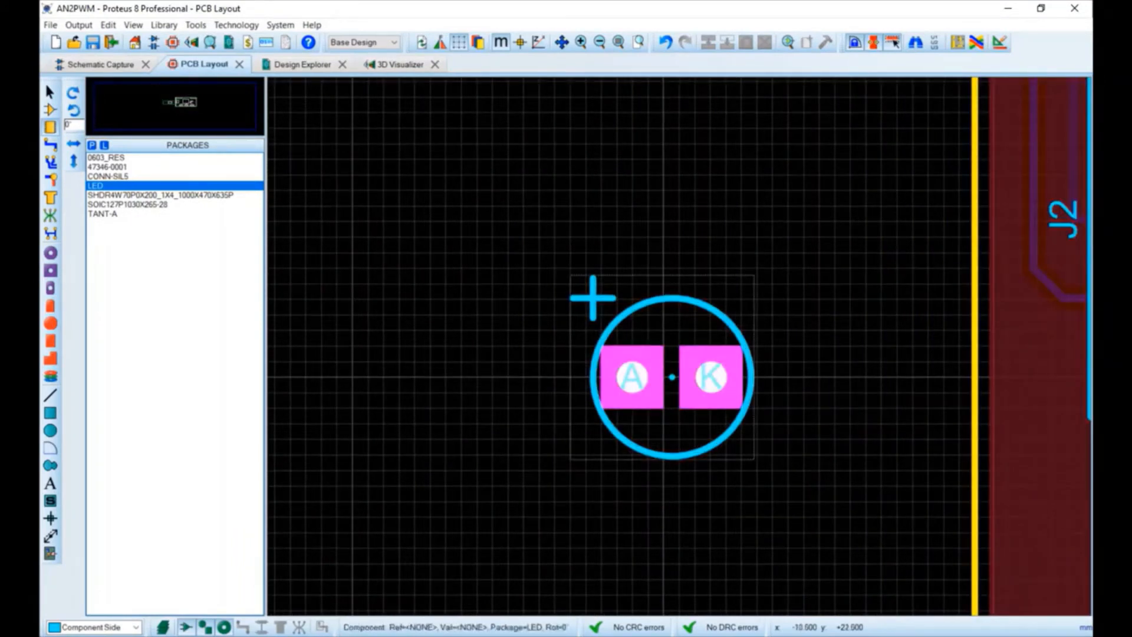
click(679, 299)
right_click(693, 299)
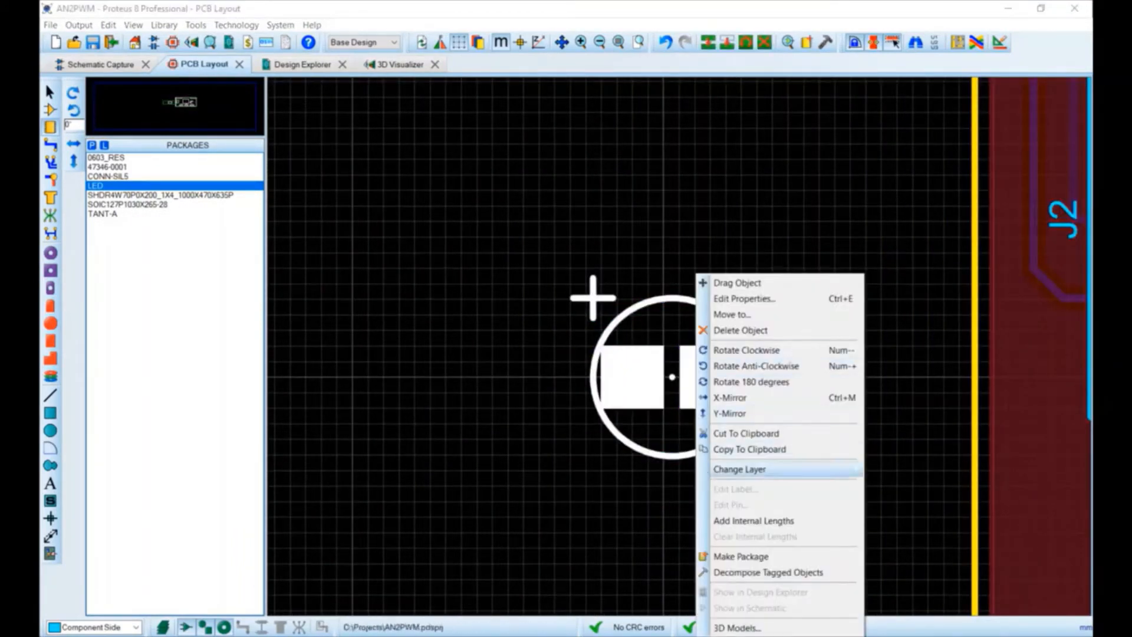
click(778, 557)
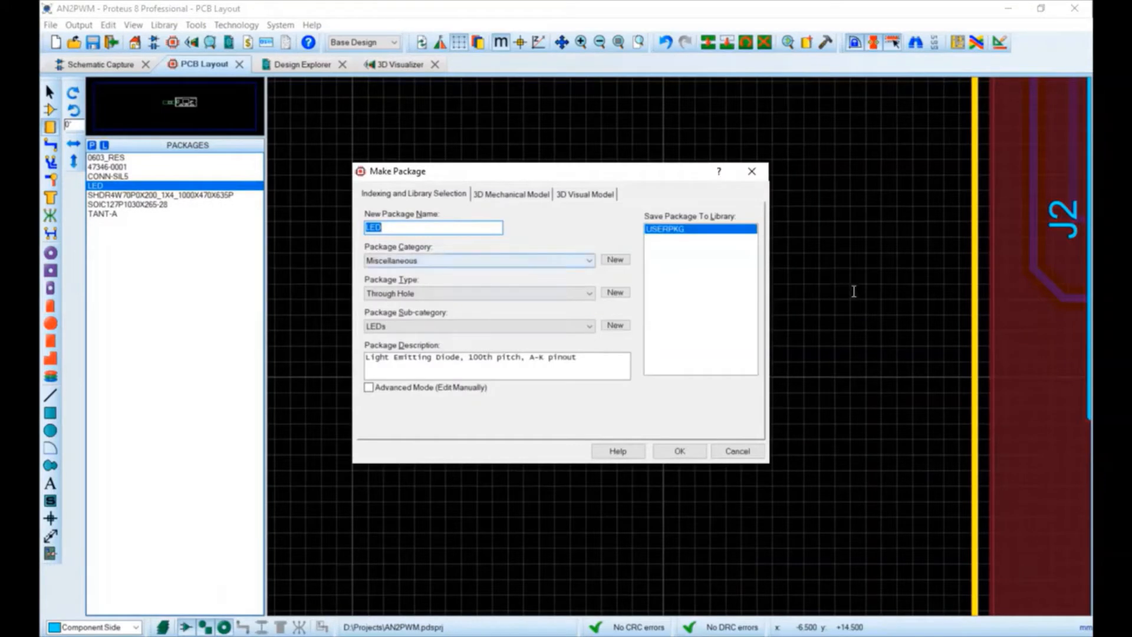
key(End)
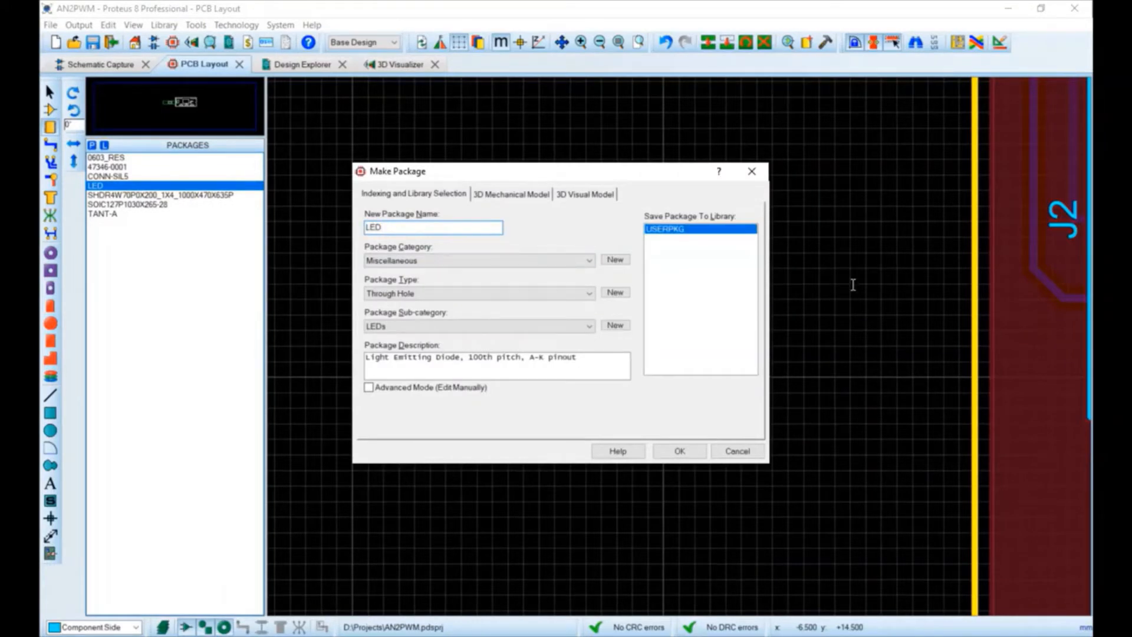
text(-RED)
Step: Assign object LED_5_RED from LEDS.vml as the package's 3D visual model
click(585, 194)
click(423, 230)
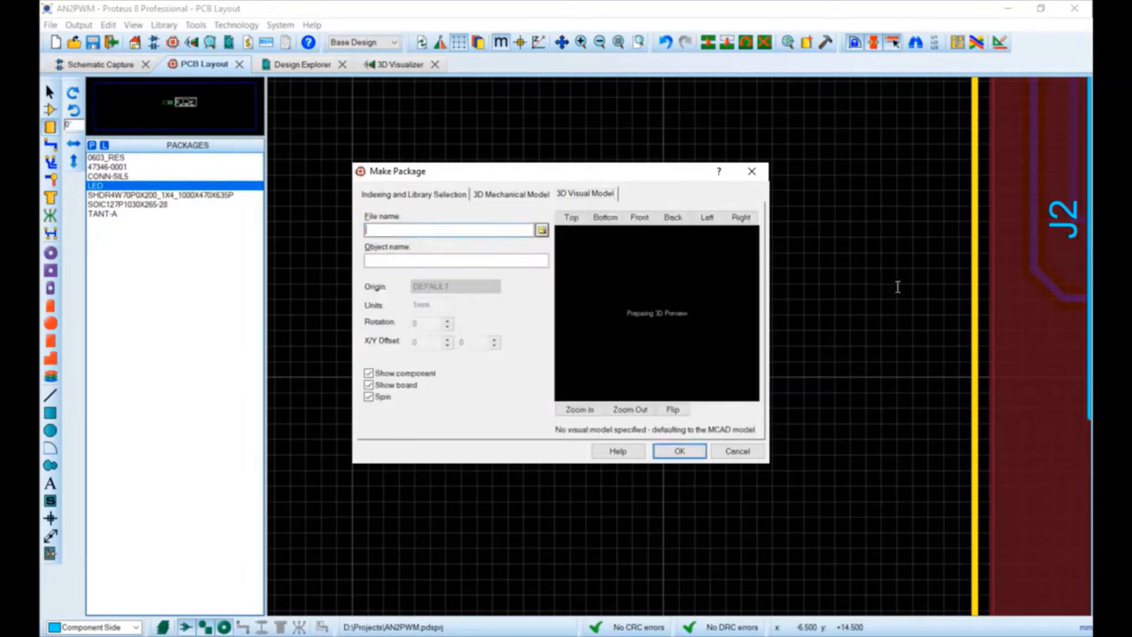
text(LE)
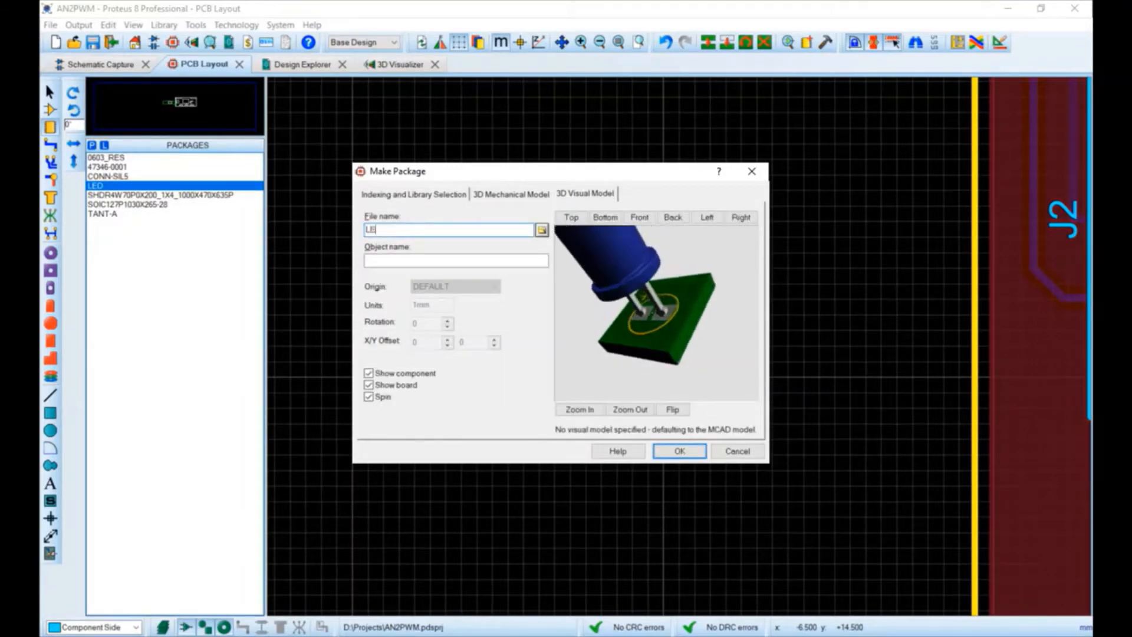
text(DS.vml)
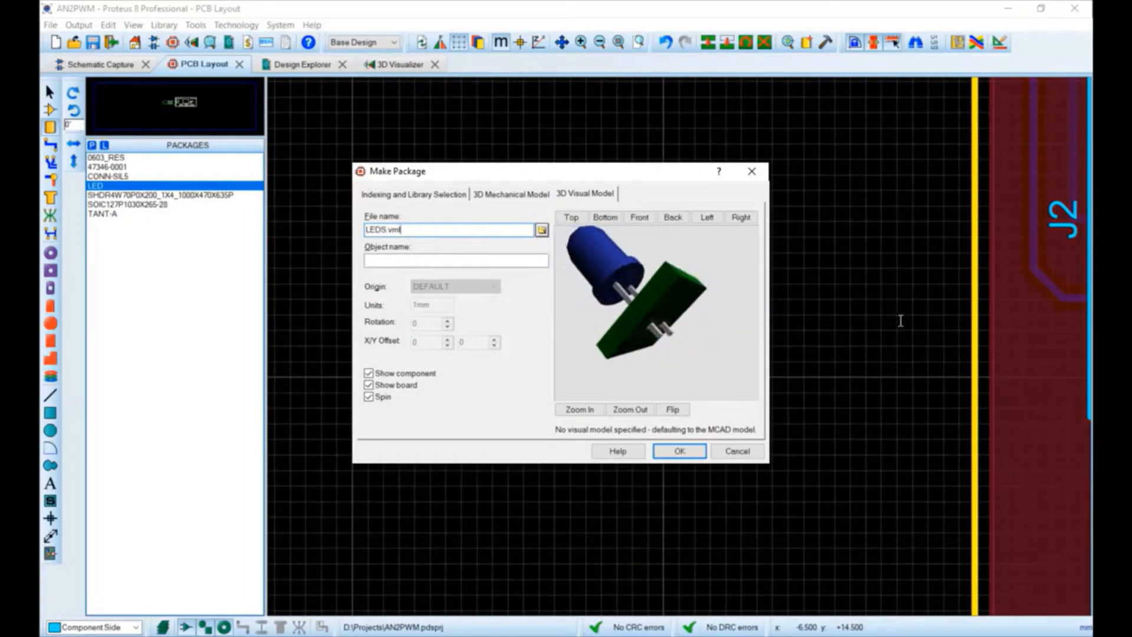
key(Tab)
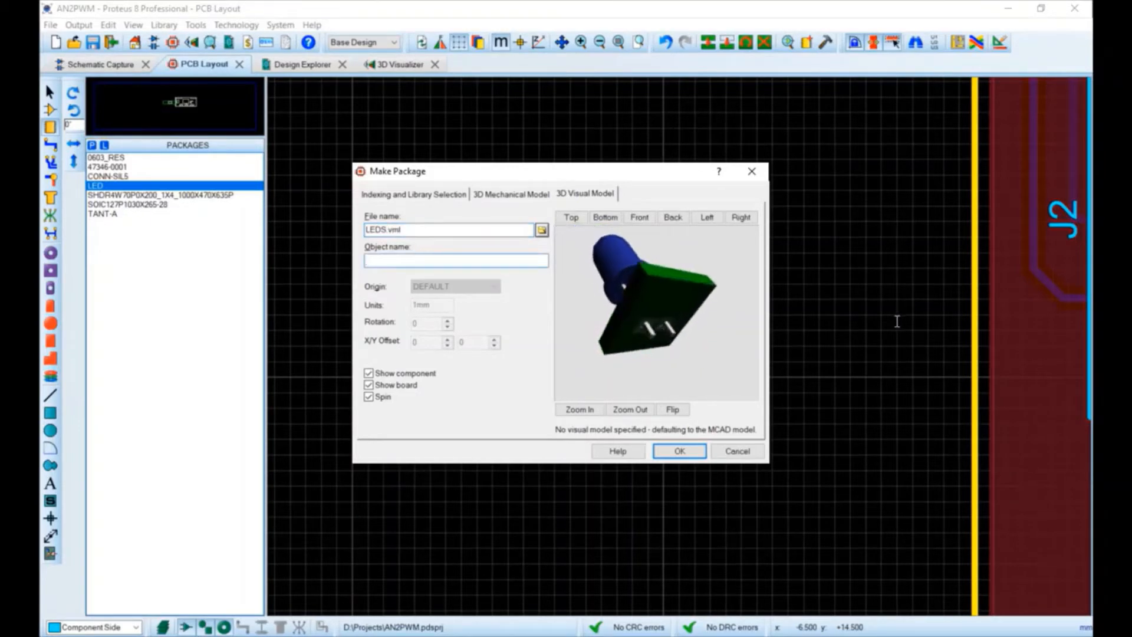
text(LED_5_)
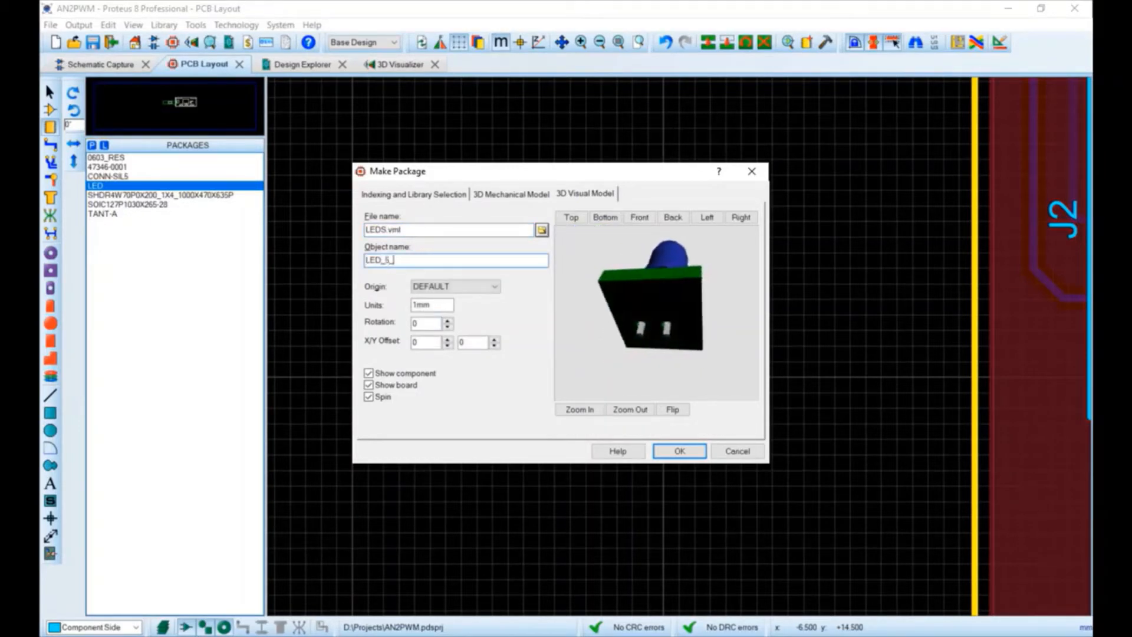
text(RED)
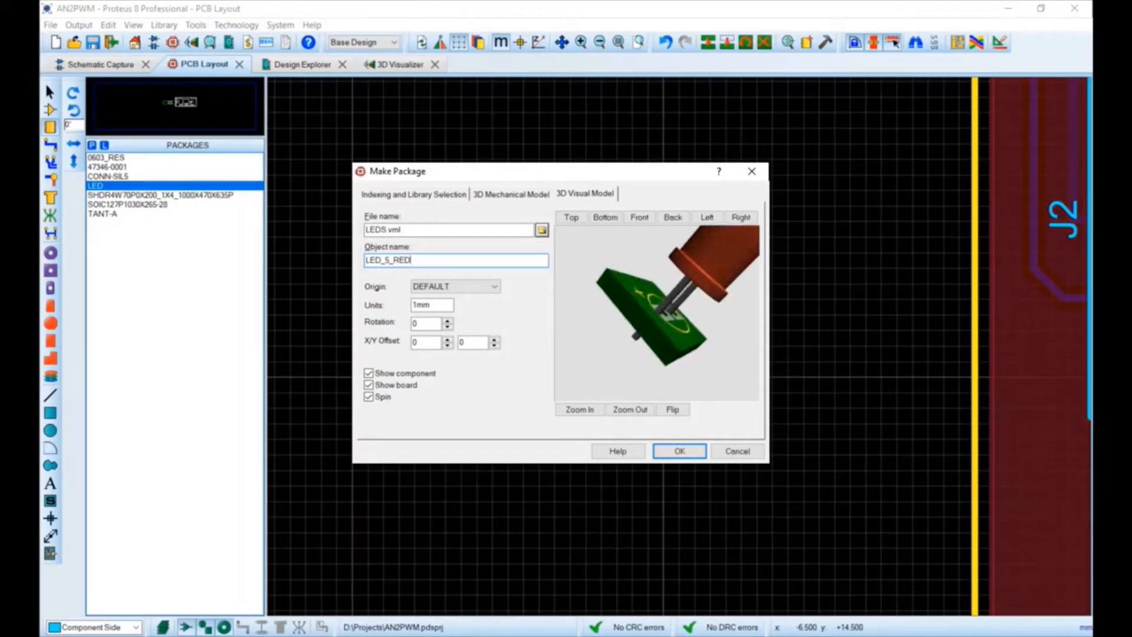
Step: Set the visual model's X offset to 1.27mm and save LED-RED to the USERPKG library
key(Tab)
key(Tab)
key(Tab)
key(Tab)
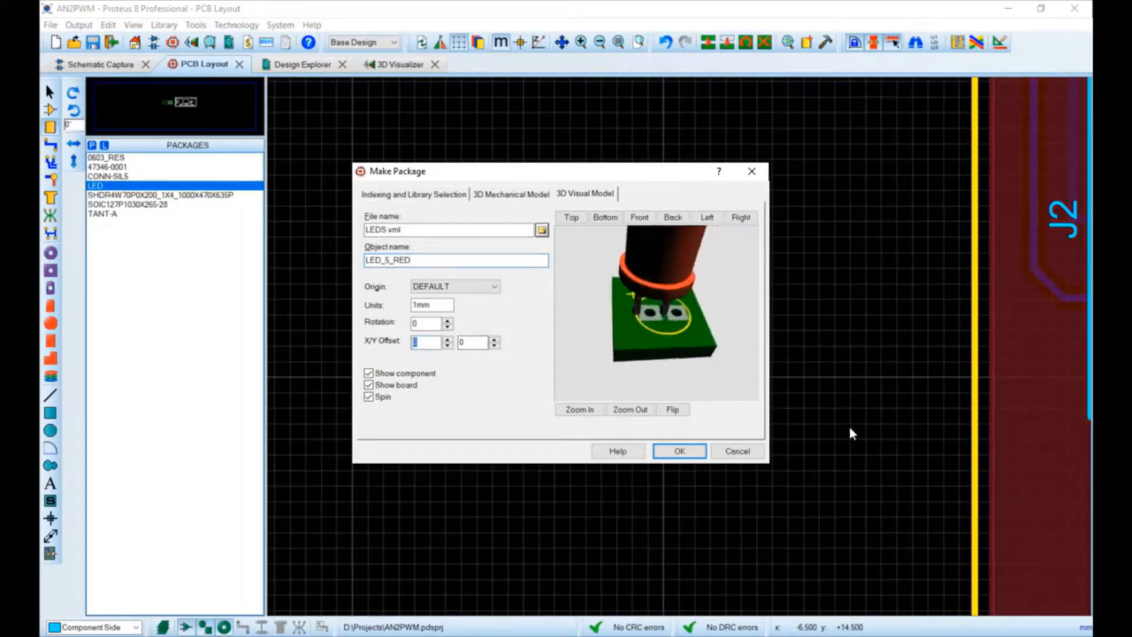
text(1.27mm)
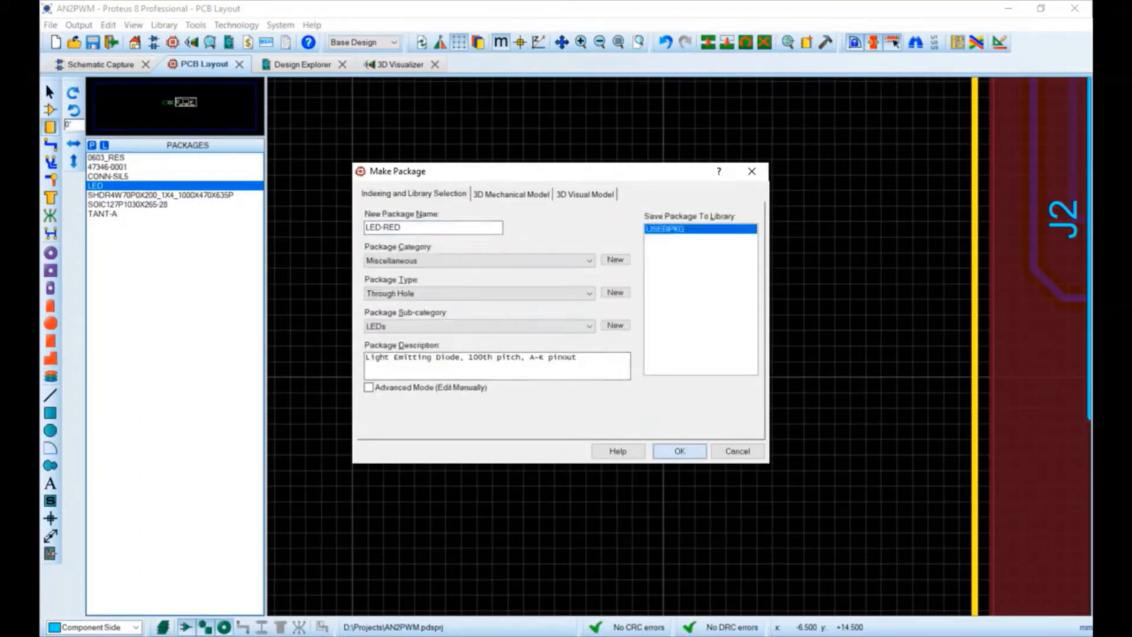
click(679, 451)
key(y)
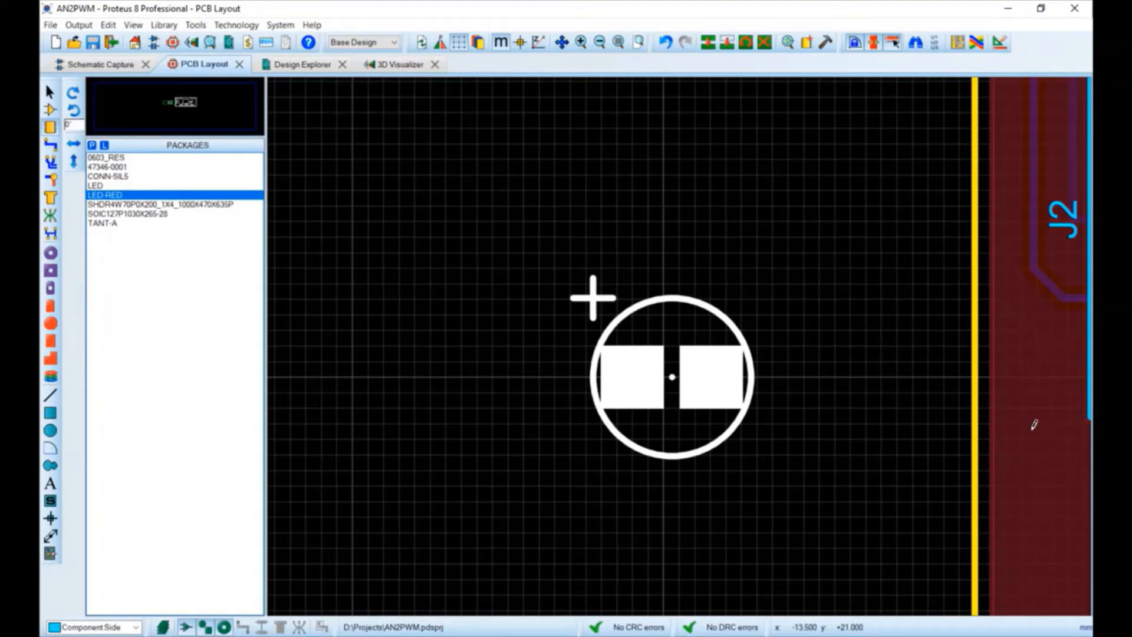
Step: Start making another package from the loose LED footprint and name it LED-GREEN
right_click(696, 377)
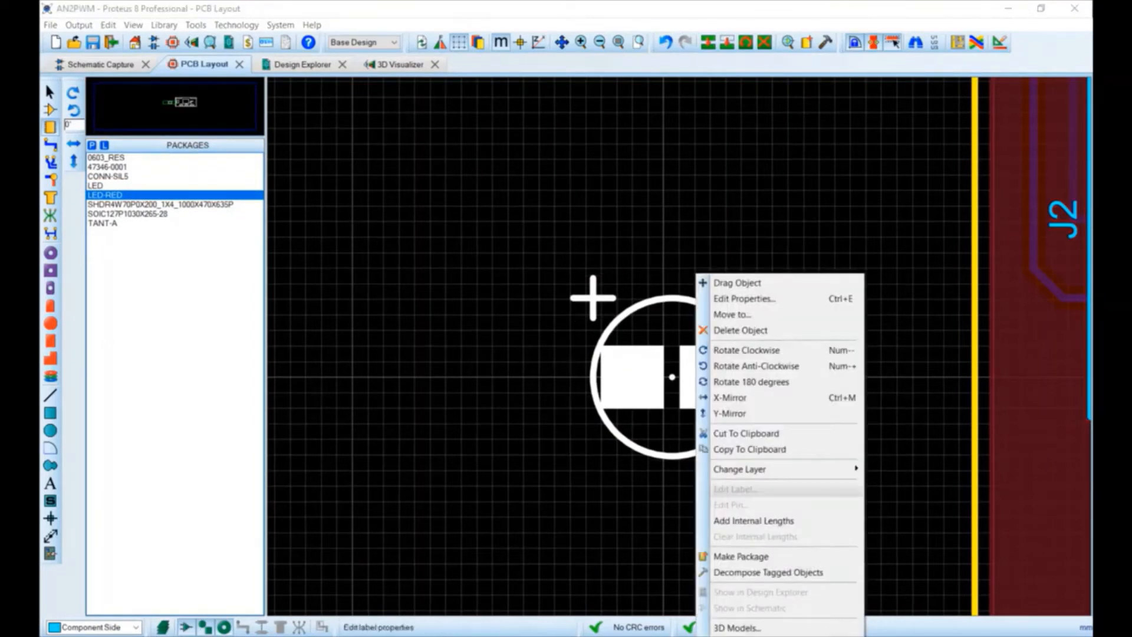
click(741, 556)
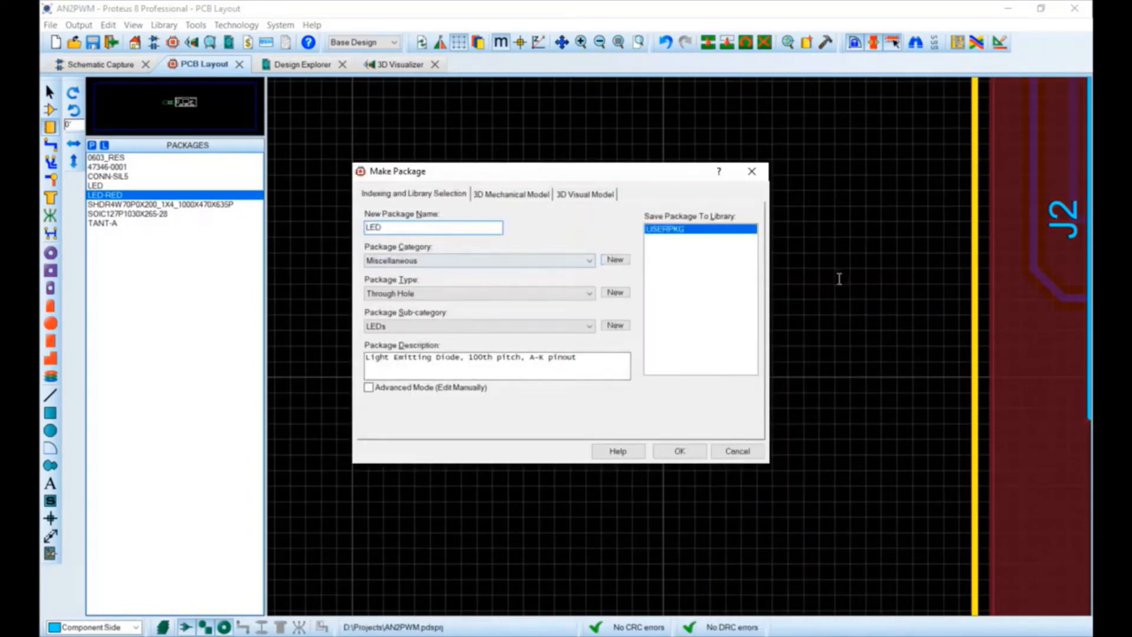
text(GREEN)
Step: Assign object LED_5_GREEN from LEDS.vml as the LED-GREEN package's 3D visual model
click(585, 194)
click(393, 230)
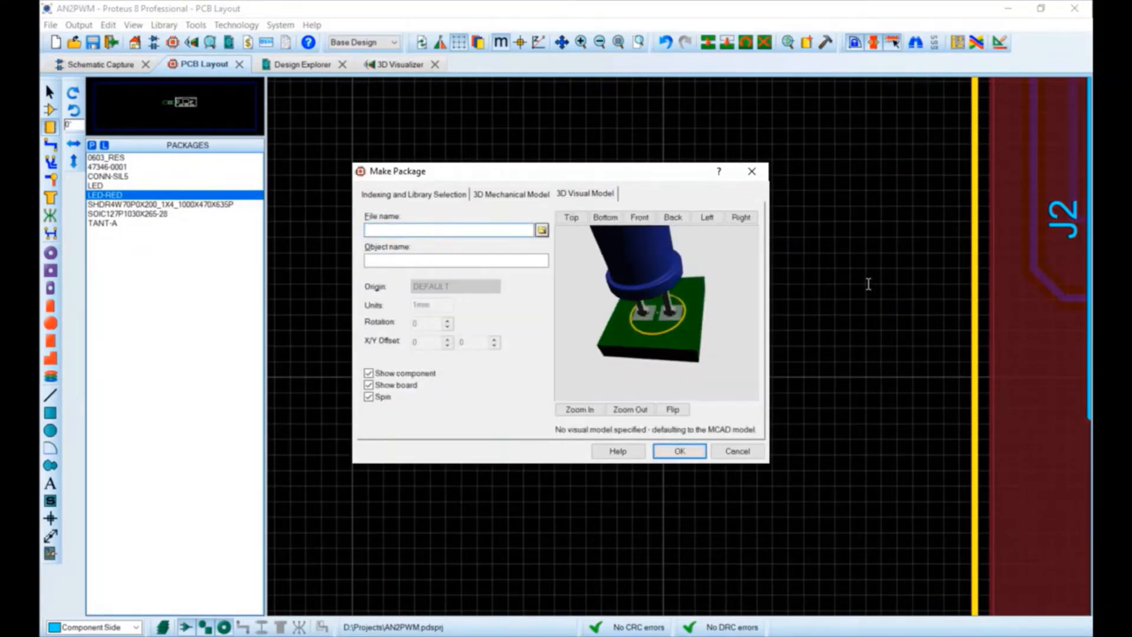
text(LEDS)
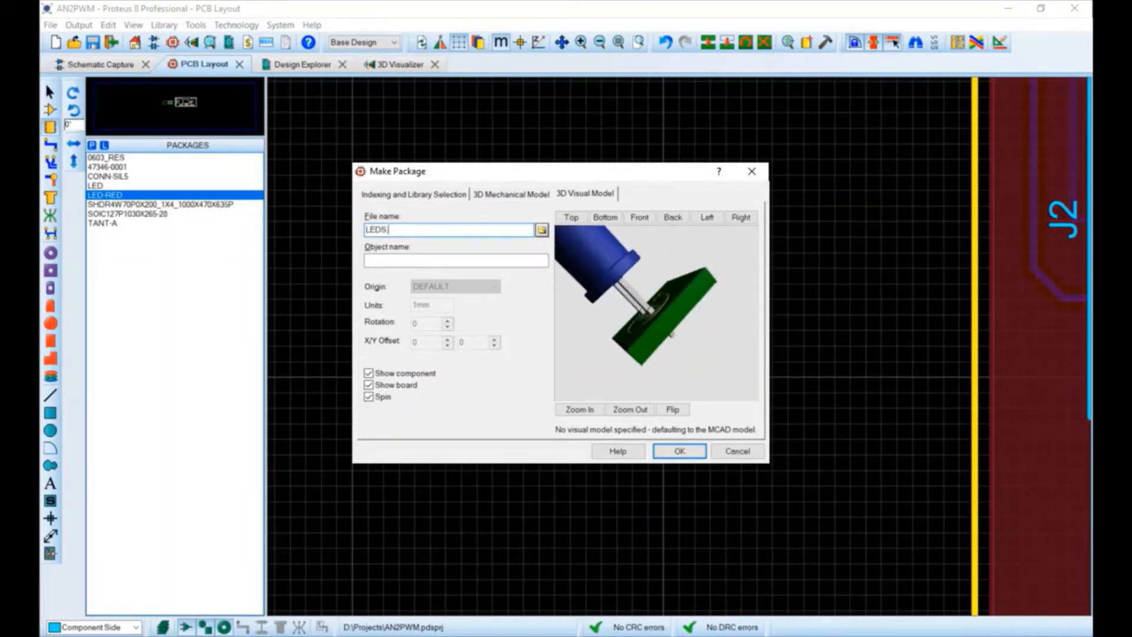
text(.vml)
key(Tab)
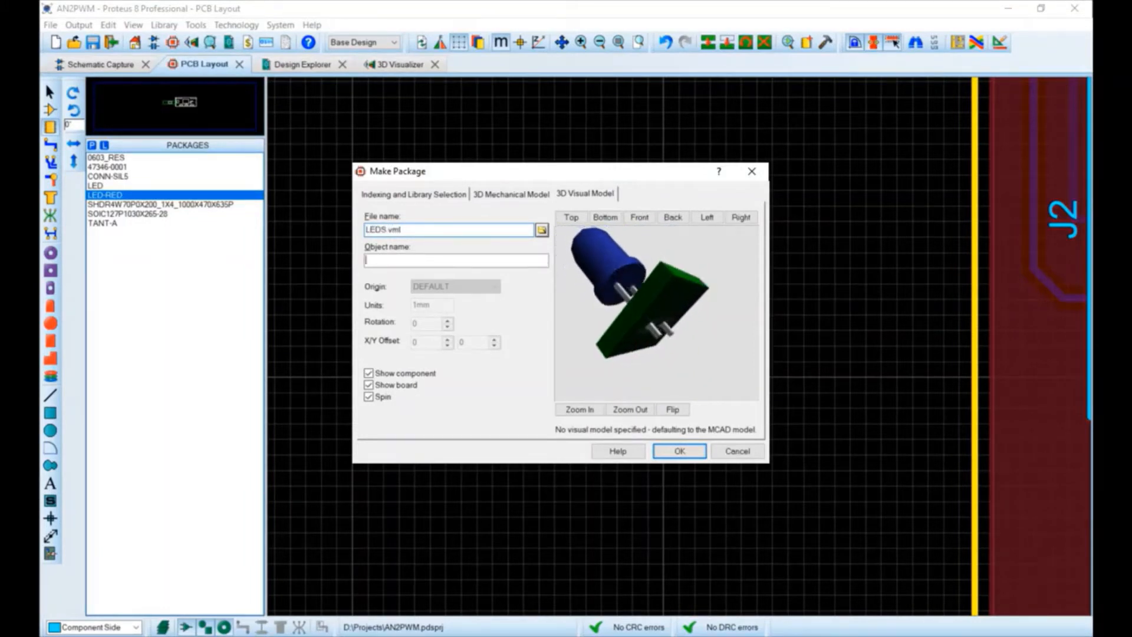
text(LED_5_)
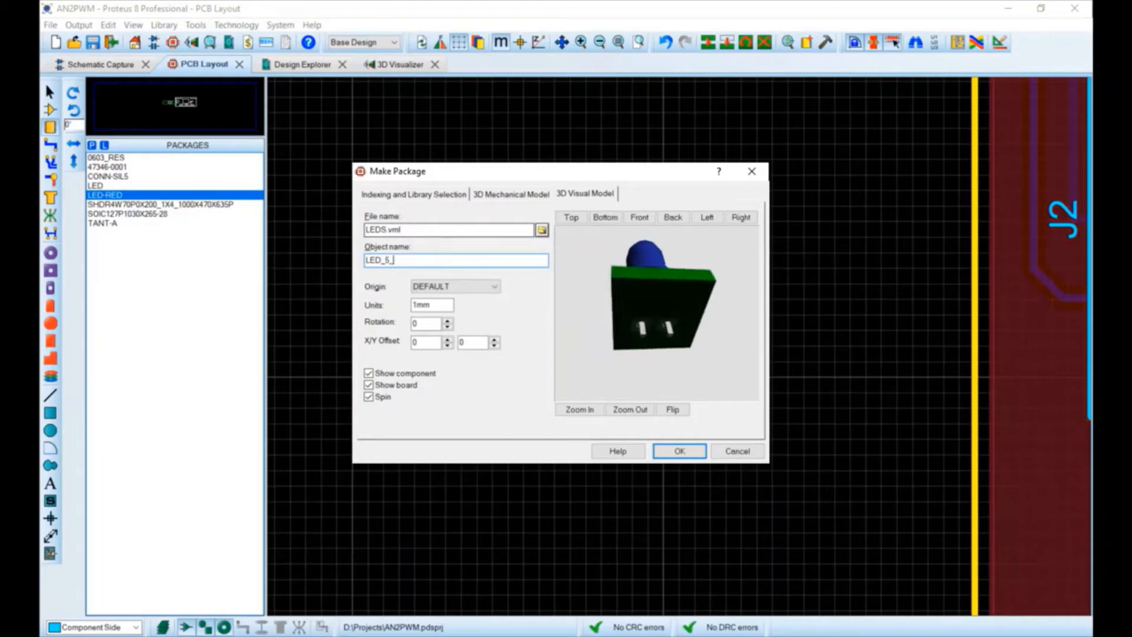
text(GREEN)
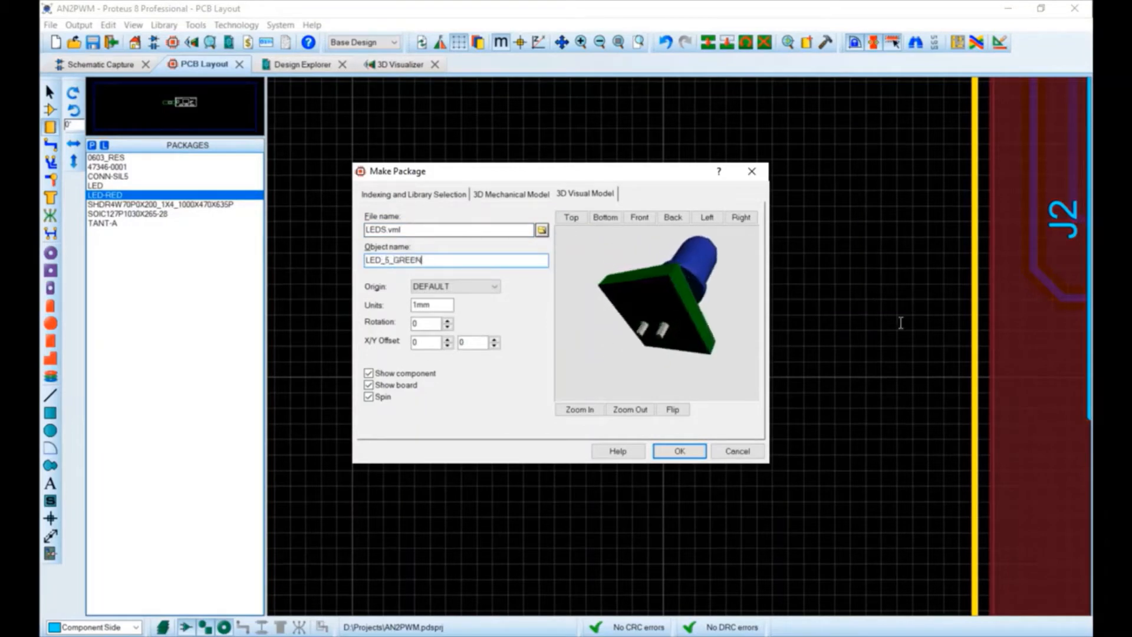
Step: Set the green LED model's X offset to 1.27mm and save LED-GREEN to the USERPKG library
key(Tab)
key(Tab)
key(Tab)
key(Tab)
text(1)
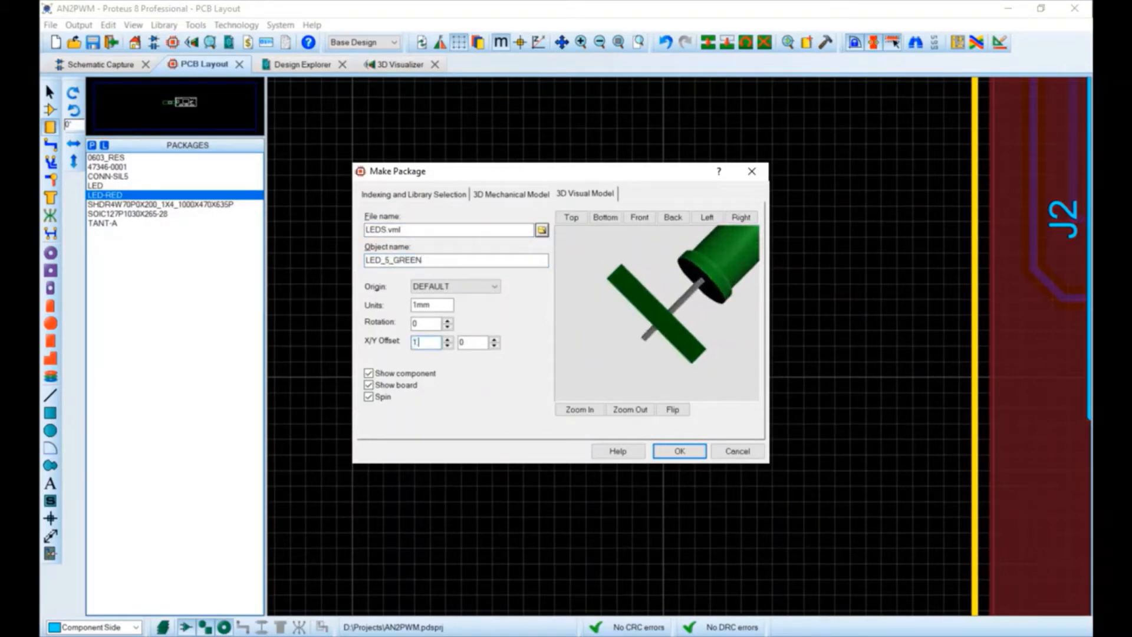
text(.27mm)
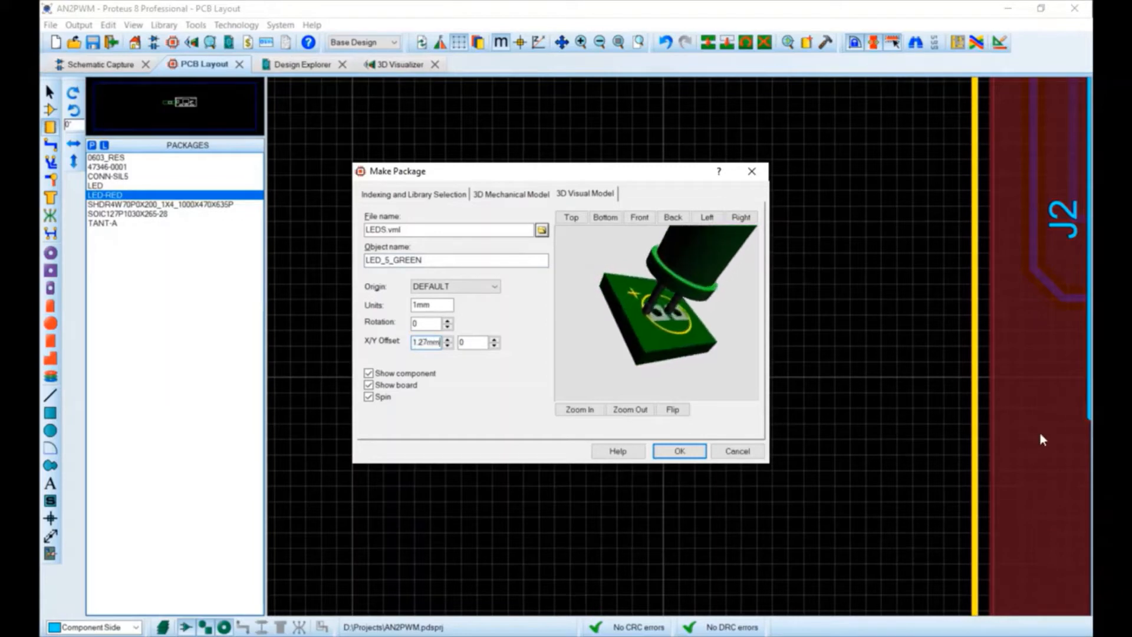
click(572, 218)
click(415, 342)
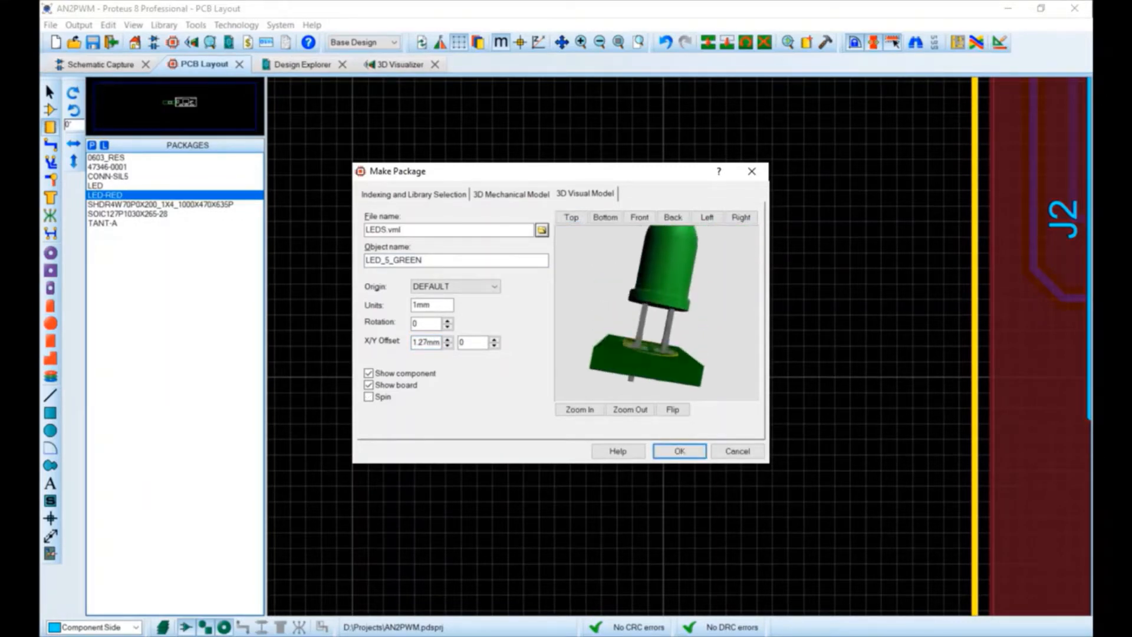
key(Return)
key(Return)
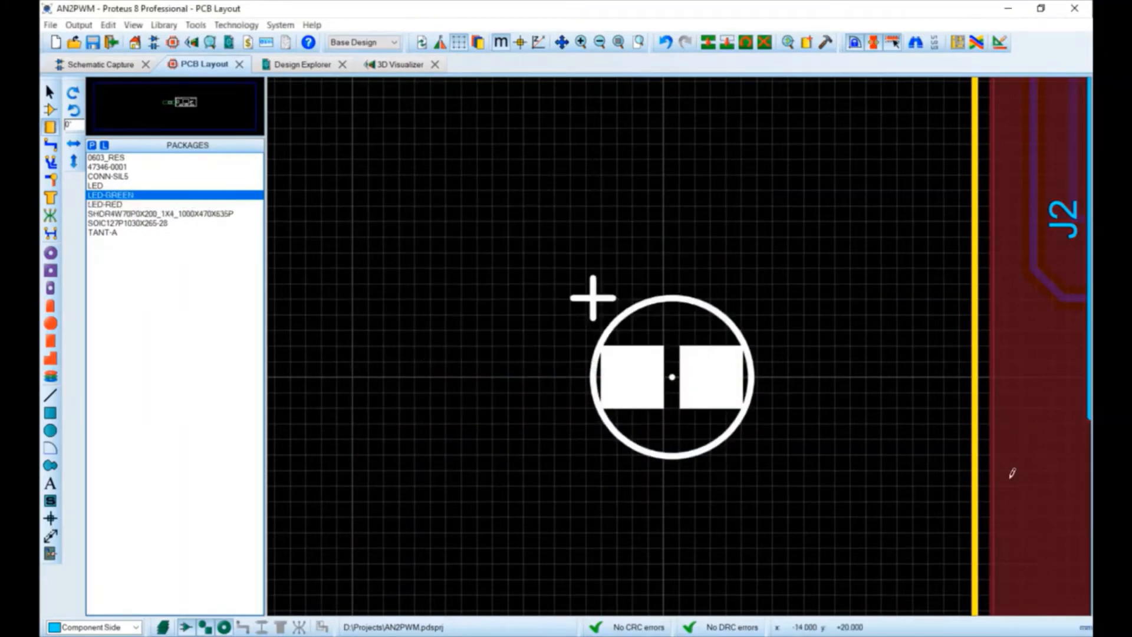
Step: Delete the loose LED footprint from the empty area outside the board edge
right_click(684, 377)
click(728, 330)
scroll(1035, 374, down, 4)
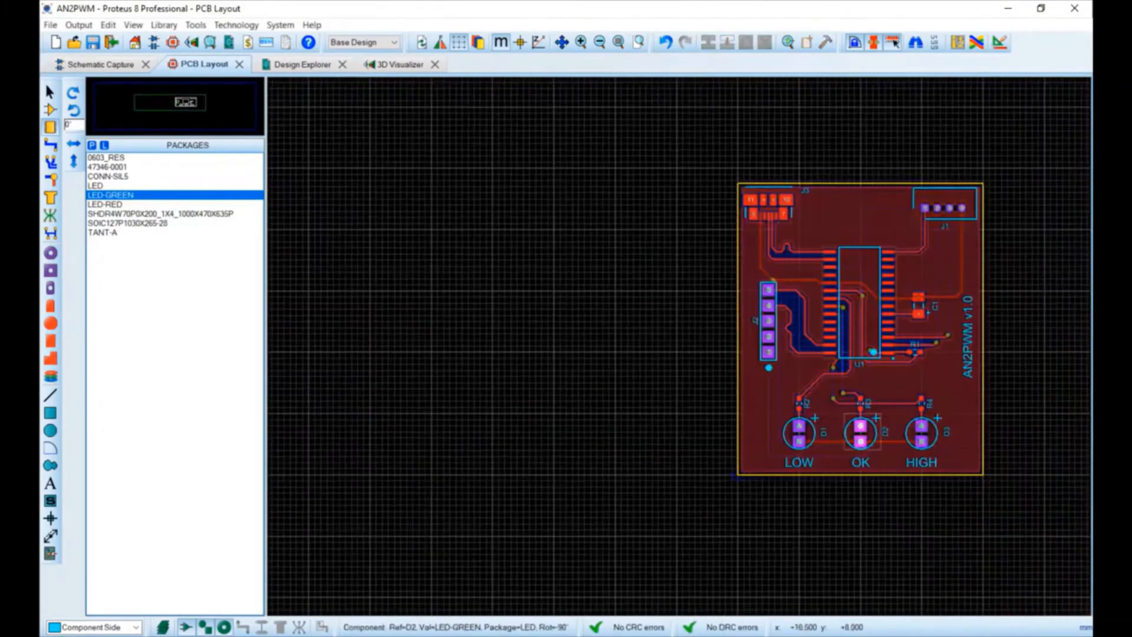
Step: Change the package of the LOW and HIGH indicators, D1 and D3, to LED-RED
scroll(861, 433, up, 3)
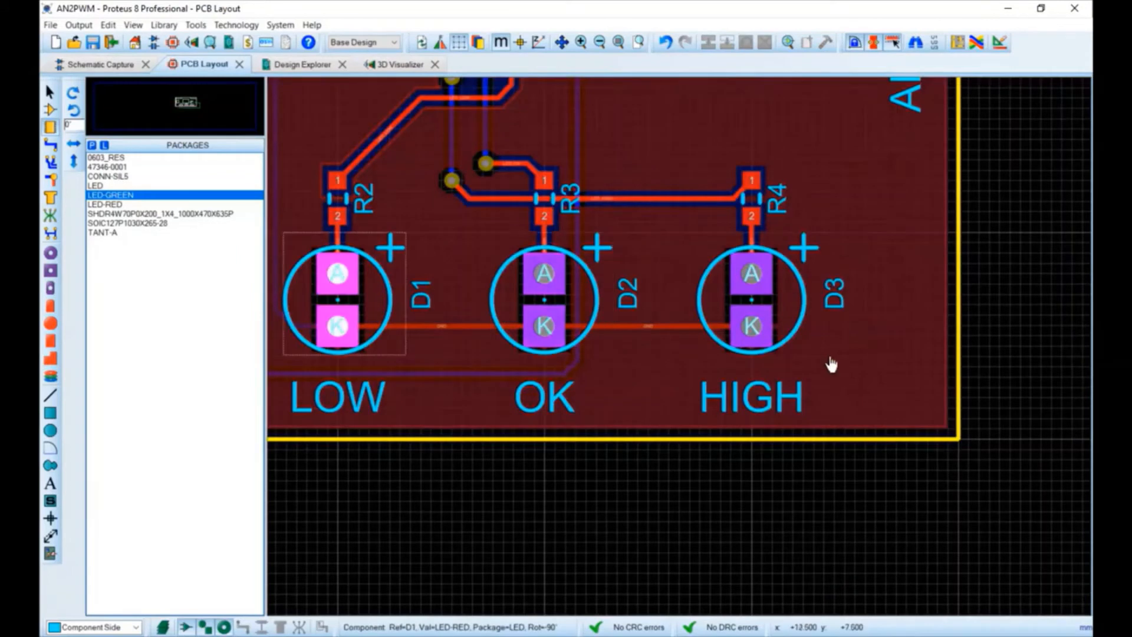
double_click(348, 288)
click(519, 308)
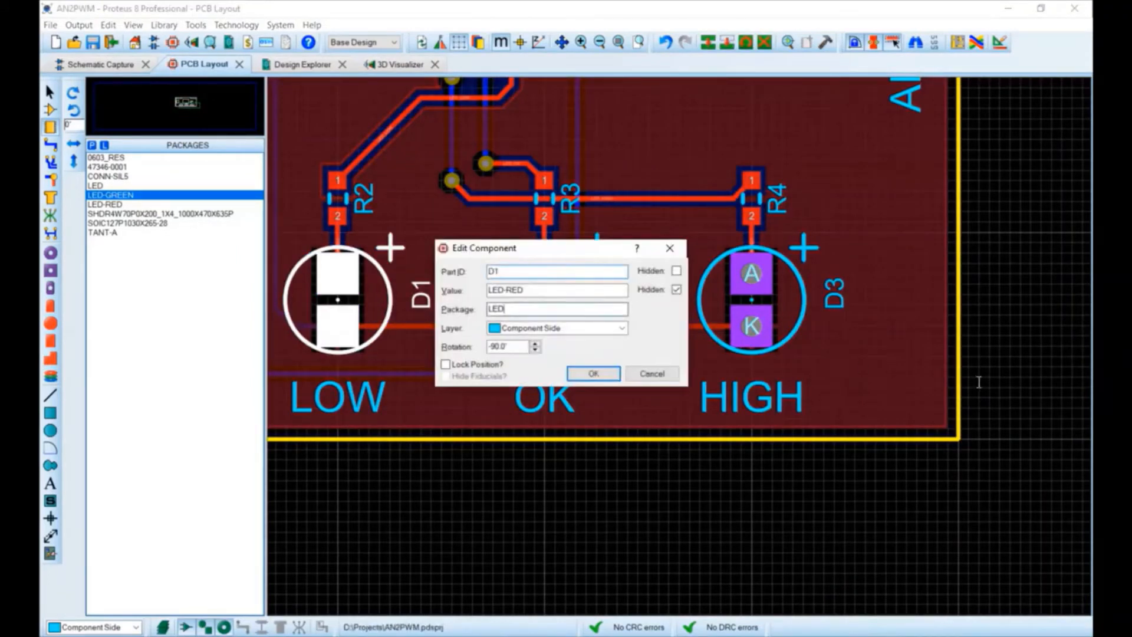
text(-RED)
key(Return)
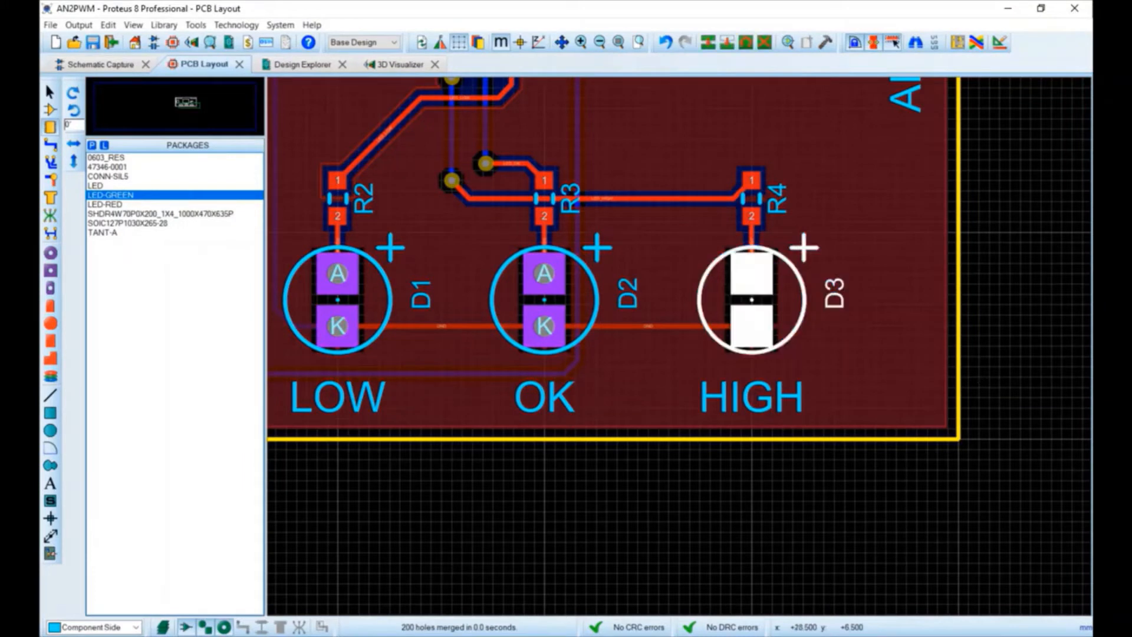
double_click(752, 300)
click(548, 309)
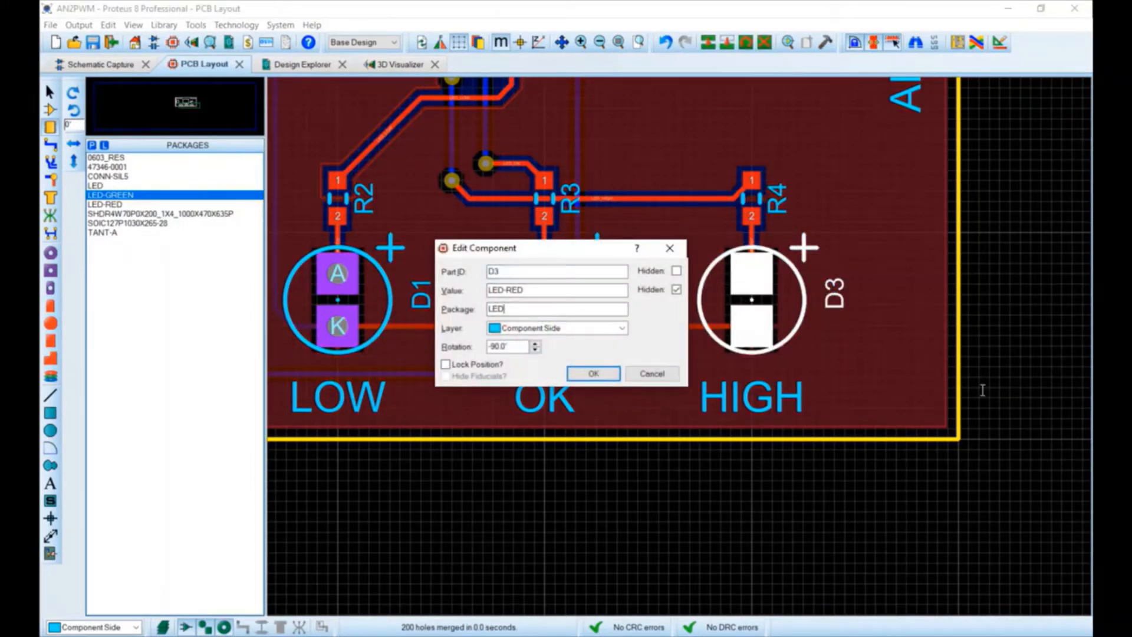
text(-RED)
key(Return)
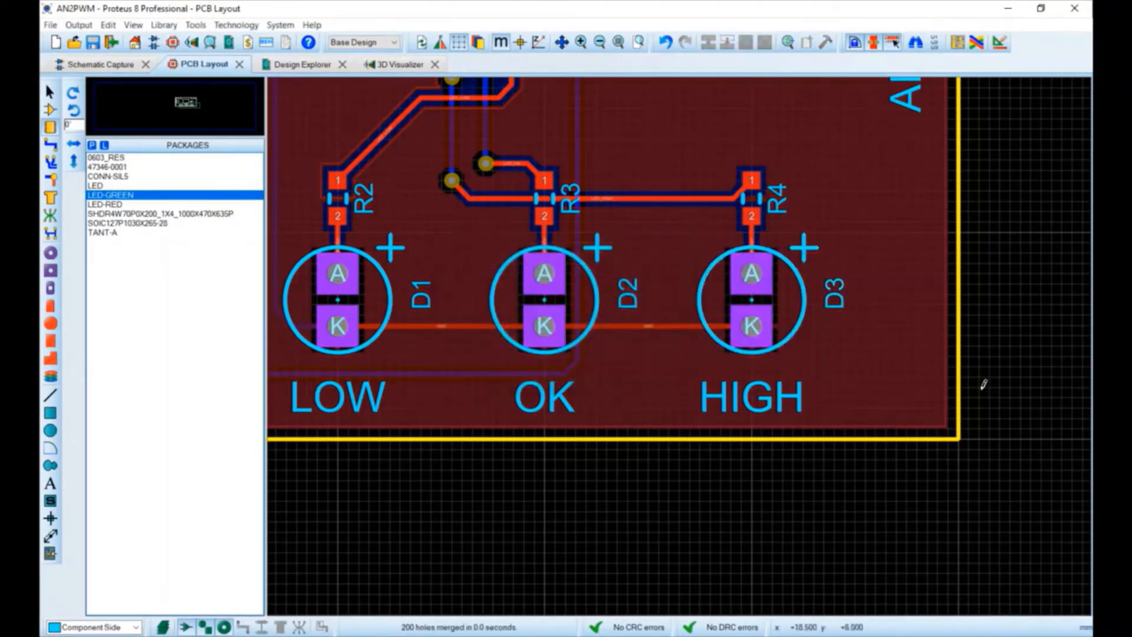
Step: Change the package of the OK indicator, D2, to LED-GREEN
double_click(544, 299)
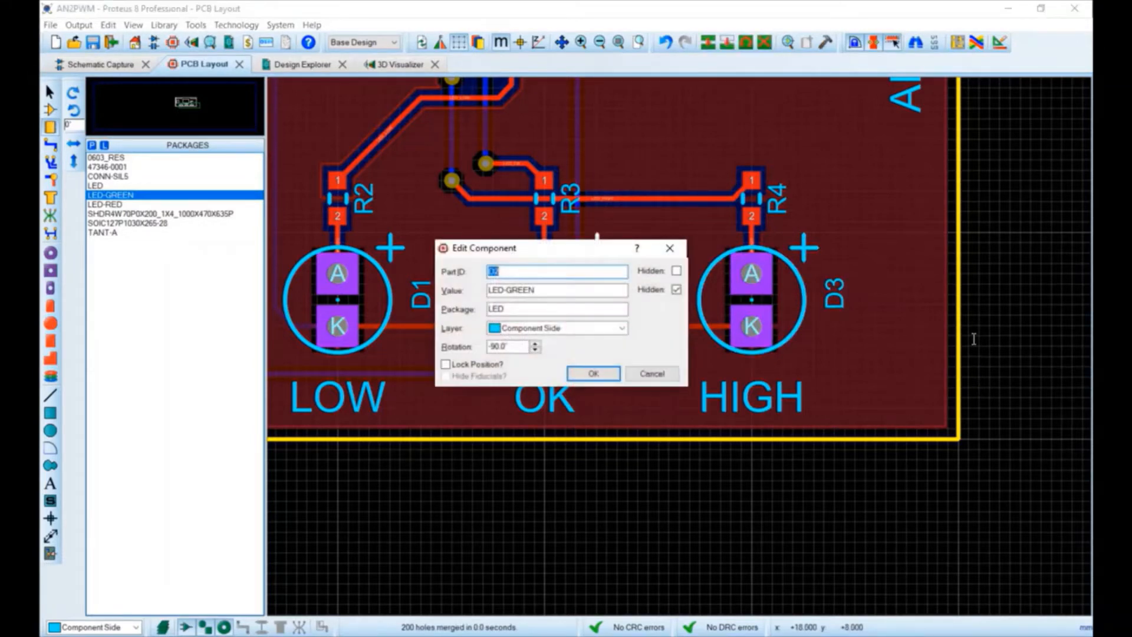
click(548, 309)
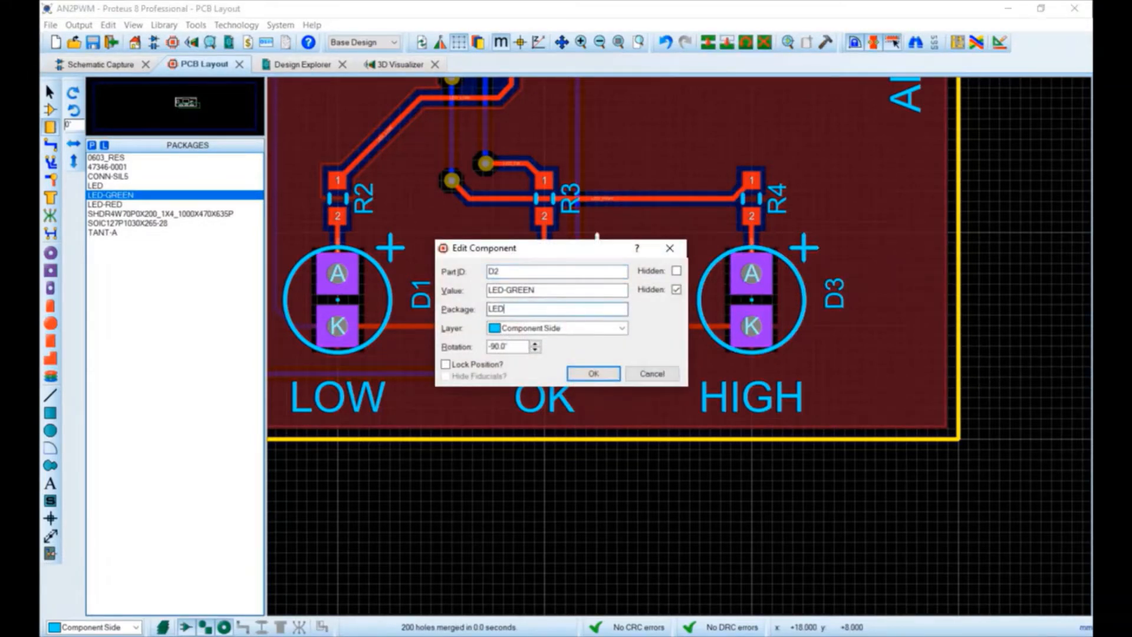
text(-GREEN)
key(Return)
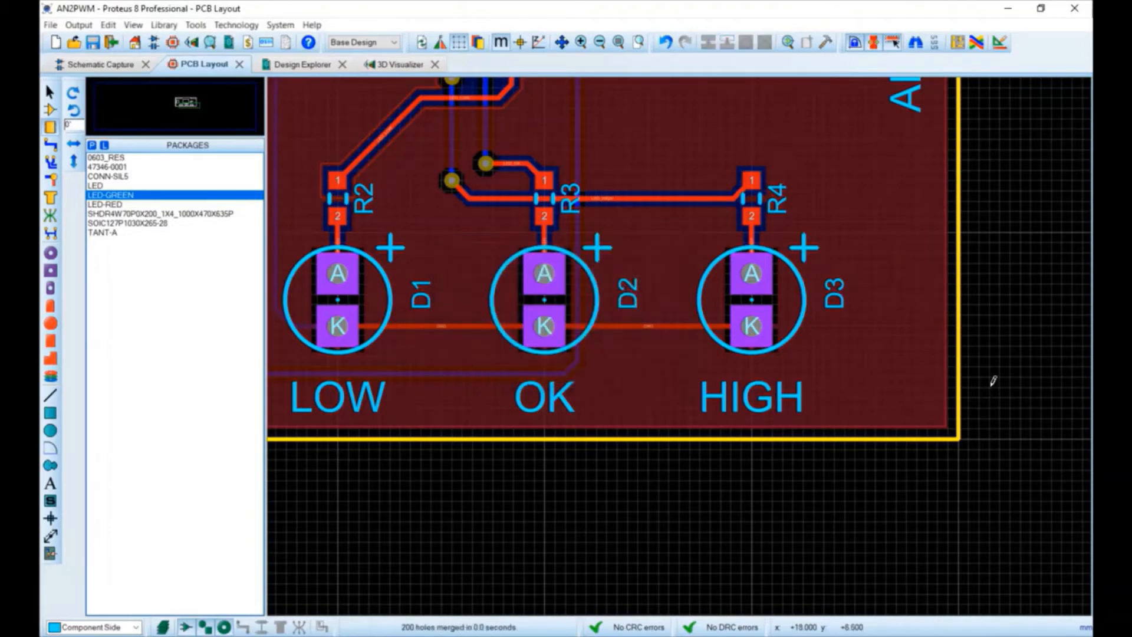
Step: Inspect the coloured LEDs on the board in the 3D Visualizer from below and from above
click(401, 64)
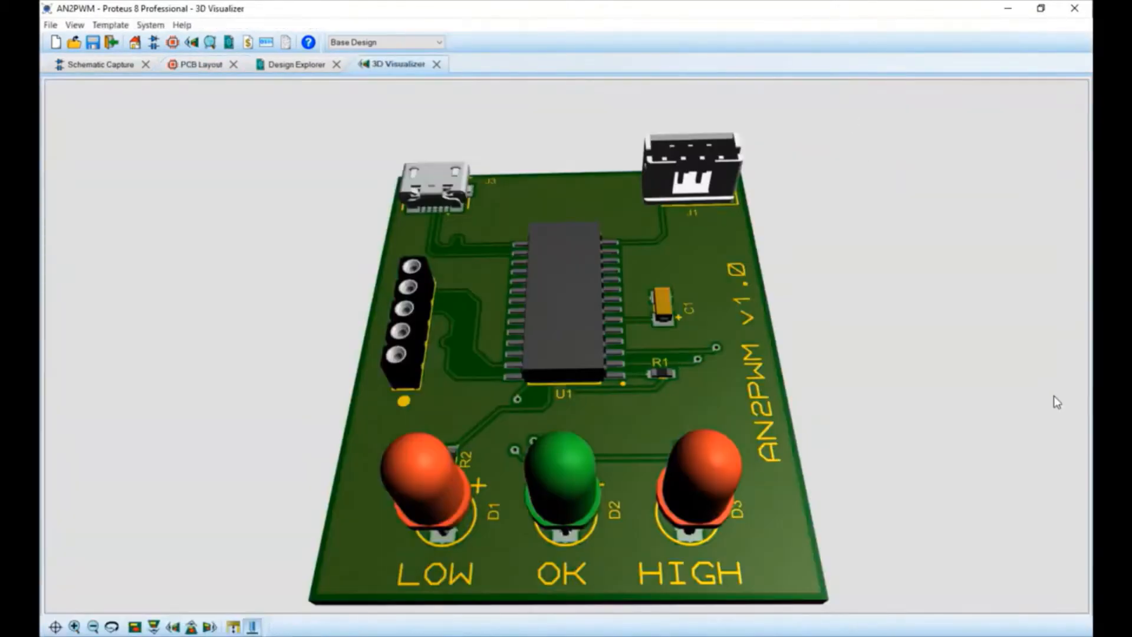
drag(1053, 395, 1049, 277)
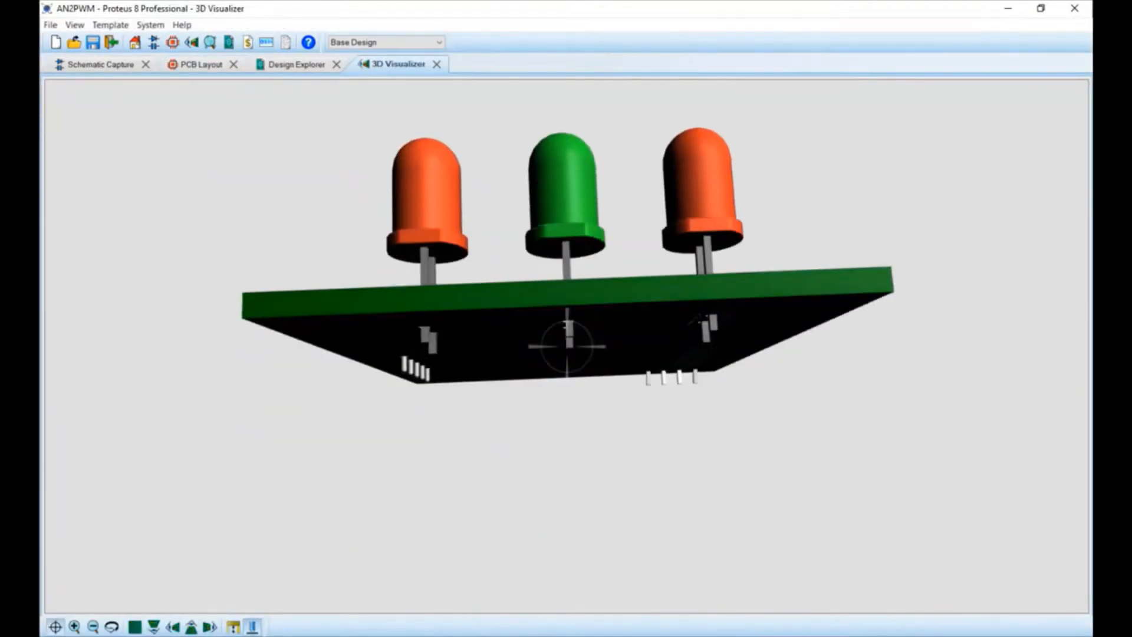
drag(566, 346, 558, 321)
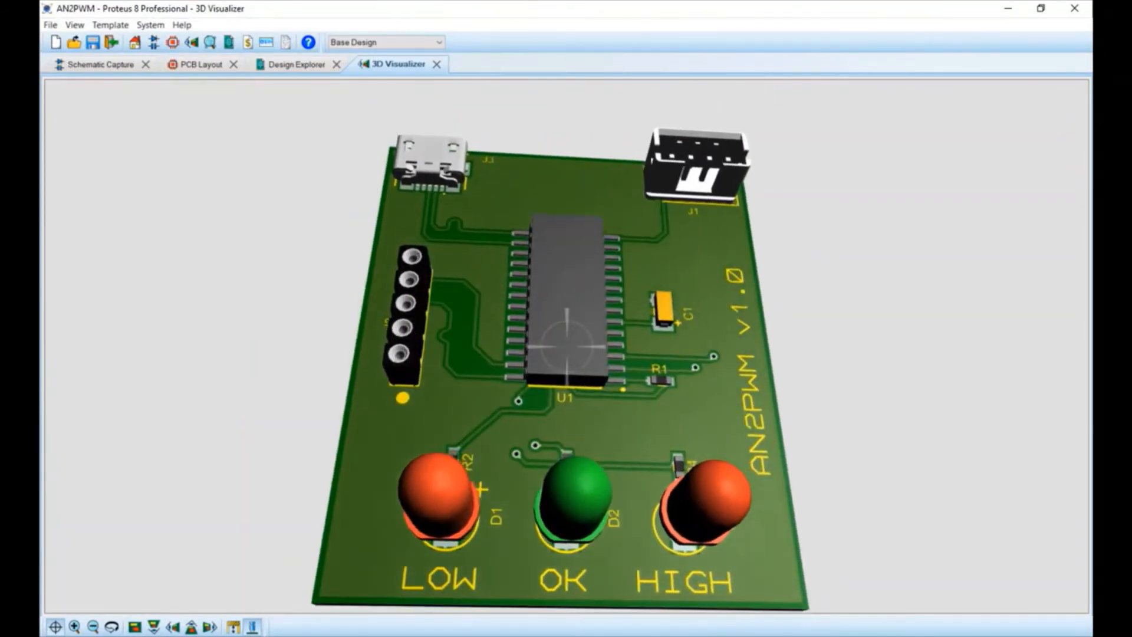
right_click(1048, 432)
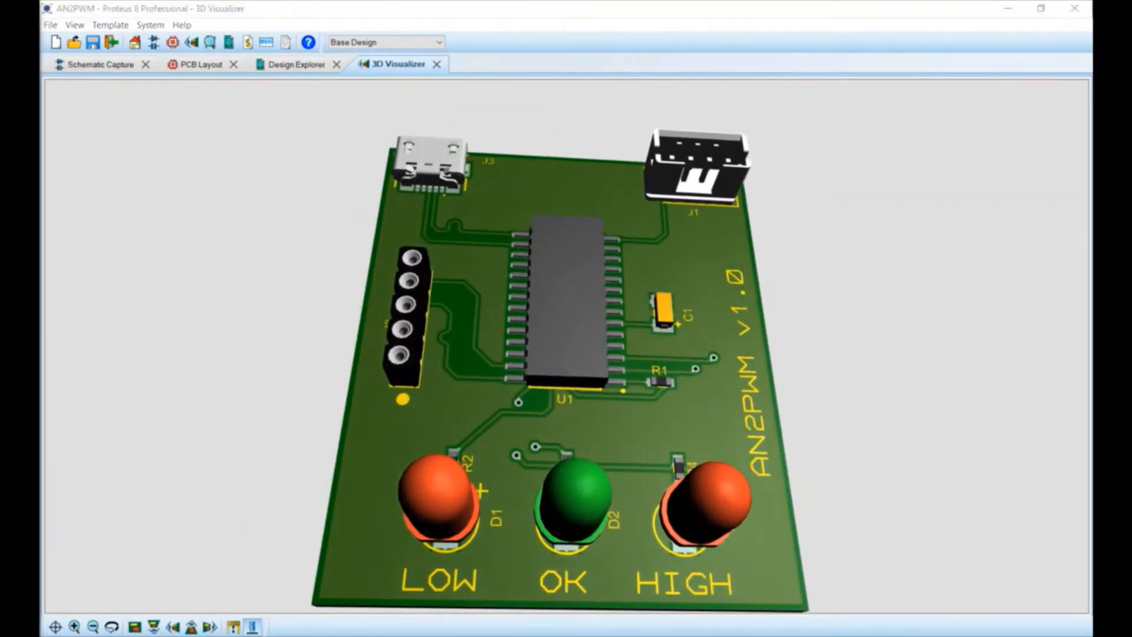
Step: View the bare 3D board from the top with its components hidden
click(134, 627)
click(252, 627)
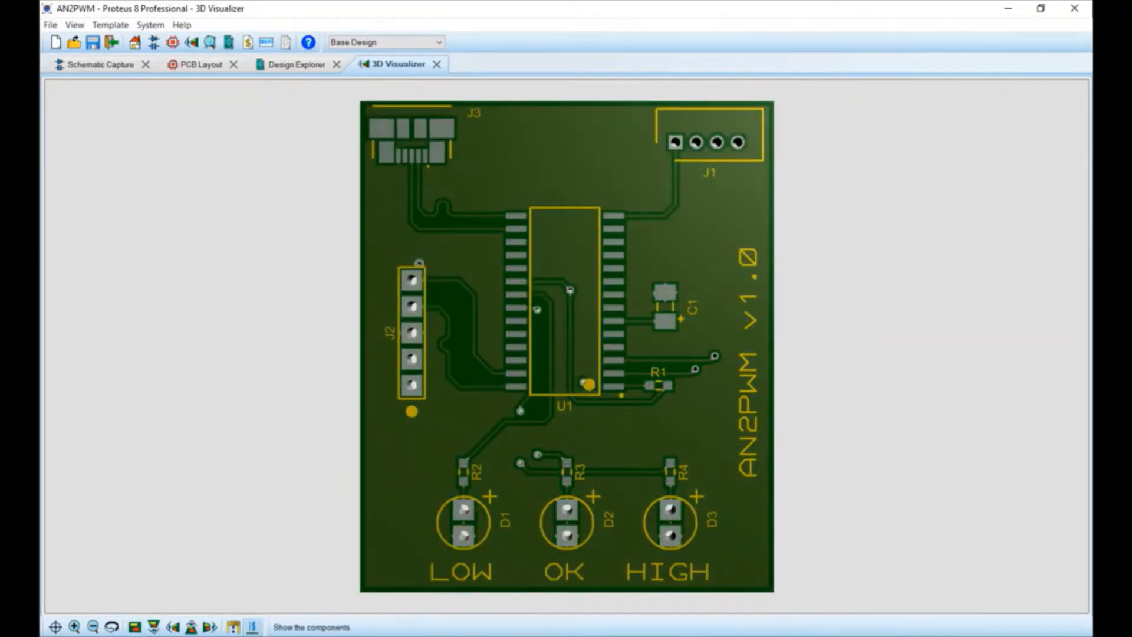
click(253, 627)
click(252, 627)
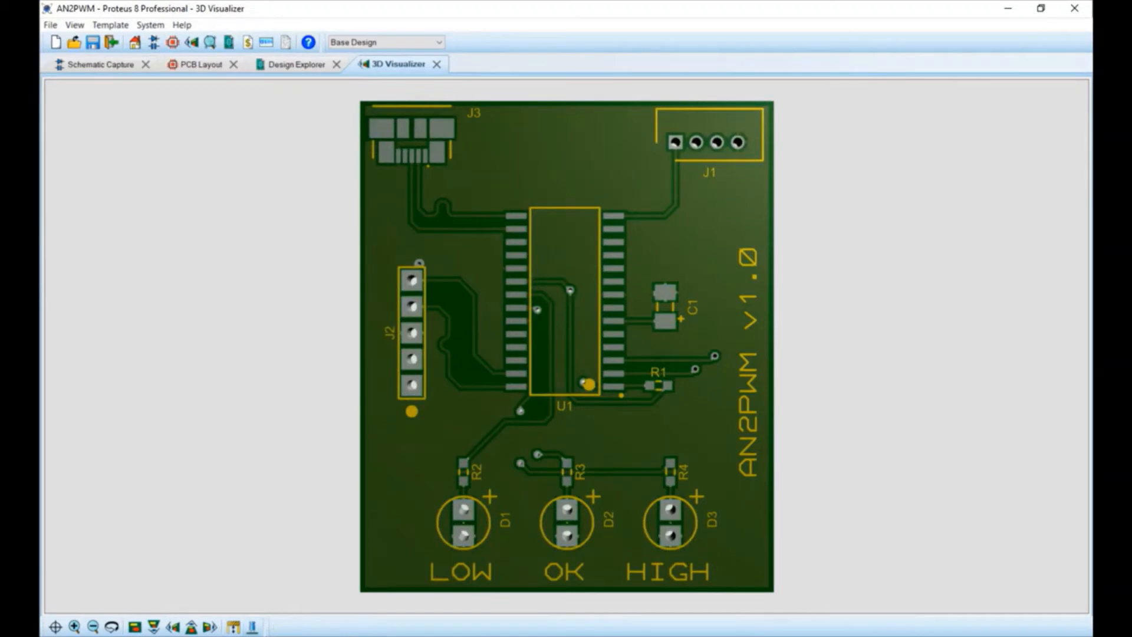
click(567, 347)
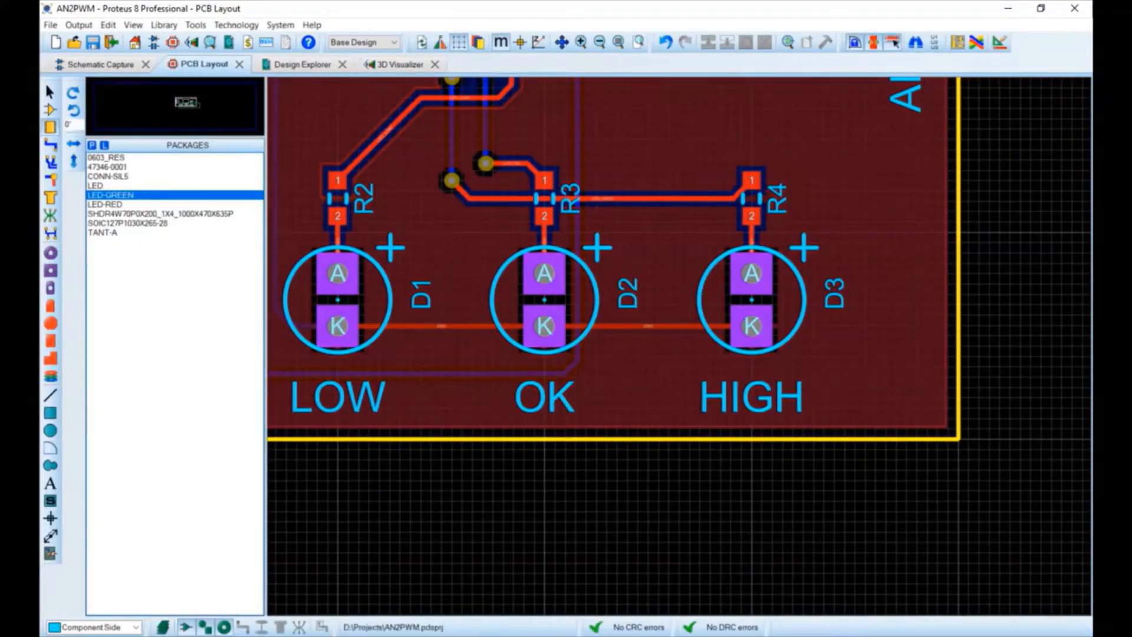
Step: Turn on full drawing of solder resist and solder paste in the PCB layout's display settings
click(163, 627)
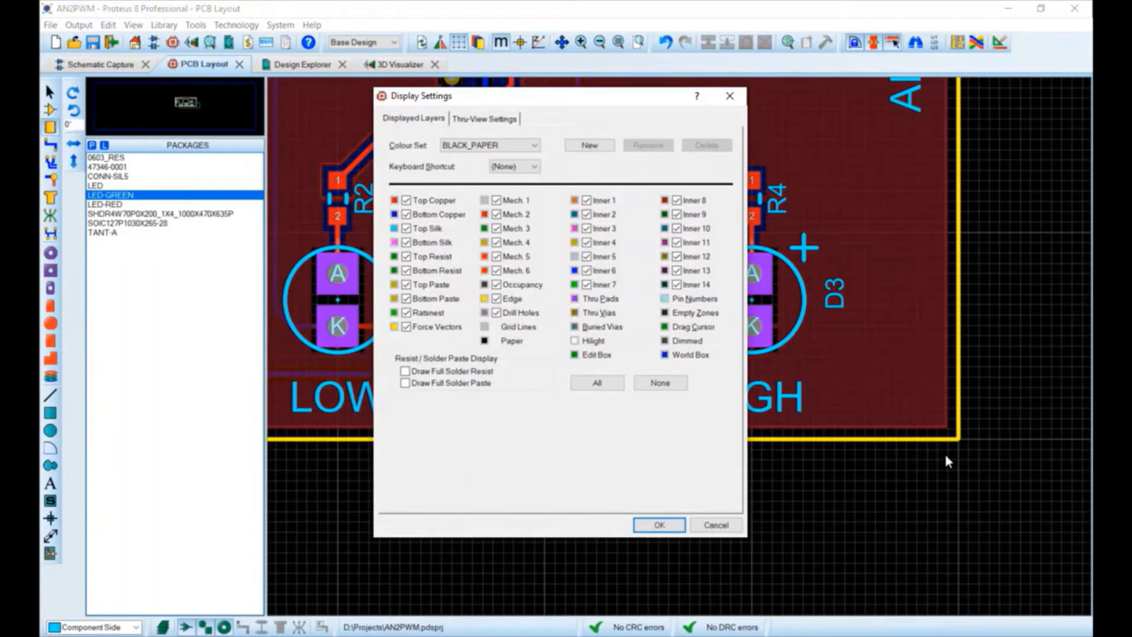
click(405, 371)
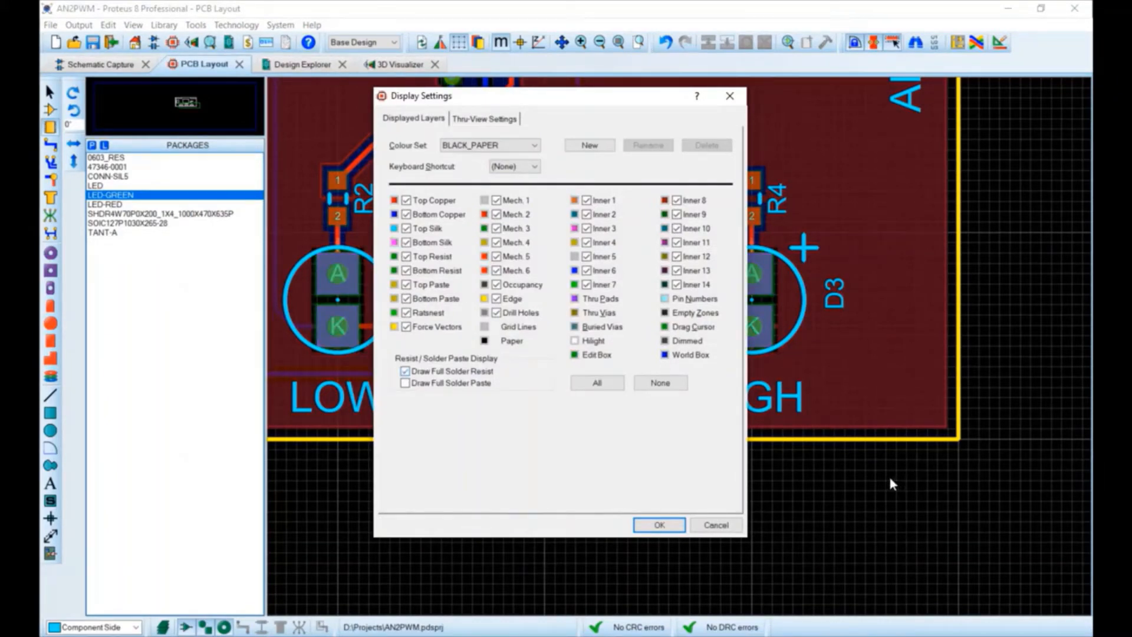
click(405, 383)
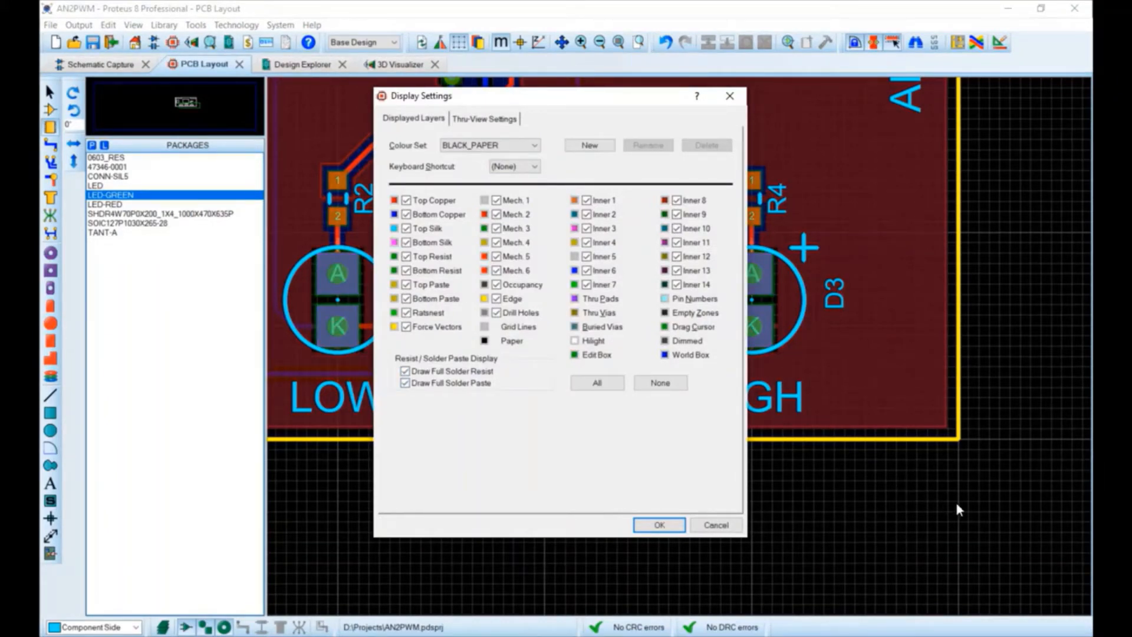
click(659, 525)
Step: Examine the solder resist and paste areas on the pads and vias across the board, including near J2
scroll(679, 346, down, 2)
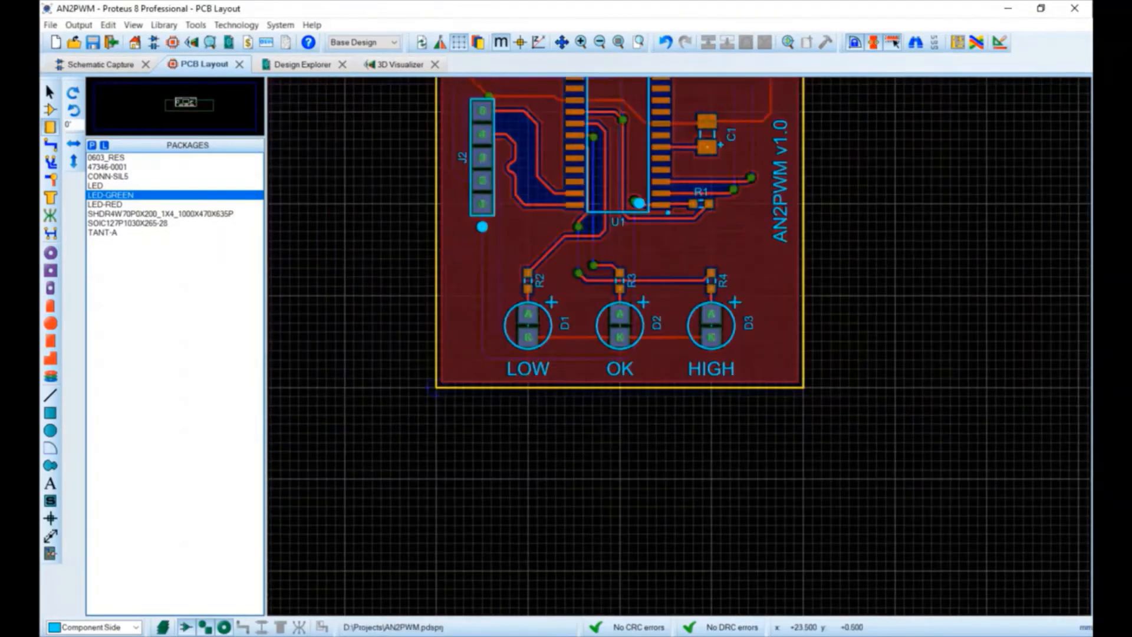
scroll(1056, 200, down, 1)
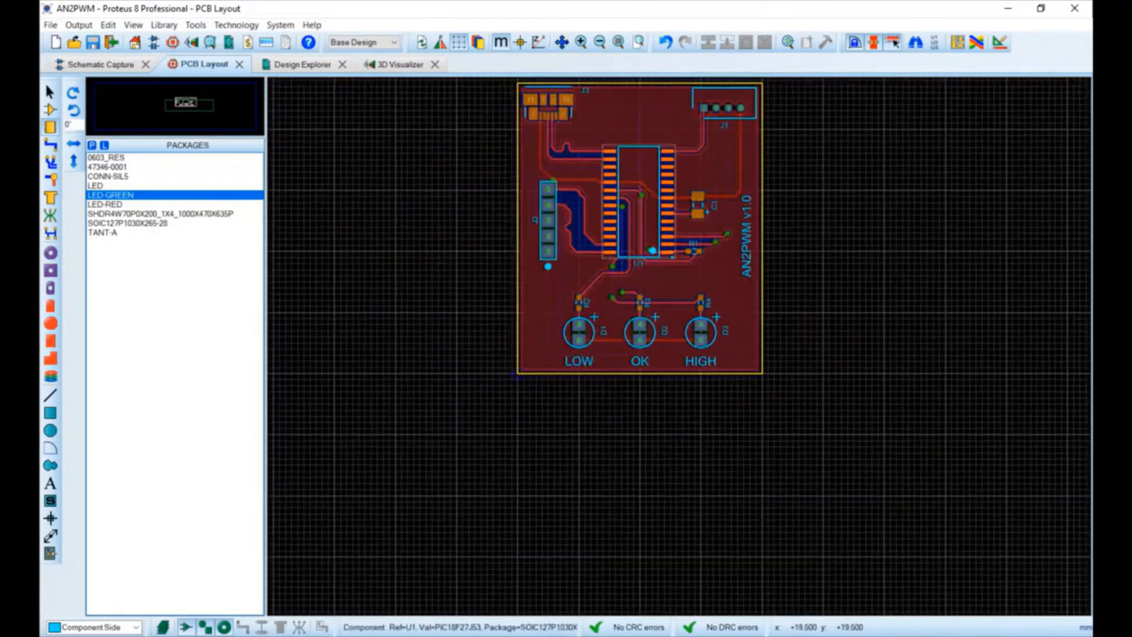
scroll(542, 159, up, 5)
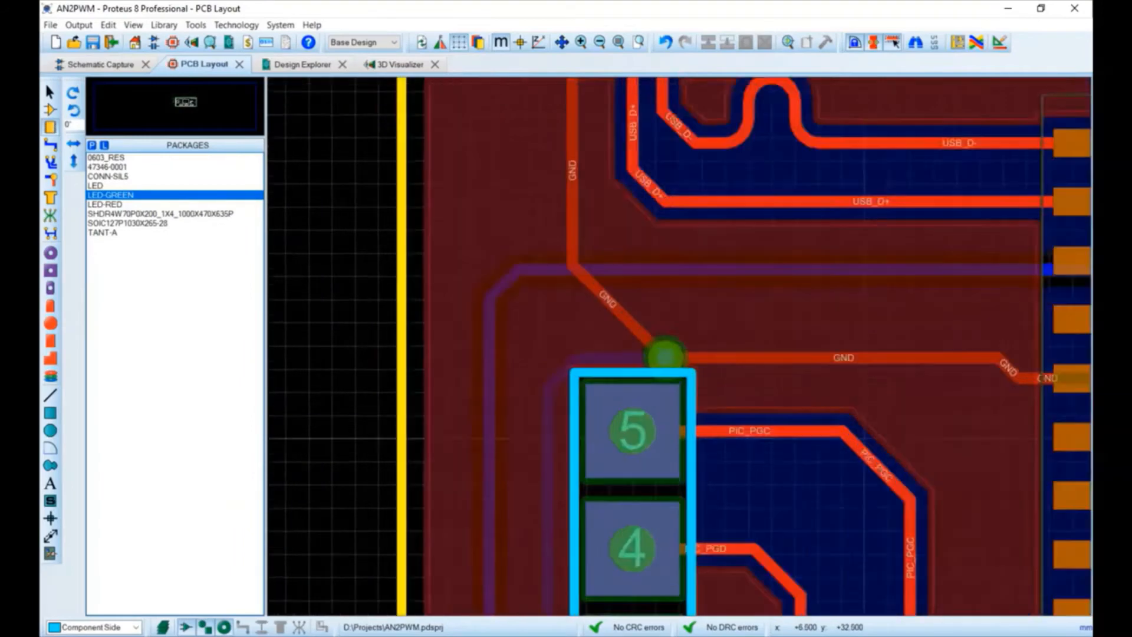
scroll(681, 345, down, 5)
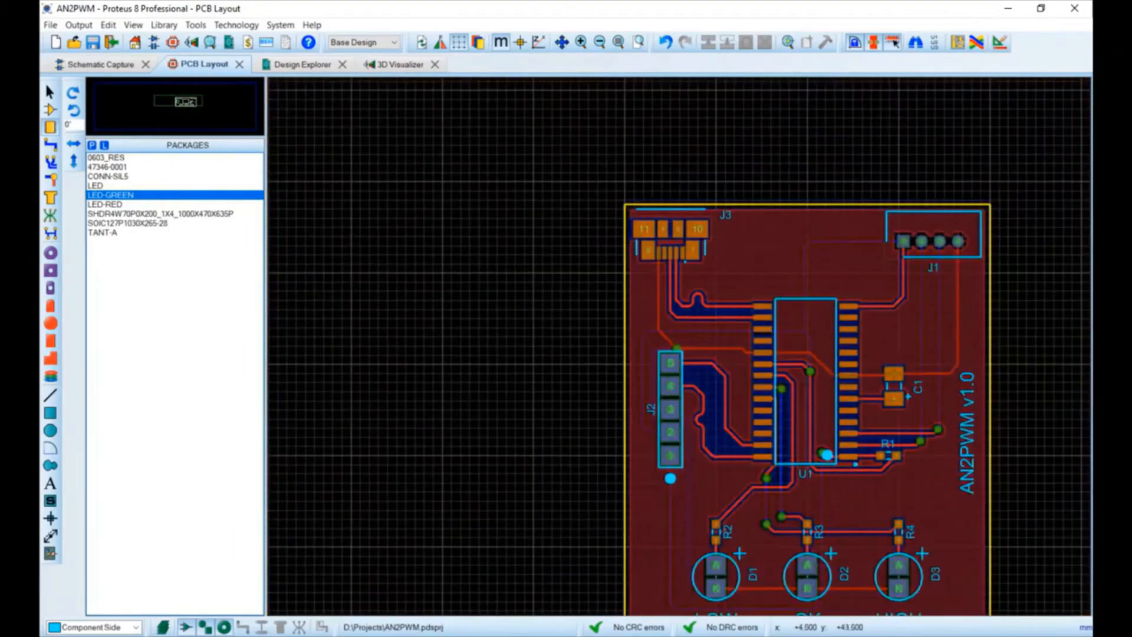
scroll(657, 214, up, 4)
scroll(681, 346, down, 5)
scroll(847, 530, up, 2)
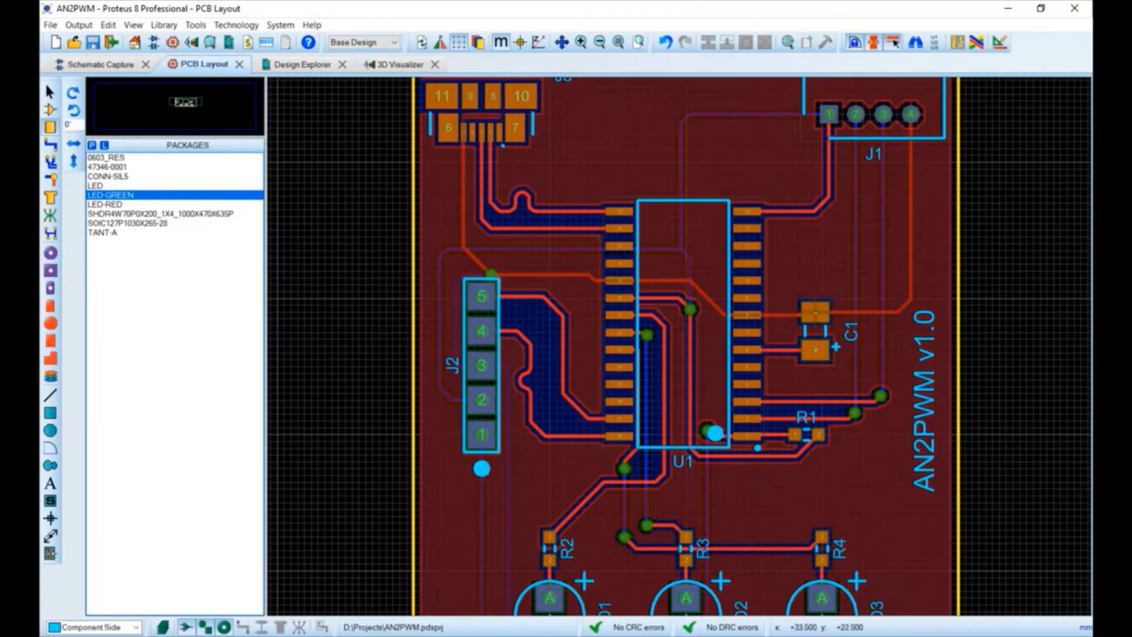
Step: Look over the layout's pads, tracks and LED area, and switch to the 3D view of the bare board
scroll(766, 413, up, 3)
scroll(678, 353, down, 5)
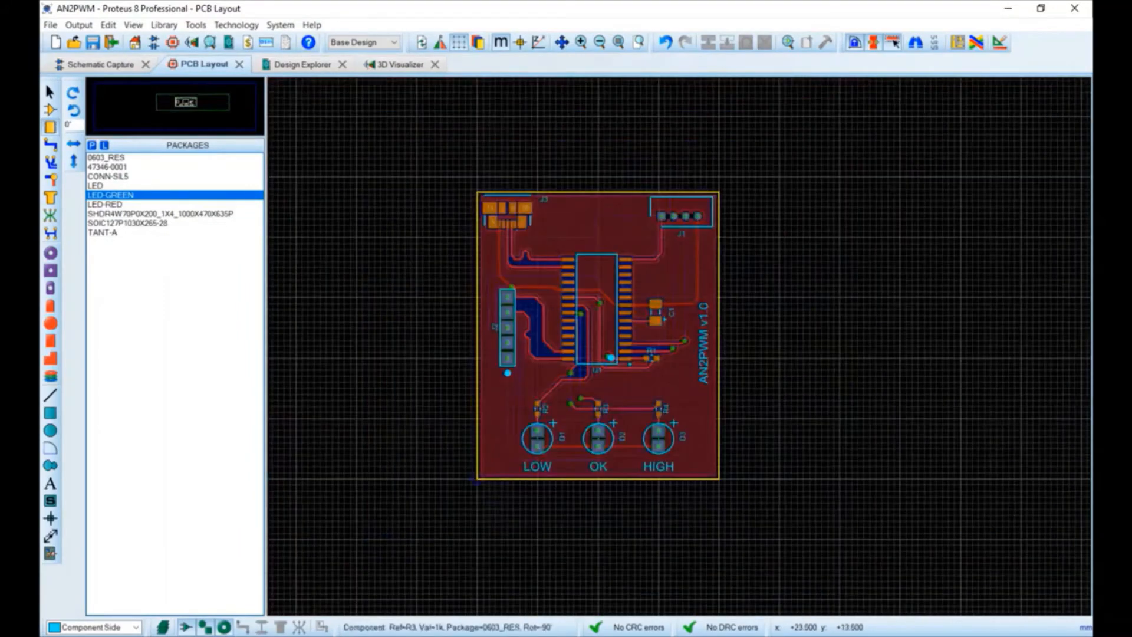
scroll(567, 418, up, 3)
scroll(678, 354, down, 4)
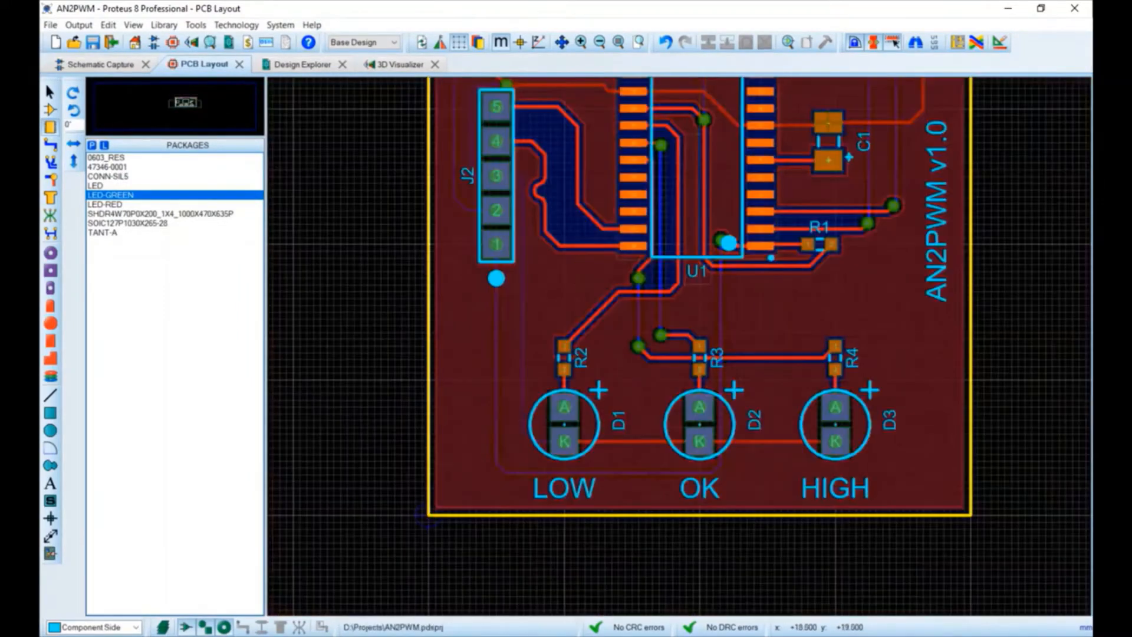
scroll(678, 265, up, 3)
click(399, 65)
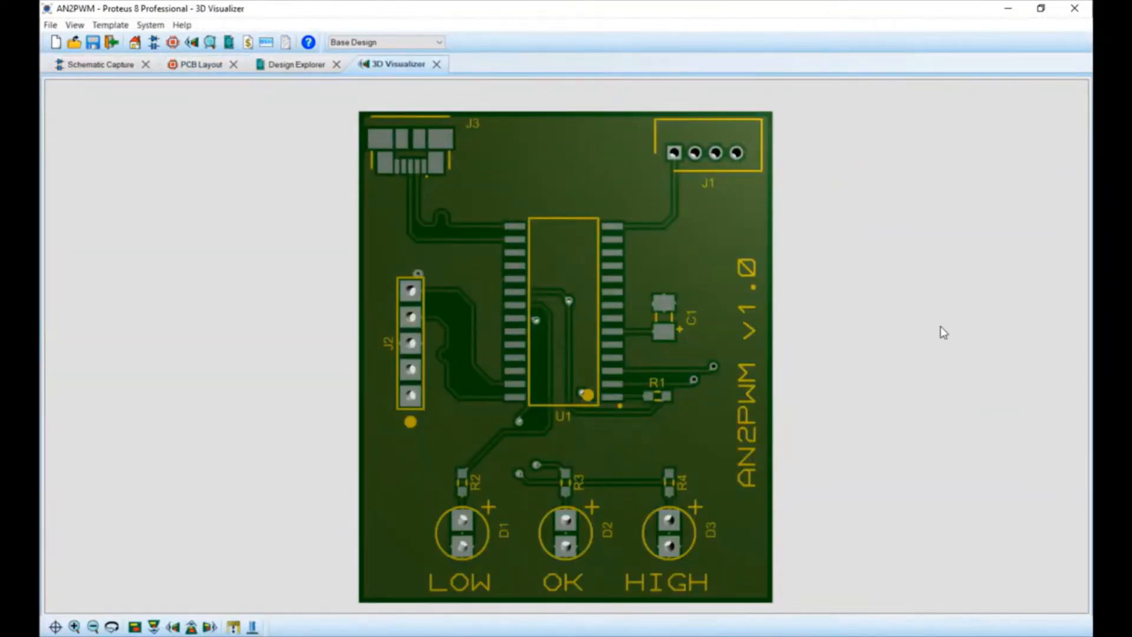
key(alt+s)
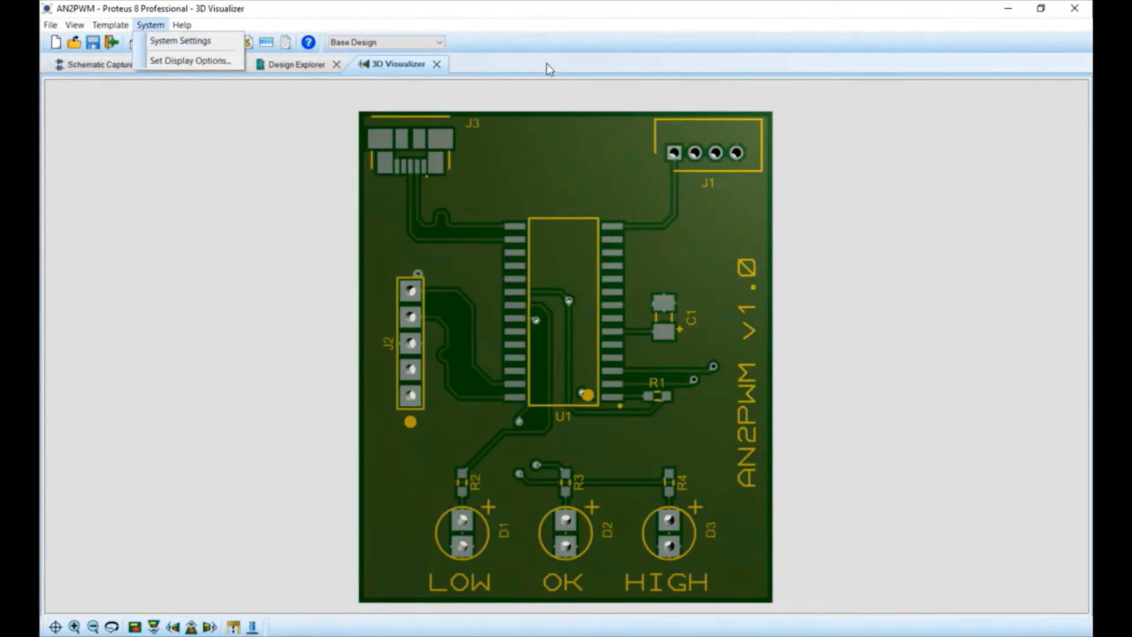
key(Return)
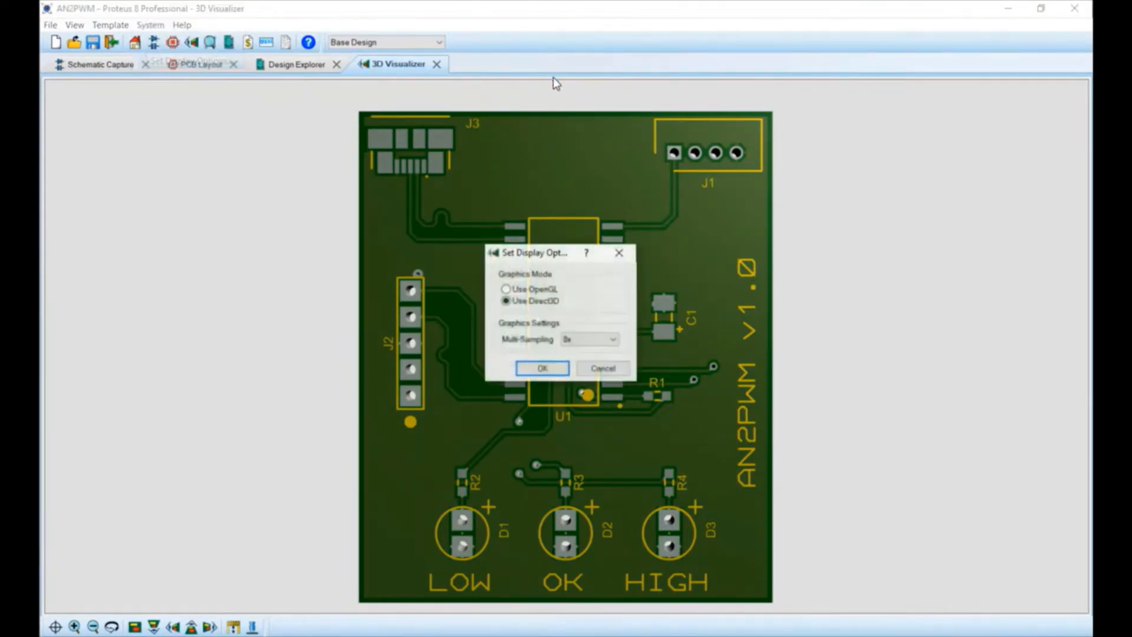
click(616, 367)
Step: Set the solder paste colour to magenta in the 3D Visualizer's colour settings
key(alt+s)
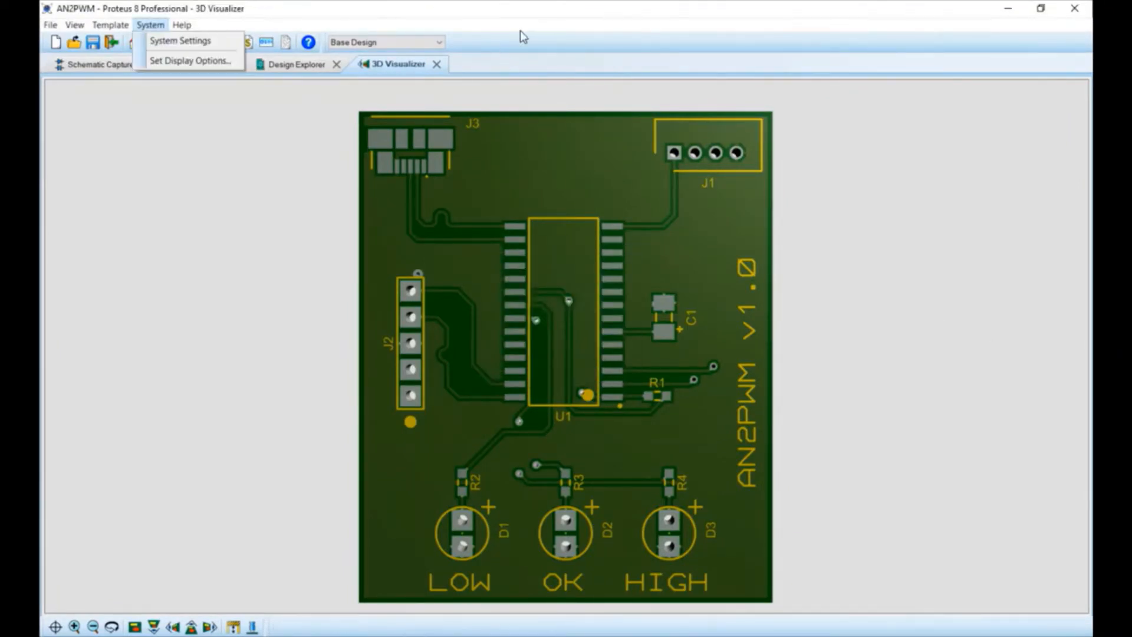
key(Left)
key(Down)
key(Down)
key(Return)
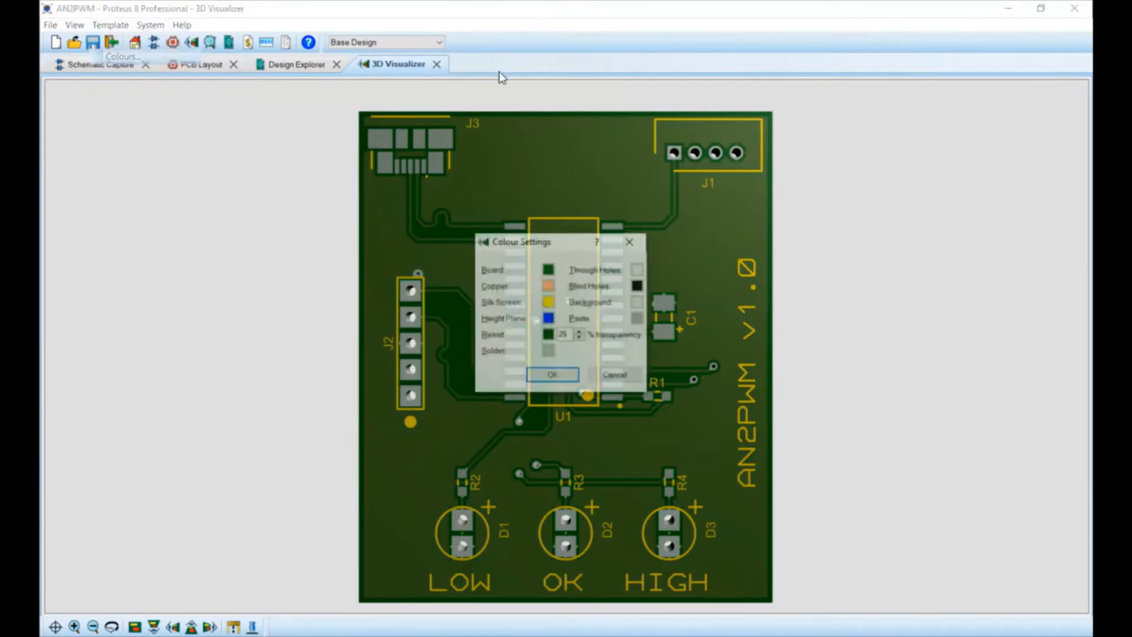
mouse_move(568, 240)
mouse_down()
mouse_move(541, 251)
mouse_move(479, 198)
mouse_move(446, 200)
mouse_up()
click(514, 278)
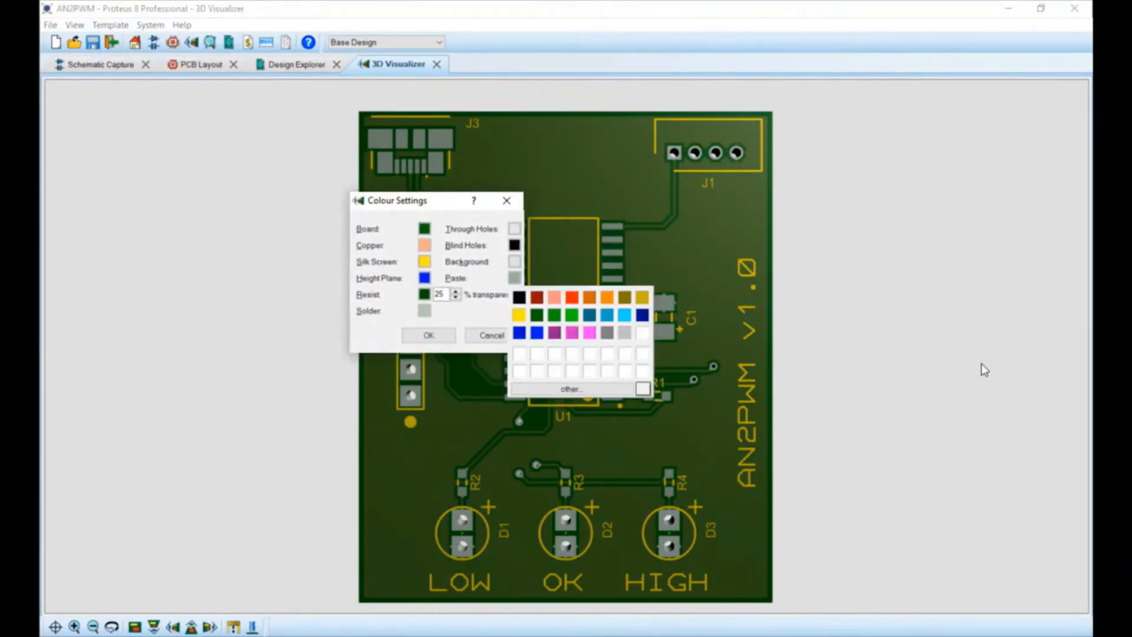
click(572, 333)
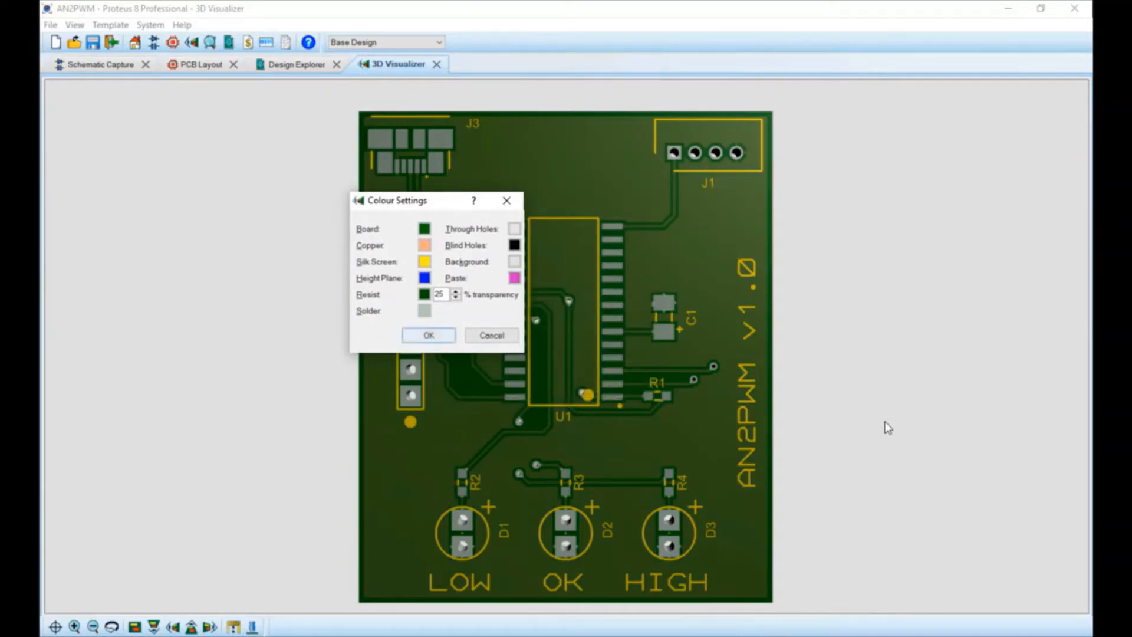
key(Return)
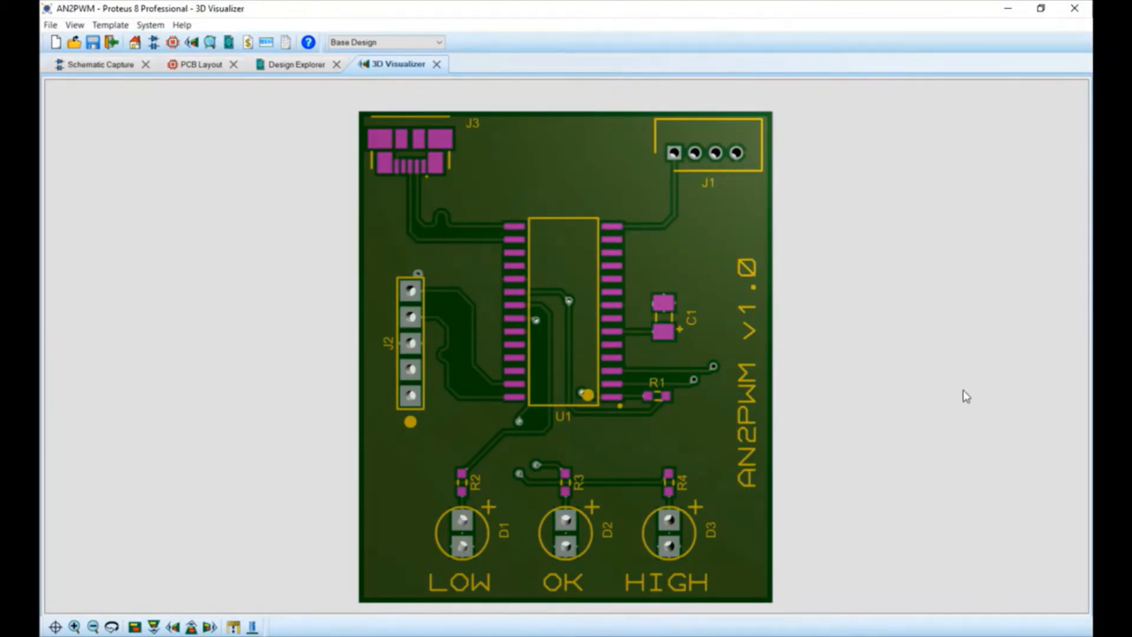
Step: Change the 3D Visualizer's solder paste colour to grey
key(alt+s)
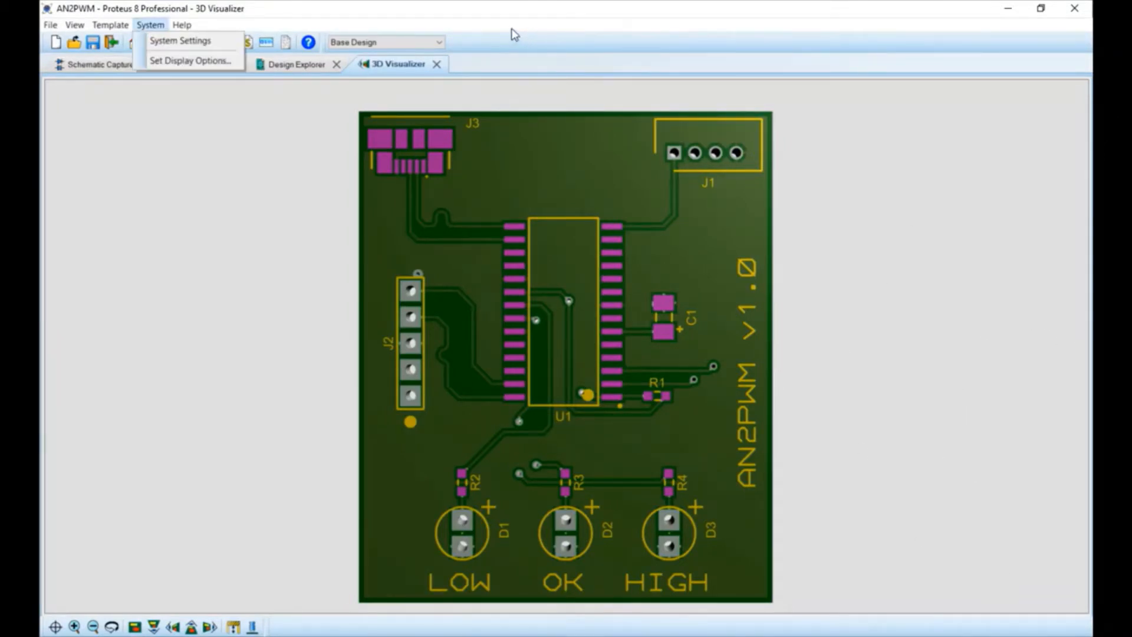
key(Left)
key(Down)
key(Return)
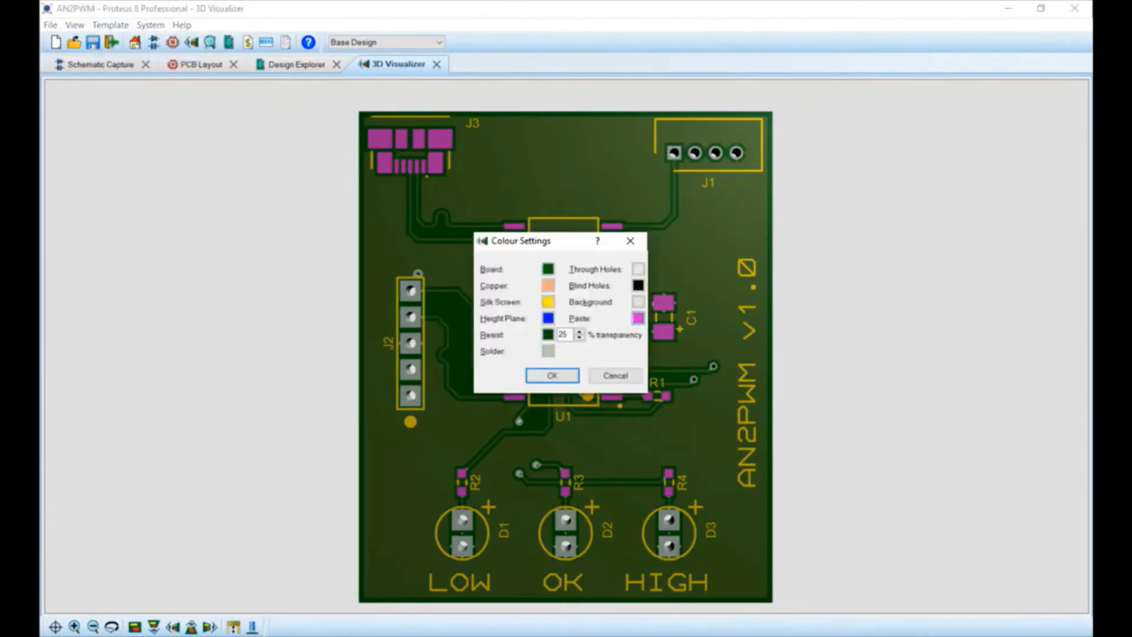
click(638, 318)
click(731, 374)
key(Return)
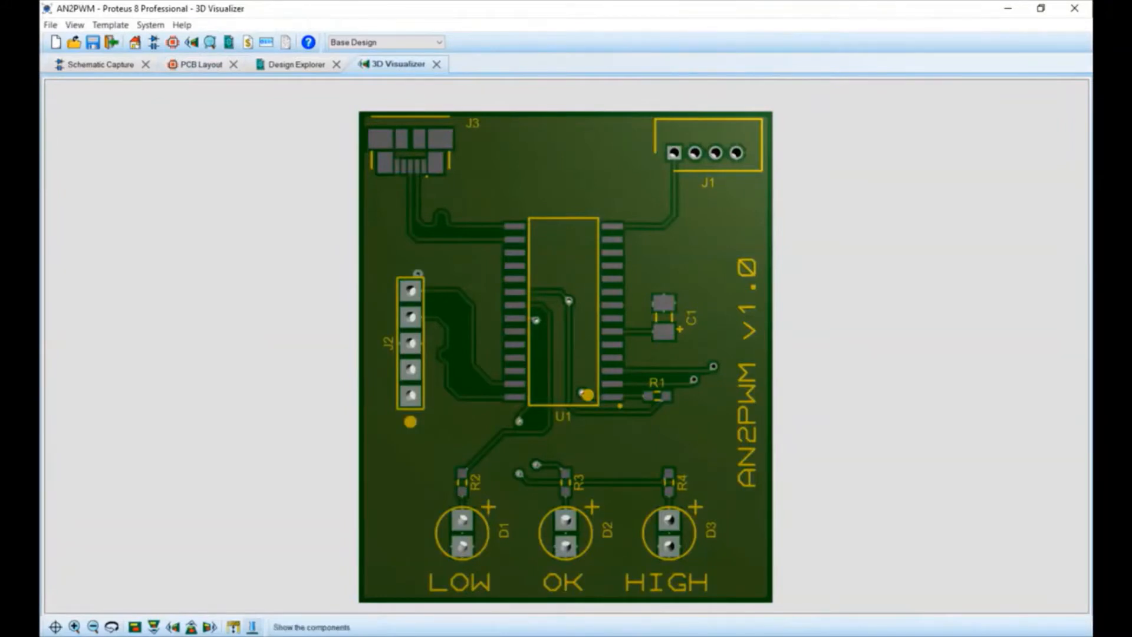
Step: Review the 3D M-CAD output options for the AN2PWM layout, including the STEP, IGES and STL formats, and leave the dialog
click(201, 65)
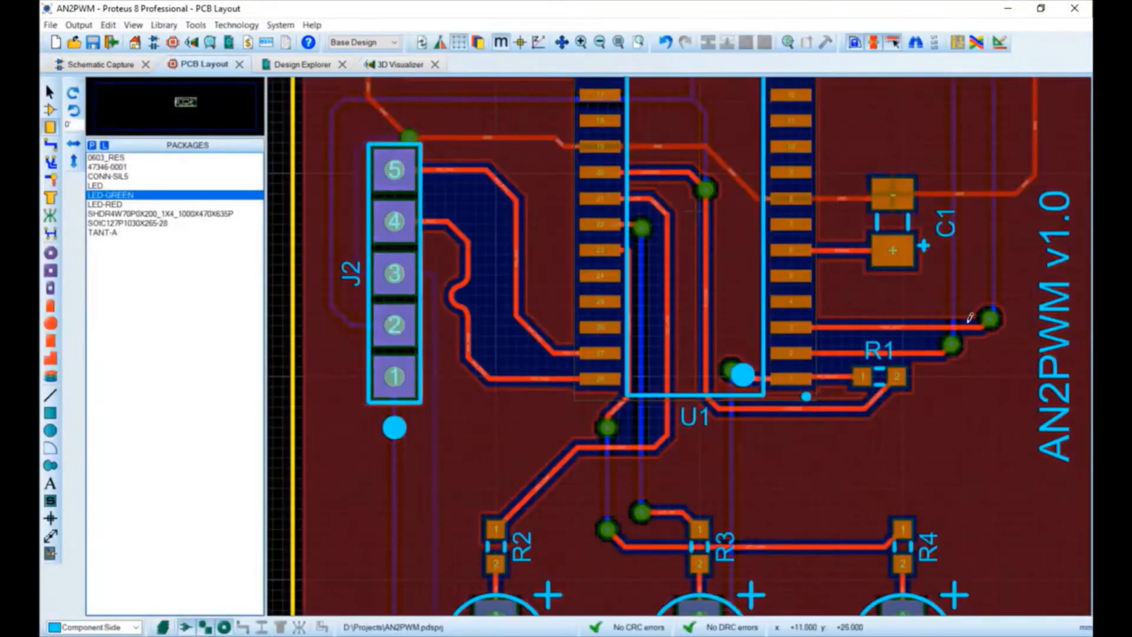
key(alt+o)
key(Down)
key(Down)
key(Down)
key(Down)
key(Down)
key(Down)
key(Down)
key(Down)
key(Down)
key(Down)
key(Down)
key(Down)
key(Down)
key(Down)
key(Down)
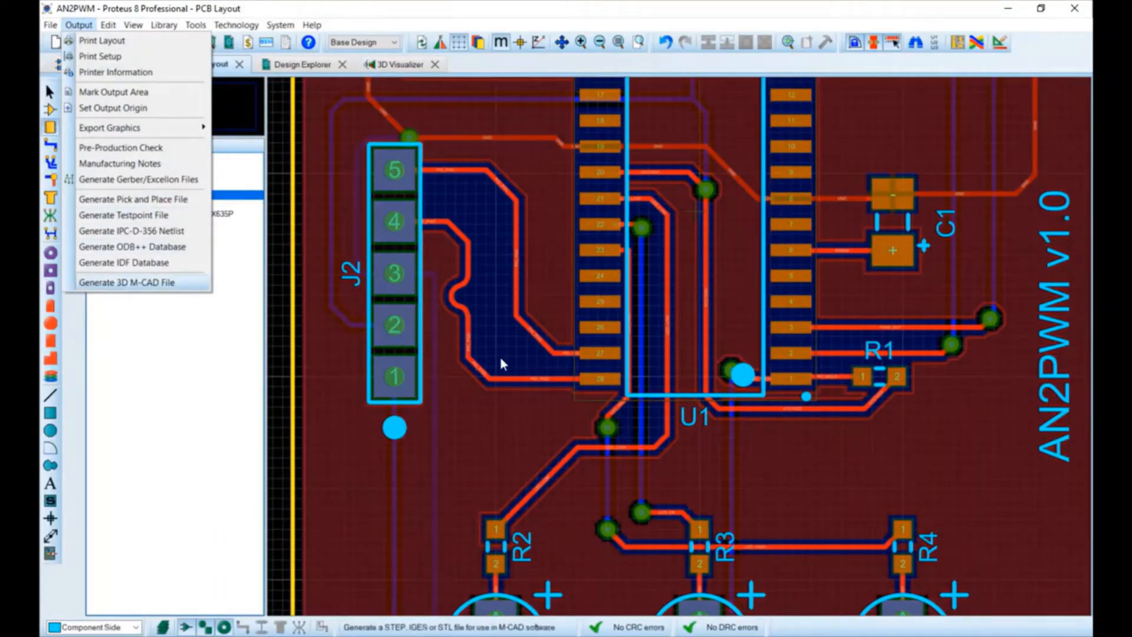
key(Return)
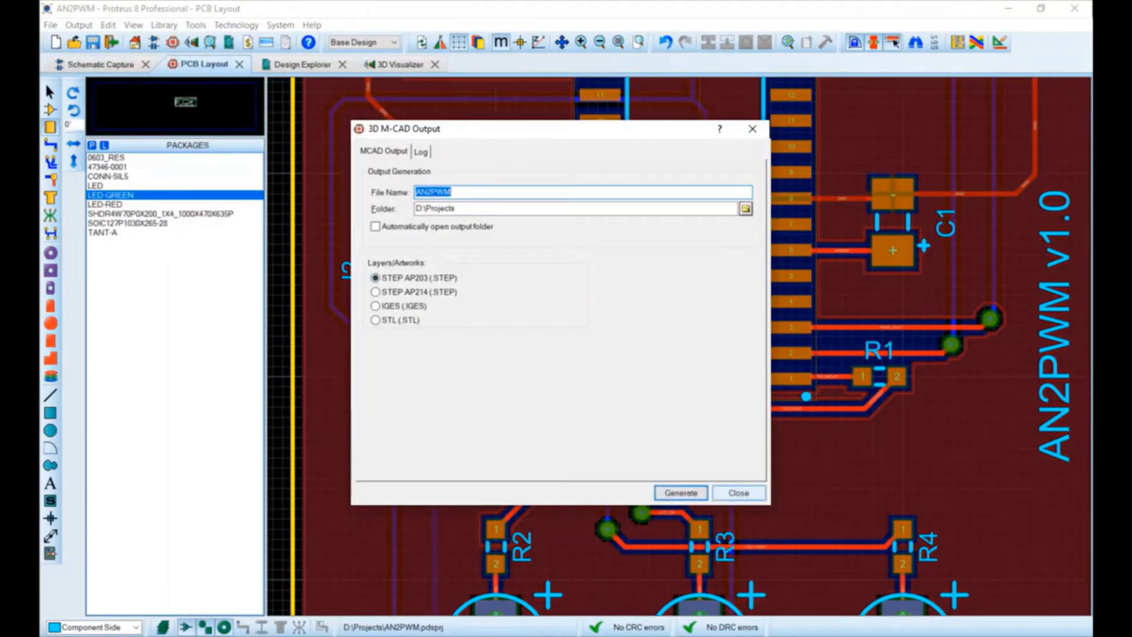
key(Return)
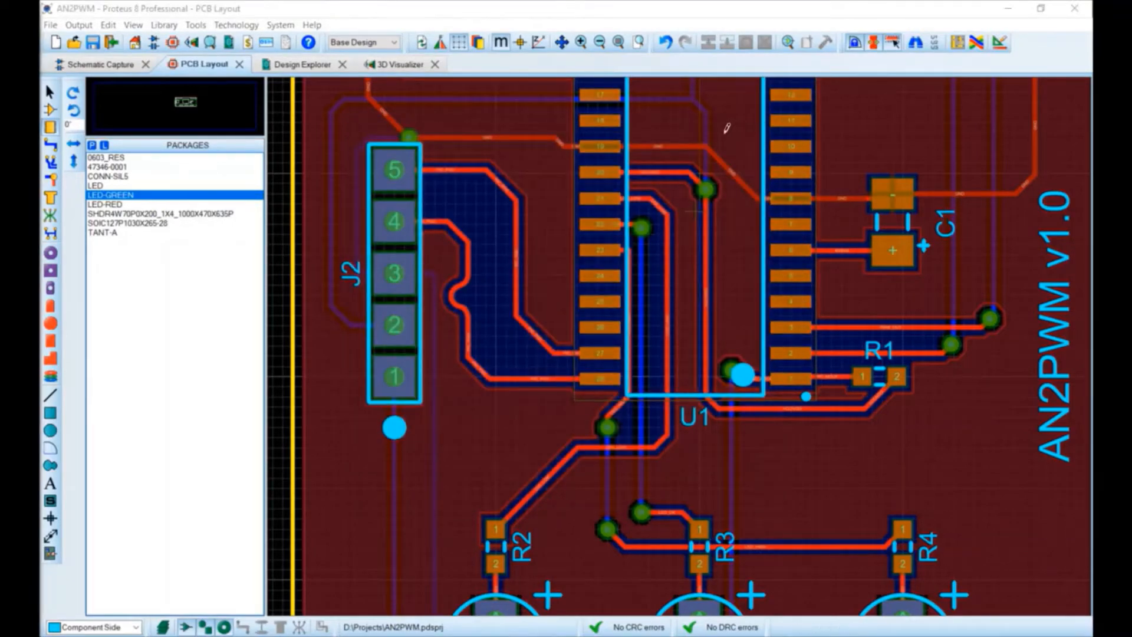
Step: Run the pre-production check on the way into the Gerber/Excellon output, and go through the CADCAM output settings
click(78, 24)
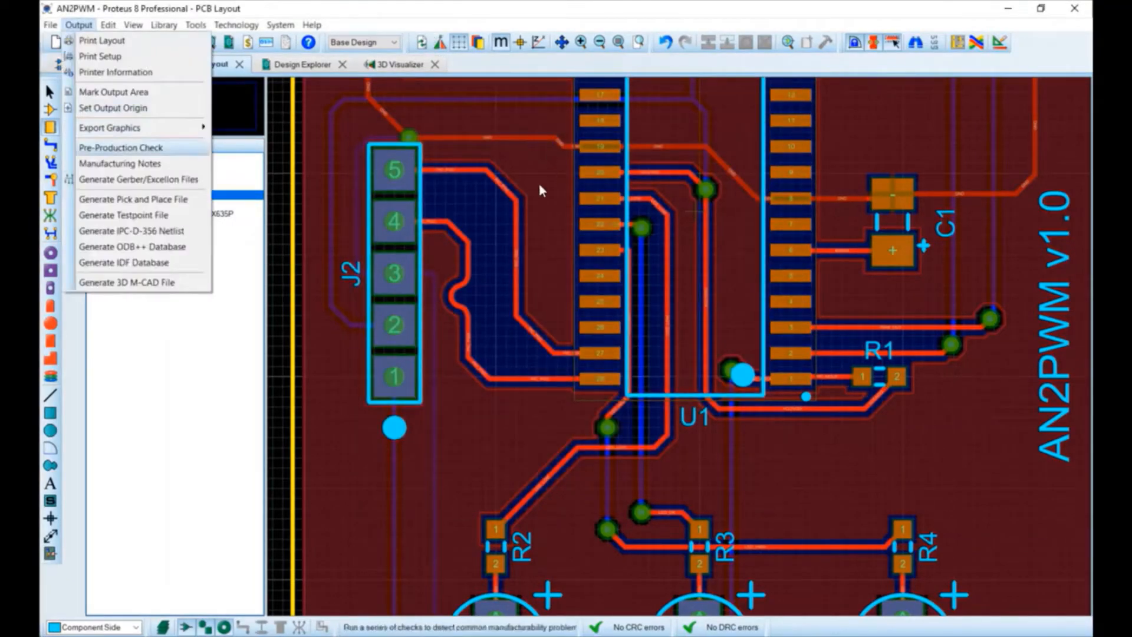
click(136, 179)
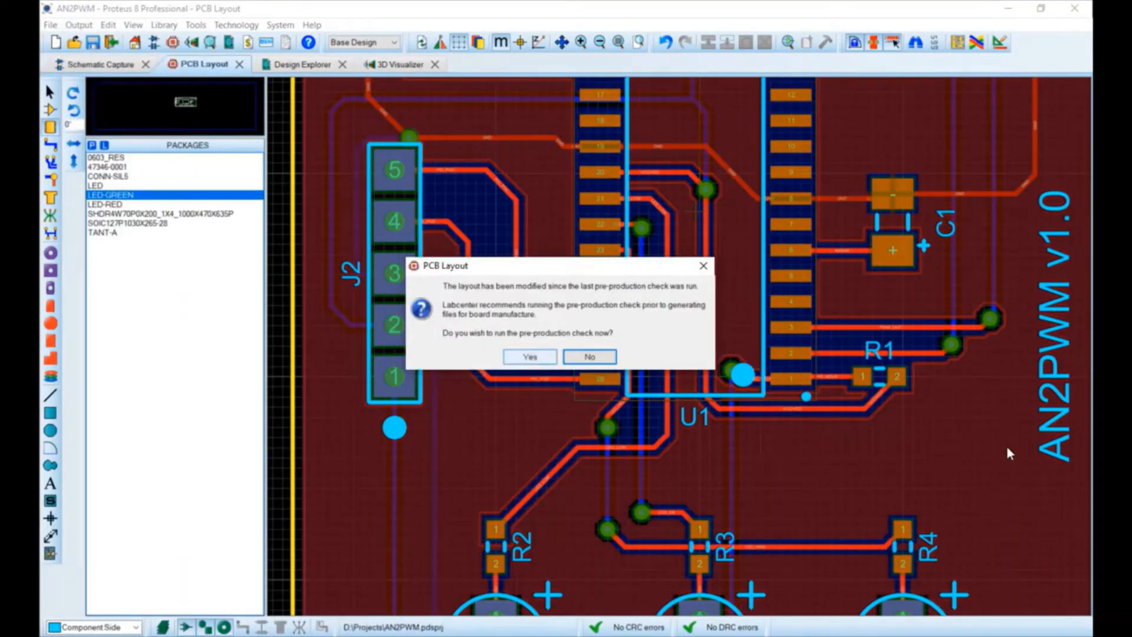
key(Return)
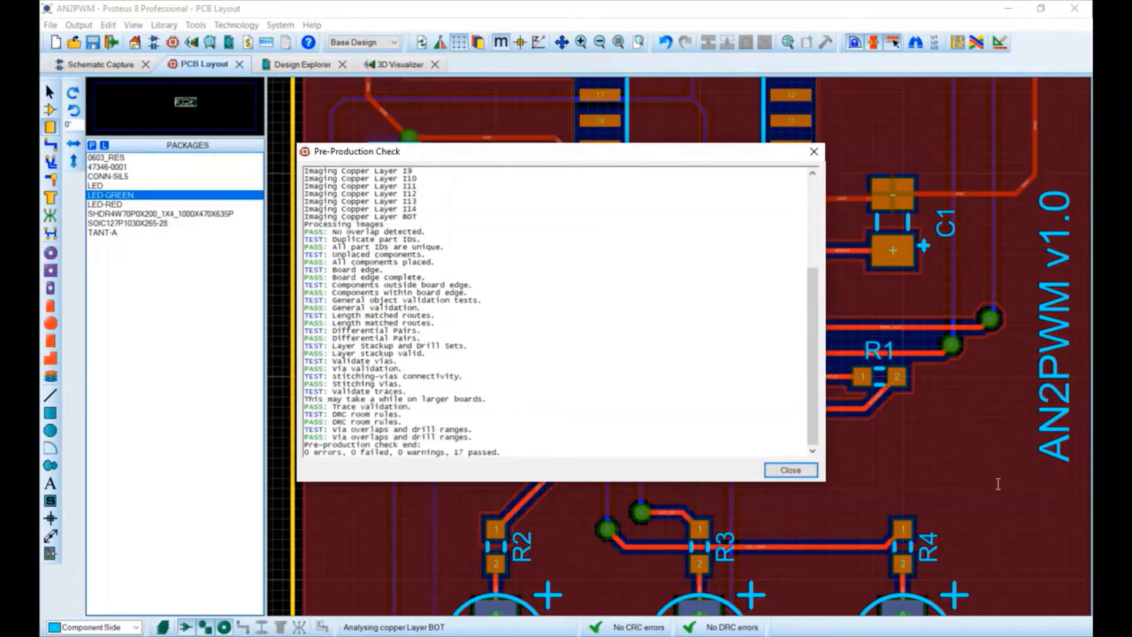
scroll(1014, 491, up, 6)
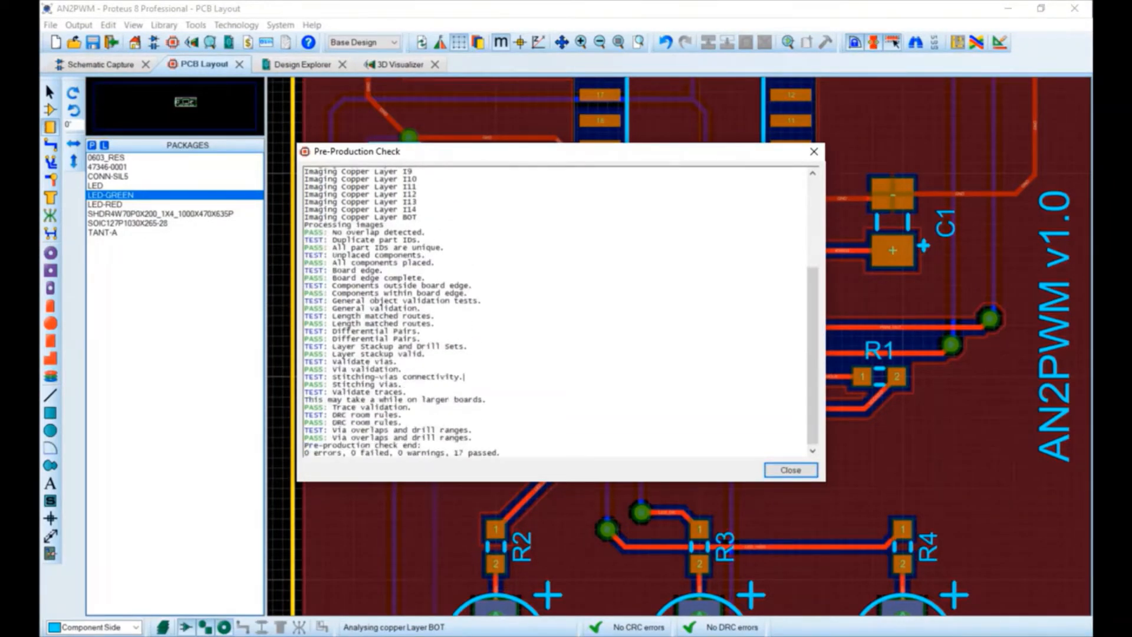
key(Return)
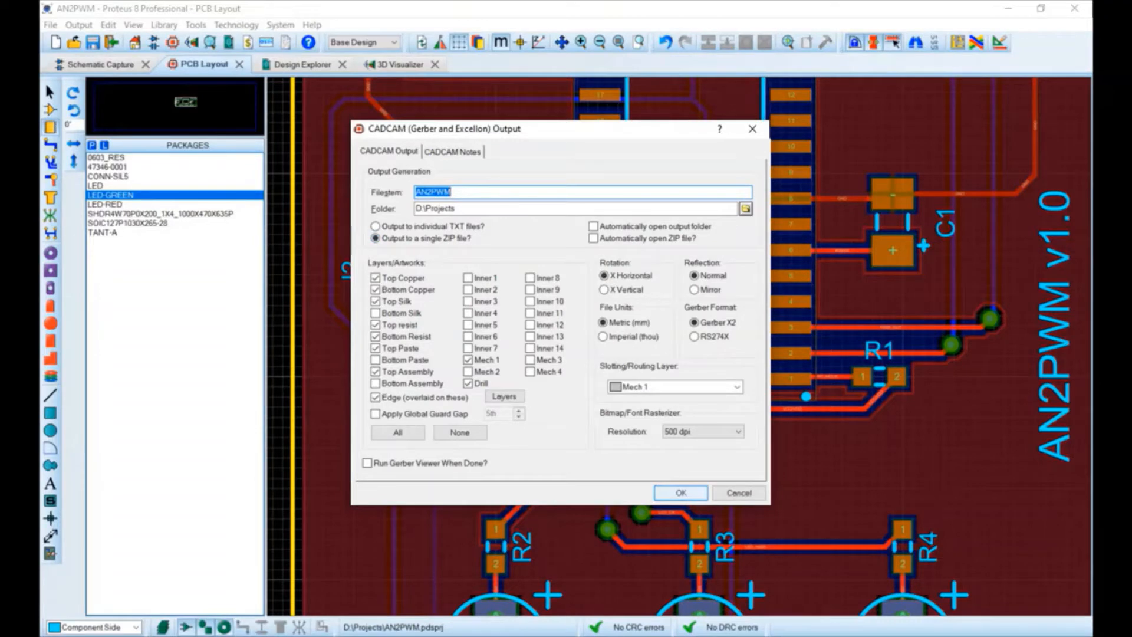
key(Return)
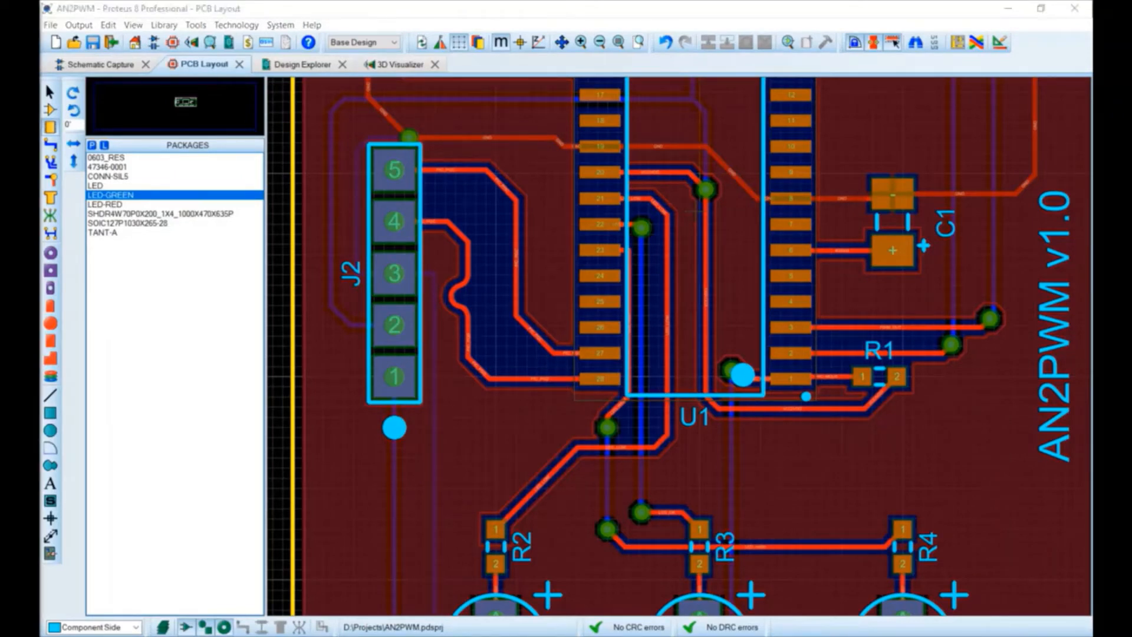
Step: Review the Pick and Place export data and options, and cancel without exporting
click(79, 25)
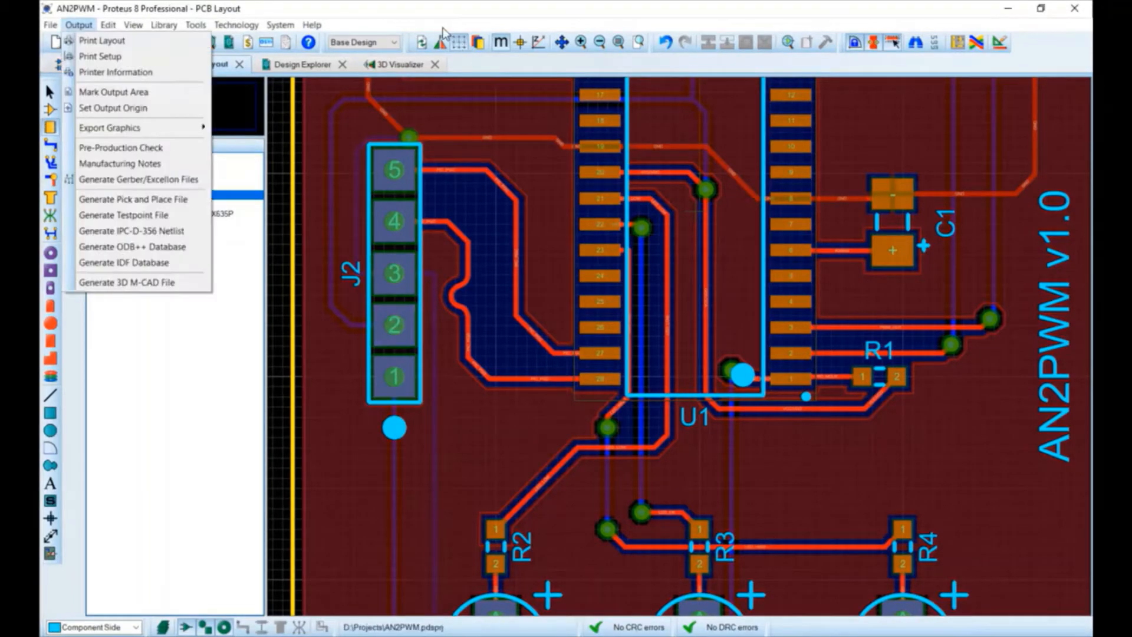
click(126, 199)
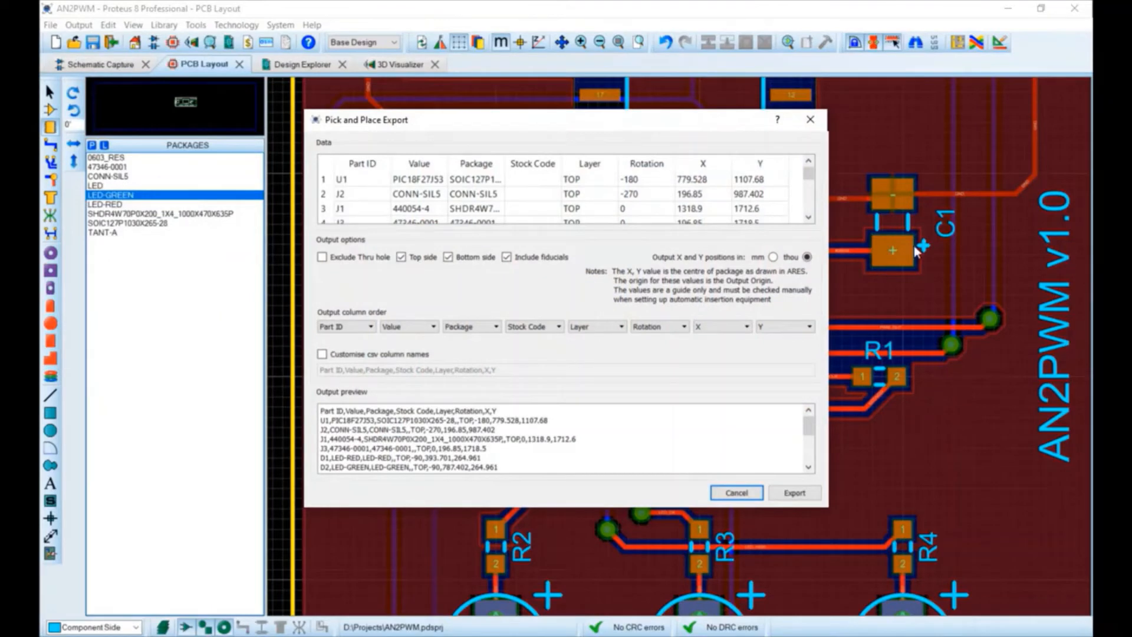
mouse_move(808, 173)
mouse_down()
mouse_move(808, 204)
mouse_move(809, 173)
mouse_up()
click(736, 492)
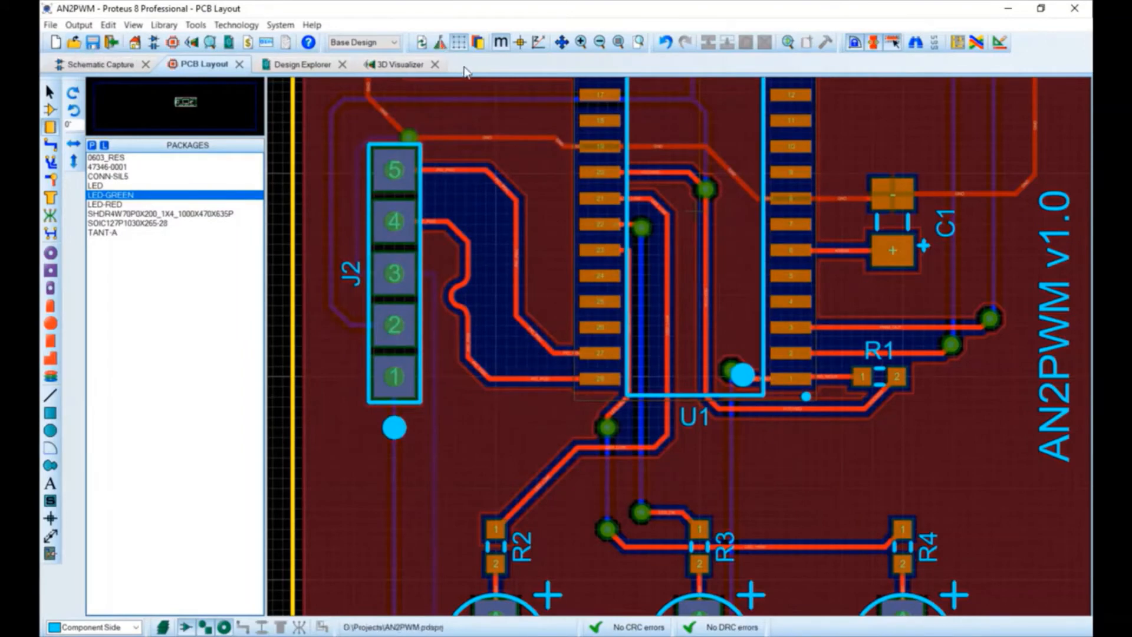
Step: Open the Bill of Materials report for AN2PWM and read through it
click(248, 43)
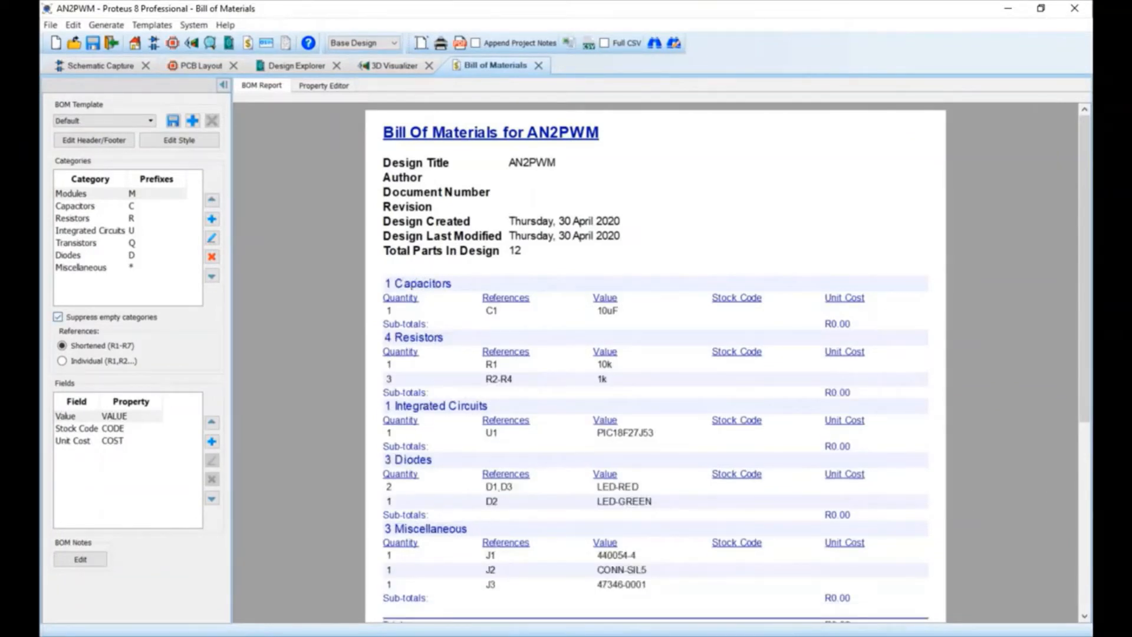
scroll(655, 362, down, 5)
scroll(656, 362, up, 5)
Step: Export the PCB layout to AN2PWM.PDF as a colour Assembly Plot with a white background, and look over the PDF
key(ctrl+Tab)
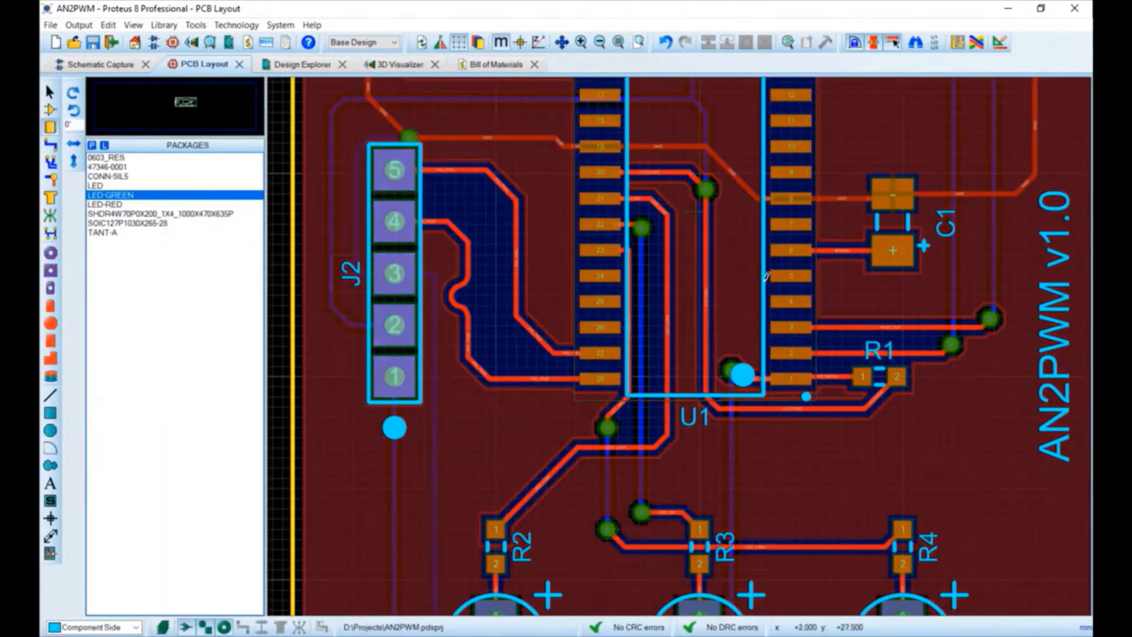
key(alt+o)
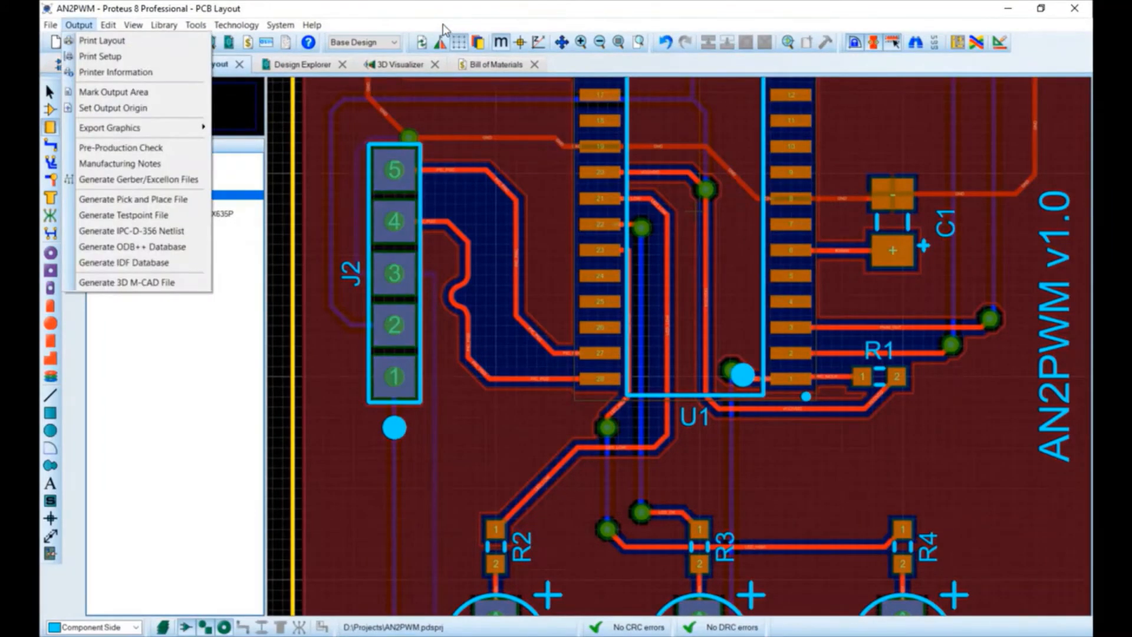
mouse_move(131, 128)
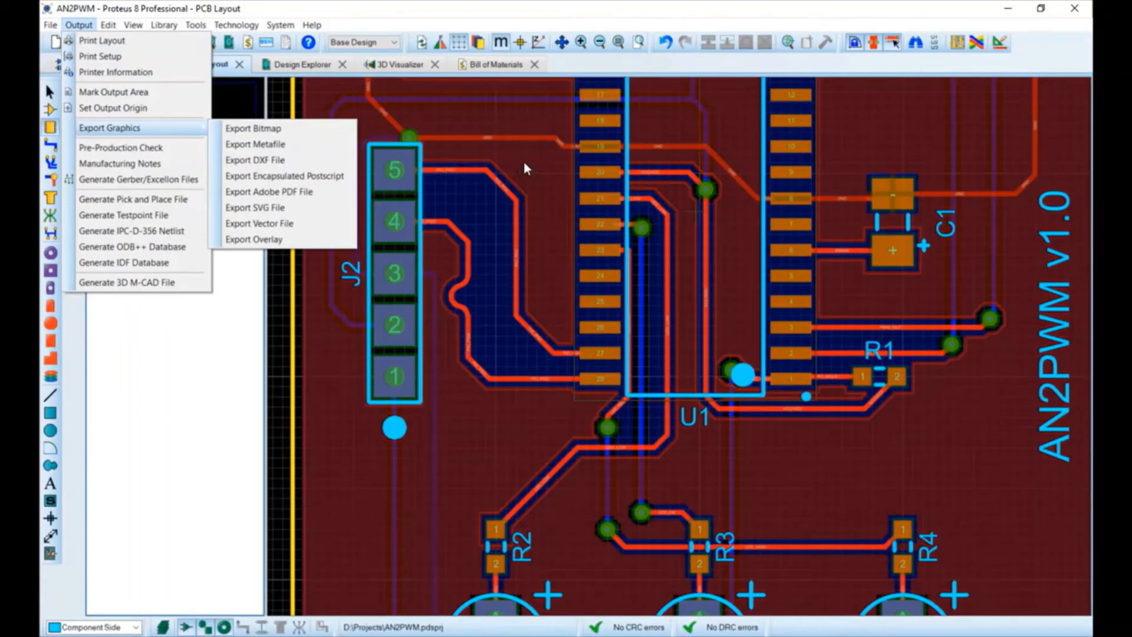
click(269, 192)
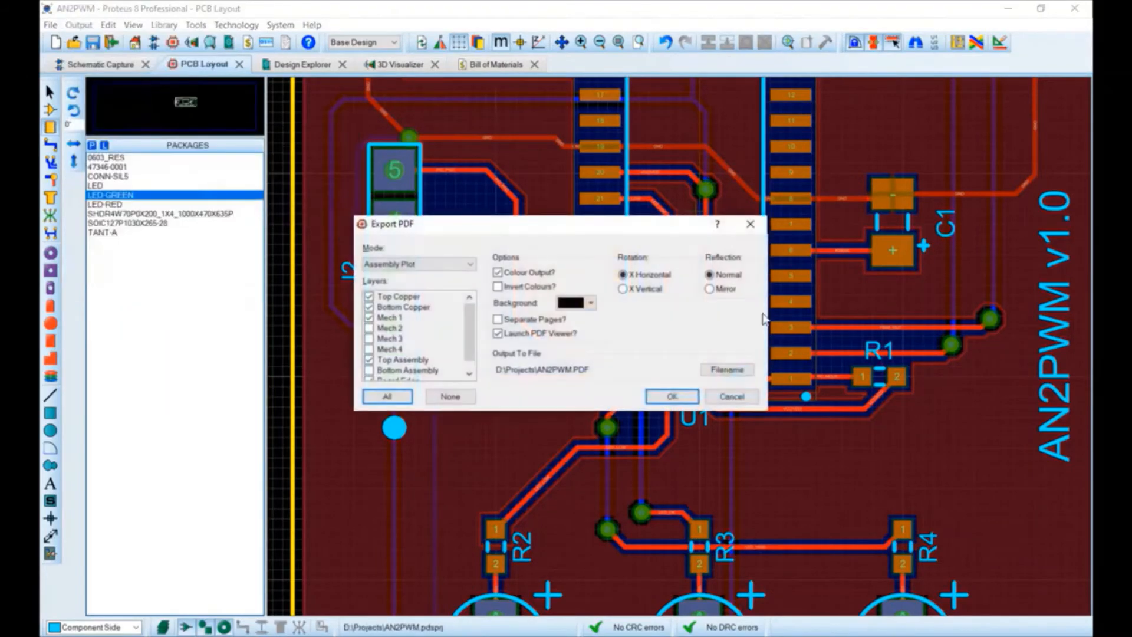
click(447, 264)
click(392, 285)
click(591, 303)
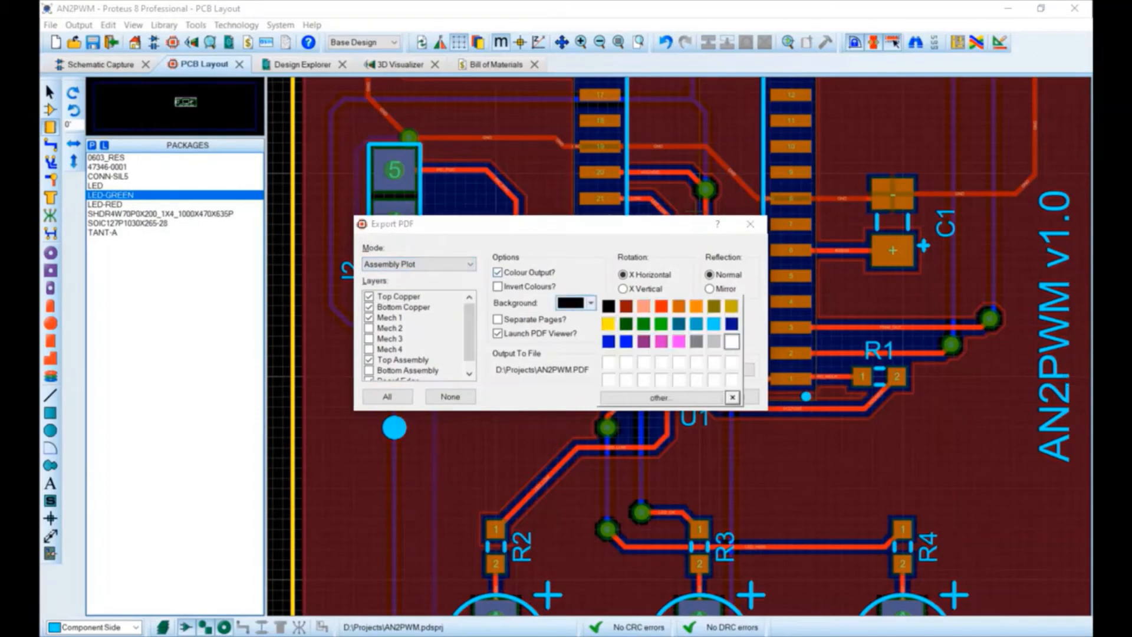
click(731, 342)
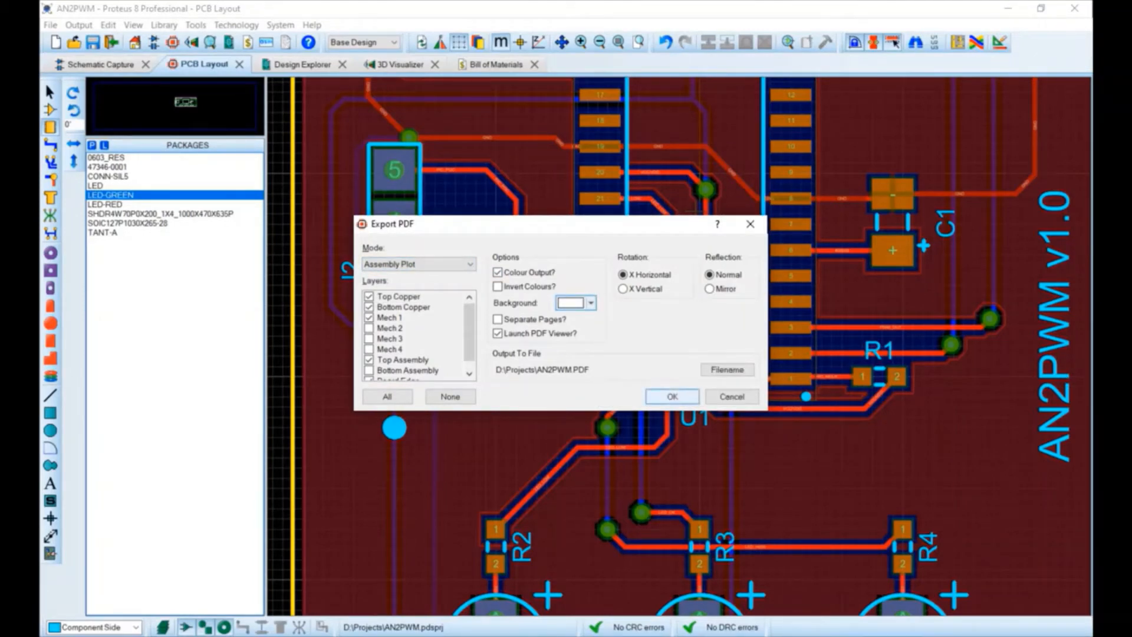
click(672, 396)
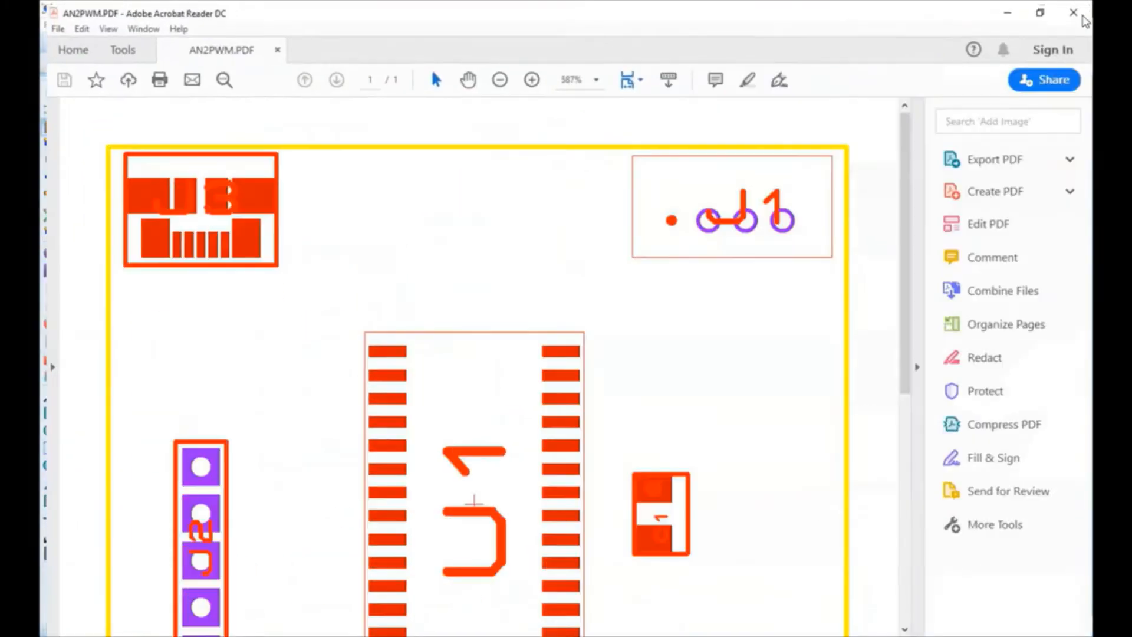
scroll(472, 365, down, 5)
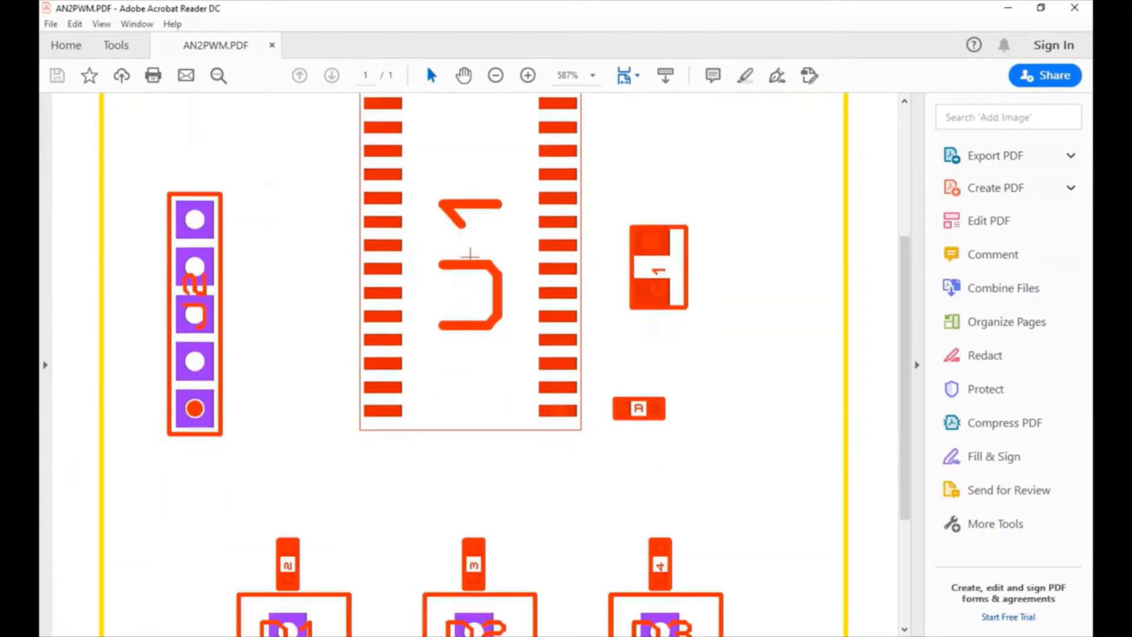
scroll(472, 353, down, 4)
scroll(471, 354, up, 8)
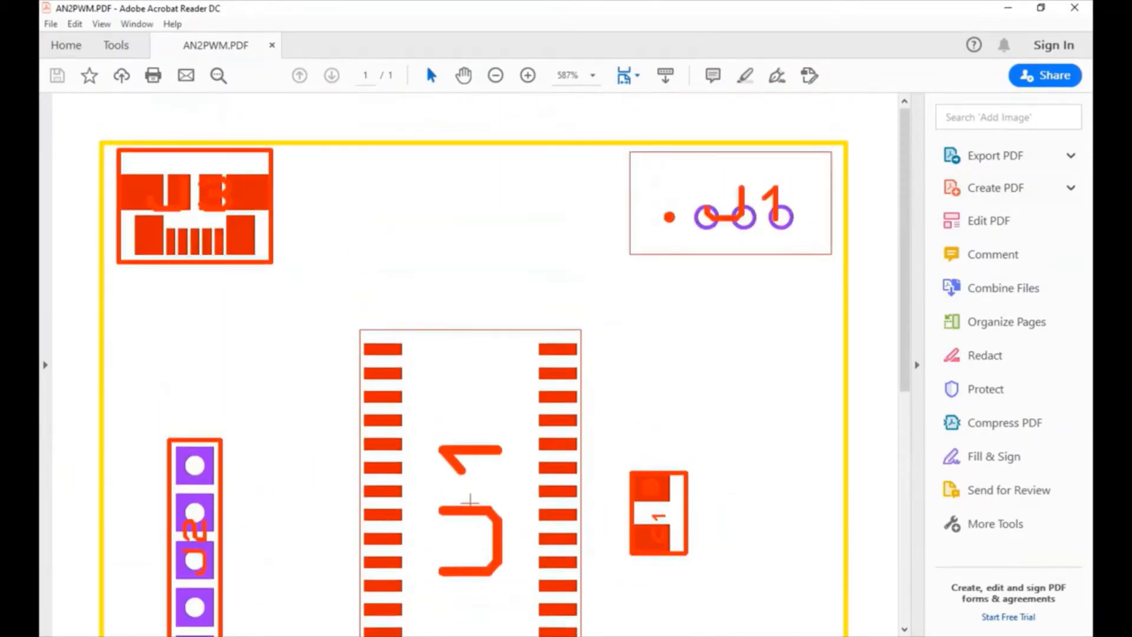
scroll(471, 354, down, 4)
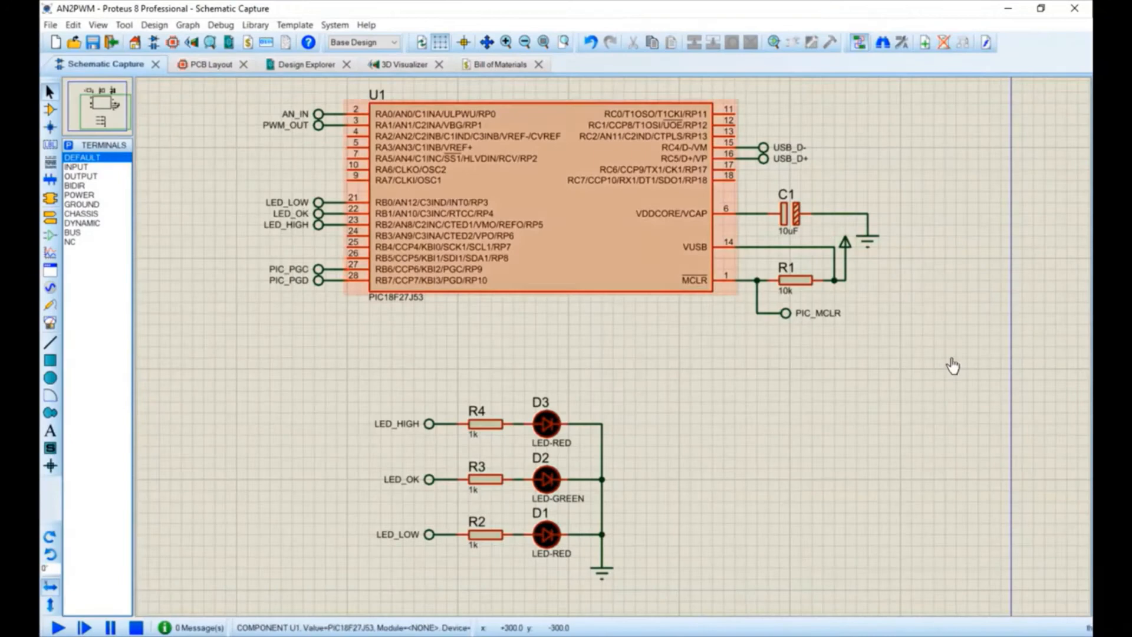
Step: Switch to the Proteus schematic and draw a MARKER-style box of about 2800 by 3800 in the sheet's empty lower-left area
scroll(953, 366, down, 3)
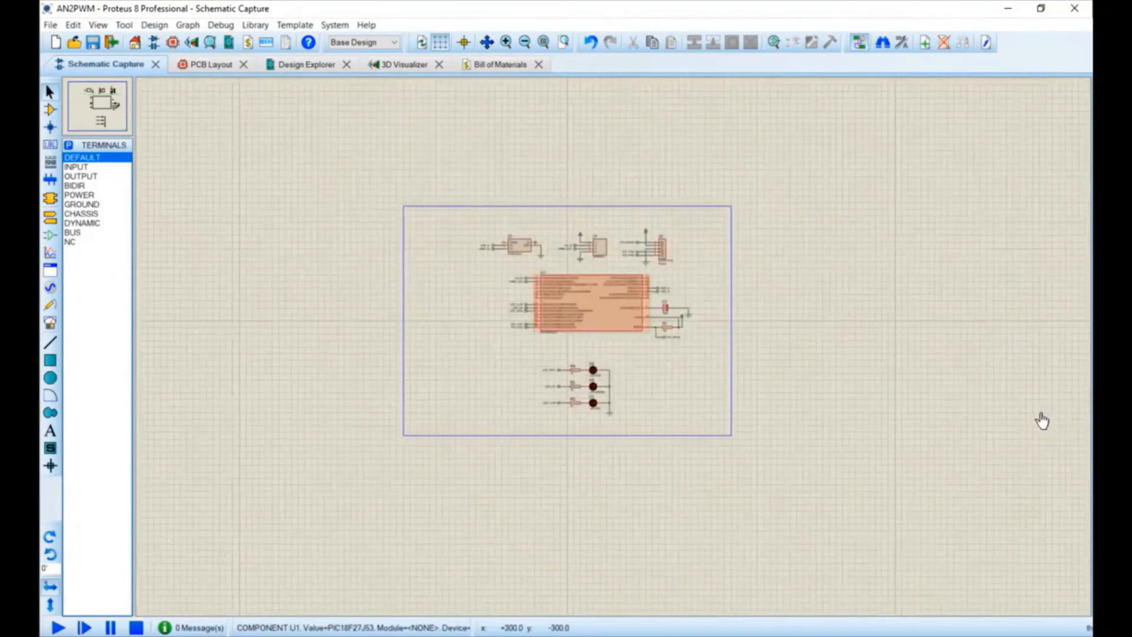
scroll(510, 360, up, 2)
scroll(613, 346, down, 1)
scroll(625, 274, up, 1)
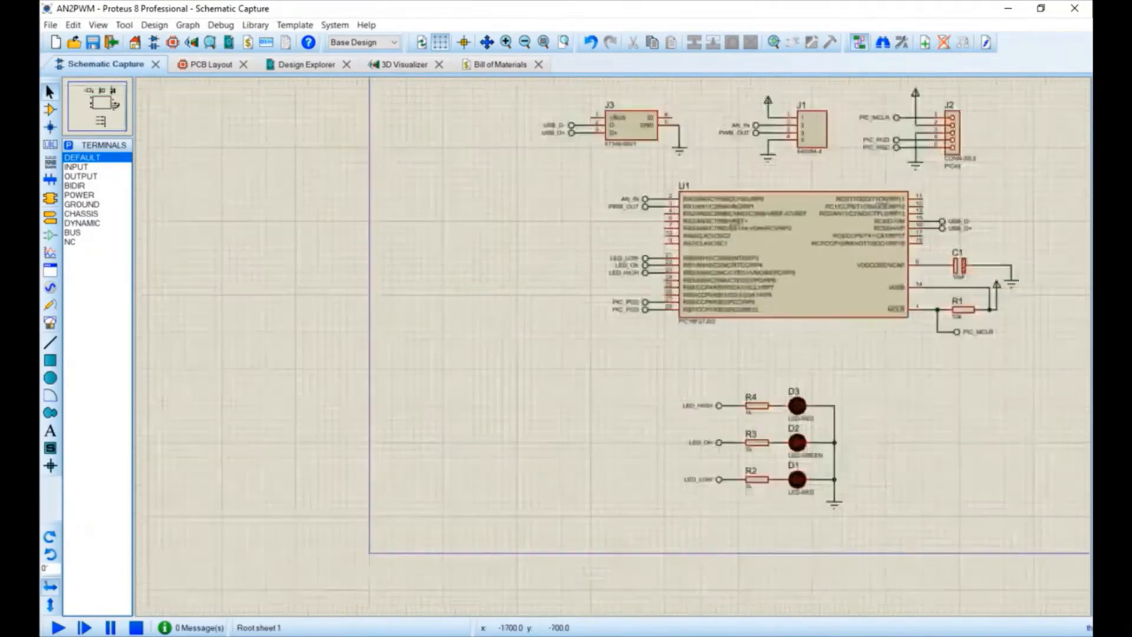
drag(686, 361, 629, 414)
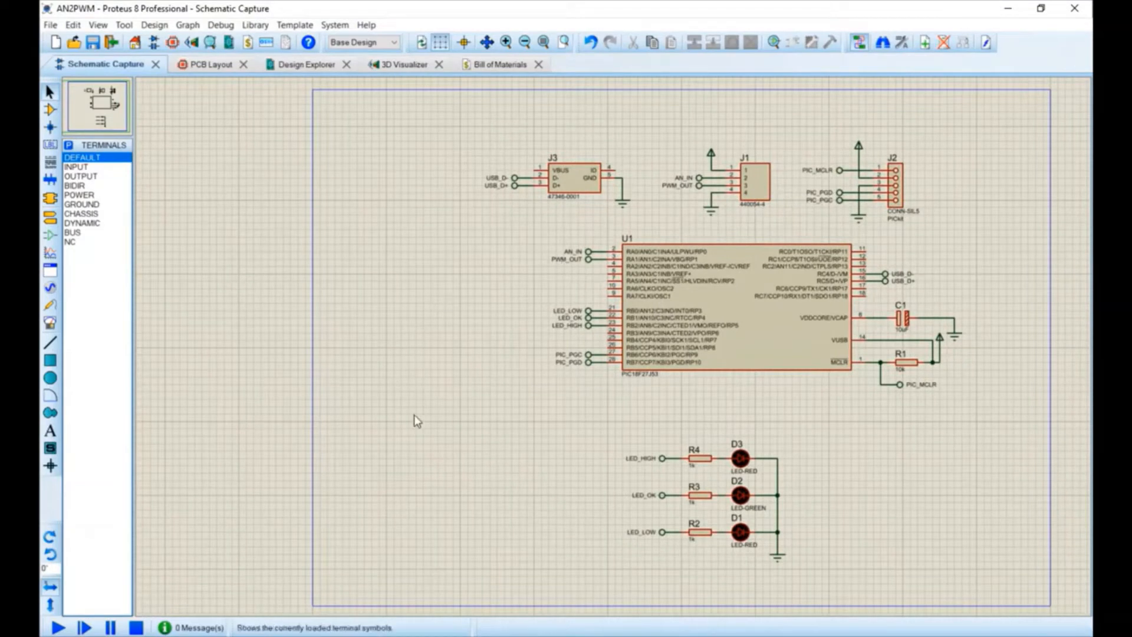
click(50, 361)
click(81, 186)
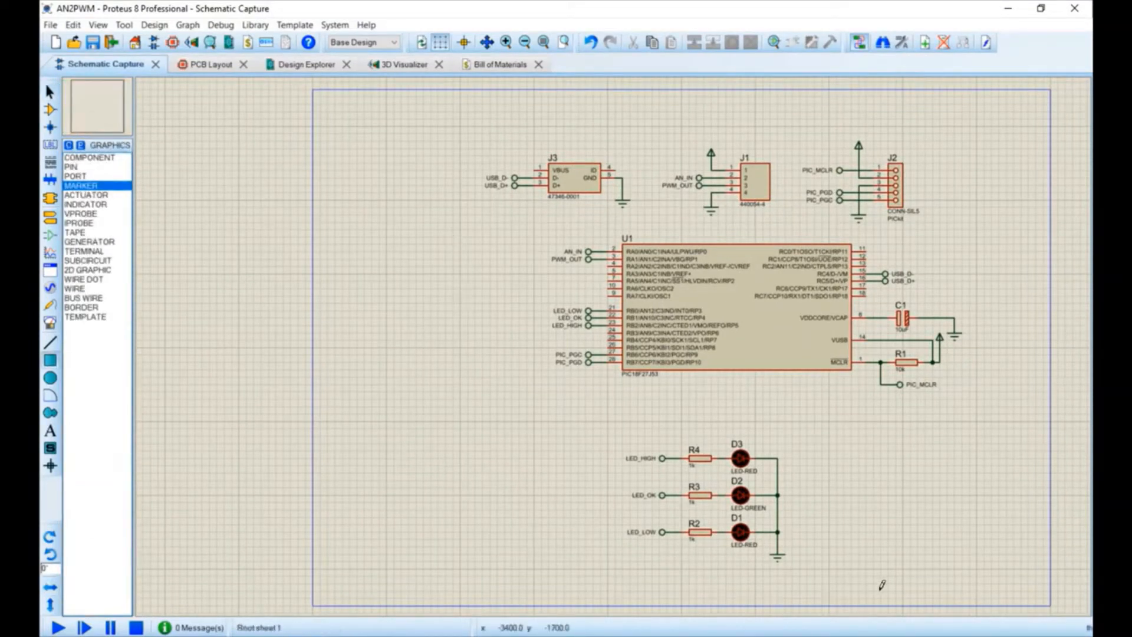
click(321, 598)
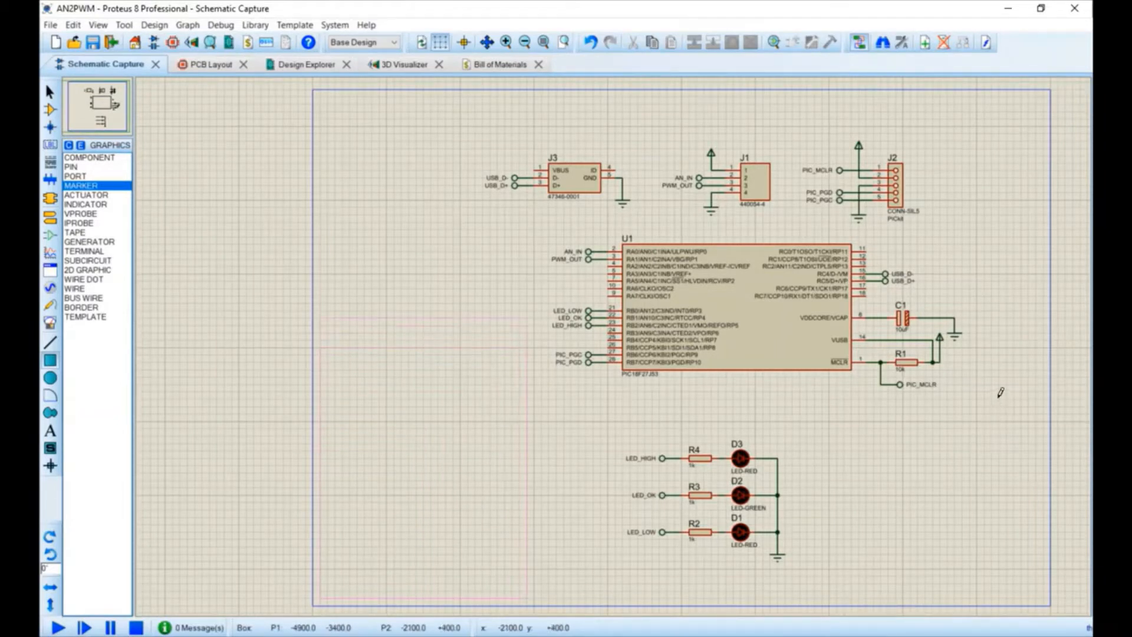
click(528, 318)
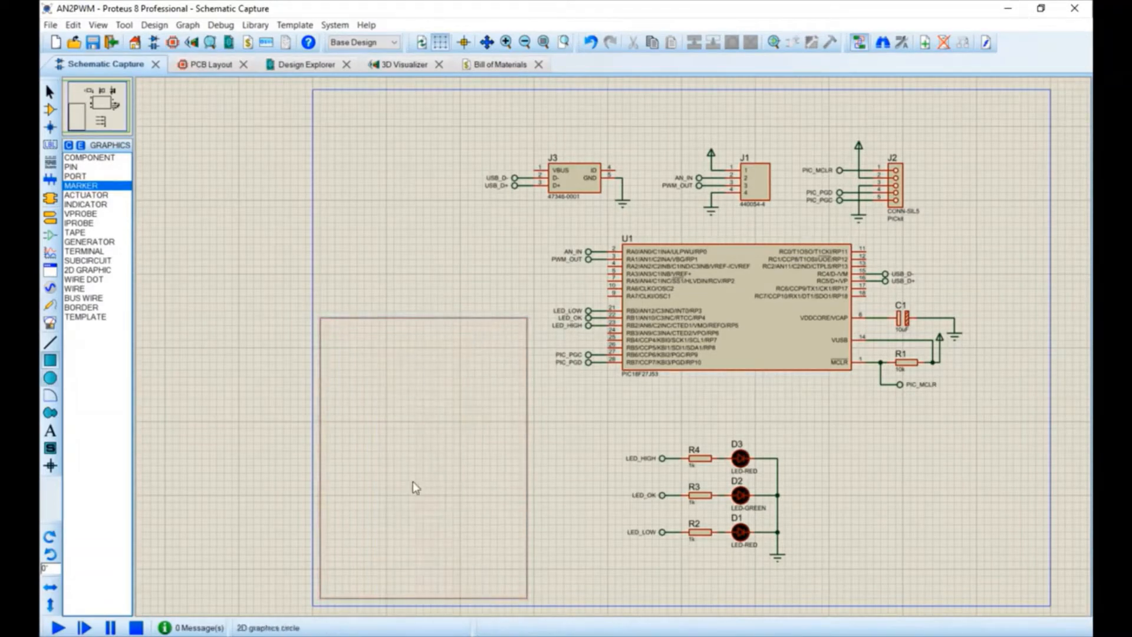
Step: Place the MARKER-style text "Simulation" in the new box's upper-left corner, with left and top justification and a height of 0.2in
click(50, 431)
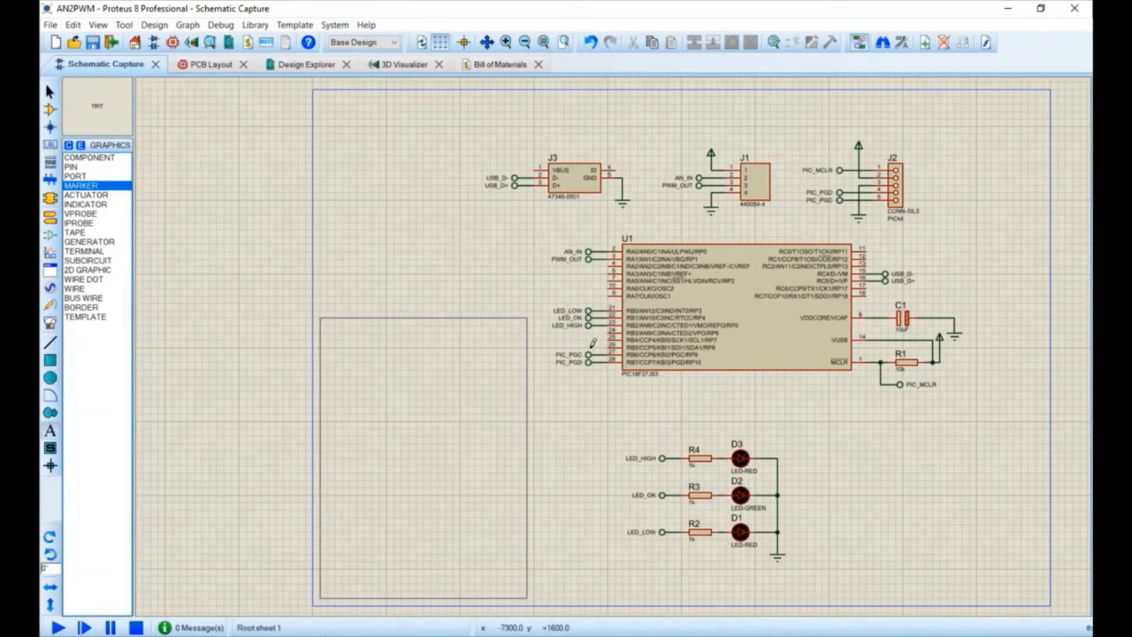
scroll(335, 325, up, 2)
scroll(611, 346, up, 1)
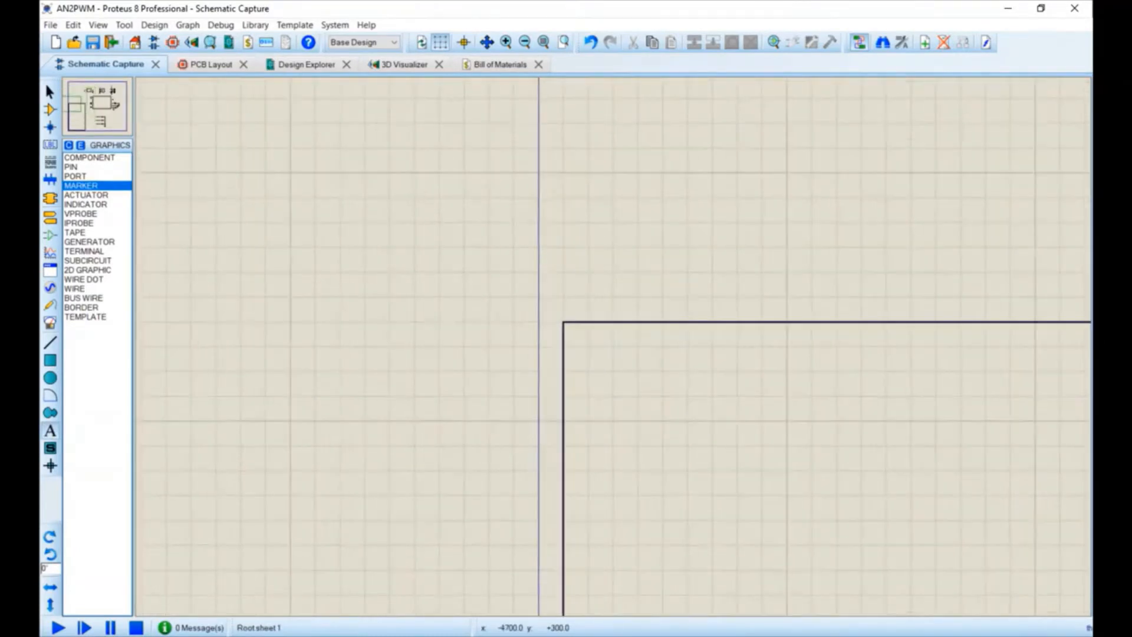
click(612, 369)
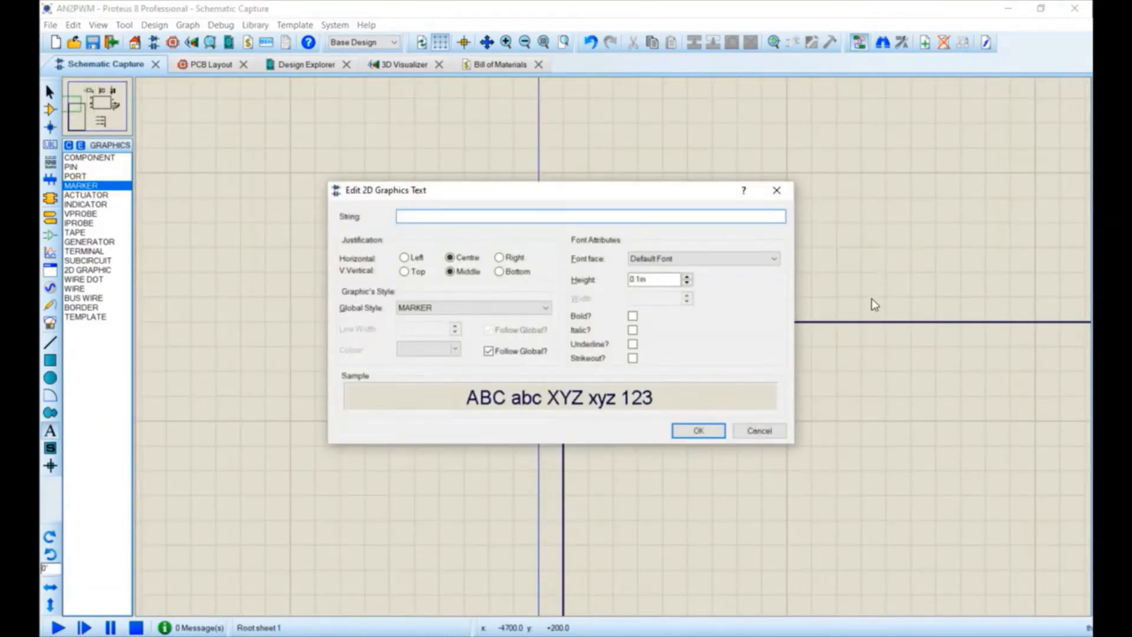
click(403, 257)
click(404, 272)
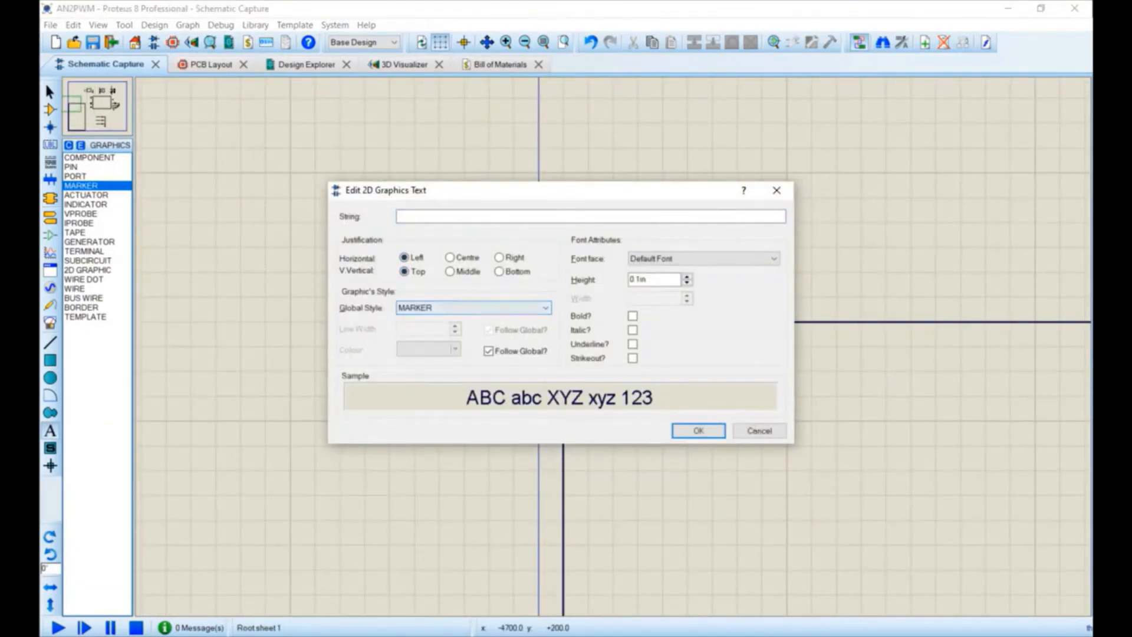
click(632, 280)
key(BackSpace)
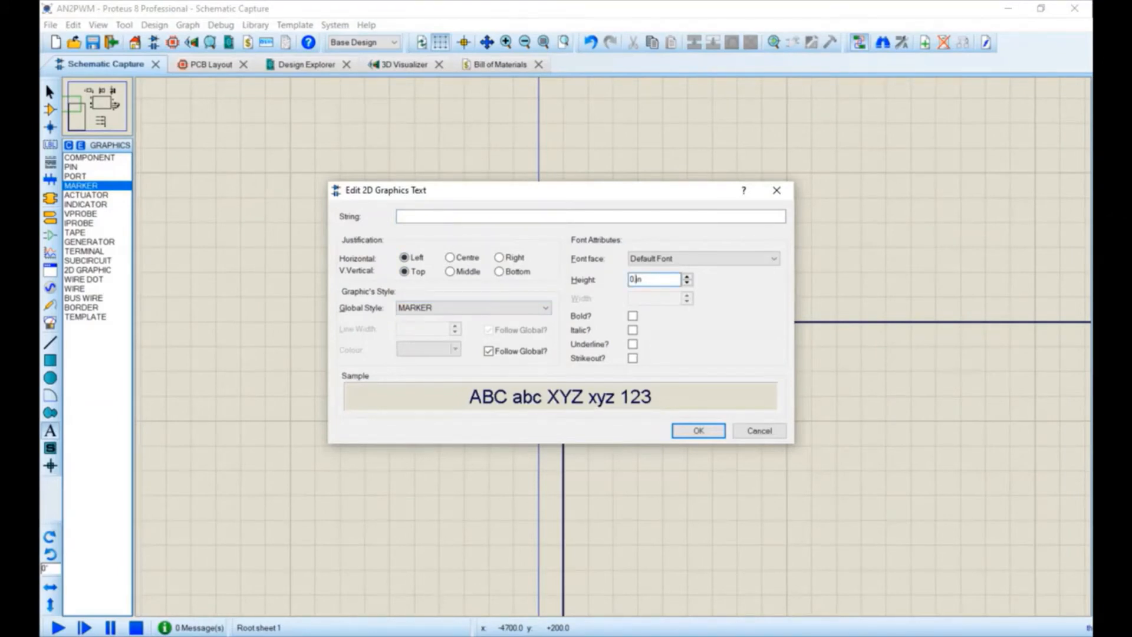
text(2)
click(729, 217)
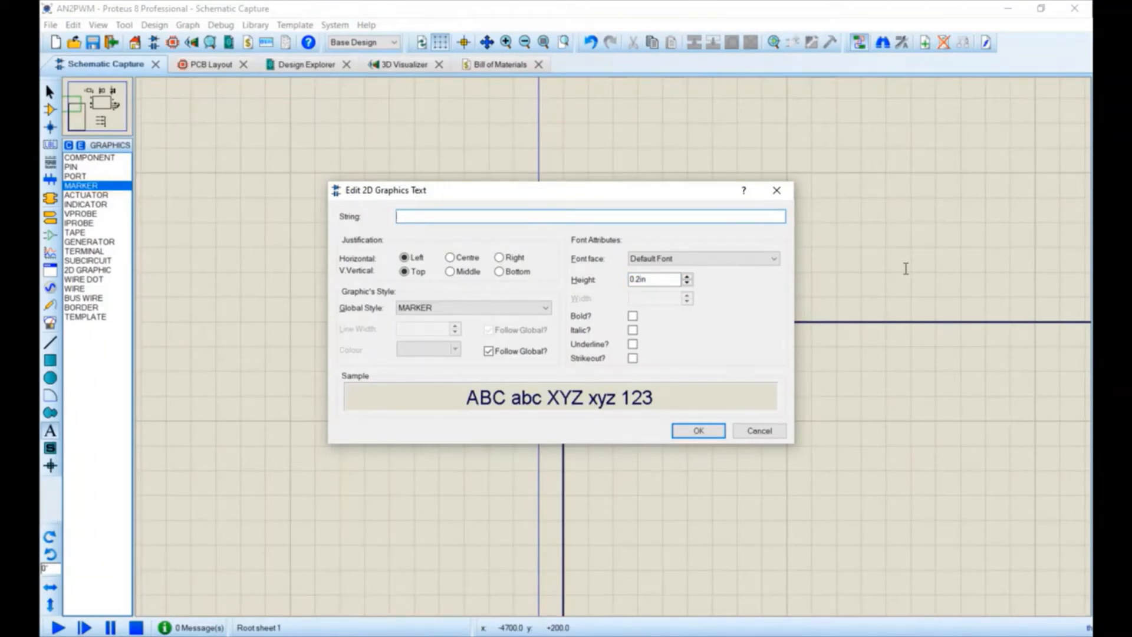
text(Simulation)
click(698, 430)
scroll(613, 347, down, 1)
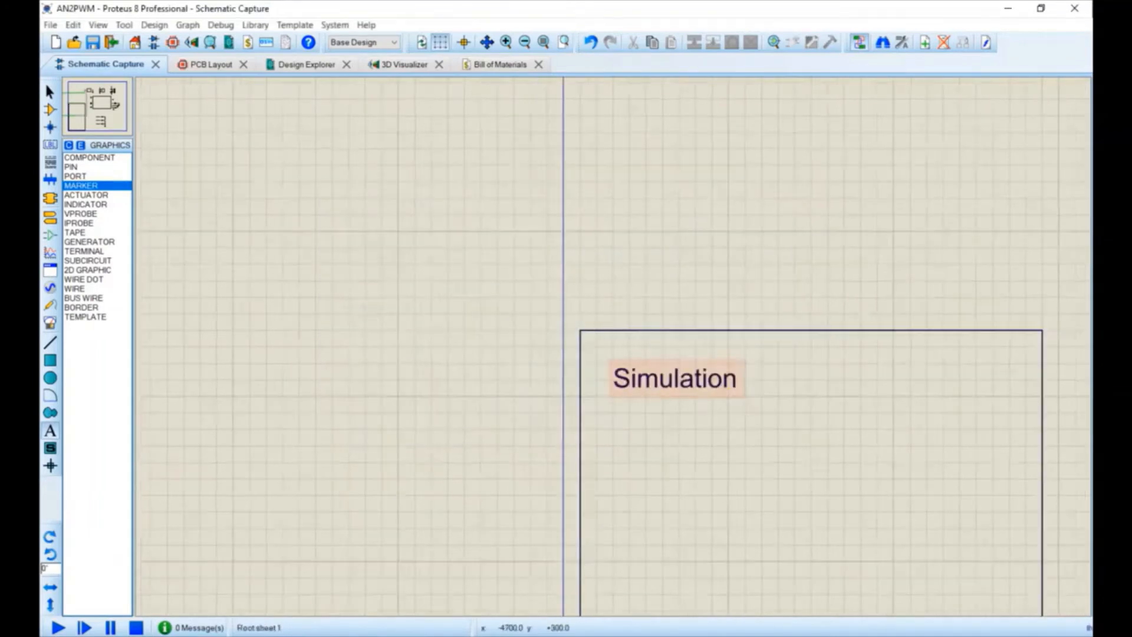
Step: Place an oscilloscope below the Simulation heading and a virtual terminal near the bottom of the box
scroll(613, 345, down, 2)
scroll(697, 405, up, 1)
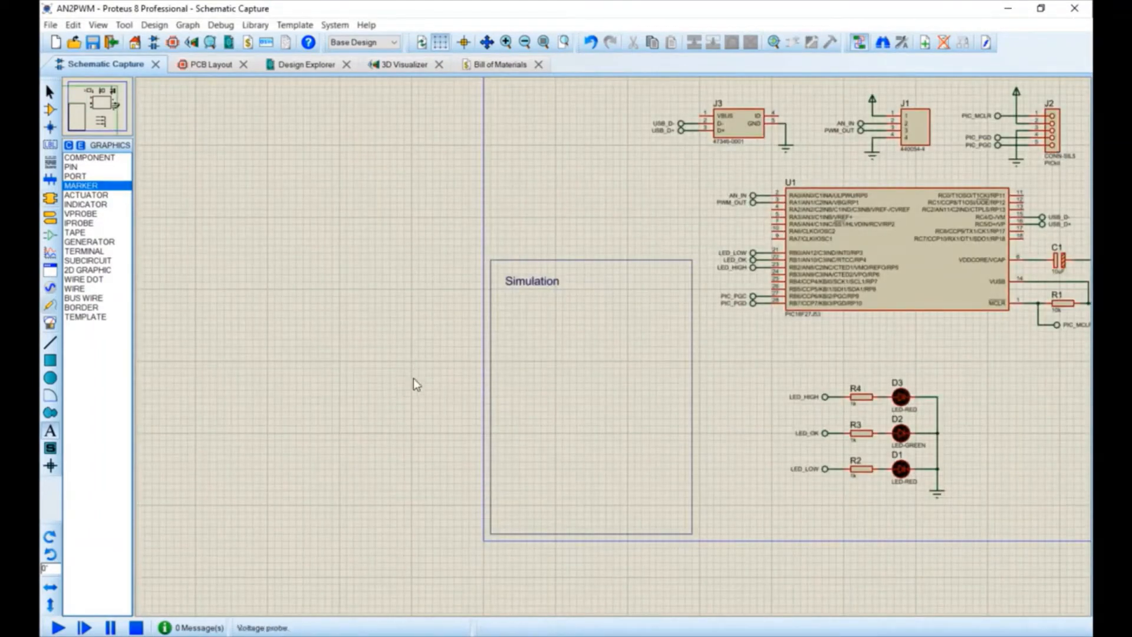
click(51, 323)
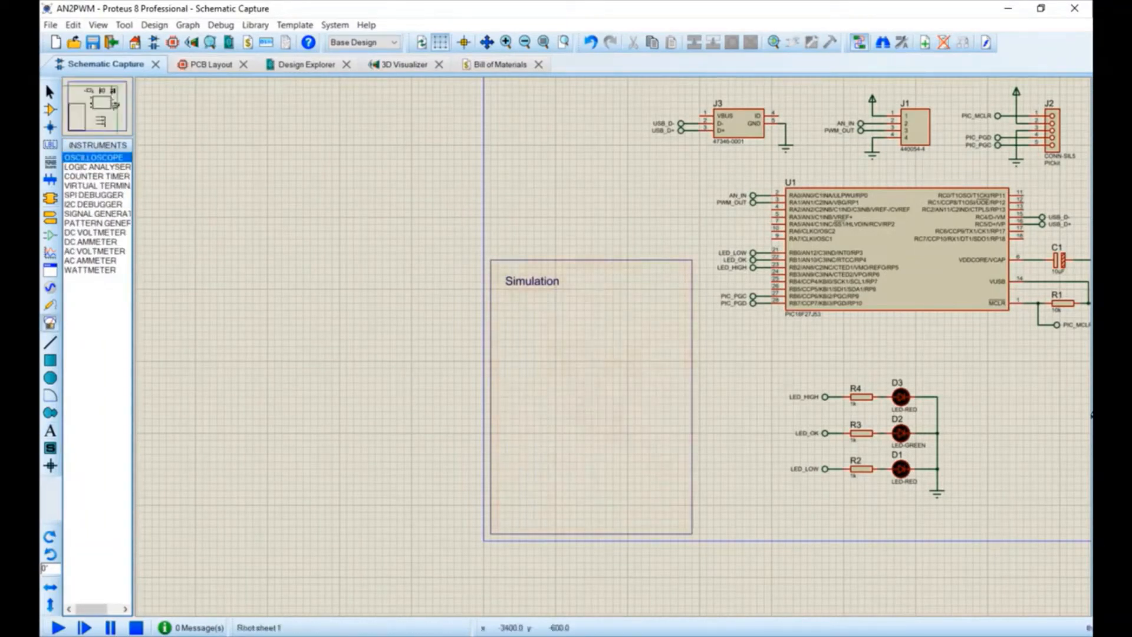
click(600, 331)
click(601, 332)
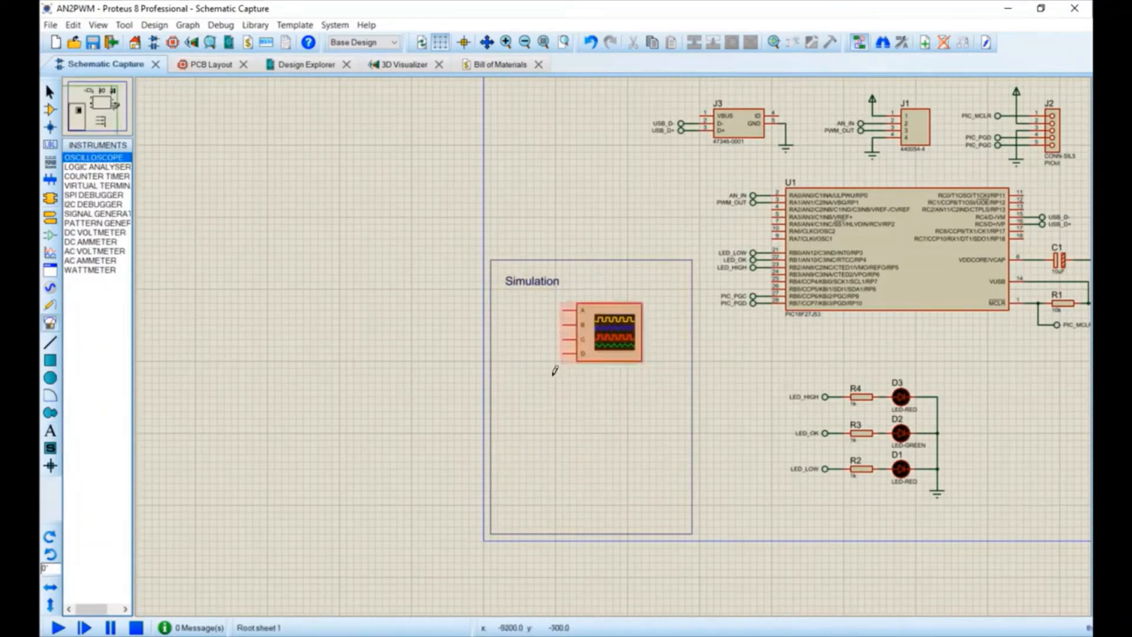
click(97, 186)
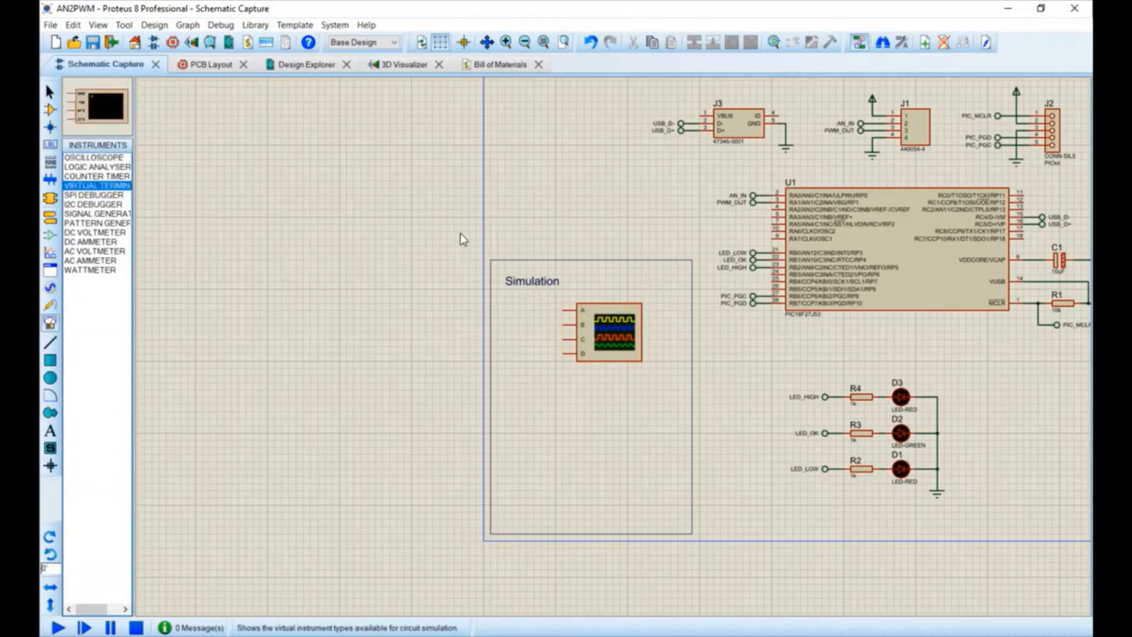
click(600, 476)
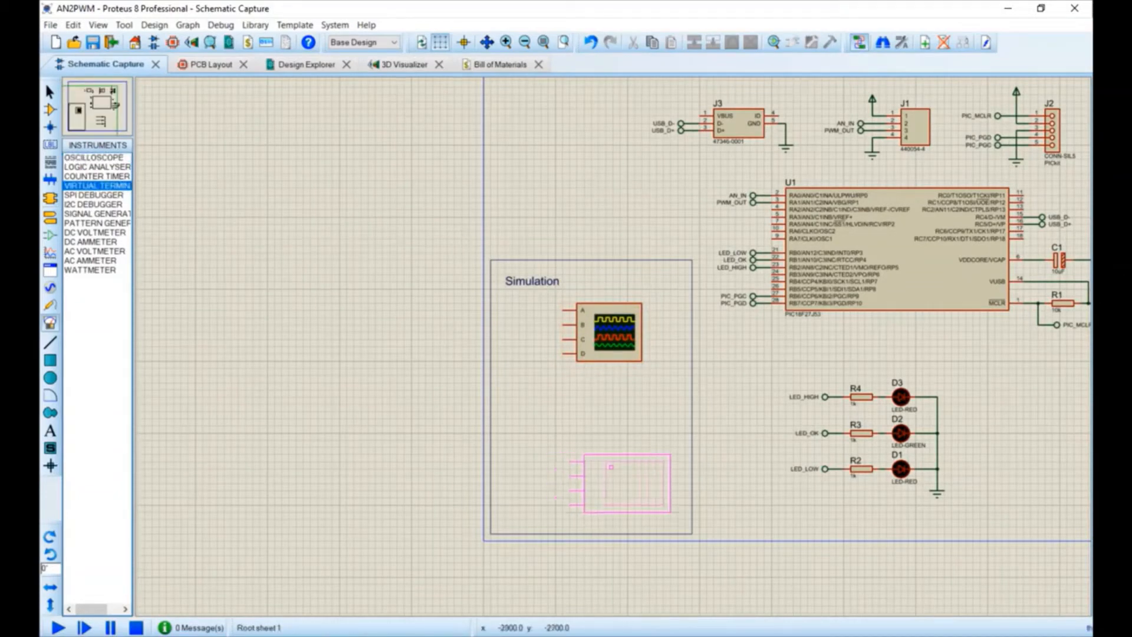
click(626, 476)
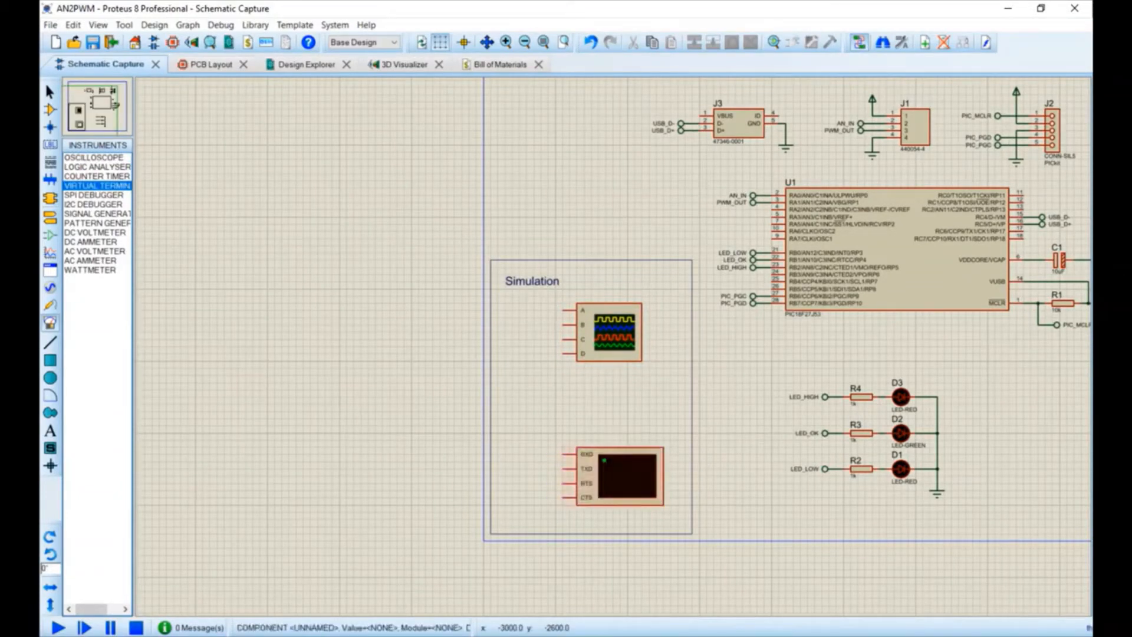
Step: Add the POT-HG potentiometer from the device library and place it, mirrored horizontally, between the oscilloscope and the virtual terminal
click(50, 109)
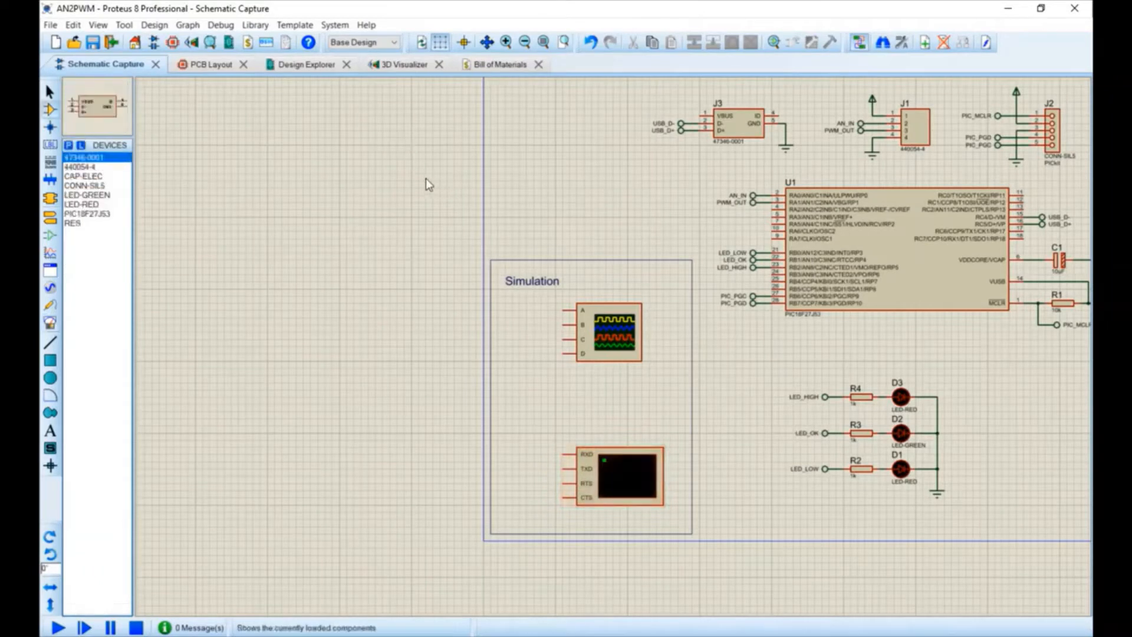
key(p)
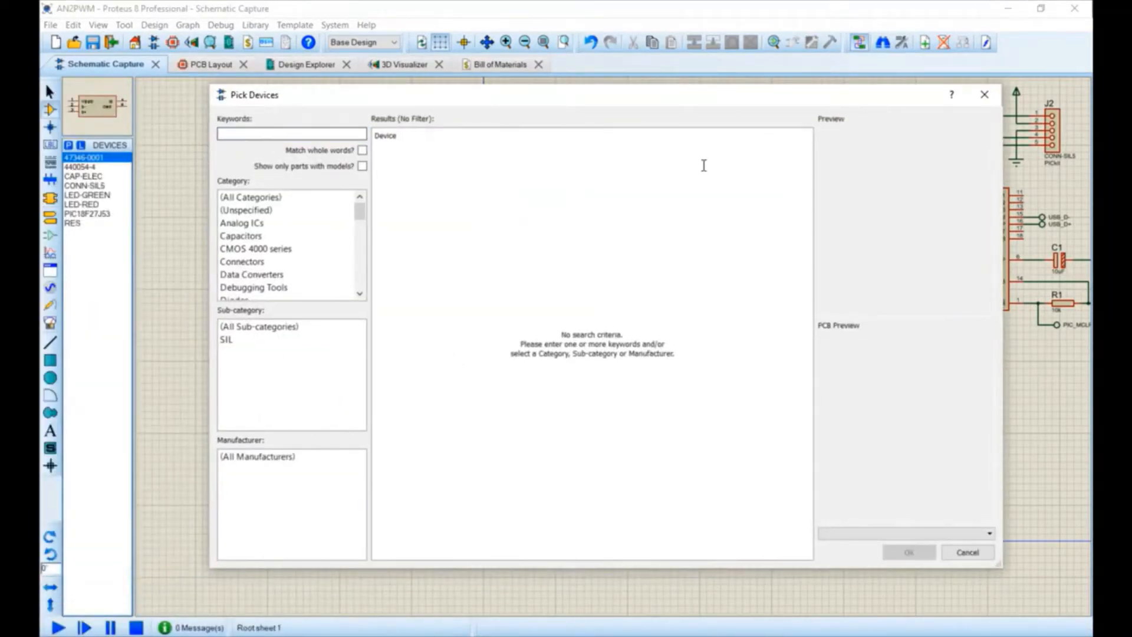
text(pot-hg)
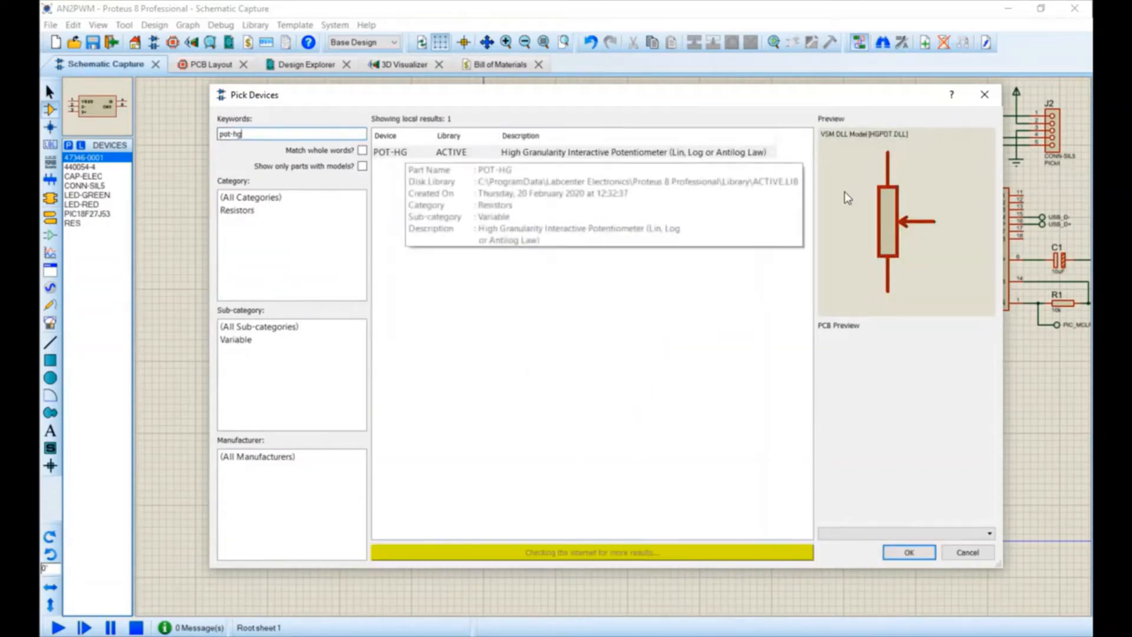
double_click(403, 152)
click(909, 551)
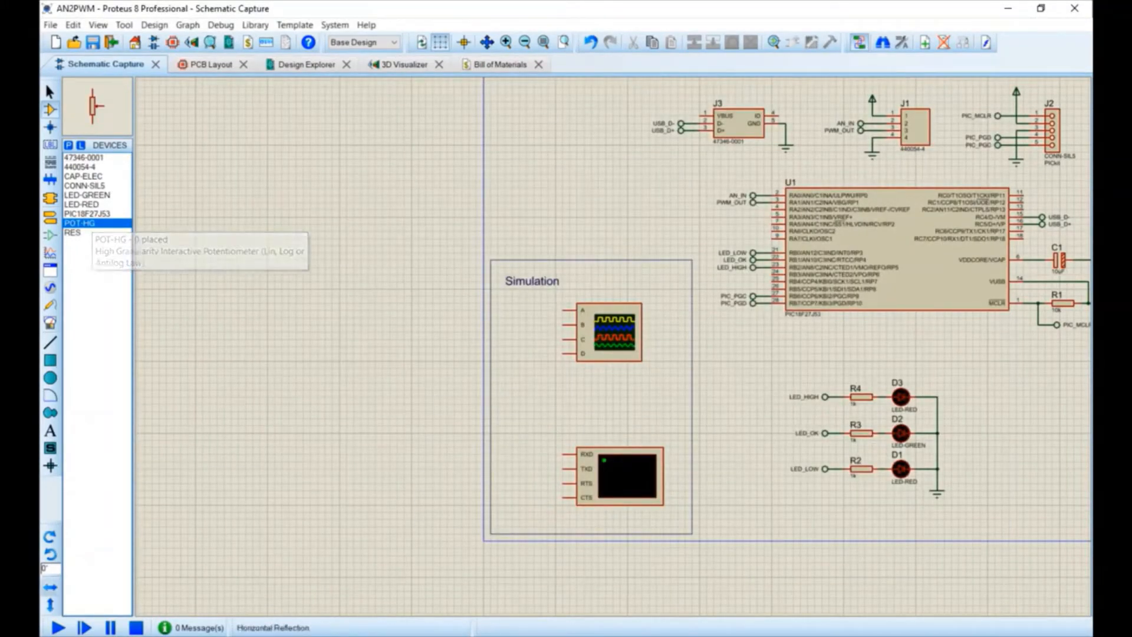
click(607, 404)
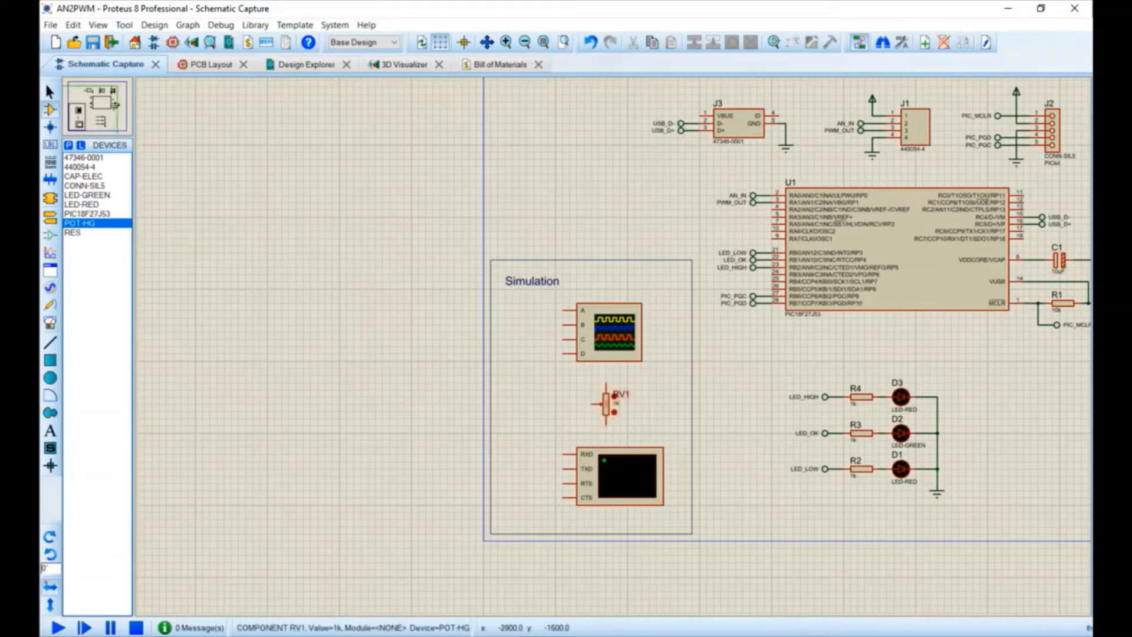
Step: Shift the potentiometer's RV1 and 1k labels to the right, clear of its adjustment arrows
scroll(607, 404, up, 3)
drag(546, 333, 583, 333)
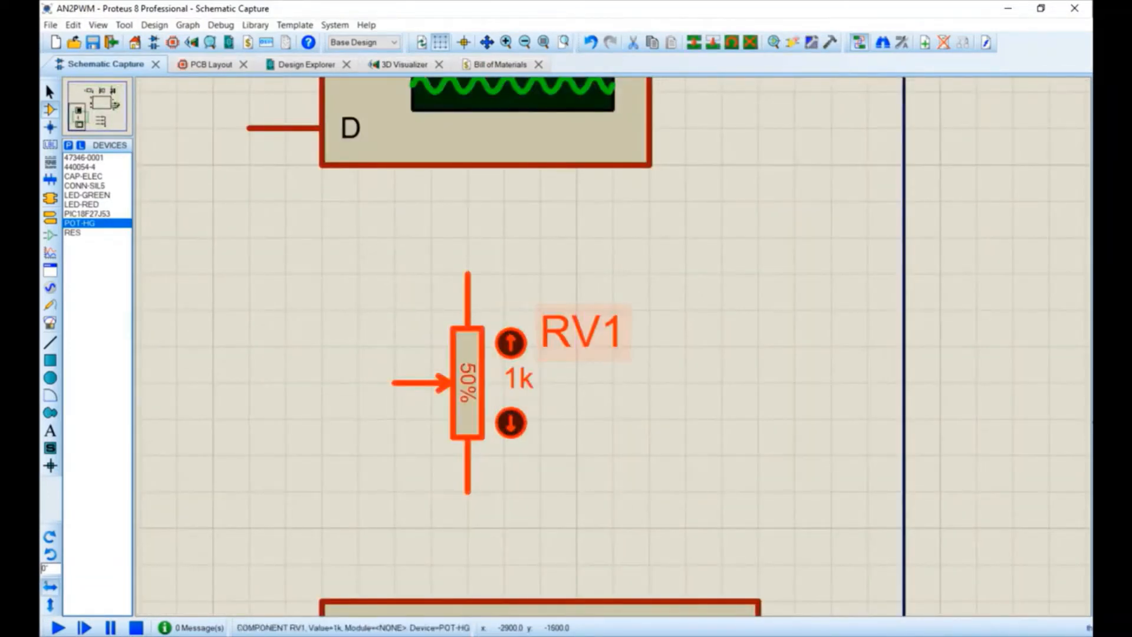
drag(519, 379, 556, 379)
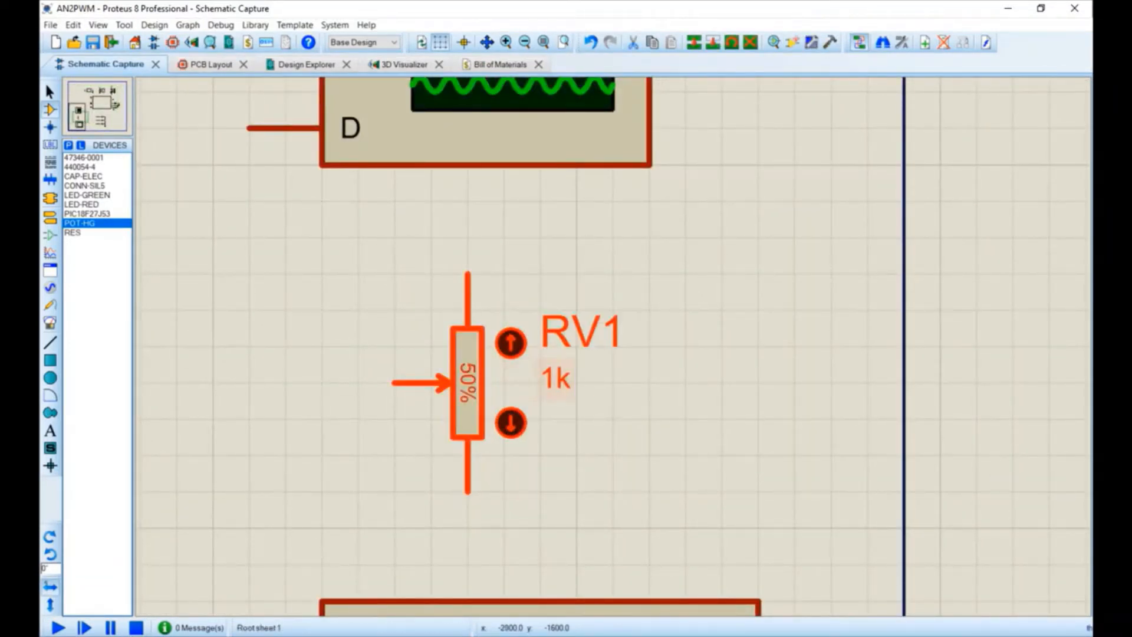
click(863, 337)
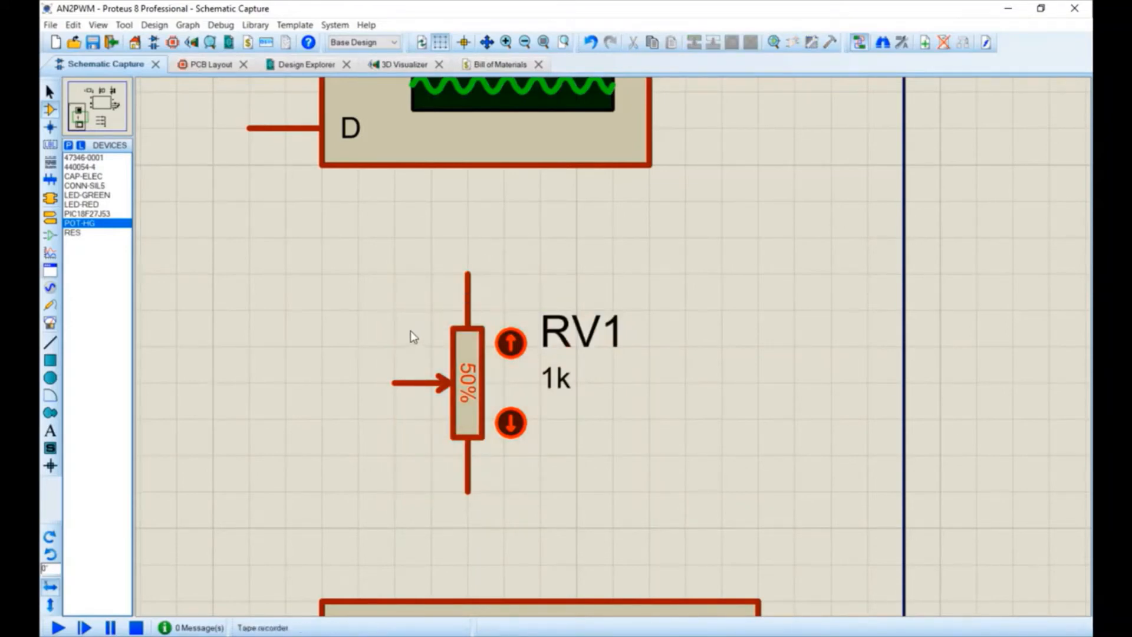
Step: Make room around RV1 by moving the virtual terminal down and the oscilloscope up, and place a POWER terminal above RV1
click(50, 218)
click(79, 195)
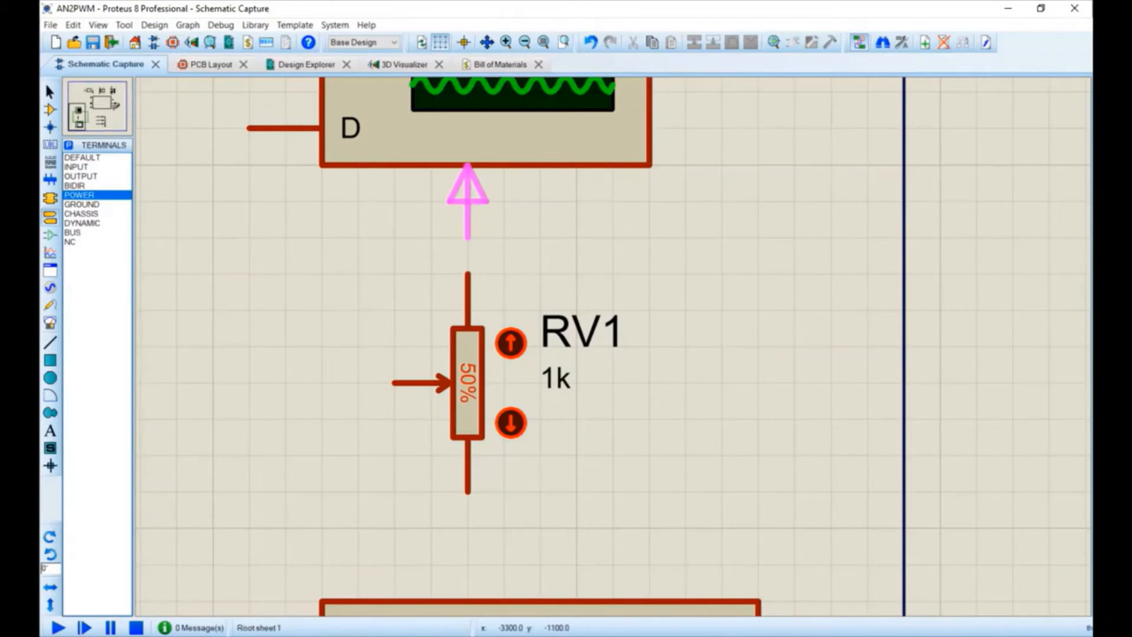
scroll(547, 358, down, 1)
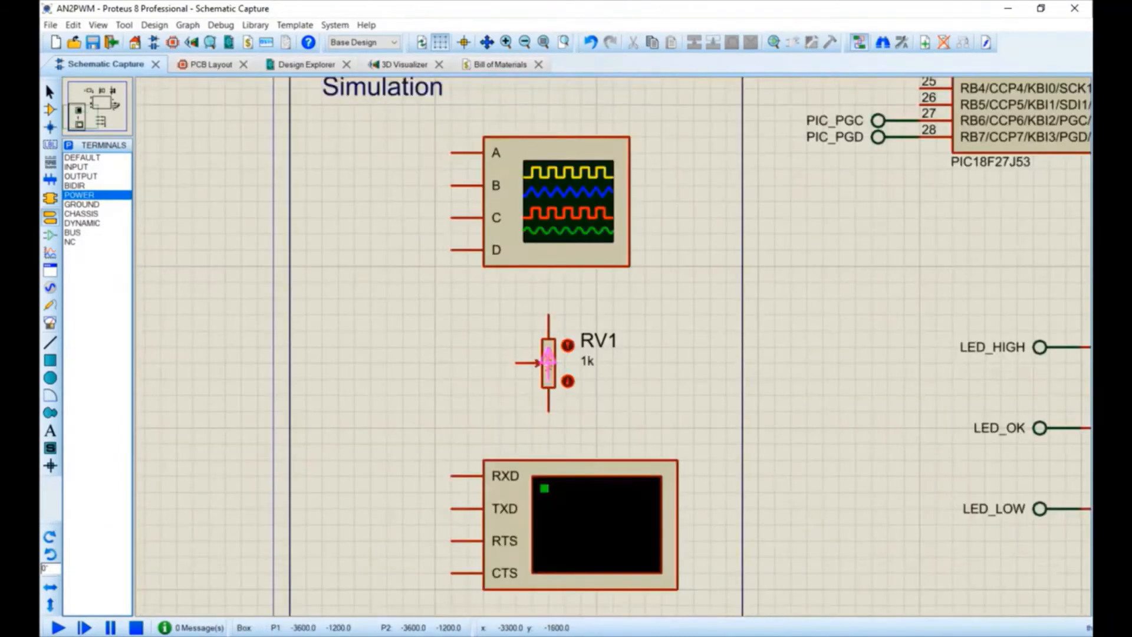
scroll(950, 407, down, 1)
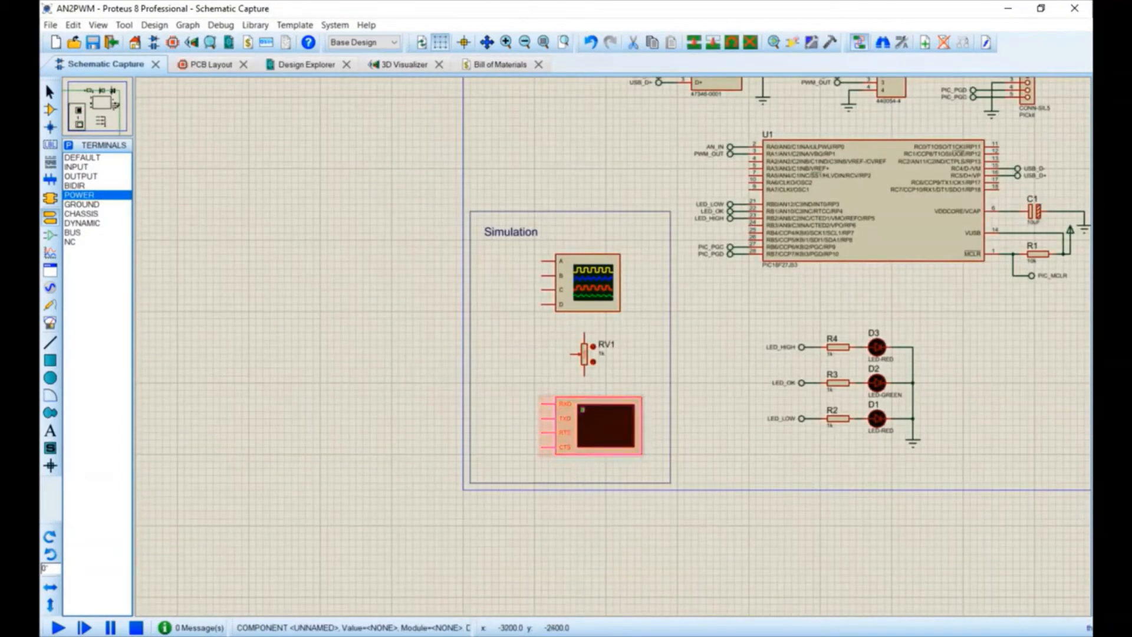
drag(592, 411, 591, 425)
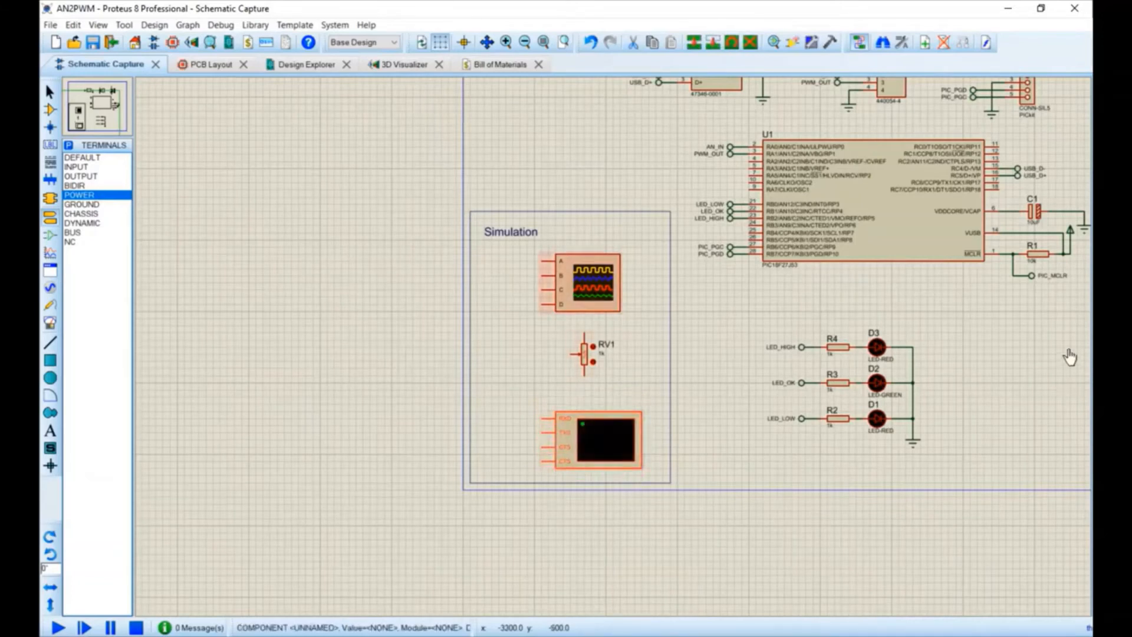
click(584, 275)
drag(591, 275, 591, 268)
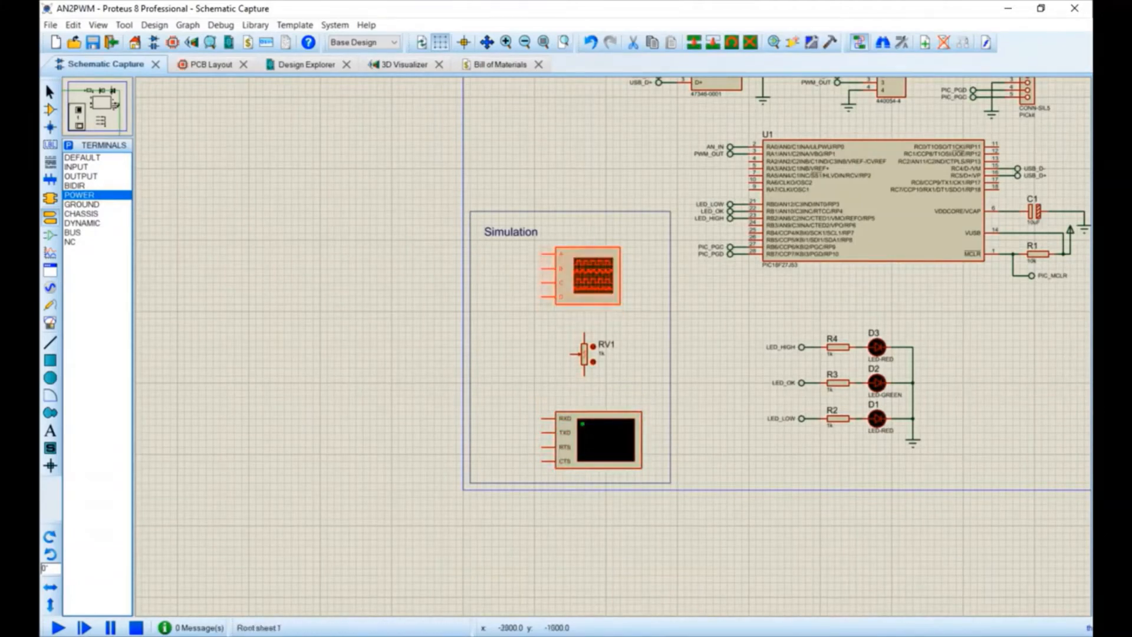
scroll(574, 283, up, 1)
click(584, 325)
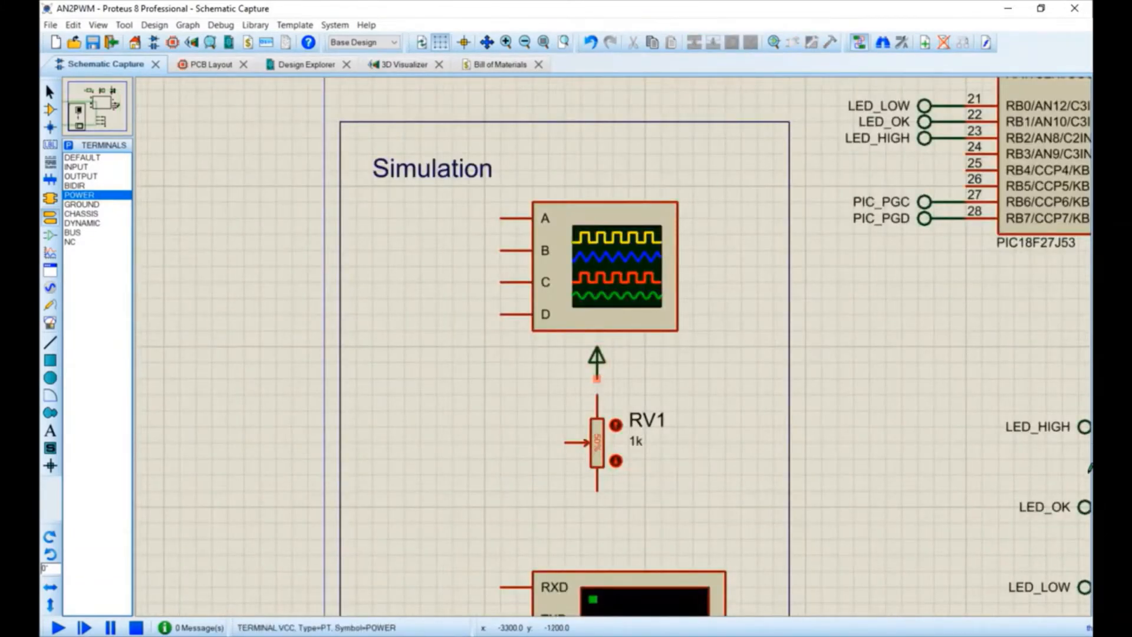
Step: Wire the POWER terminal to RV1's upper pin, and place a GROUND terminal below RV1 wired to its lower pin
click(597, 378)
click(597, 394)
click(82, 205)
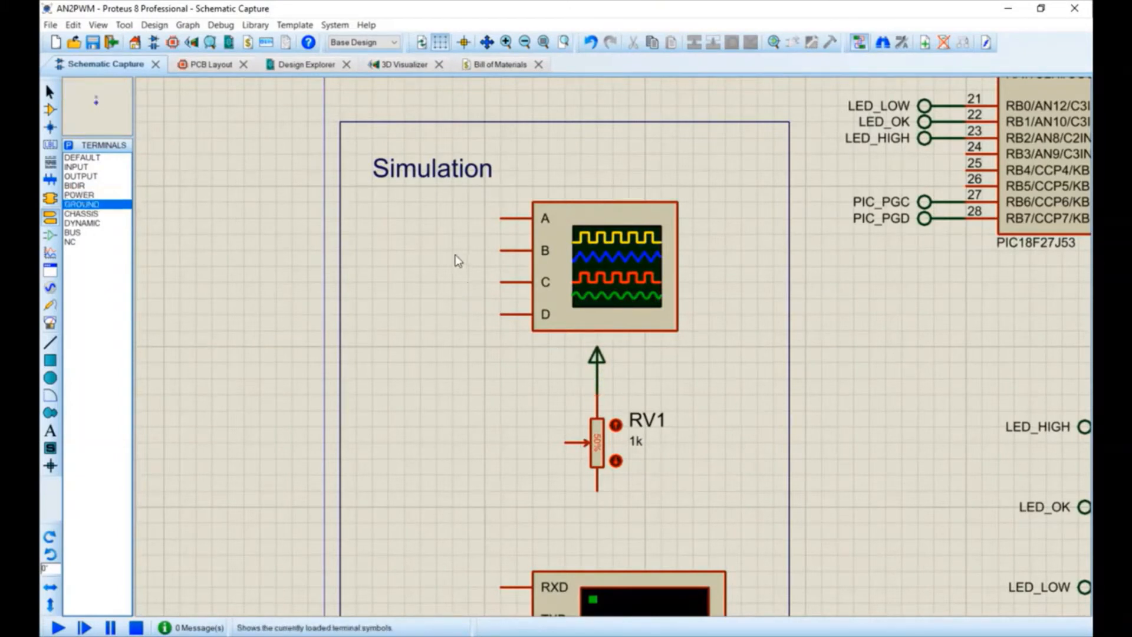
click(596, 509)
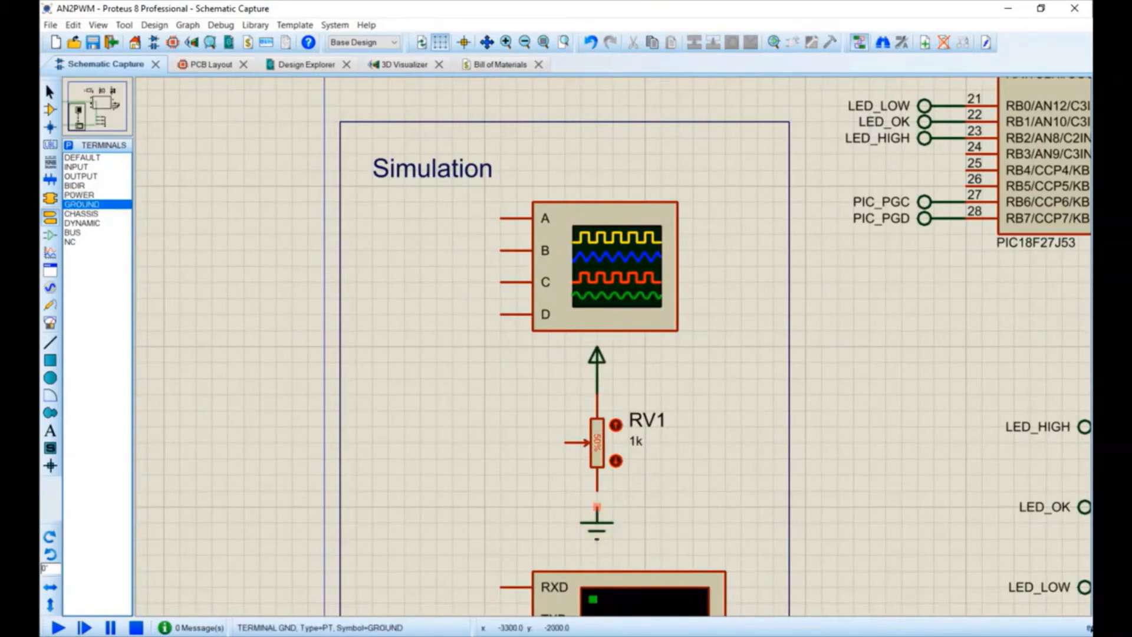
click(597, 507)
click(597, 491)
Step: Place a DEFAULT terminal beside RV1 and wire it to the potentiometer's wiper pin
click(83, 157)
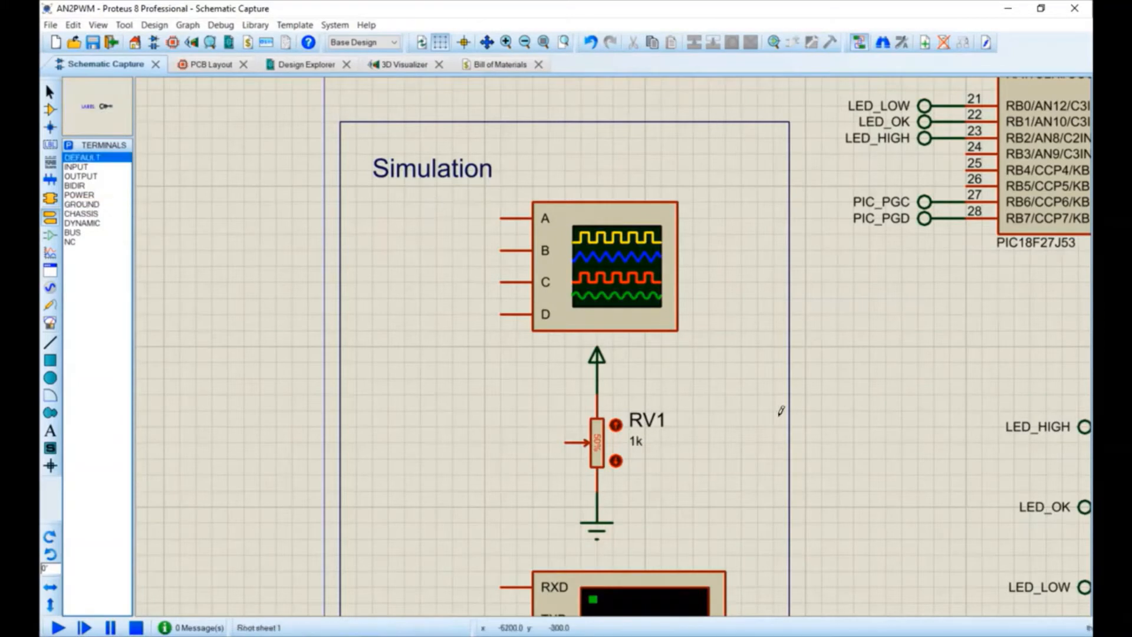
click(531, 428)
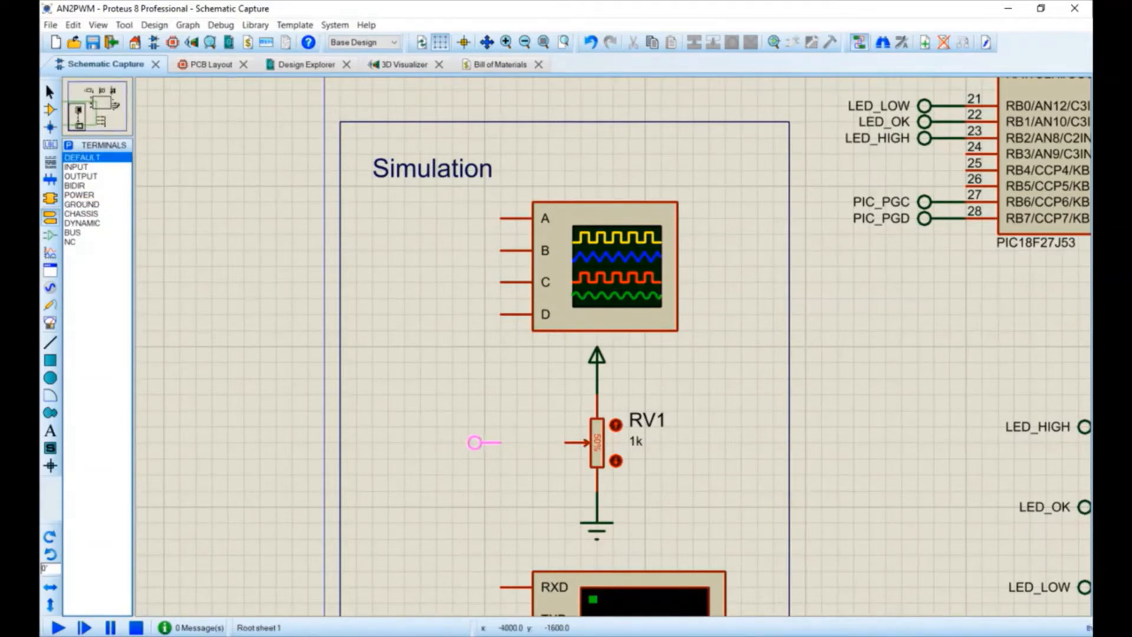
click(501, 442)
click(503, 442)
click(565, 442)
Step: Label the wiper's terminal AN_IN and move it up and away from RV1
double_click(477, 442)
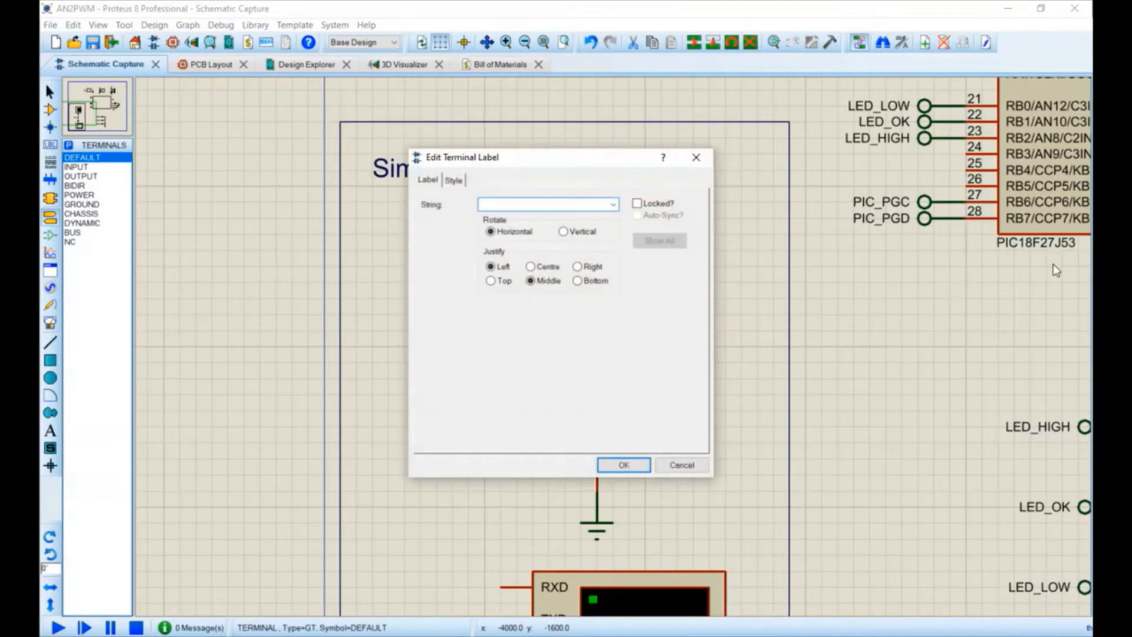
click(613, 204)
click(556, 215)
click(624, 464)
double_click(475, 442)
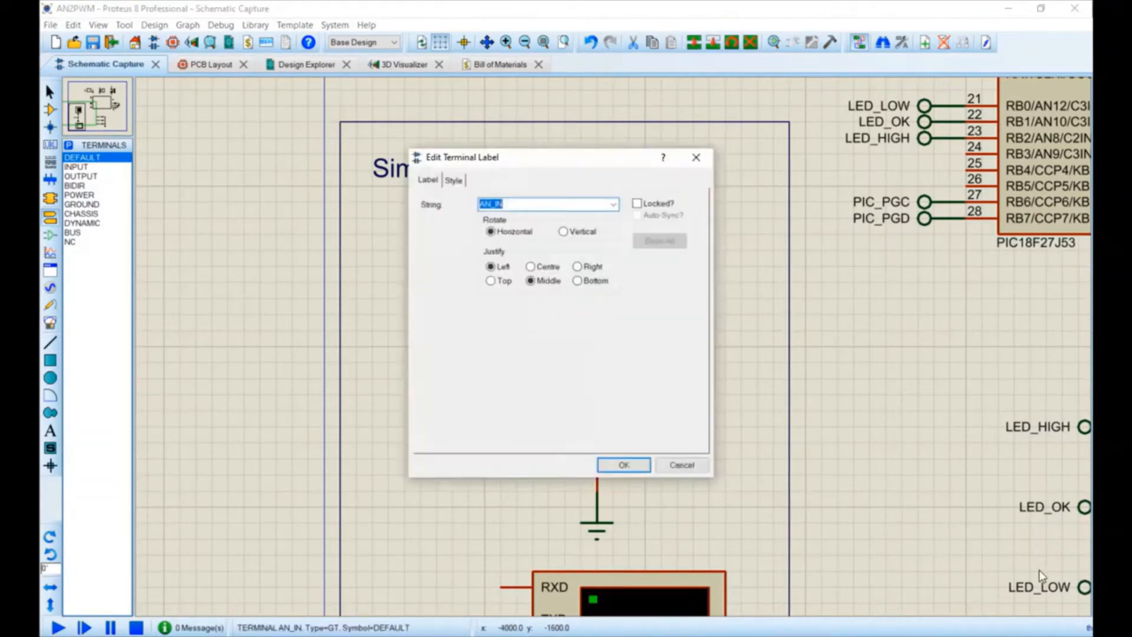
click(681, 465)
drag(475, 442, 458, 394)
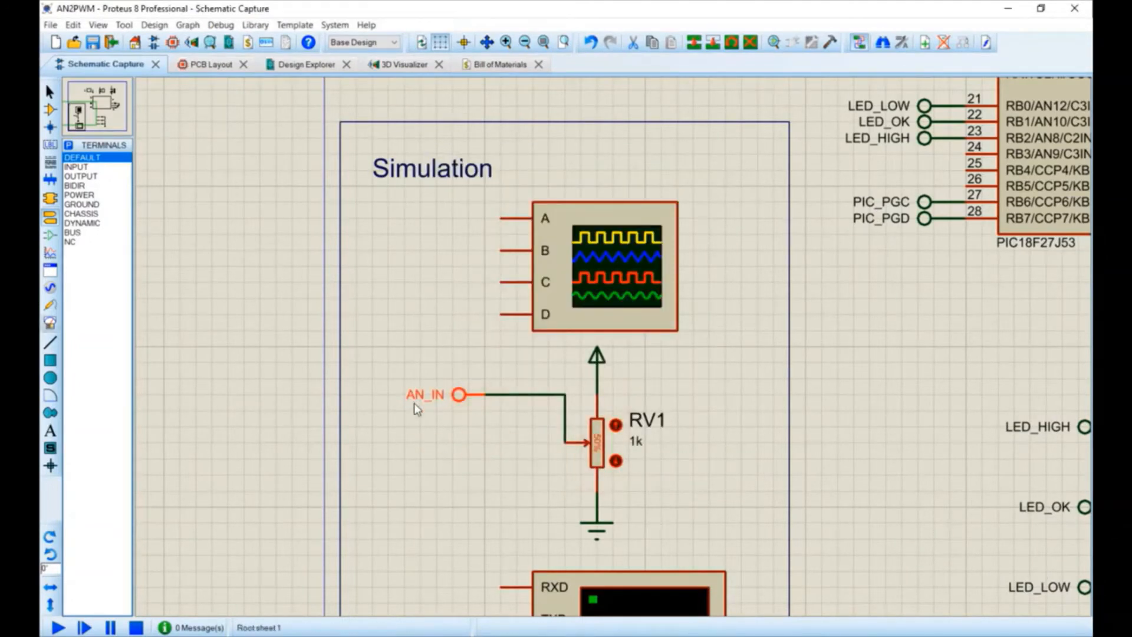
Step: Place a DC voltmeter below the AN_IN wire with its positive pin connected to that wire
click(50, 323)
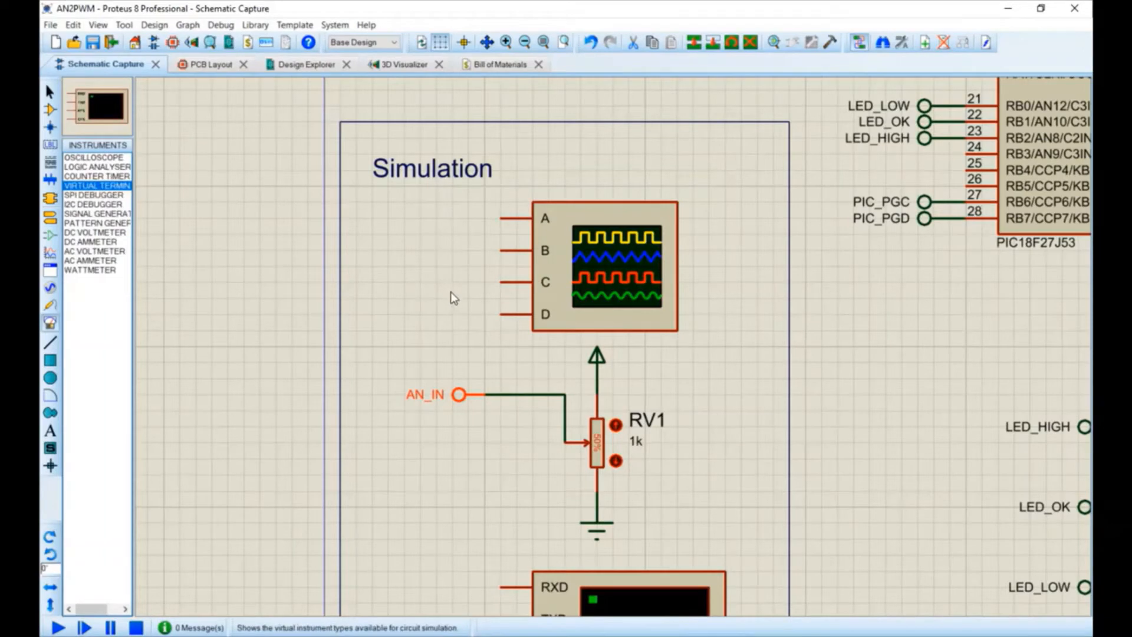
click(96, 232)
click(967, 542)
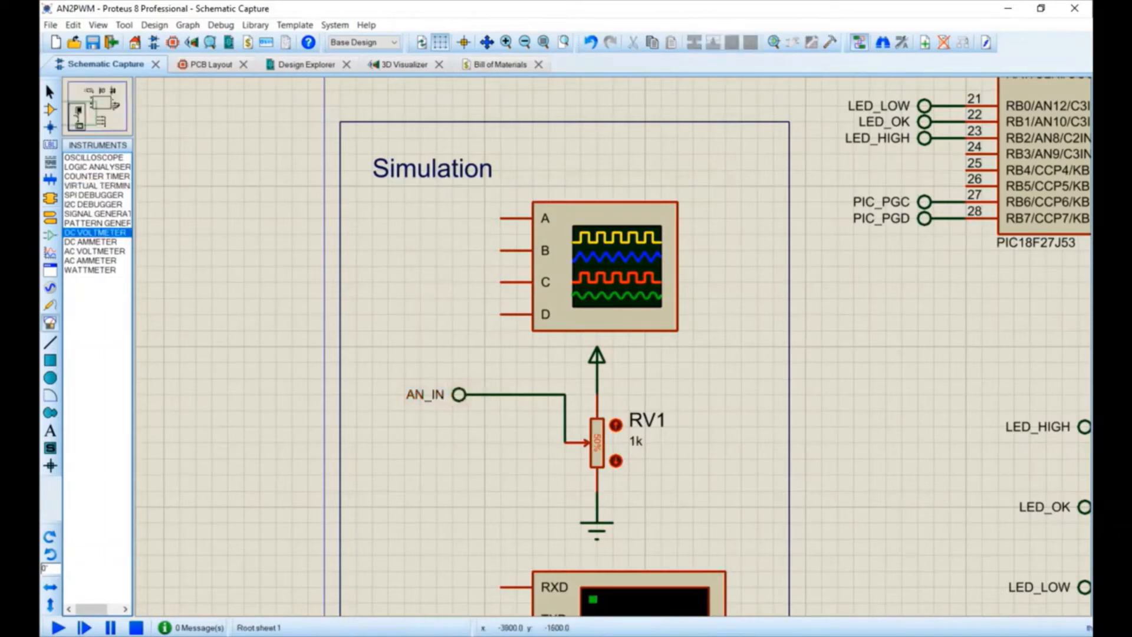
click(500, 458)
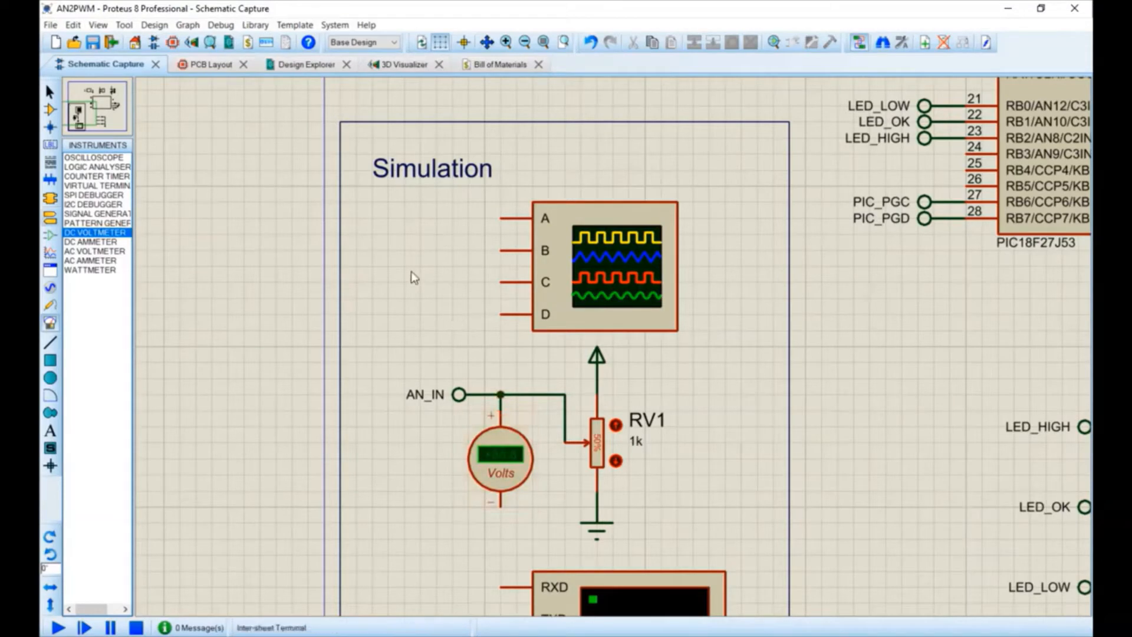
Step: Place a GROUND terminal below the voltmeter and wire it to the meter's negative pin
click(51, 217)
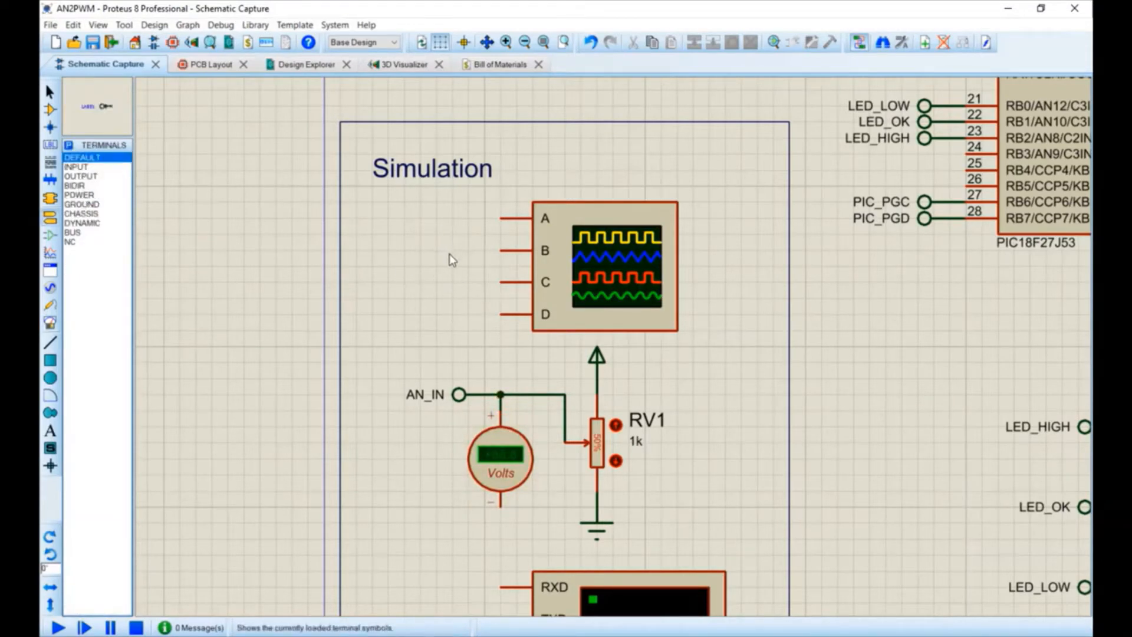
click(81, 204)
click(500, 523)
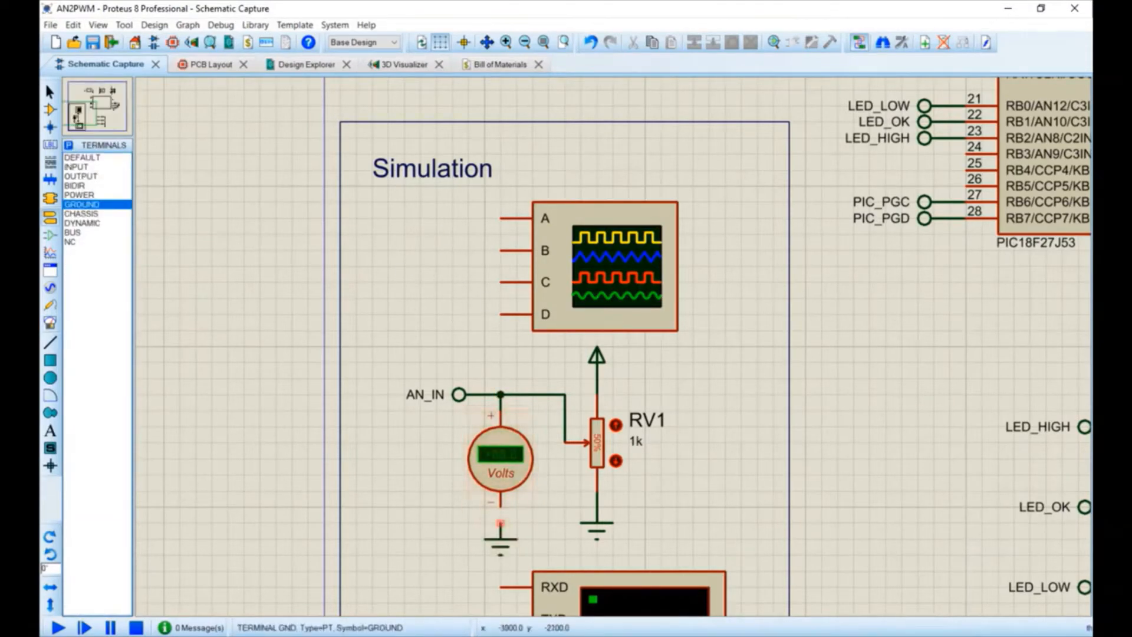
click(500, 523)
click(500, 504)
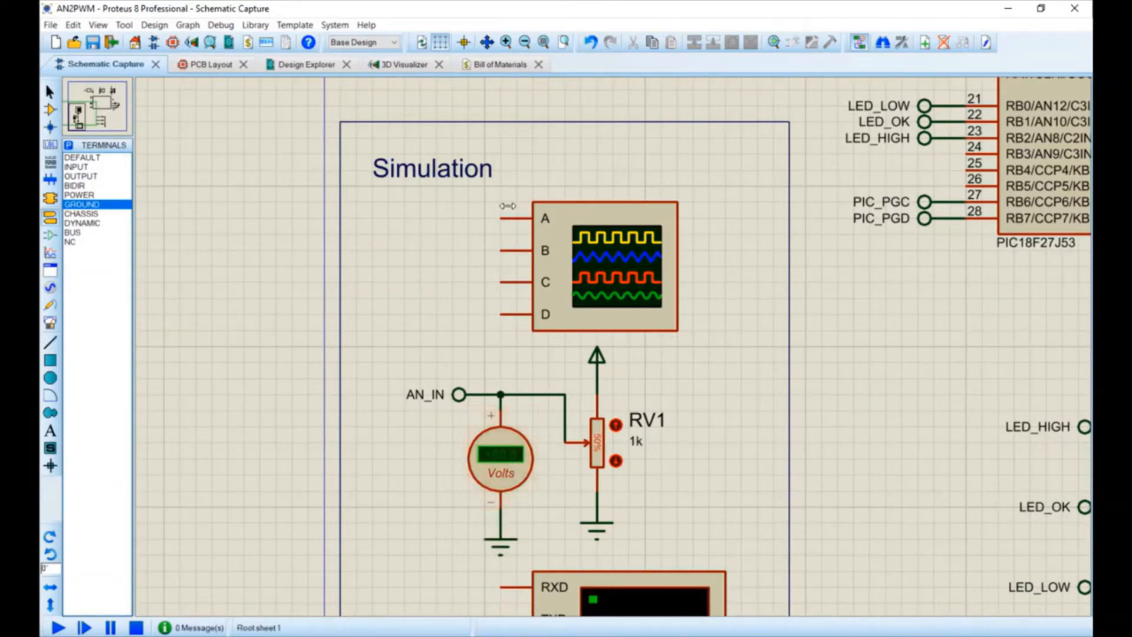
Step: Connect a DEFAULT terminal labelled PWM_OUT to the oscilloscope's channel A
click(85, 158)
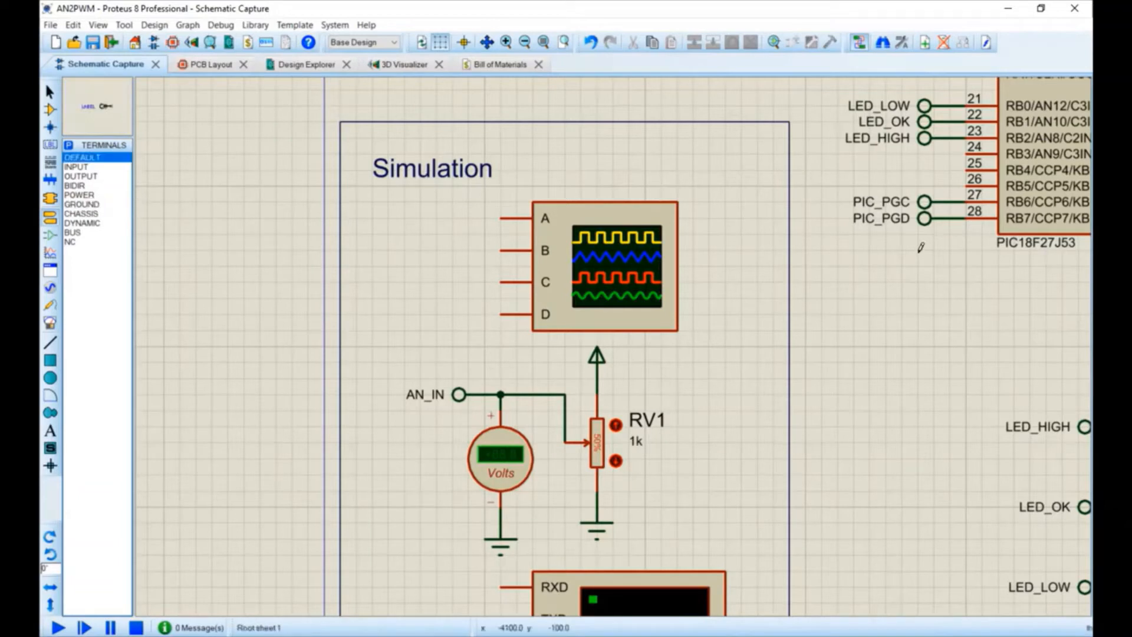
click(469, 218)
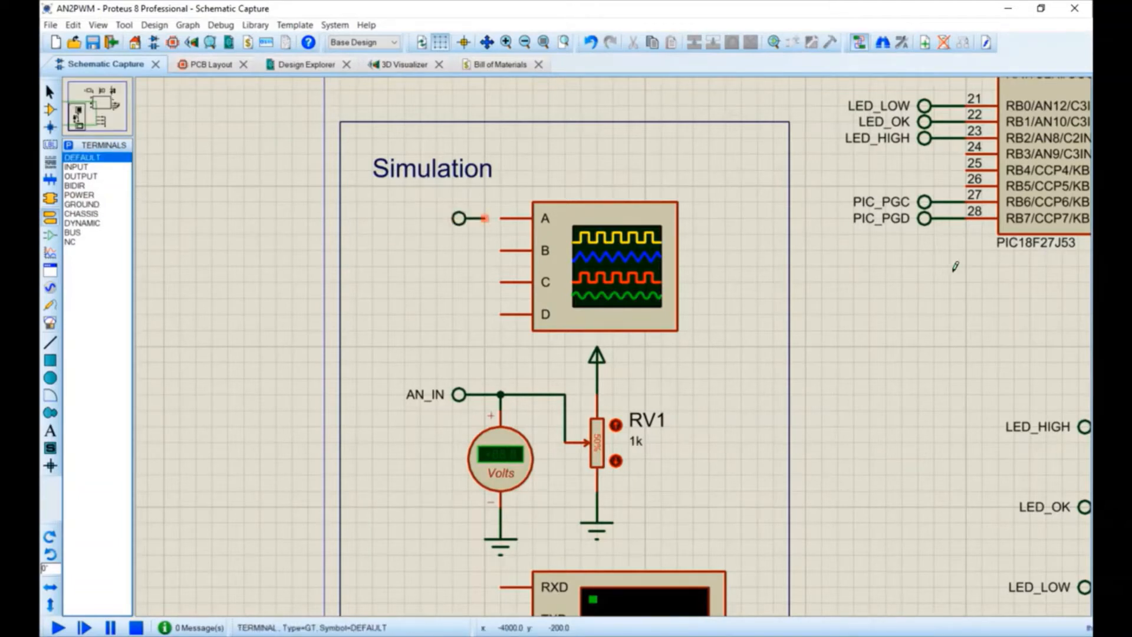
double_click(459, 218)
click(613, 204)
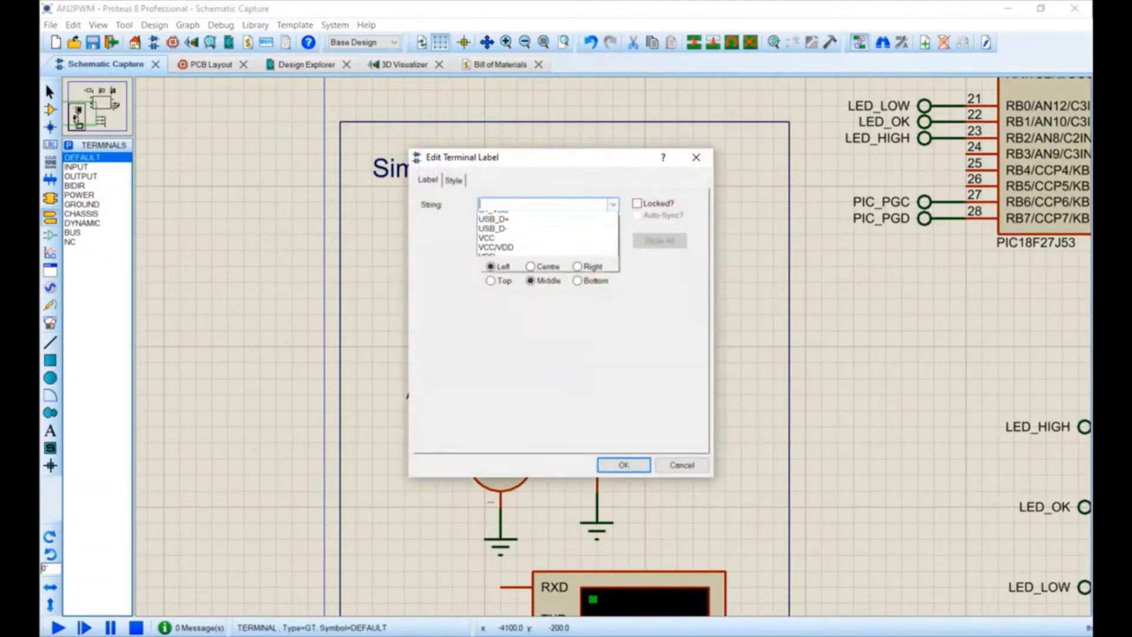
key(Down)
key(Down)
key(Down)
key(Down)
key(Down)
key(Down)
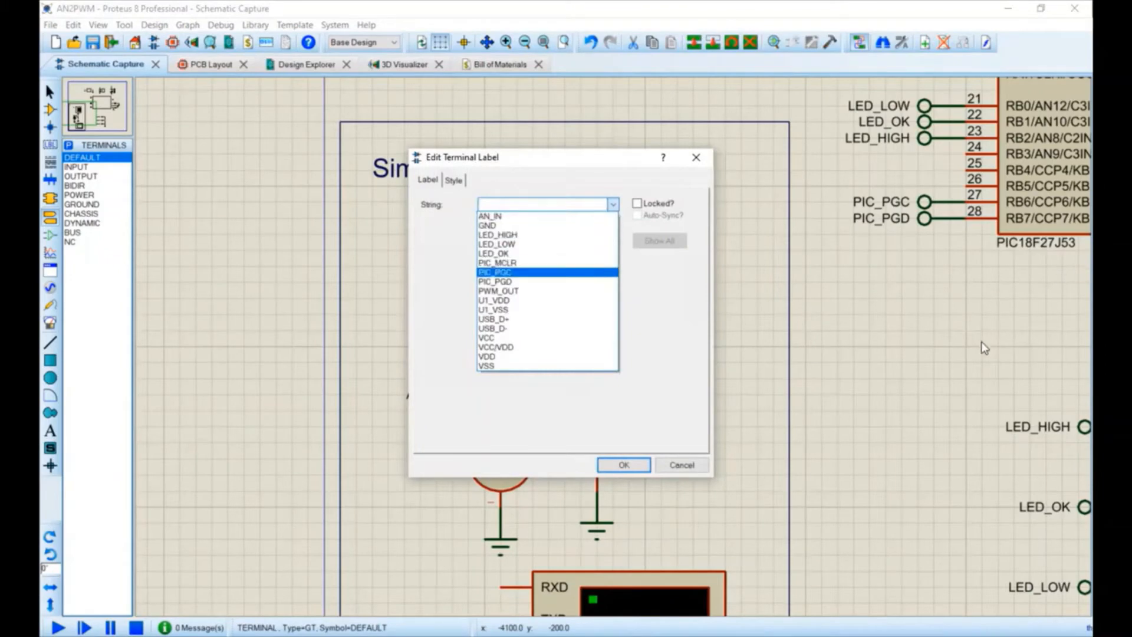
key(Return)
key(Return)
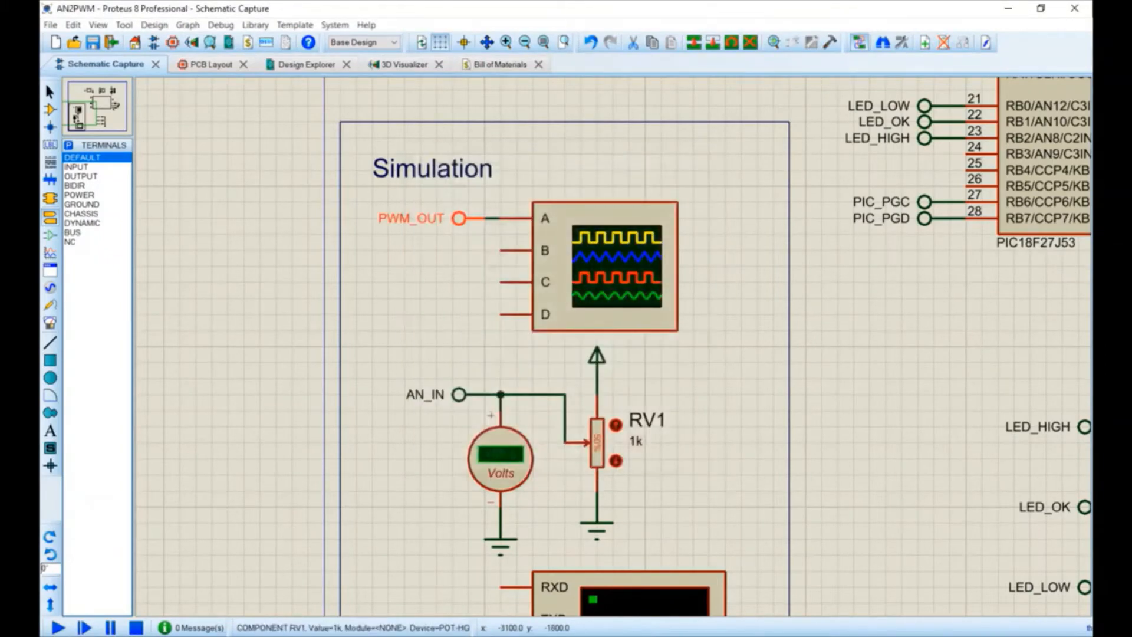
Step: Place two DEFAULT terminals beside the virtual terminal and wire them to its RXD and TXD pins
key(F7)
key(F6)
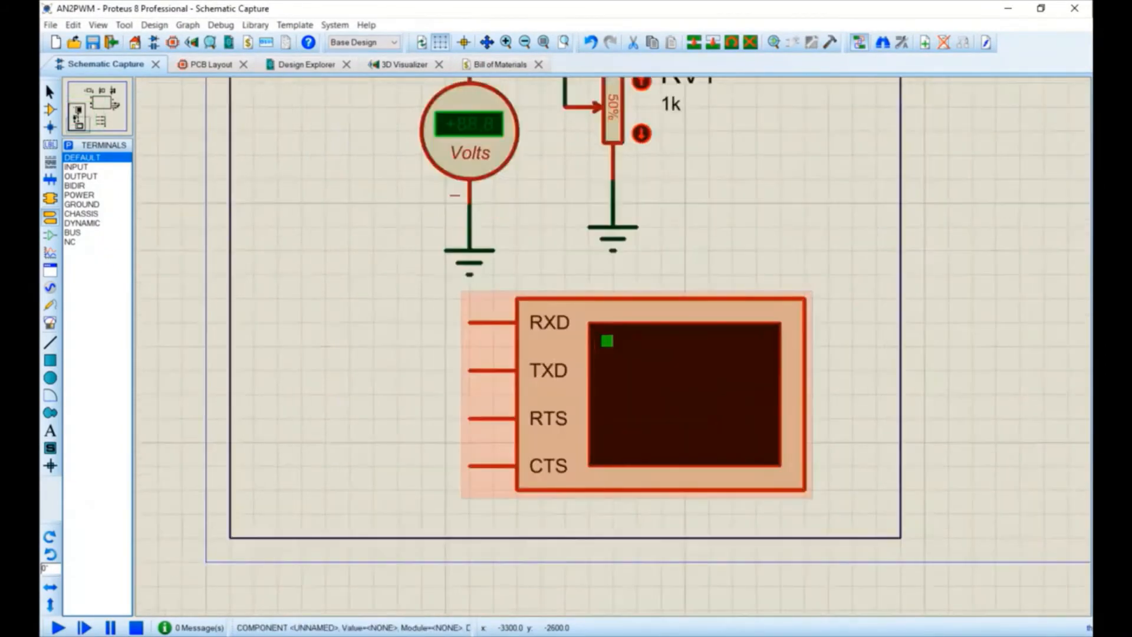
click(420, 323)
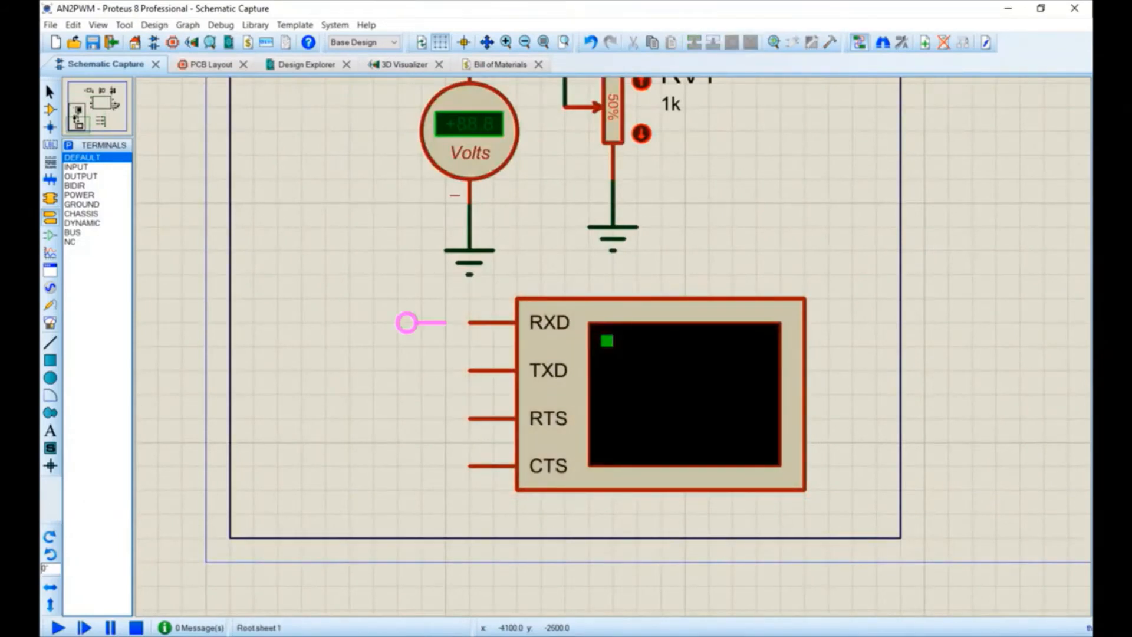
click(421, 323)
click(421, 370)
click(421, 370)
click(445, 371)
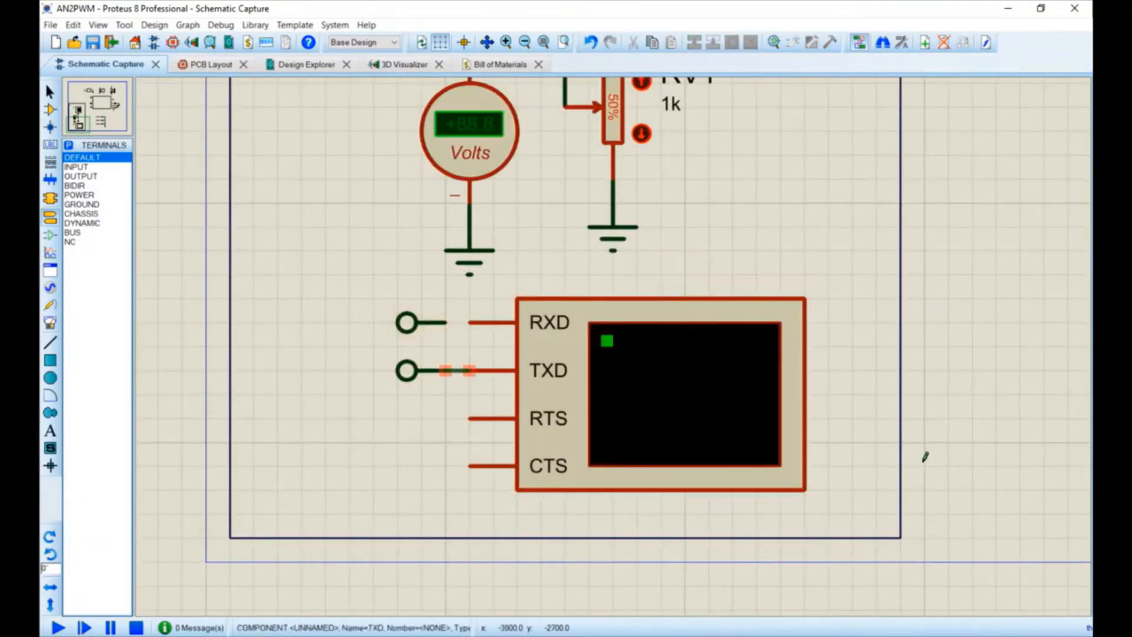
click(469, 371)
click(445, 322)
click(469, 323)
Step: Label the terminal on the RXD pin PIC_TX and the one on the TXD pin PIC_RX
click(407, 322)
double_click(416, 323)
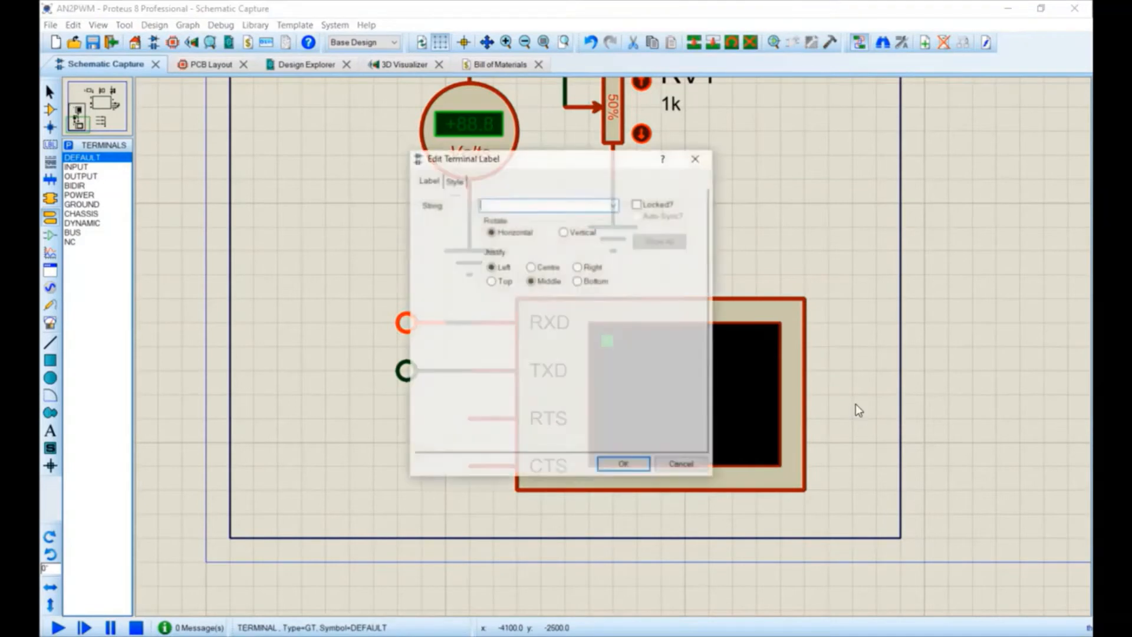
drag(530, 157, 791, 154)
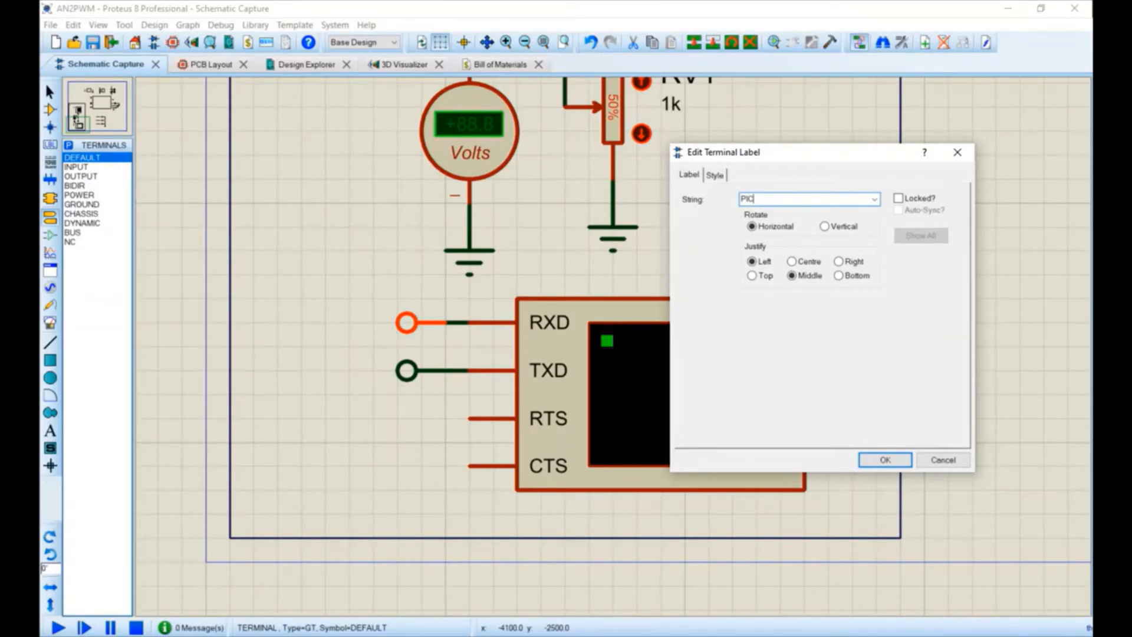
text(PIC_TX)
key(Return)
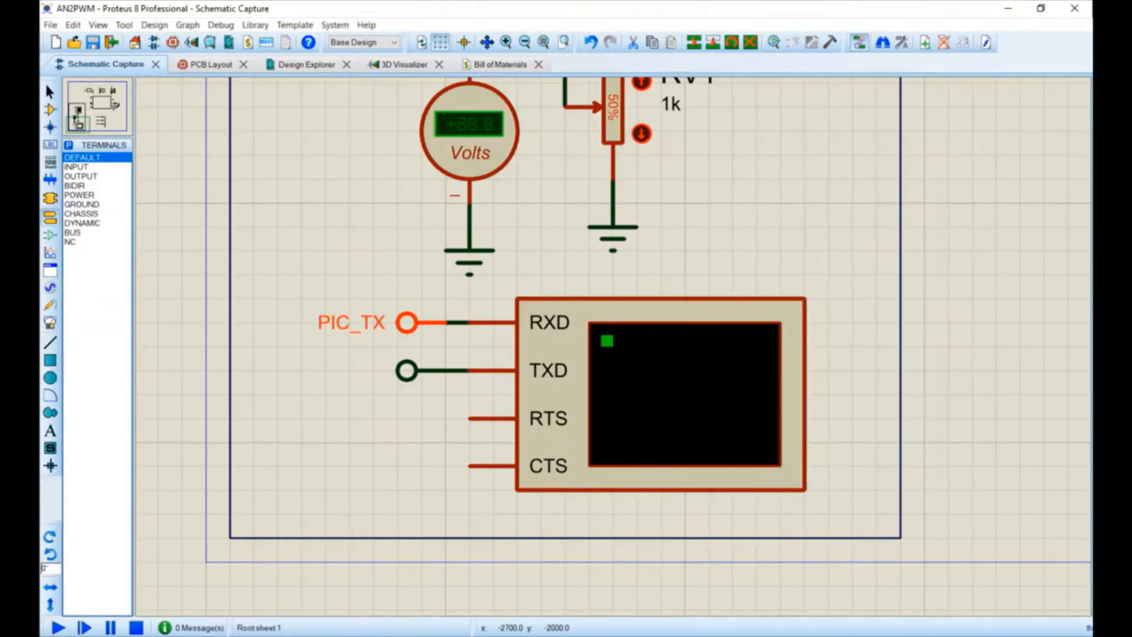
double_click(403, 371)
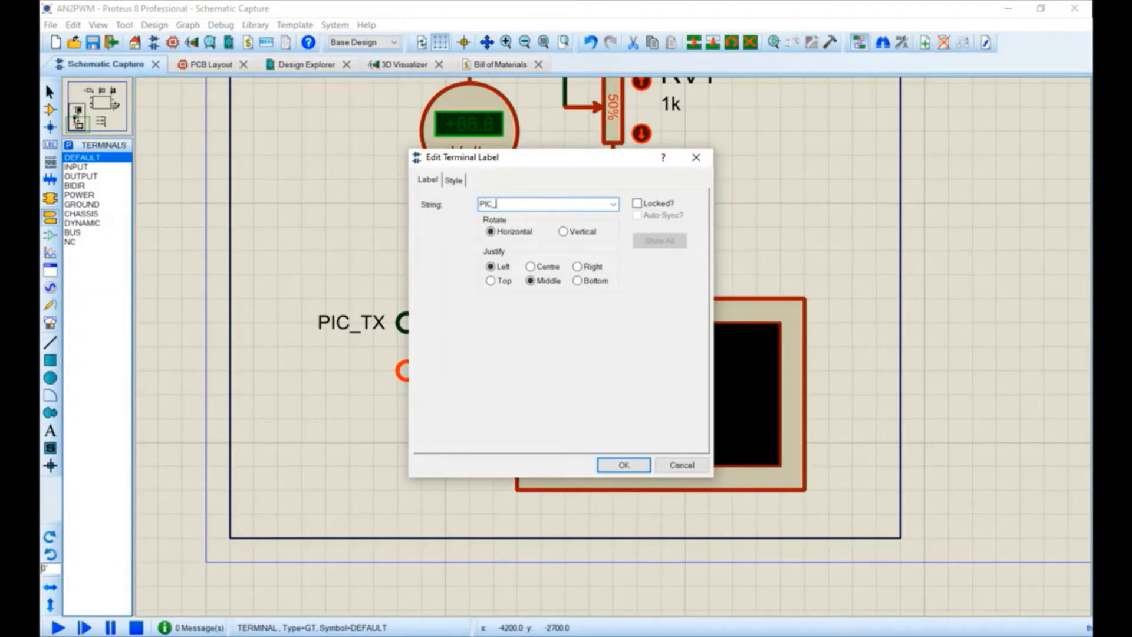
text(PIC_RX)
key(Return)
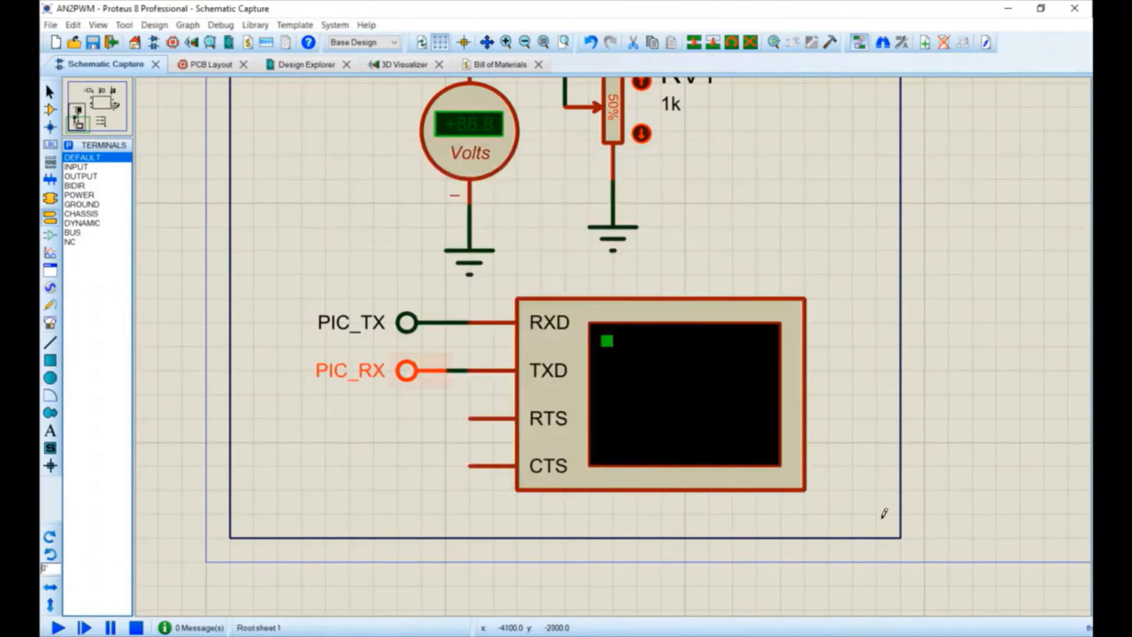
Step: Place horizontally mirrored DEFAULT terminals connected to pins 17 (RC6) and 18 (RC7) of the PIC18F27J53
scroll(1067, 446, down, 4)
scroll(625, 357, up, 2)
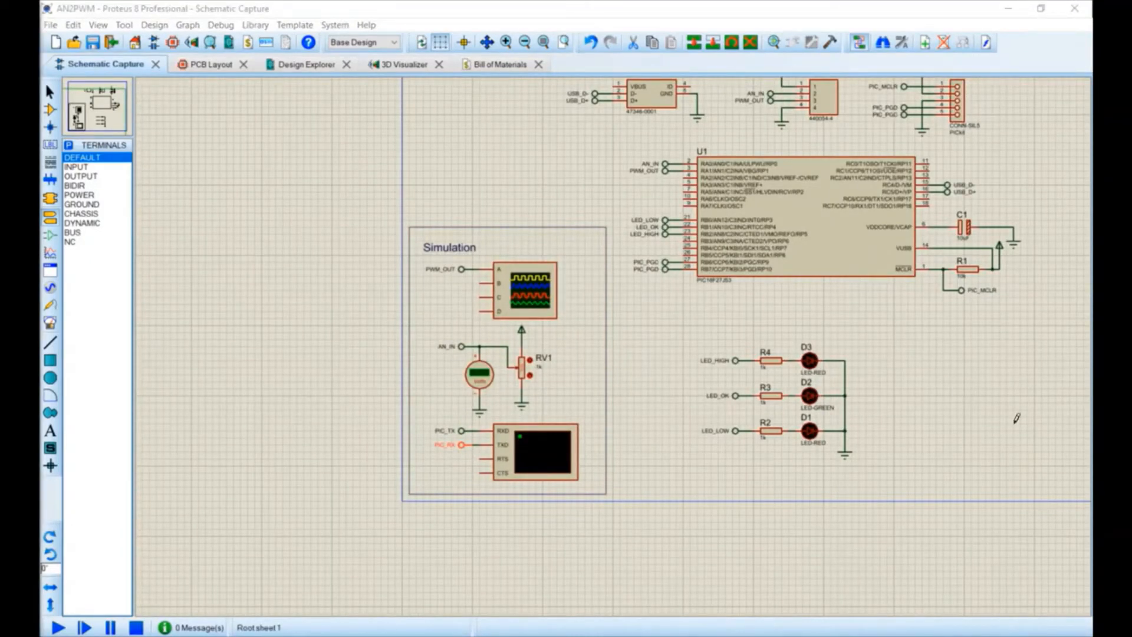
scroll(965, 198, up, 2)
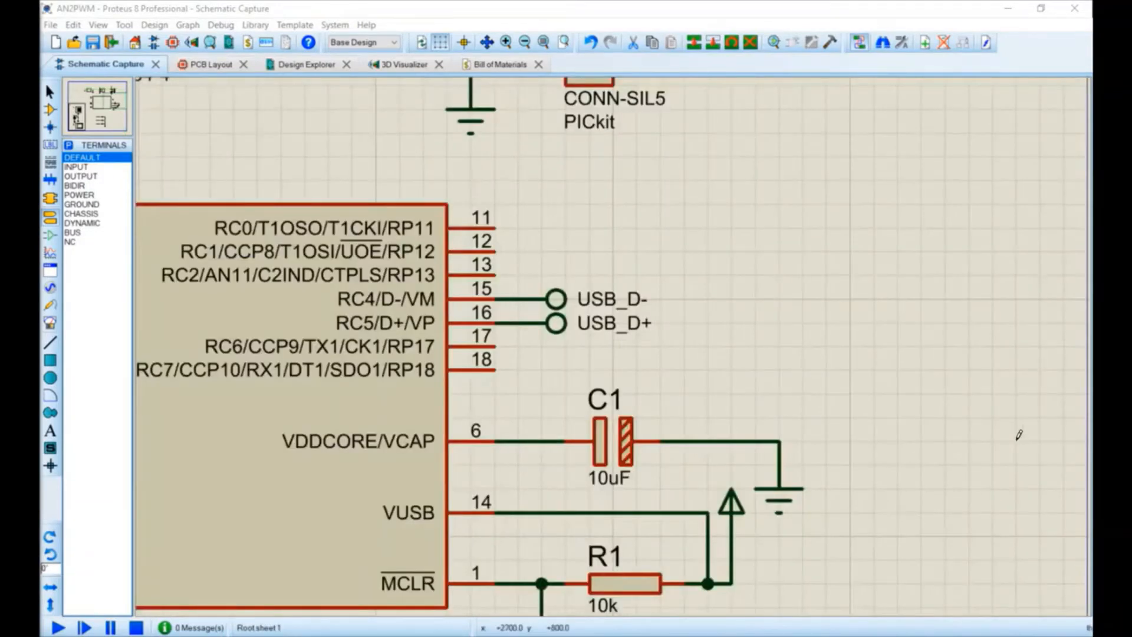
click(449, 196)
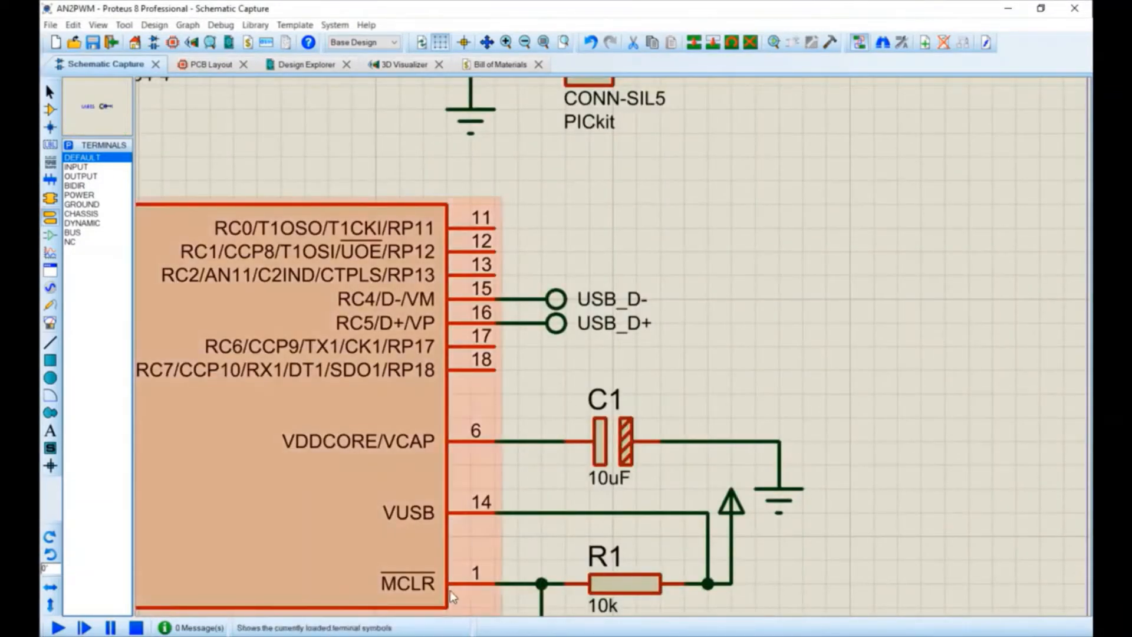
click(50, 586)
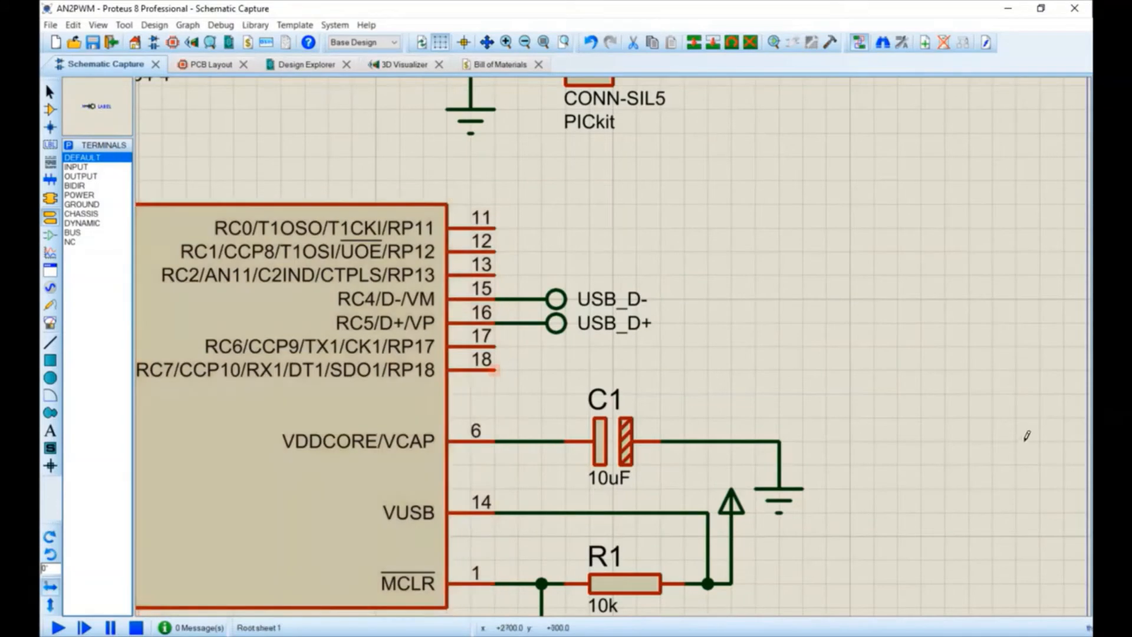
click(542, 347)
click(542, 346)
click(543, 370)
click(542, 371)
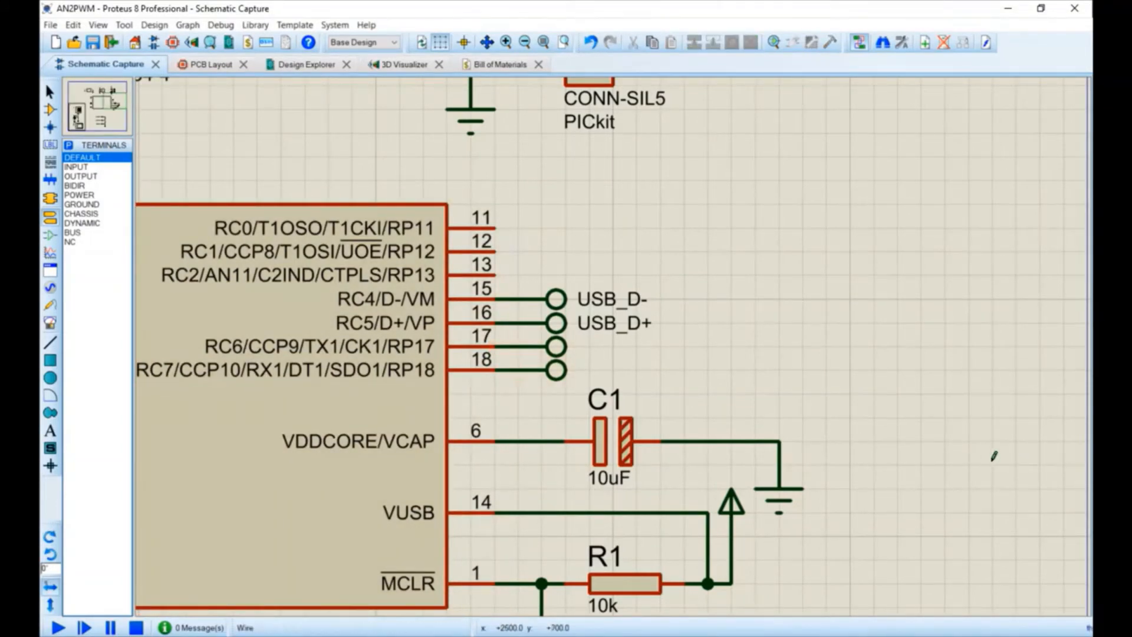
Step: Label the terminal on PIC pin 17 (RC6) PIC_TX and the one on pin 18 (RC7) PIC_RX
double_click(556, 347)
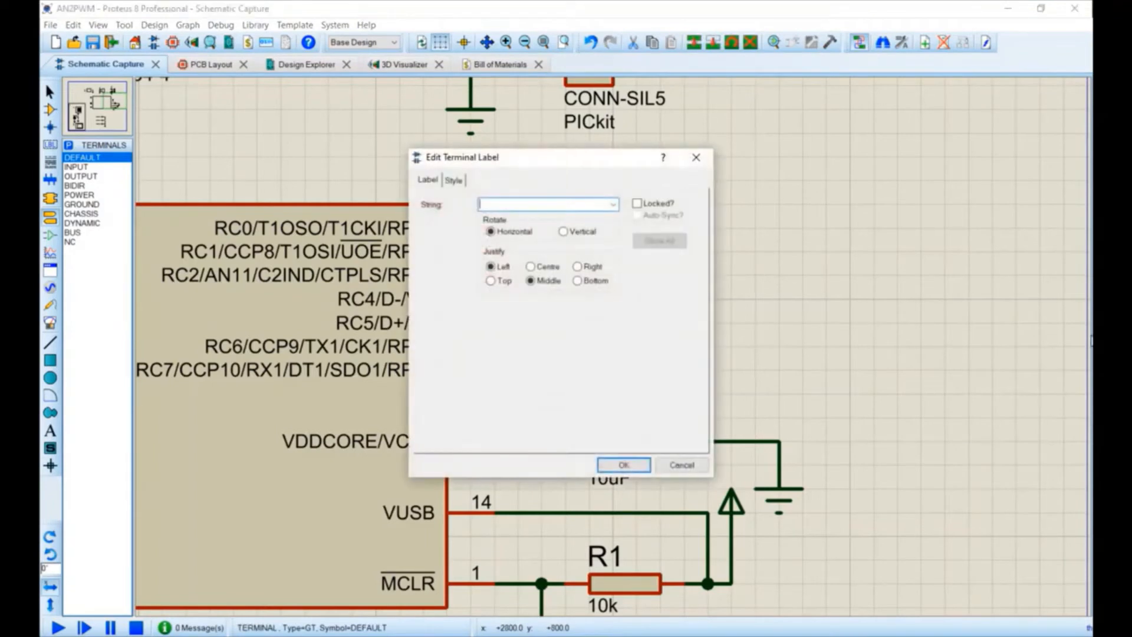
click(613, 204)
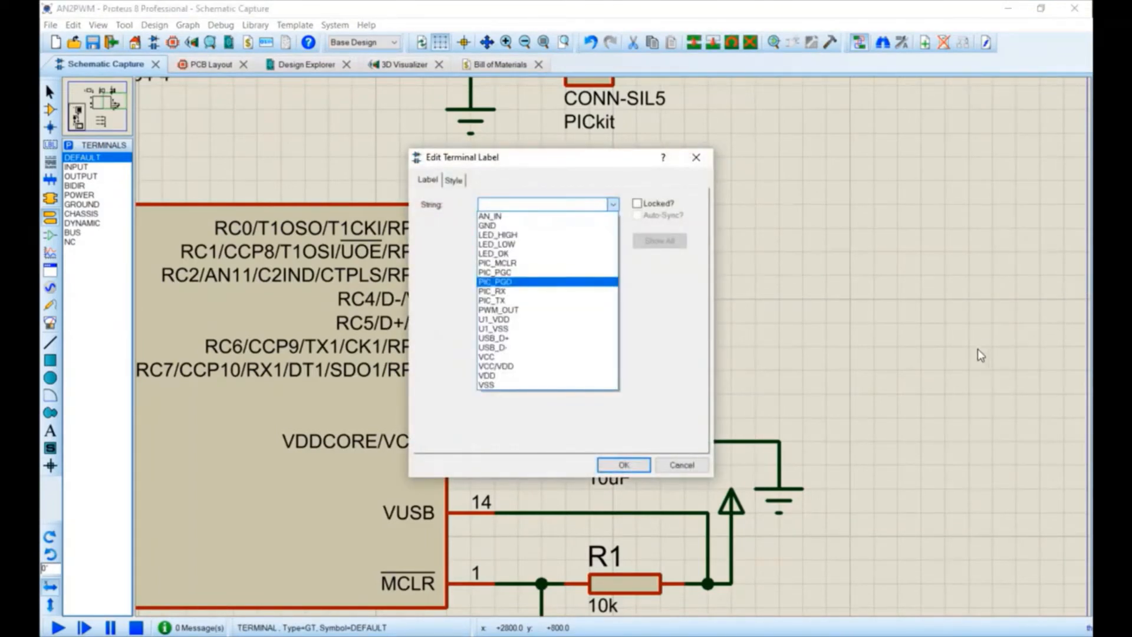
click(495, 300)
click(624, 464)
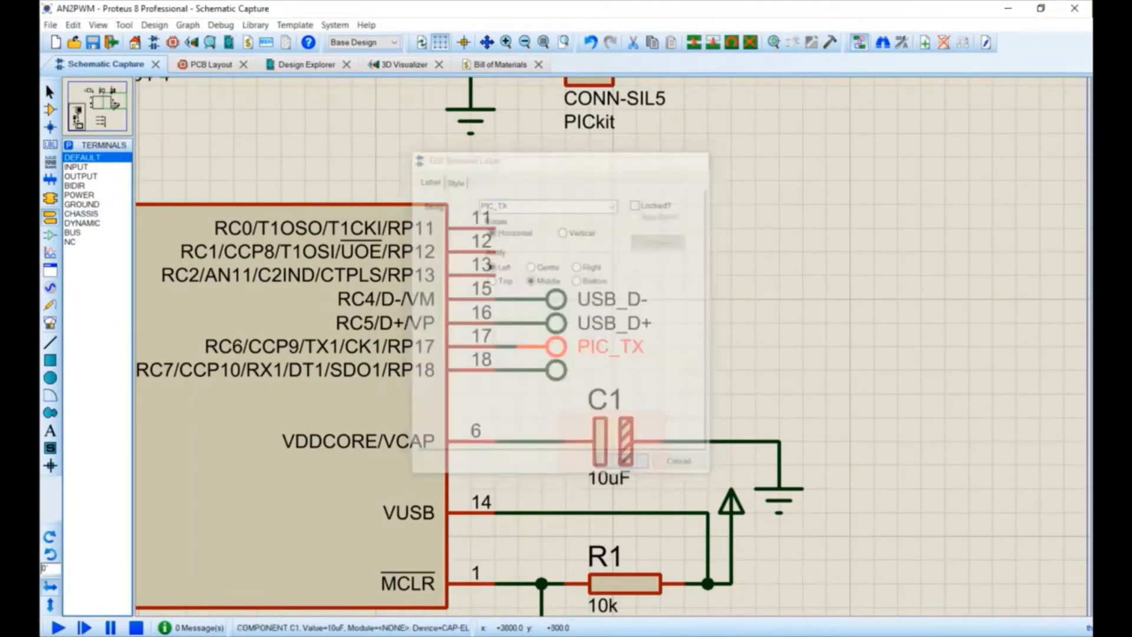
double_click(556, 366)
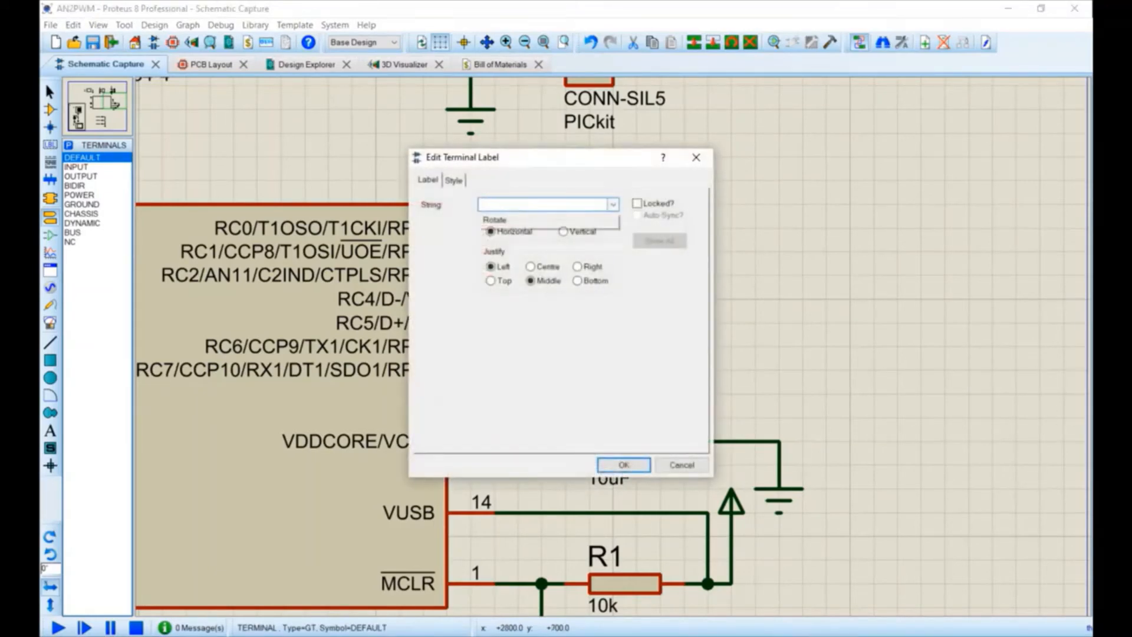
click(613, 204)
click(495, 290)
click(623, 465)
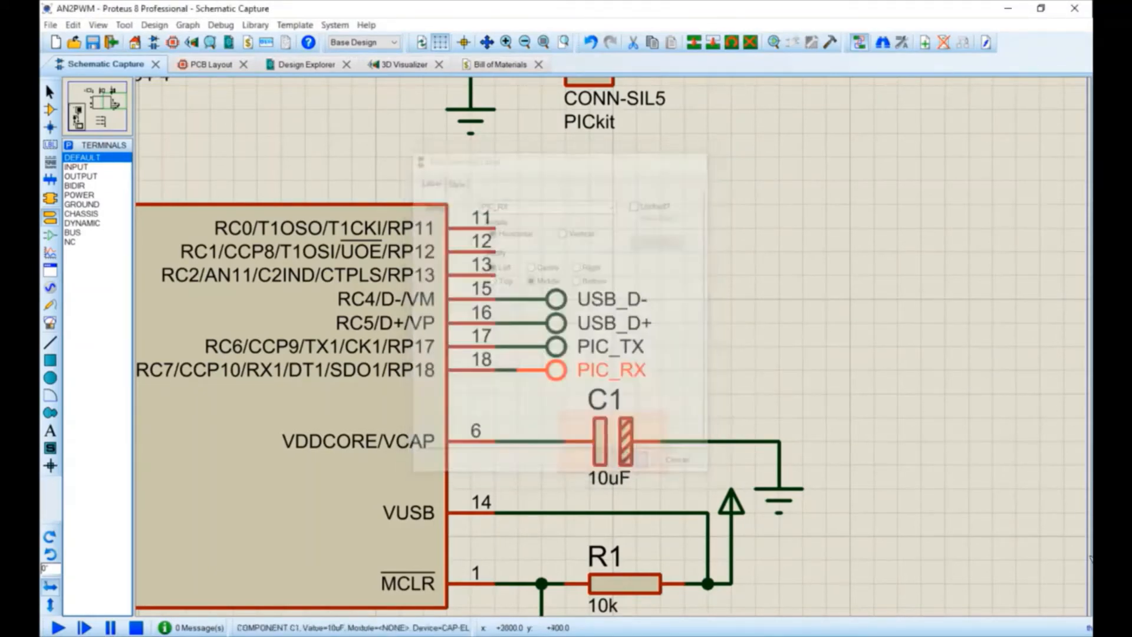
Step: Check the component properties of potentiometer RV1 in the simulation section
scroll(616, 354, down, 4)
scroll(510, 398, up, 1)
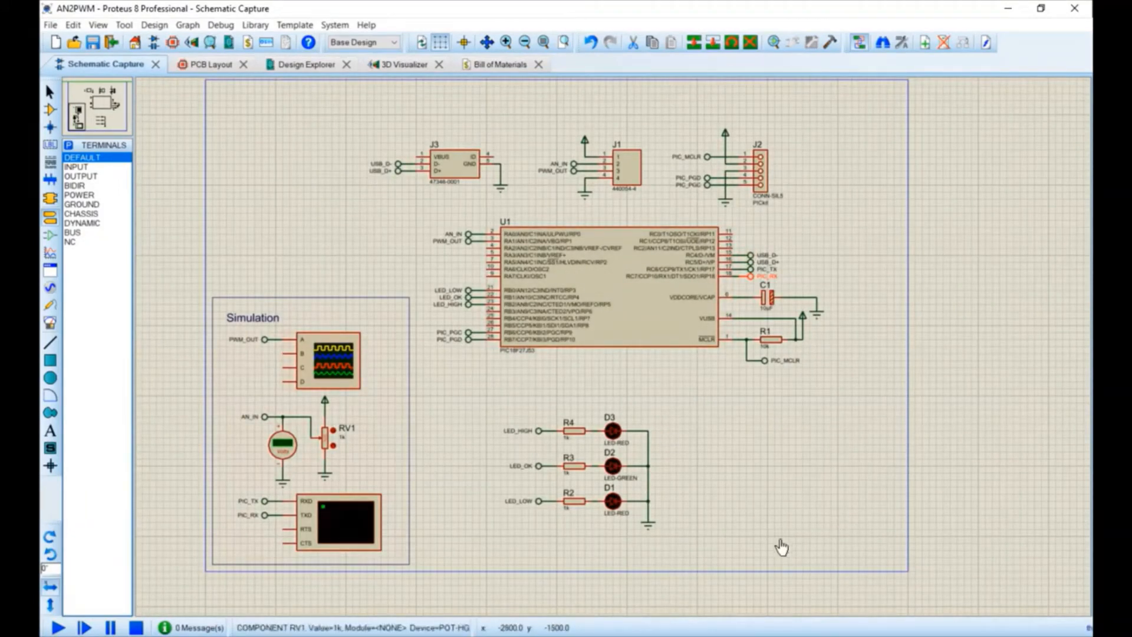
scroll(325, 437, up, 3)
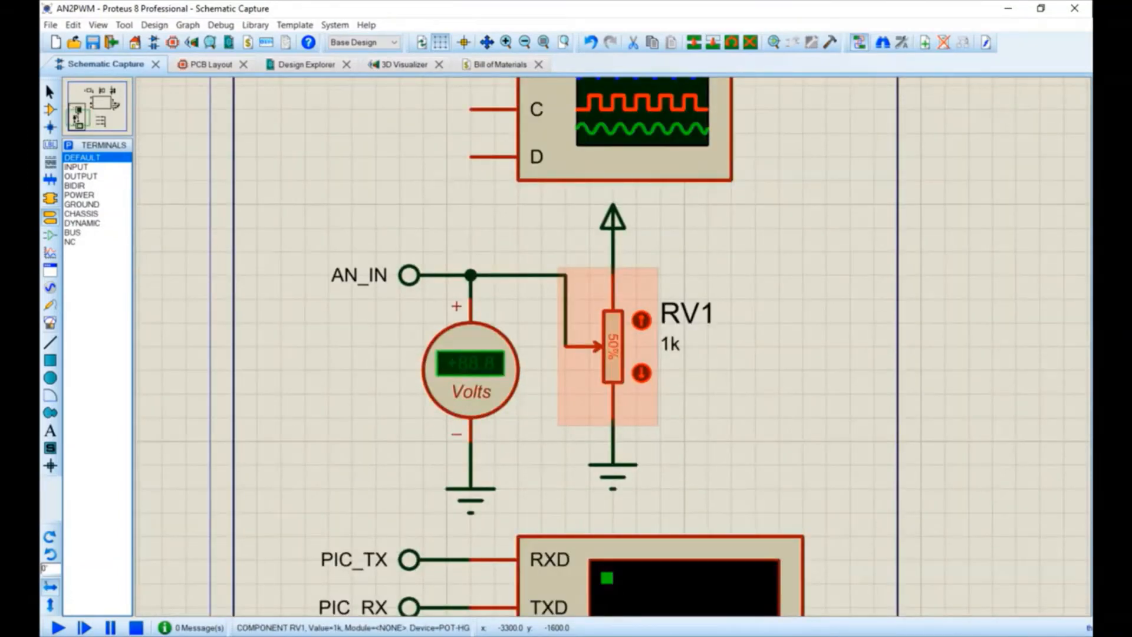
right_click(624, 330)
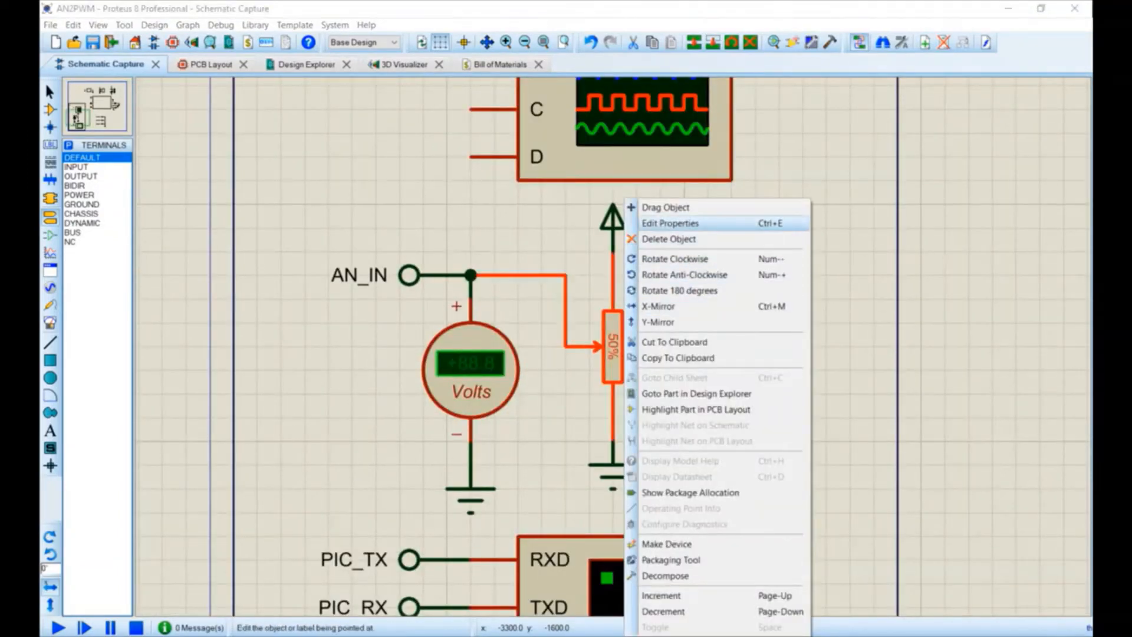
click(670, 223)
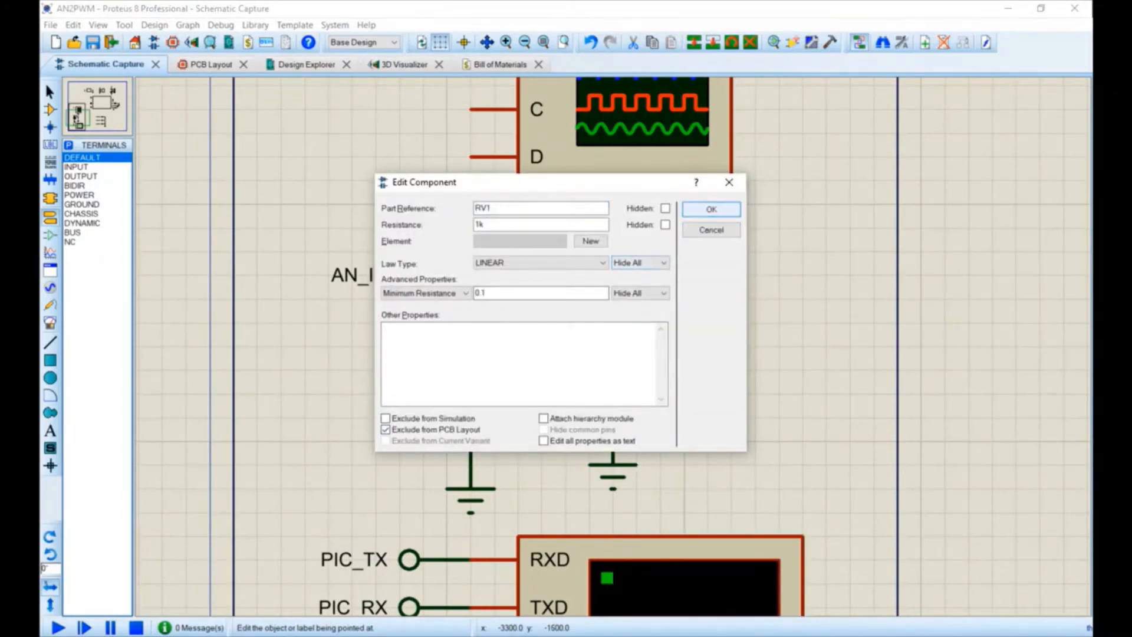
click(711, 210)
Step: Exclude connectors J3 and J1 from simulation
scroll(1002, 482, down, 3)
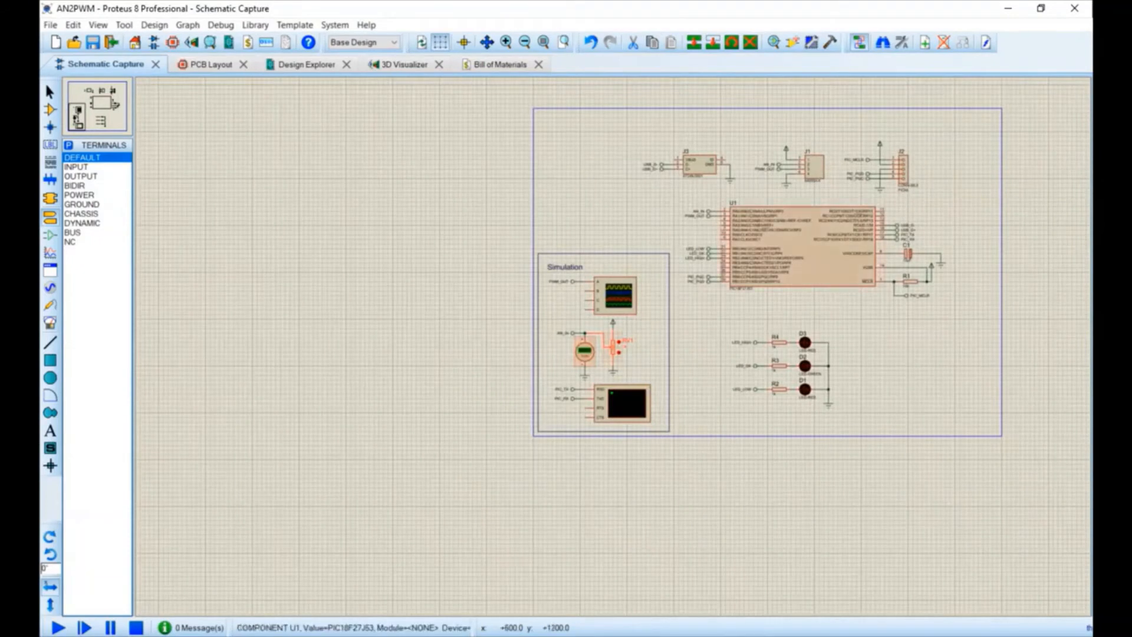
scroll(577, 184, up, 3)
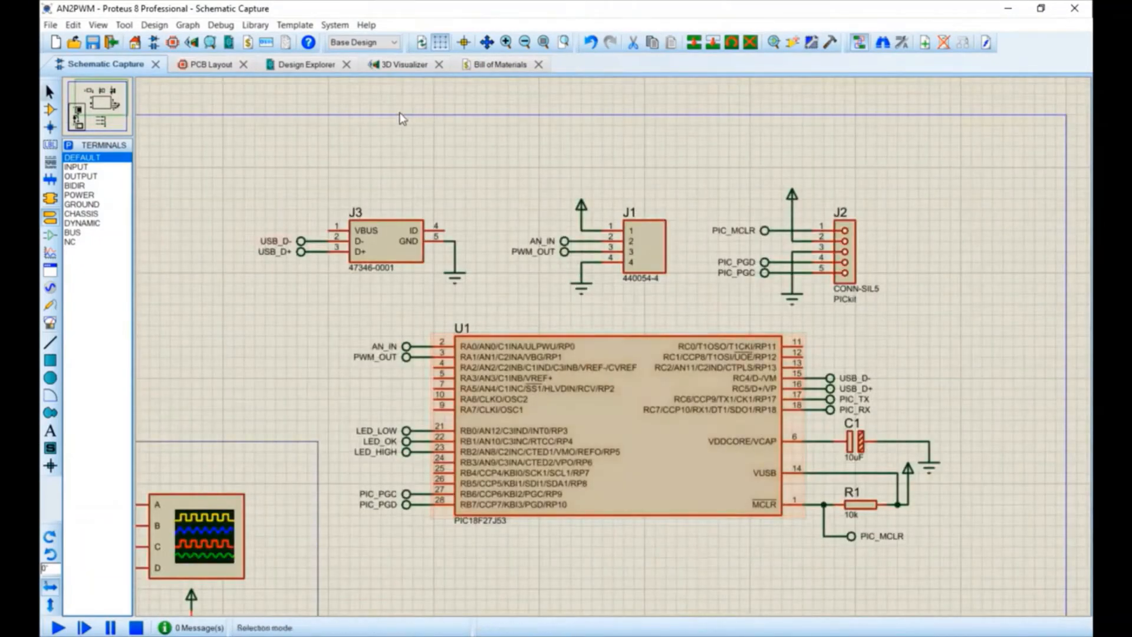
double_click(401, 240)
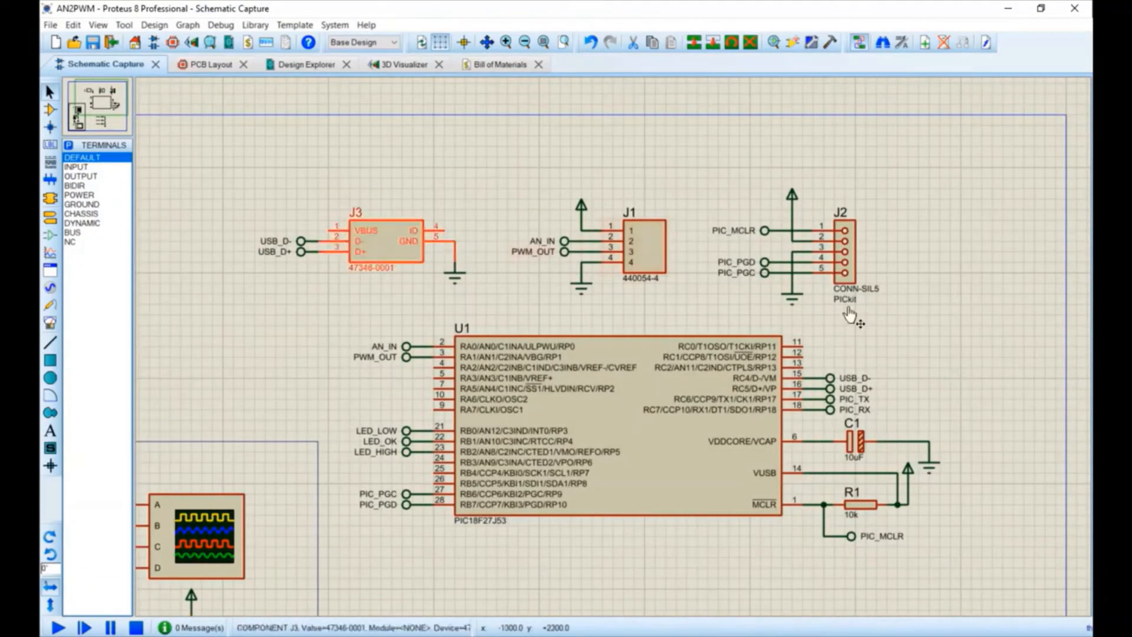
click(385, 411)
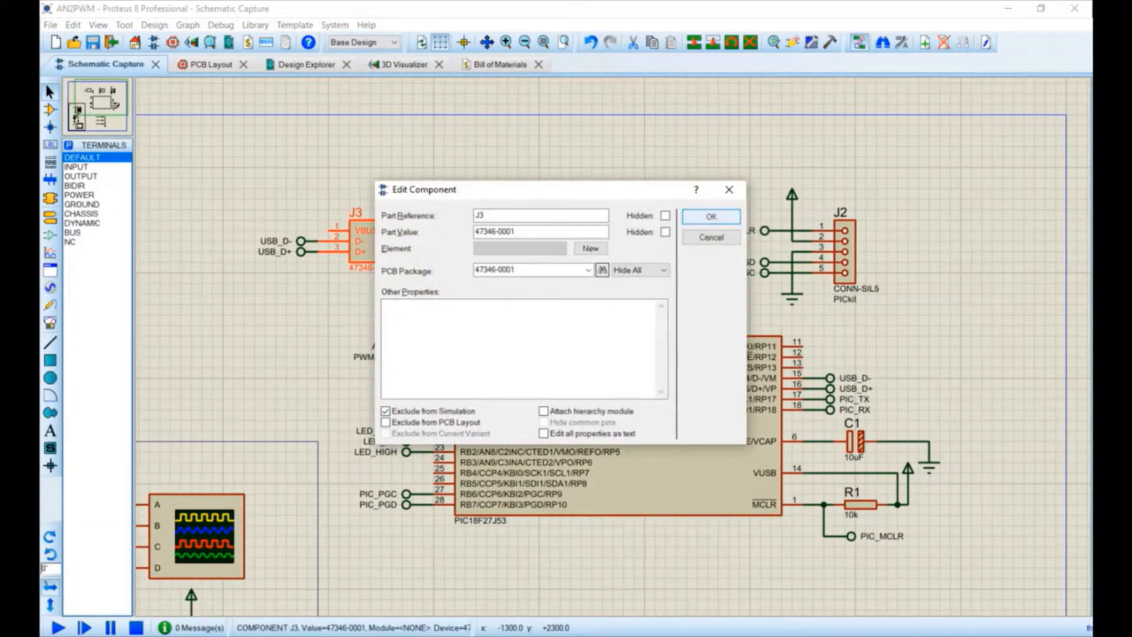
click(712, 216)
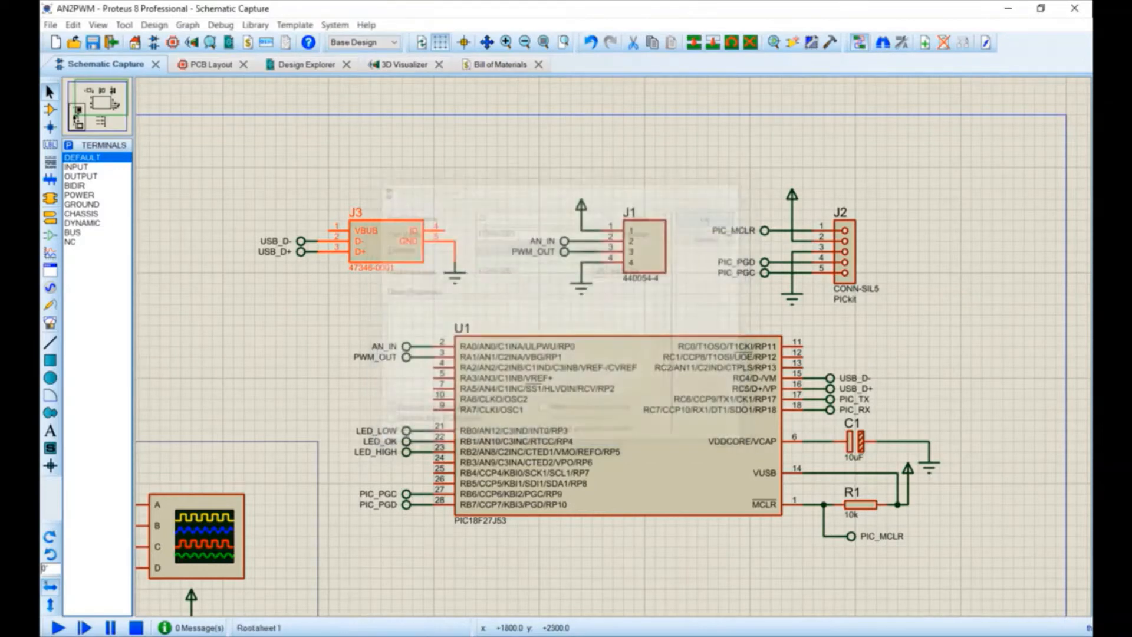
double_click(643, 235)
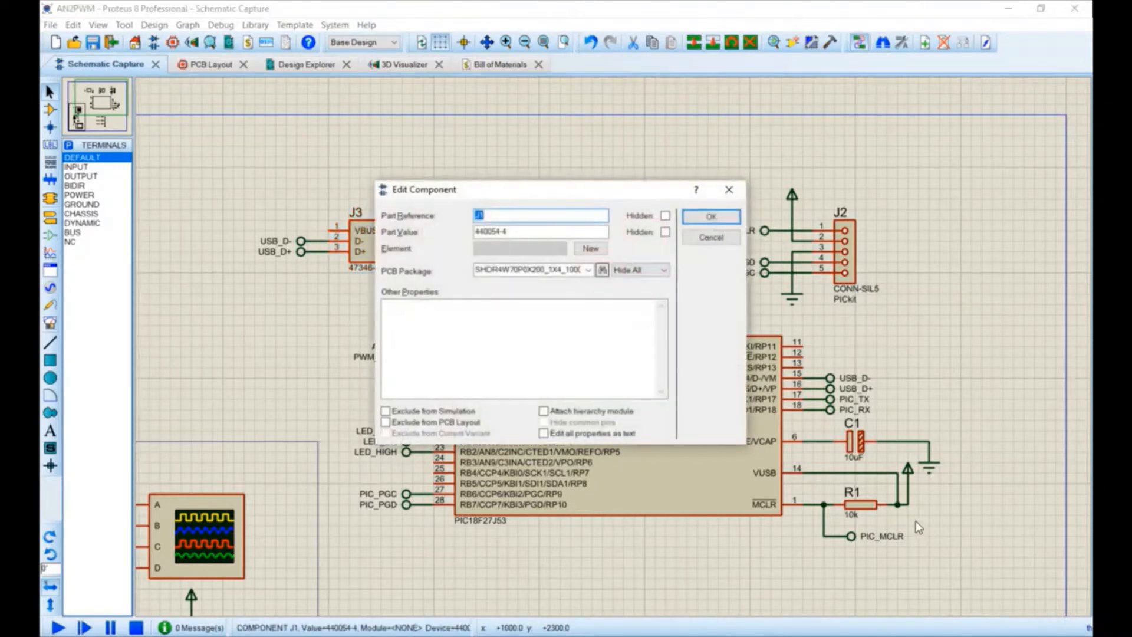
click(386, 411)
click(711, 216)
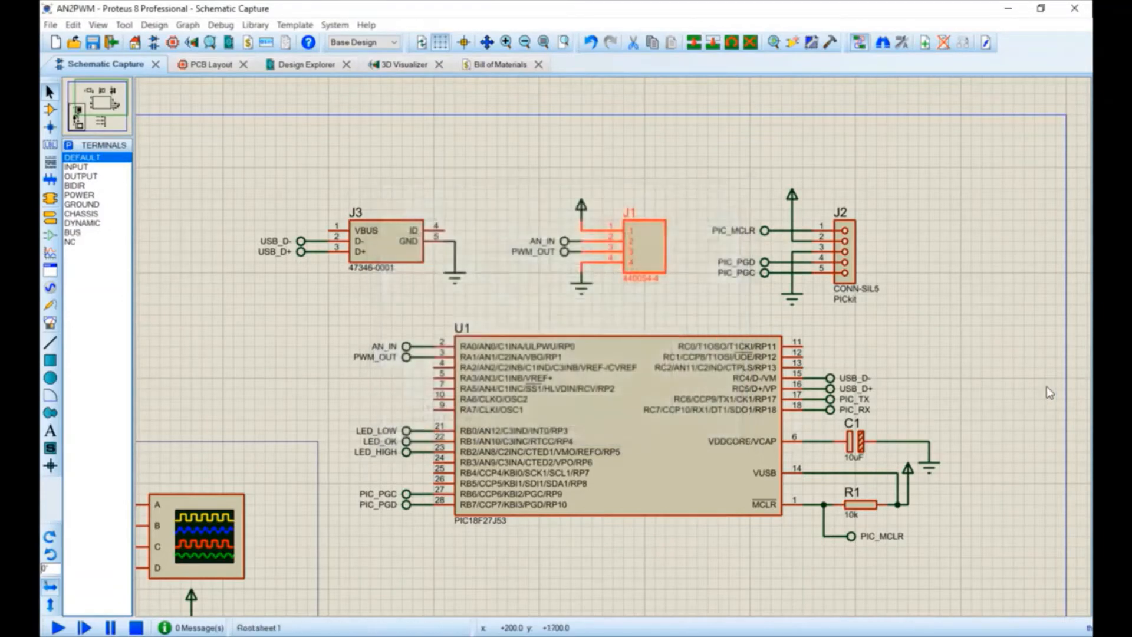
Step: Exclude the PICkit connector J2 from simulation and recheck the properties of connector J1
scroll(1061, 404, down, 2)
scroll(915, 538, down, 1)
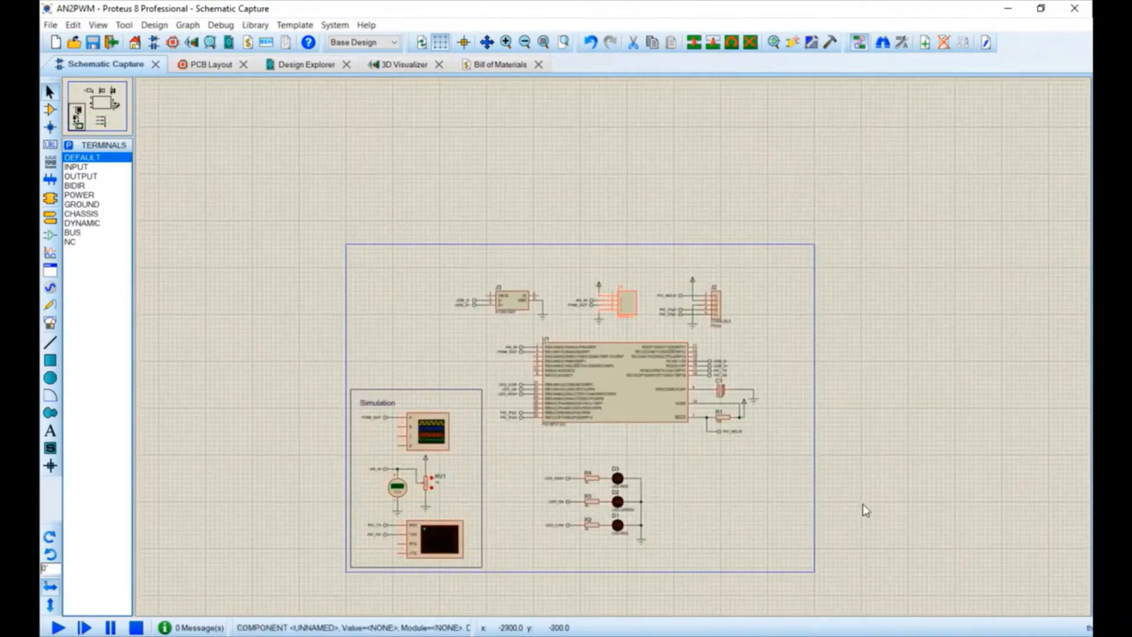
scroll(740, 181, up, 1)
scroll(587, 375, up, 2)
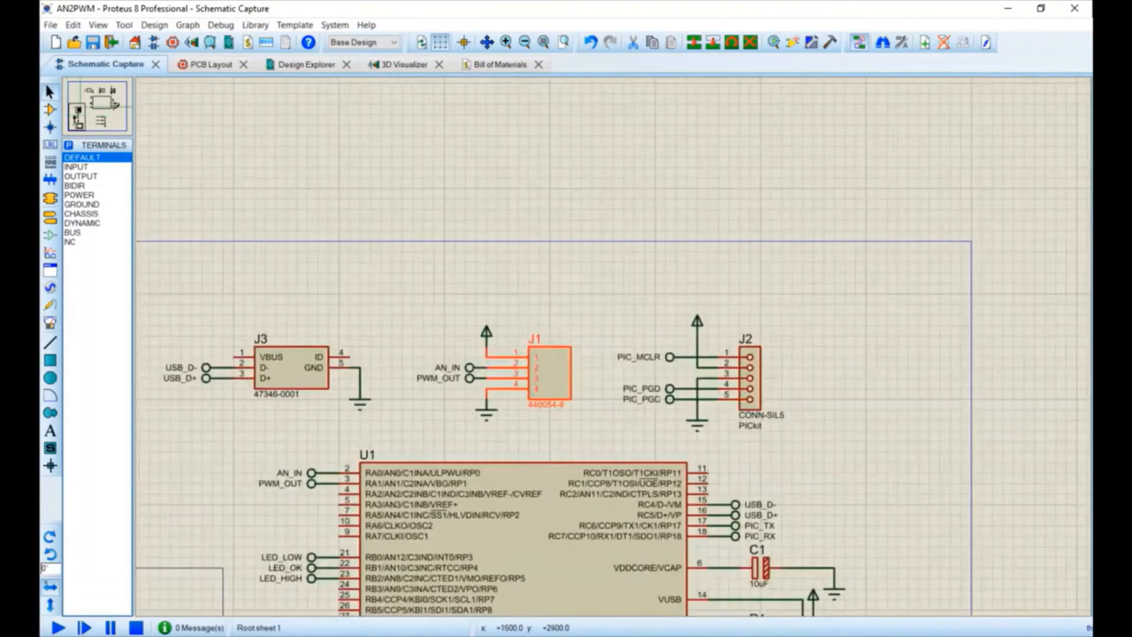
double_click(850, 362)
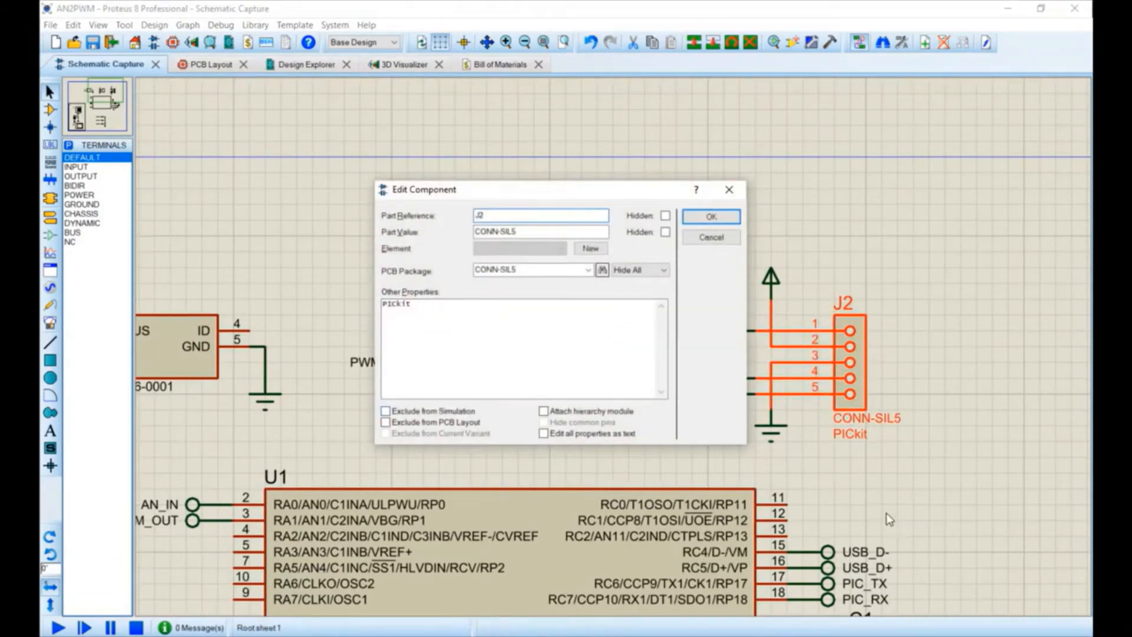
key(Return)
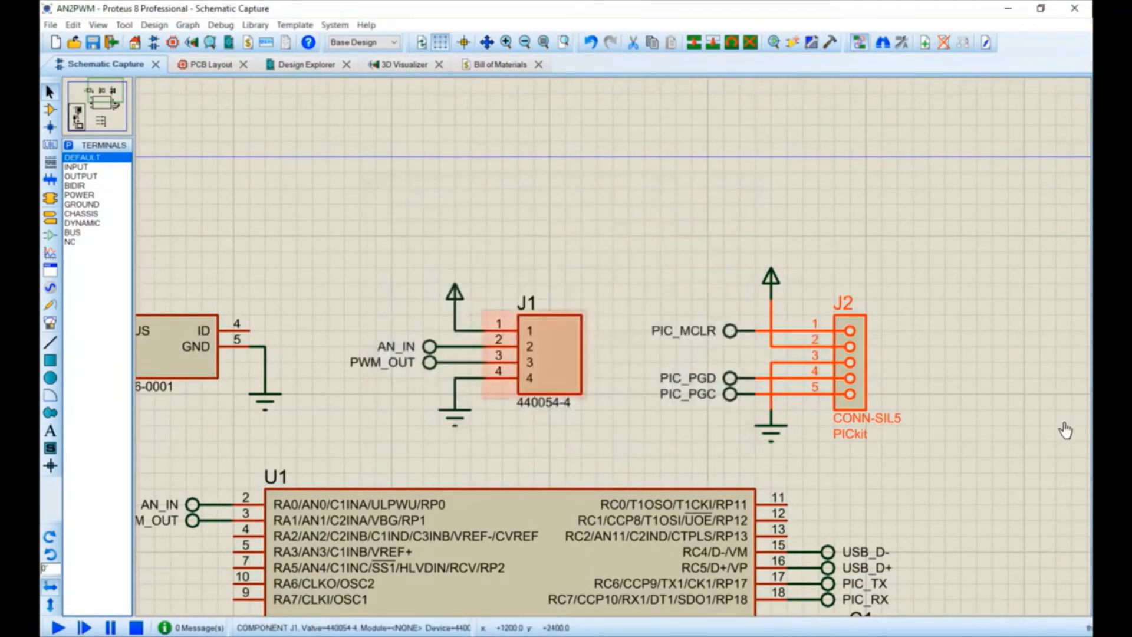
double_click(577, 333)
click(696, 220)
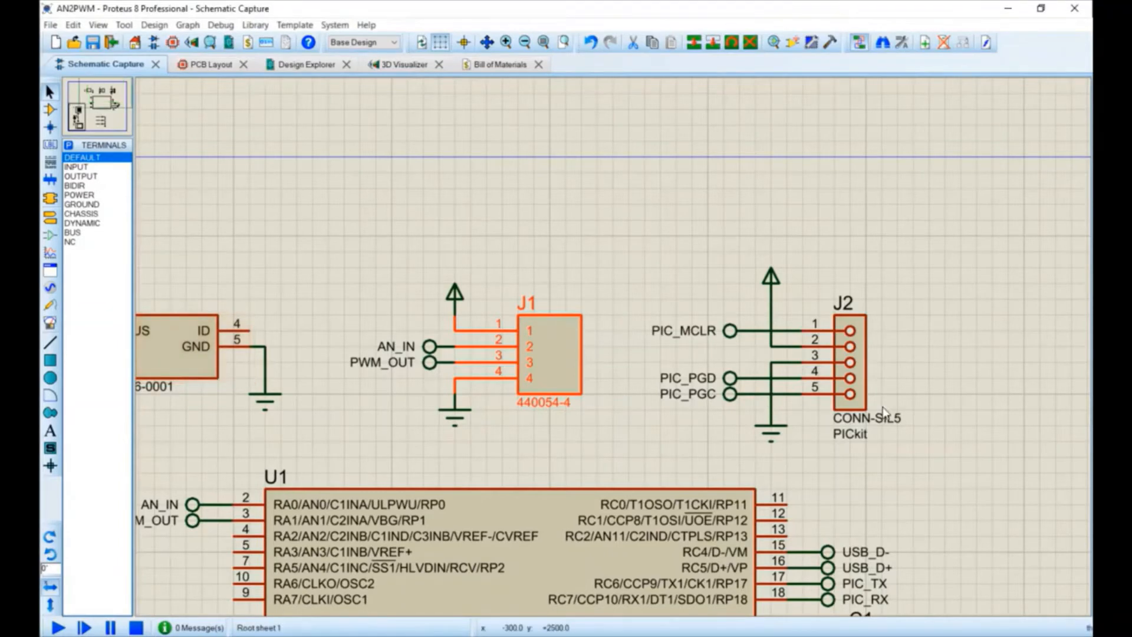
Step: Browse for a program file for U1 in the AN2PWM project's Firmware\XC8\dist\default\production folder
scroll(958, 416, down, 2)
scroll(558, 467, up, 2)
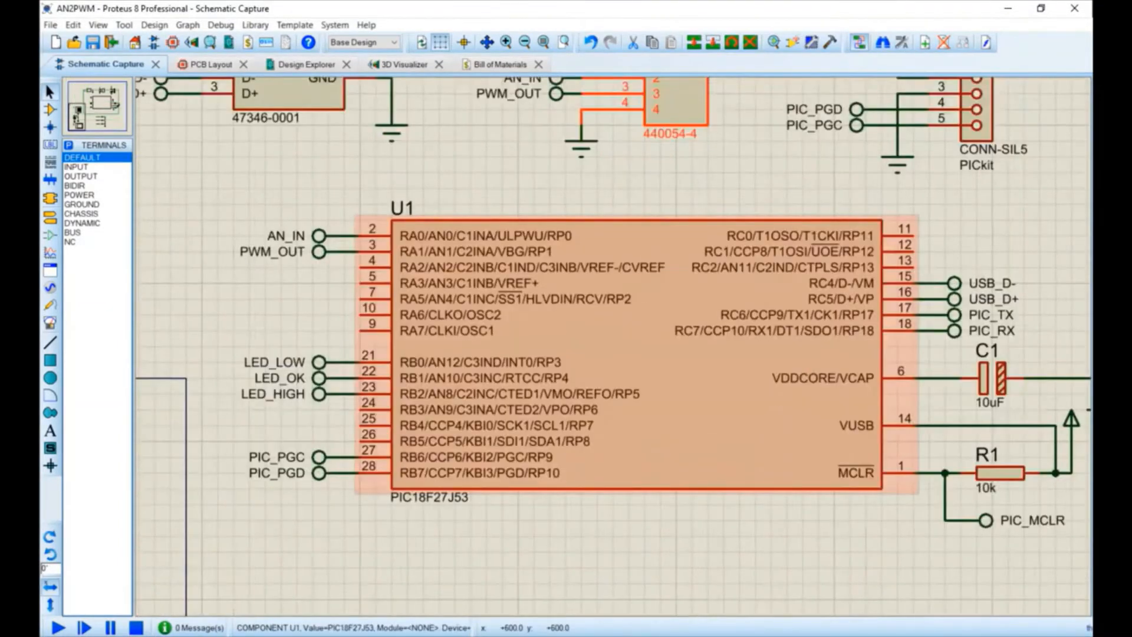
double_click(613, 346)
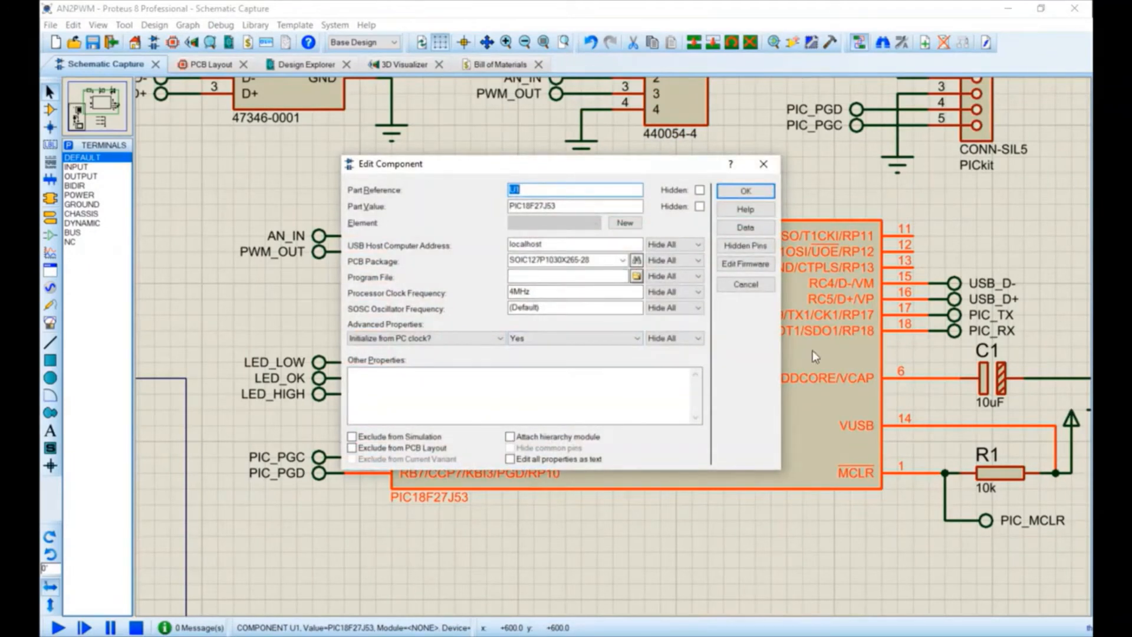
click(565, 276)
click(636, 276)
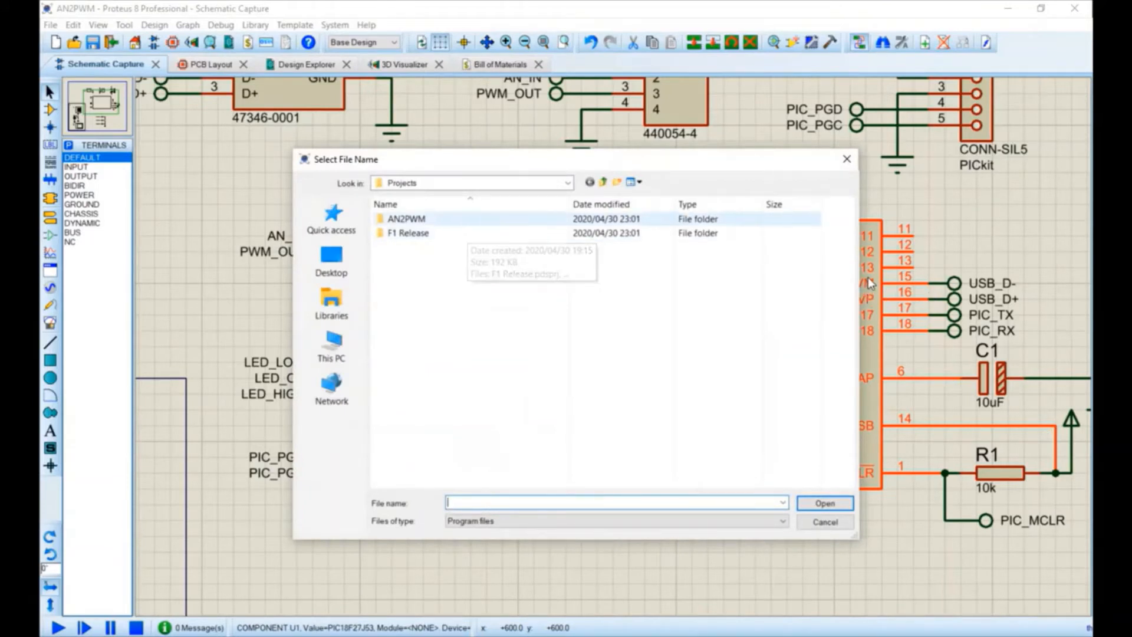
click(415, 219)
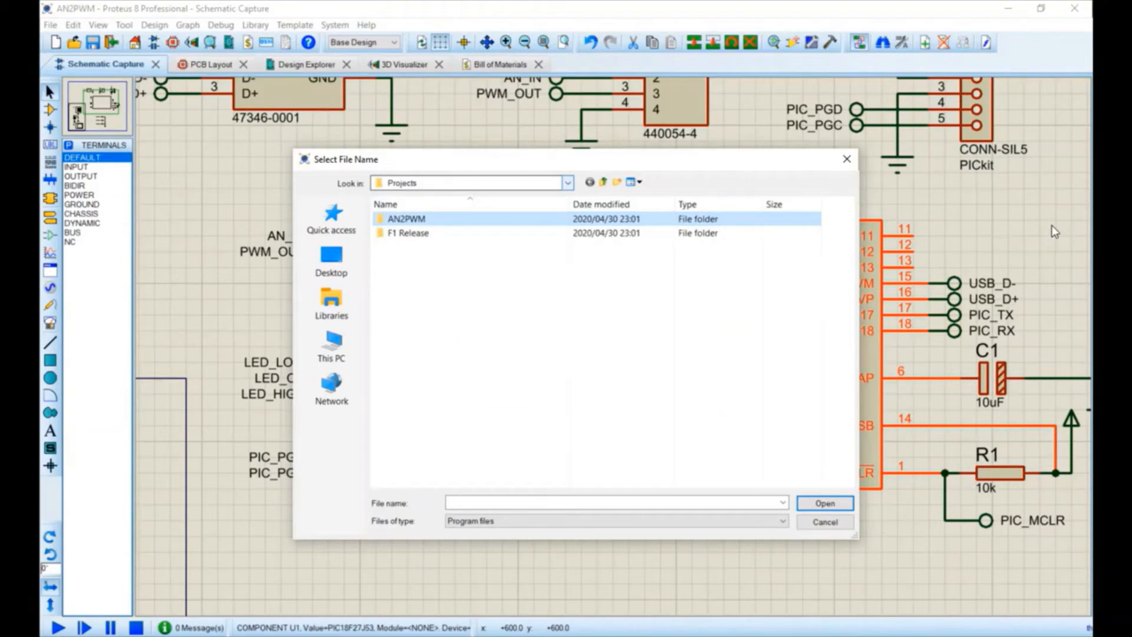
double_click(415, 219)
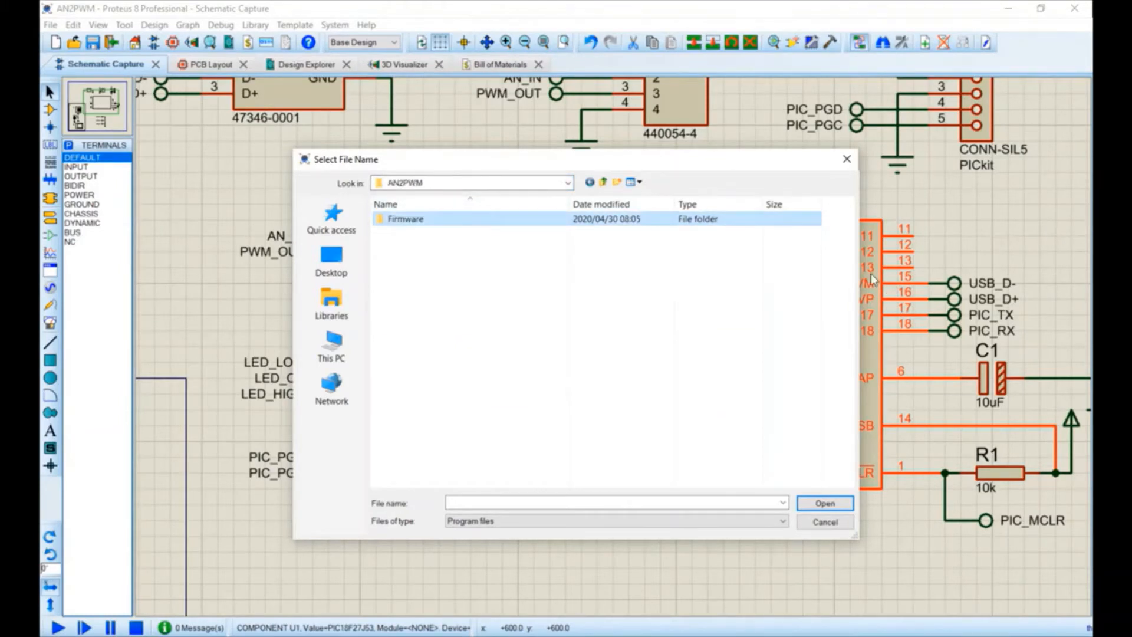
double_click(413, 219)
double_click(401, 233)
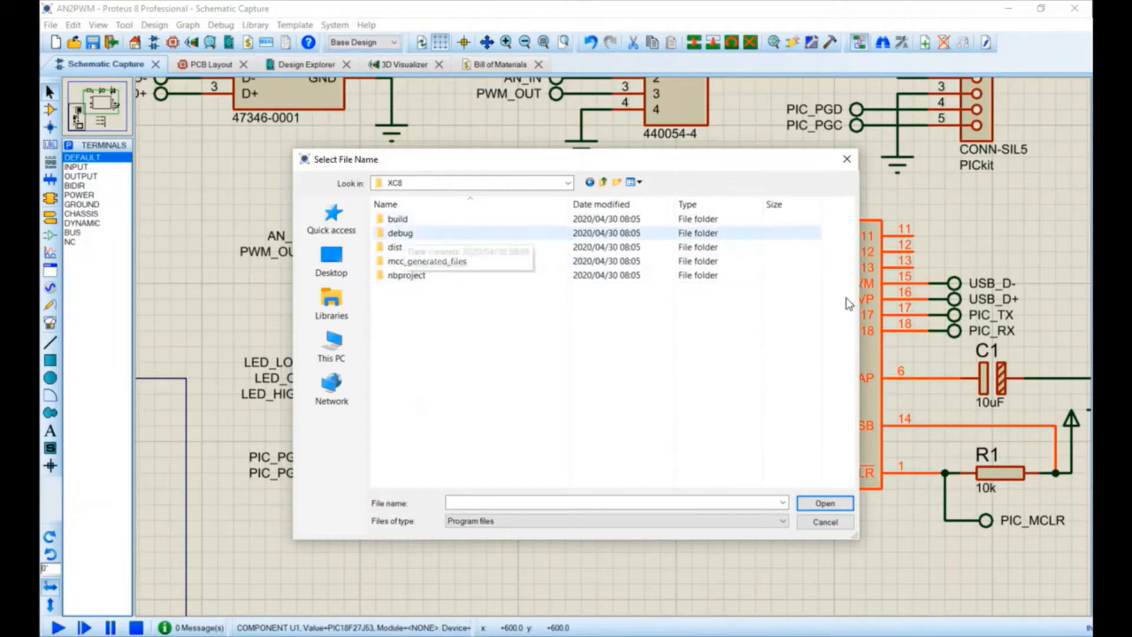
double_click(395, 247)
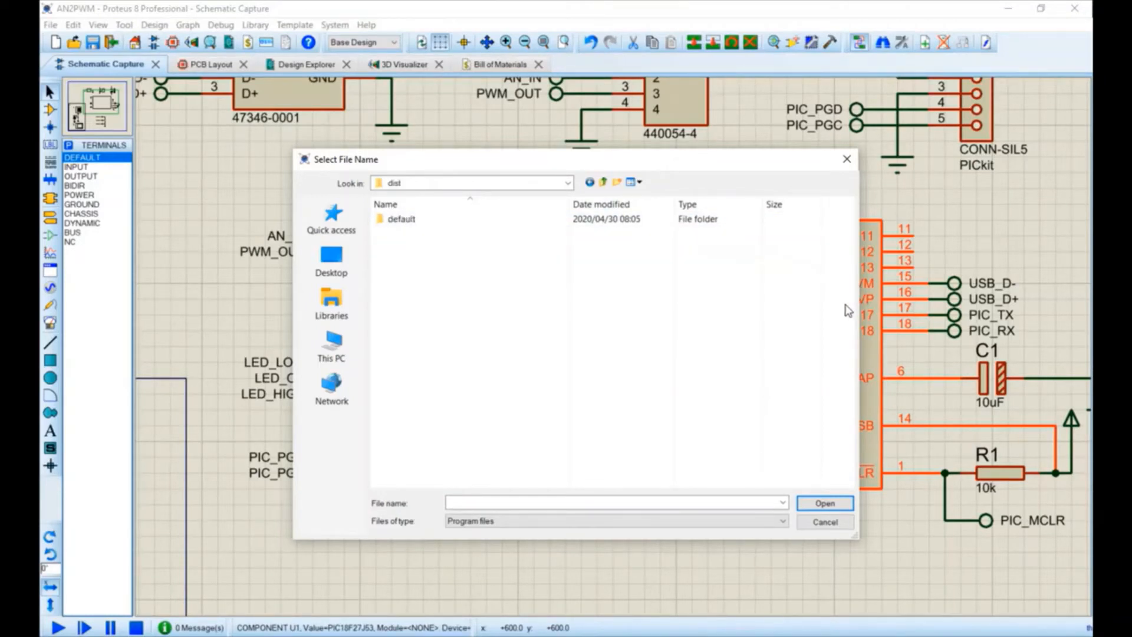
double_click(407, 219)
key(Return)
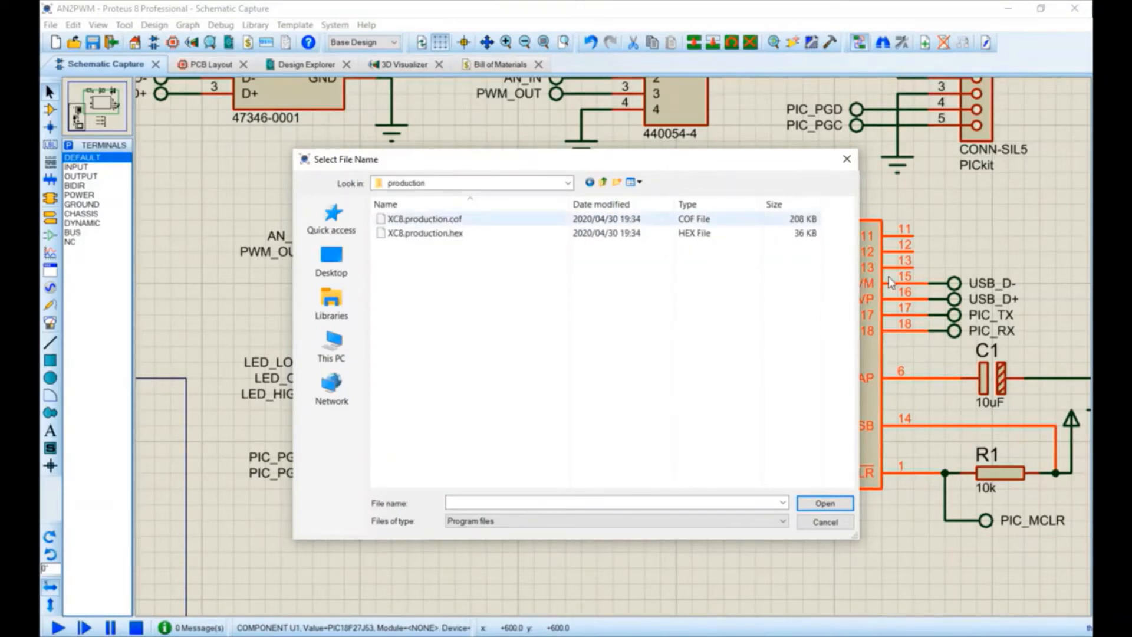
Step: Choose XC8.production.cof as the program file of U1
key(Down)
key(Down)
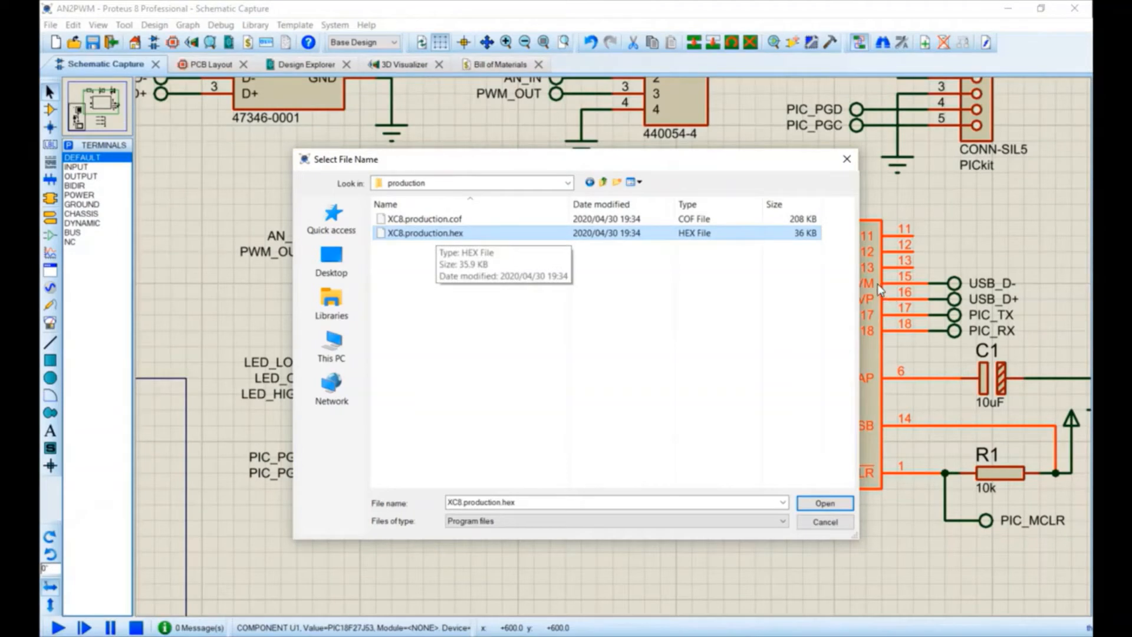
key(Up)
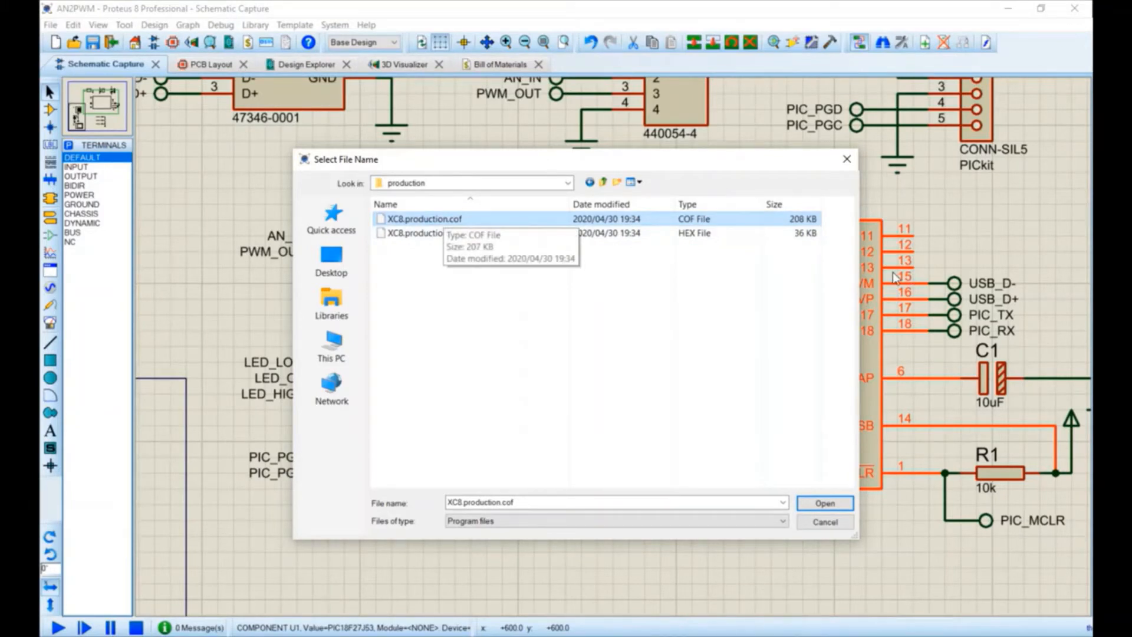
key(Down)
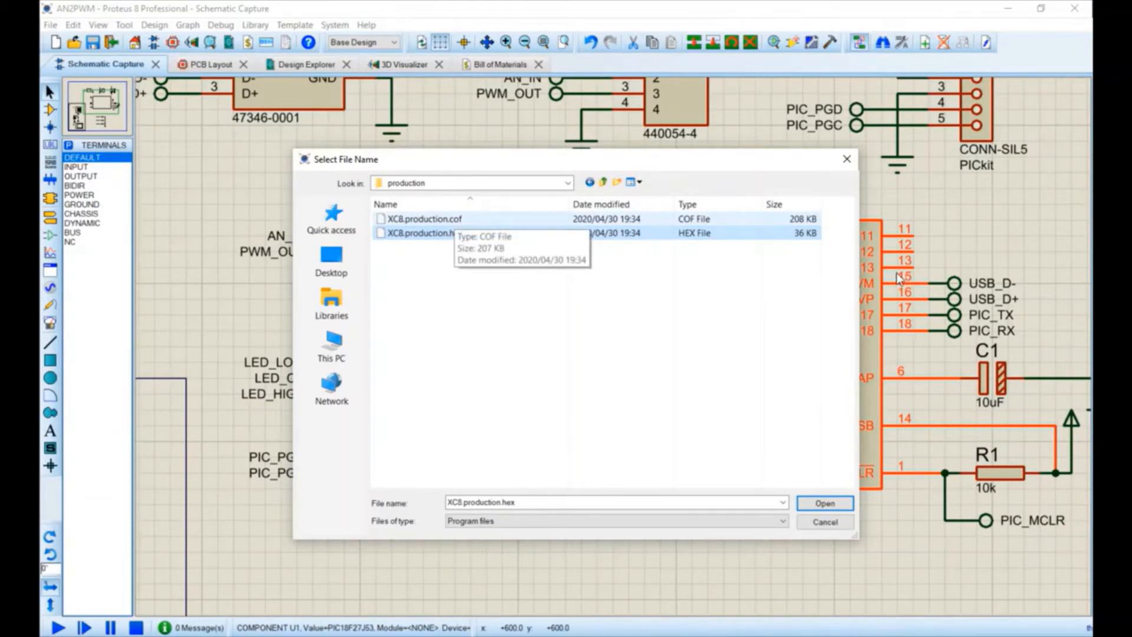
click(454, 220)
key(Return)
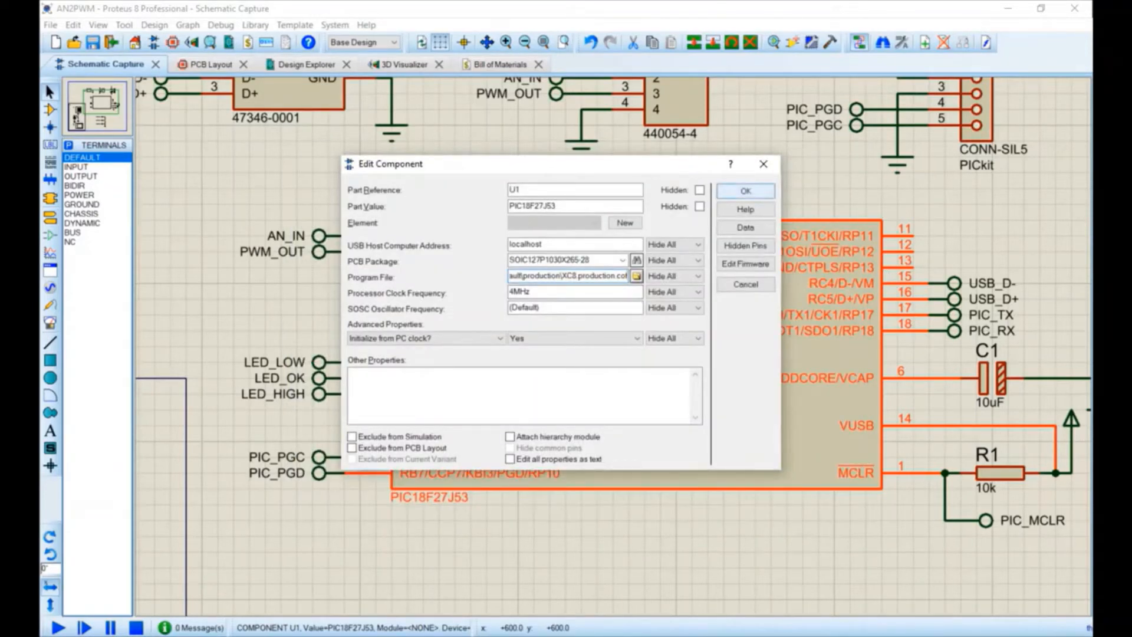
Step: Set U1's processor clock frequency to 48MHz and its USB host computer address to 0.0.0.0, and apply the properties
click(510, 291)
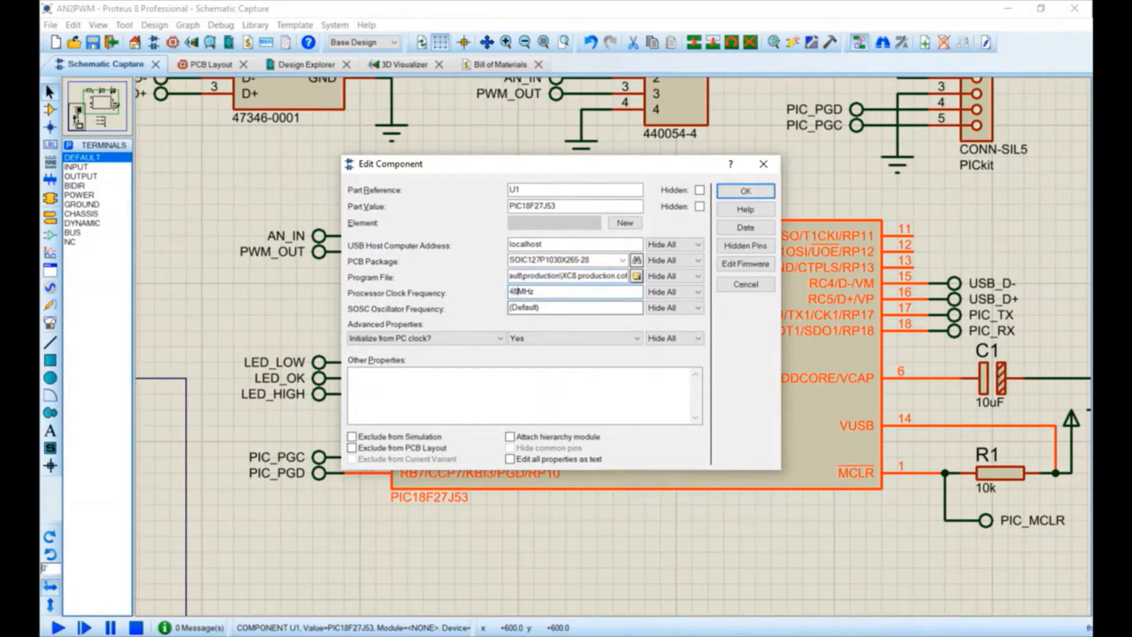
drag(544, 245, 525, 244)
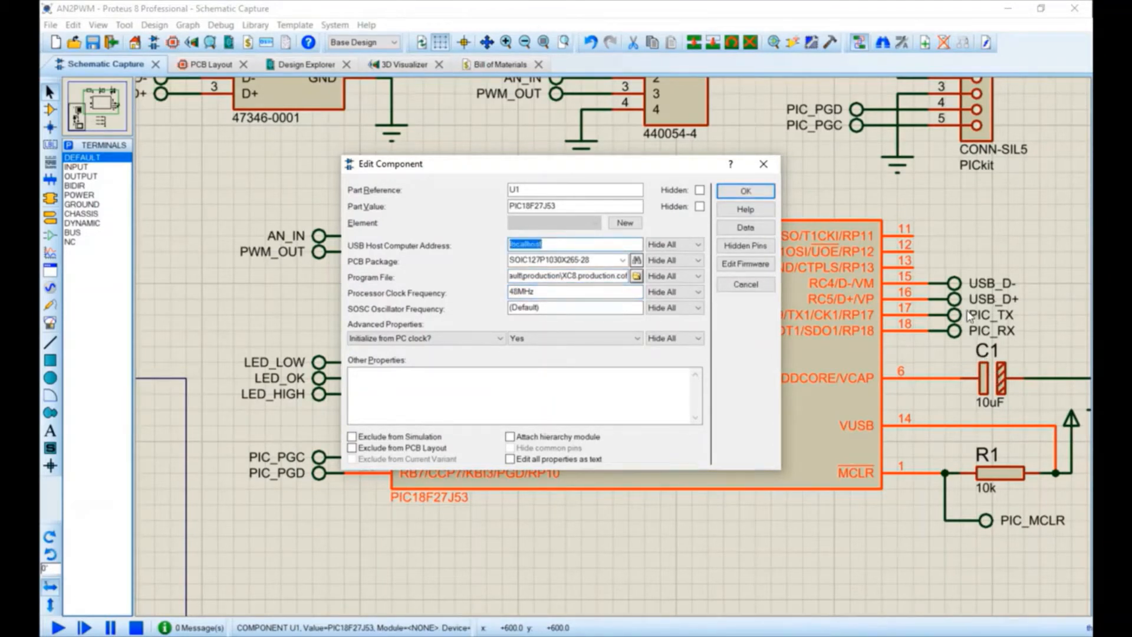
text(0.0.0)
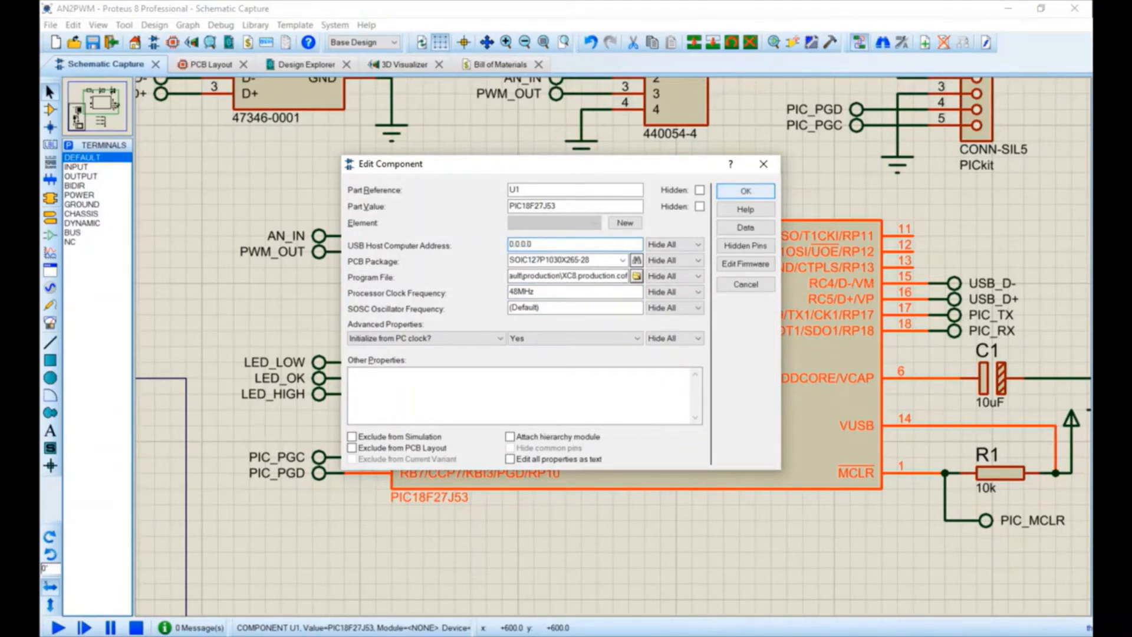
key(Return)
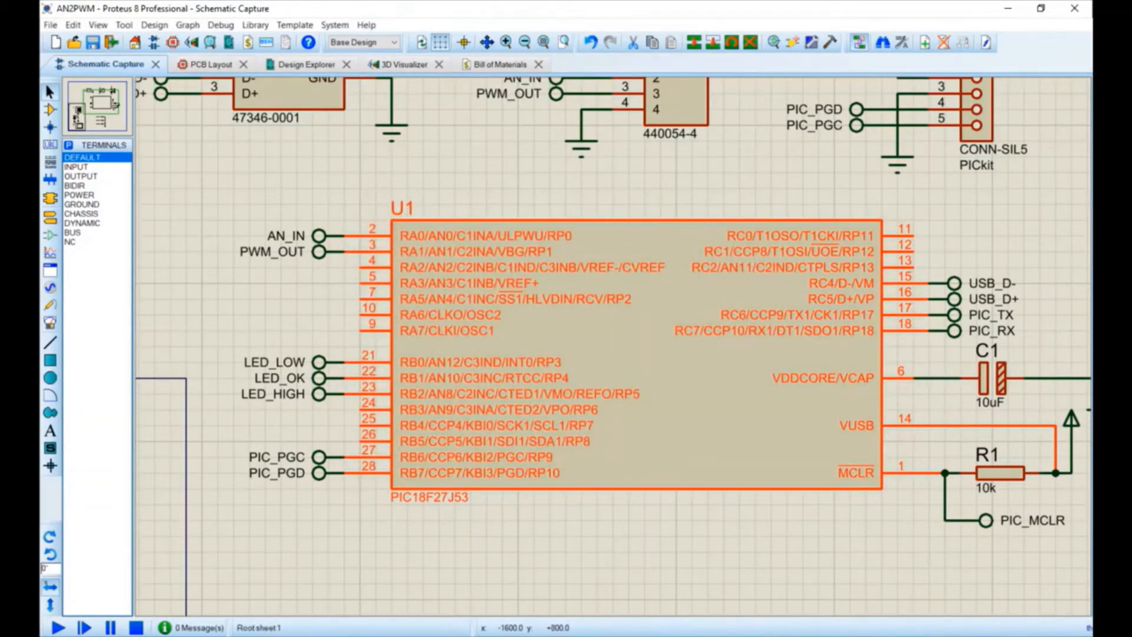
Step: Switch to MPLAB X IDE, enlarge the code editor area, and review the includes and PWM/ADC defines in main.c
key(alt+Tab)
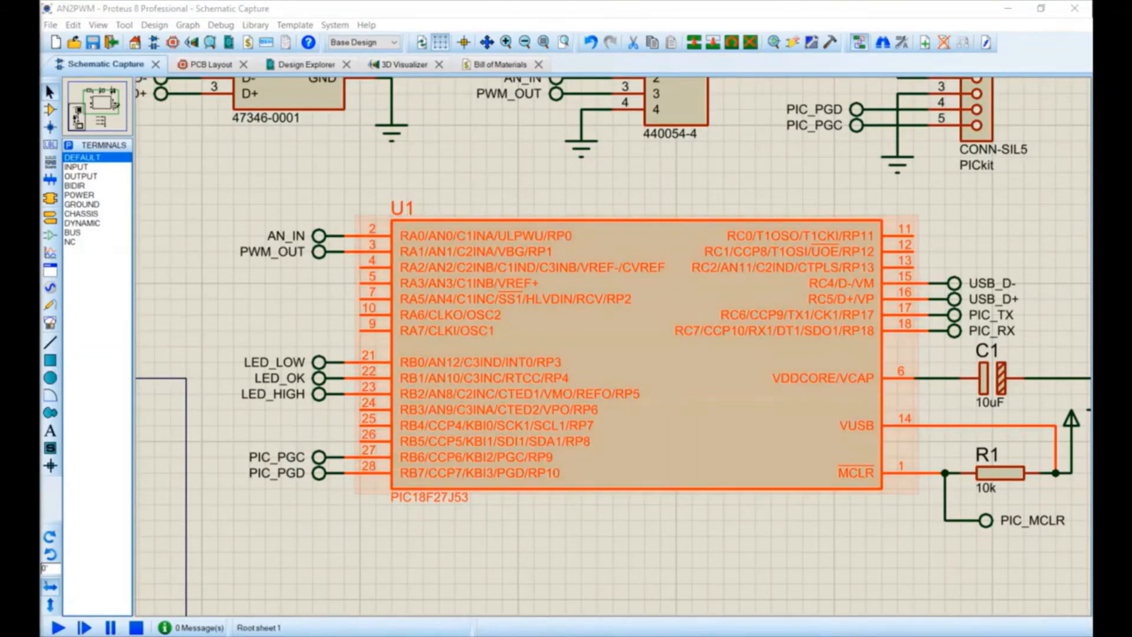
click(404, 636)
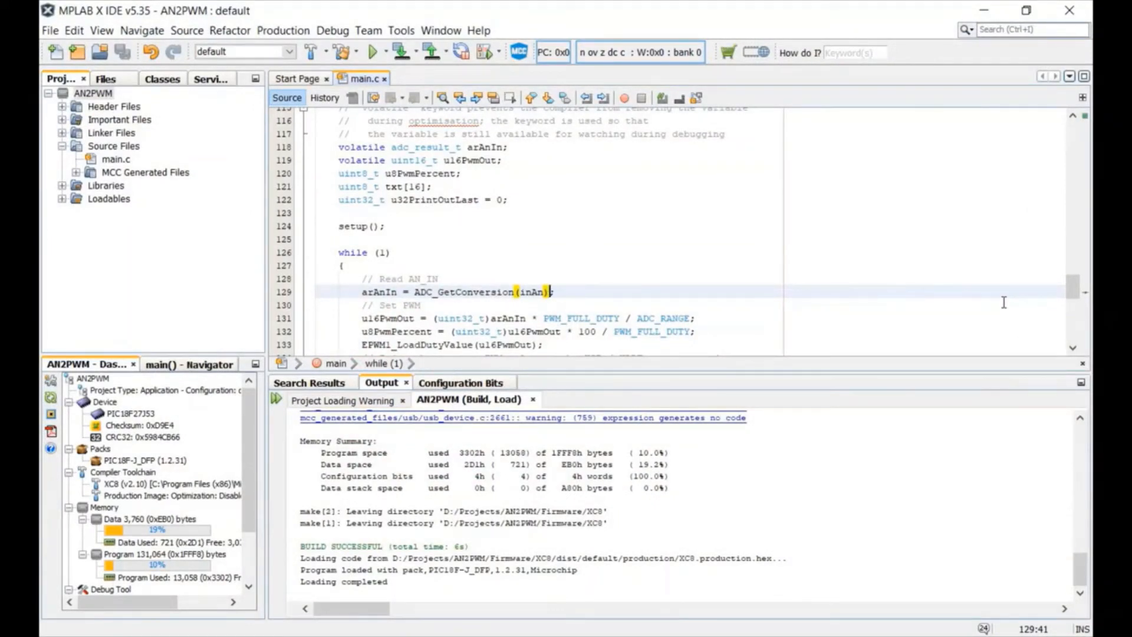
scroll(971, 315, up, 8)
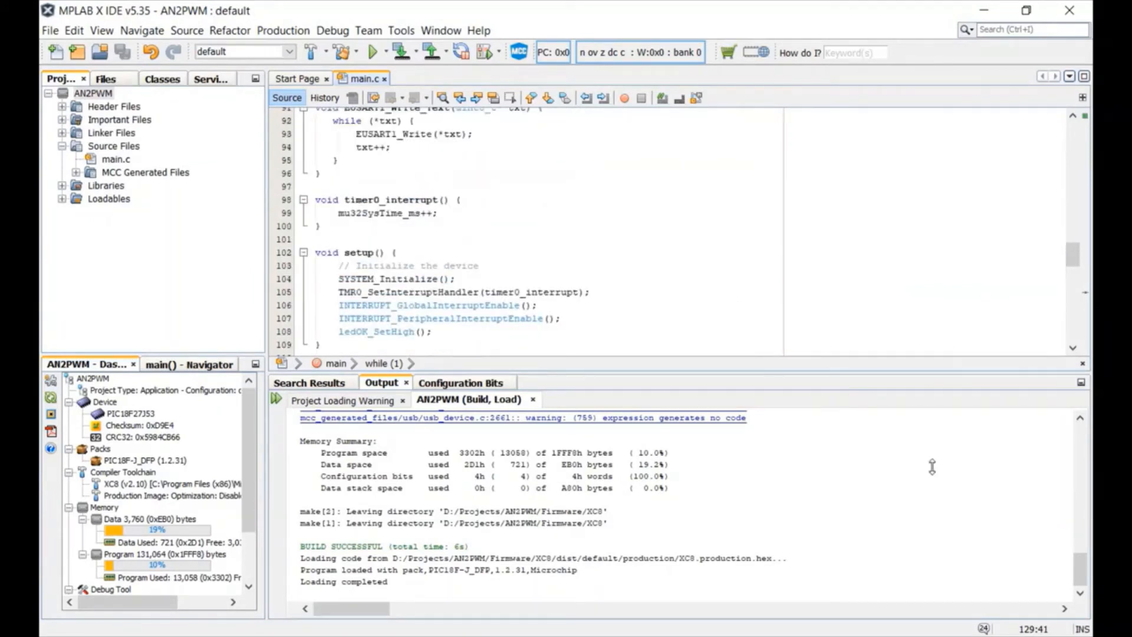
drag(932, 466, 926, 584)
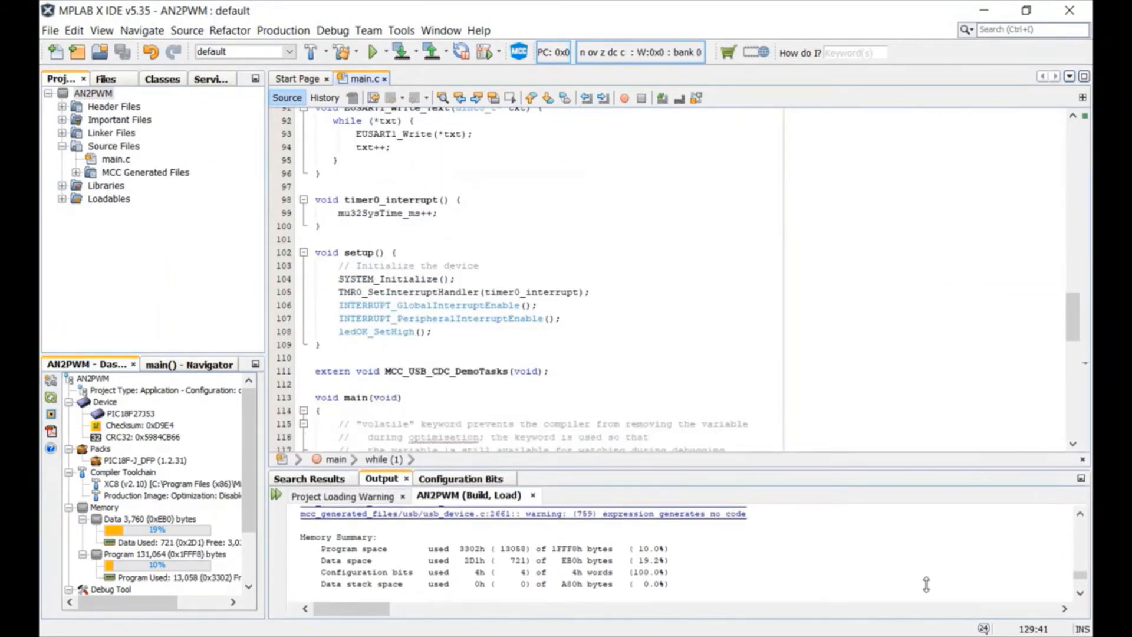
scroll(672, 280, up, 20)
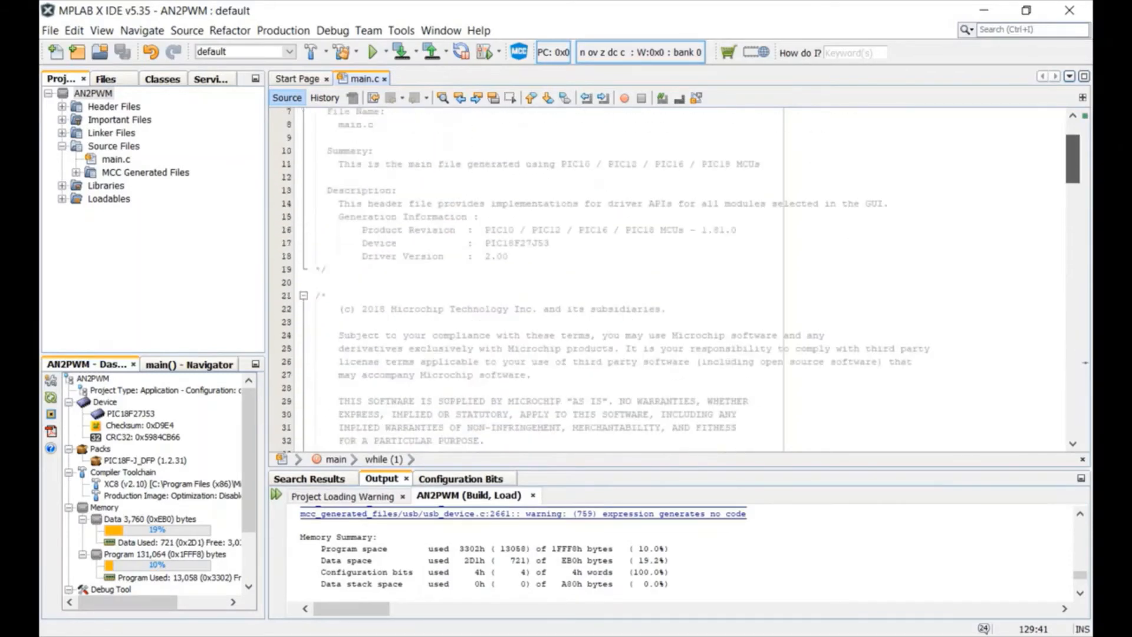
scroll(672, 280, down, 11)
scroll(672, 280, down, 5)
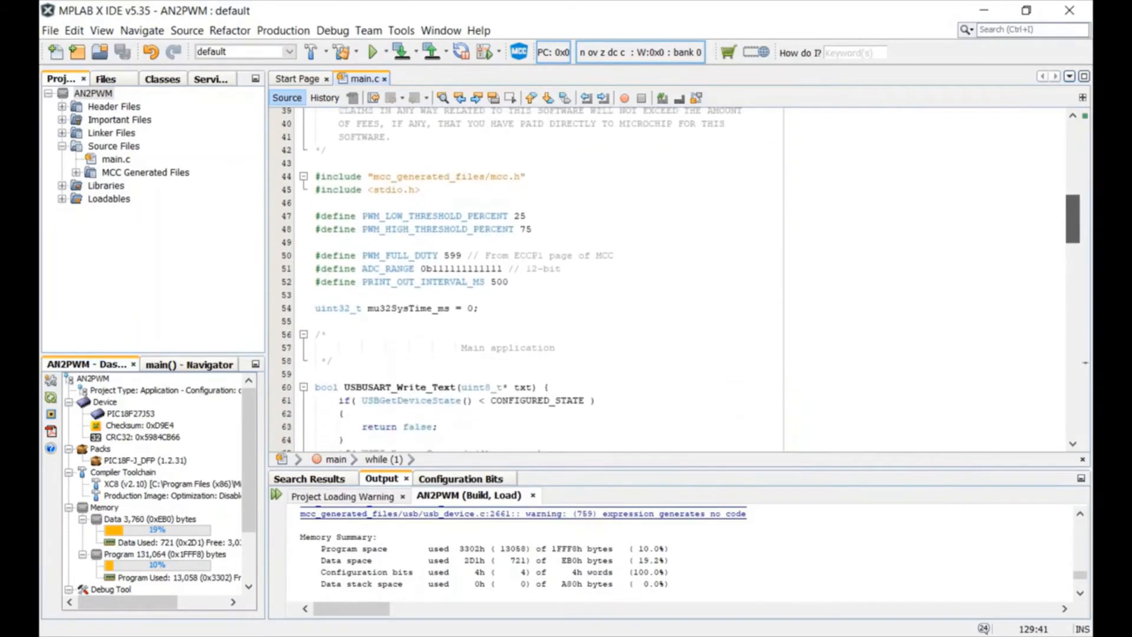
scroll(672, 280, down, 1)
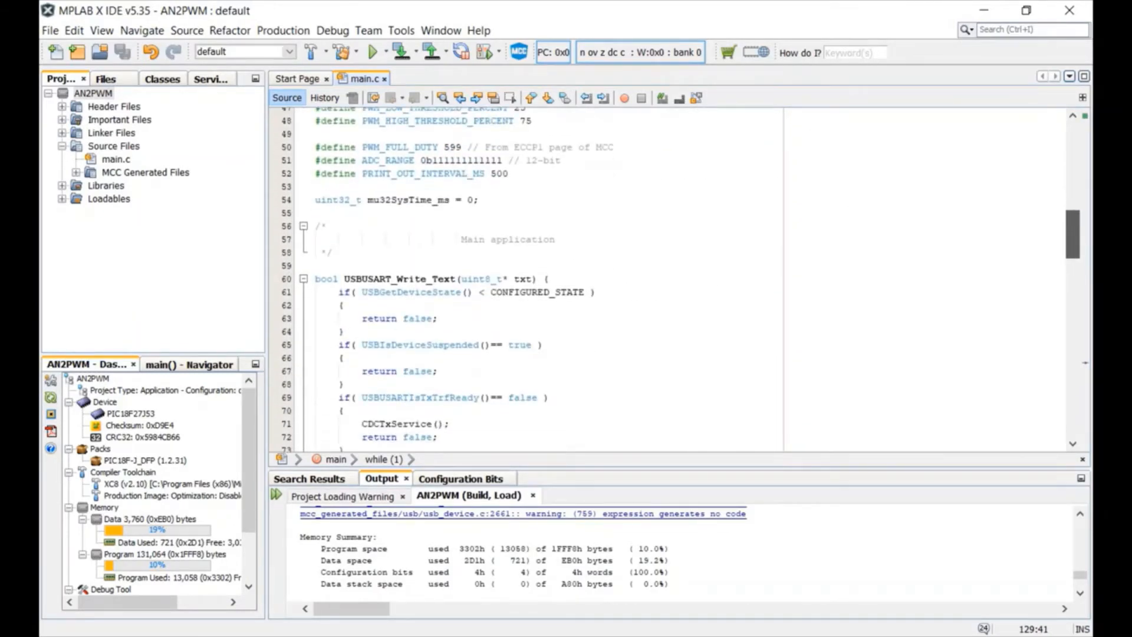
Step: Read main.c from the USBUSART_Write_Text function through the main loop's ADC, PWM, print-out and LED code
scroll(672, 280, down, 3)
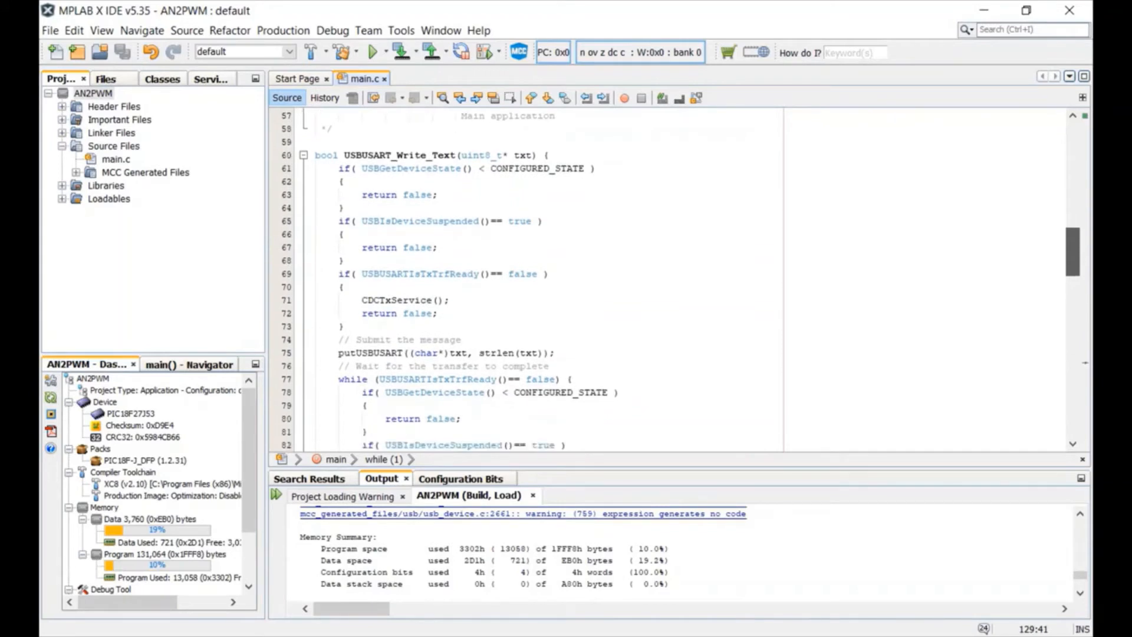
scroll(672, 280, down, 2)
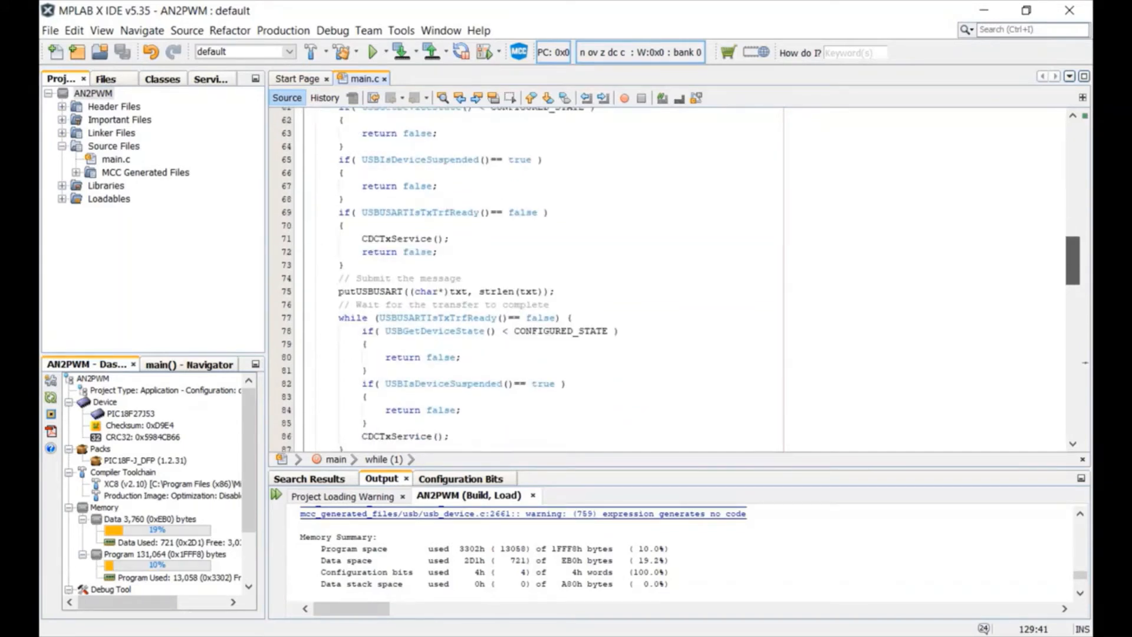
scroll(672, 280, down, 12)
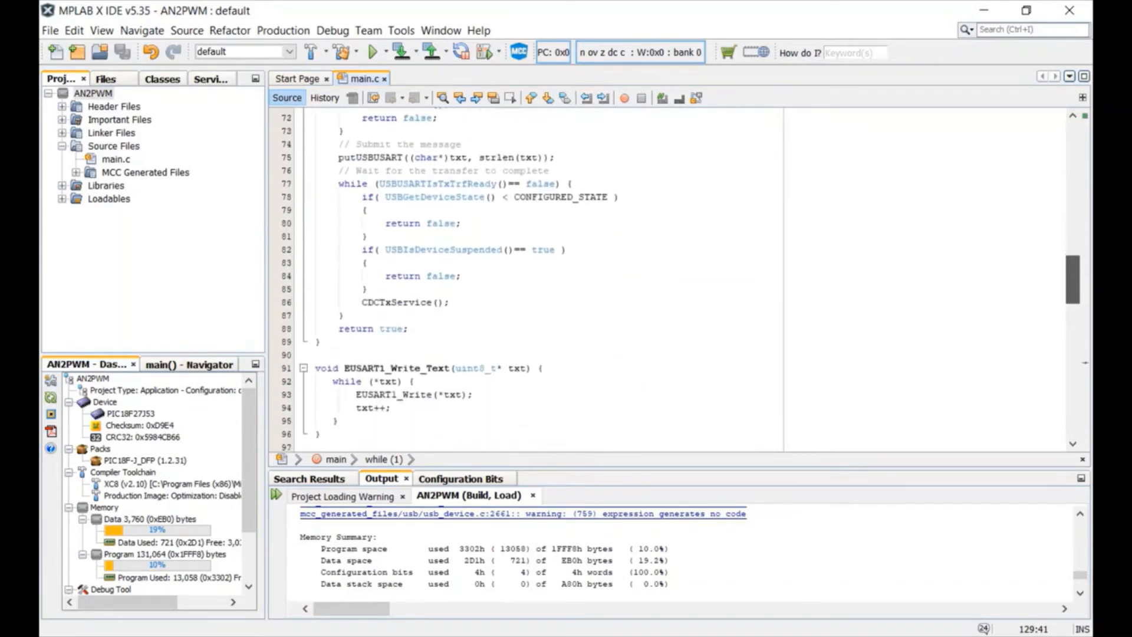
scroll(672, 280, down, 10)
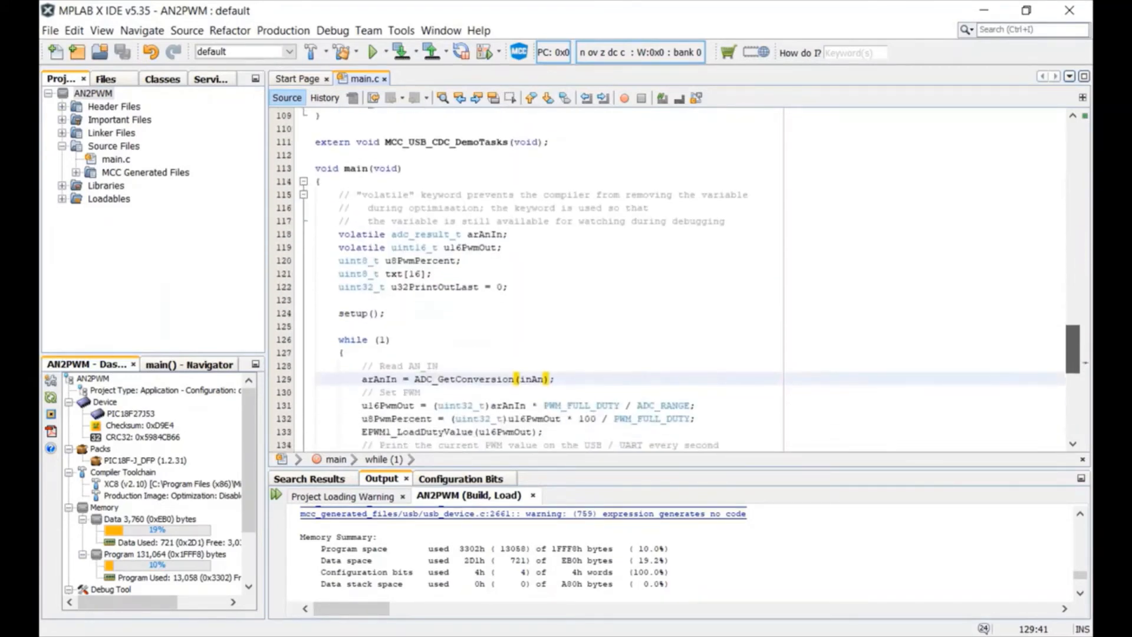
scroll(672, 280, up, 2)
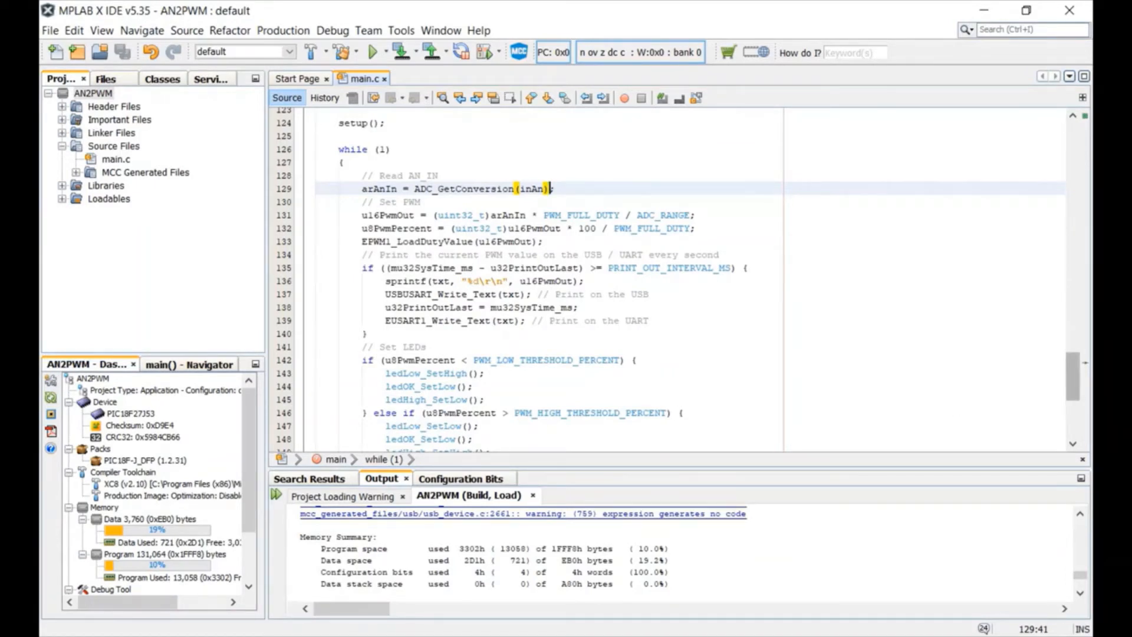
scroll(1024, 332, down, 4)
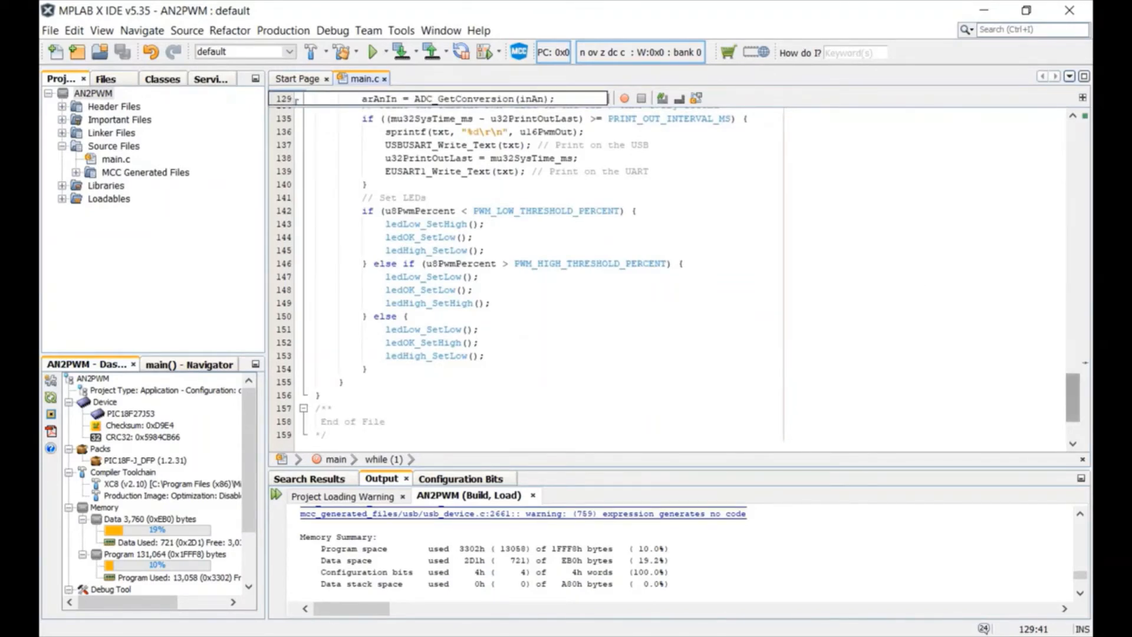
scroll(590, 277, up, 13)
drag(1073, 323, 1073, 375)
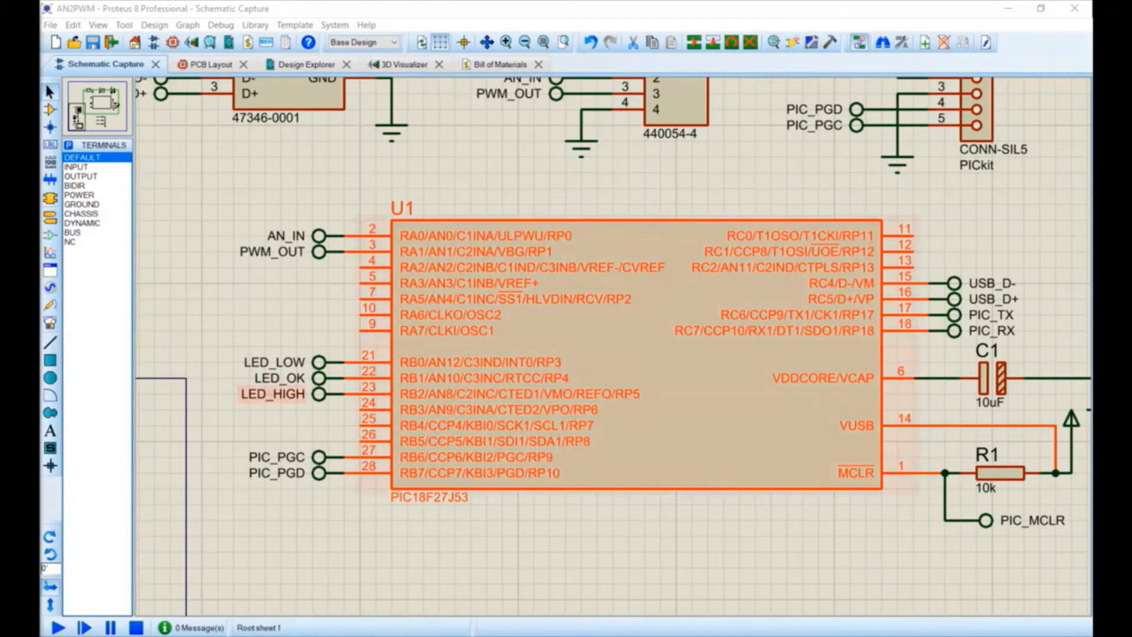
Step: Switch back to the Proteus schematic, run the simulation, and raise potentiometer RV1 by two increments
scroll(1041, 450, down, 3)
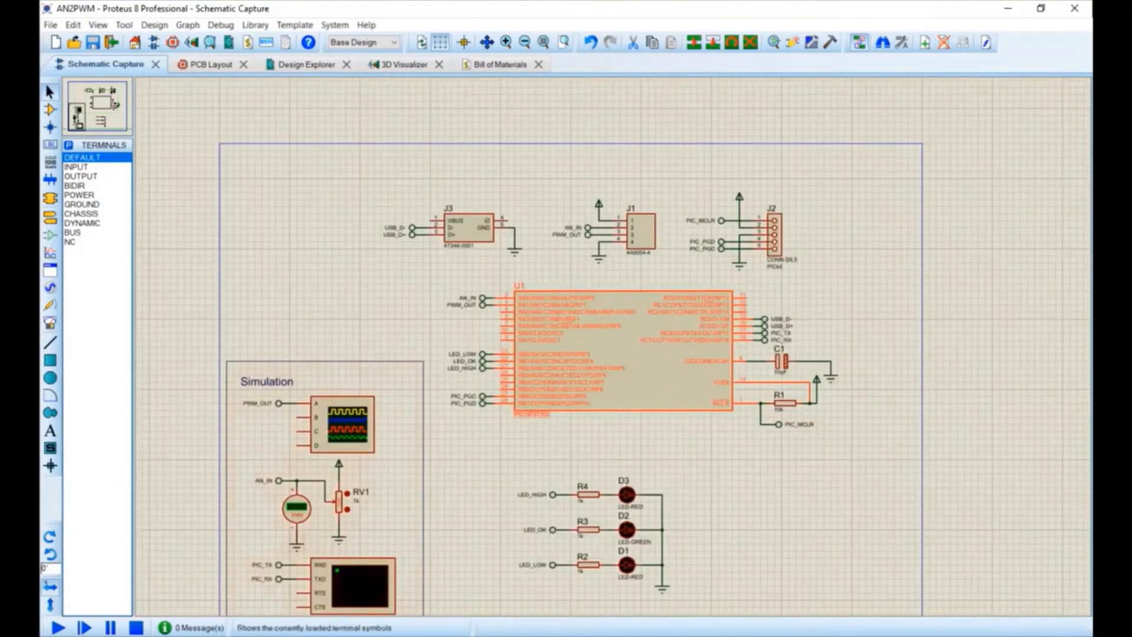
key(F12)
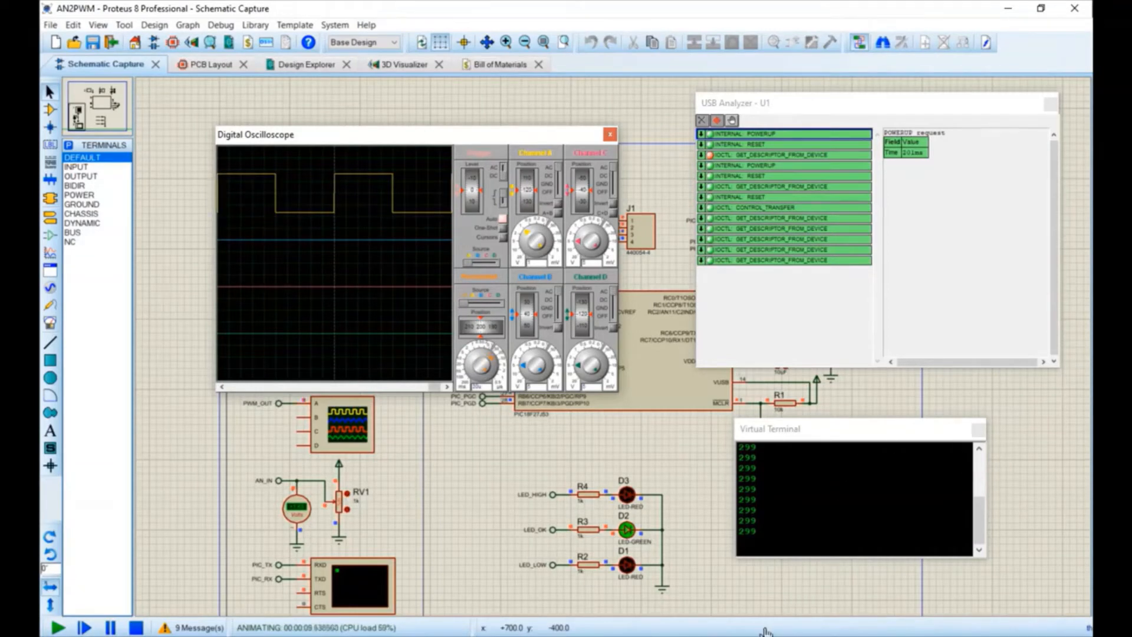
click(347, 494)
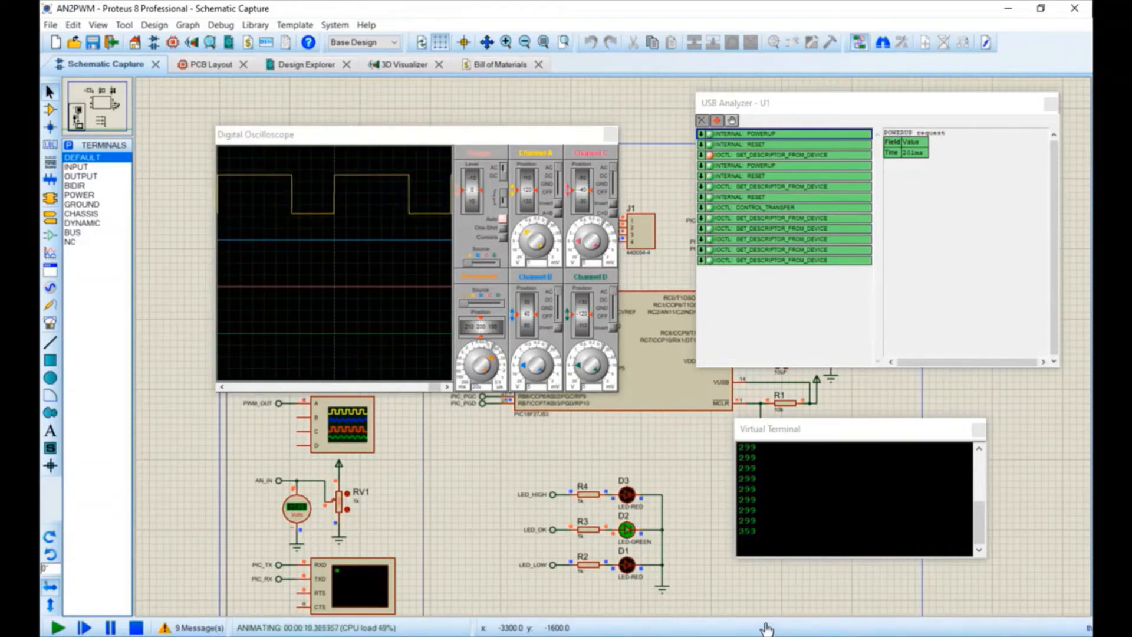
click(347, 494)
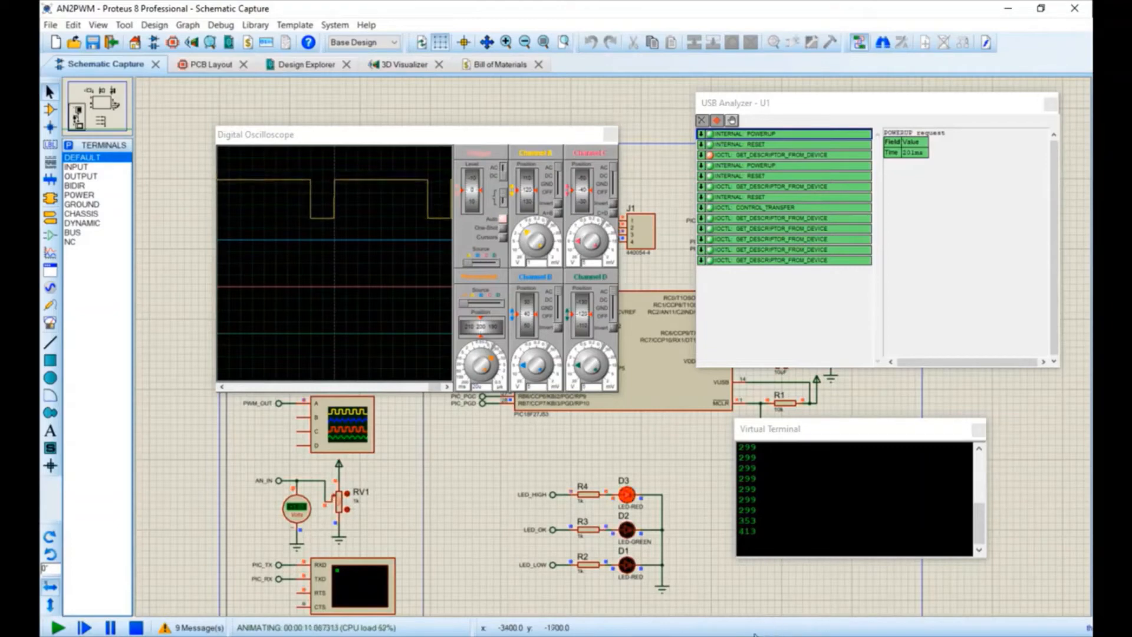
Step: Vary potentiometer RV1 up and down in the running simulation to test the PWM output and LEDs, ending at 24%
scroll(335, 508, up, 1)
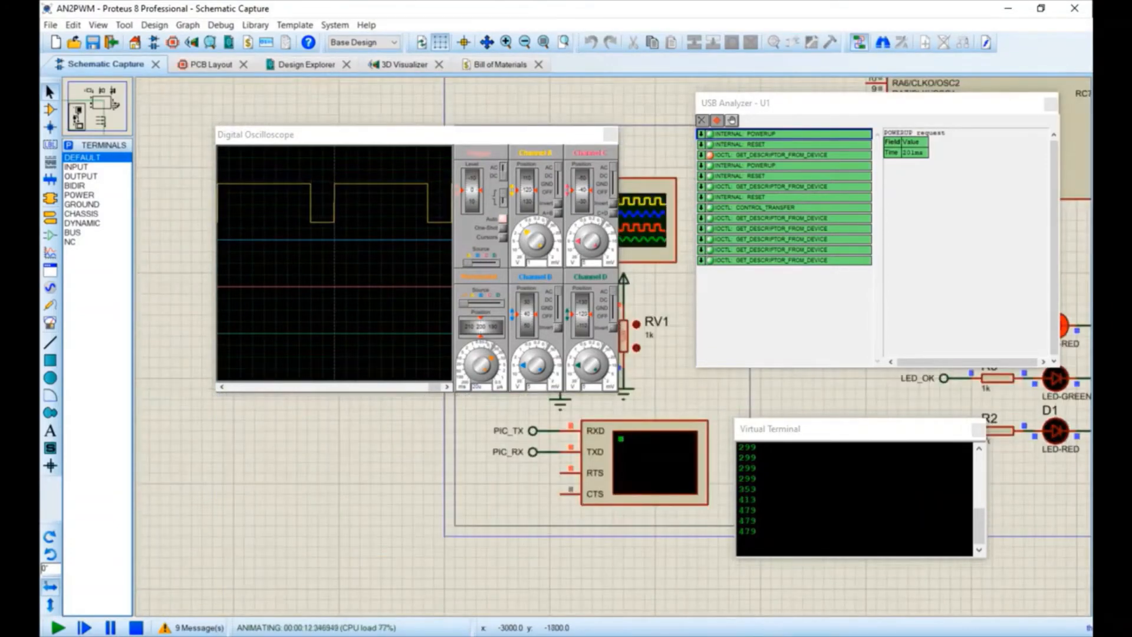
scroll(746, 375, up, 1)
middle_click(766, 383)
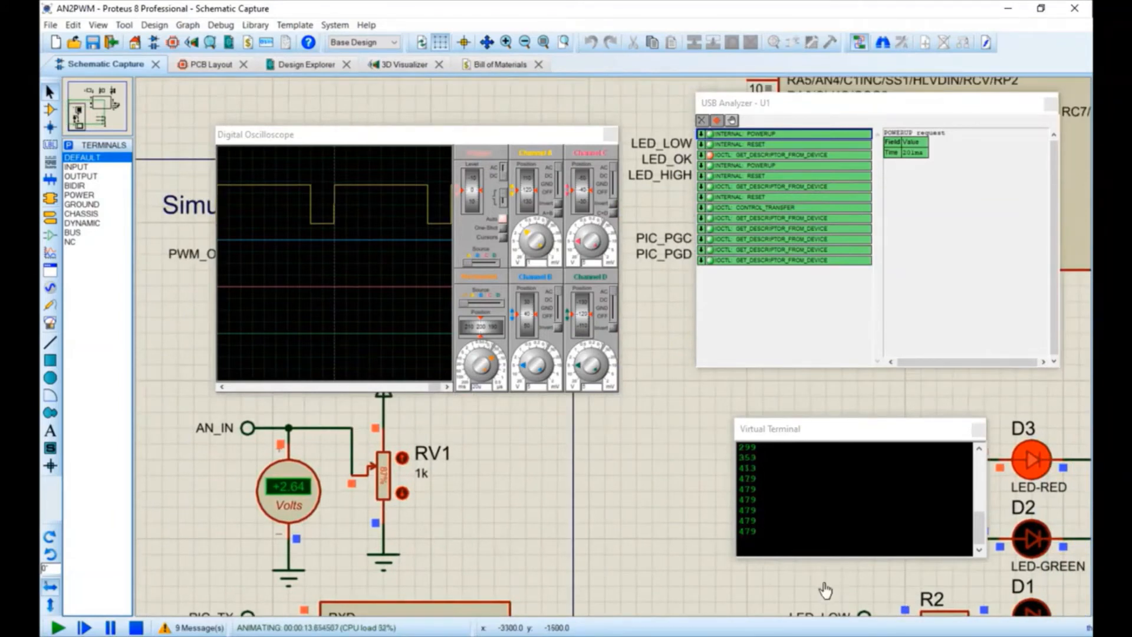
drag(824, 583, 816, 619)
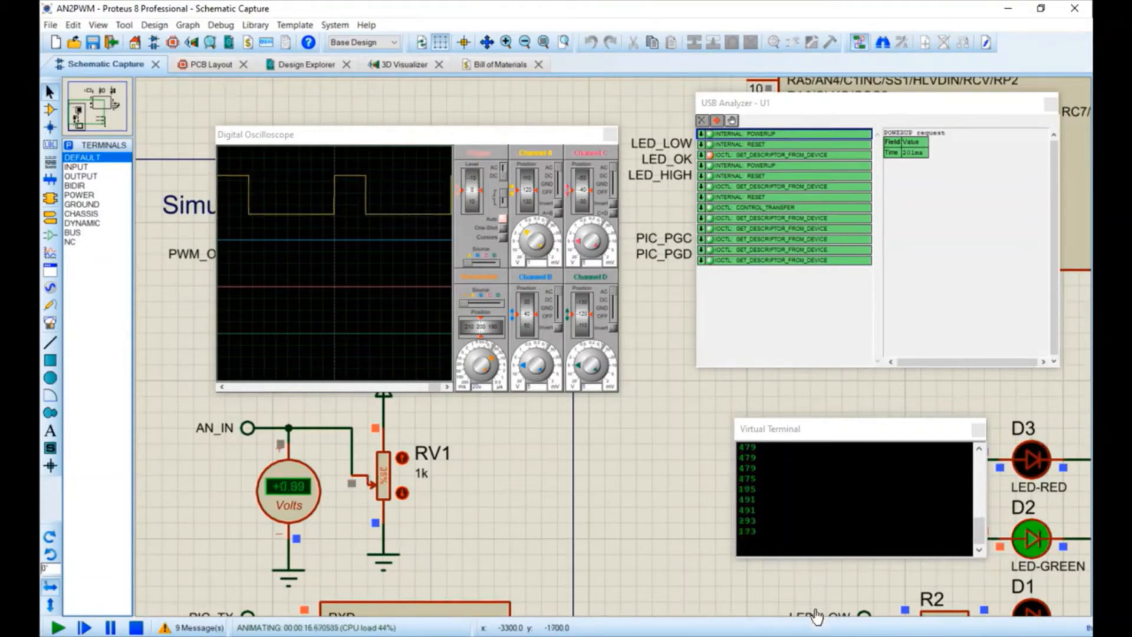
mouse_move(816, 619)
mouse_down()
mouse_move(818, 582)
mouse_move(817, 610)
mouse_up()
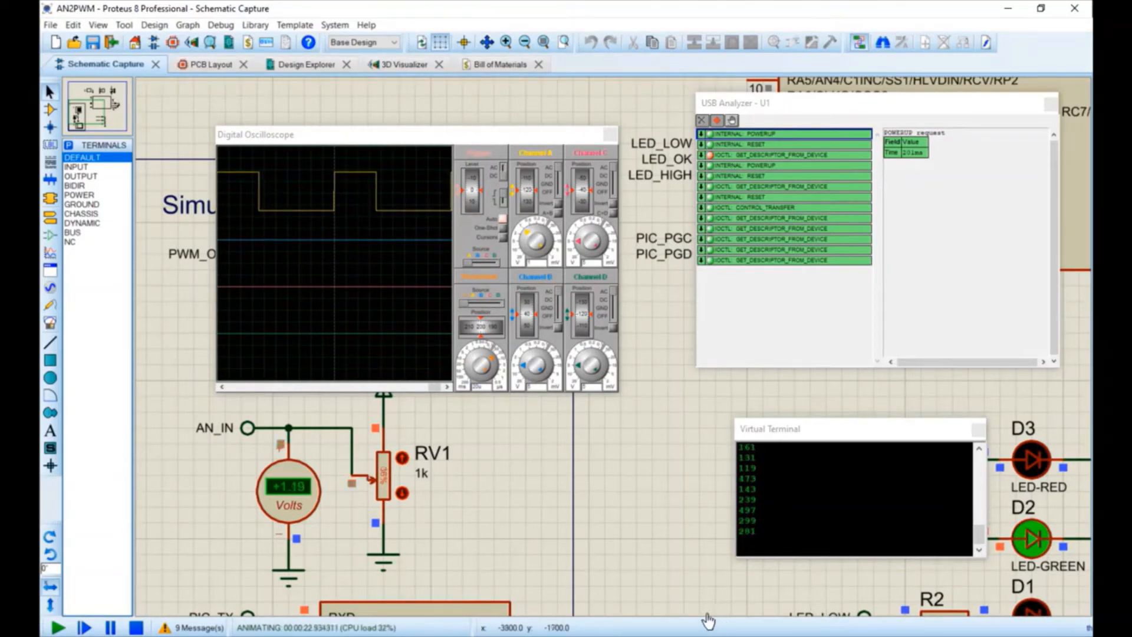
click(817, 586)
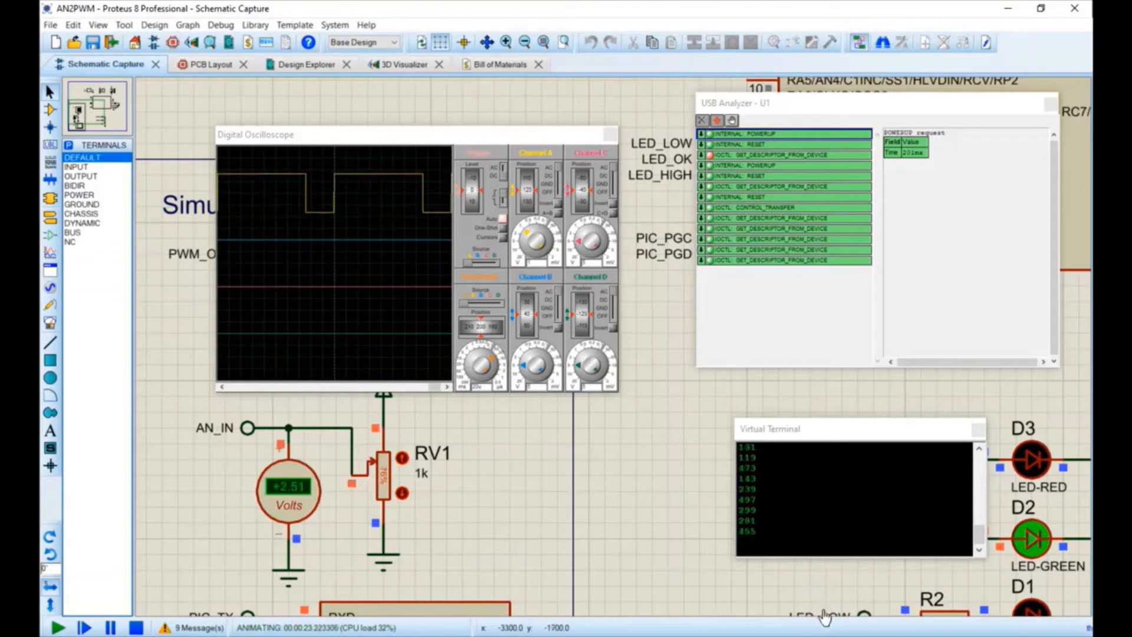
click(820, 614)
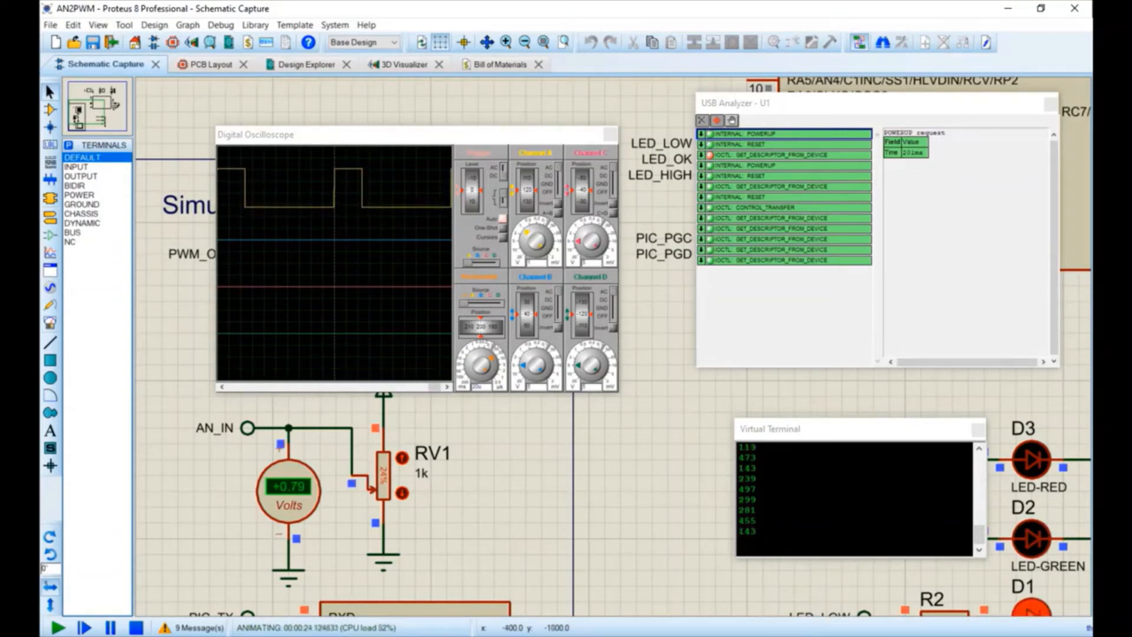
Step: Move the Virtual Terminal clear of the LED resistors and test RV1 at 77% and at 54%
drag(834, 429, 727, 421)
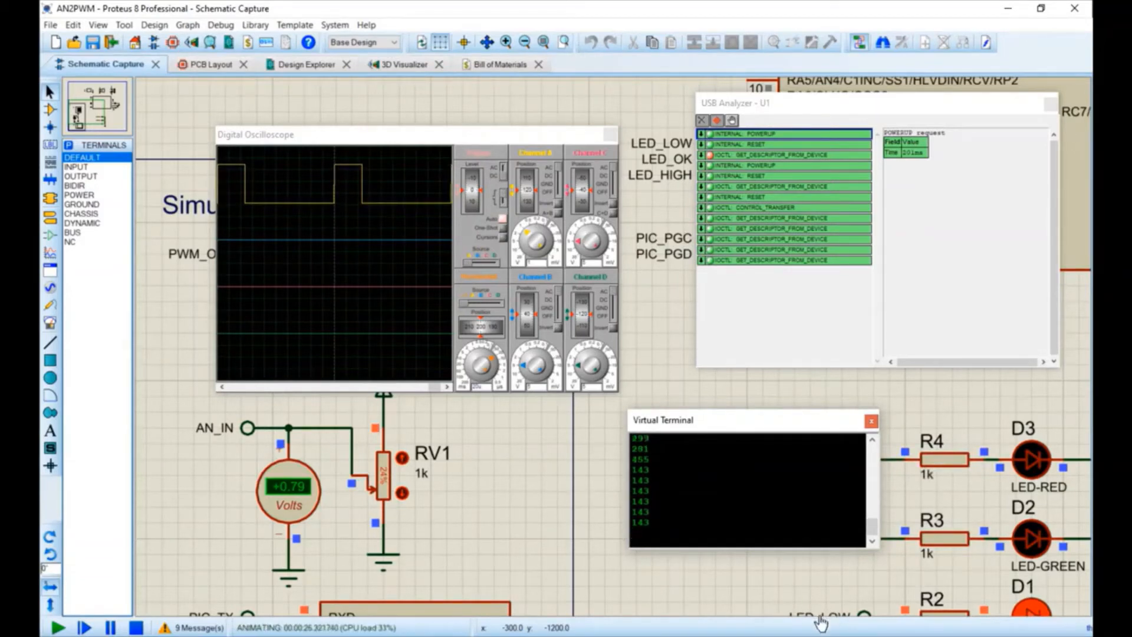
click(819, 580)
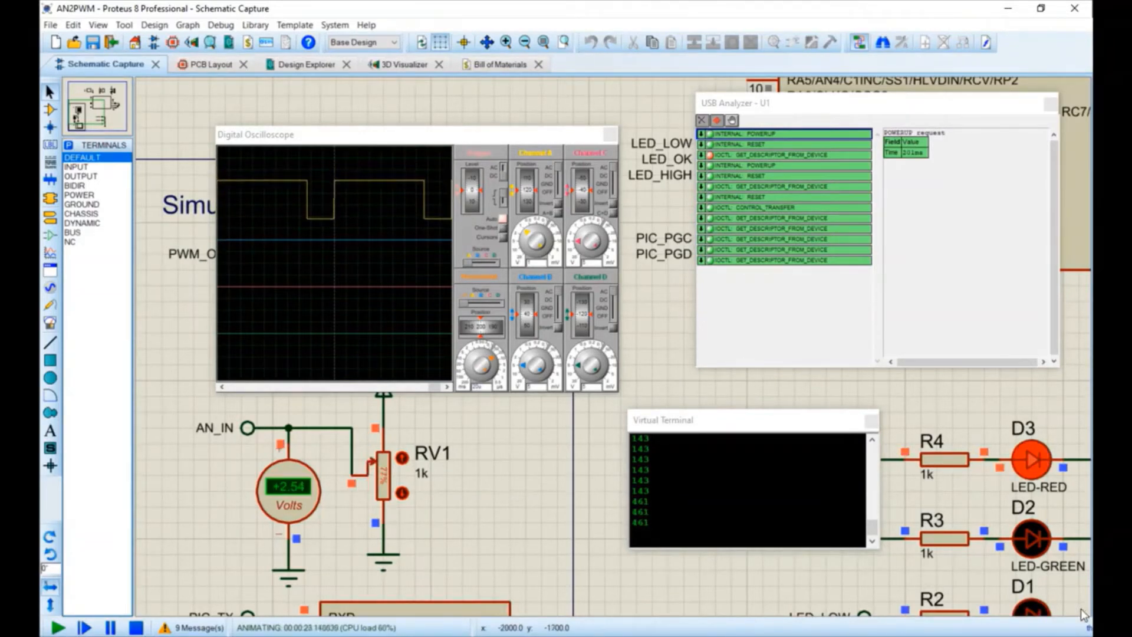
click(1076, 550)
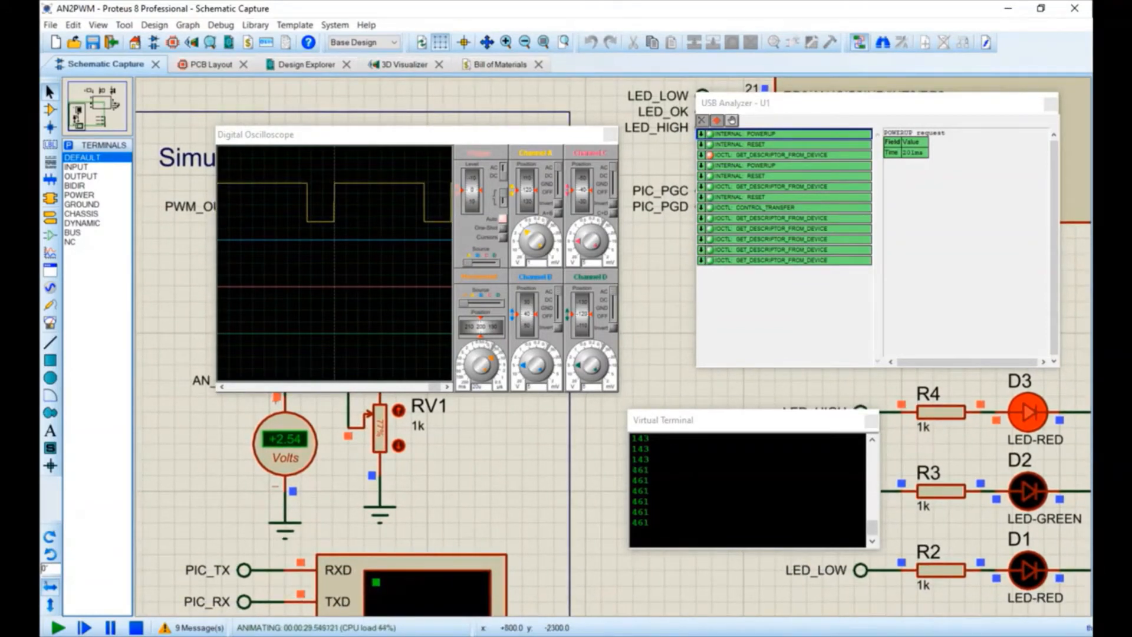
mouse_move(814, 519)
mouse_down()
mouse_move(817, 560)
mouse_move(816, 523)
mouse_move(817, 539)
mouse_up()
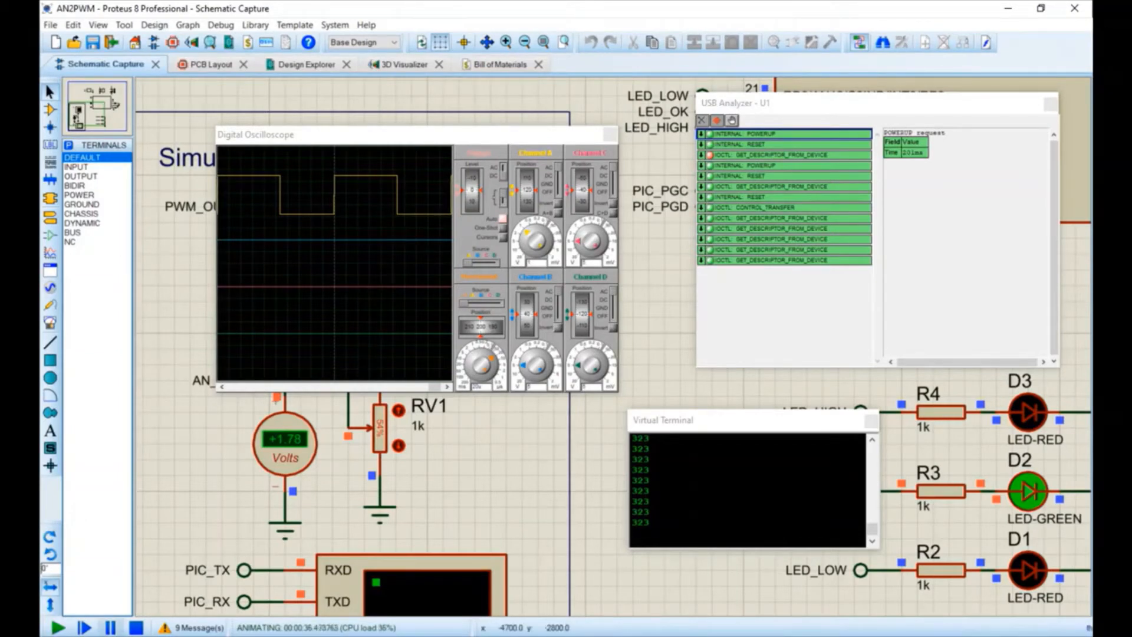
Step: Pause the simulation and arrange the PIC18 CPU Variables and Source Code windows of U1 side by side
click(109, 627)
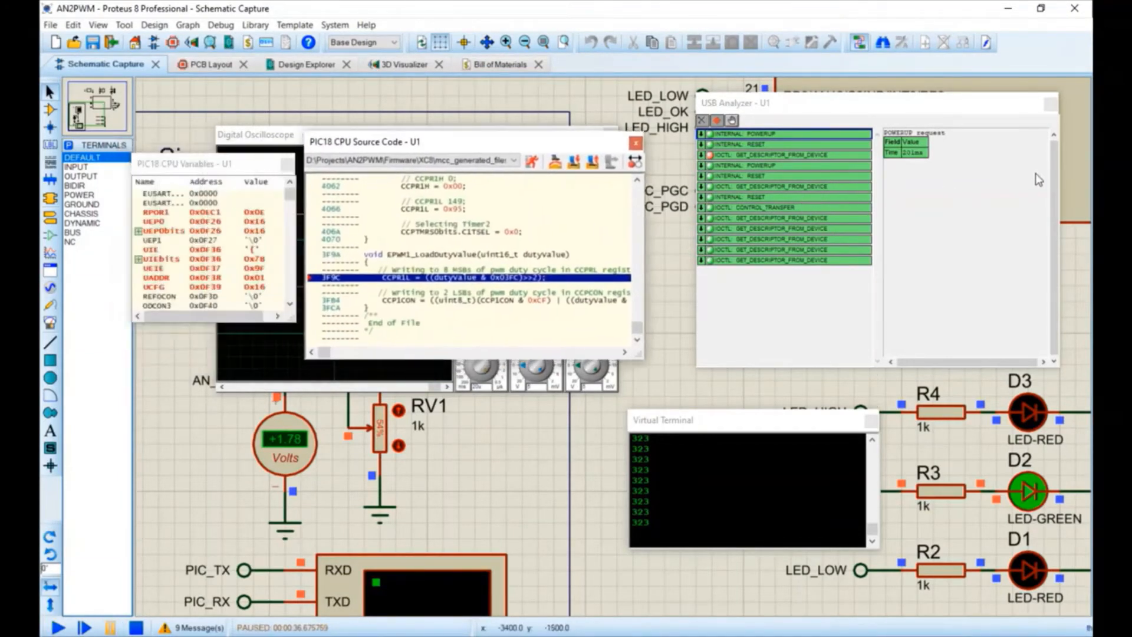
drag(215, 164, 213, 115)
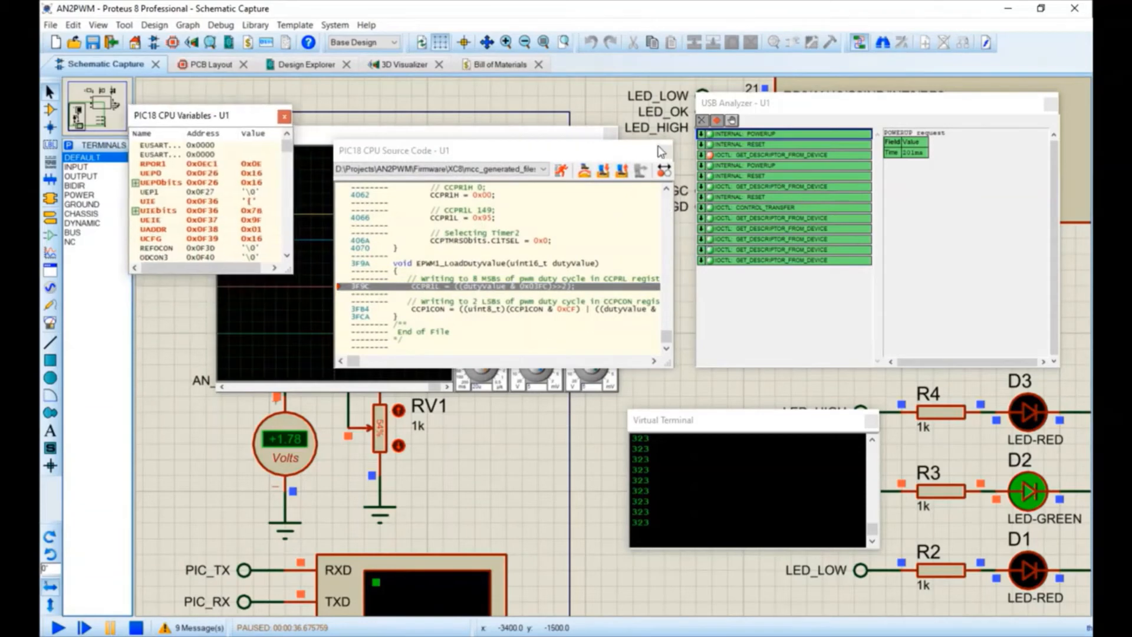
drag(487, 151, 468, 125)
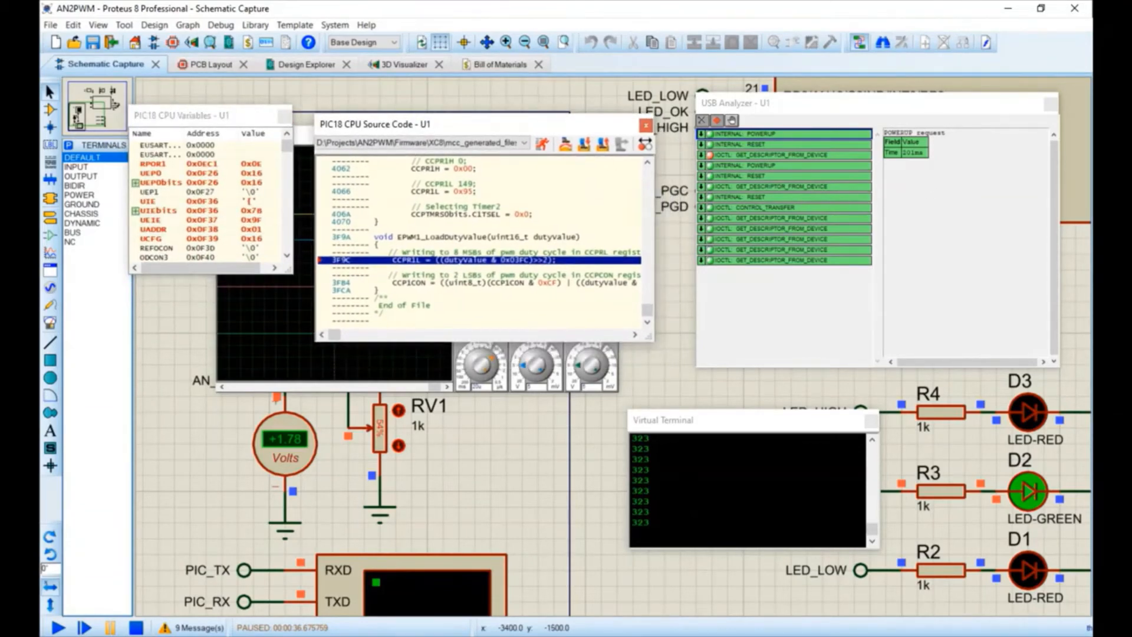
Step: Enlarge the PIC18 CPU Source Code window of U1 and display main.c in it
drag(652, 338, 782, 514)
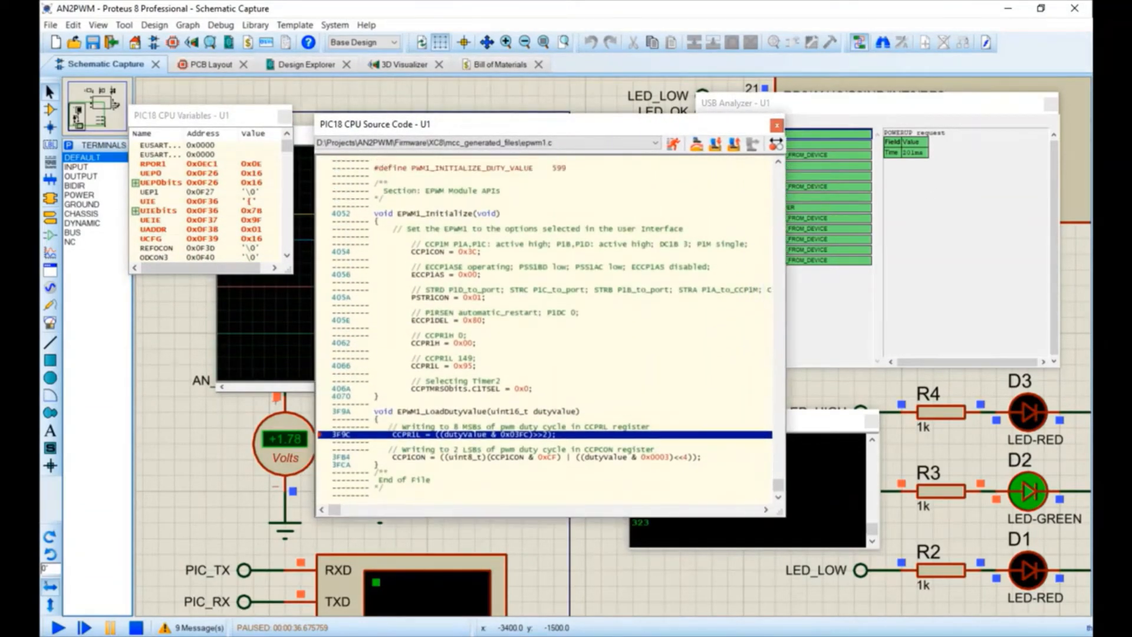
click(655, 143)
click(590, 182)
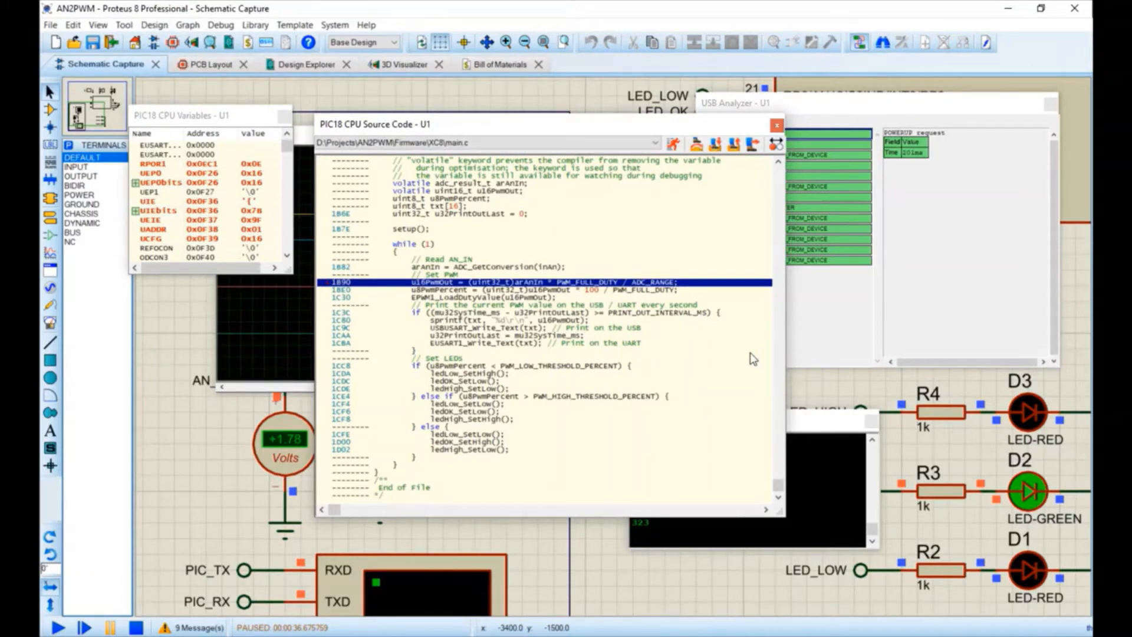
Step: Set a breakpoint on the arAnIn = ADC_GetConversion(inAn) line in main.c, shift the source window aside and resume the simulation
key(Up)
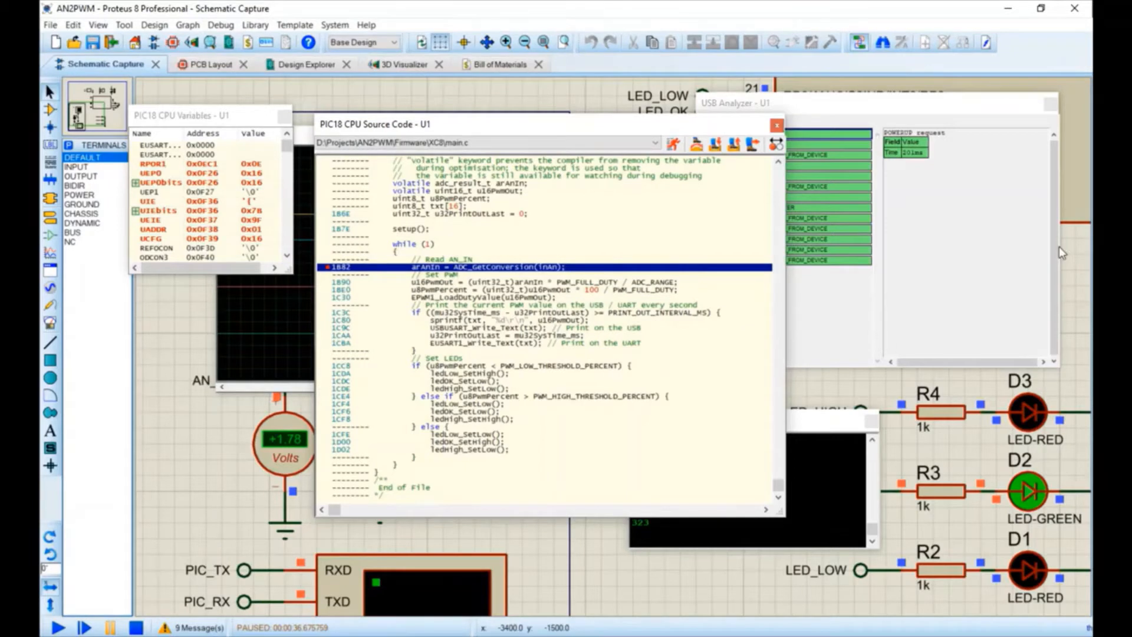
drag(560, 124, 672, 129)
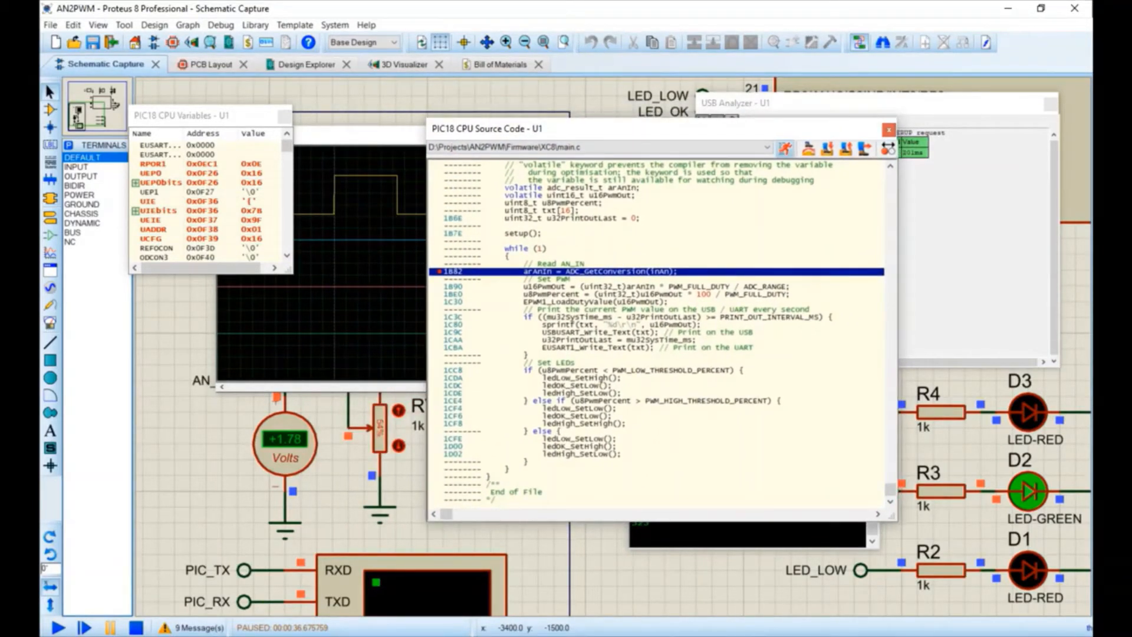
click(785, 149)
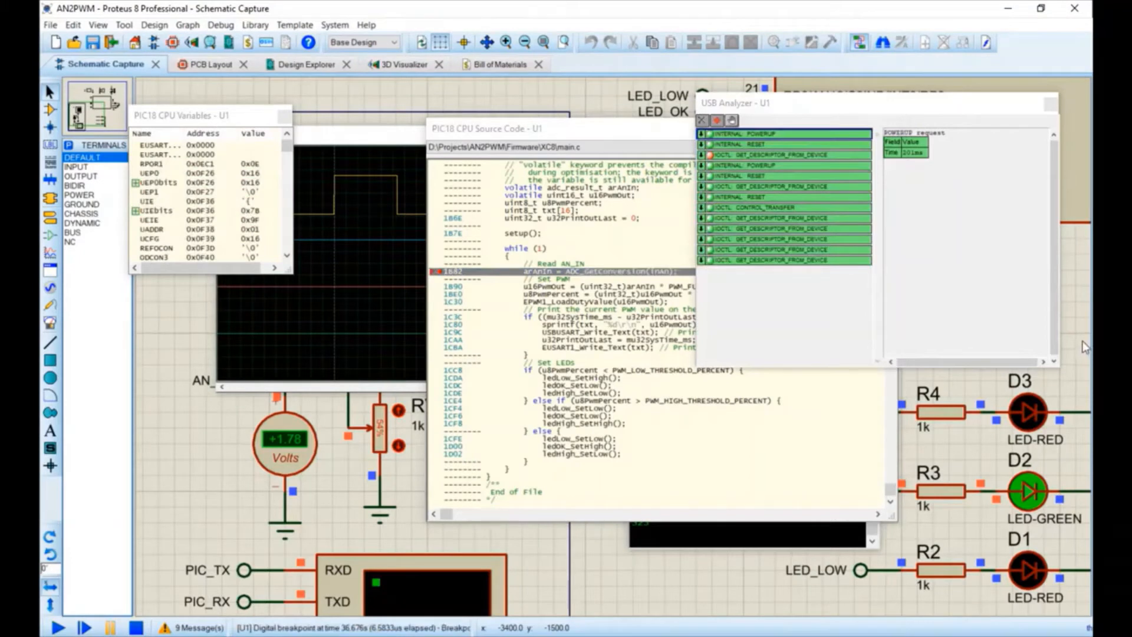
Step: Enlarge the PIC18 CPU Variables window and widen its Name column to show the full names of the main@ variables
drag(242, 115, 251, 95)
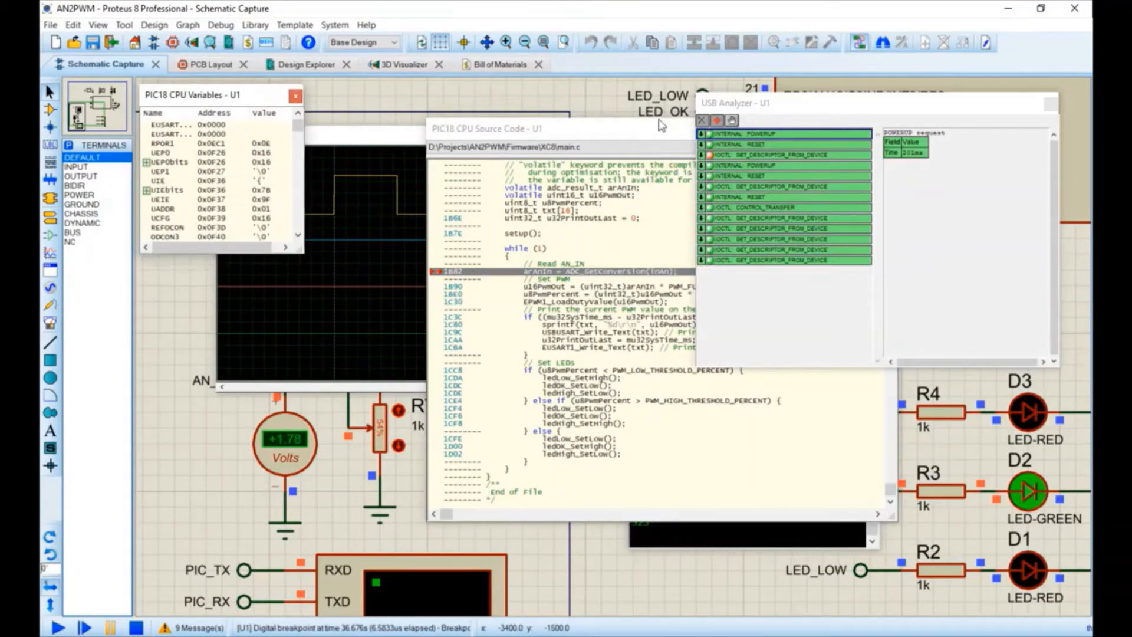
drag(301, 254, 394, 405)
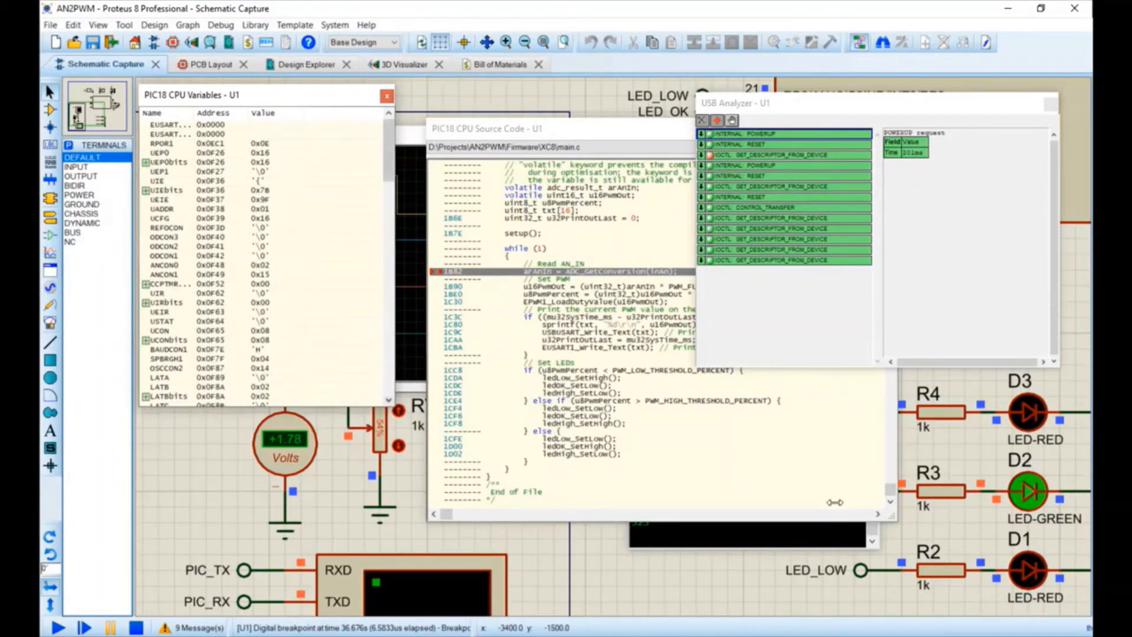
drag(388, 152, 388, 366)
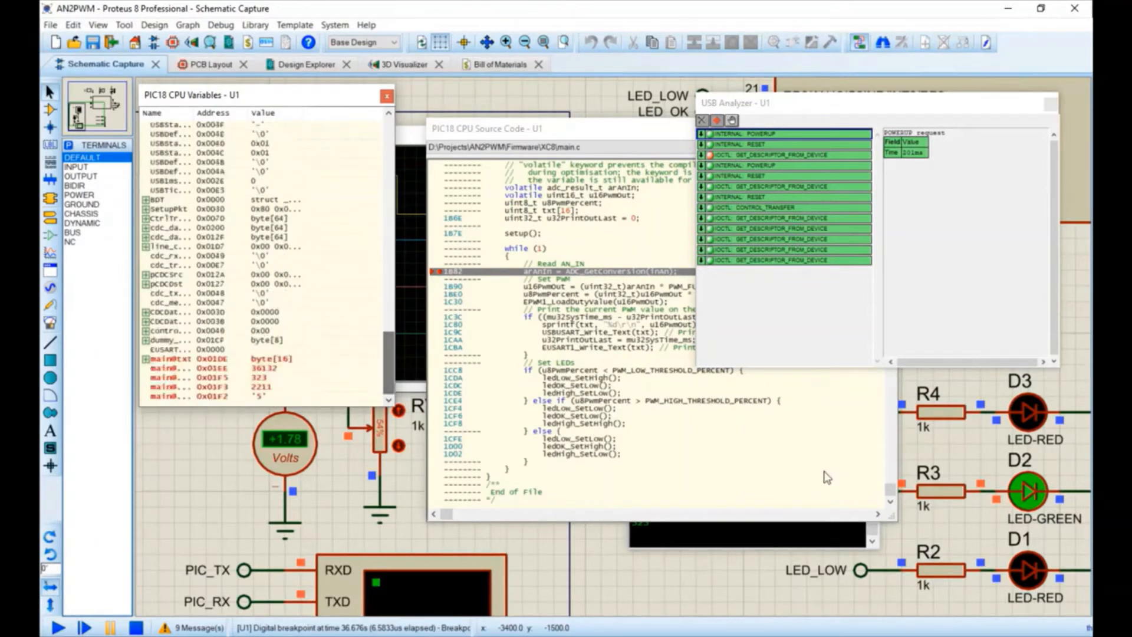
drag(194, 112, 270, 112)
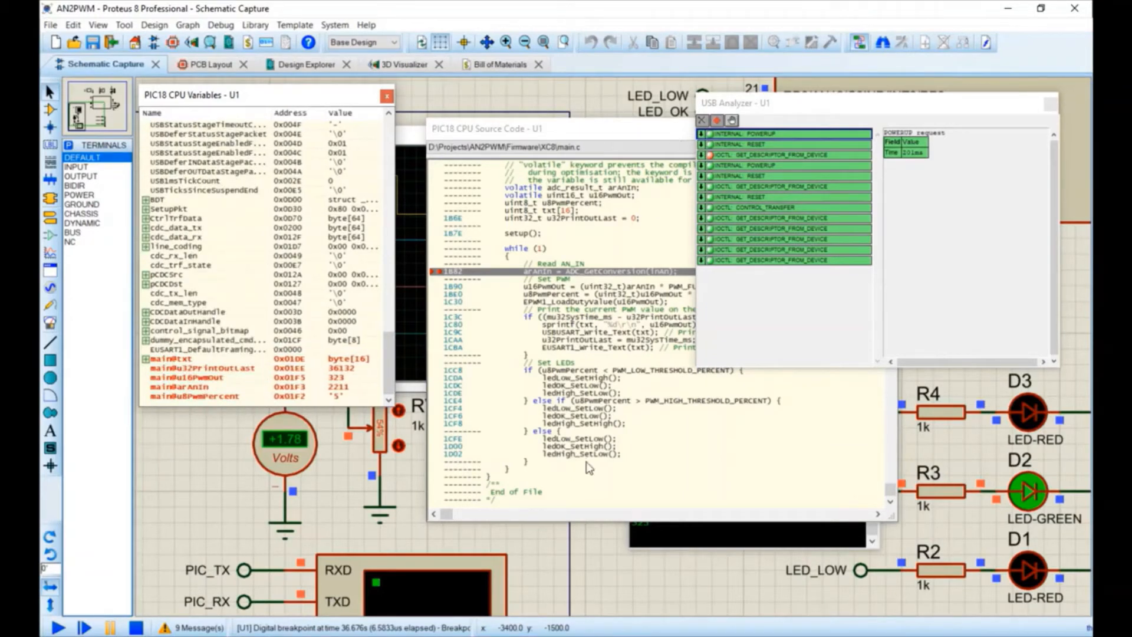
Step: Add the variables main@arAnIn, main@u16PwmOut, main@u8PwmPercent and main@txt to the Watch Window
click(206, 388)
right_click(207, 387)
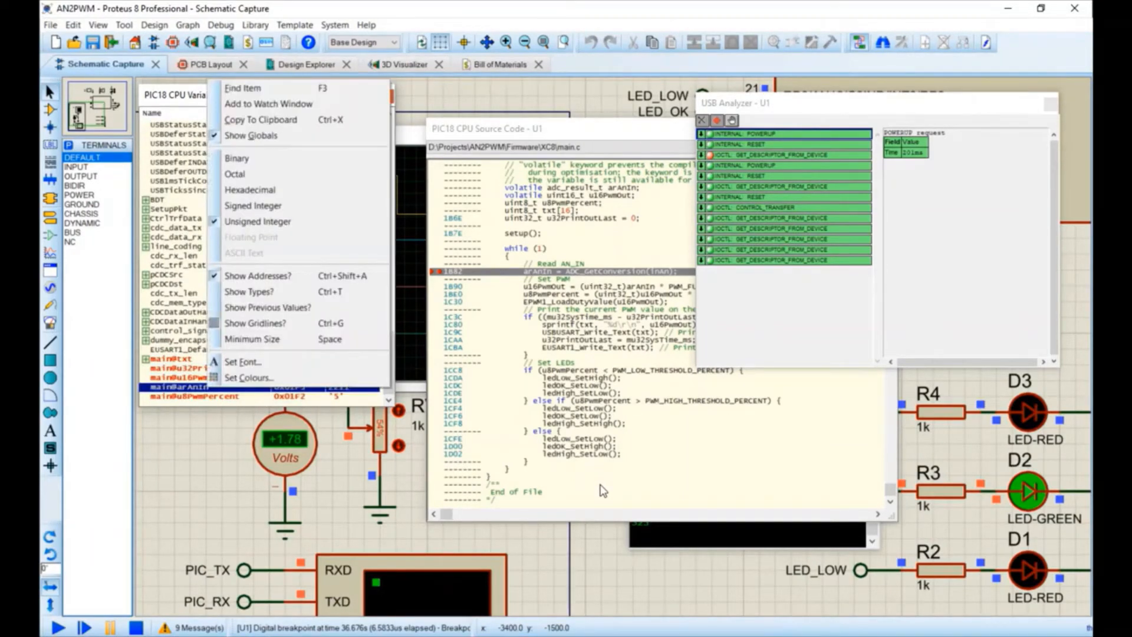
click(260, 105)
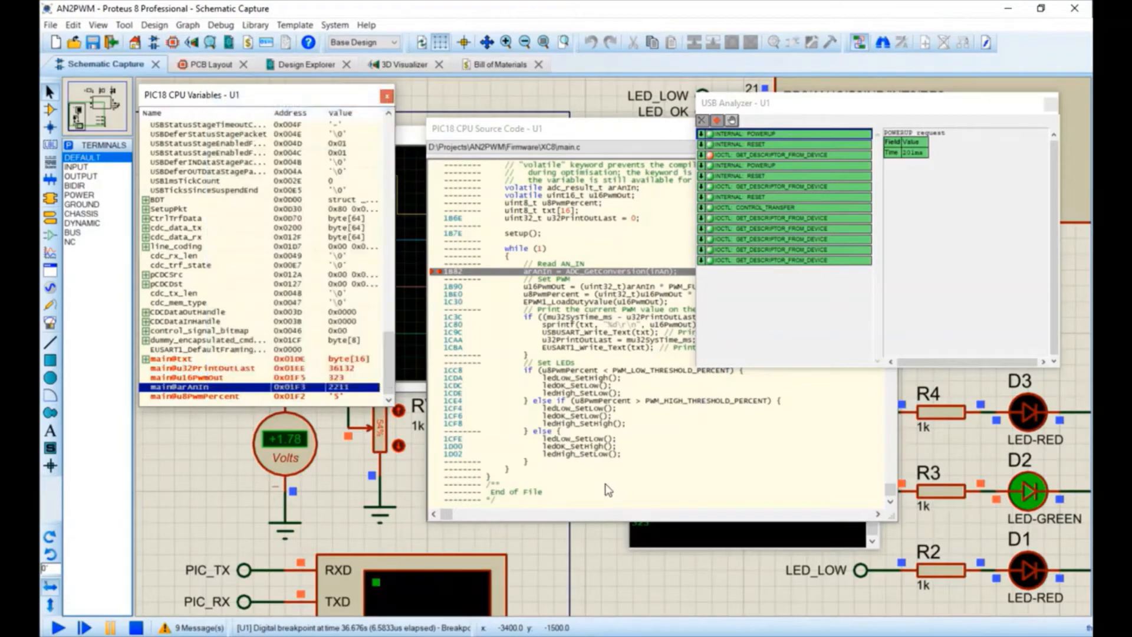
click(200, 377)
right_click(201, 378)
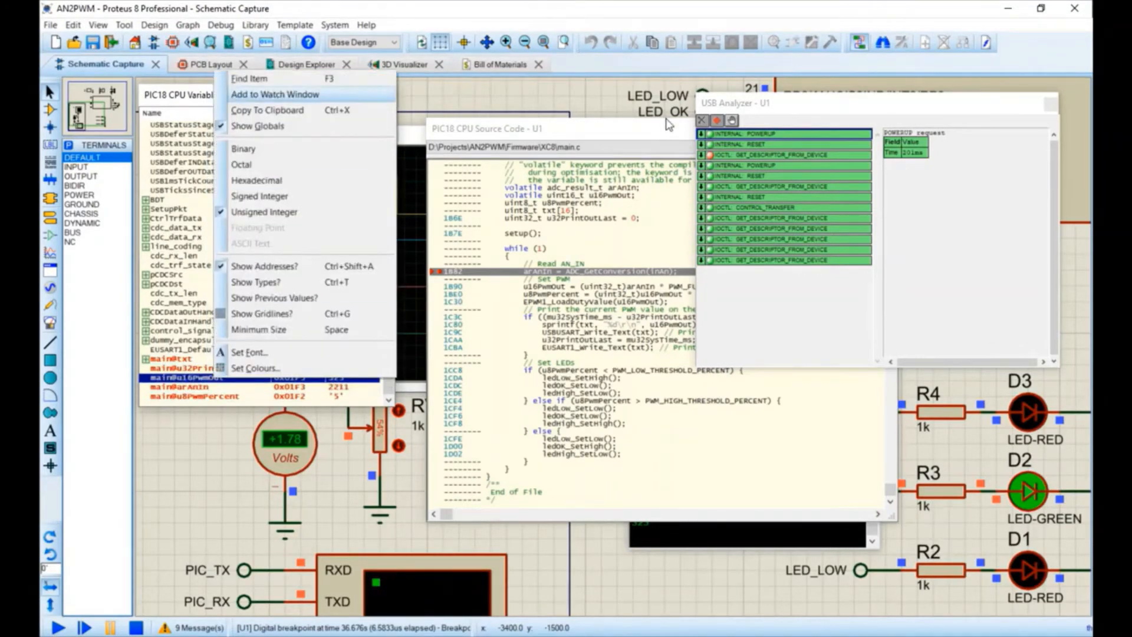
click(275, 95)
click(195, 397)
right_click(195, 397)
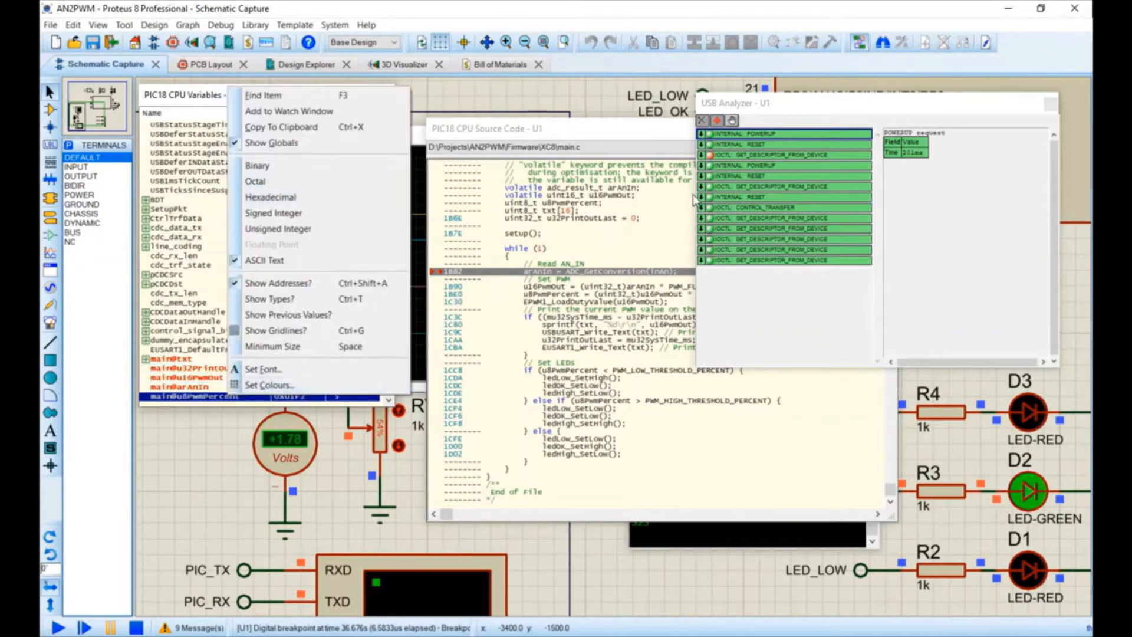
click(283, 110)
click(177, 358)
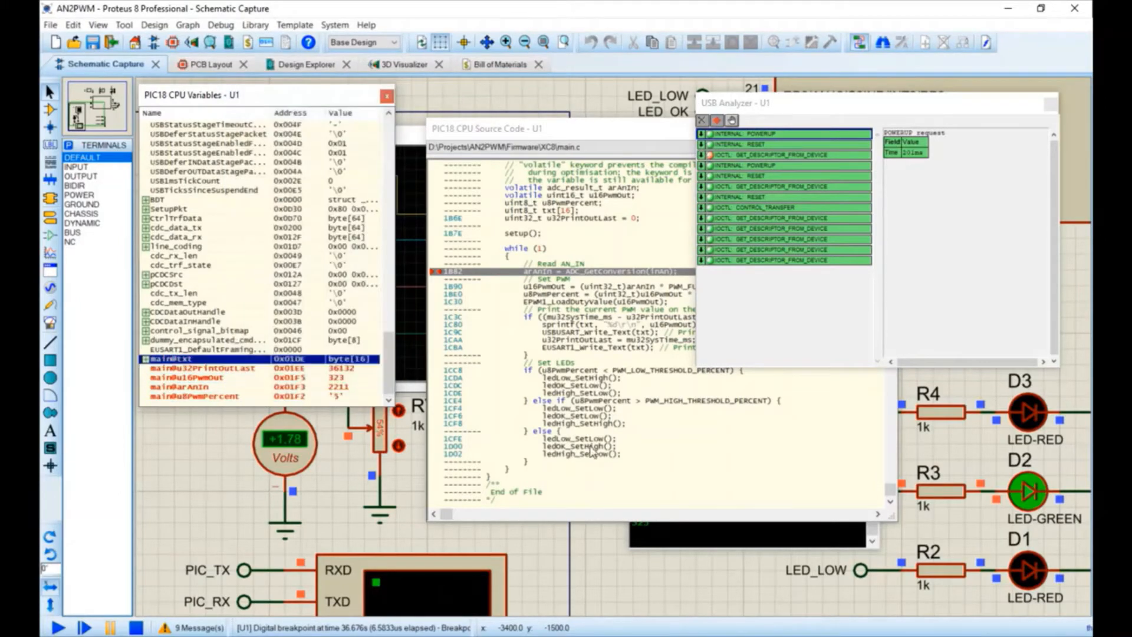
right_click(199, 358)
click(247, 72)
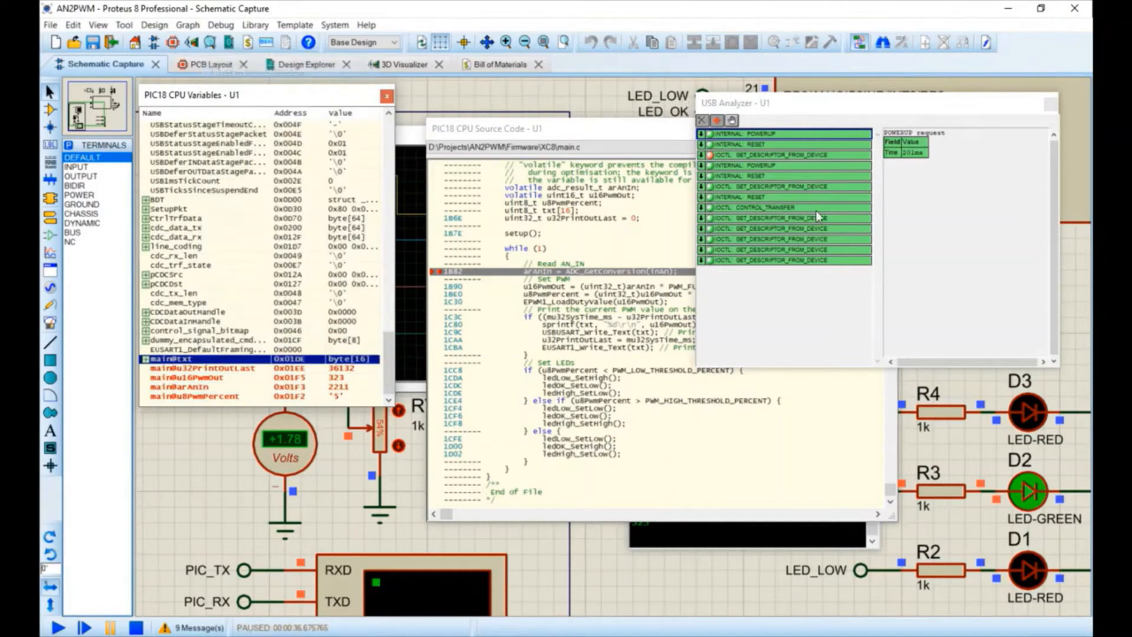
Step: Open the Watch Window, place it below the USB Analyzer and widen it to show the variable values
click(221, 25)
click(248, 346)
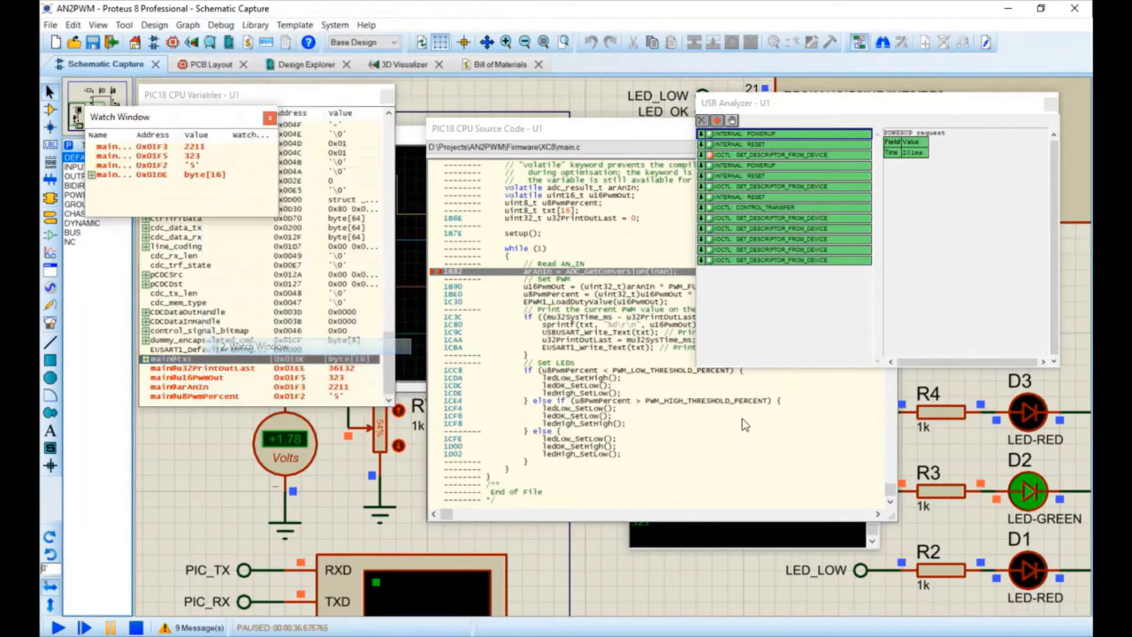
mouse_move(154, 117)
mouse_down()
mouse_move(747, 553)
mouse_move(830, 462)
mouse_move(941, 378)
mouse_move(967, 403)
mouse_move(989, 402)
mouse_up()
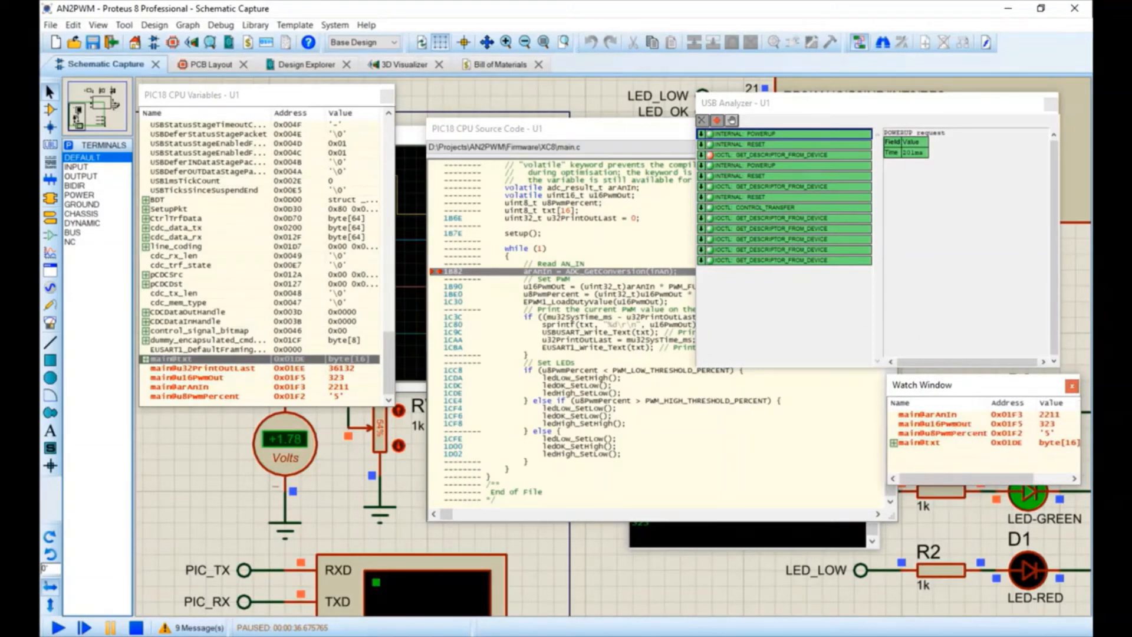
drag(888, 436, 846, 436)
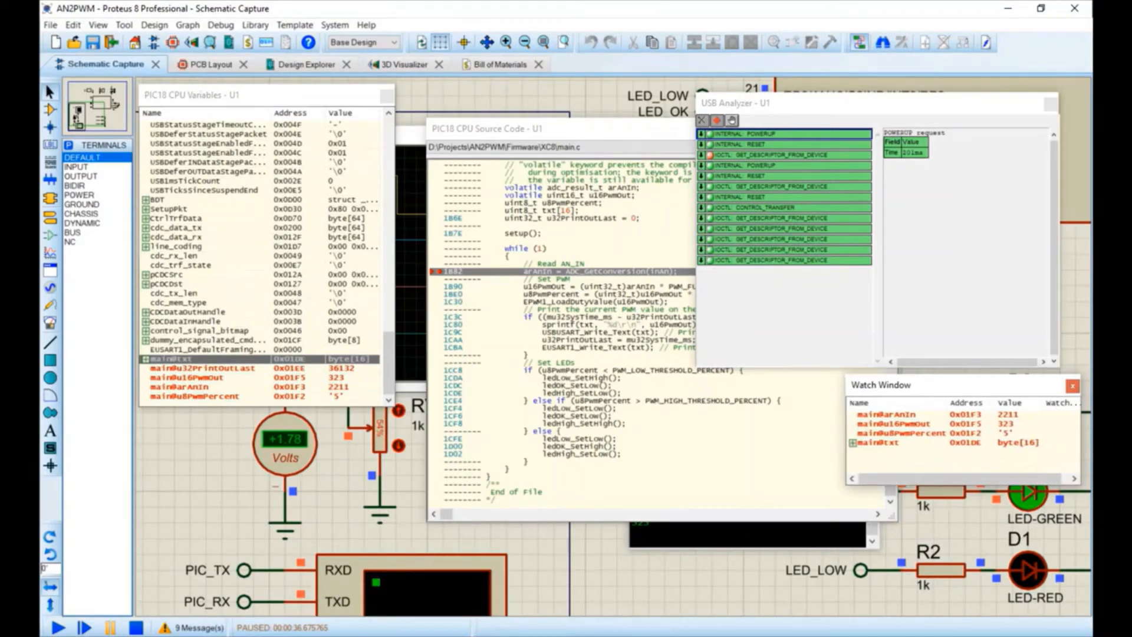
drag(947, 402, 952, 402)
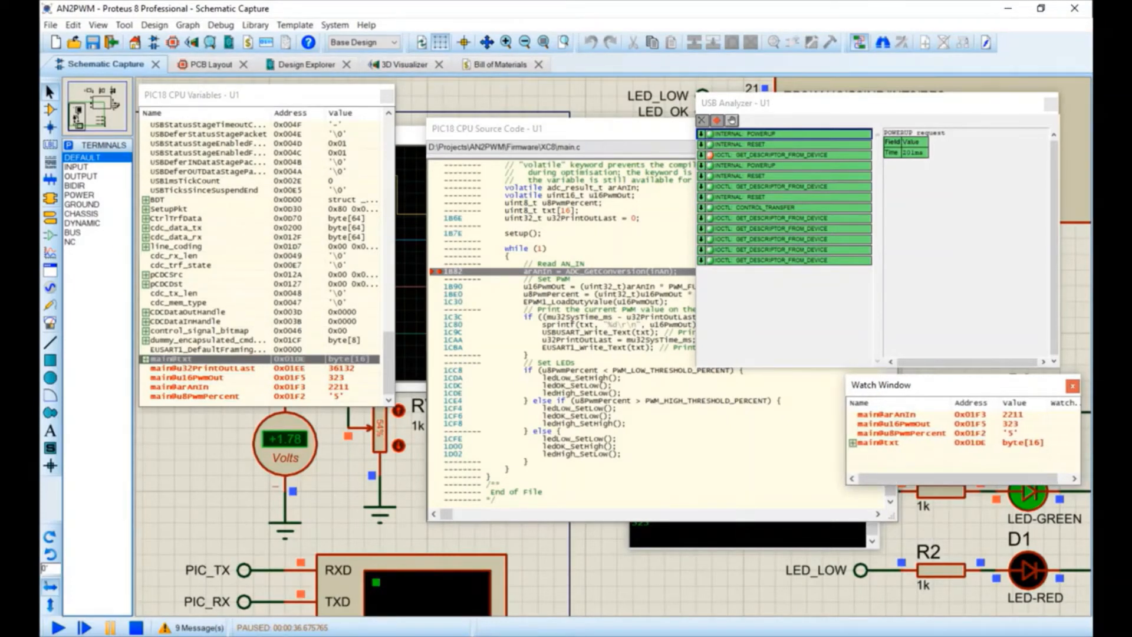
Step: Set the display format of main@u8PwmPercent in the Watch Window to Unsigned Integer
click(902, 434)
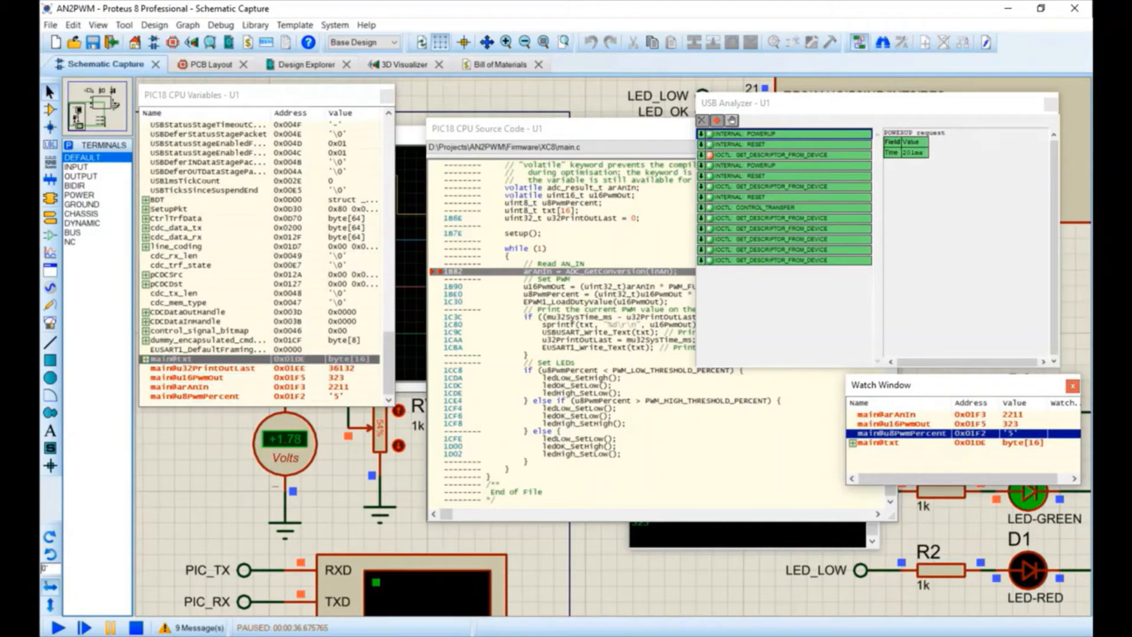
right_click(899, 434)
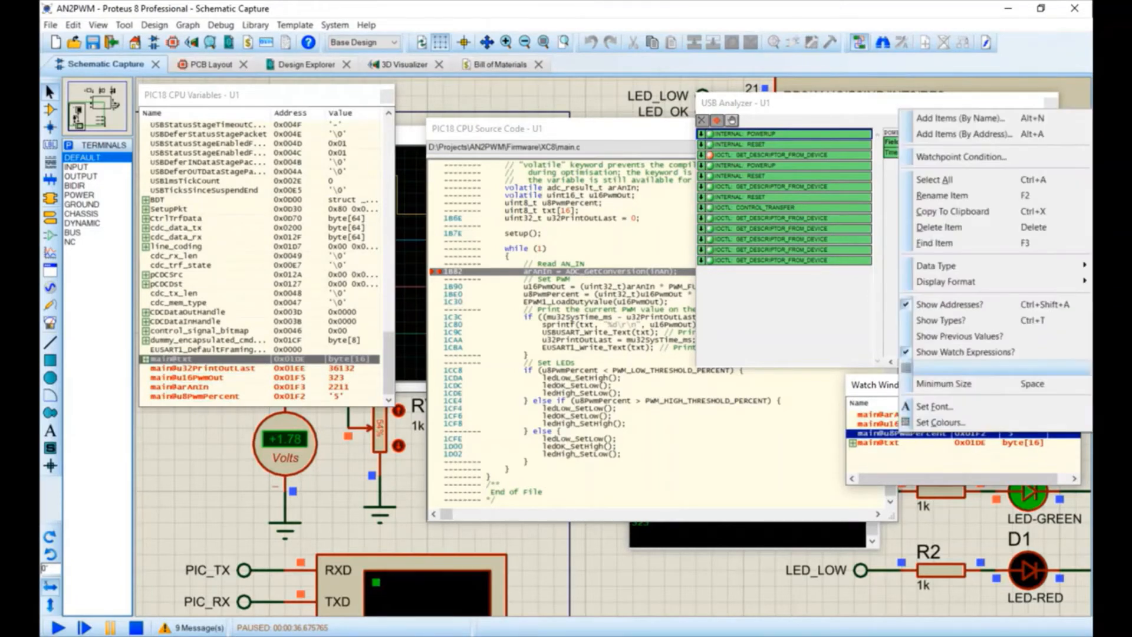
mouse_move(949, 282)
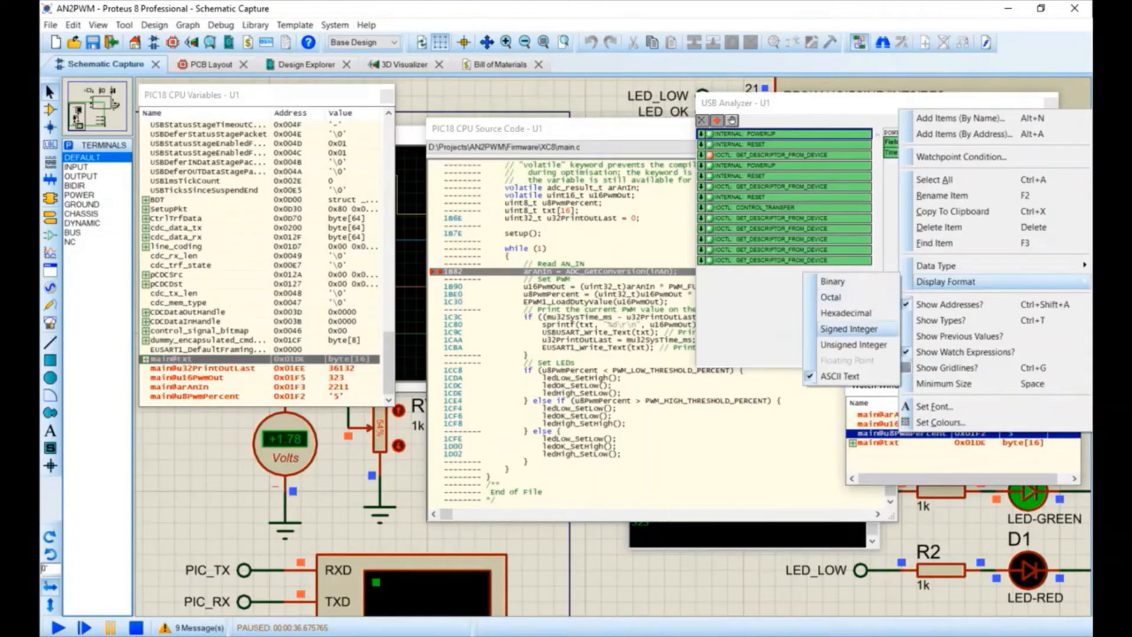
click(853, 344)
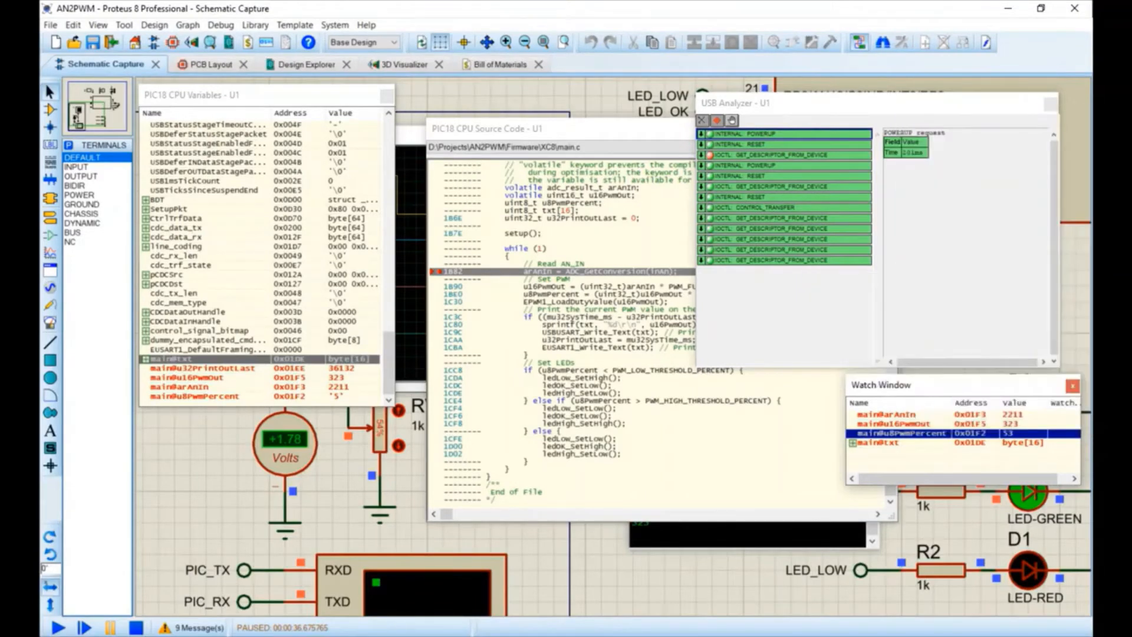
click(943, 460)
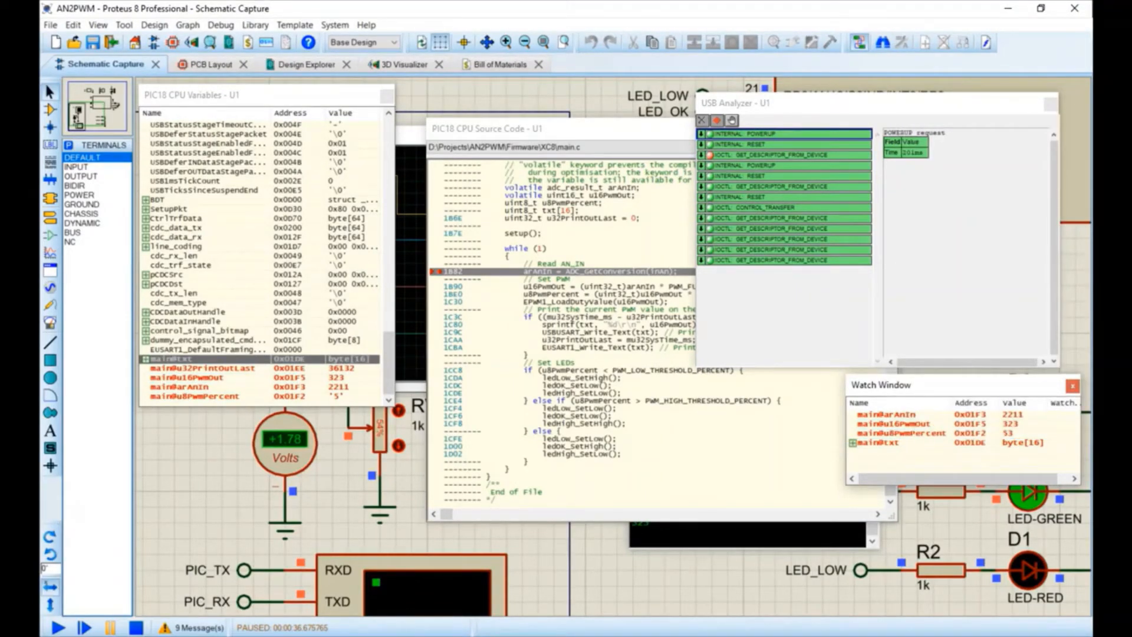
Step: Lower potentiometer RV1, separate the Source Code and Watch windows, and resume the simulation to the ADC_GetConversion breakpoint
click(815, 568)
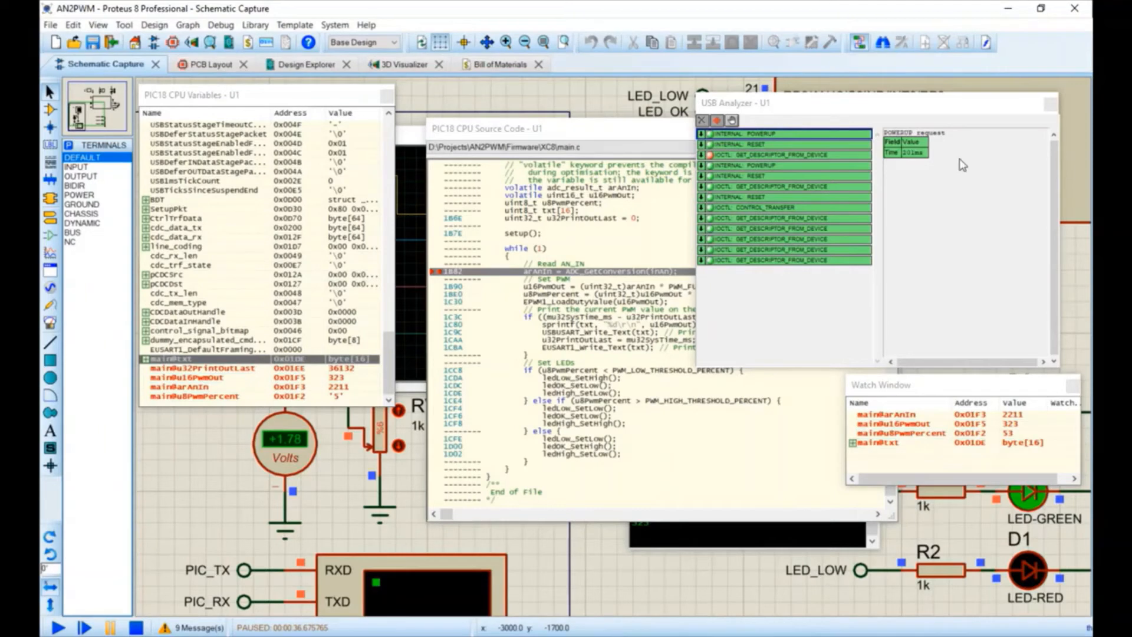
click(595, 129)
drag(595, 128, 570, 98)
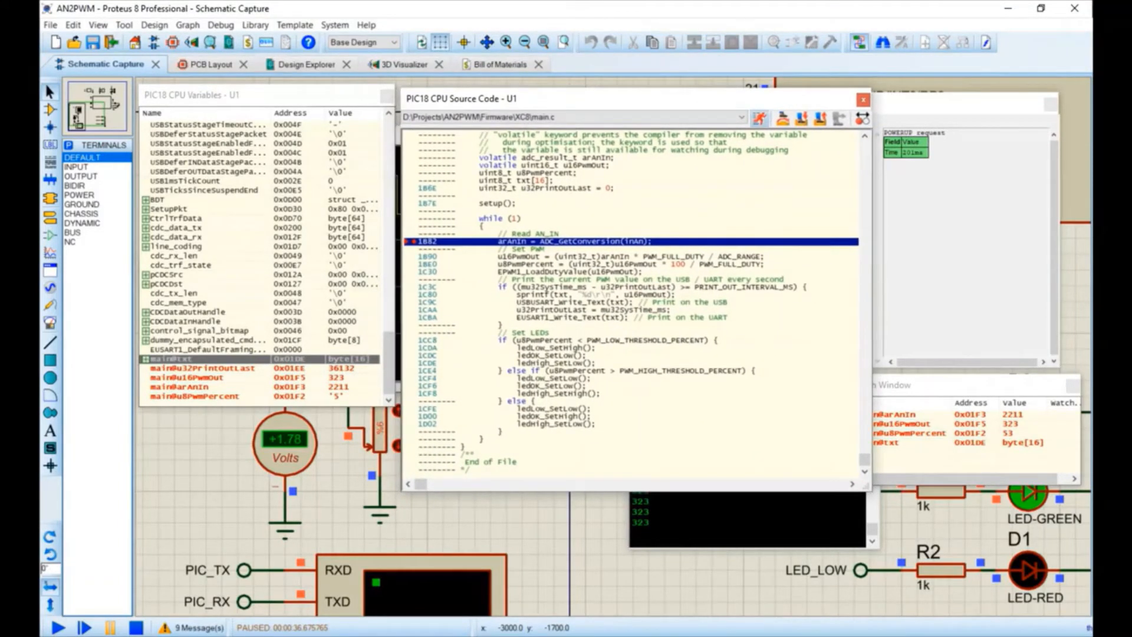
drag(920, 384, 915, 513)
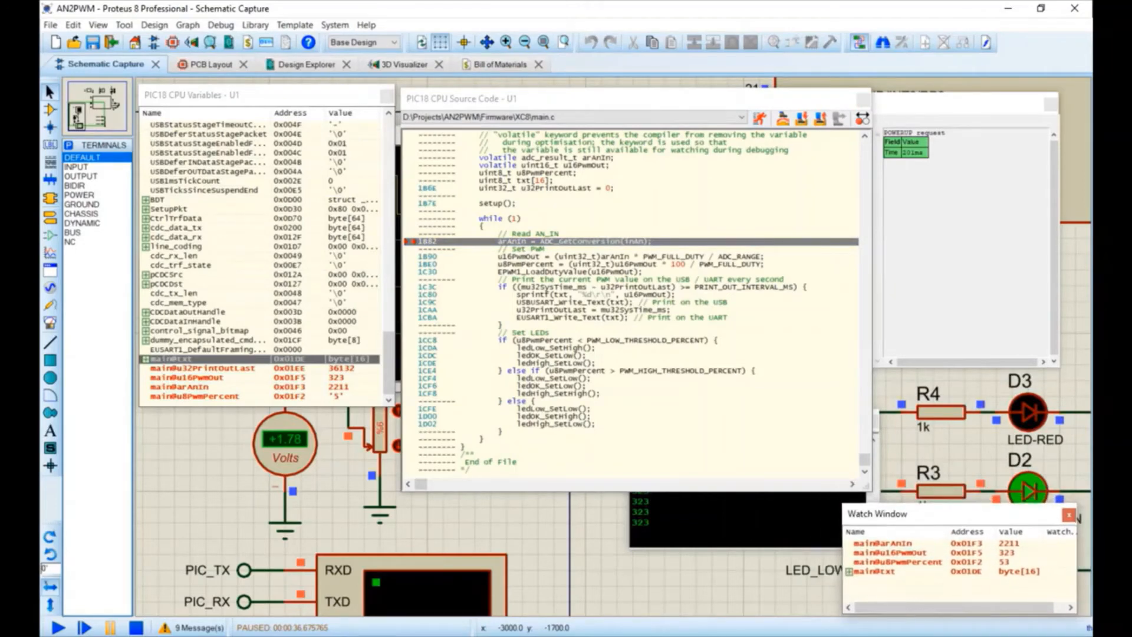
click(759, 119)
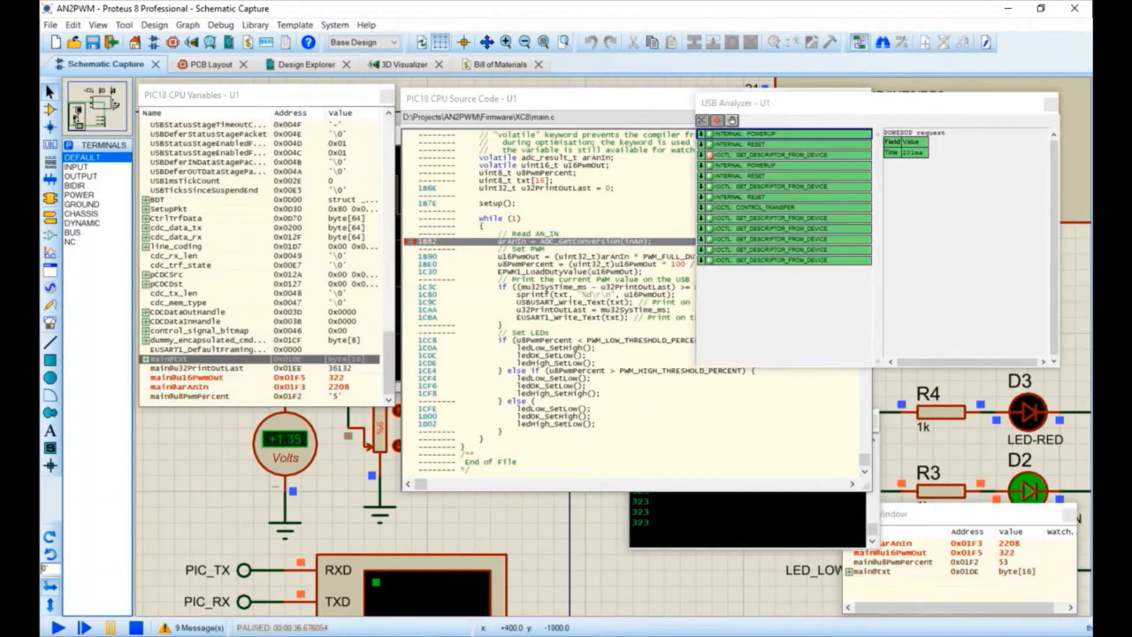
Step: Place the Watch Window beside the source code and step over the arAnIn, u16PwmOut and u8PwmPercent assignments while watching each variable
drag(916, 514, 903, 92)
drag(566, 98, 482, 93)
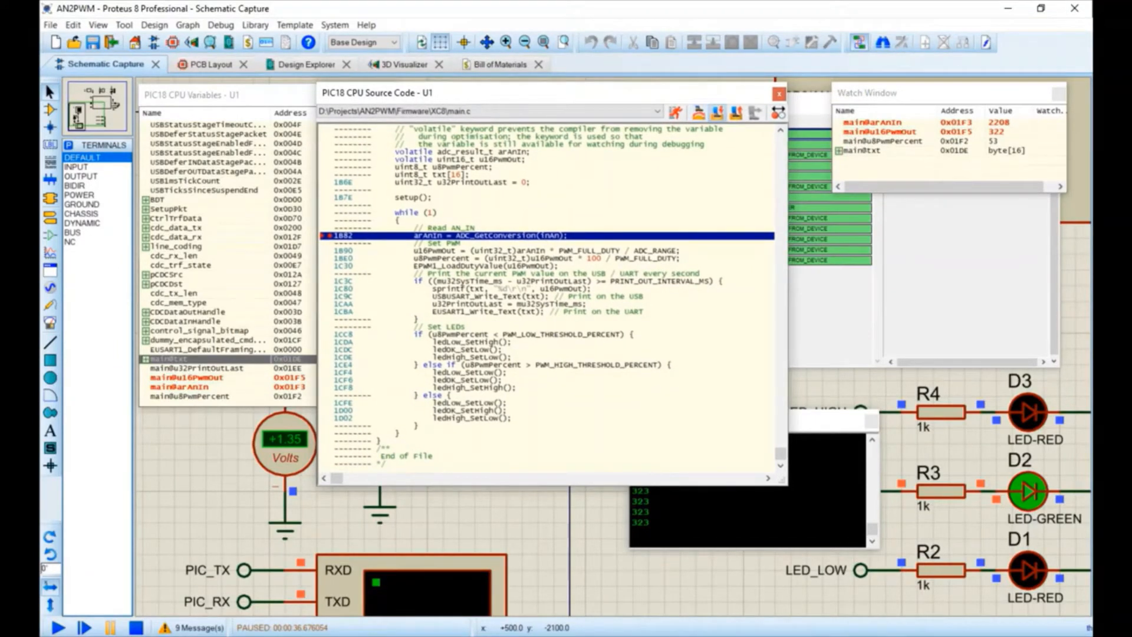
key(F10)
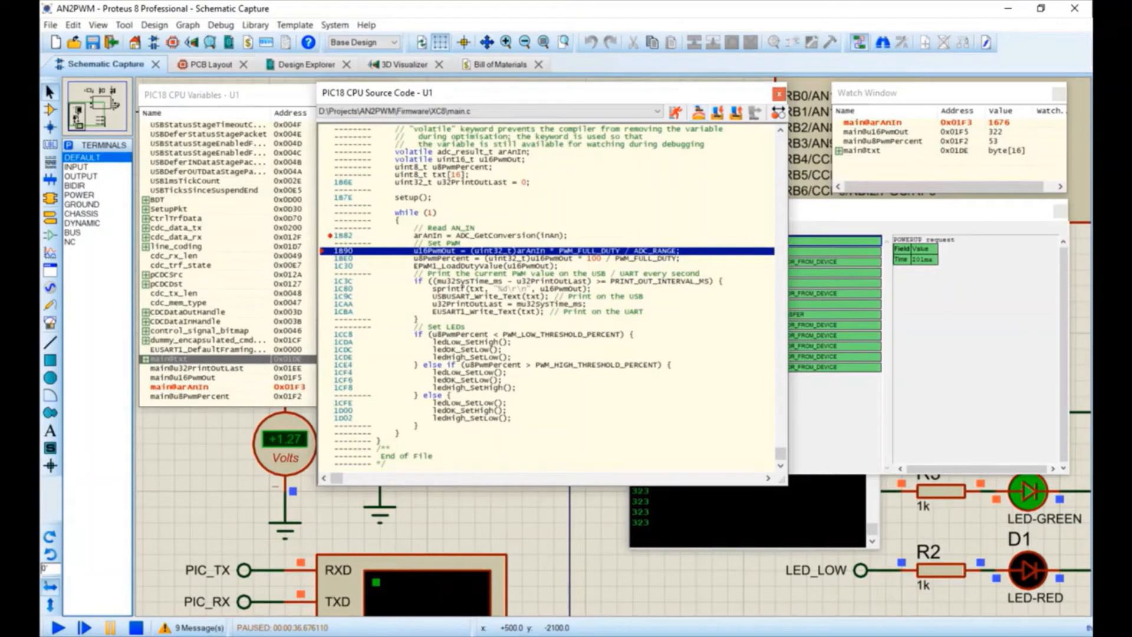
click(876, 132)
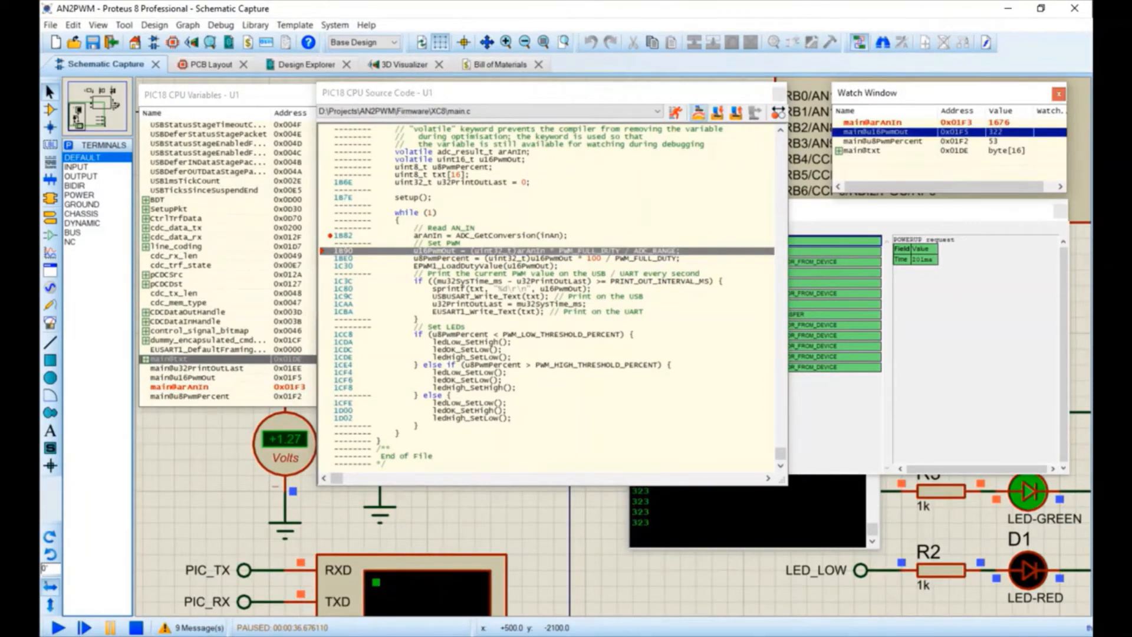
key(F10)
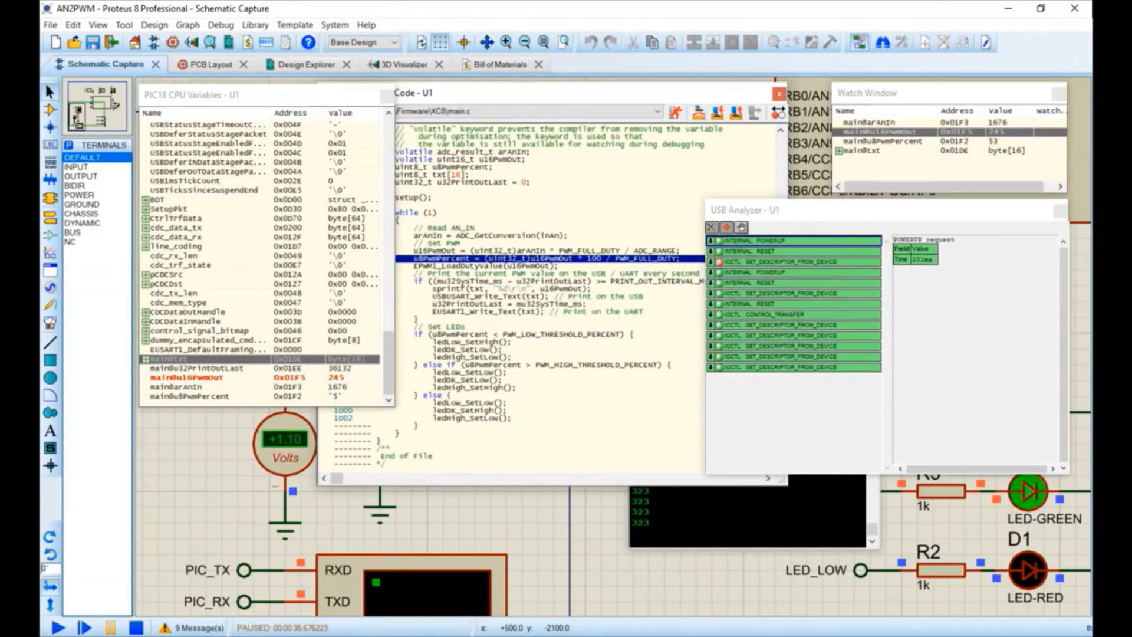
click(882, 142)
click(698, 112)
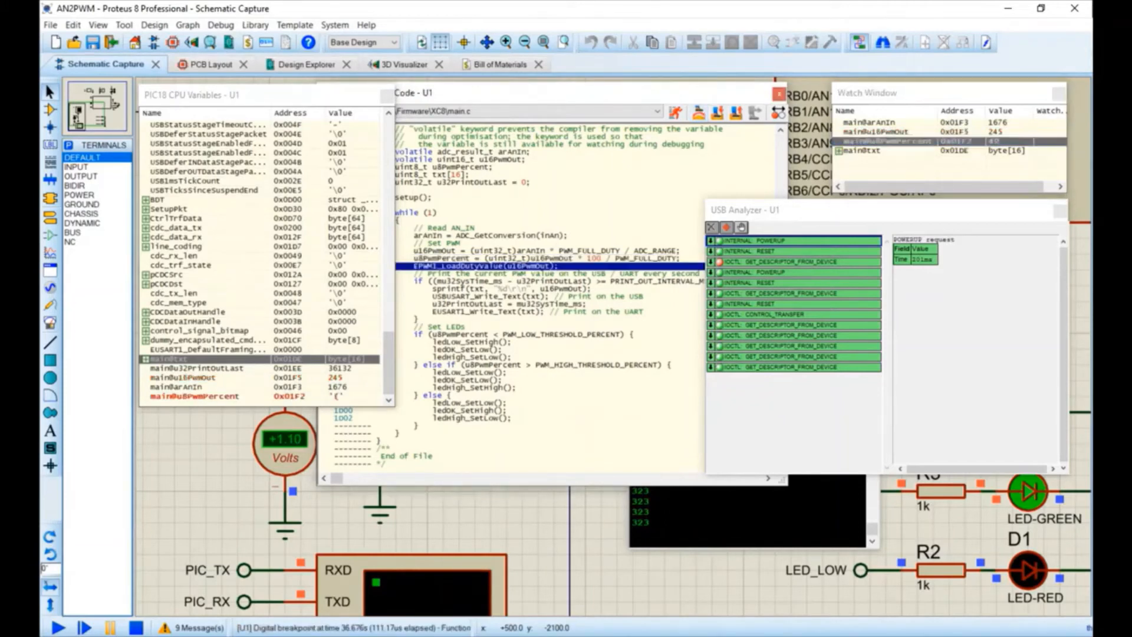
Step: Expand the main@txt array in the Watch Window and enlarge the window to show its elements
click(839, 151)
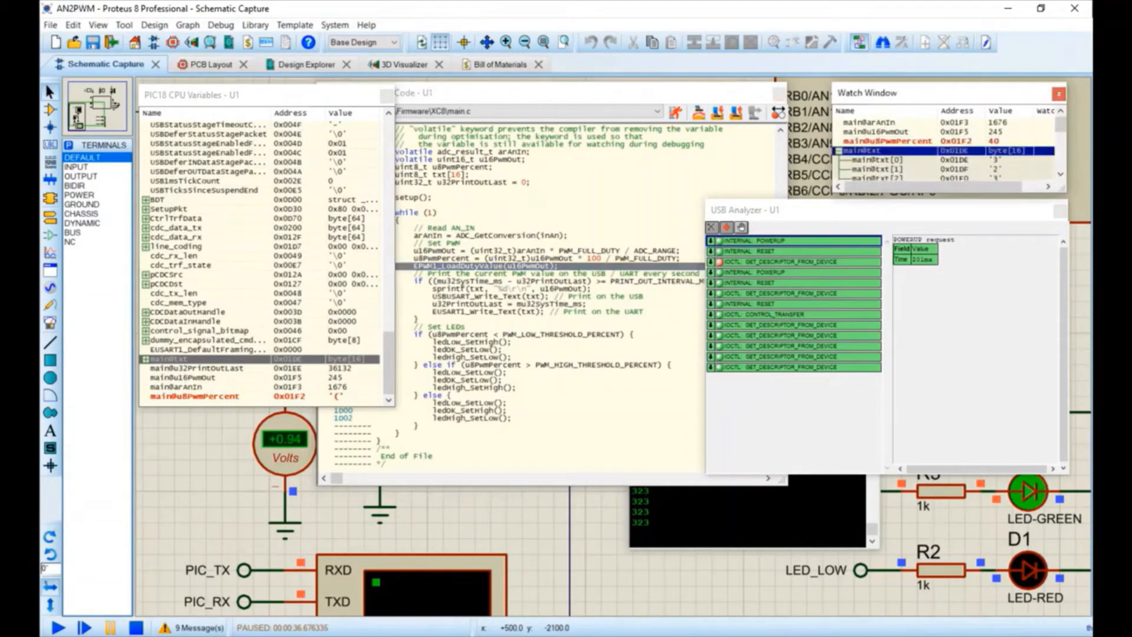
drag(1065, 192, 1072, 272)
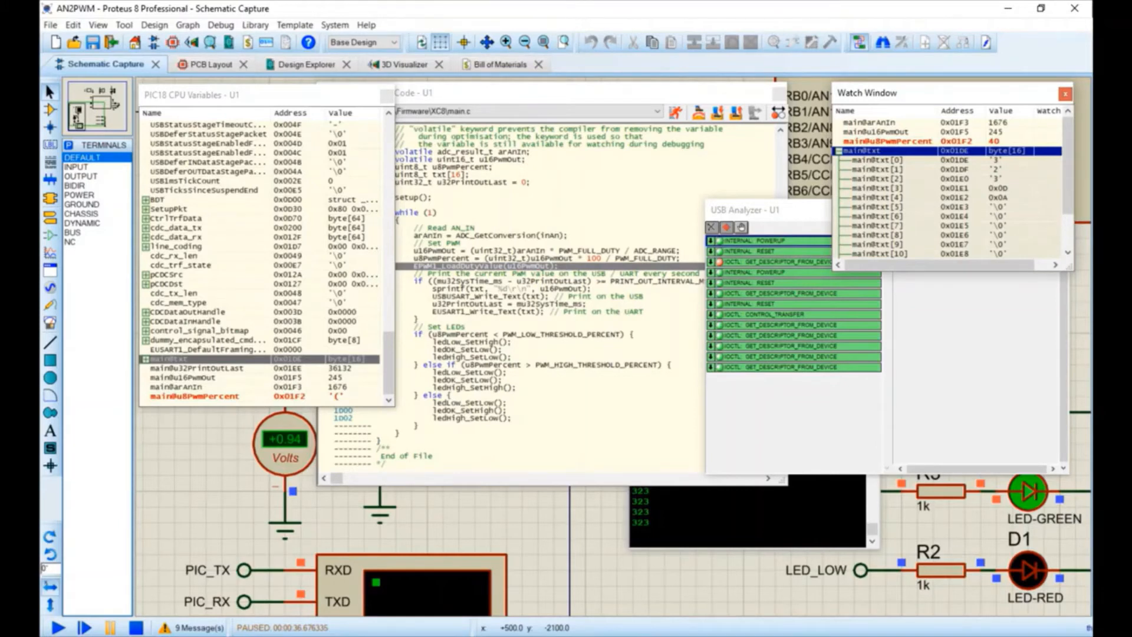
Step: Resume the simulation to the ADC_GetConversion(inAn) breakpoint in main.c and step into the function in adc.c
click(884, 207)
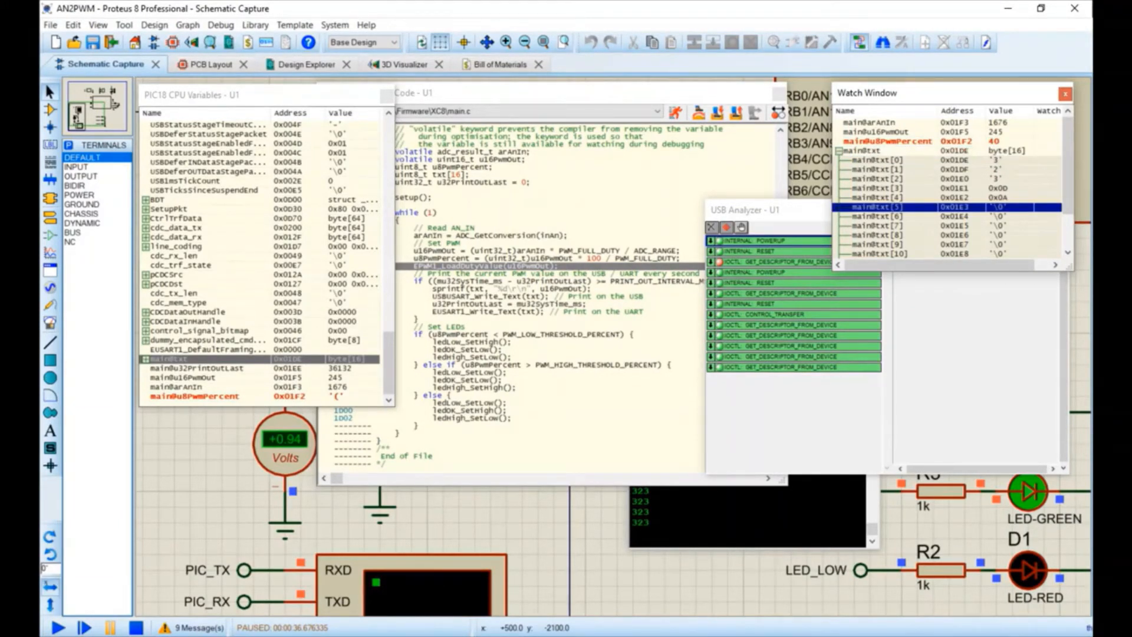
click(613, 93)
click(675, 112)
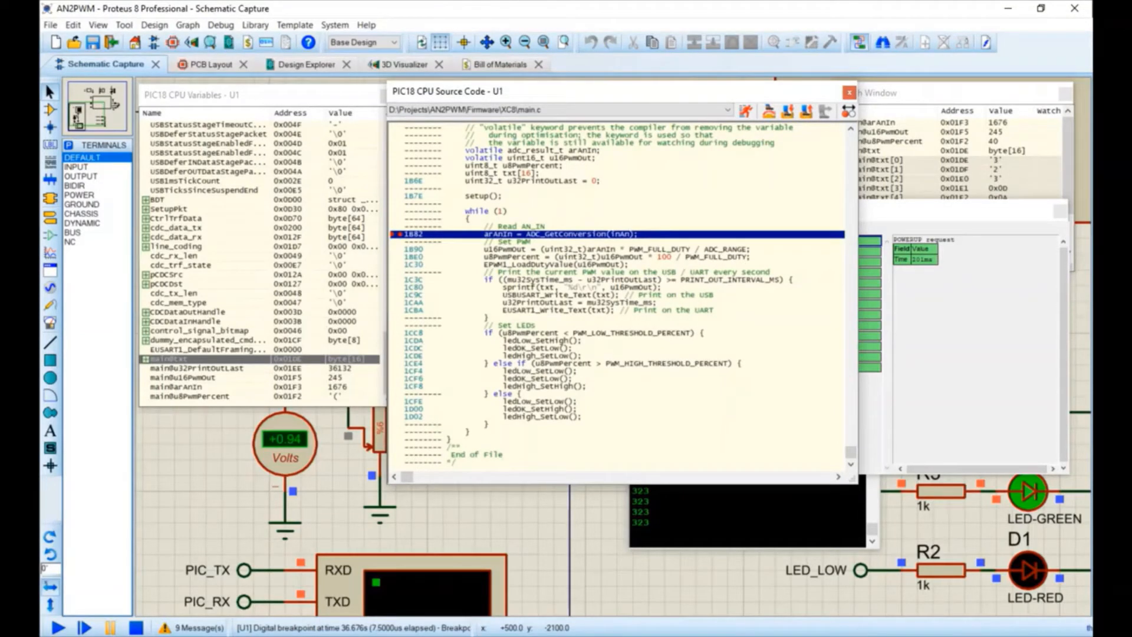
click(788, 112)
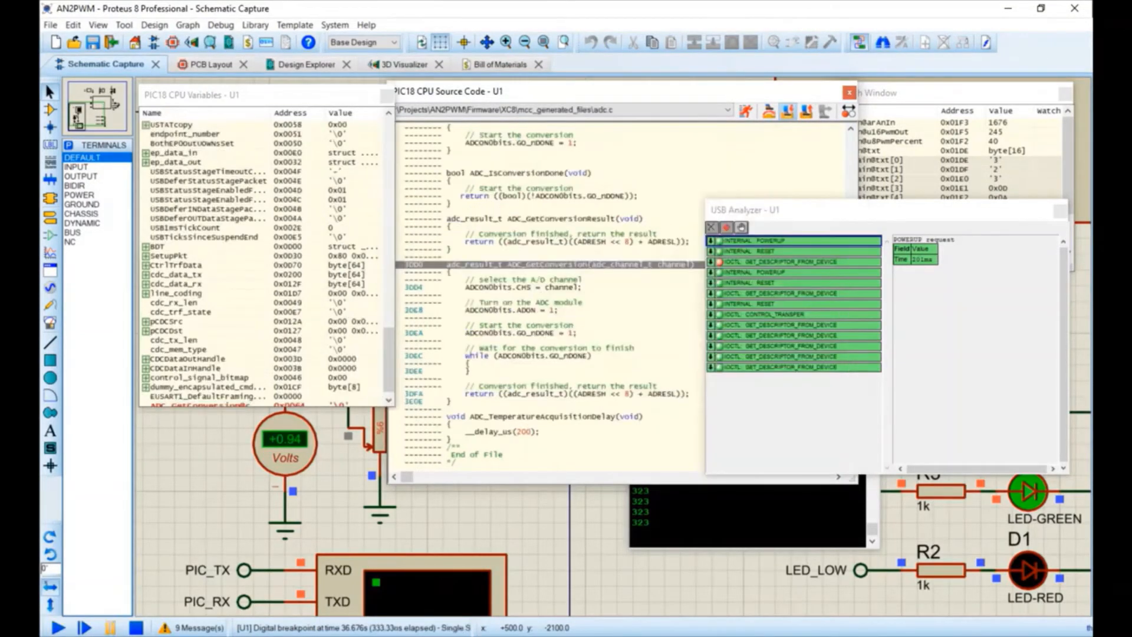
Step: Step line by line through ADC_GetConversion and its GO_nDONE wait loop, and step out of the function to return to main.c
key(F11)
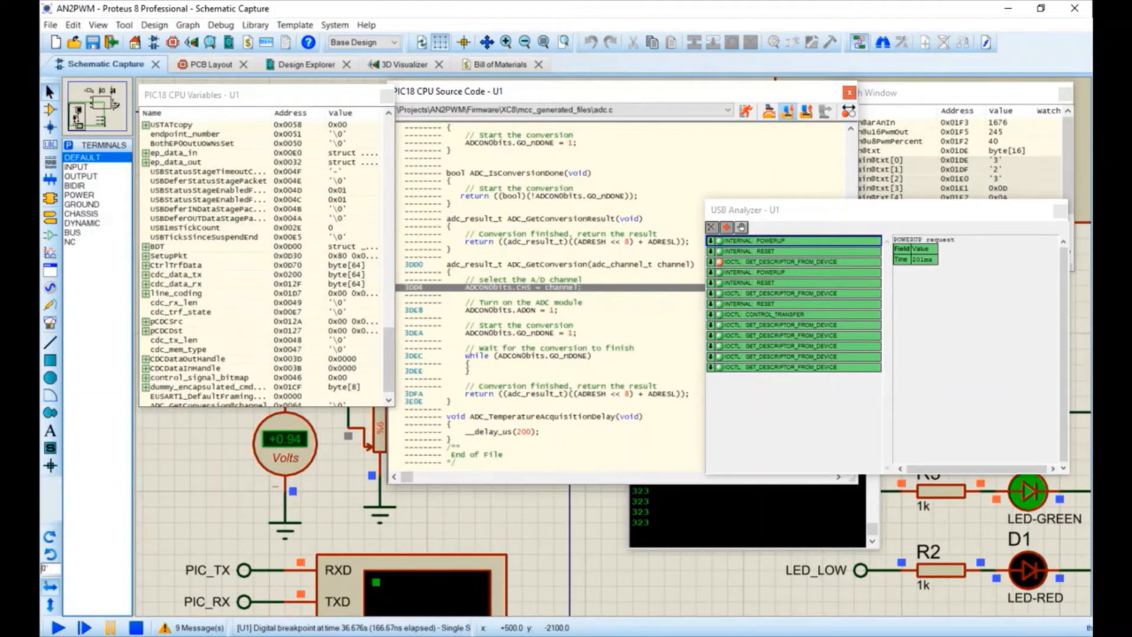
key(F11)
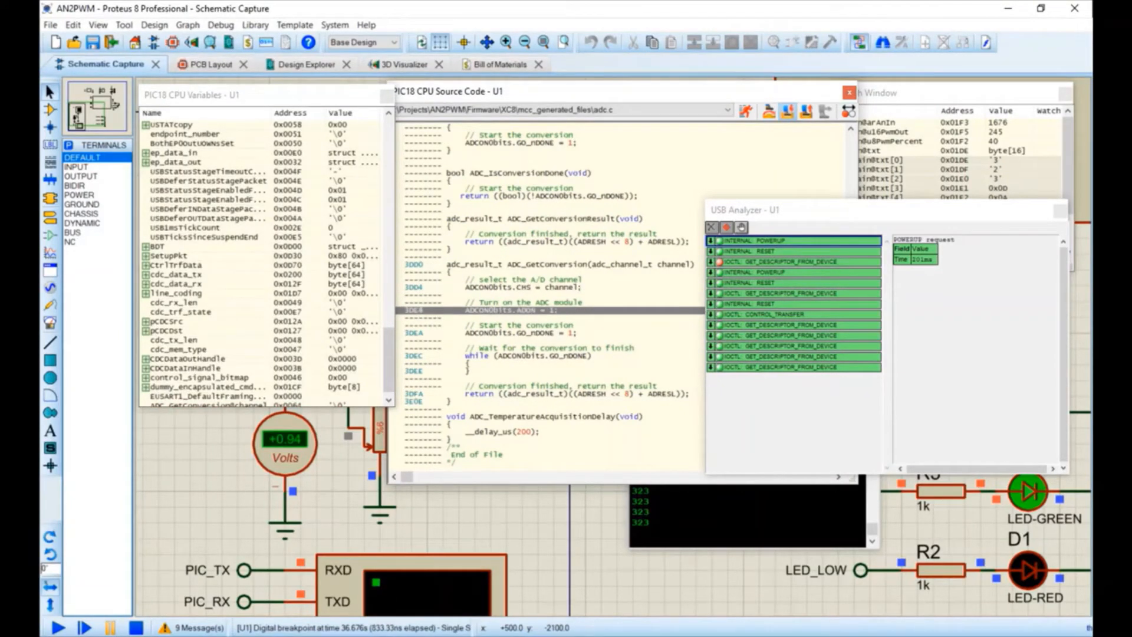
key(F11)
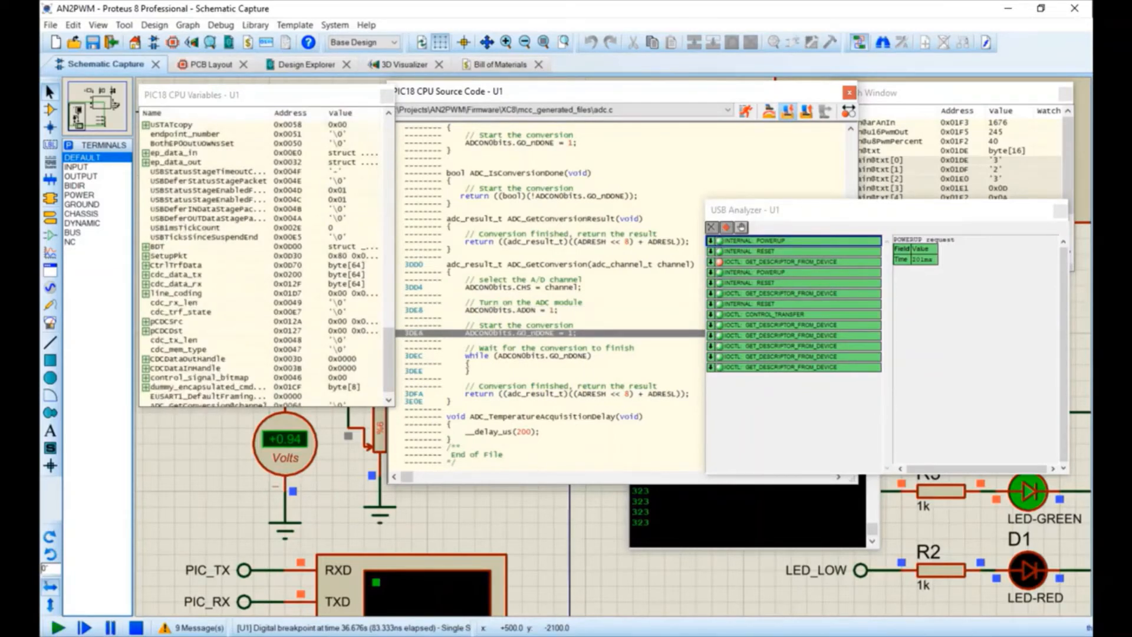
key(F11)
key(F11)
key(F11)
key(F11)
key(F11)
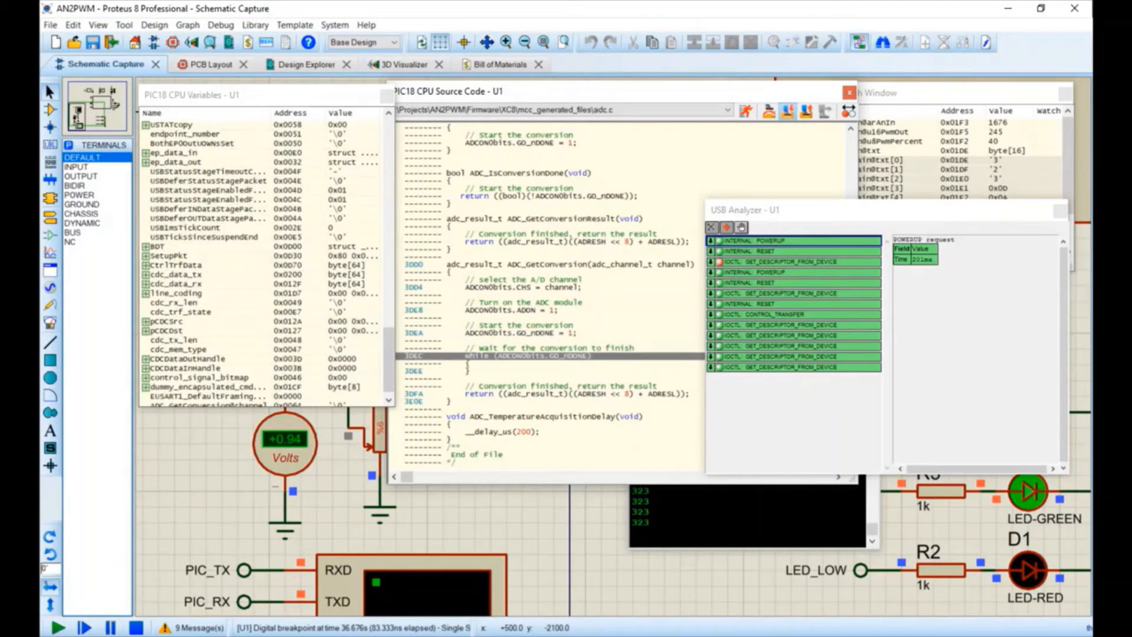
key(F11)
key(F11)
key(F11)
key(F11)
key(F11)
key(F11)
key(F11)
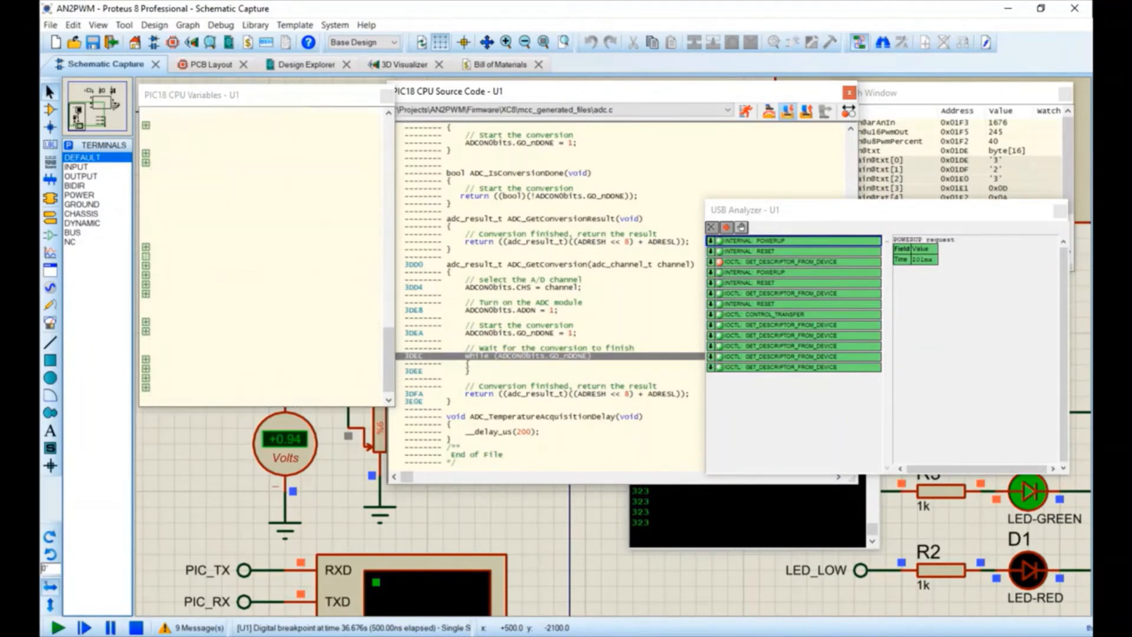
key(ctrl+F11)
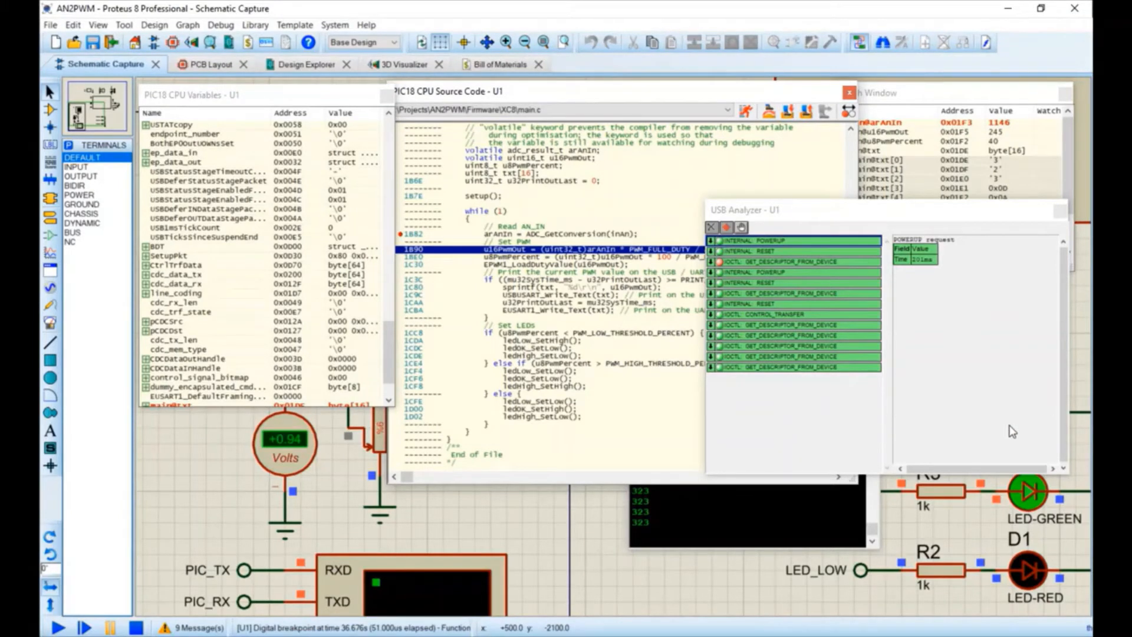
Step: Set a breakpoint on ledLow_SetHigh() in the low-threshold branch, remove the one on ADC_GetConversion, and resume the simulation until it halts
scroll(846, 433, down, 4)
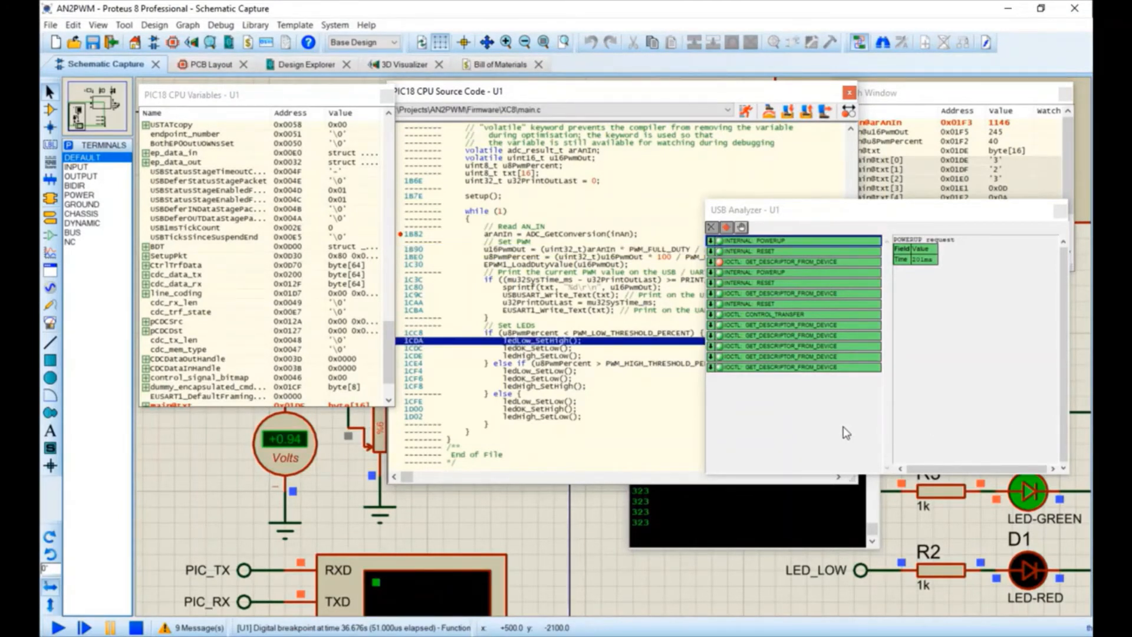
drag(353, 96, 317, 95)
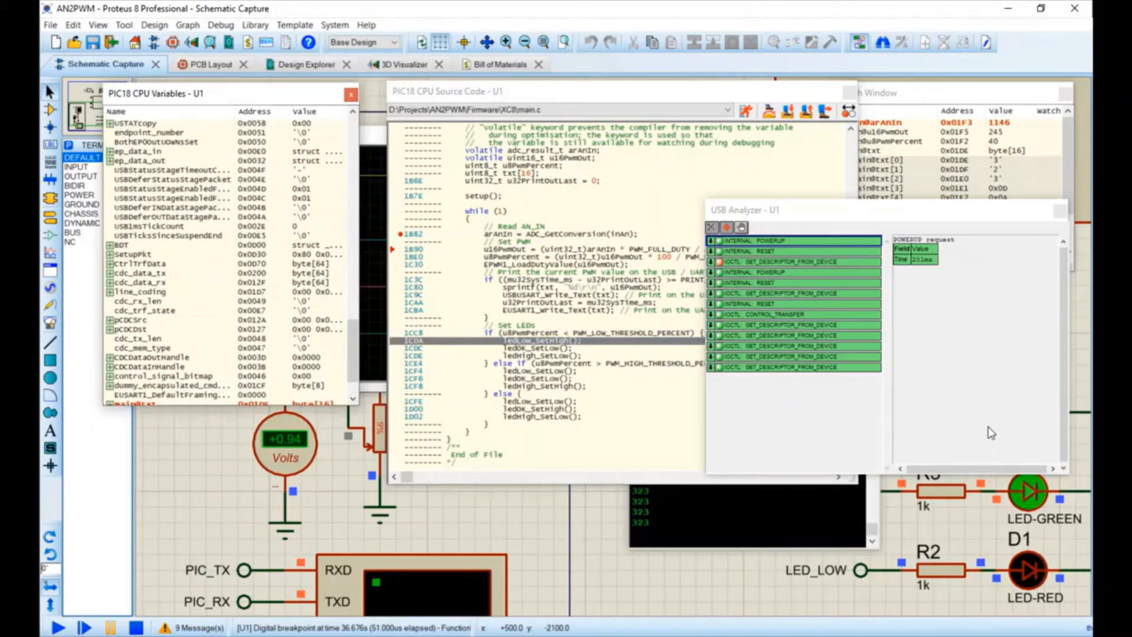
click(842, 428)
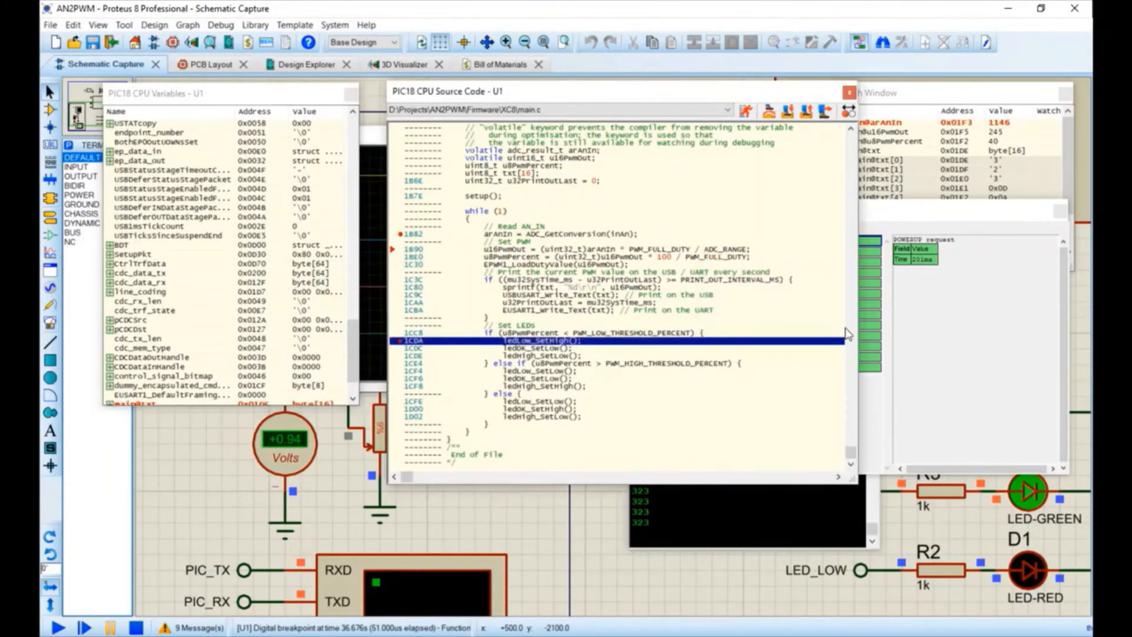
scroll(845, 300, up, 4)
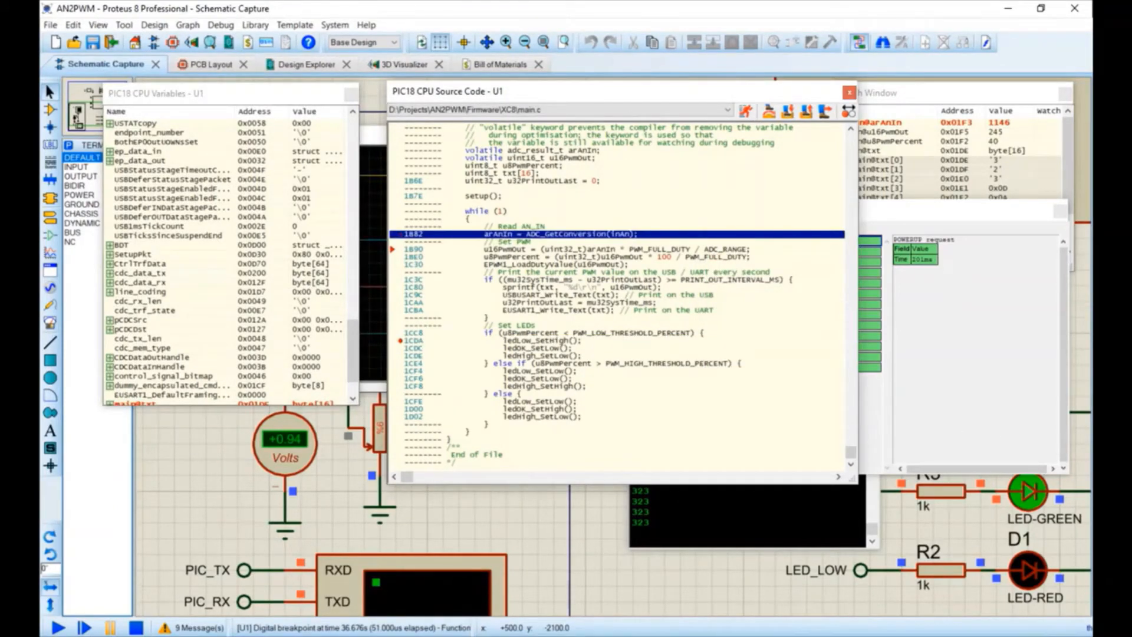
click(745, 110)
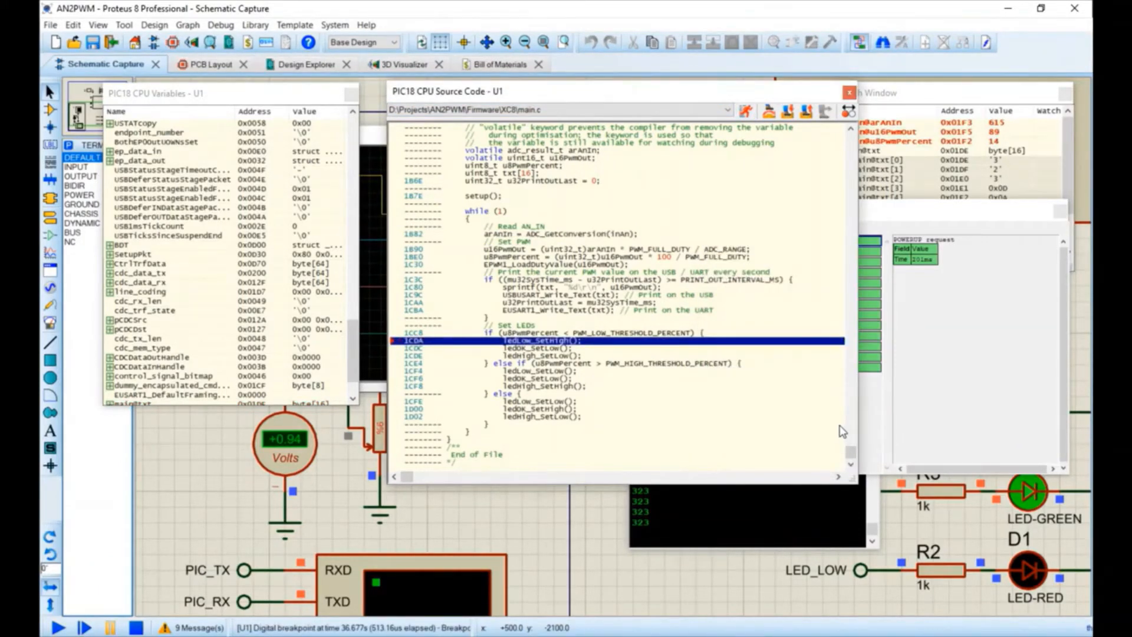
Step: Move the breakpoint to ledLow_SetLow() in the PWM_HIGH_THRESHOLD_PERCENT branch and resume the simulation
click(840, 464)
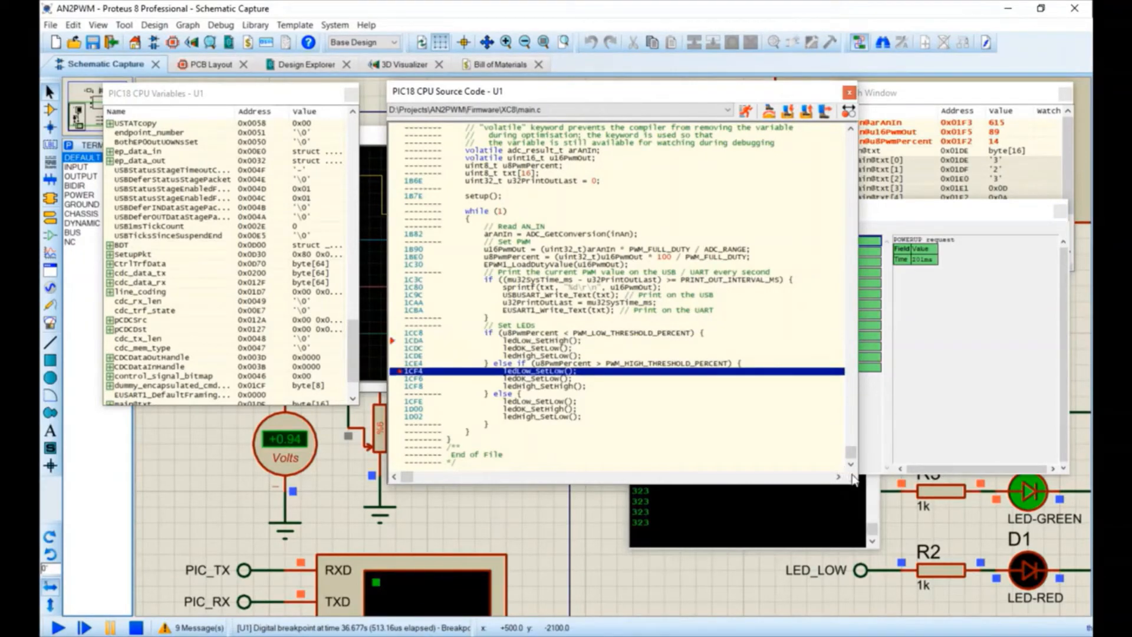
key(F12)
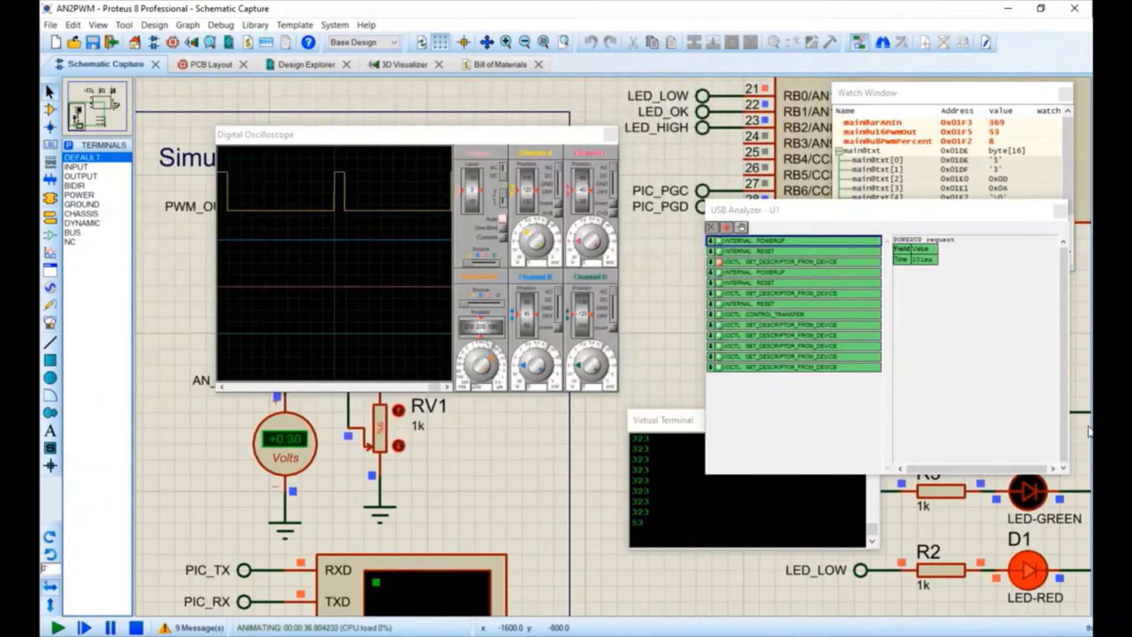
Step: Move the Digital Oscilloscope and USB Analyzer windows aside and raise potentiometer RV1 to 80% until the breakpoint is hit
mouse_move(476, 135)
mouse_down()
mouse_move(524, 104)
mouse_move(431, 92)
mouse_up()
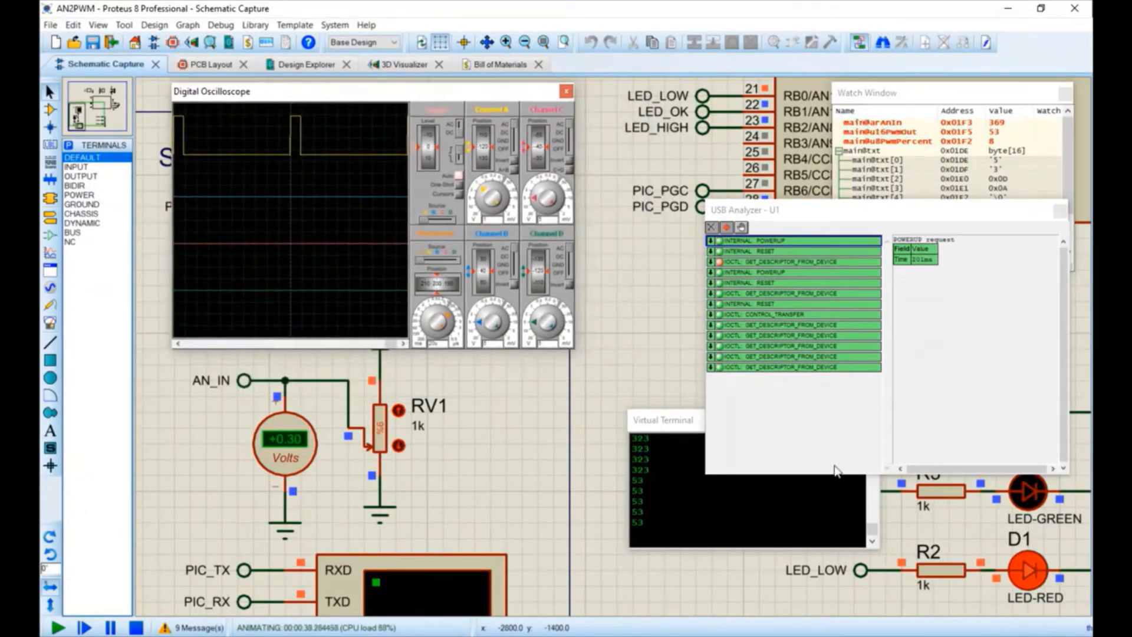
drag(873, 210, 761, 142)
click(818, 547)
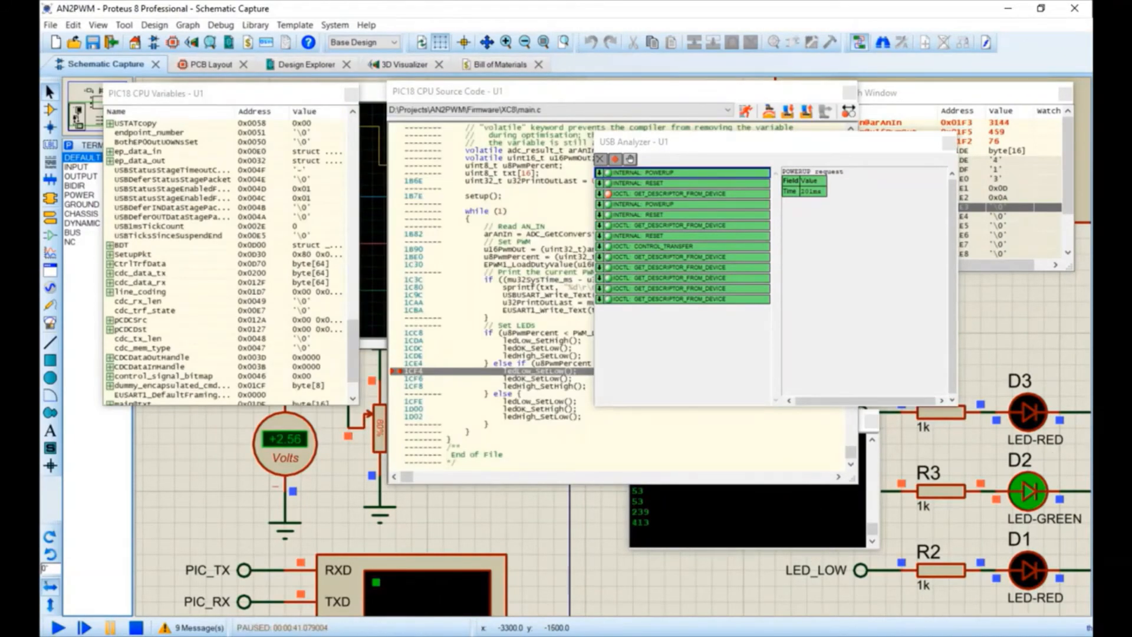
Step: Rearrange the USB Analyzer, Source Code and Virtual Terminal windows so that LEDs D1 to D3 are uncovered beside the code
drag(766, 141, 860, 101)
drag(619, 90, 434, 60)
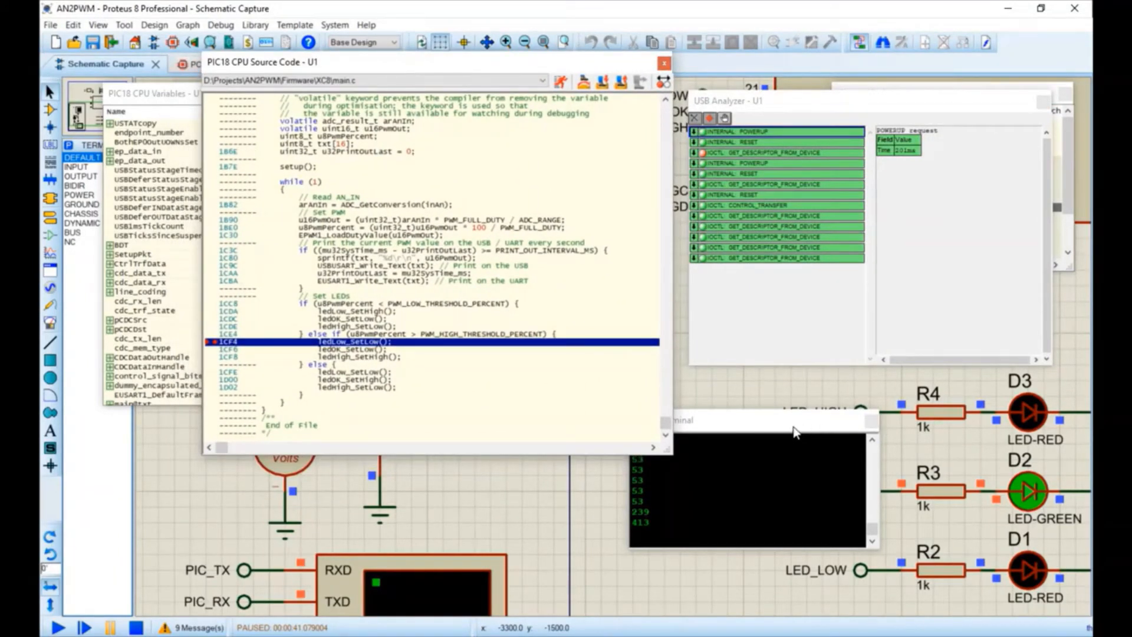
drag(737, 419, 618, 481)
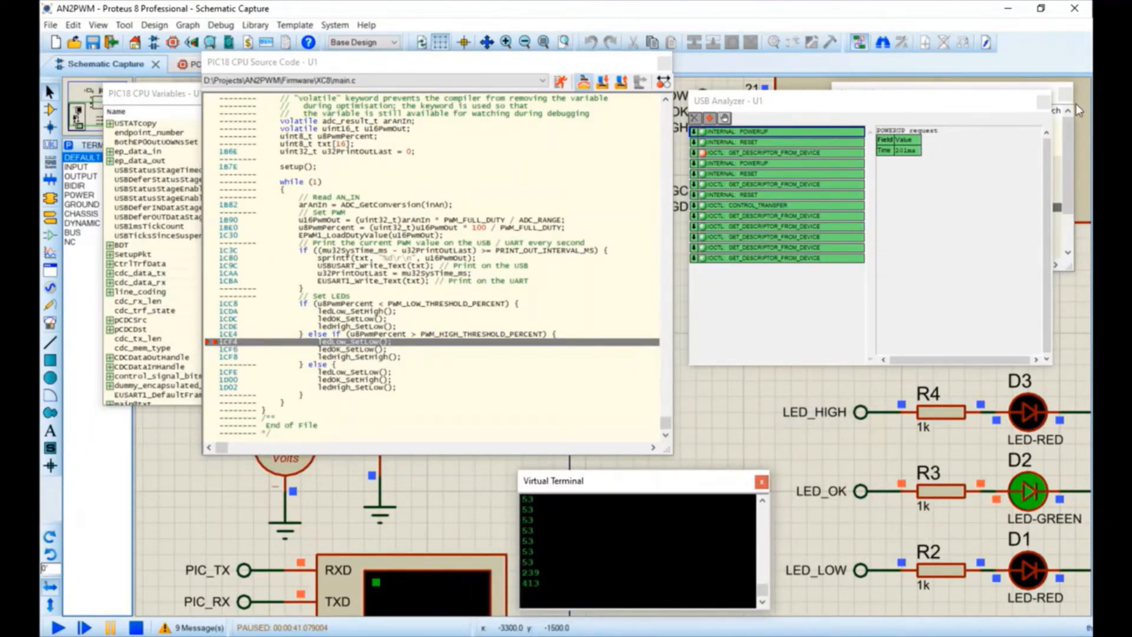
Step: Step over ledLow_SetLow, ledOK_SetLow and ledHigh_SetHigh back to the loop start while watching the LEDs, moving overlapping windows aside
key(F10)
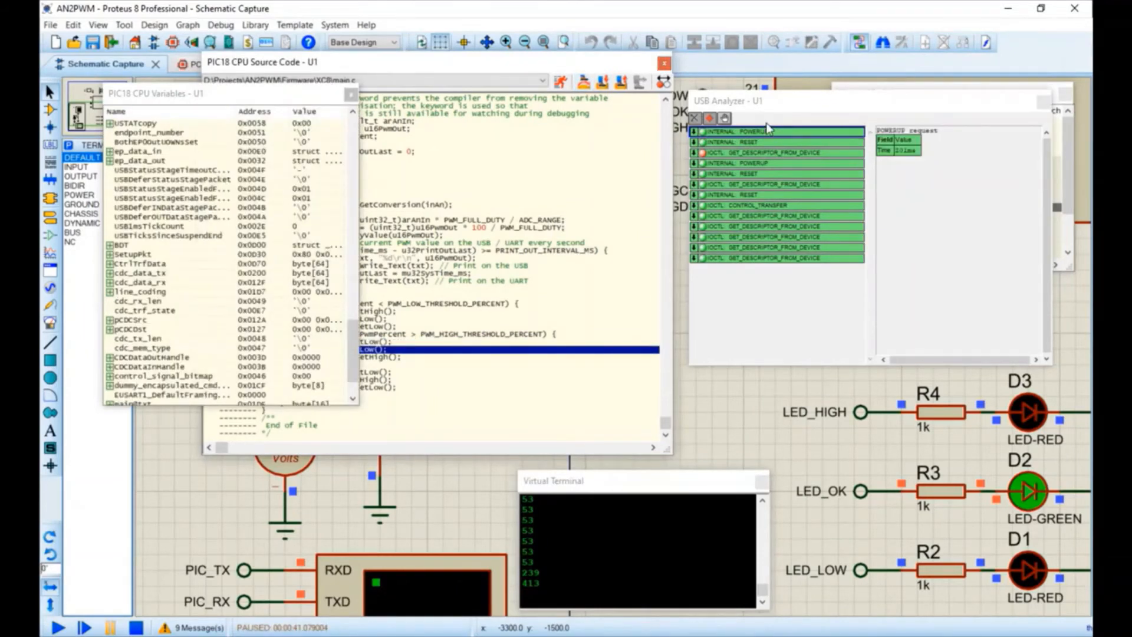
drag(259, 93, 203, 103)
drag(834, 87, 968, 64)
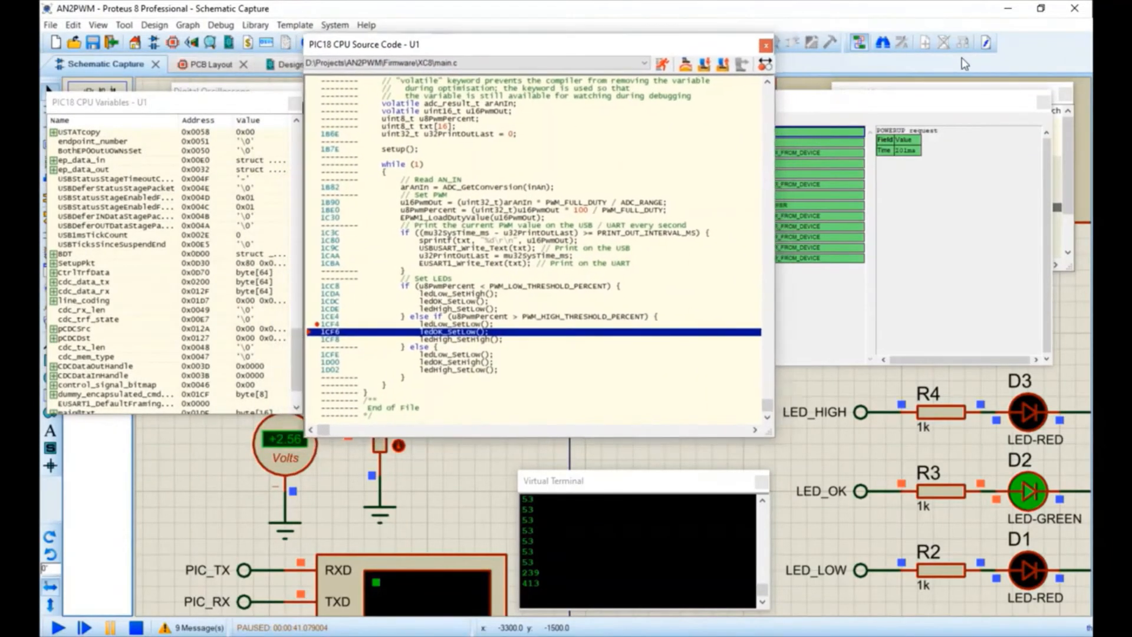
click(685, 63)
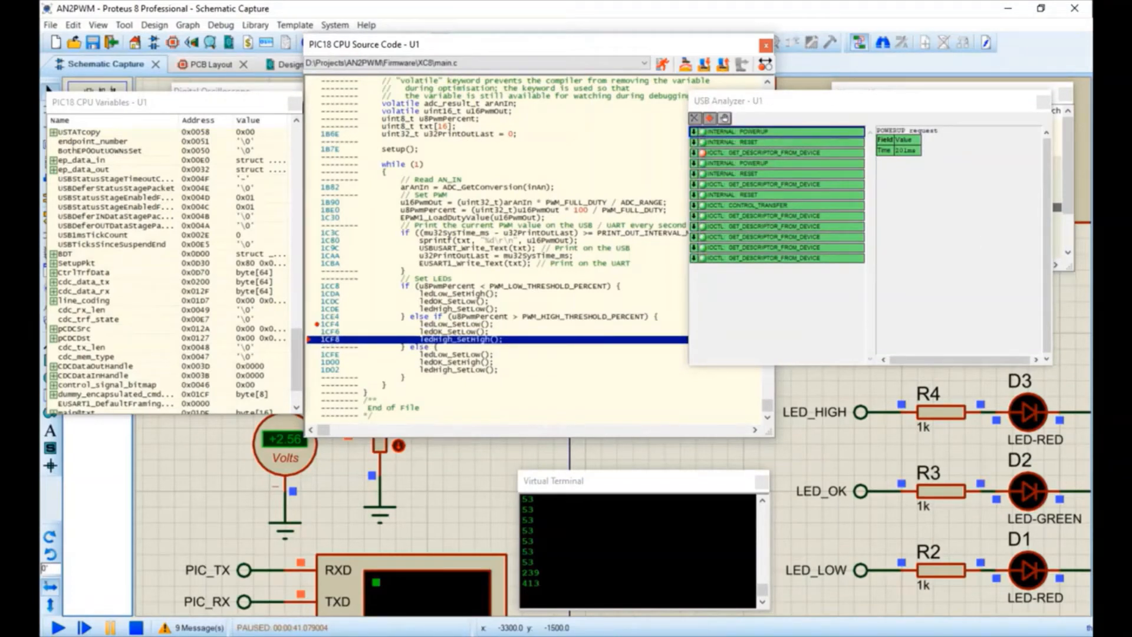
drag(870, 101, 934, 127)
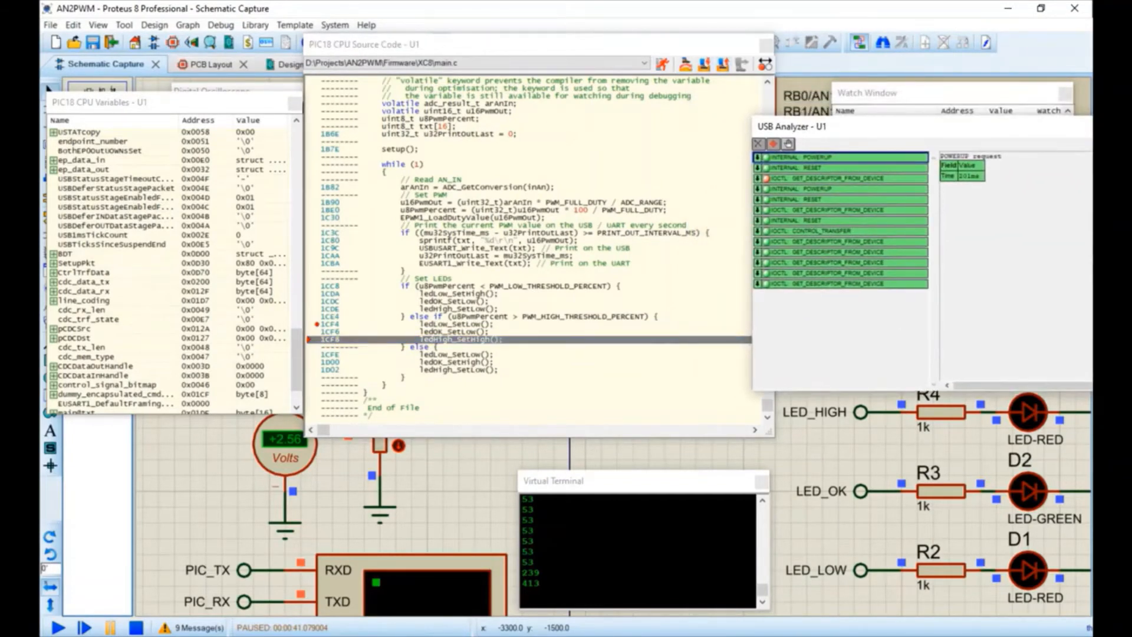
click(685, 64)
click(685, 64)
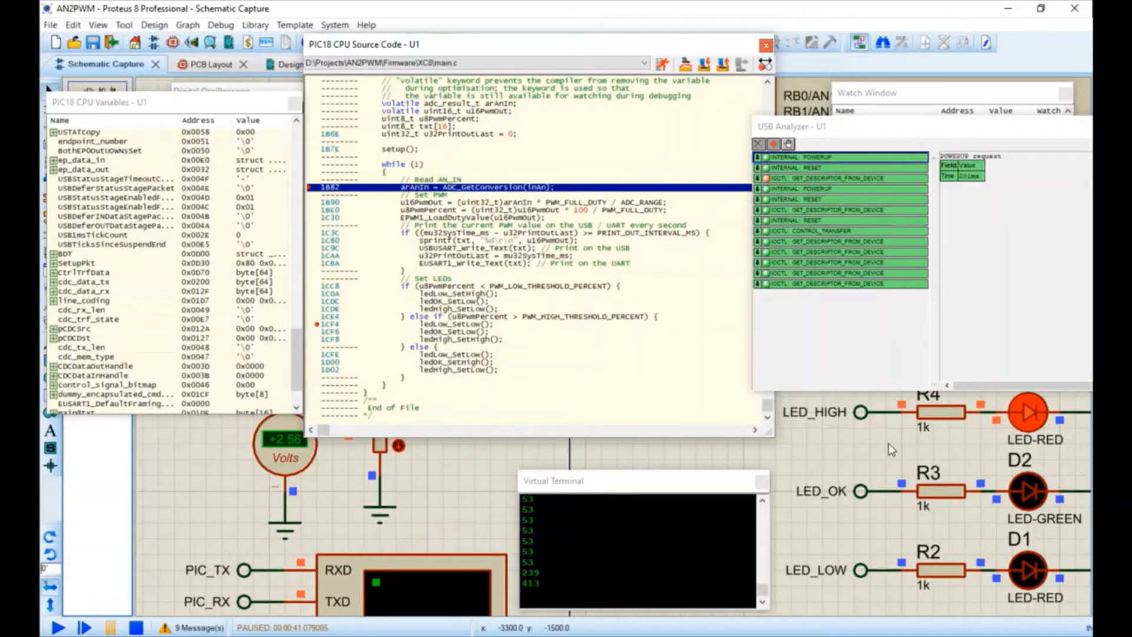
Step: Remove the breakpoint on ledLow_SetLow() in the high-threshold branch, resume the simulation and move the USB Analyzer window off the schematic's edge
click(456, 324)
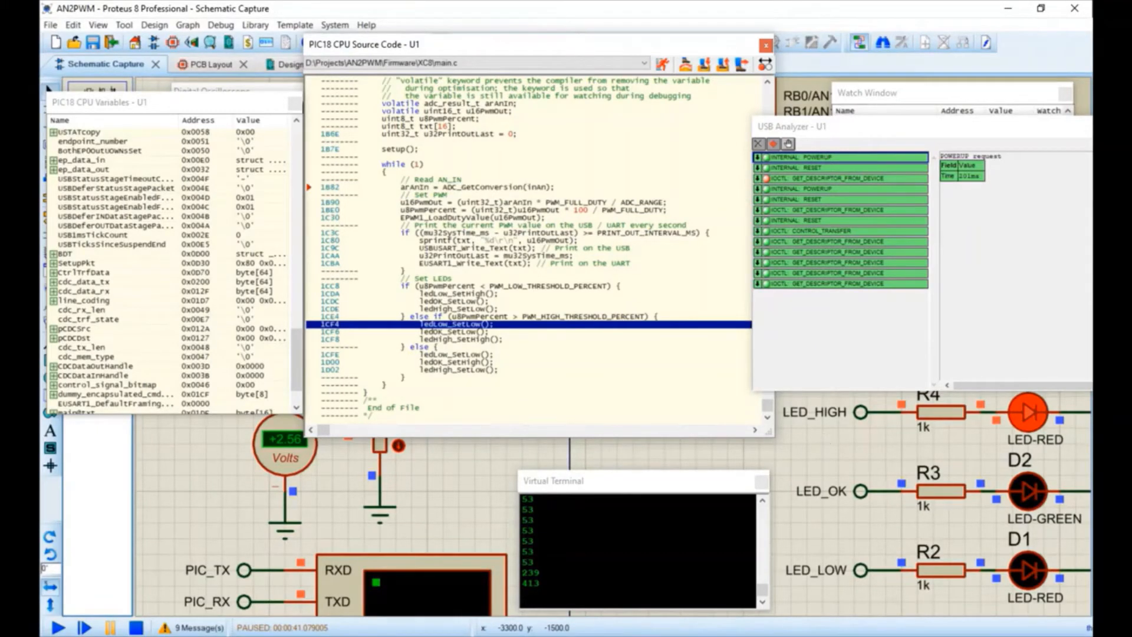
click(662, 64)
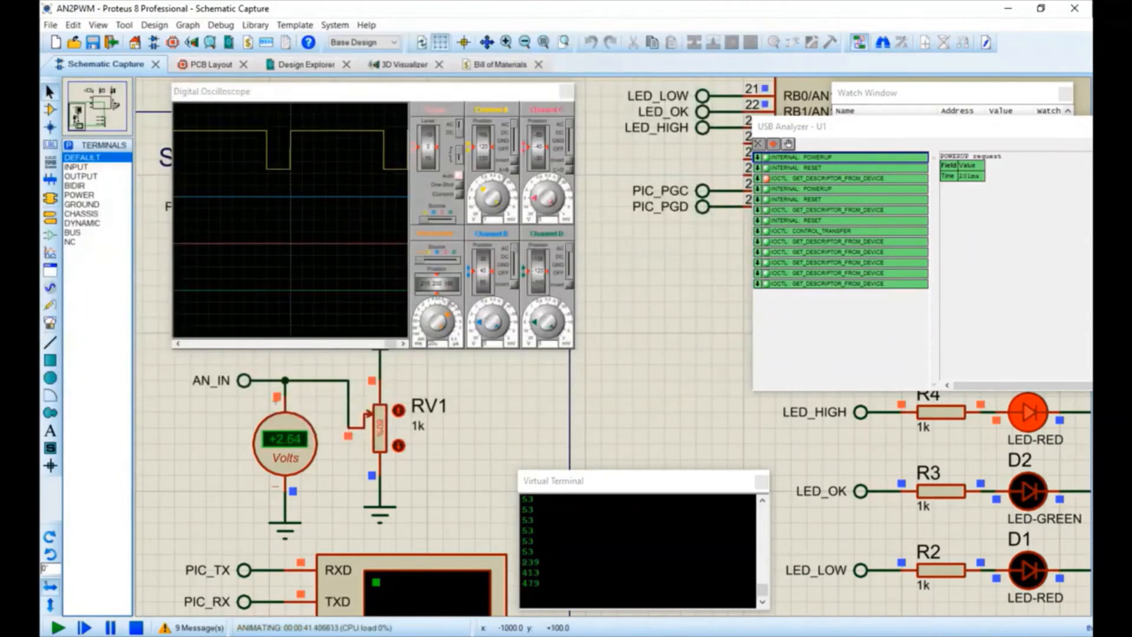
drag(884, 126, 808, 136)
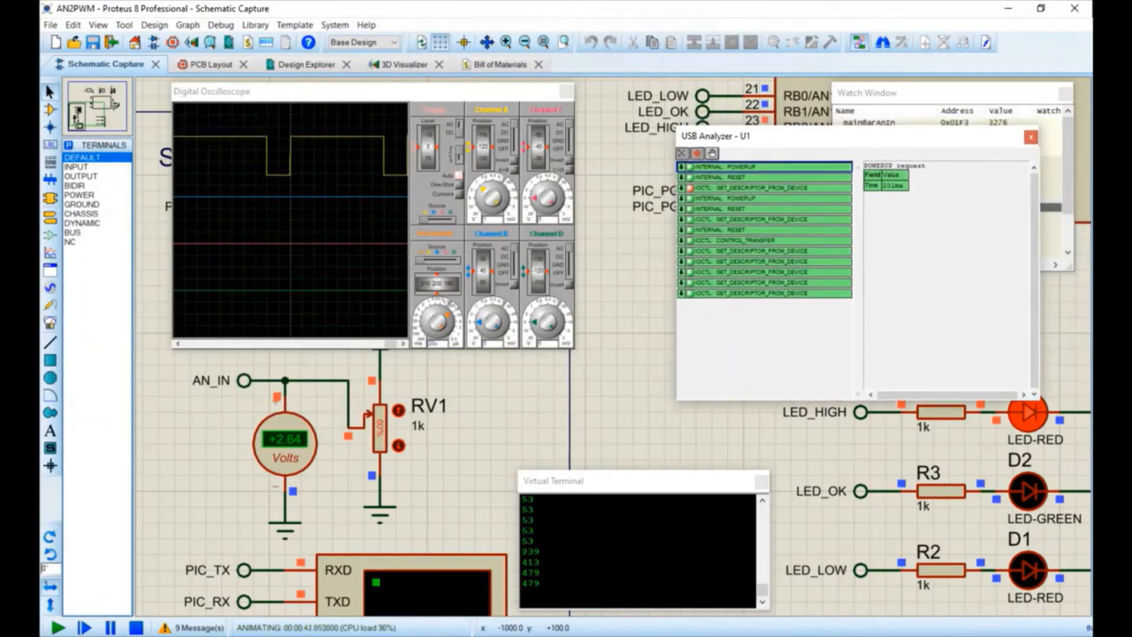
Step: Arrange the Watch Window and USB Analyzer clear of the LEDs and lower potentiometer RV1 to 24%
drag(925, 93, 511, 115)
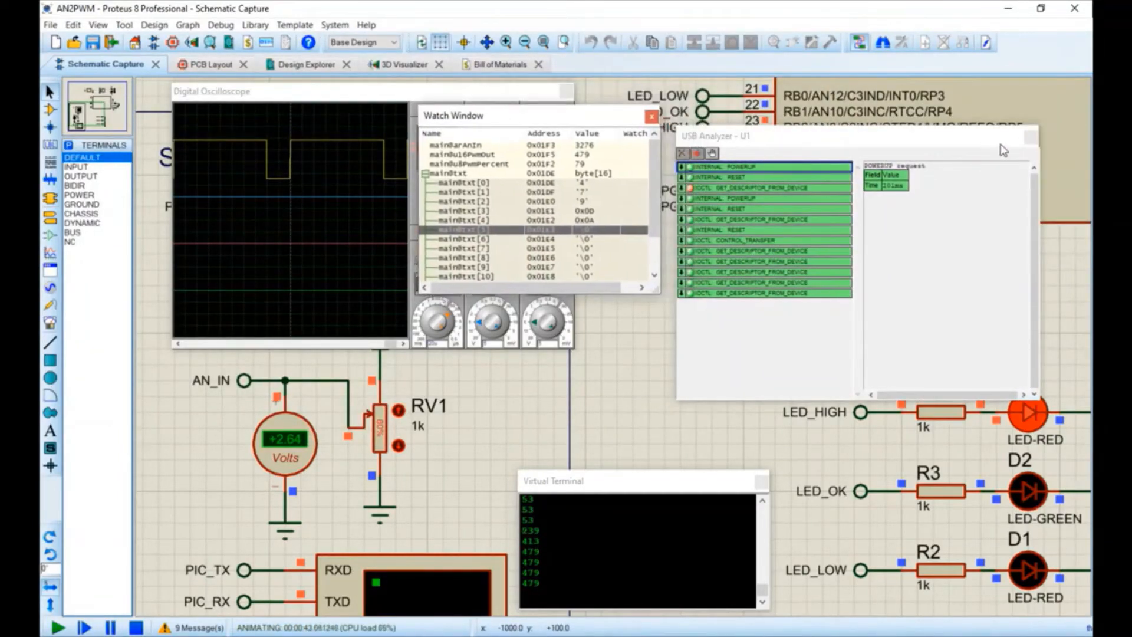
drag(998, 136, 1036, 96)
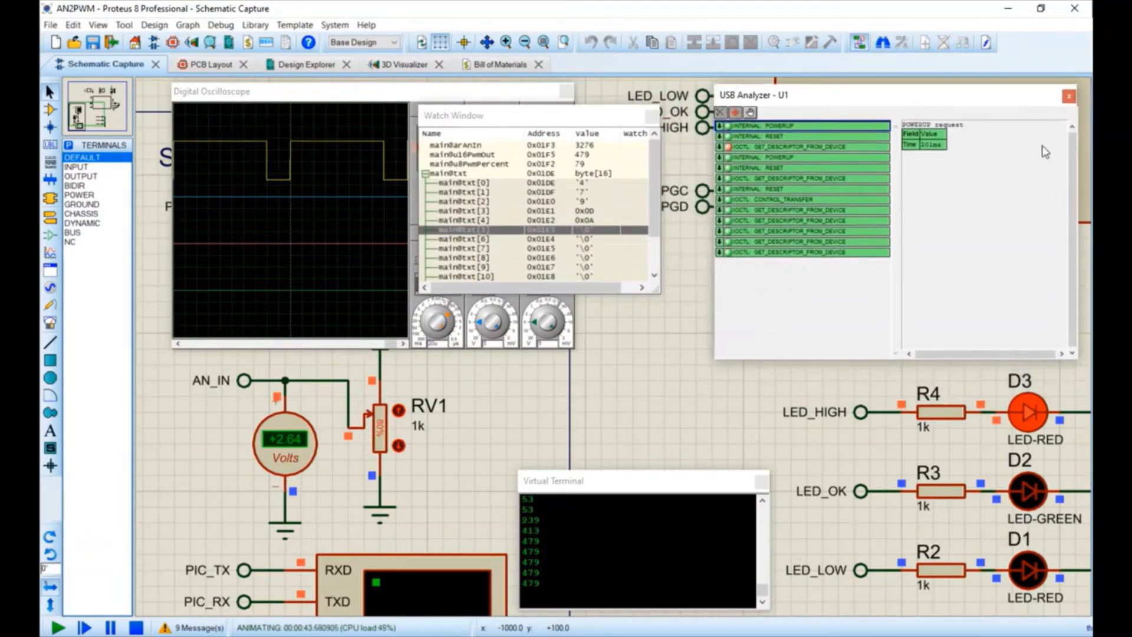
drag(471, 116, 510, 101)
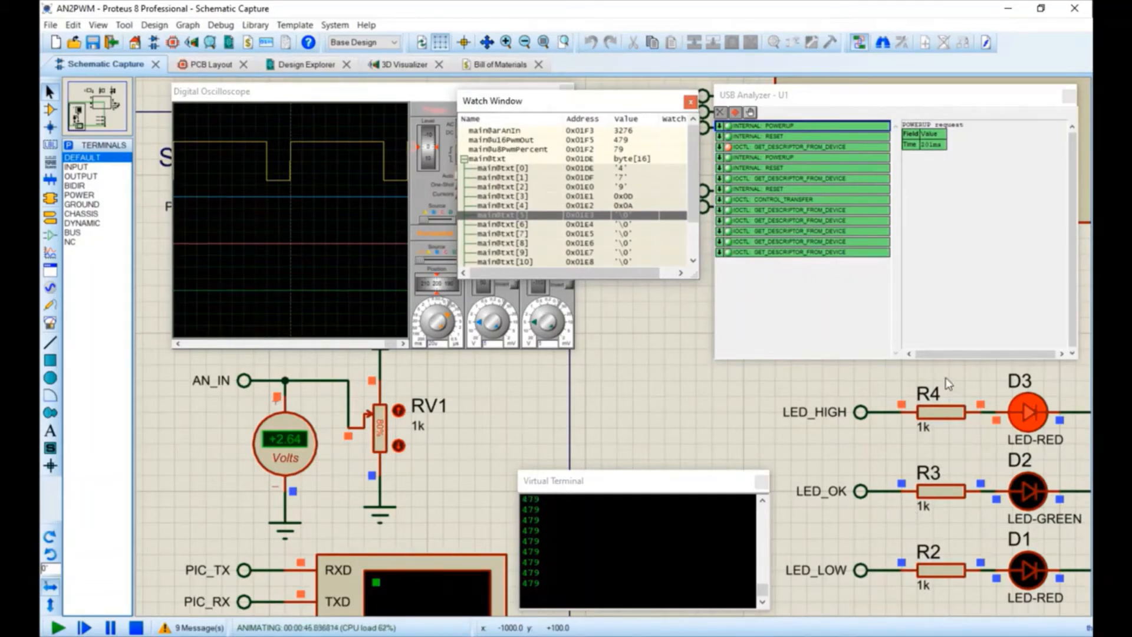
click(494, 131)
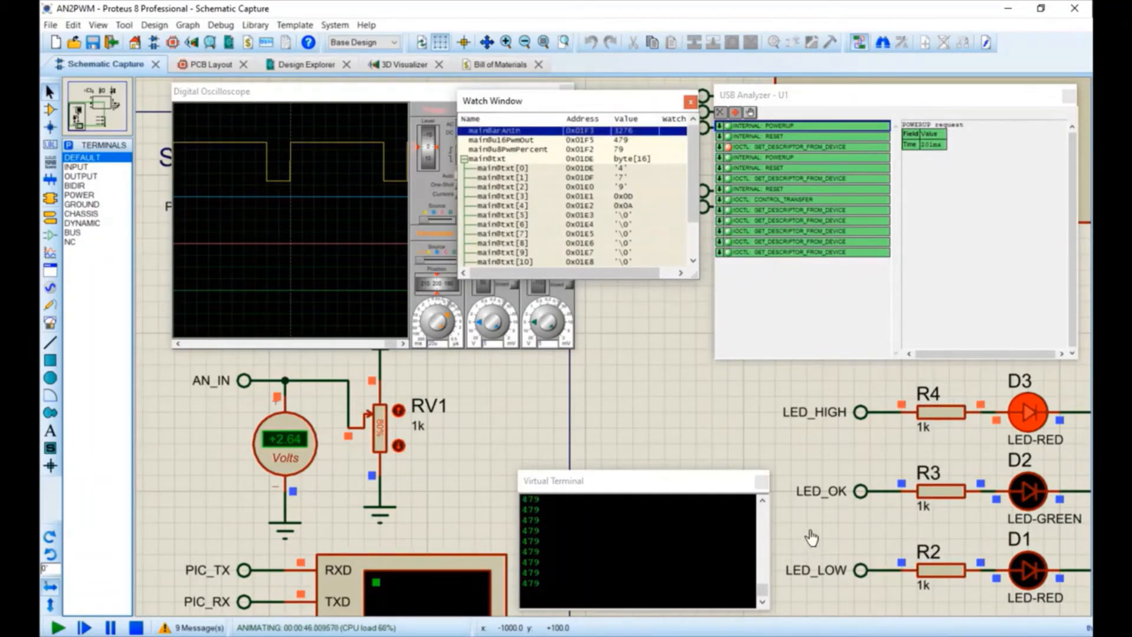
drag(369, 415, 369, 420)
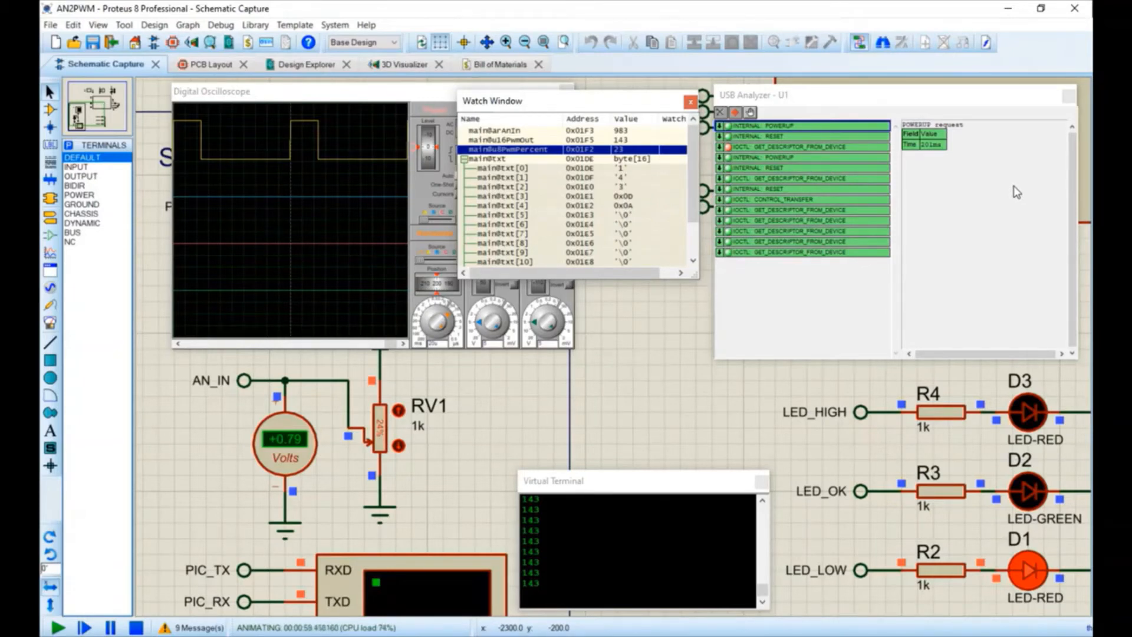
Step: Add a watchpoint on main@u8PwmPercent that suspends the simulation if any expression is true, with condition Greater or Equal To 80
right_click(538, 150)
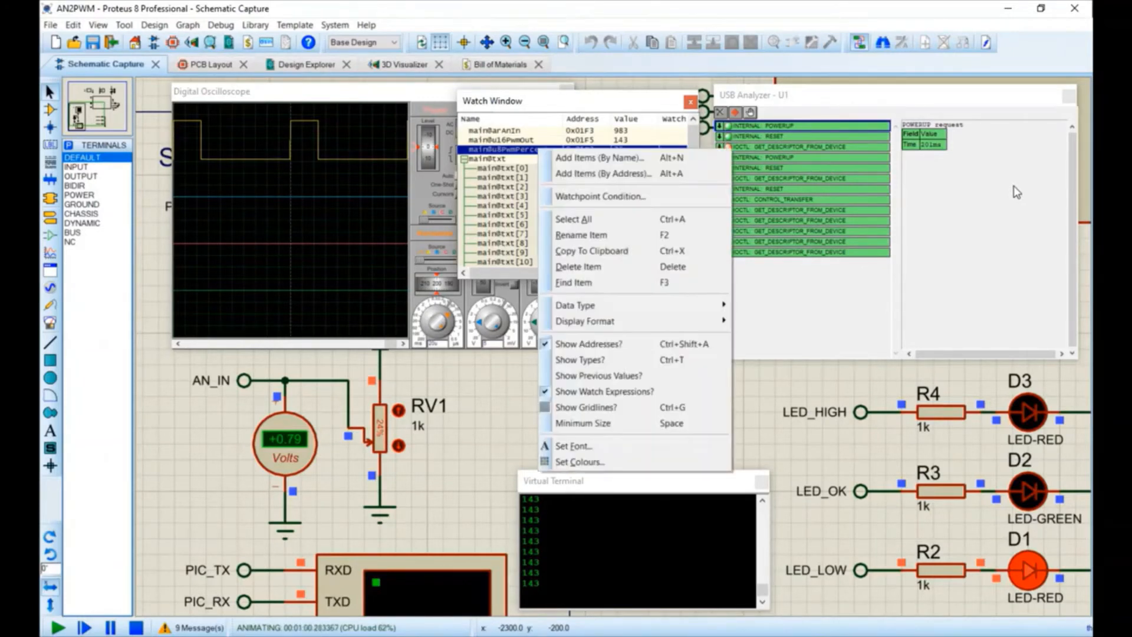
click(594, 197)
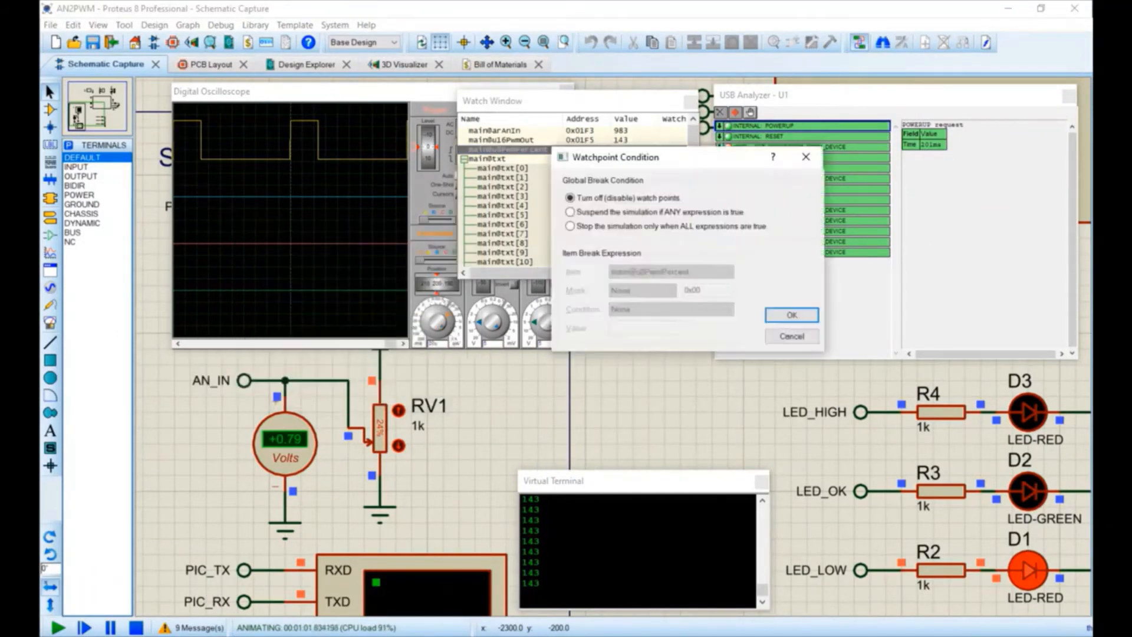
click(751, 240)
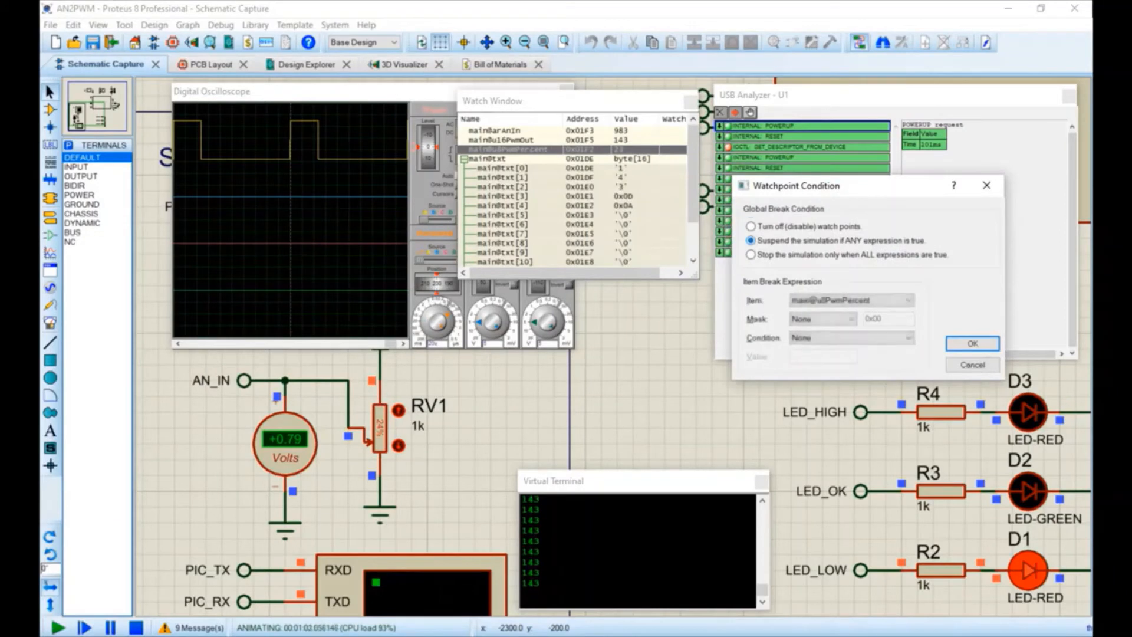
click(908, 338)
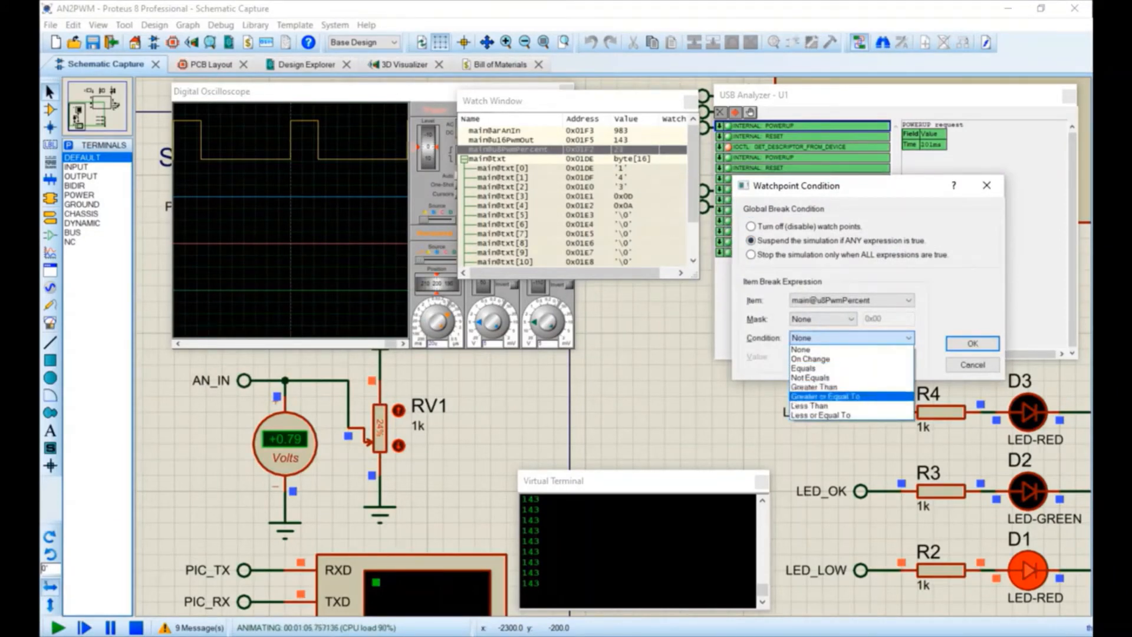
click(825, 397)
double_click(795, 357)
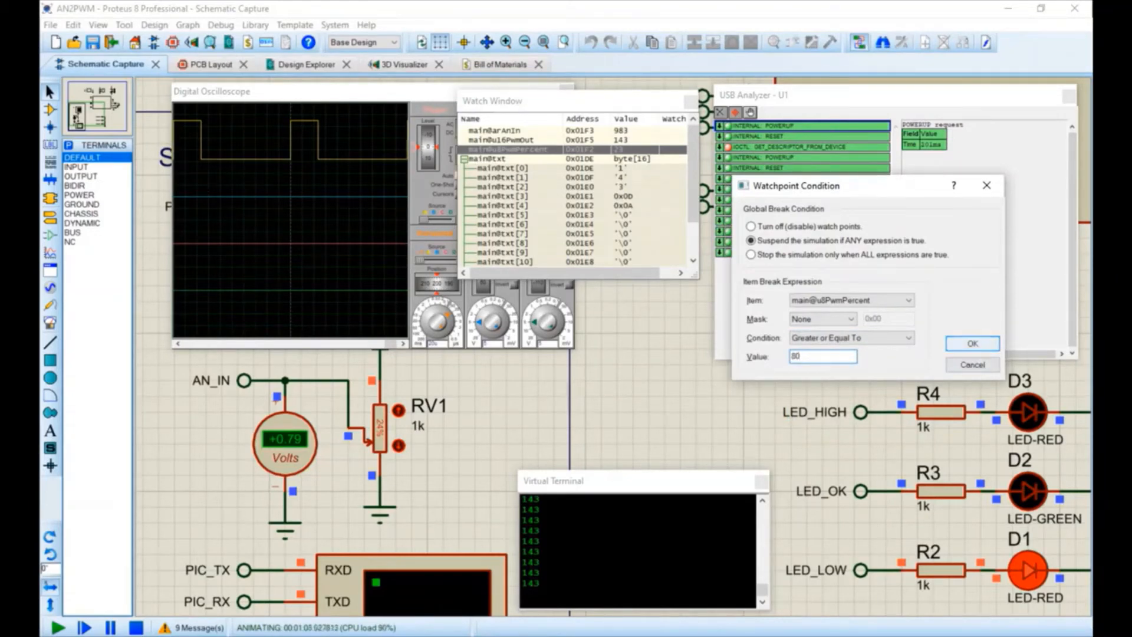
key(Return)
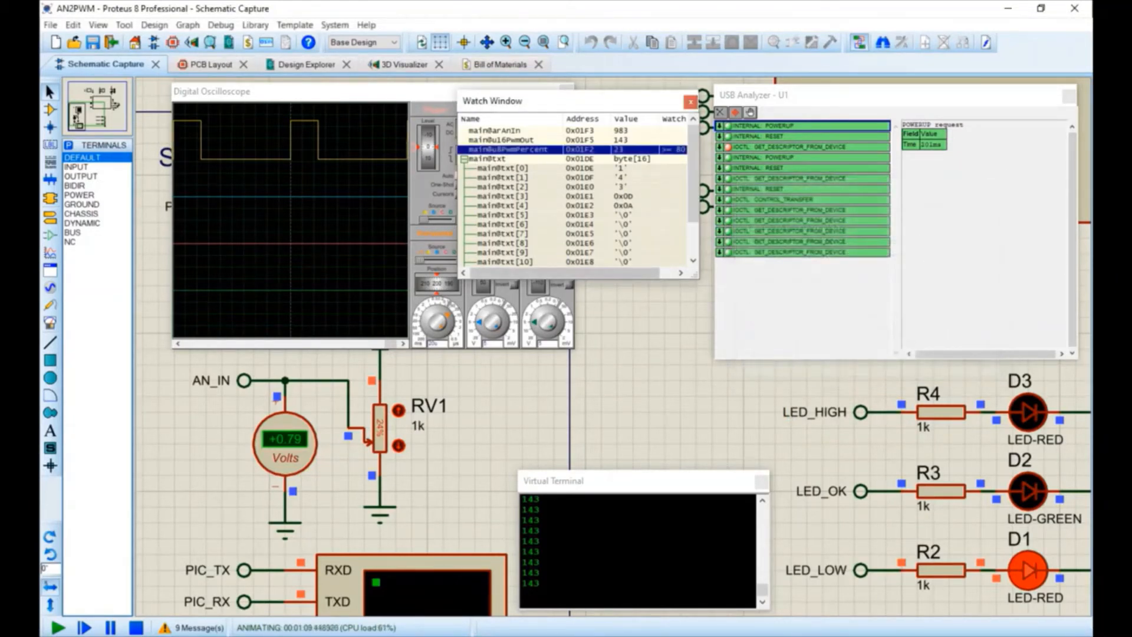
Step: Raise RV1 to trigger the watchpoint and arrange the CPU source code and Watch Window side by side
drag(813, 551, 816, 522)
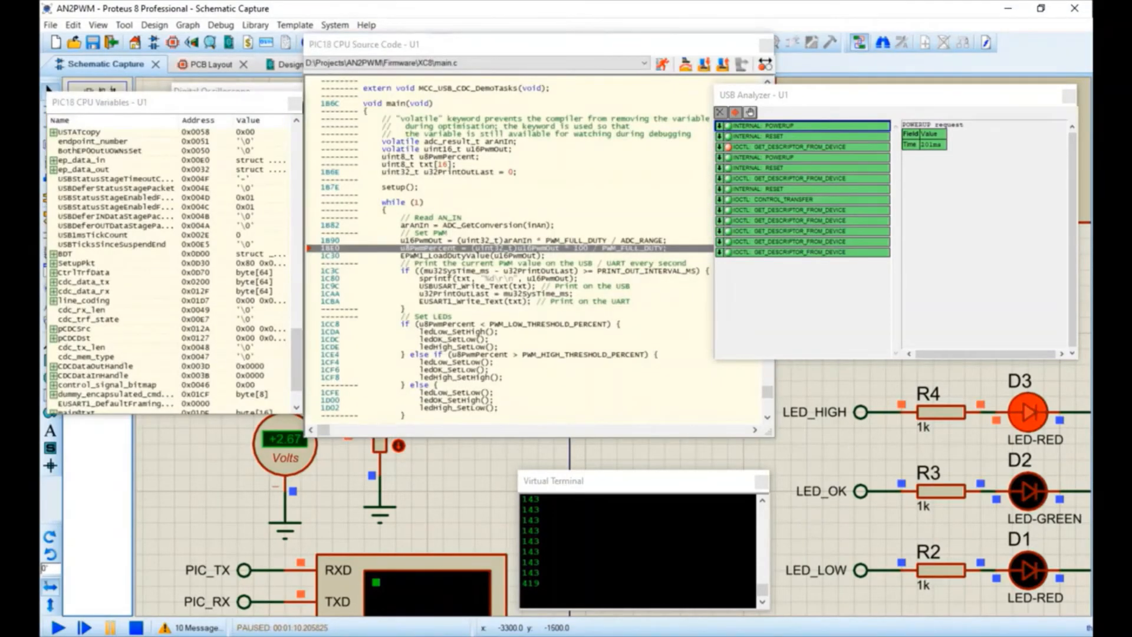
click(590, 96)
drag(530, 45, 371, 195)
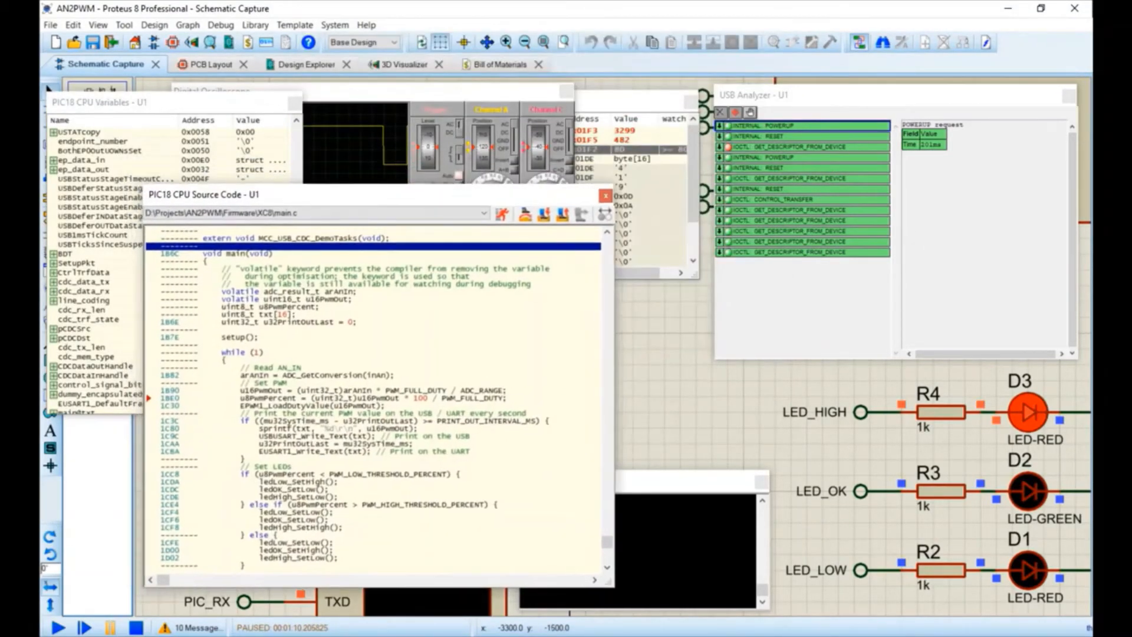
drag(643, 90, 814, 398)
drag(379, 195, 420, 131)
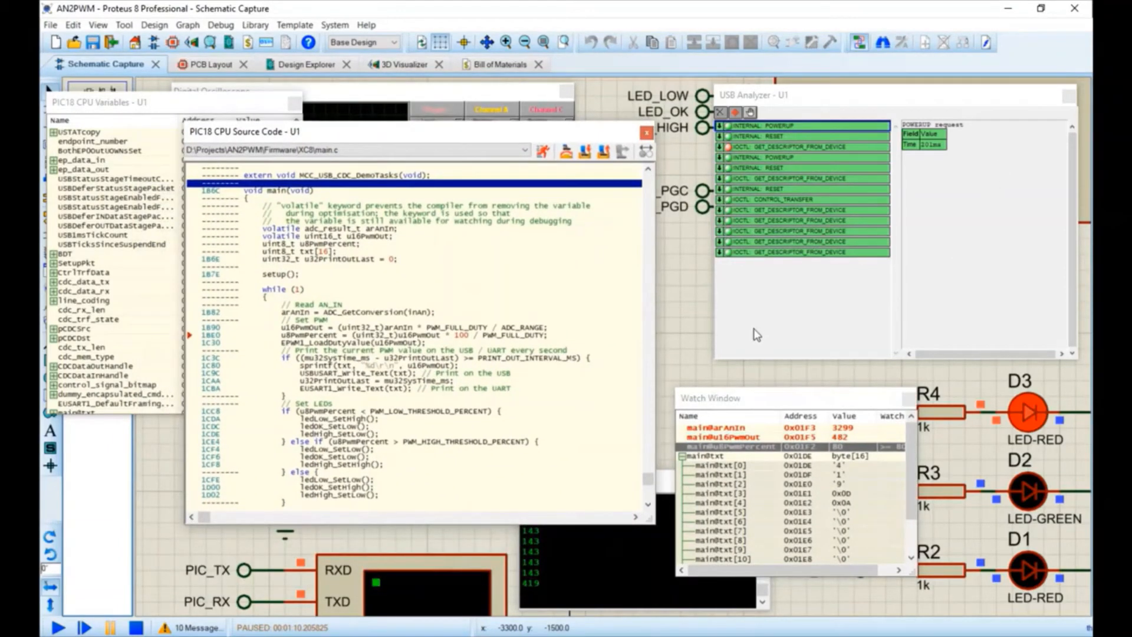
click(607, 419)
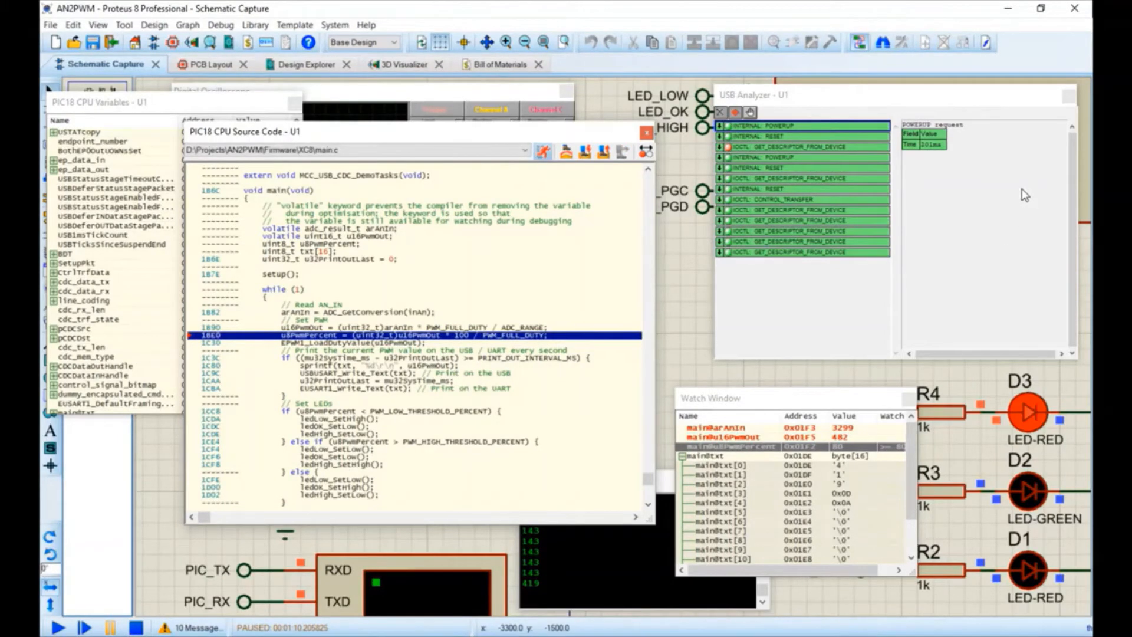
Step: Resume the simulation and turn off the watch points through the main@u8PwmPercent watchpoint condition
key(F12)
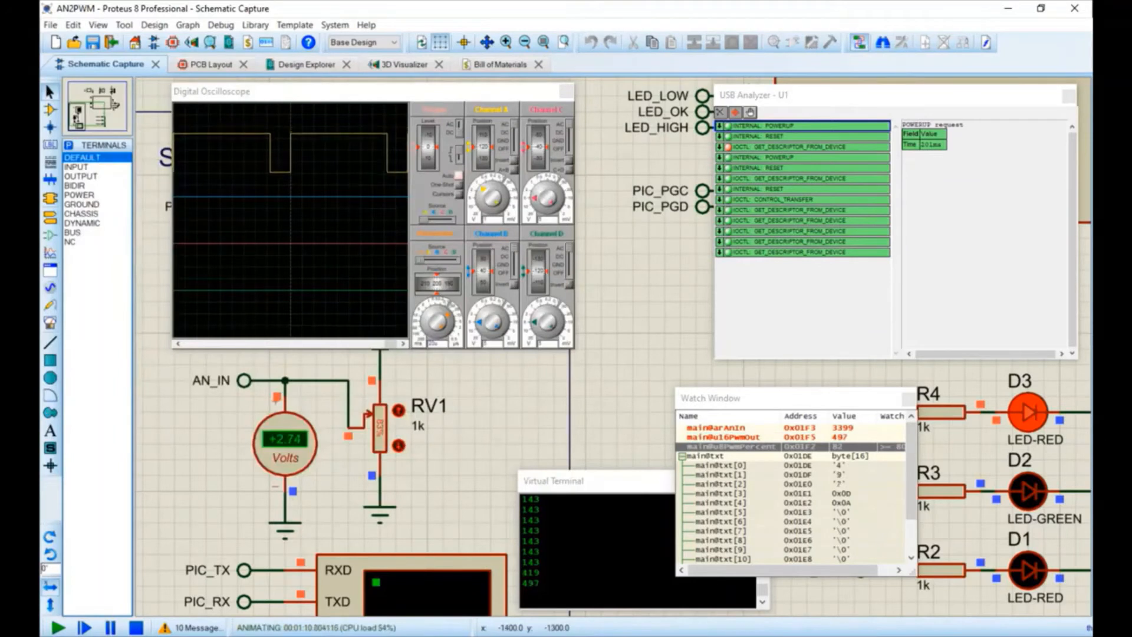
drag(766, 398, 503, 121)
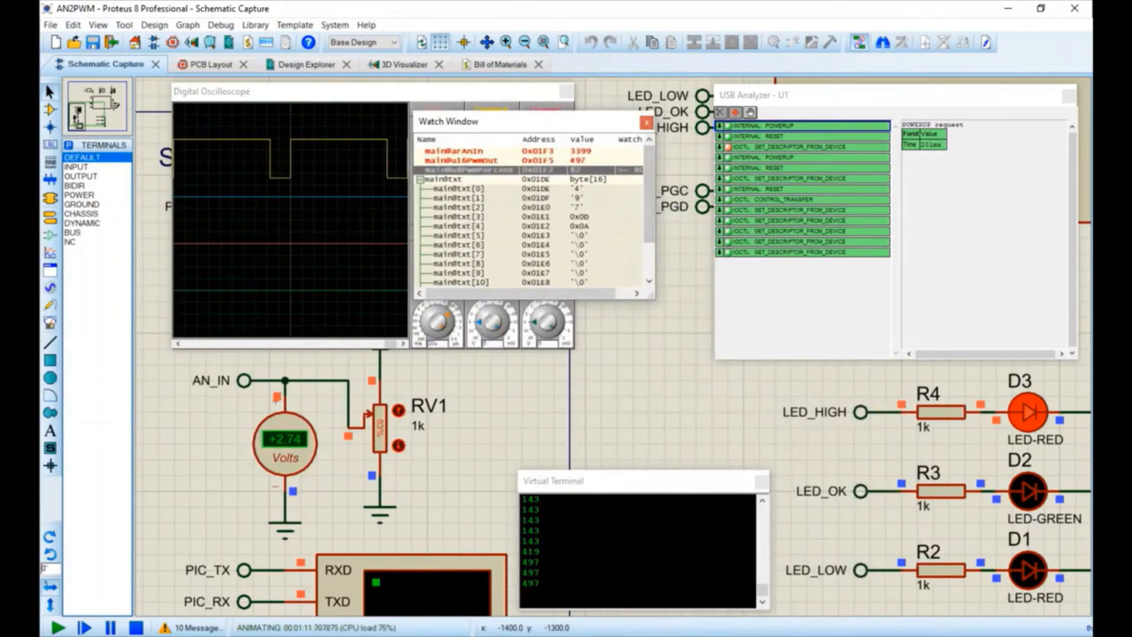
drag(655, 176, 710, 176)
right_click(609, 171)
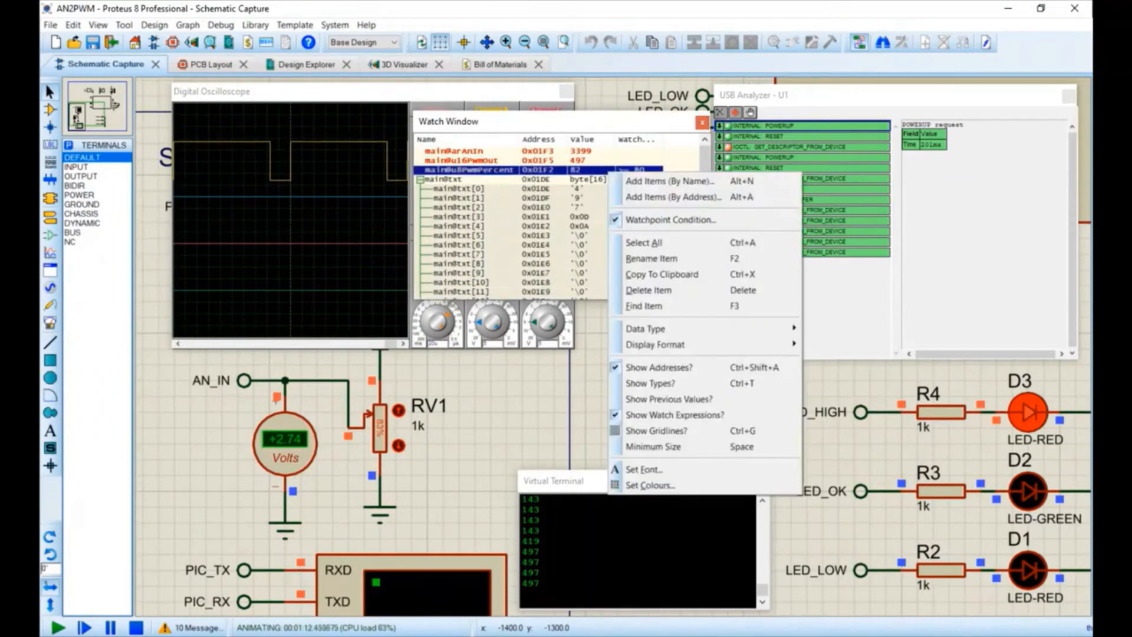
click(671, 220)
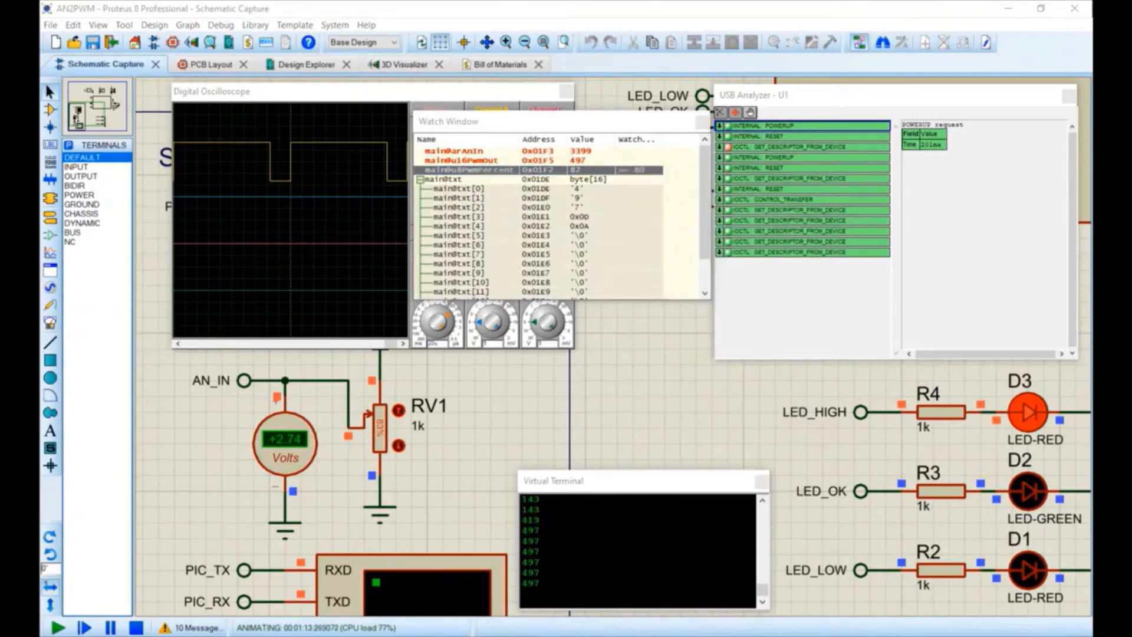
click(525, 215)
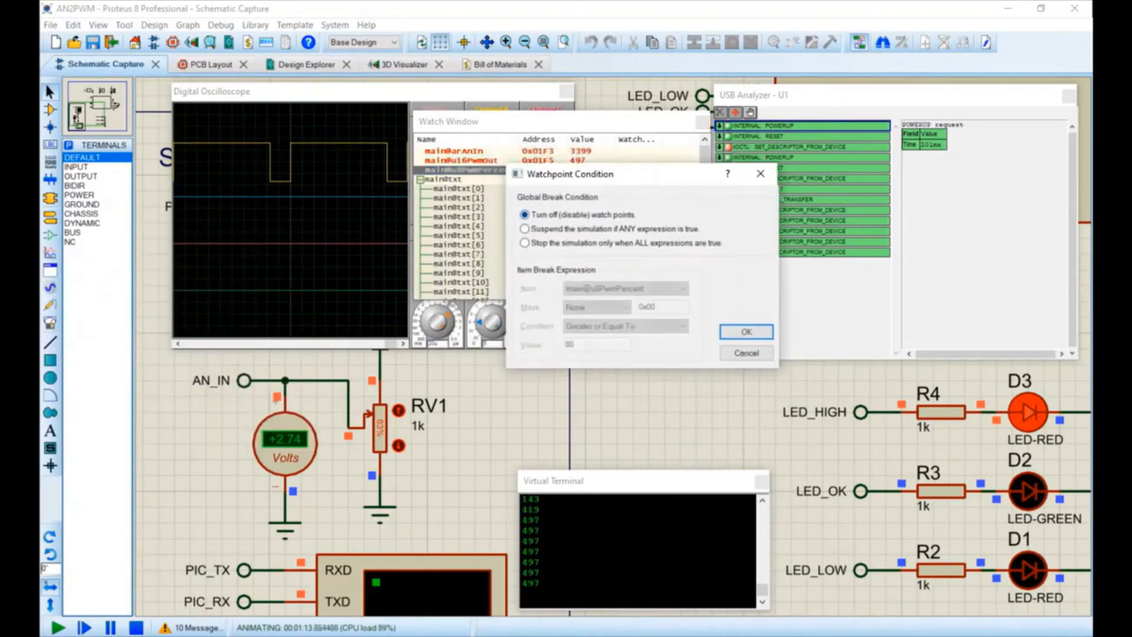
click(747, 331)
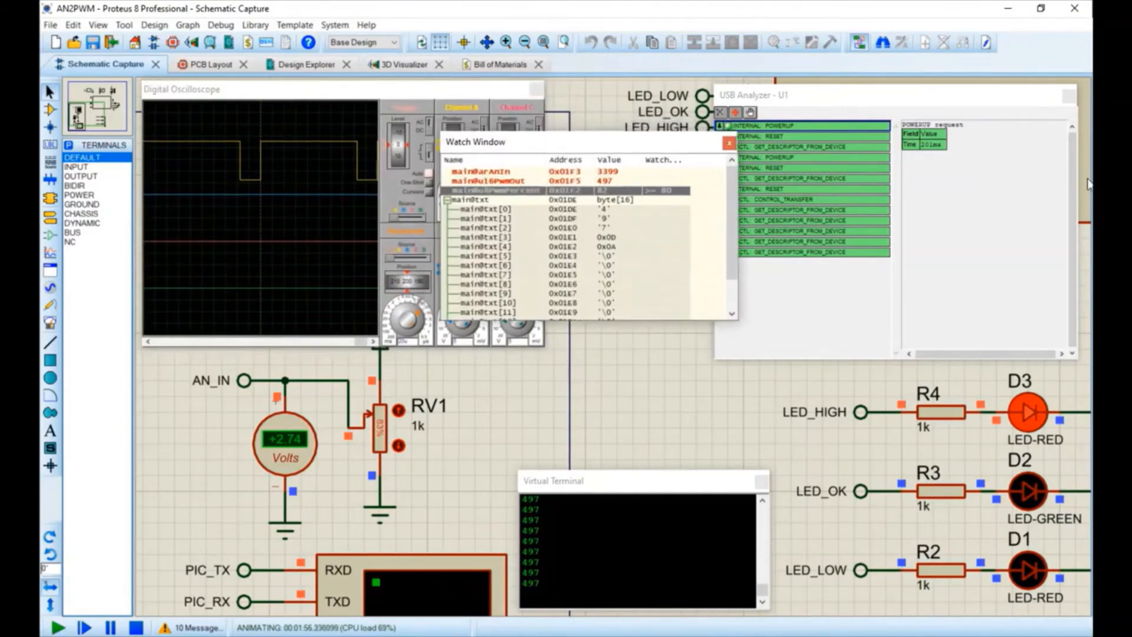
Step: Move the Watch Window off the oscilloscope and bring the USB Analyzer to the front
drag(649, 154, 696, 149)
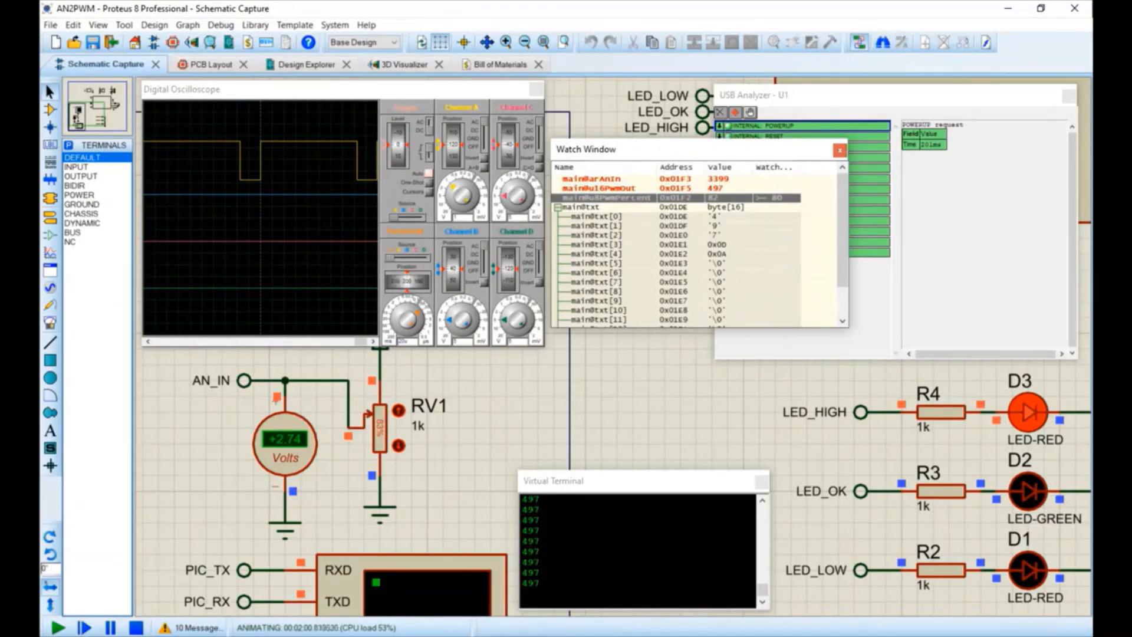
click(896, 95)
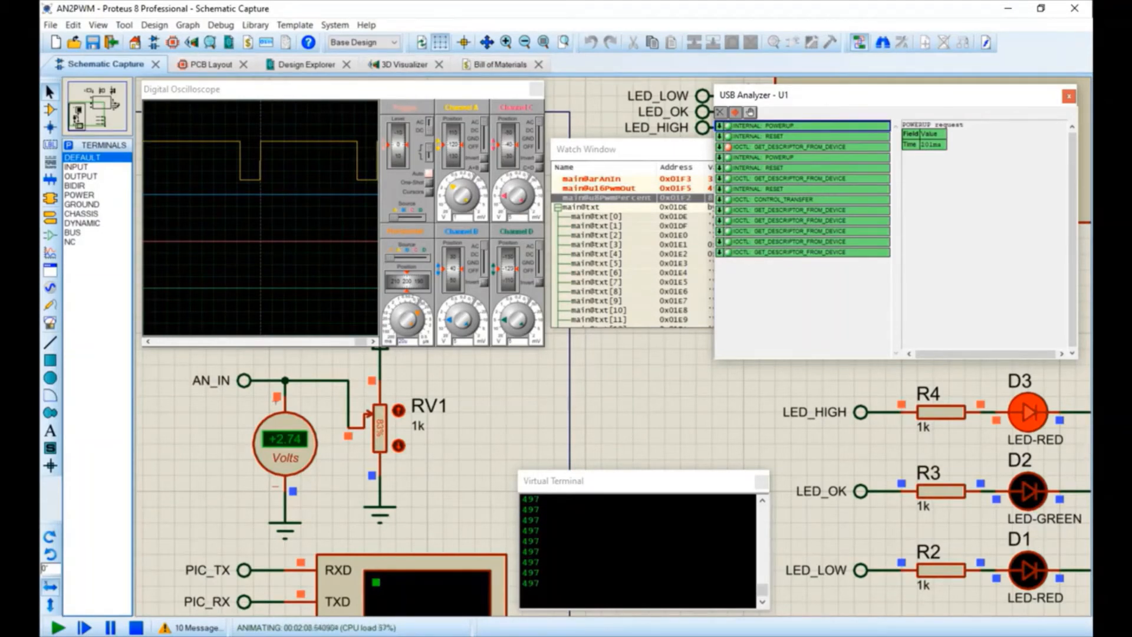
Step: Stop the simulation and place the WinXP_32-bit virtual machine and the Proteus window side by side
mouse_move(458, 634)
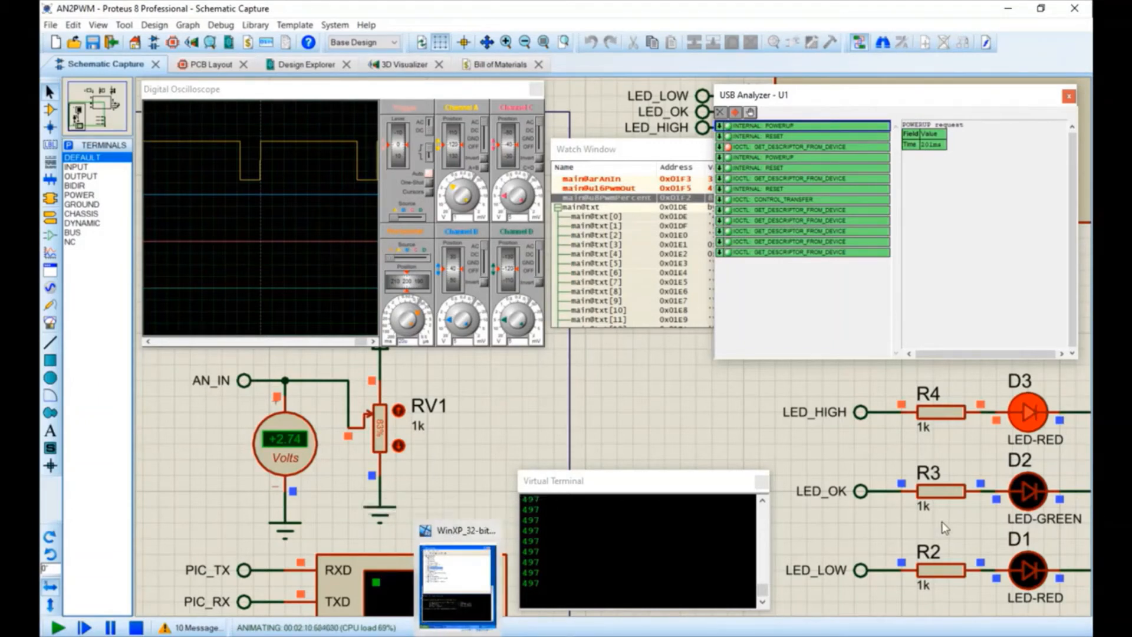
click(136, 627)
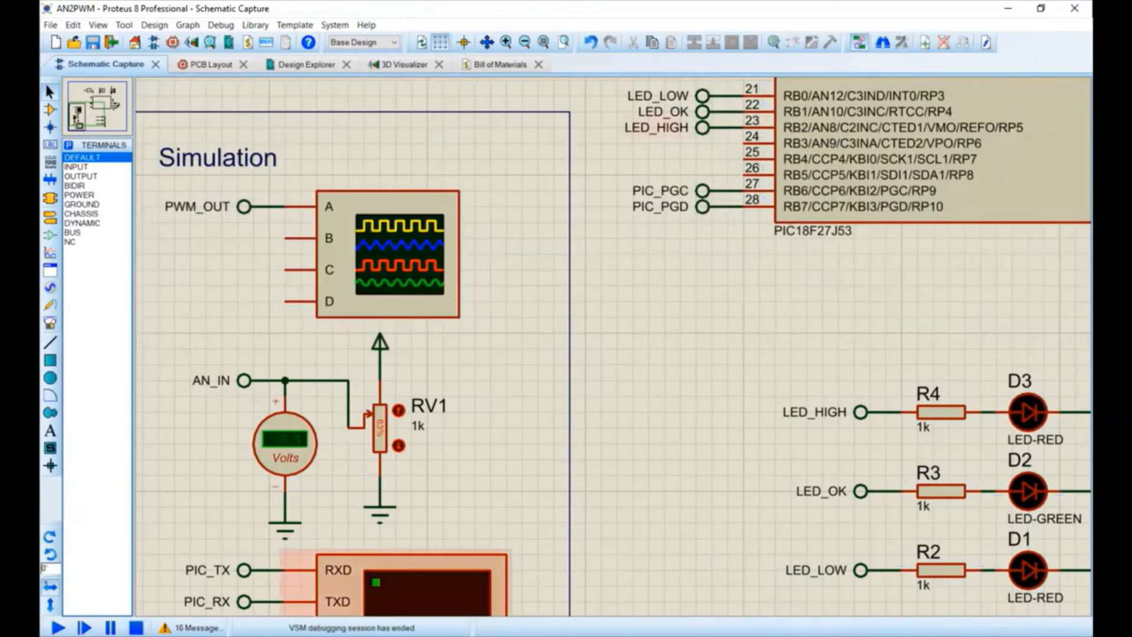
click(407, 634)
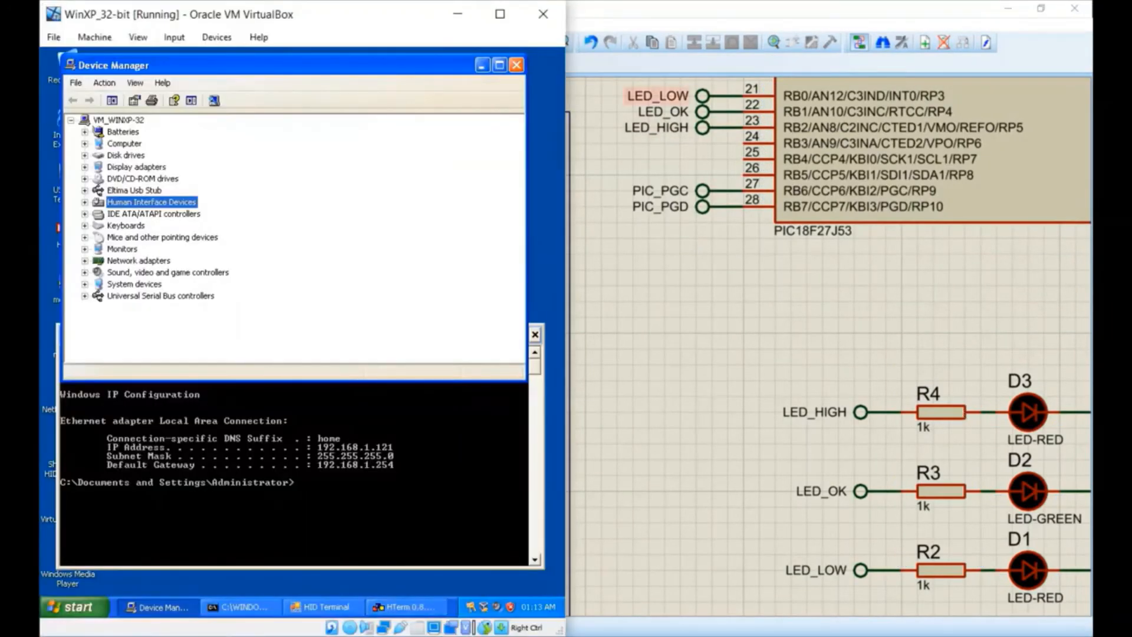
click(483, 9)
drag(660, 9, 1091, 168)
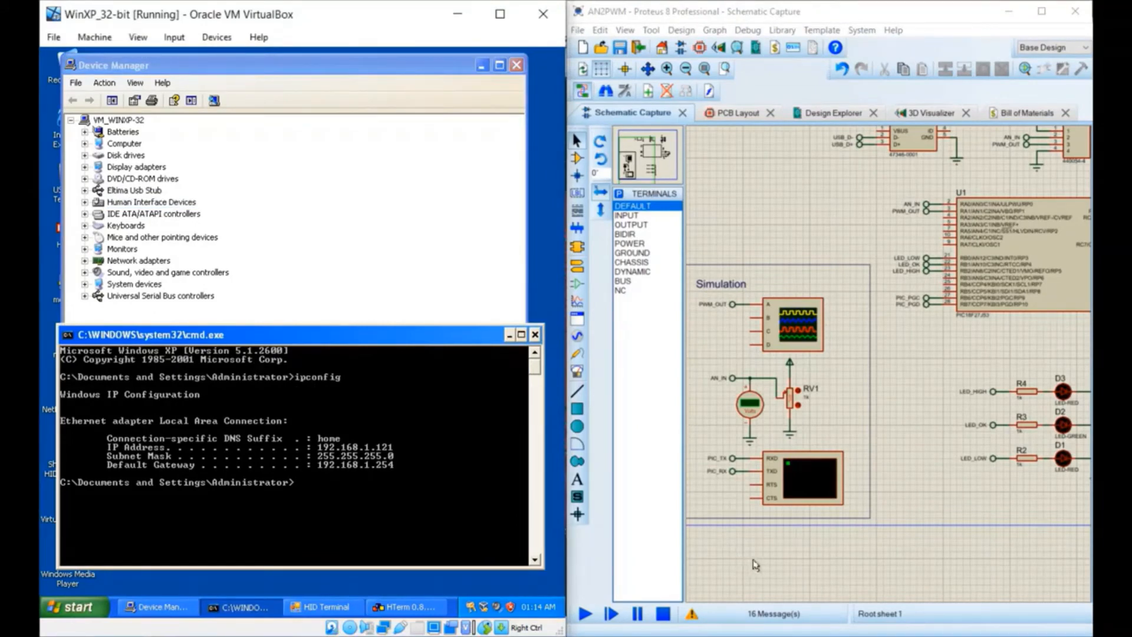
Step: Set the USB Host Computer Address of microcontroller U1 to 192.168.1.121
double_click(1015, 258)
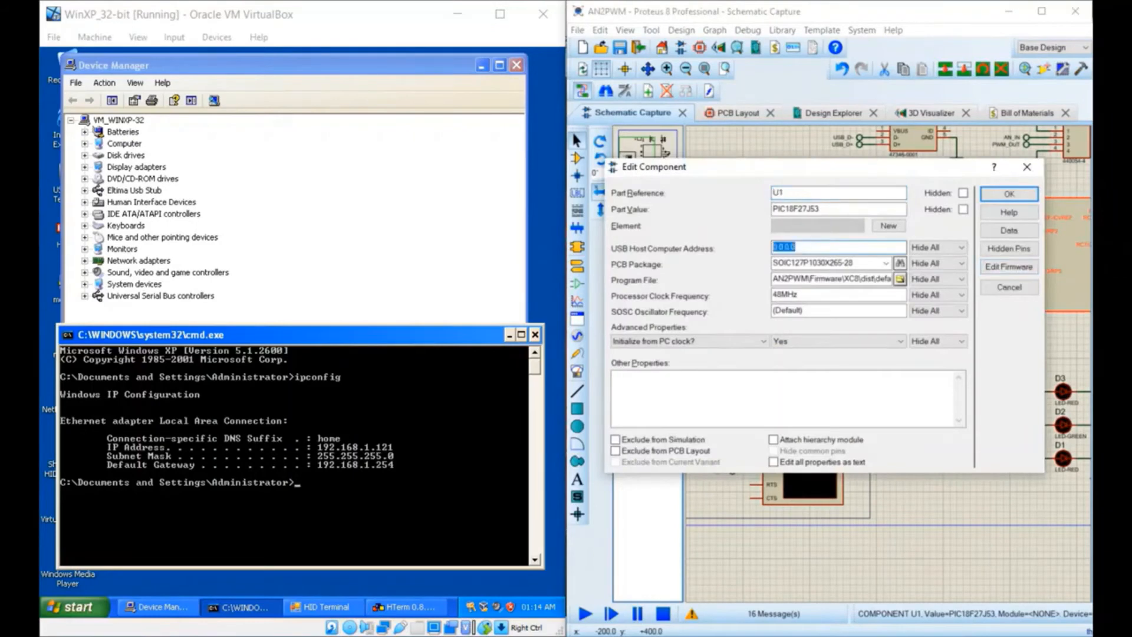
text(192.168.1.121)
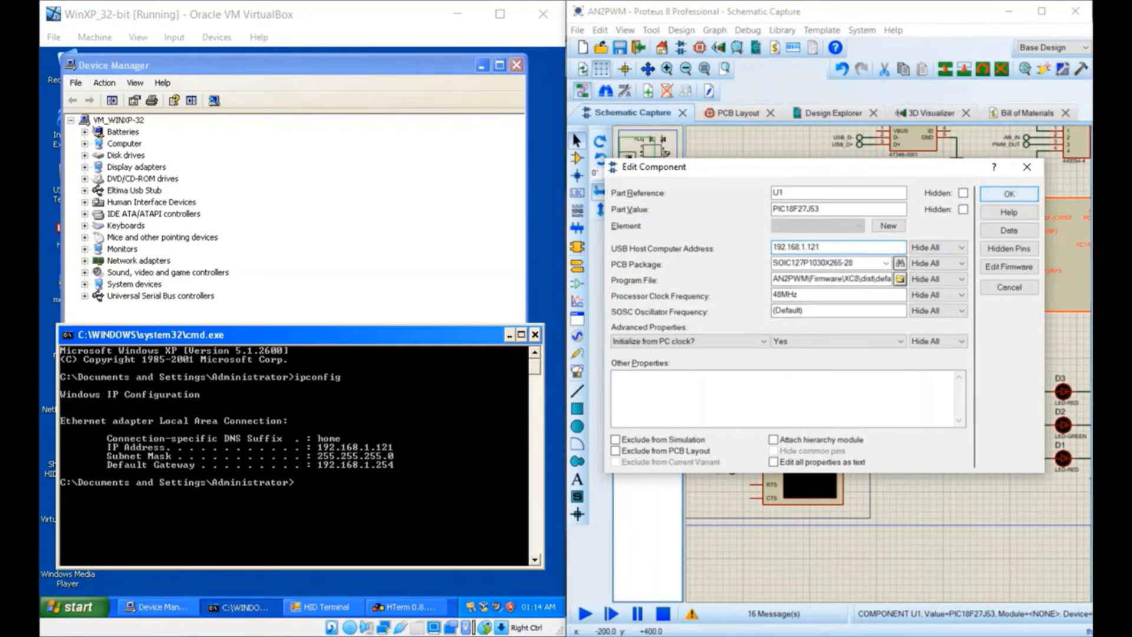
key(Return)
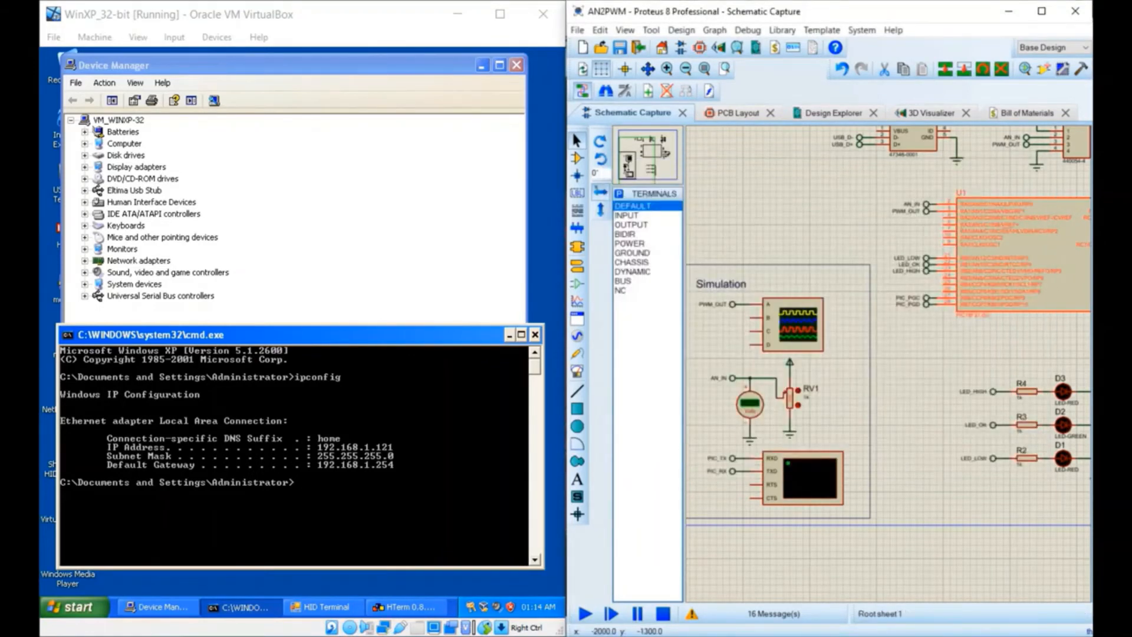
click(875, 364)
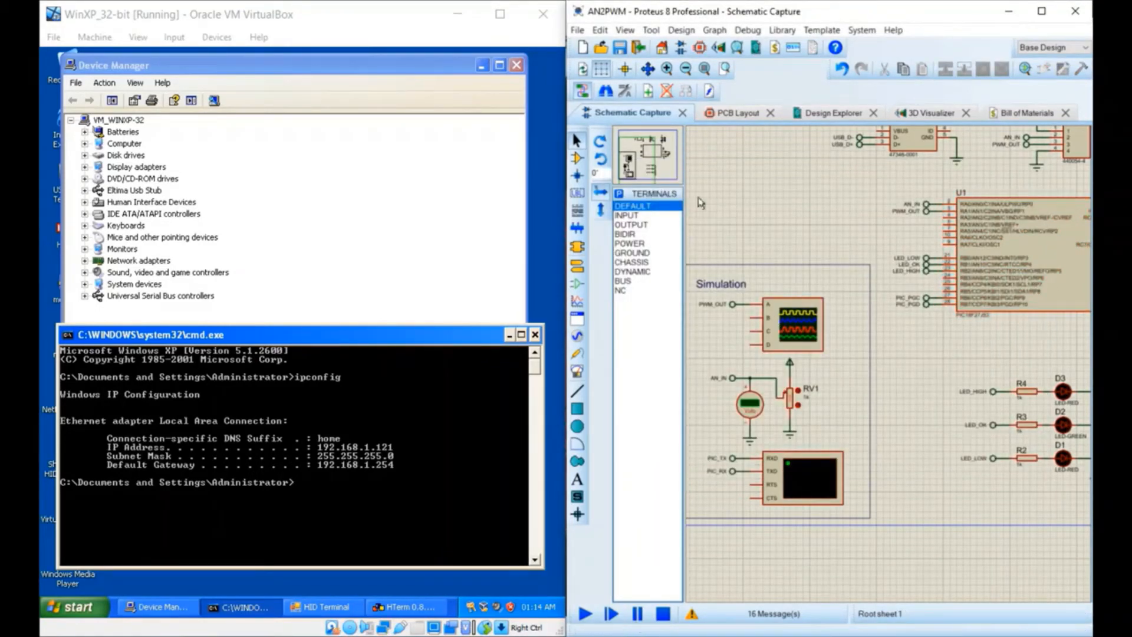
Step: Run the simulation with the oscilloscope clear of the virtual machine and expand Ports (COM & LPT) in its Device Manager
click(377, 200)
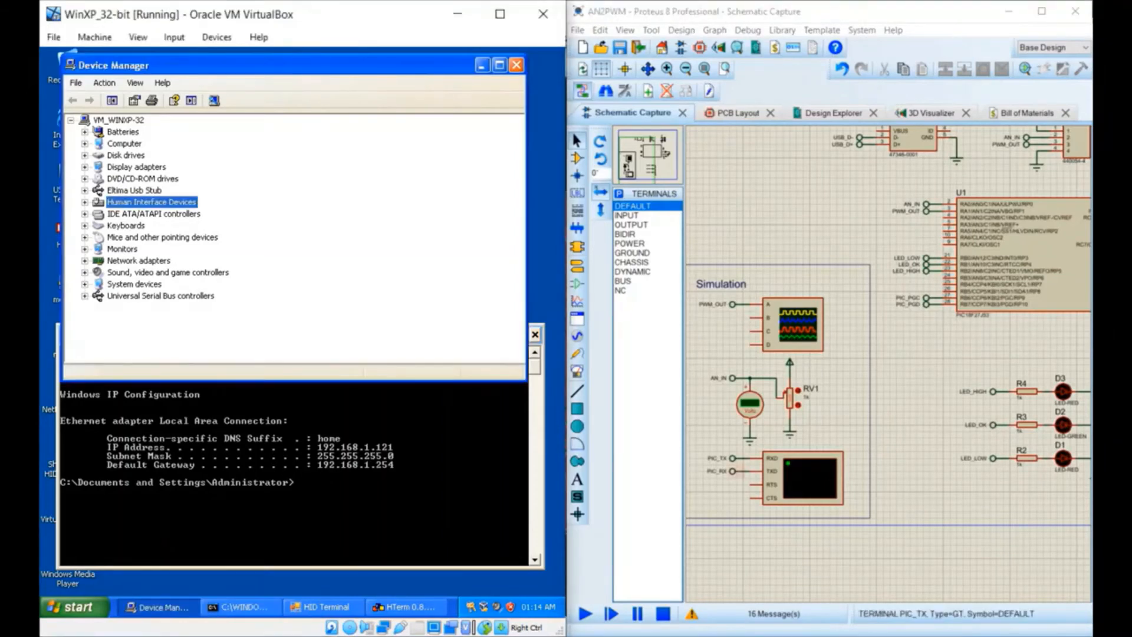
click(585, 614)
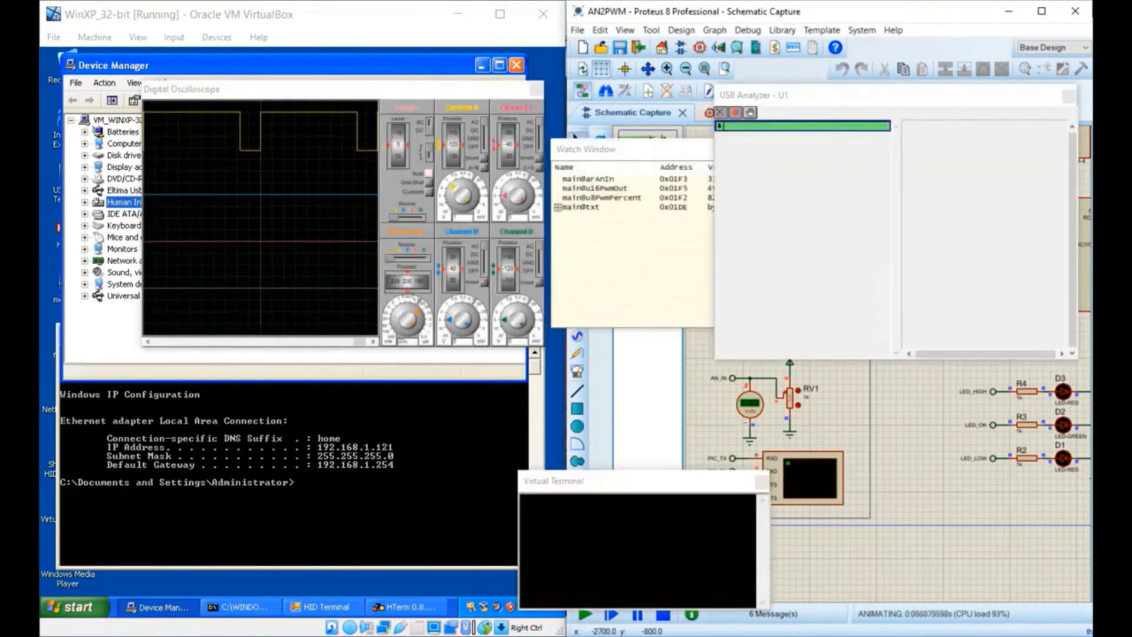
drag(412, 90, 855, 73)
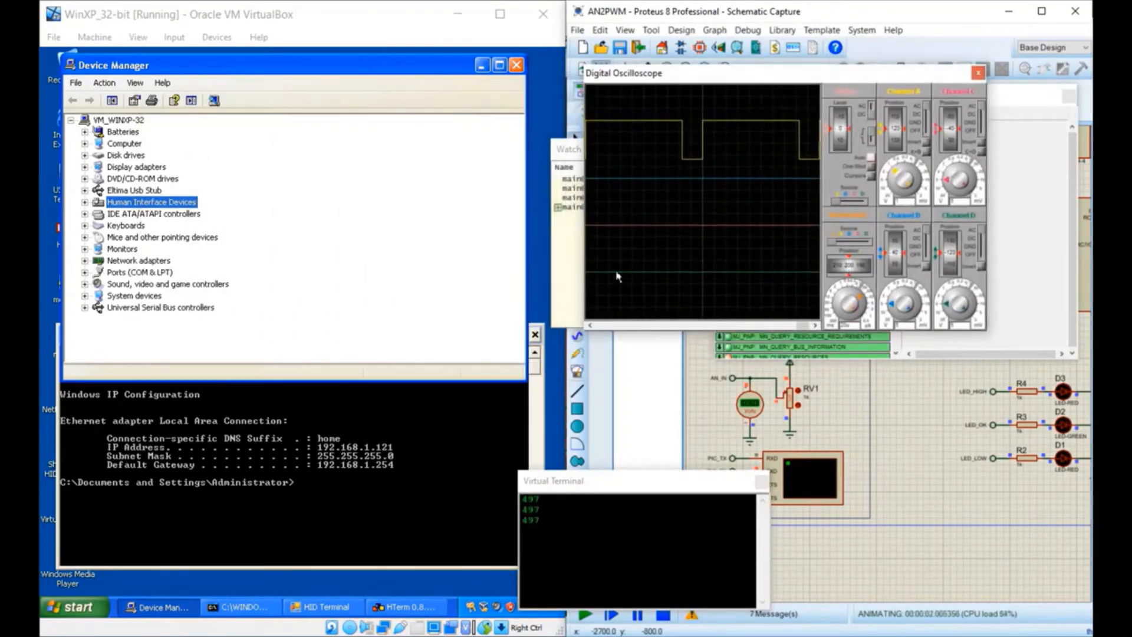
click(449, 342)
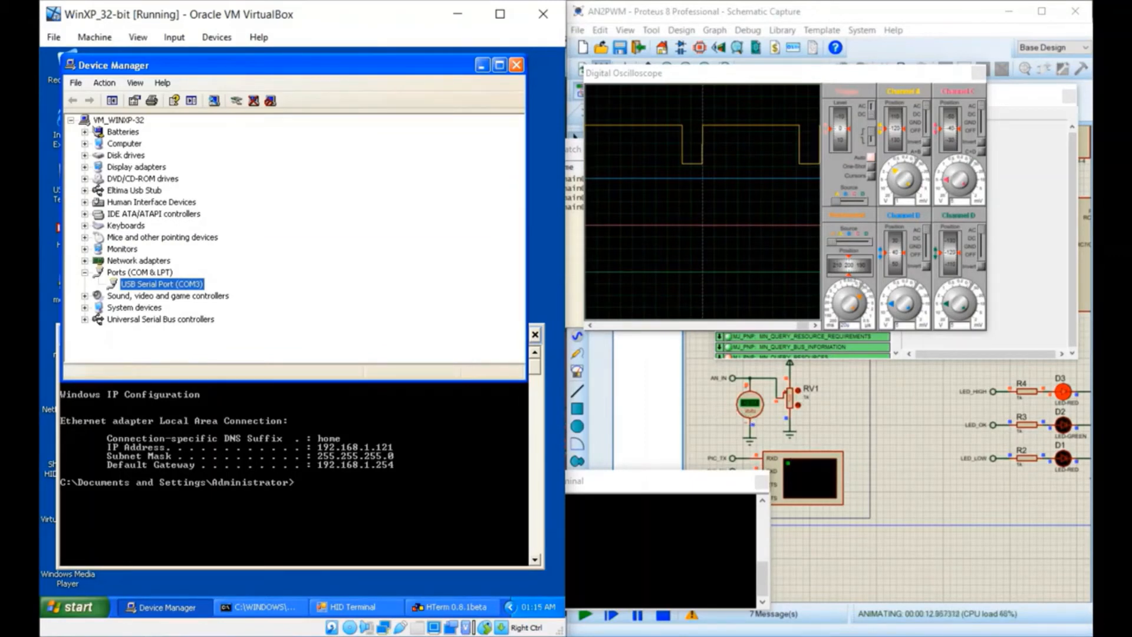
Step: Rerun the simulation with the Virtual Terminal clear of the virtual machine and select USB Serial Port (COM3) in its Device Manager
drag(648, 481, 820, 413)
click(798, 391)
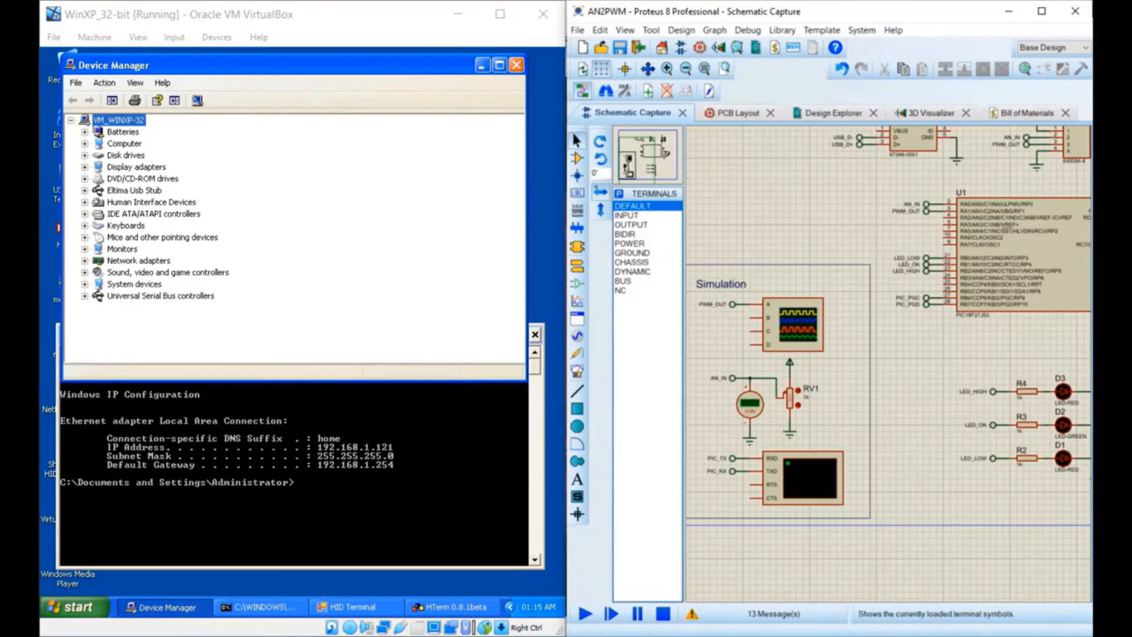
click(585, 614)
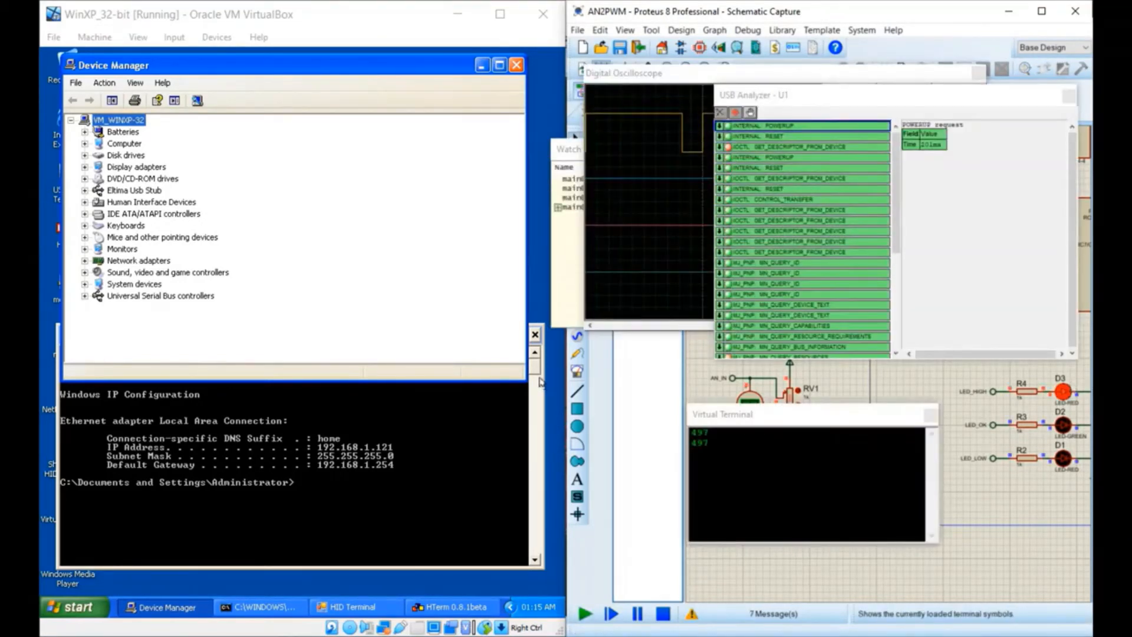
click(489, 357)
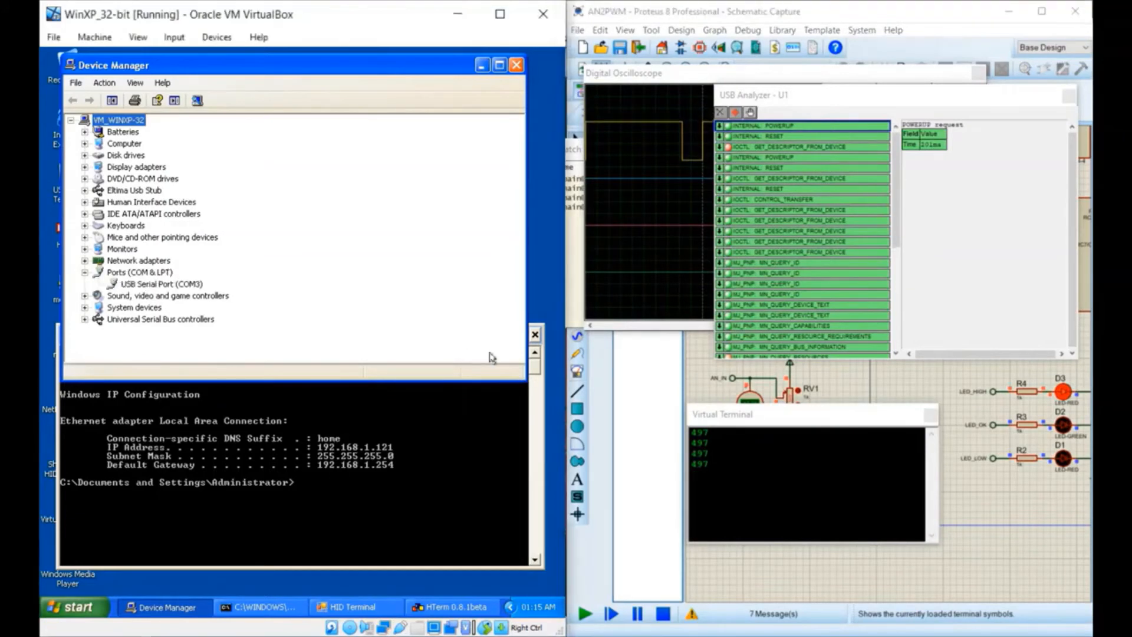
click(162, 285)
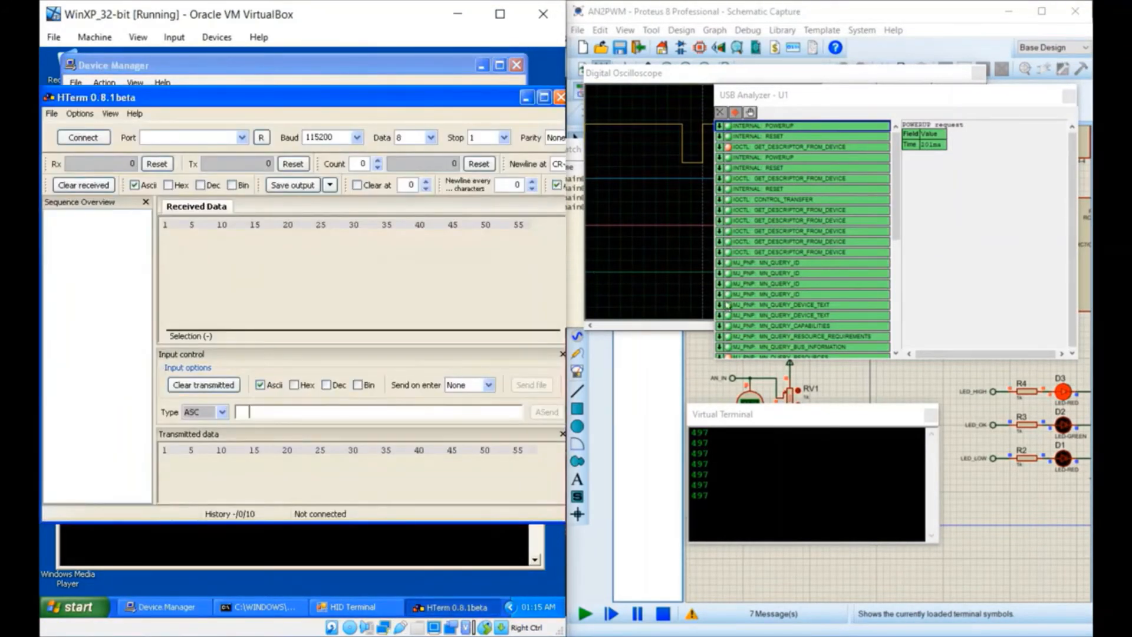
Step: Connect HTerm to COM3 at 115200 baud and adjust potentiometer RV1 with the Virtual Terminal moved clear of it
click(261, 137)
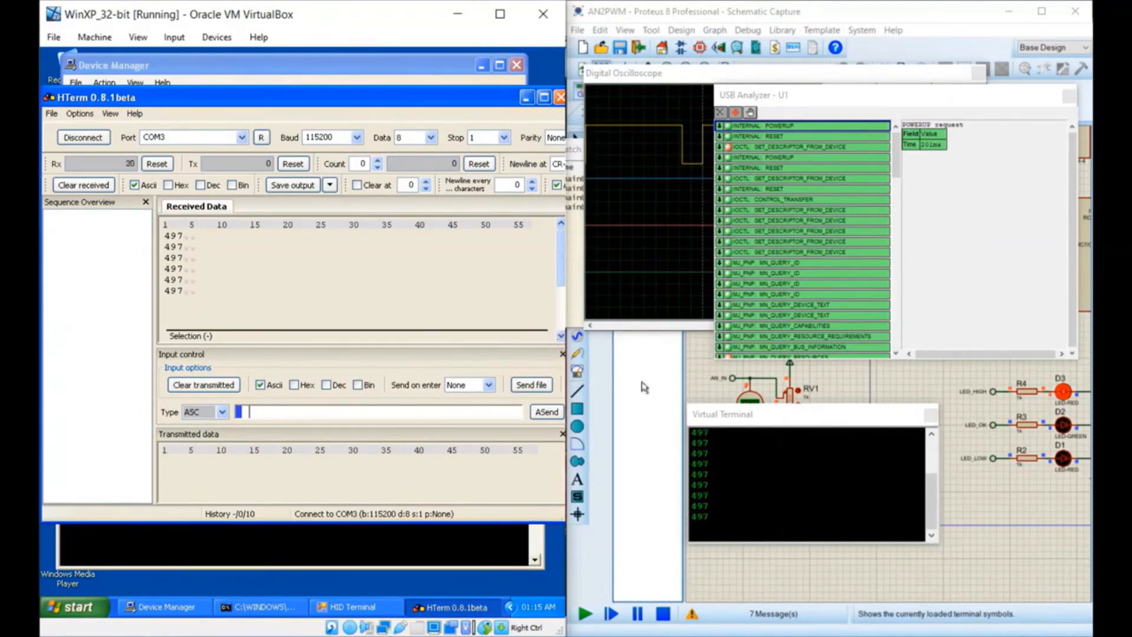
drag(825, 414, 972, 407)
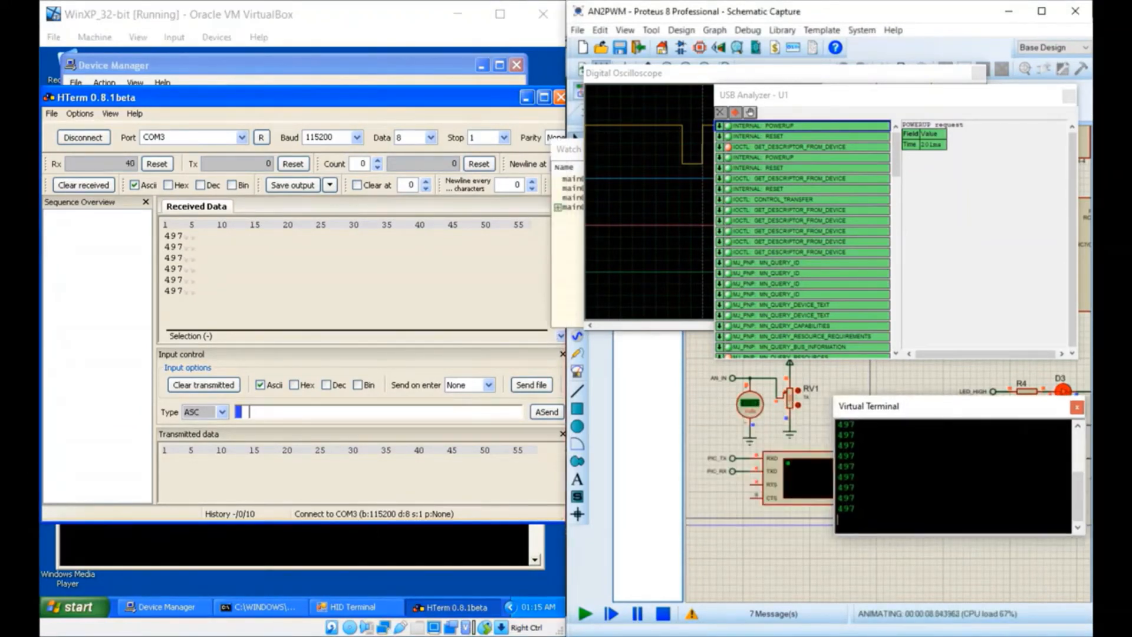
click(791, 402)
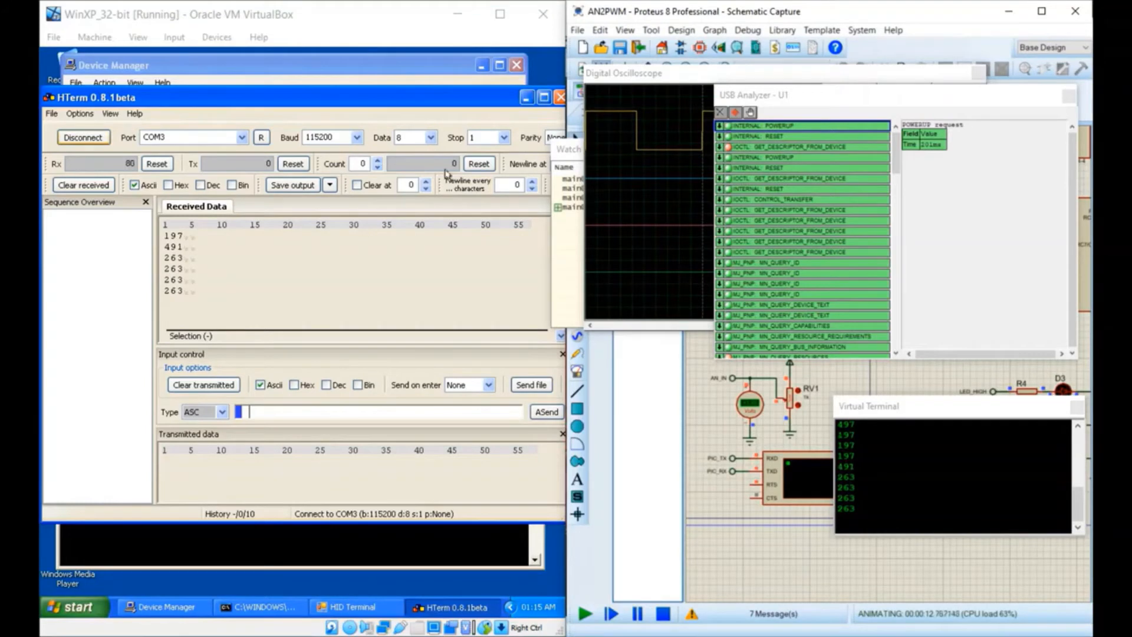
Step: Disconnect HTerm from COM3, minimize it and stop the simulation
click(83, 137)
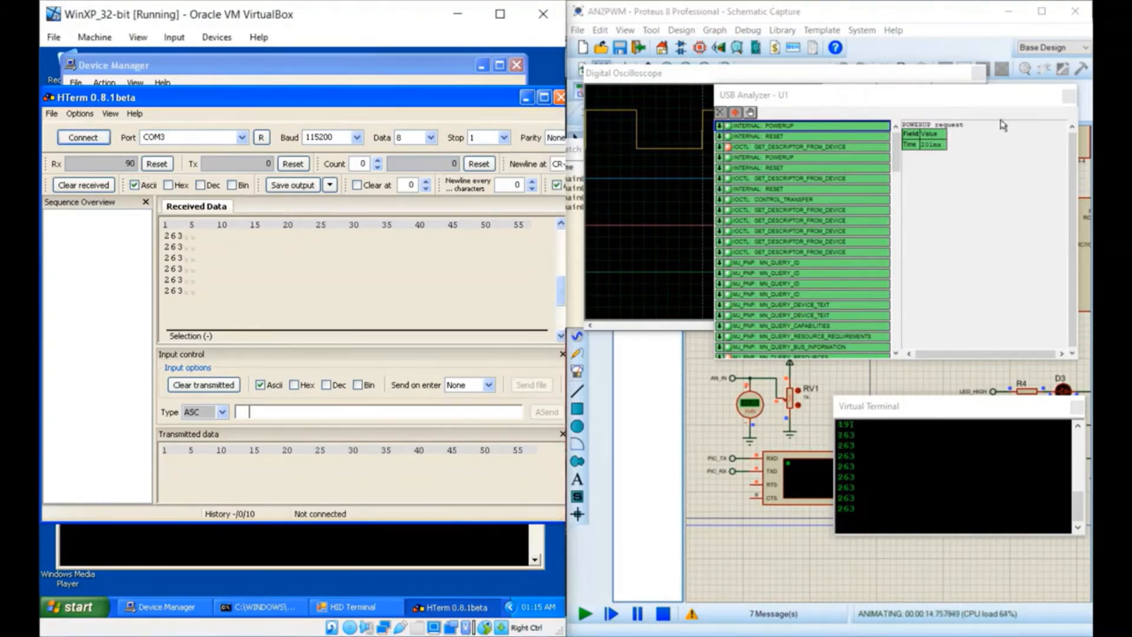
click(526, 98)
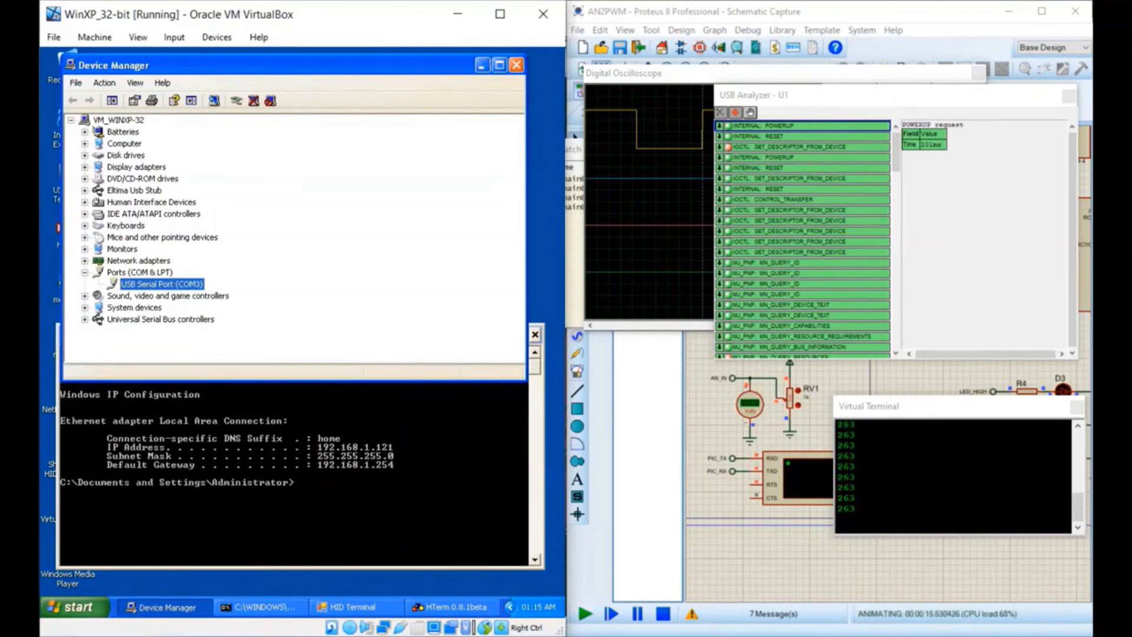
click(663, 613)
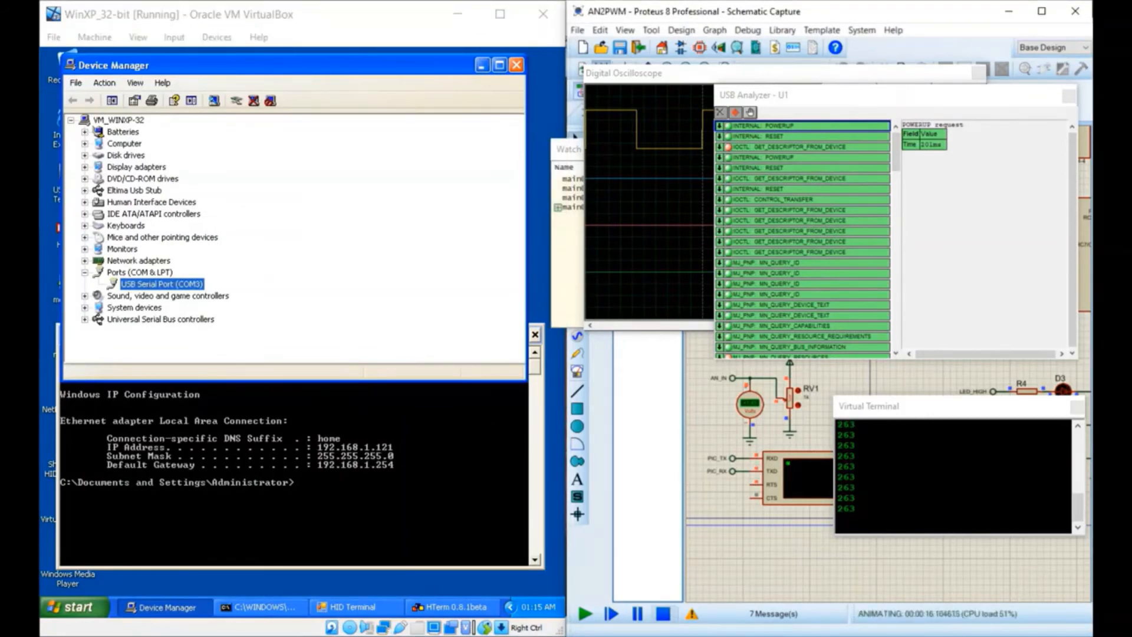
click(663, 614)
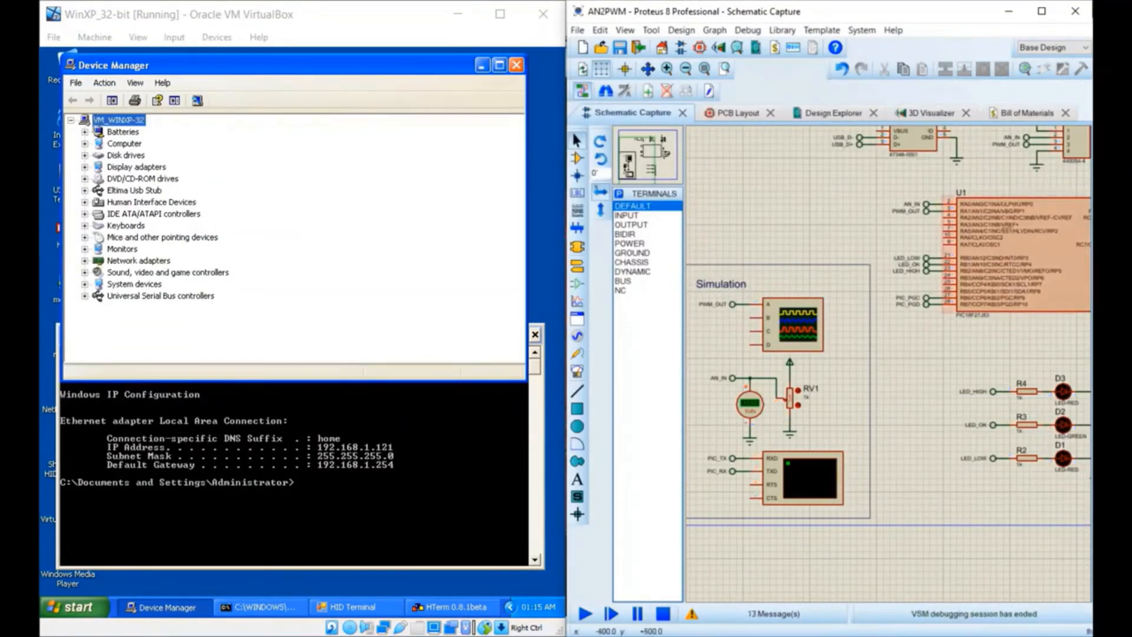
Step: Set the program file of microcontroller U1 to AN2PWM.hex from the Firmware\mikroC folder
double_click(996, 236)
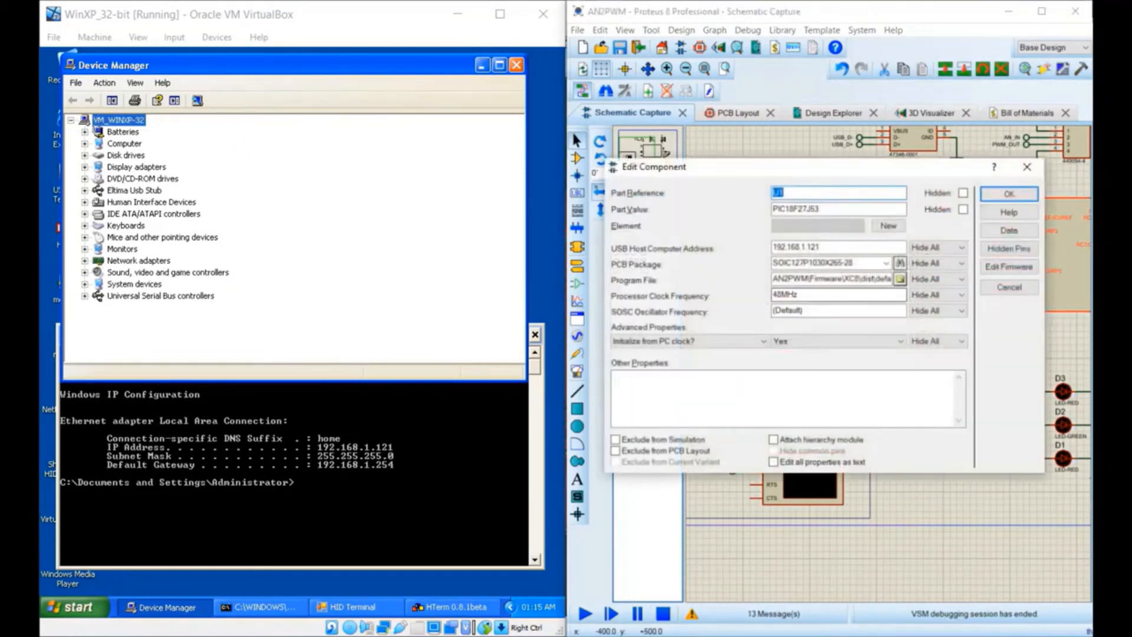
click(900, 280)
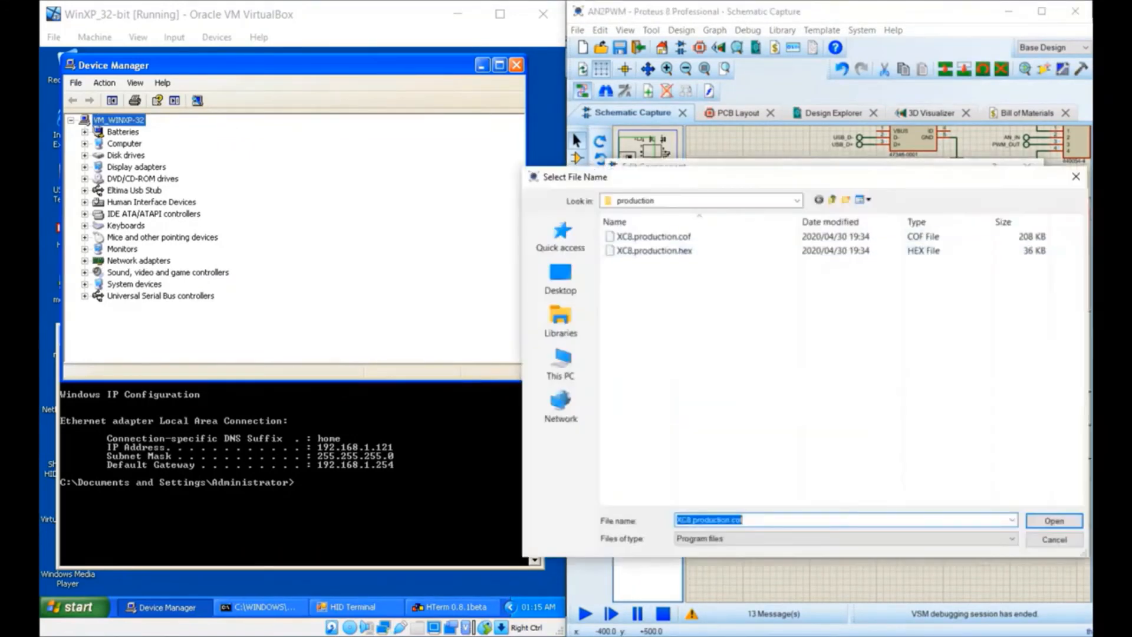
click(701, 200)
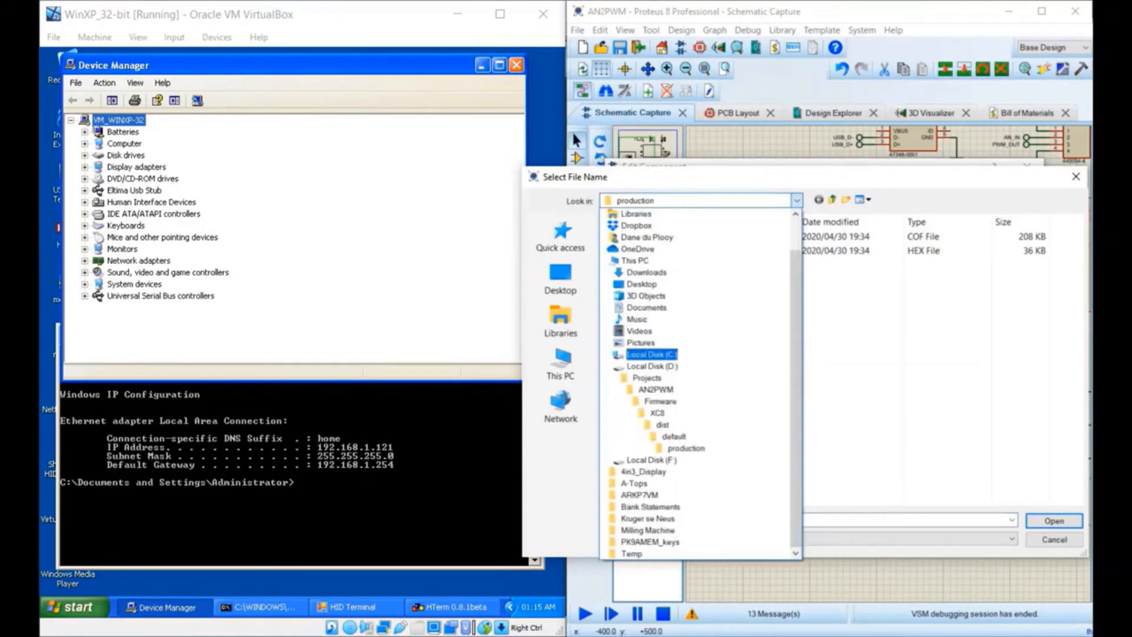
click(659, 401)
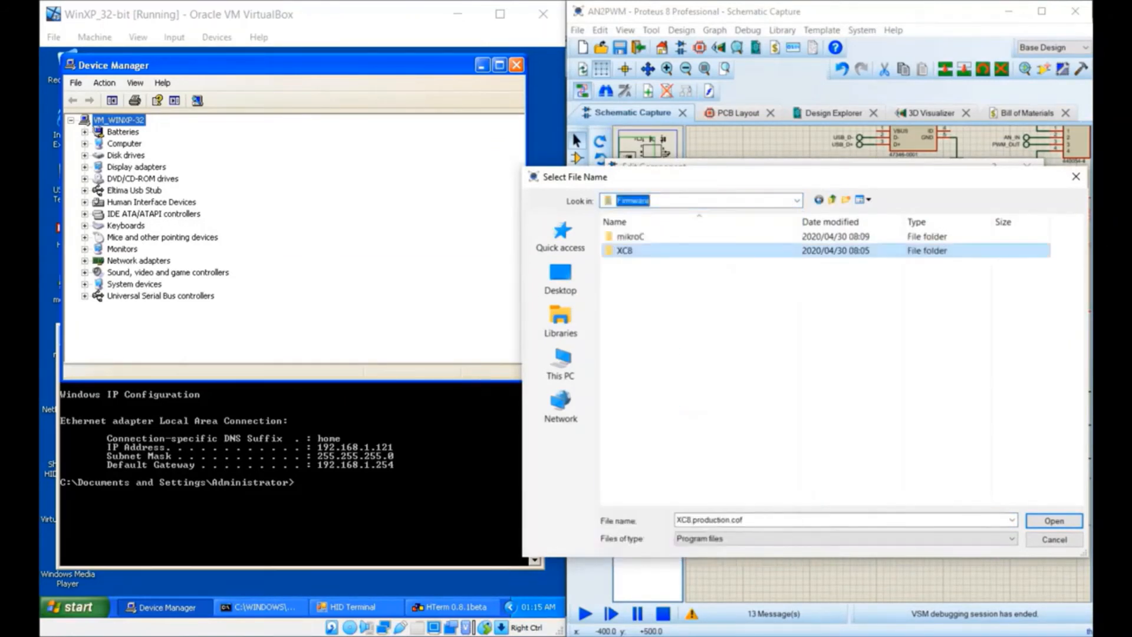
double_click(631, 236)
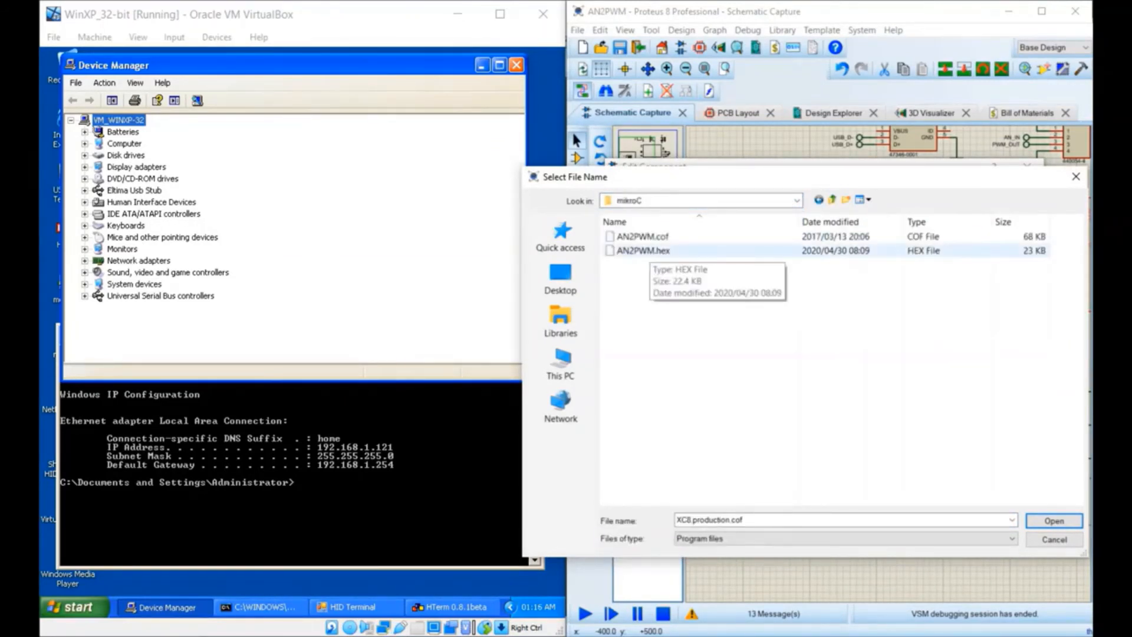
double_click(645, 250)
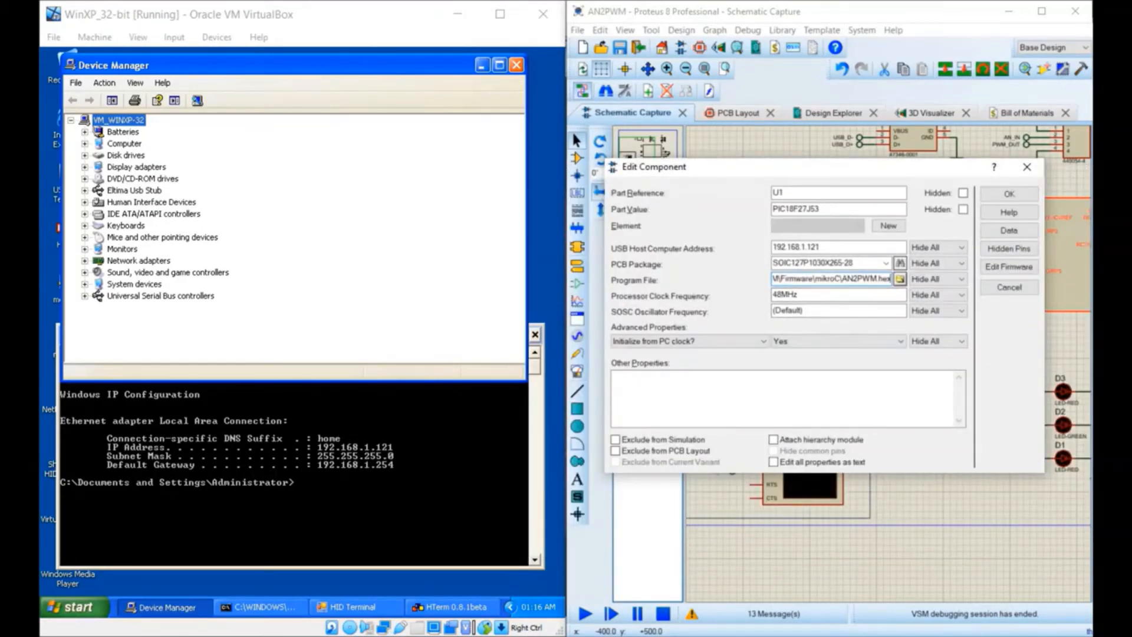
key(Return)
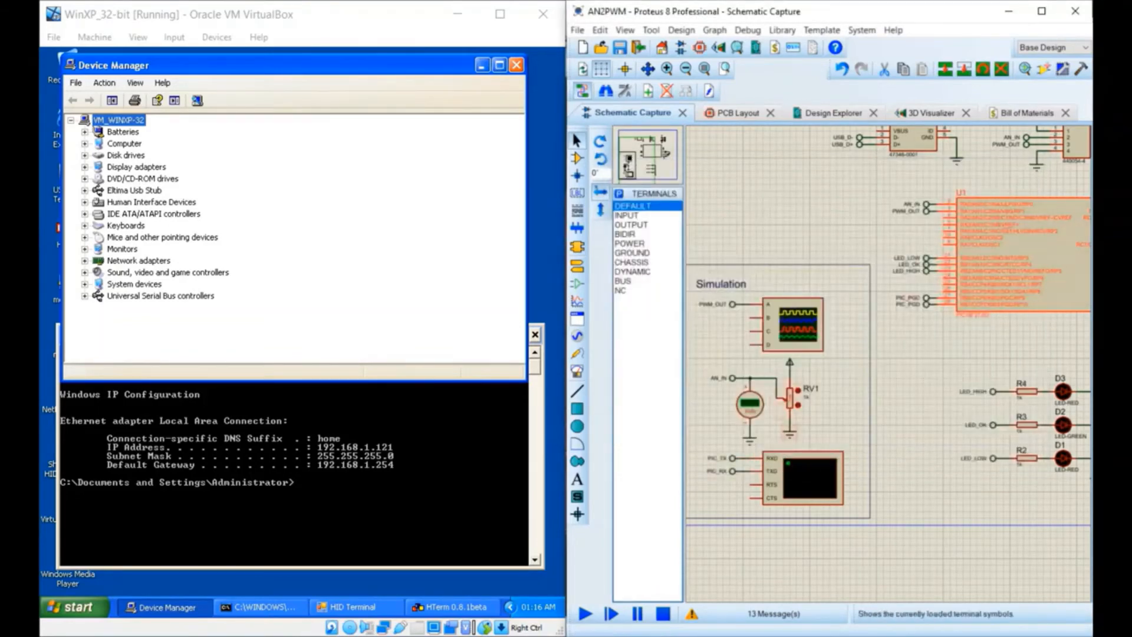
Step: Run the simulation and expand Human Interface Devices in the virtual machine's Device Manager
click(585, 614)
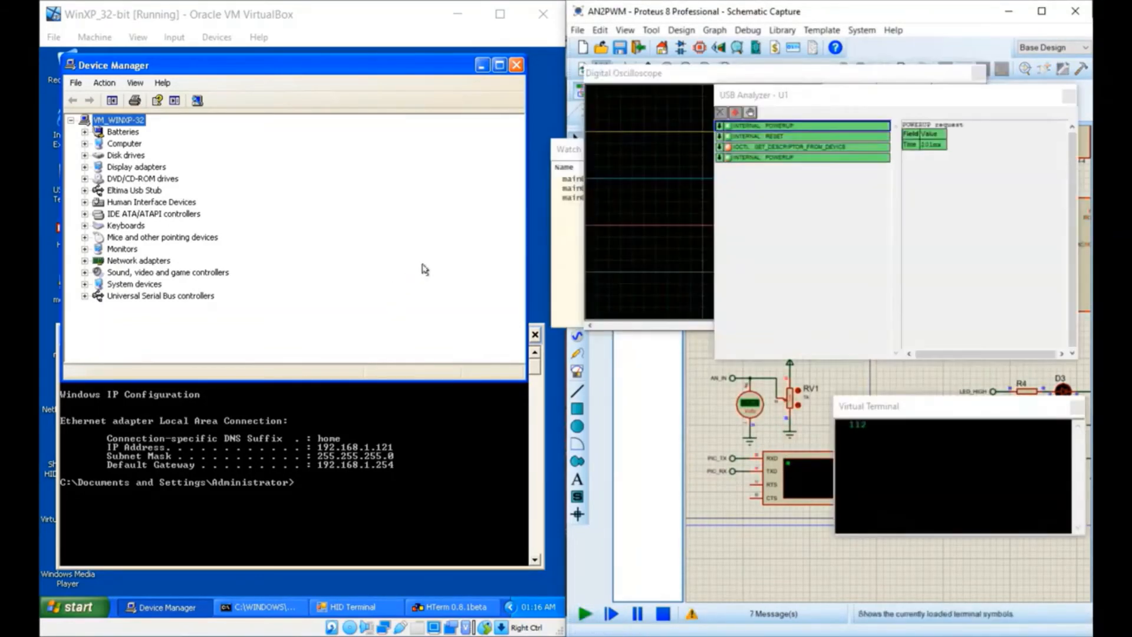
click(152, 203)
key(Right)
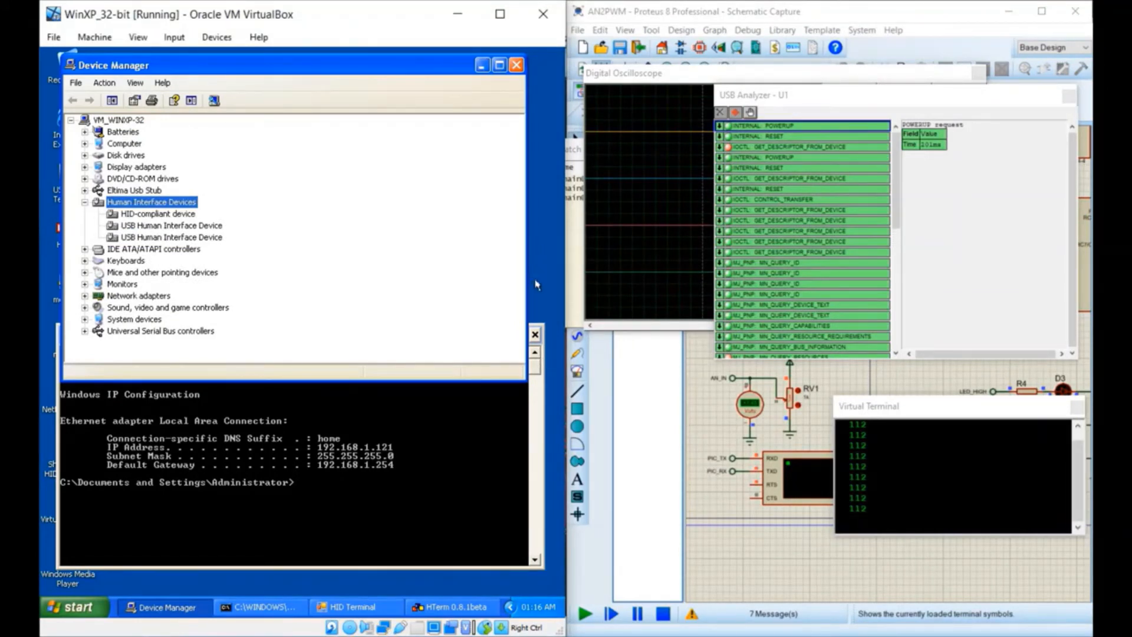
Step: Adjust potentiometer RV1 in both directions with the virtual machine's HID Terminal in view, and clear the terminal's received data
click(353, 606)
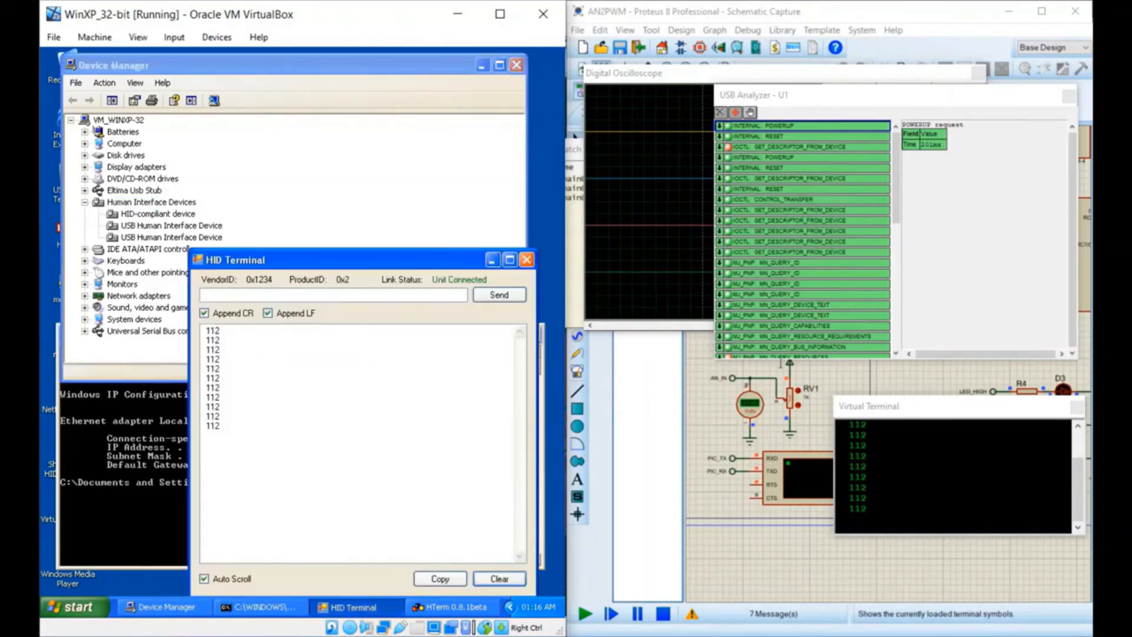
drag(295, 206, 313, 162)
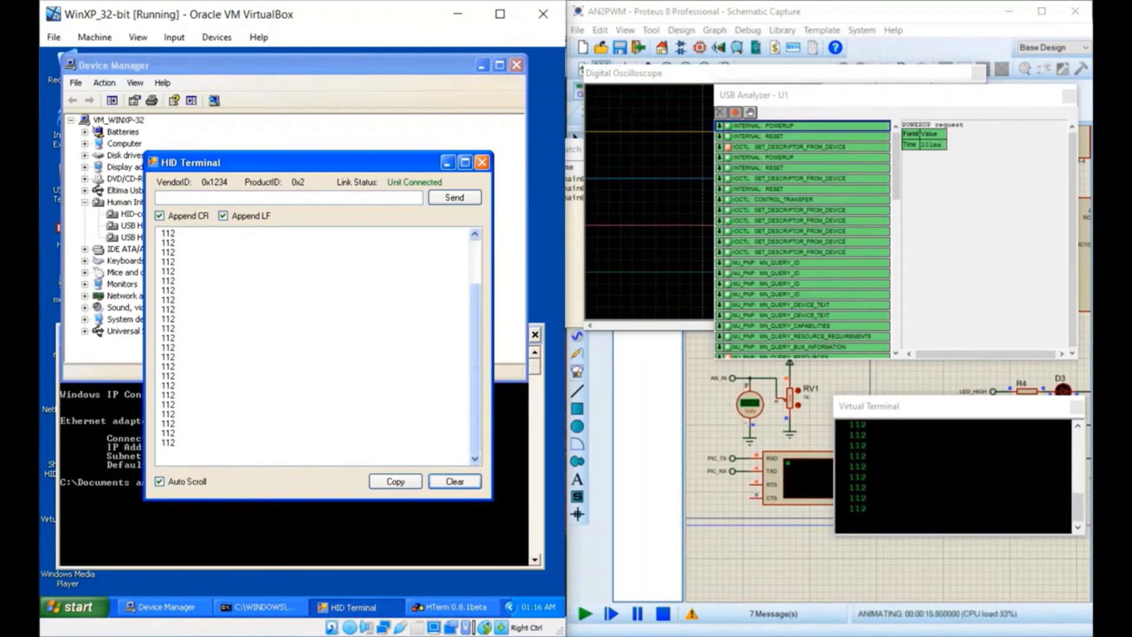
click(798, 391)
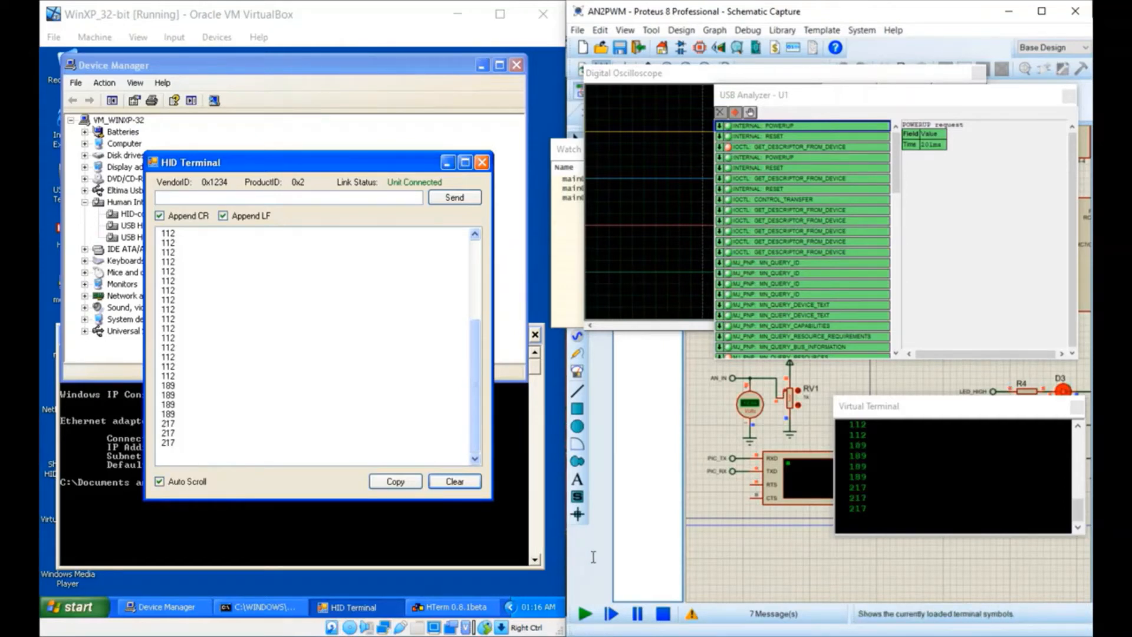
click(797, 405)
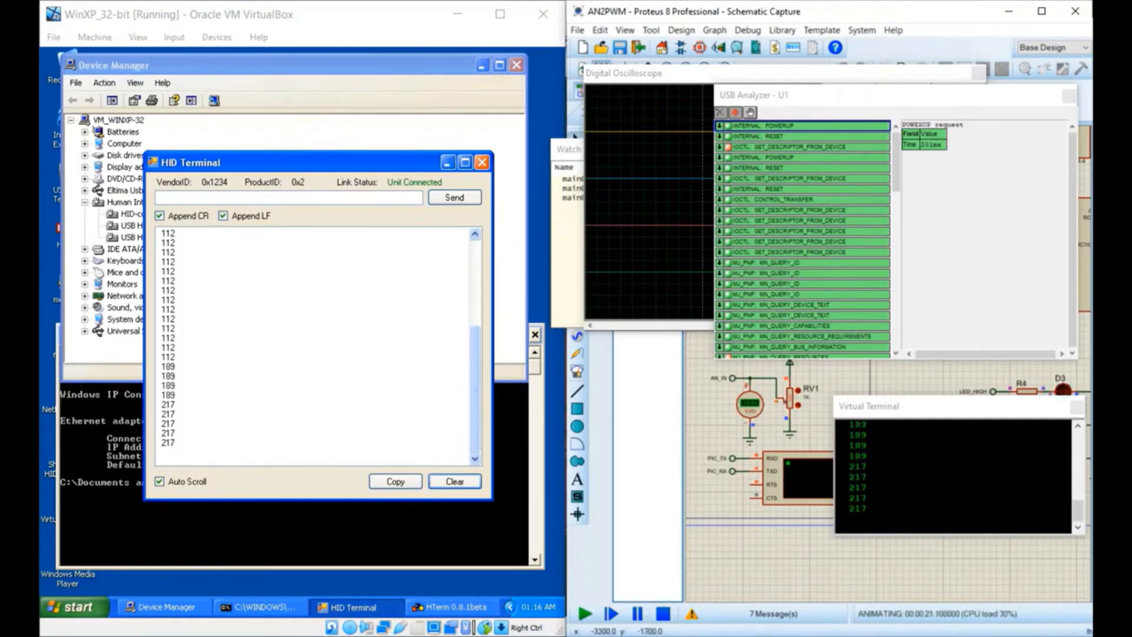
scroll(797, 405, left, 3)
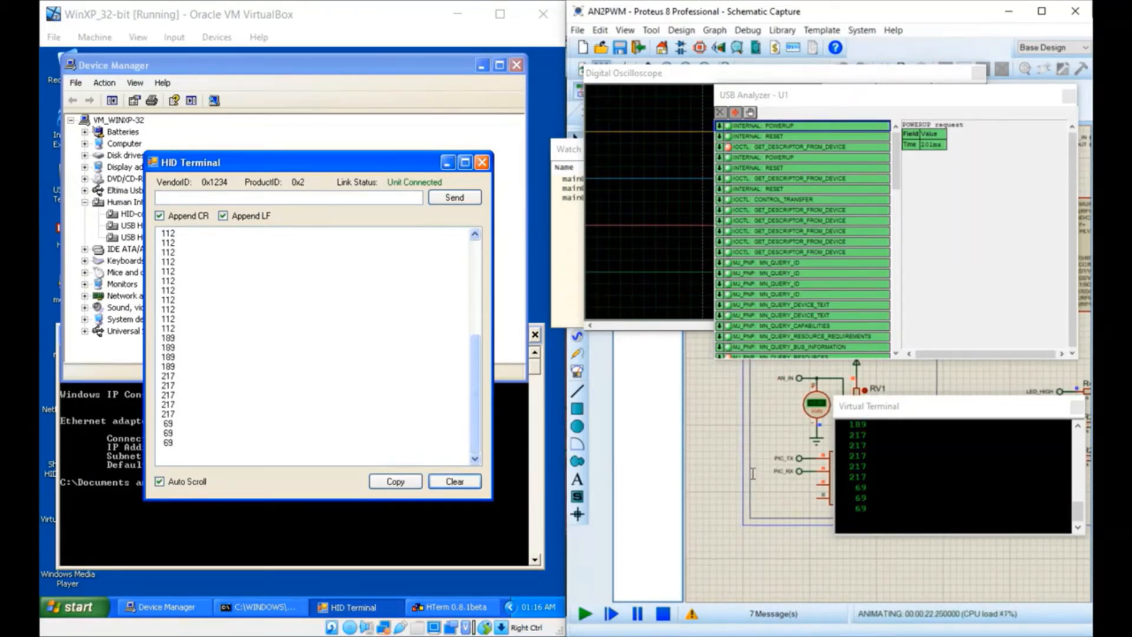
click(455, 482)
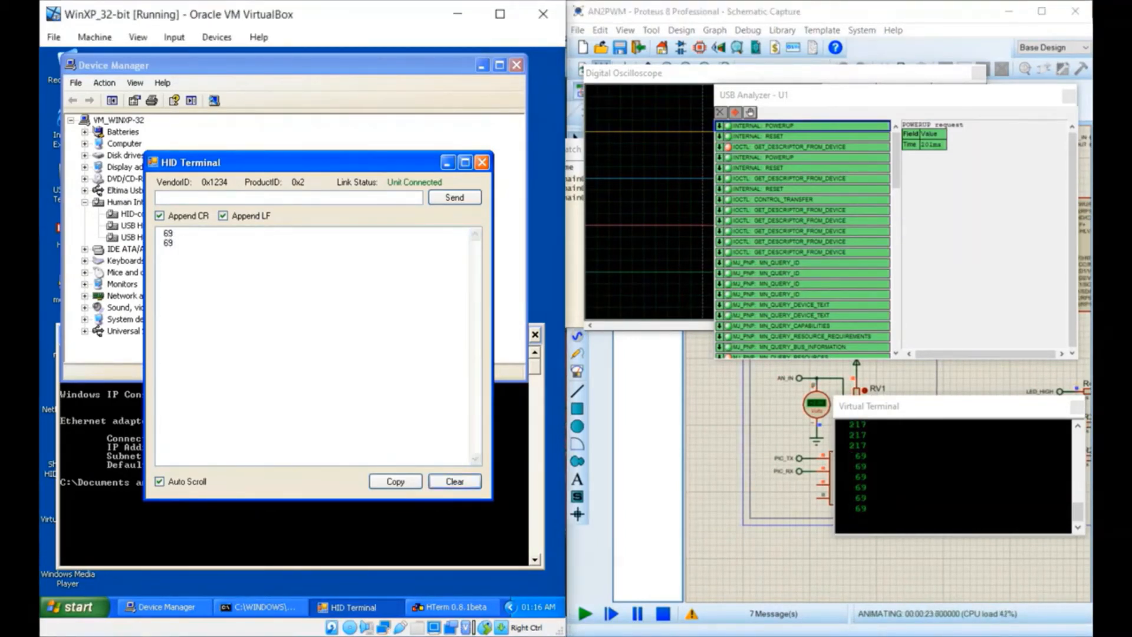
Step: Stop and rerun the simulation to test the HID Terminal's link status, and stop it again
click(663, 614)
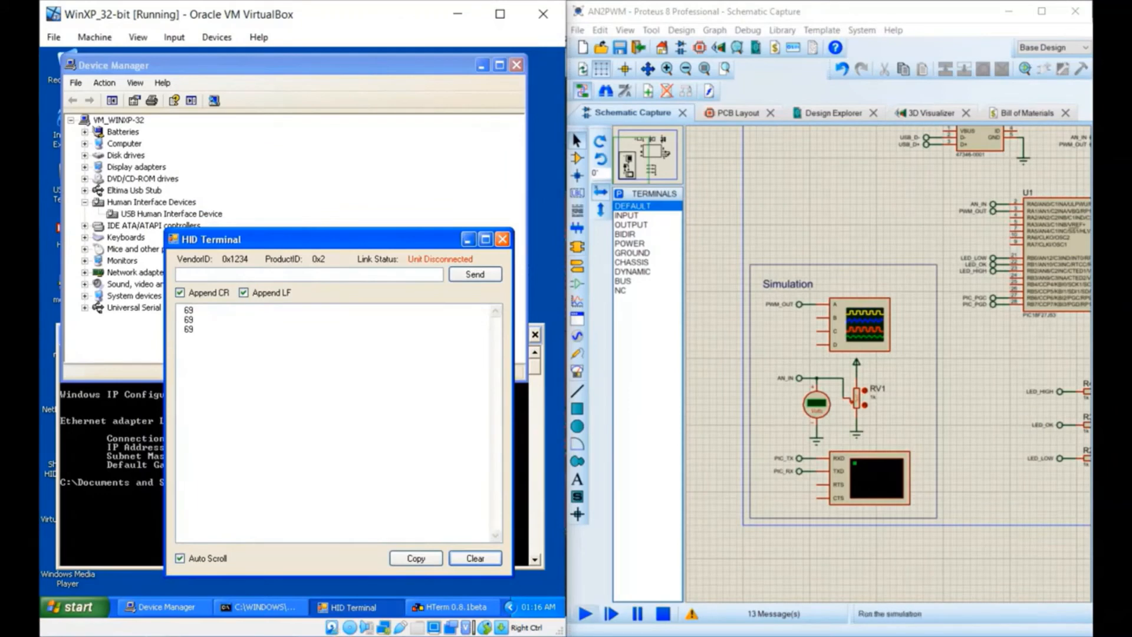
click(585, 613)
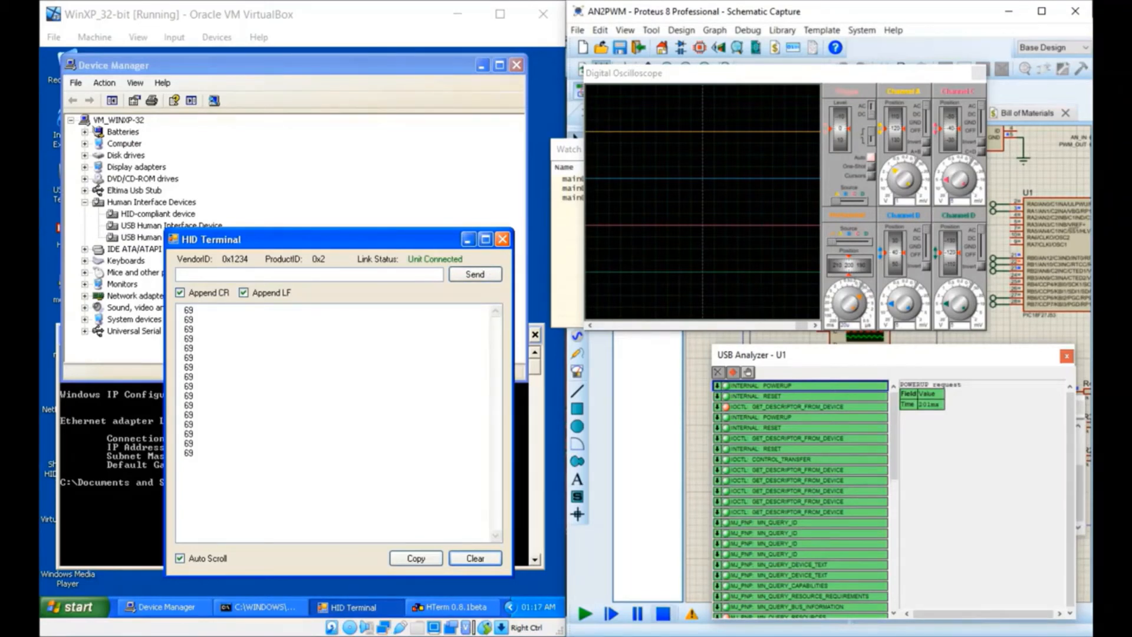
click(663, 614)
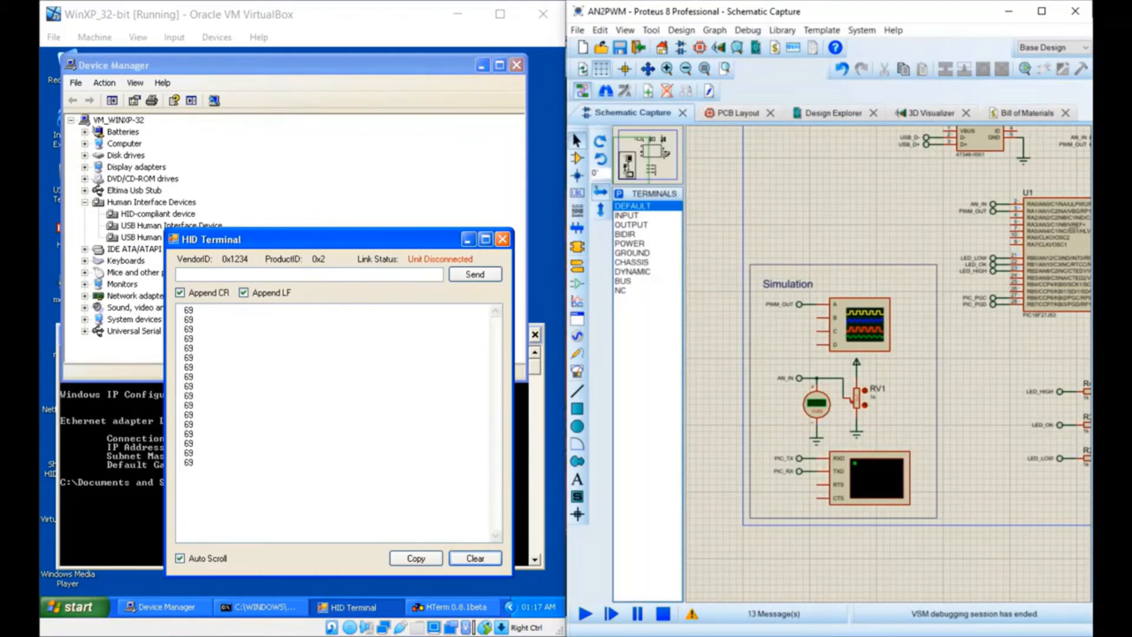
Step: Maximize the Proteus window and set the USB Host Computer Address of microcontroller U1 to localhost
drag(790, 12, 485, 1)
double_click(613, 302)
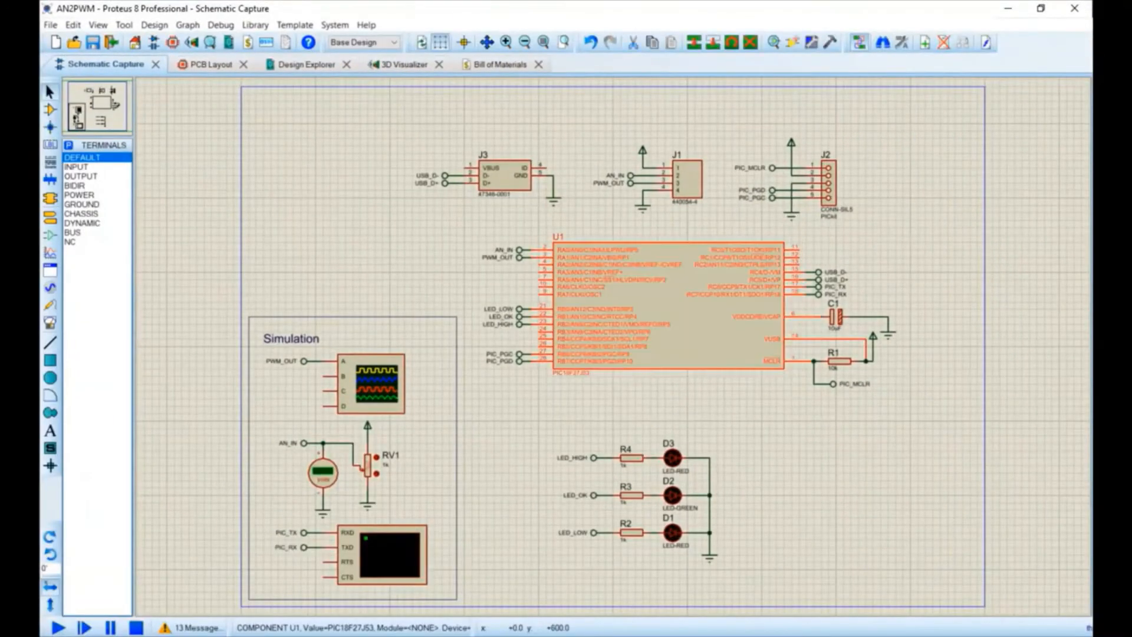
drag(558, 244, 509, 244)
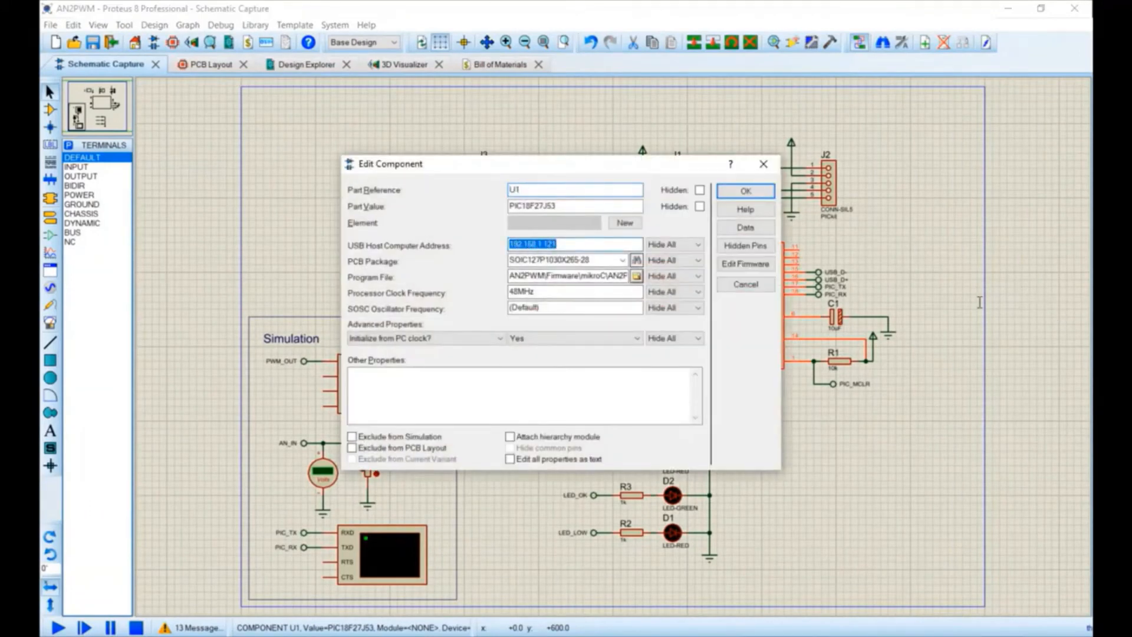
text(localhost)
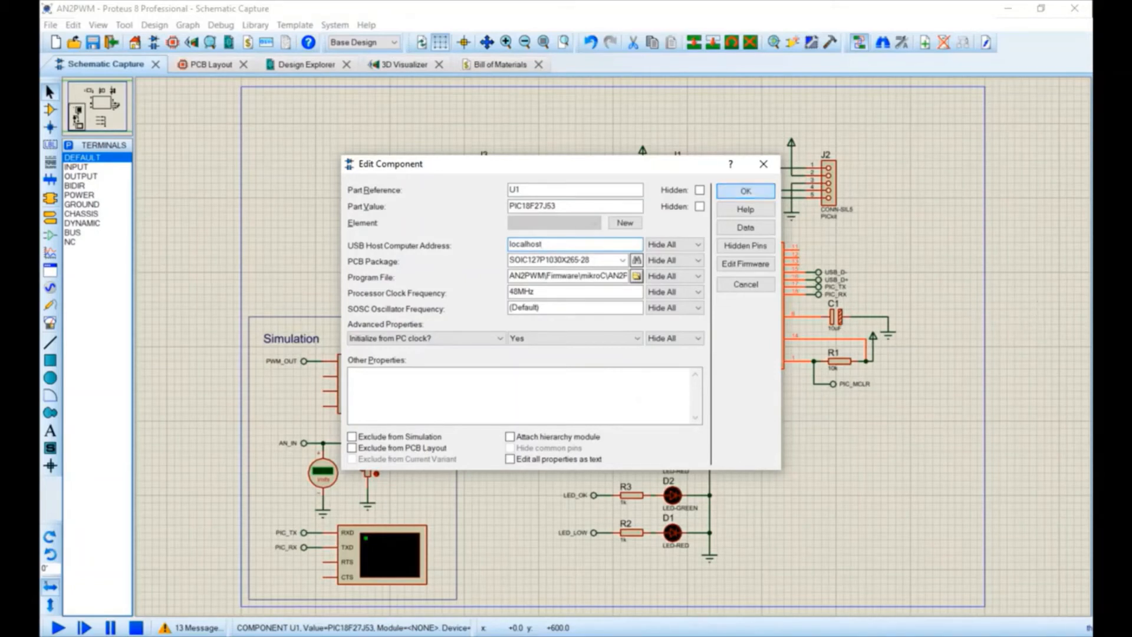
click(737, 191)
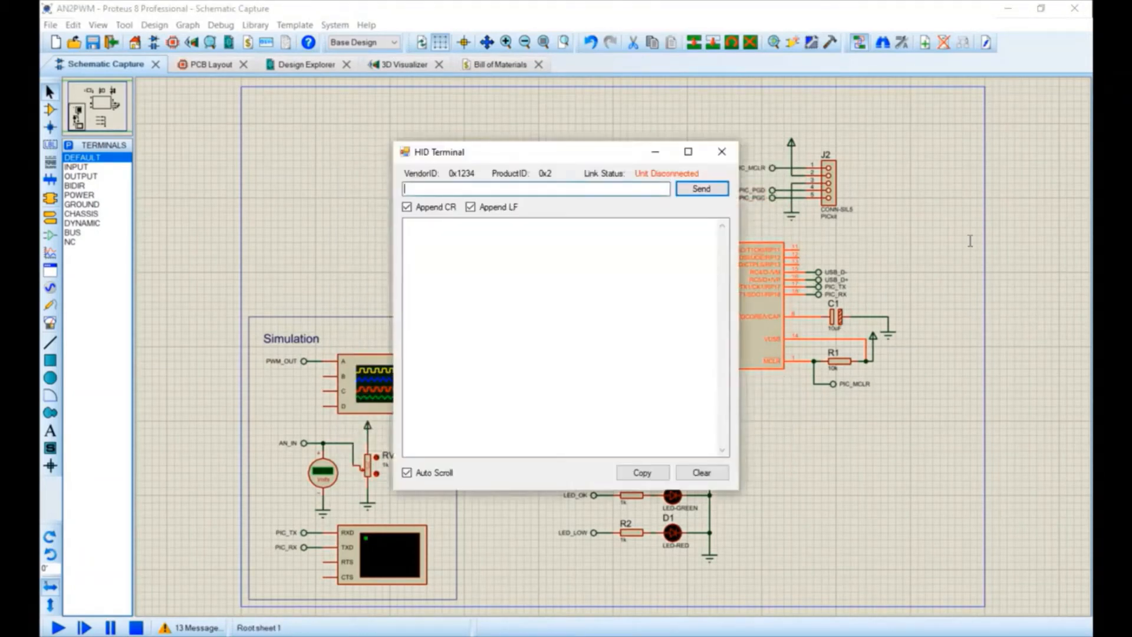
Step: Move the host computer's HID Terminal clear of the Simulation block and run the simulation
drag(619, 151, 759, 165)
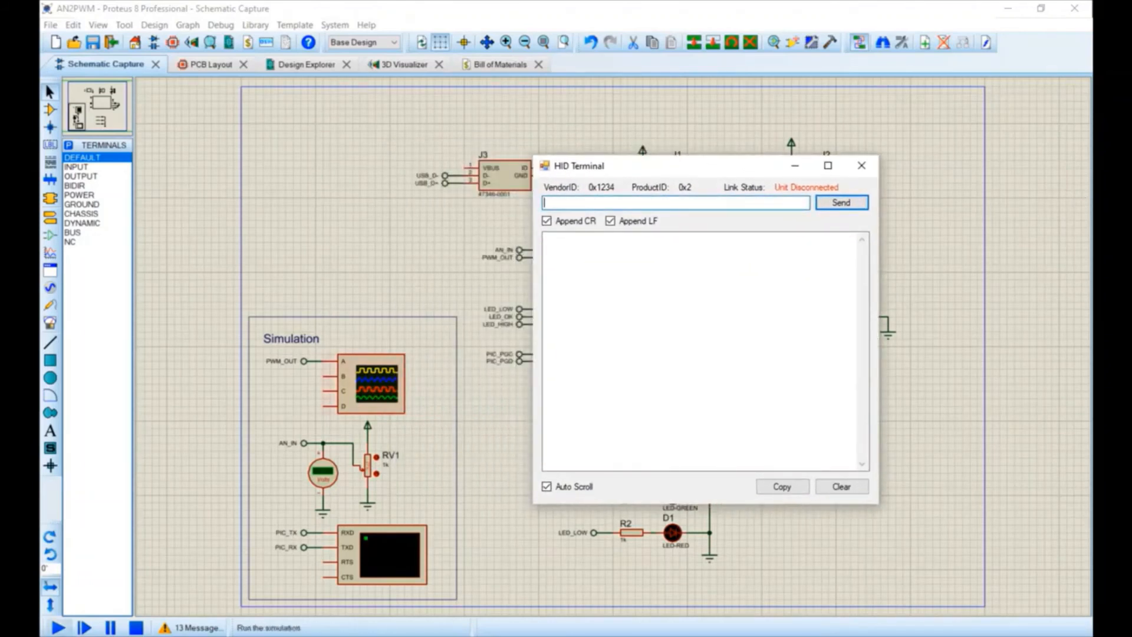
click(58, 627)
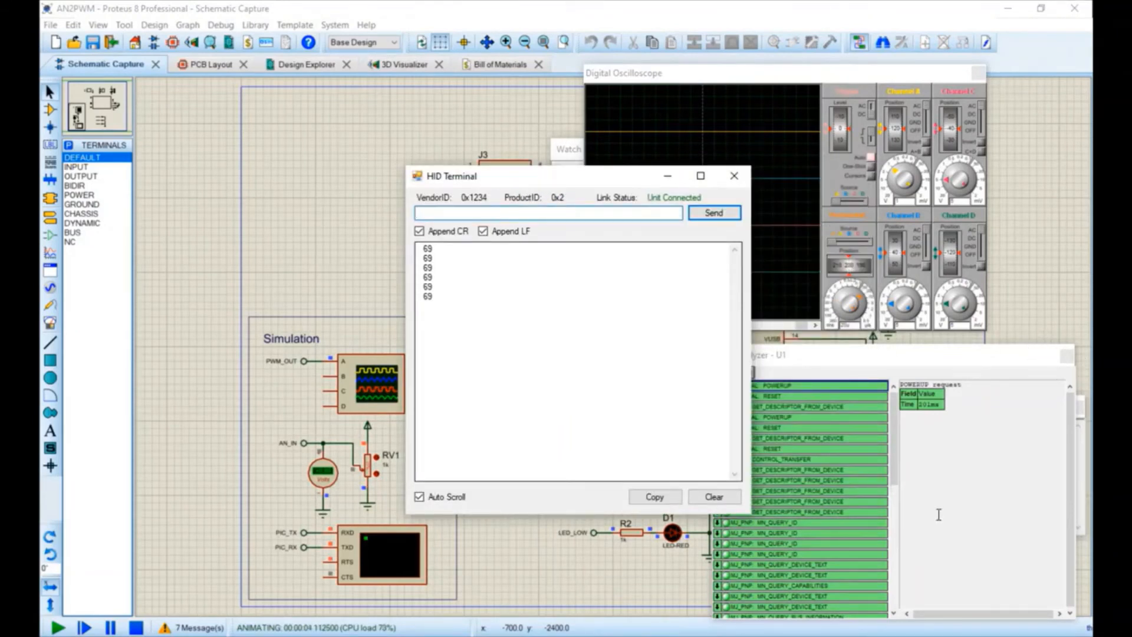
Step: Compare the host computer's HID Terminal data with the running schematic simulation, and stop the simulation
click(798, 587)
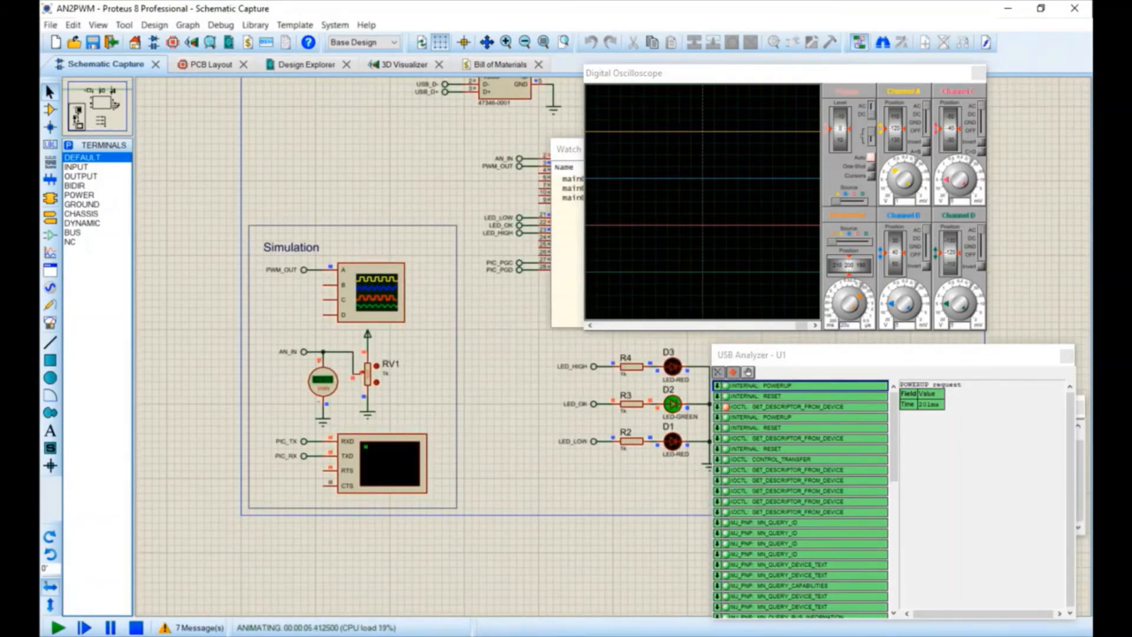
key(alt+Tab)
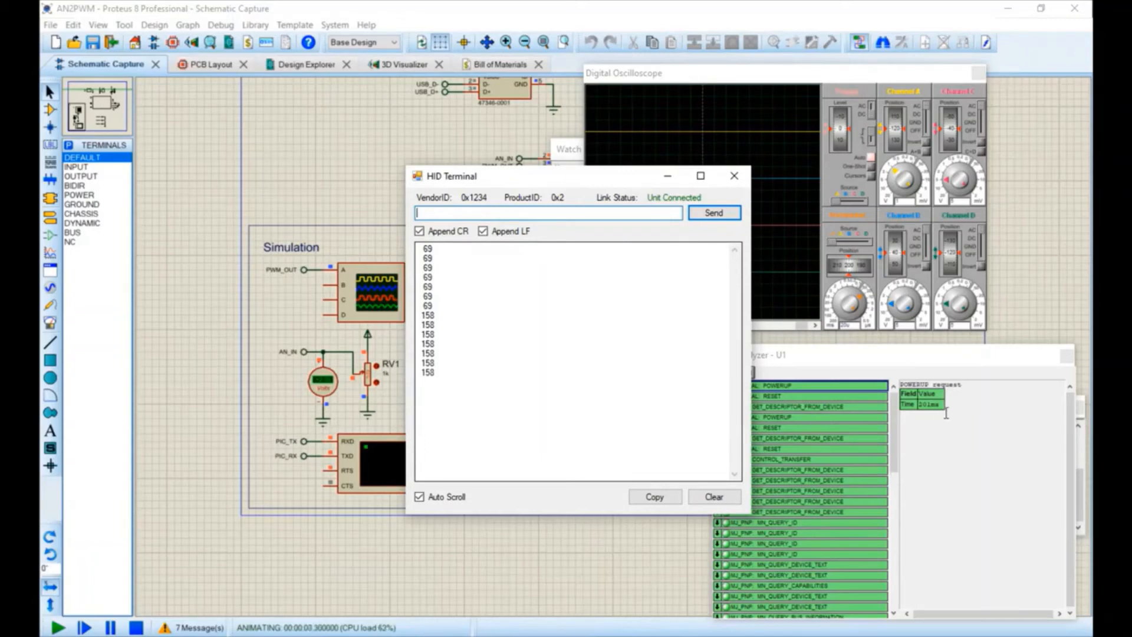
key(alt+Tab)
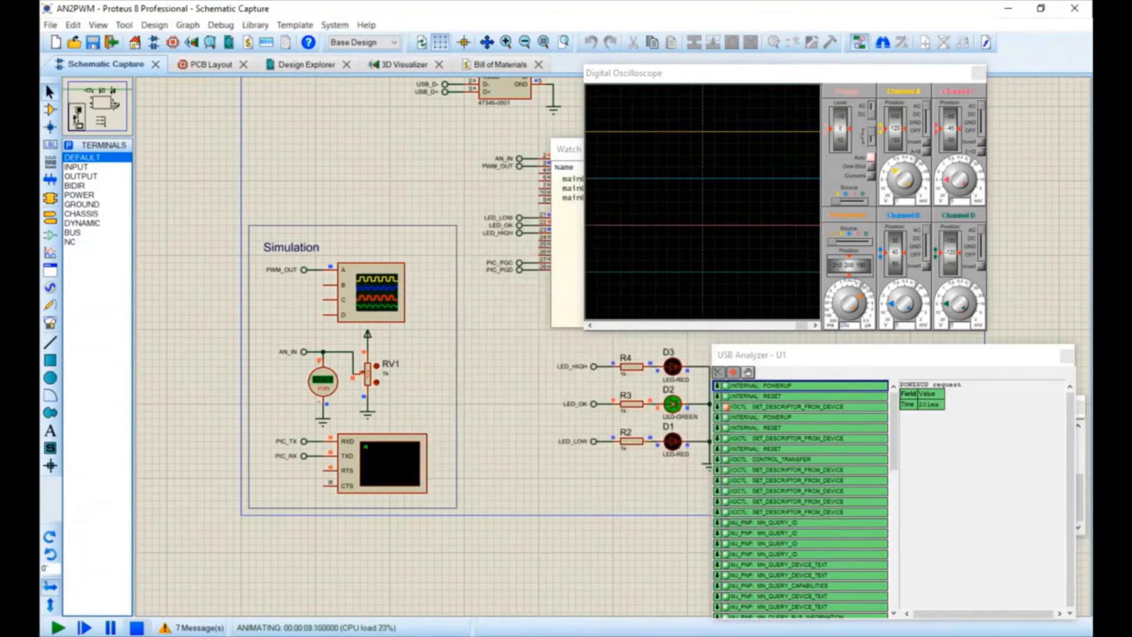
click(136, 628)
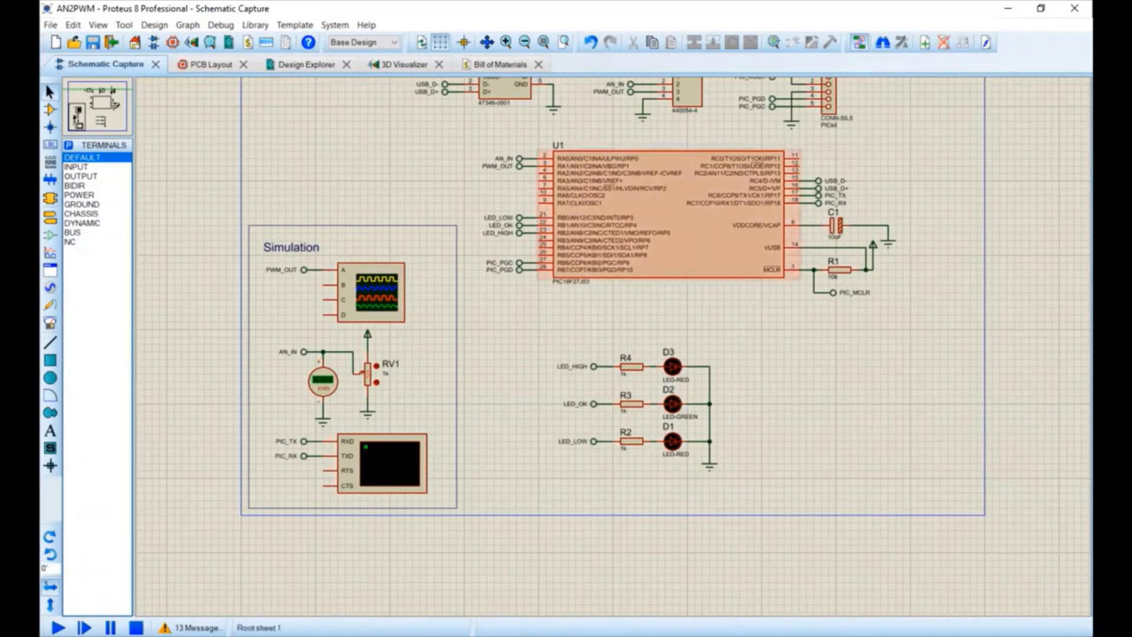
Step: Tile the schematic beside the WinXP_32-bit virtual machine, review U1's properties, and undo the last change to its USB Host Computer Address
key(super+Right)
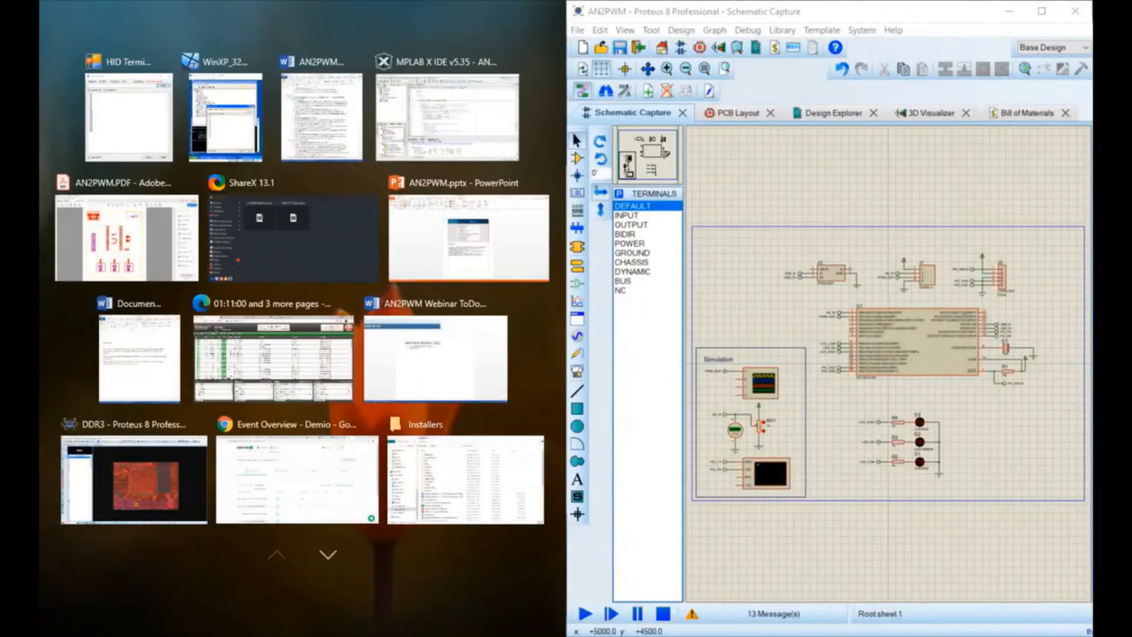
click(226, 118)
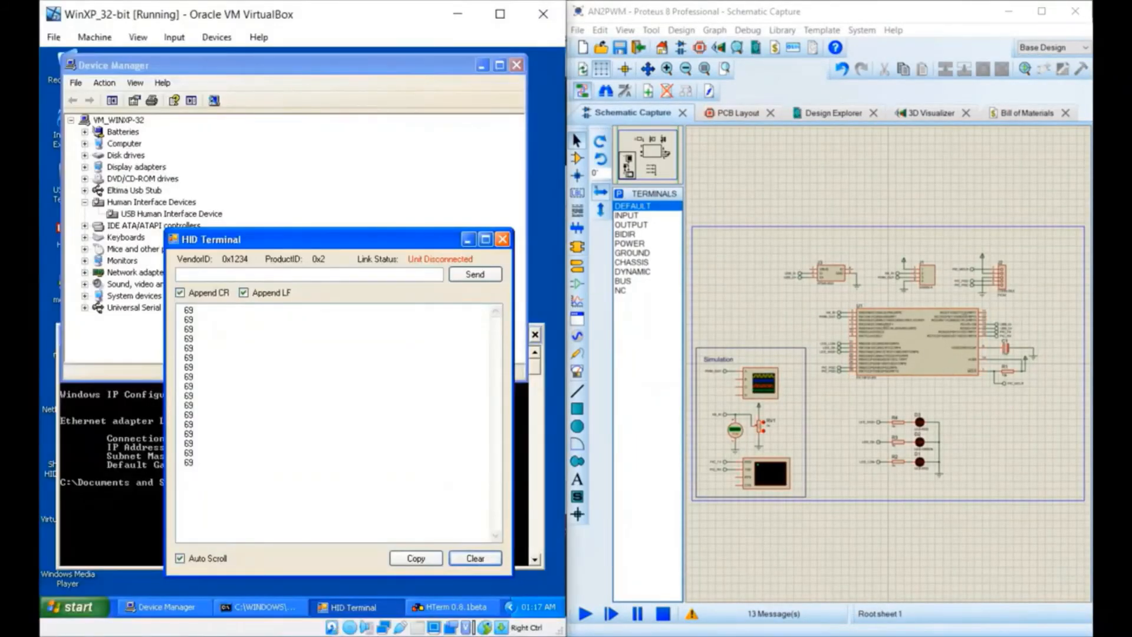
scroll(912, 336, up, 2)
click(888, 364)
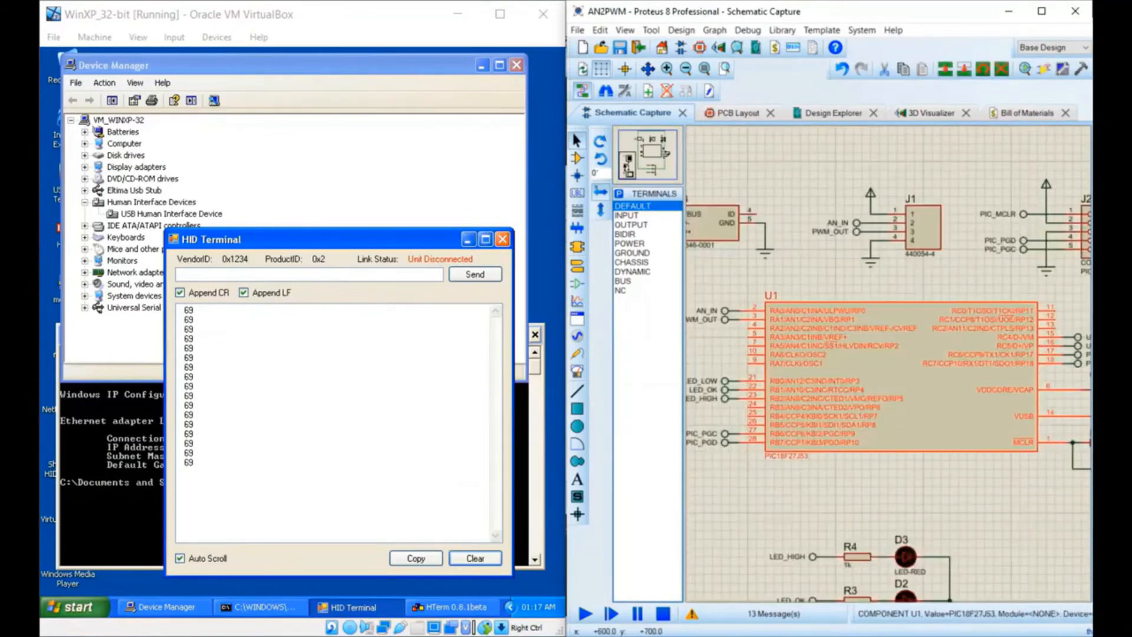
double_click(889, 364)
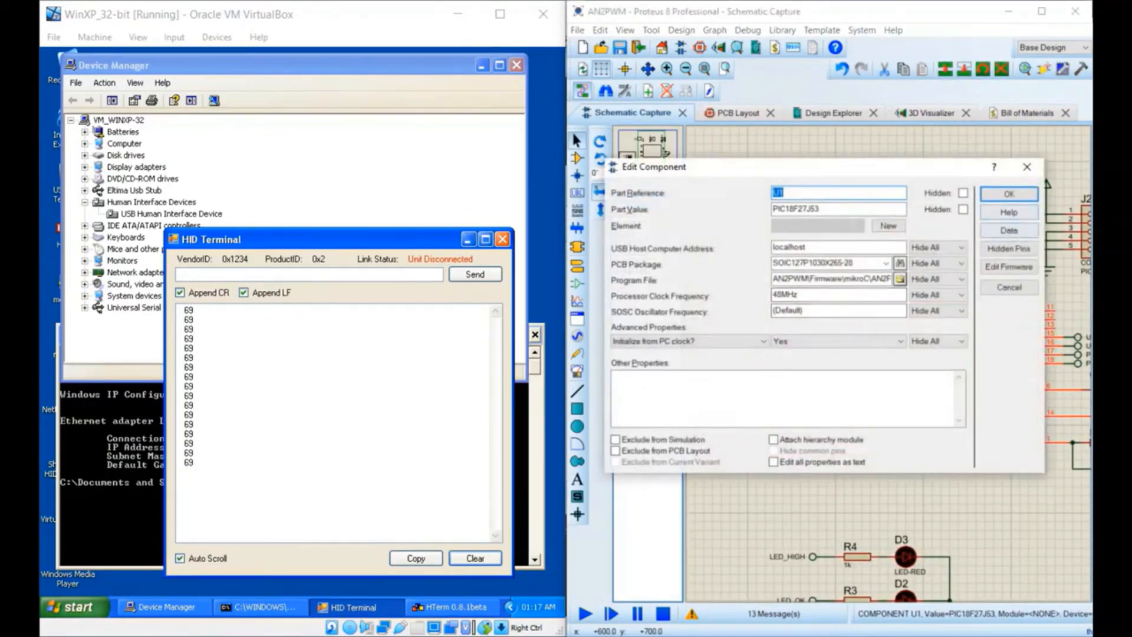
click(1009, 287)
click(842, 69)
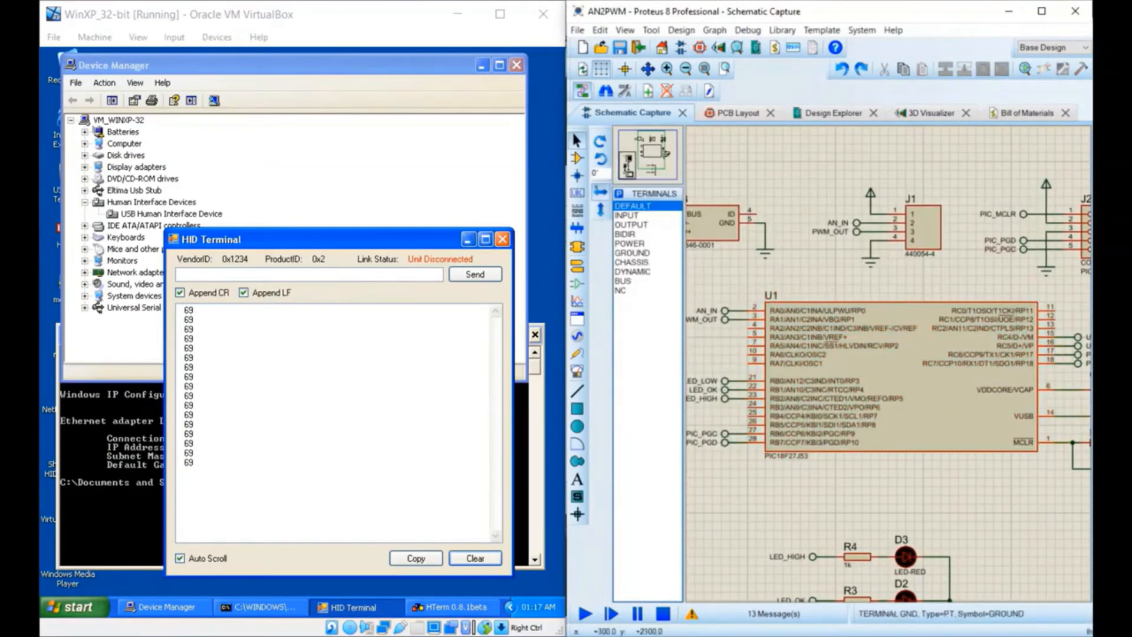
Step: Check the USB Host Computer Address of microcontroller U1 and run the simulation
drag(849, 325, 849, 316)
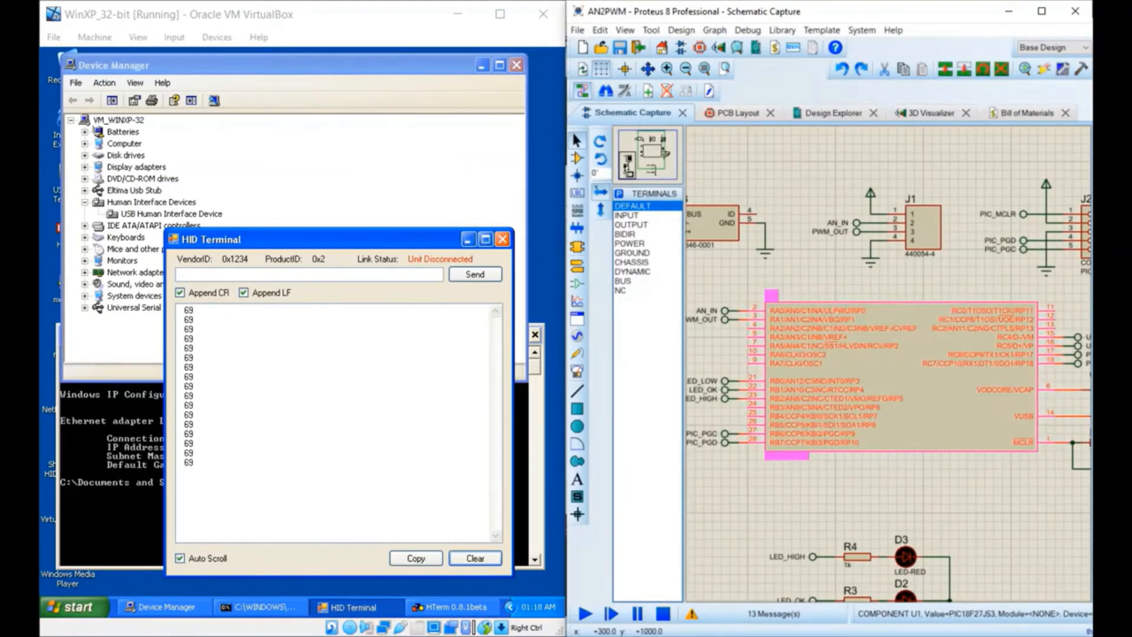
double_click(848, 315)
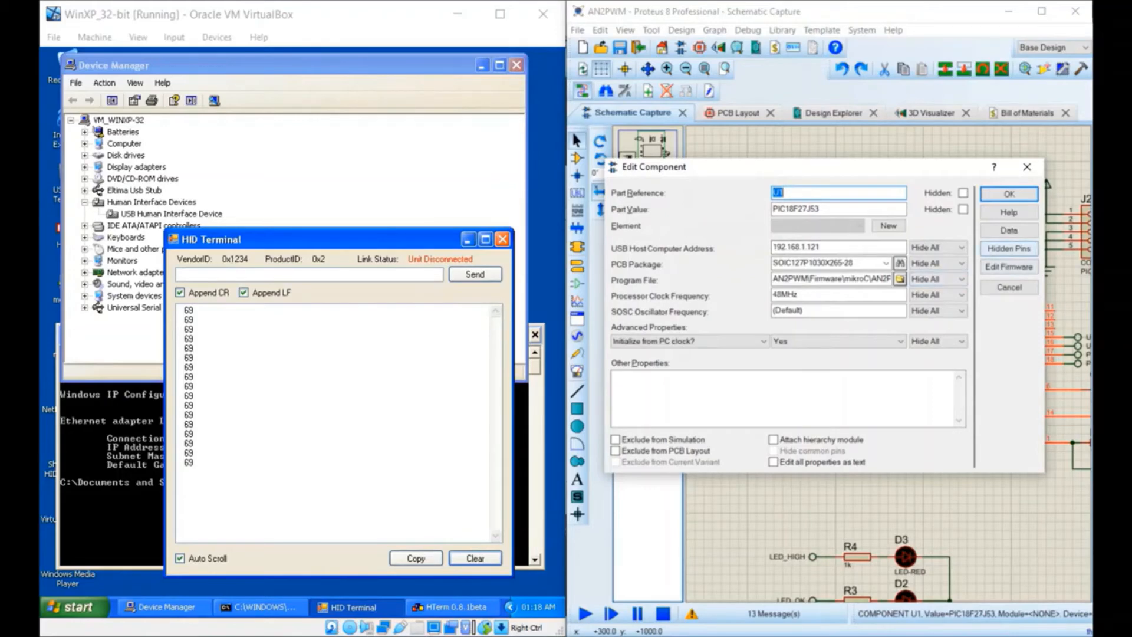
click(1008, 287)
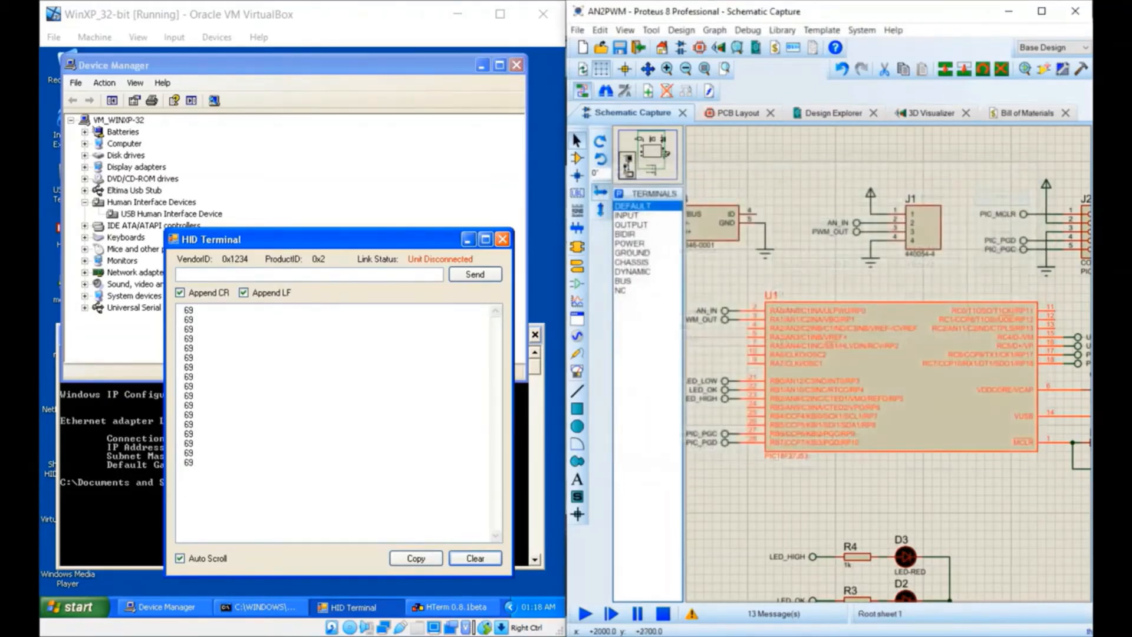
click(584, 614)
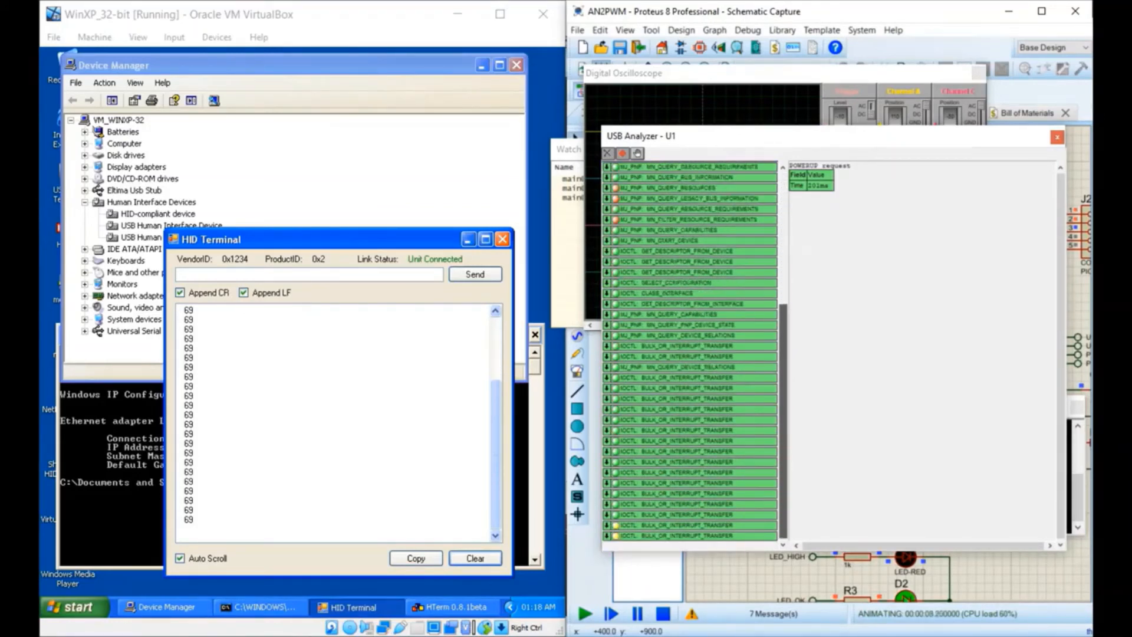
Step: Examine the MN_QUERY_ID, MN_QUERY_DEVICE_TEXT and GET_DESCRIPTOR_FROM_DEVICE entries in U1's USB Analyzer, expanding the descriptor request's transactions
drag(783, 412, 783, 285)
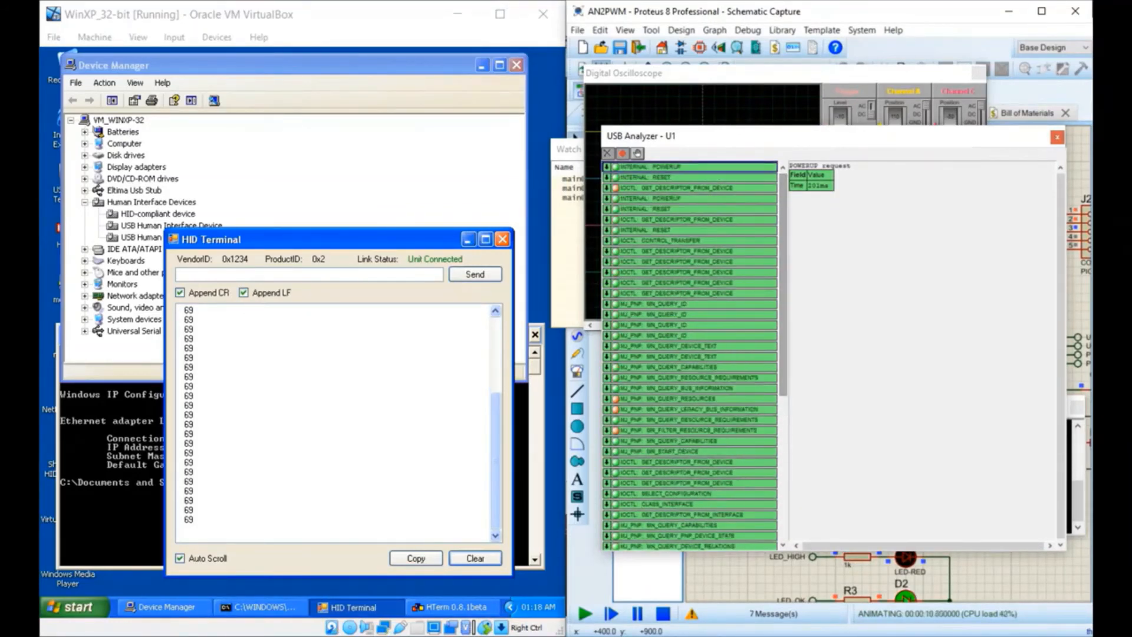
click(689, 304)
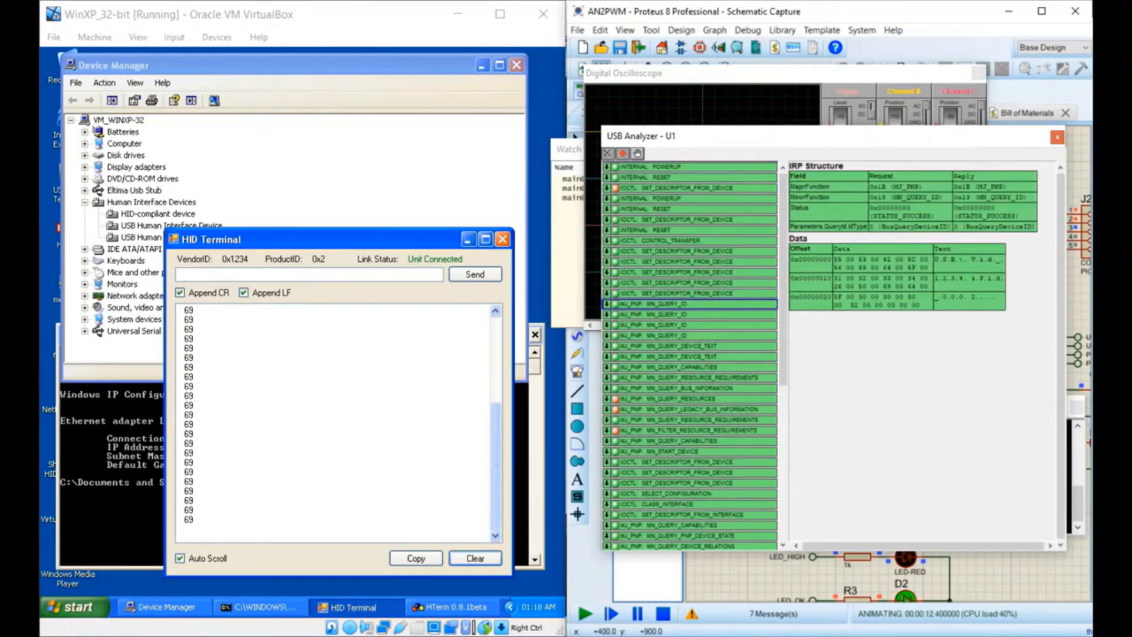
click(690, 346)
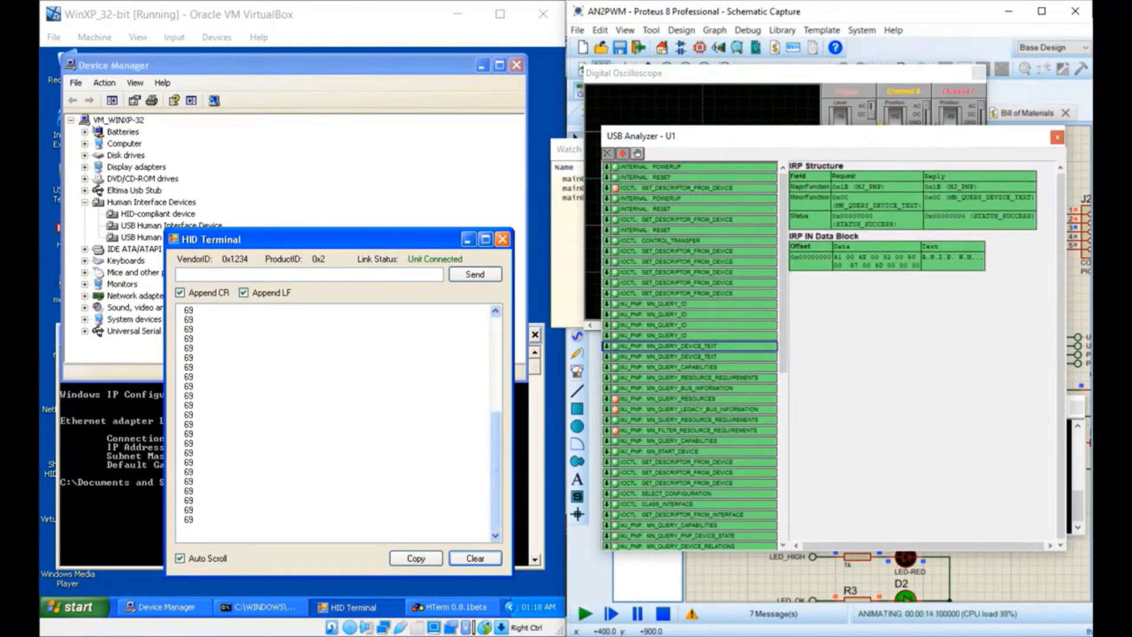
click(687, 472)
click(606, 472)
Step: Inspect a BULK_OR_INTERRUPT_TRANSFER's data in the USB Analyzer, compare it with the virtual machine's HID Terminal, and stop the simulation
scroll(690, 354, down, 10)
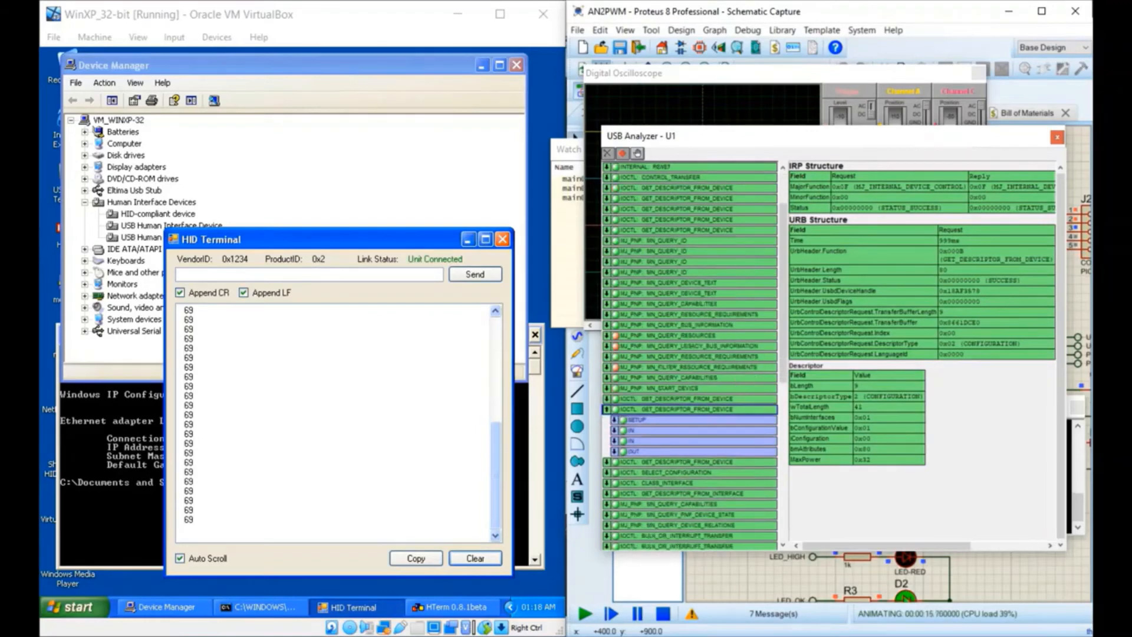
scroll(689, 462, down, 2)
click(690, 462)
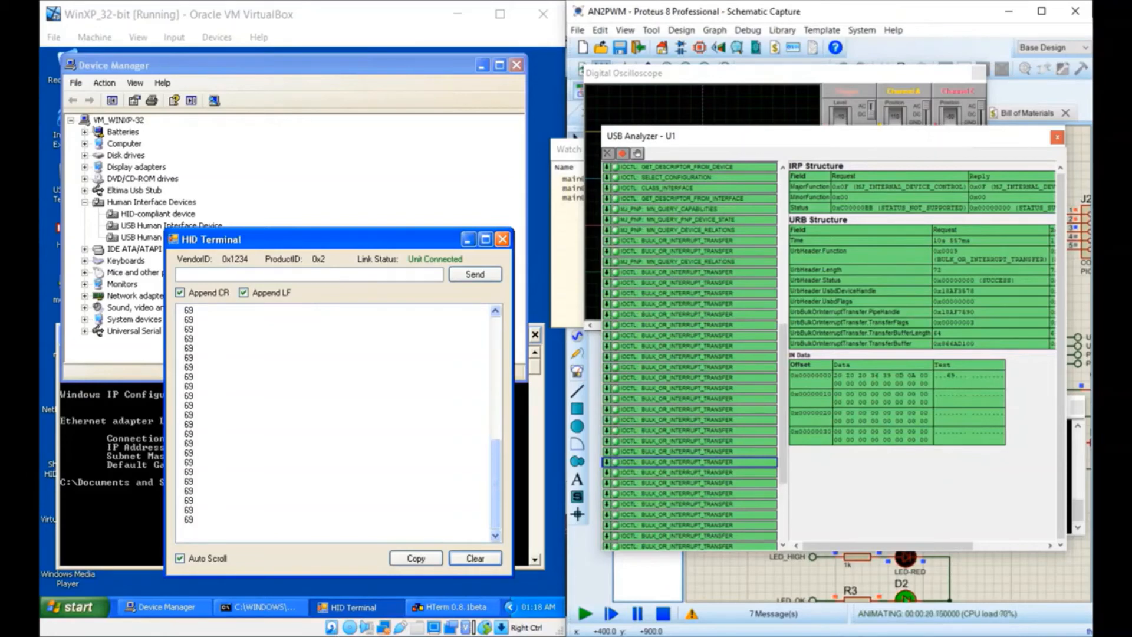
click(189, 519)
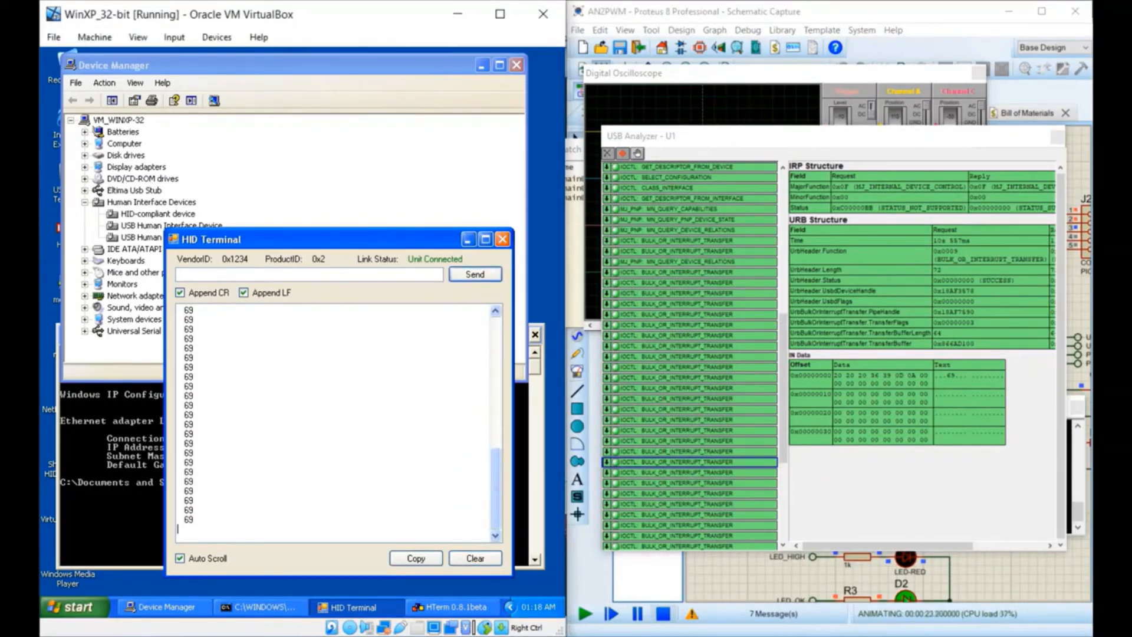
click(663, 613)
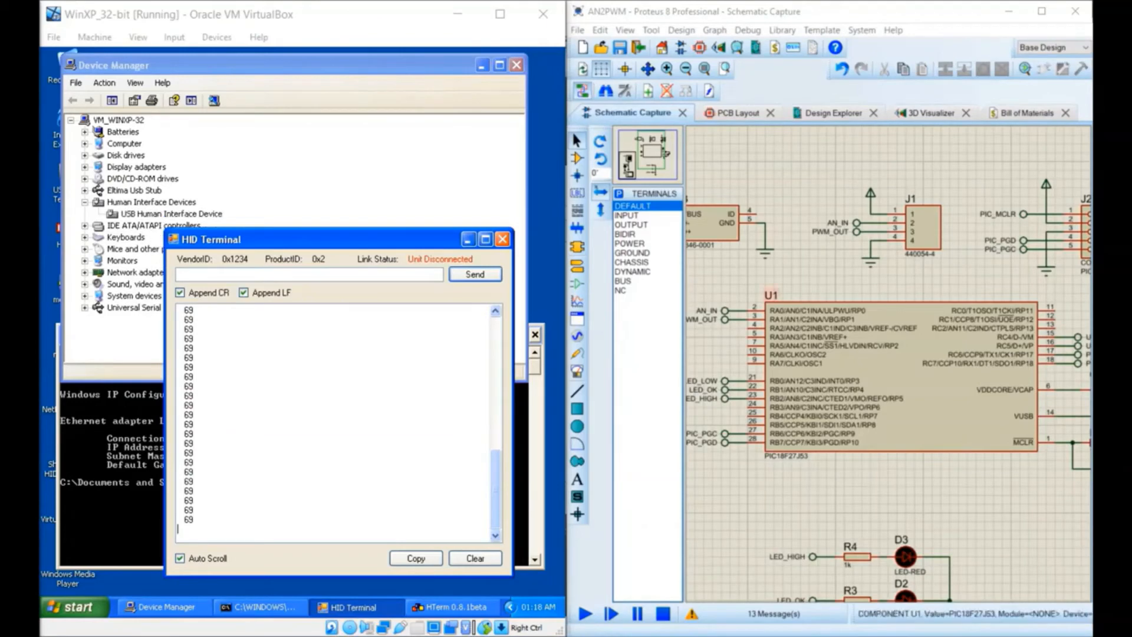
Step: Bring the whole schematic sheet into view and maximize the Proteus window
click(805, 263)
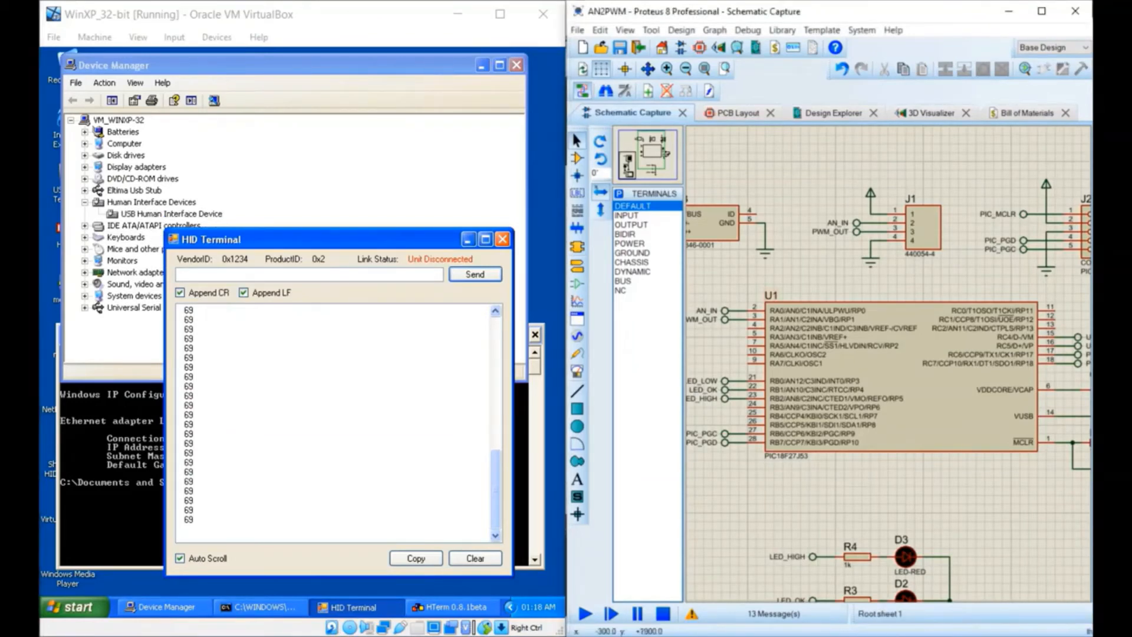
scroll(887, 366, down, 2)
scroll(889, 365, down, 1)
scroll(860, 396, up, 1)
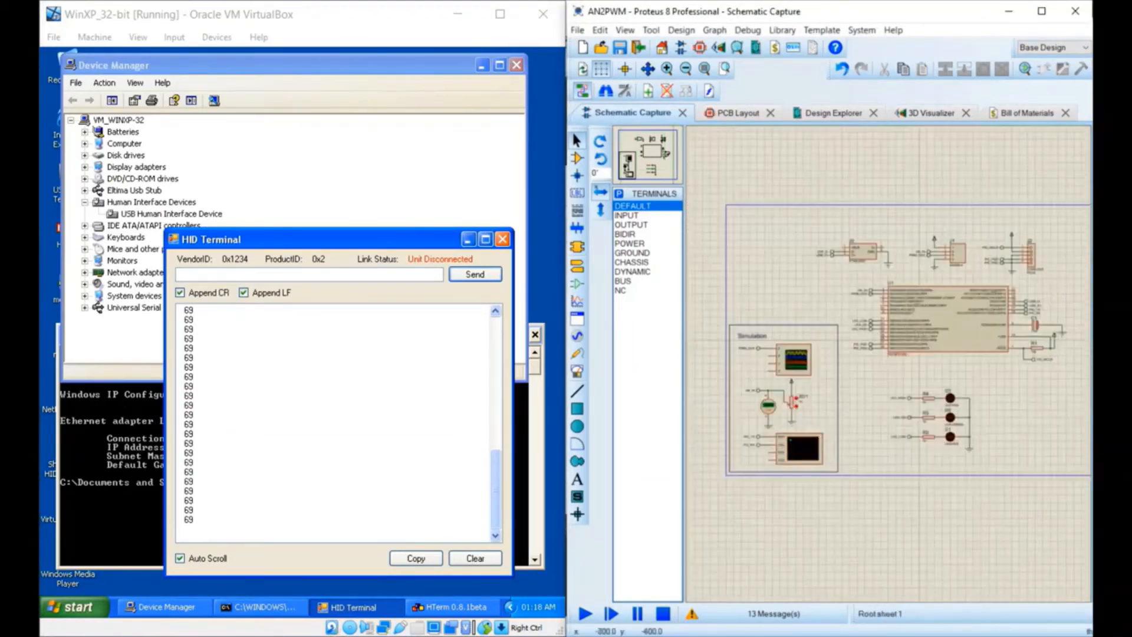
scroll(889, 362, up, 1)
scroll(869, 369, down, 1)
drag(908, 371, 876, 413)
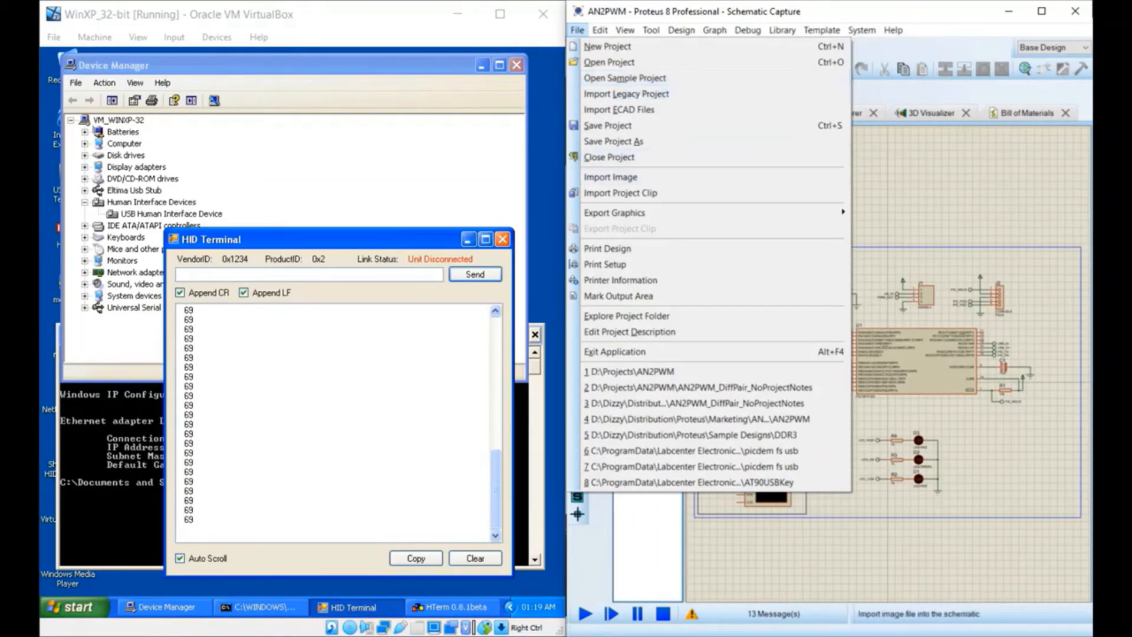
key(Escape)
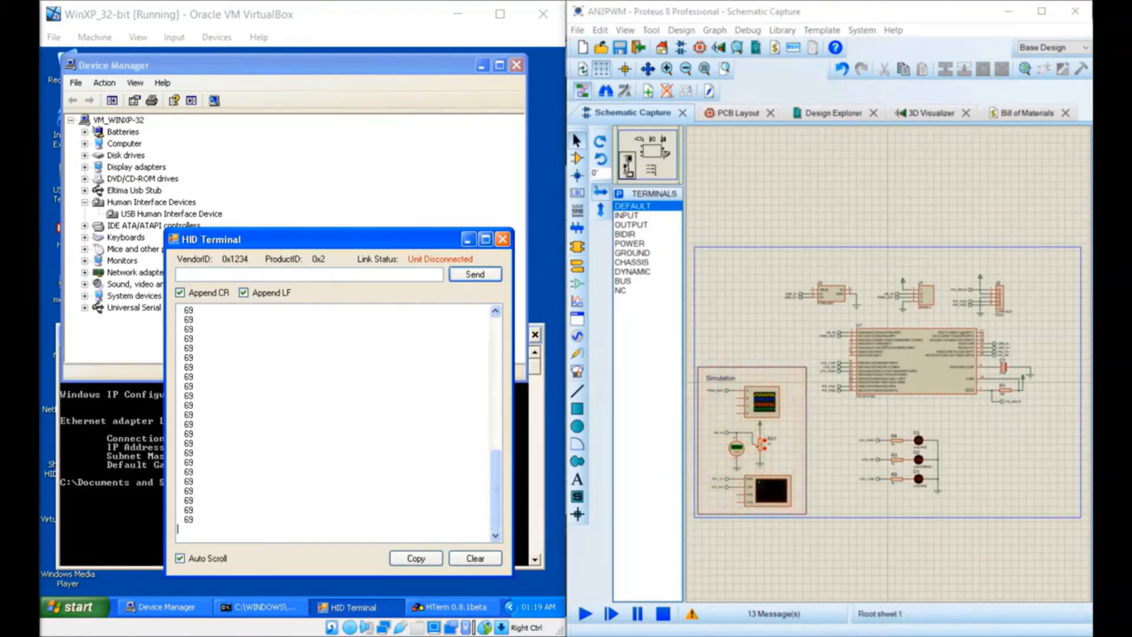
click(783, 328)
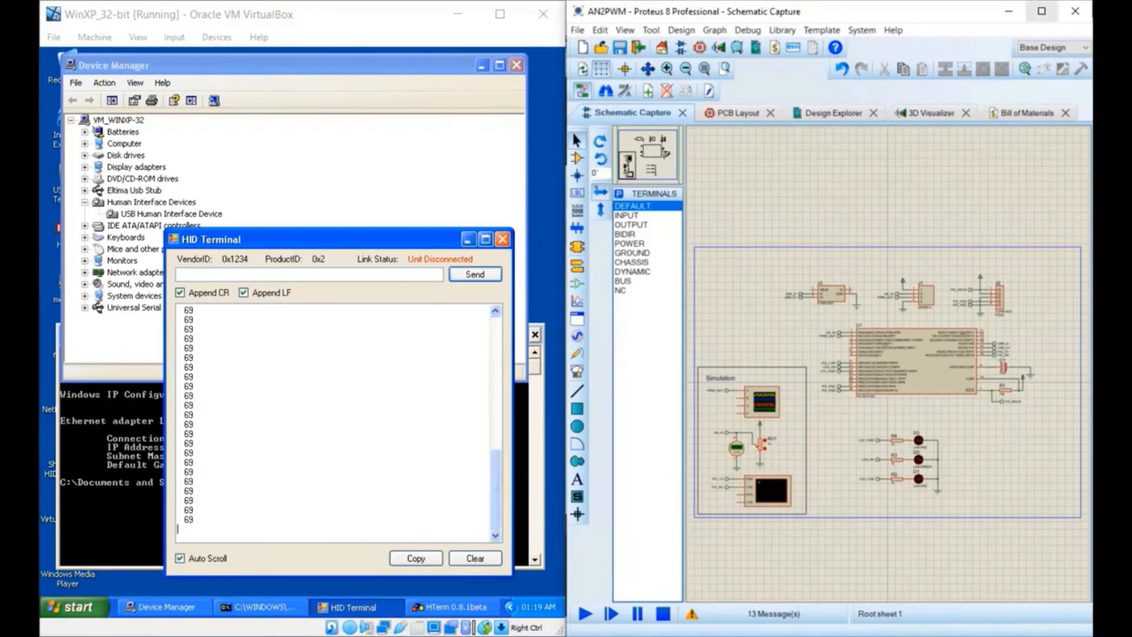
click(1041, 12)
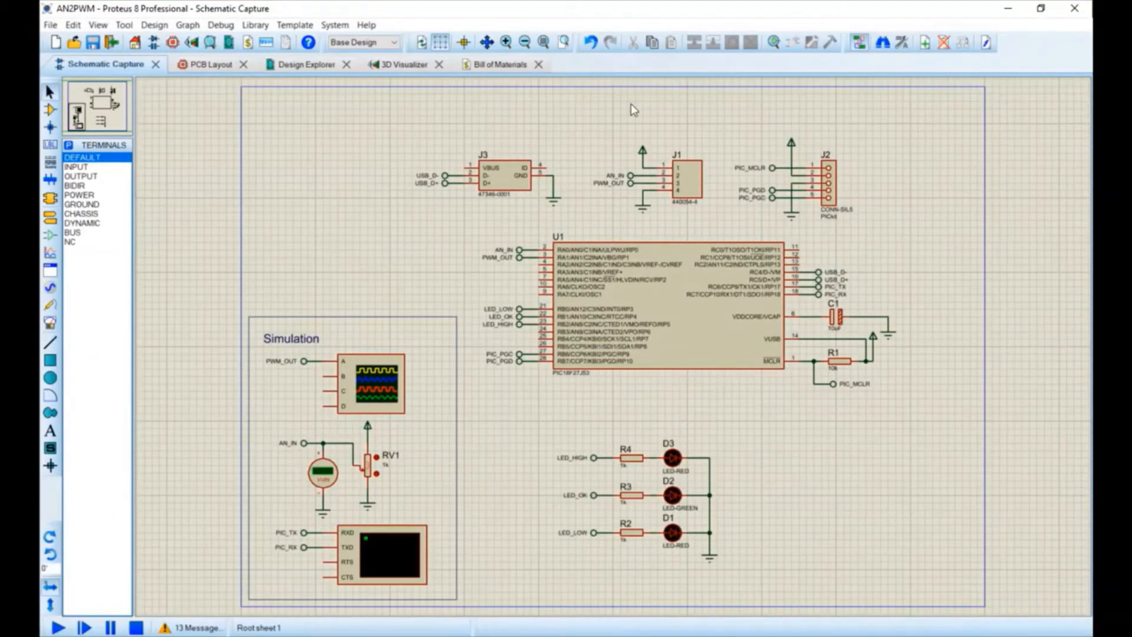
Step: Switch to the PCB layout, focus on the USB_D+ and USB_D- traces between J3 and U1, and activate selection mode
scroll(996, 346, down, 2)
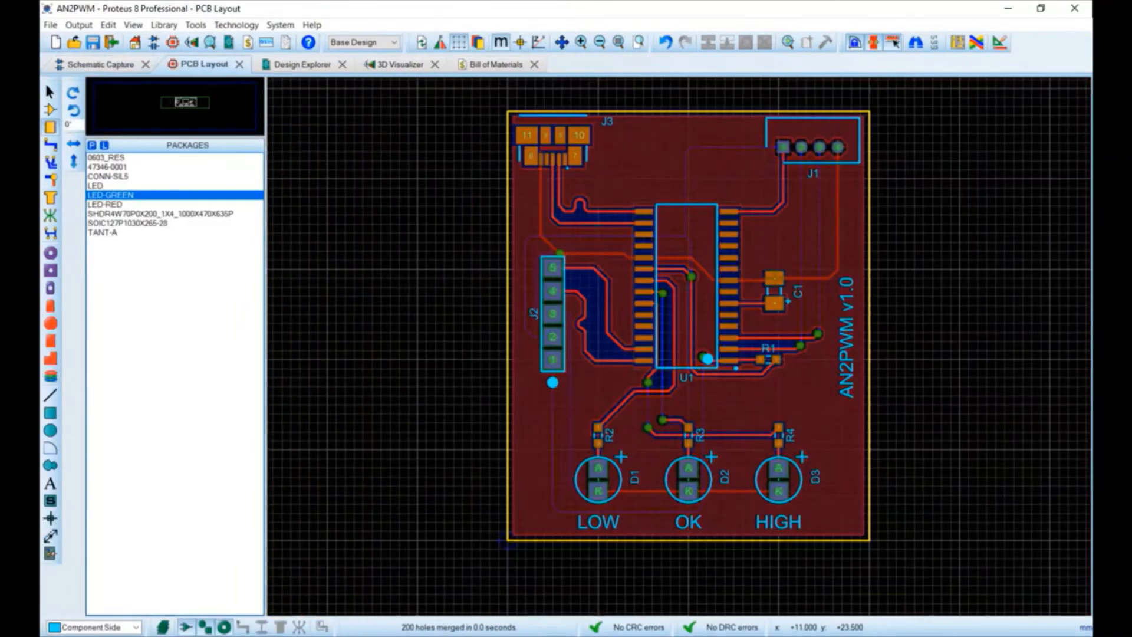
scroll(599, 201, up, 4)
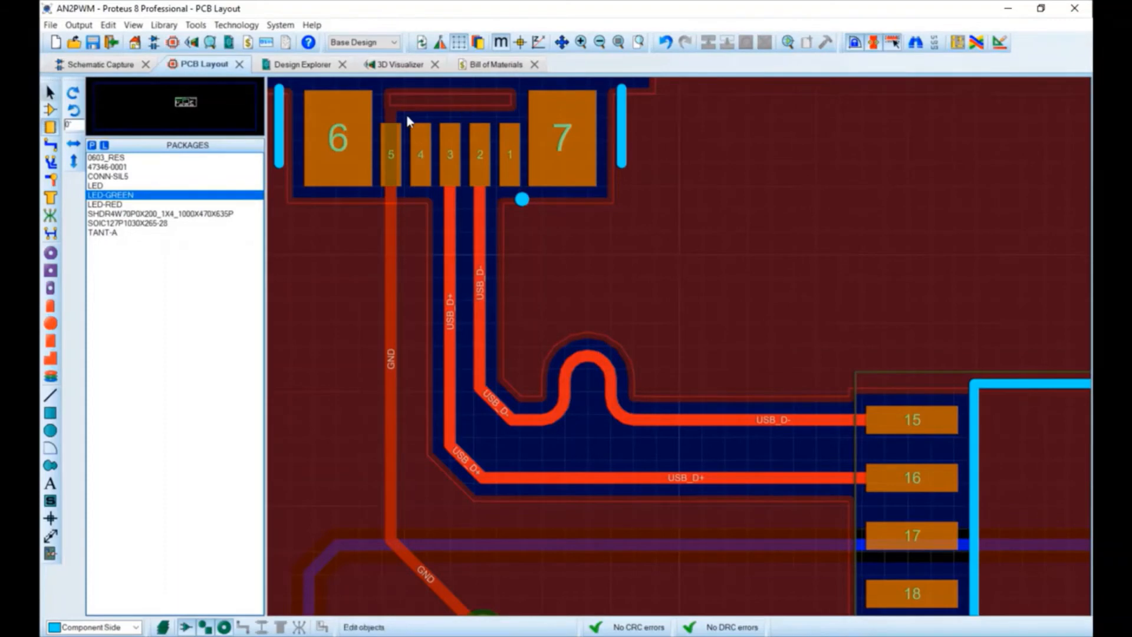
click(50, 92)
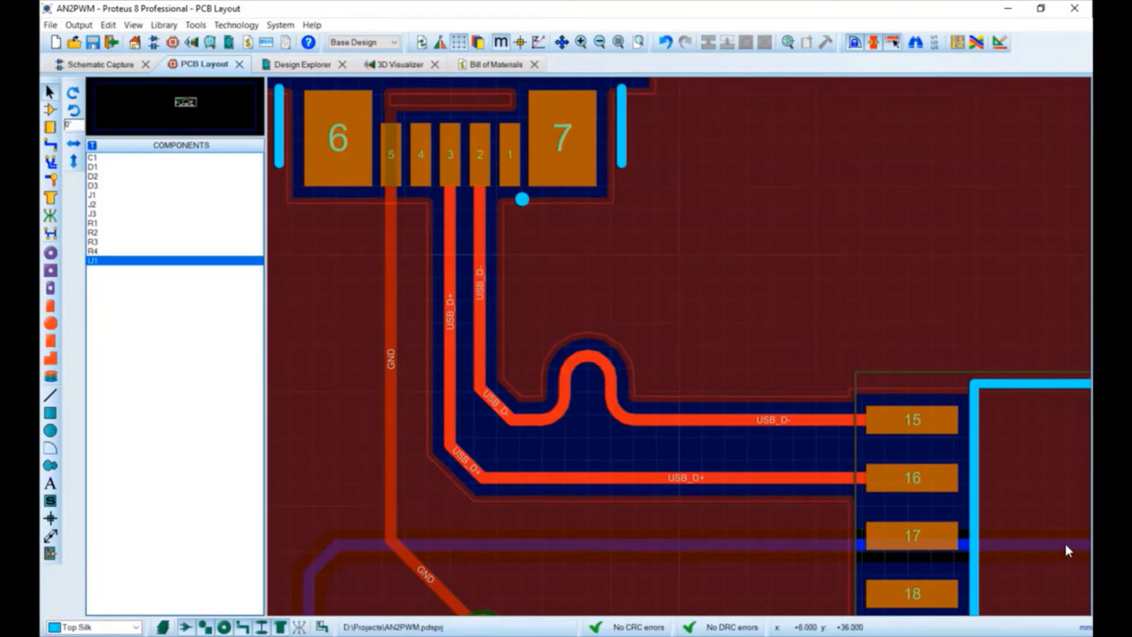
Step: Examine the PCB routing around connector J3, header J2 and microcontroller U1, including the curved section of the USB_D- trace
scroll(986, 449, down, 2)
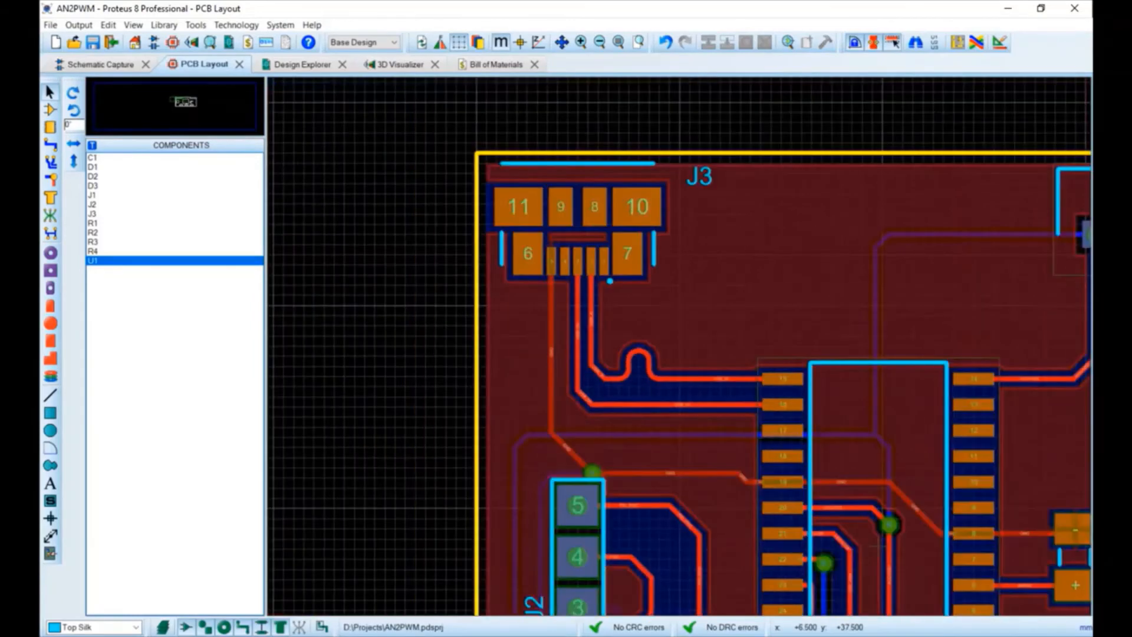
scroll(679, 347, down, 1)
scroll(830, 443, up, 1)
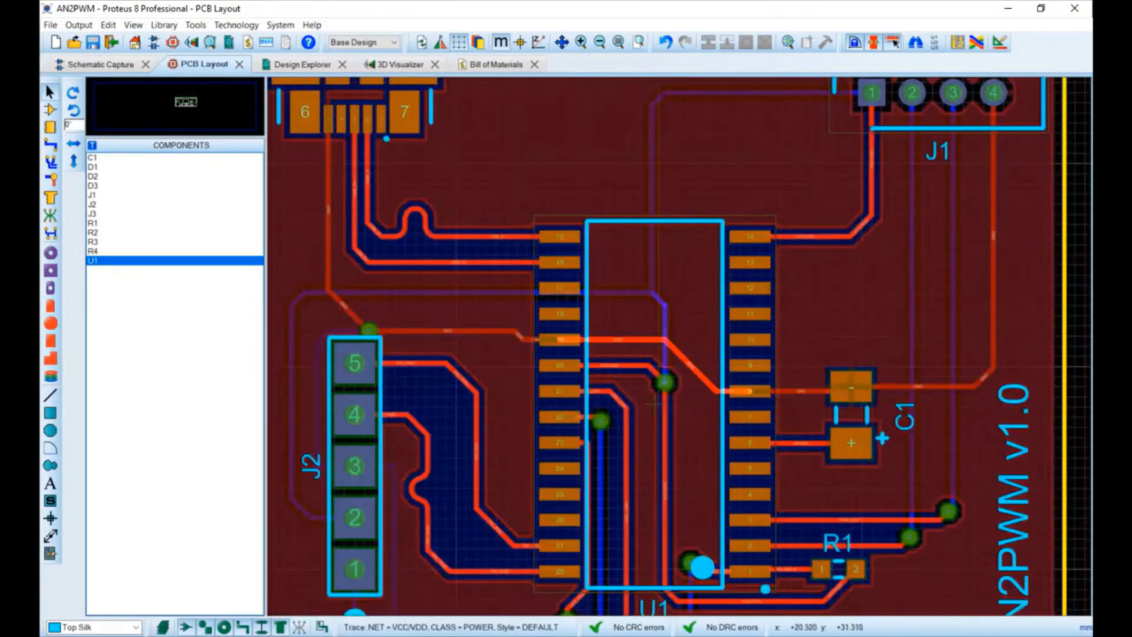
scroll(673, 344, down, 1)
scroll(678, 345, up, 1)
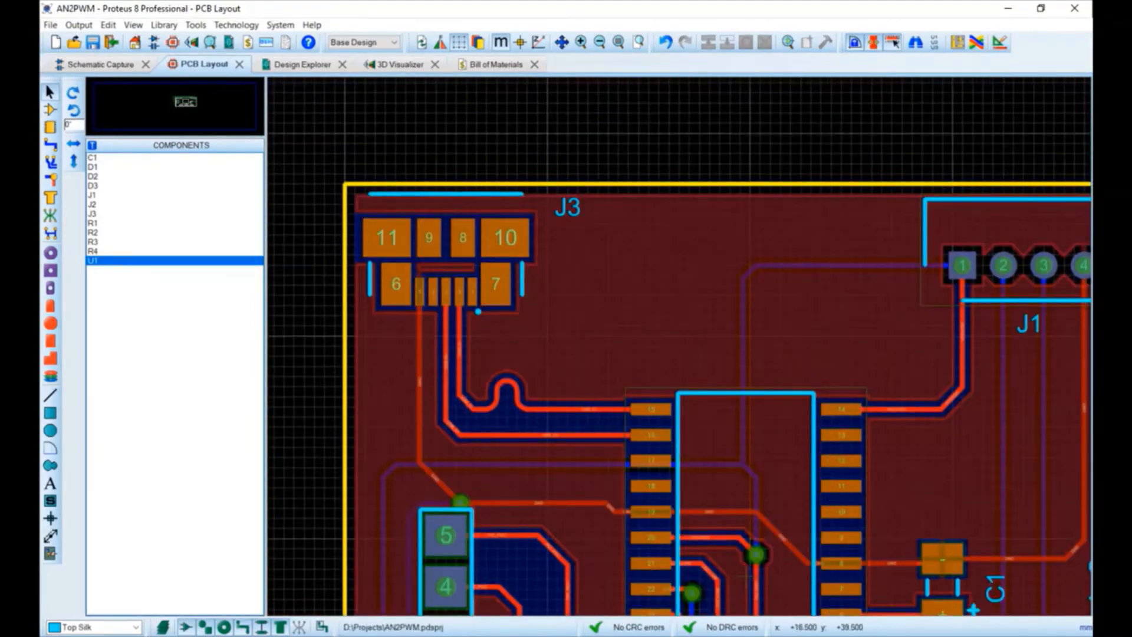
scroll(343, 496, up, 1)
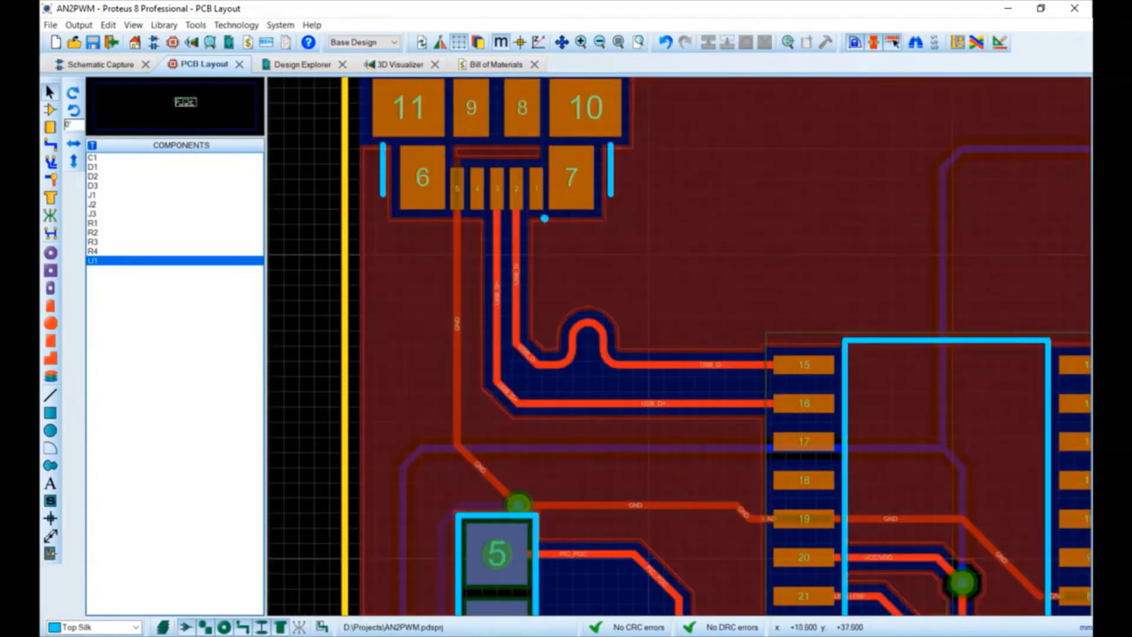
scroll(631, 299, up, 1)
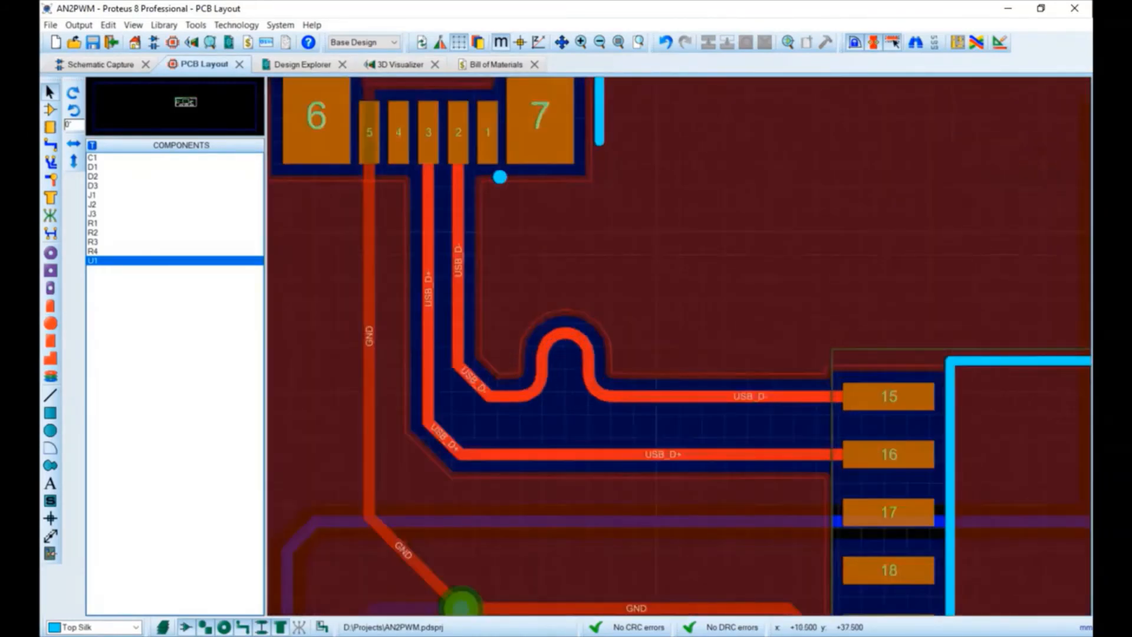
scroll(682, 347, down, 1)
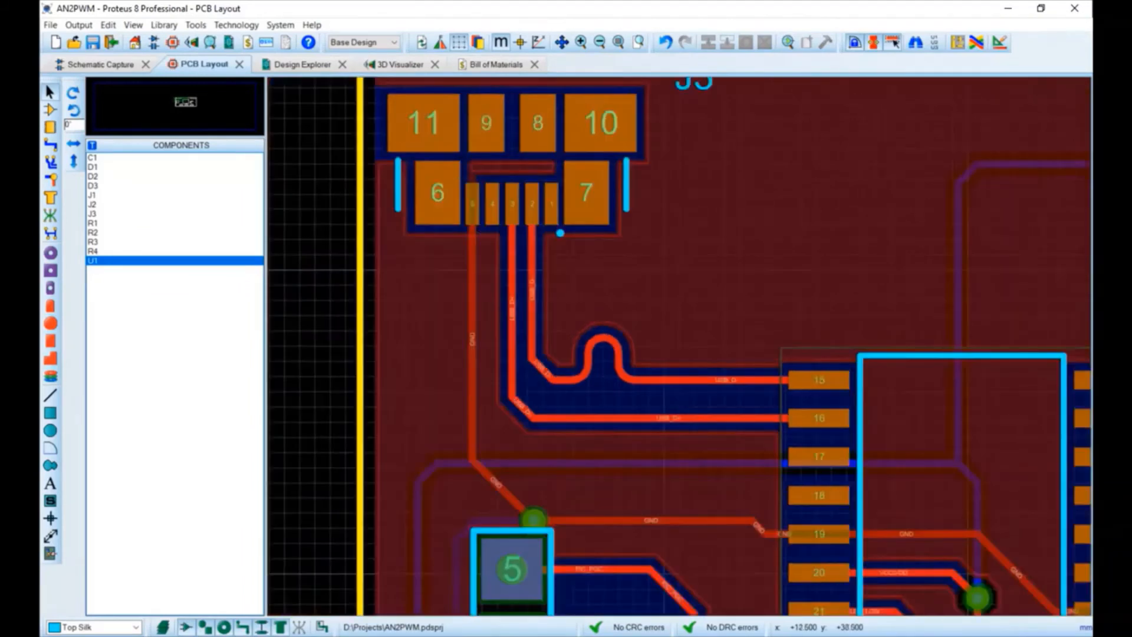
Step: Examine the USB_D+ and USB_D- pair between J3 and pins 15 and 16 of U1 in close-up and within the surrounding board
scroll(861, 300, up, 1)
scroll(682, 347, down, 1)
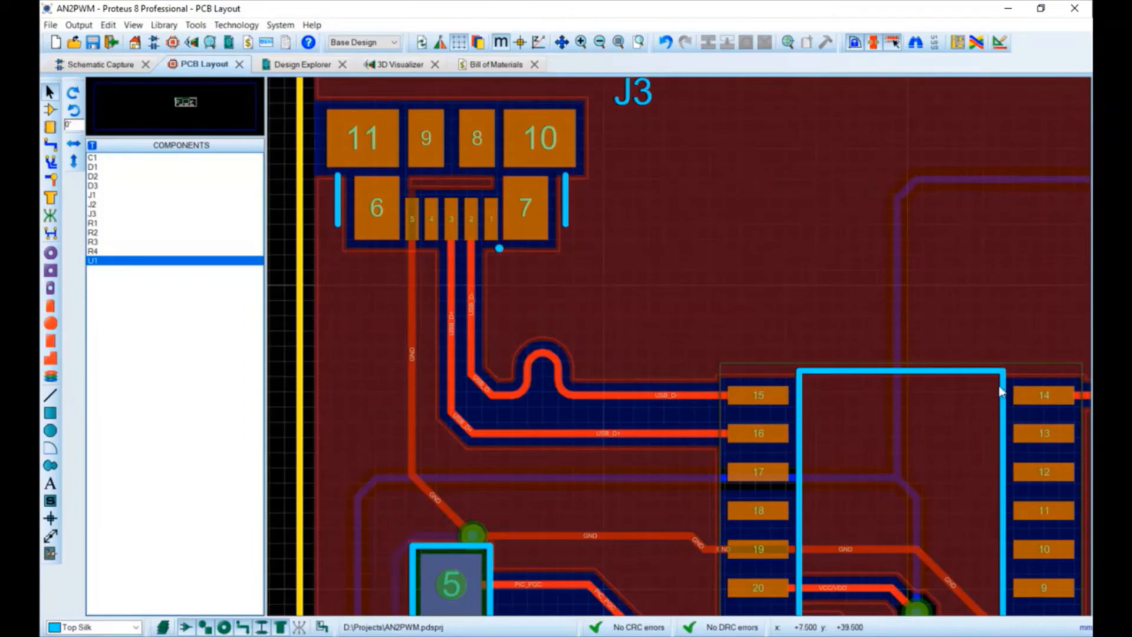
scroll(981, 399, down, 1)
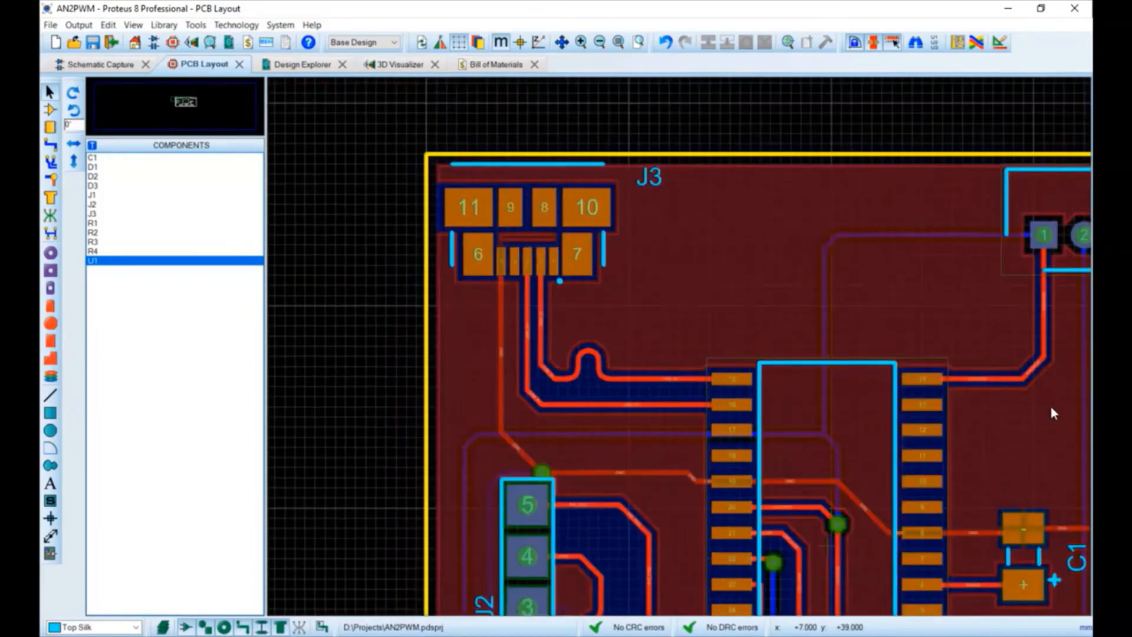
scroll(648, 253, up, 1)
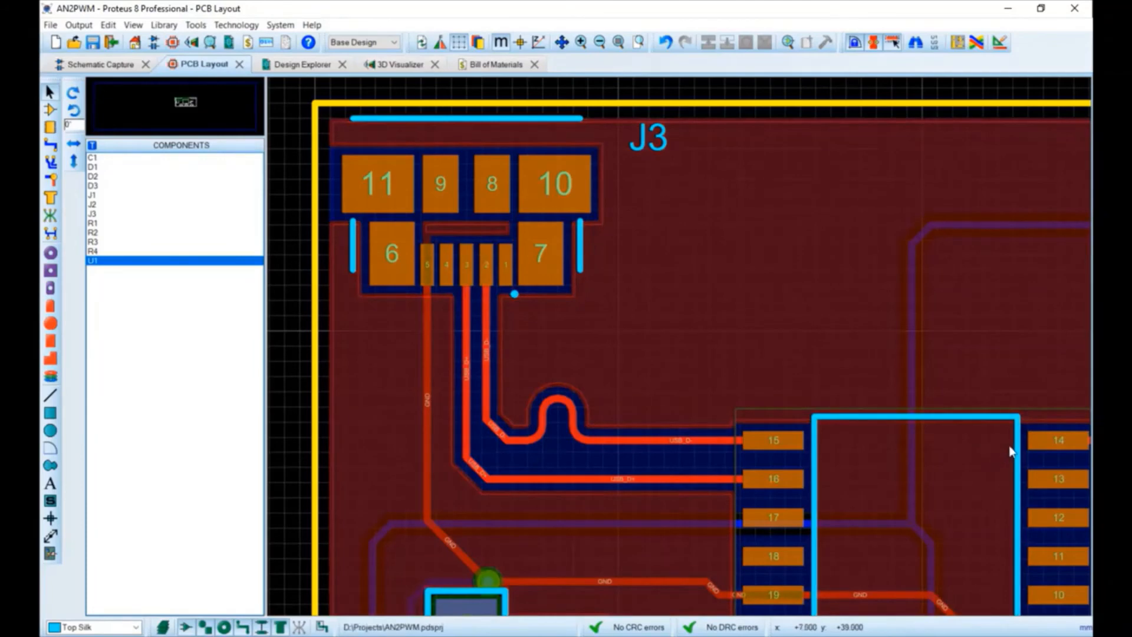
scroll(1010, 448, down, 1)
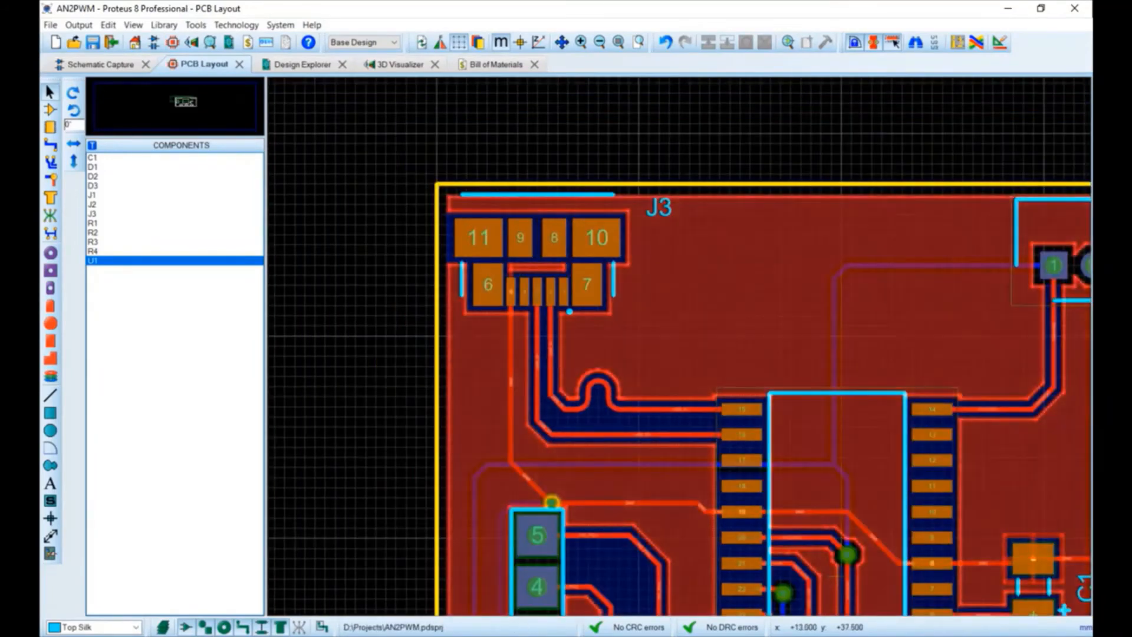
scroll(739, 468, up, 1)
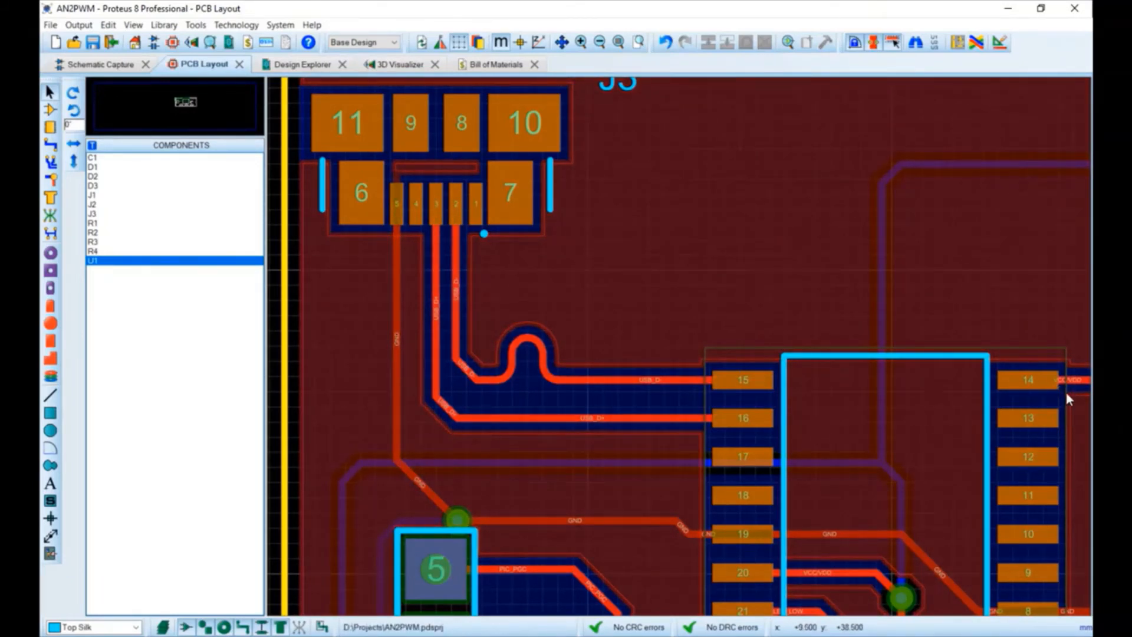
scroll(1055, 407, down, 1)
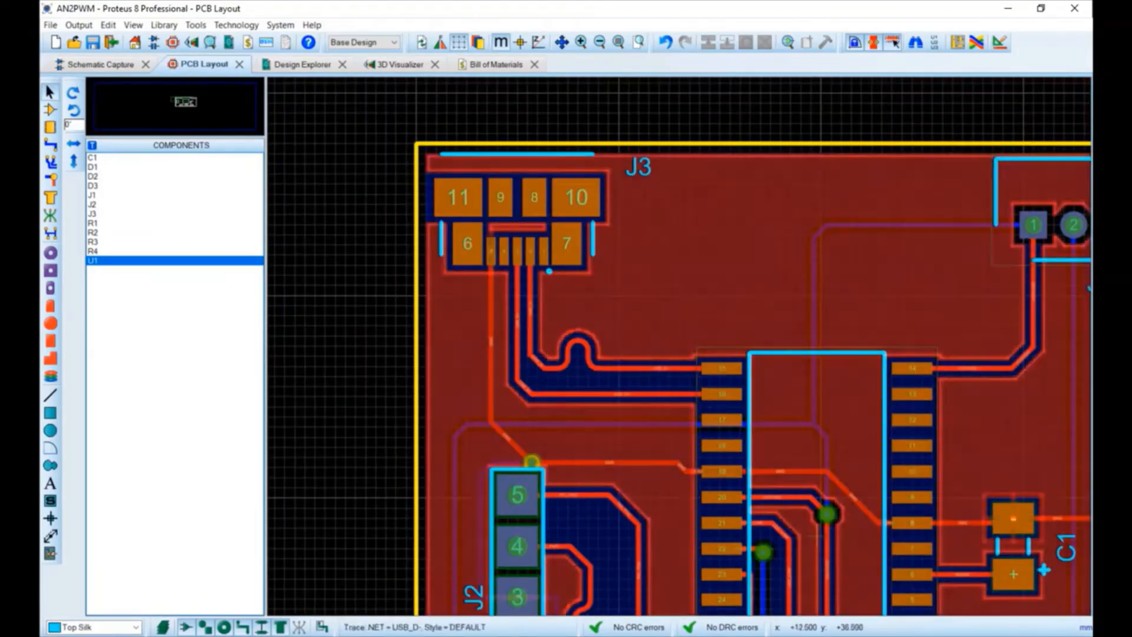
scroll(937, 436, up, 1)
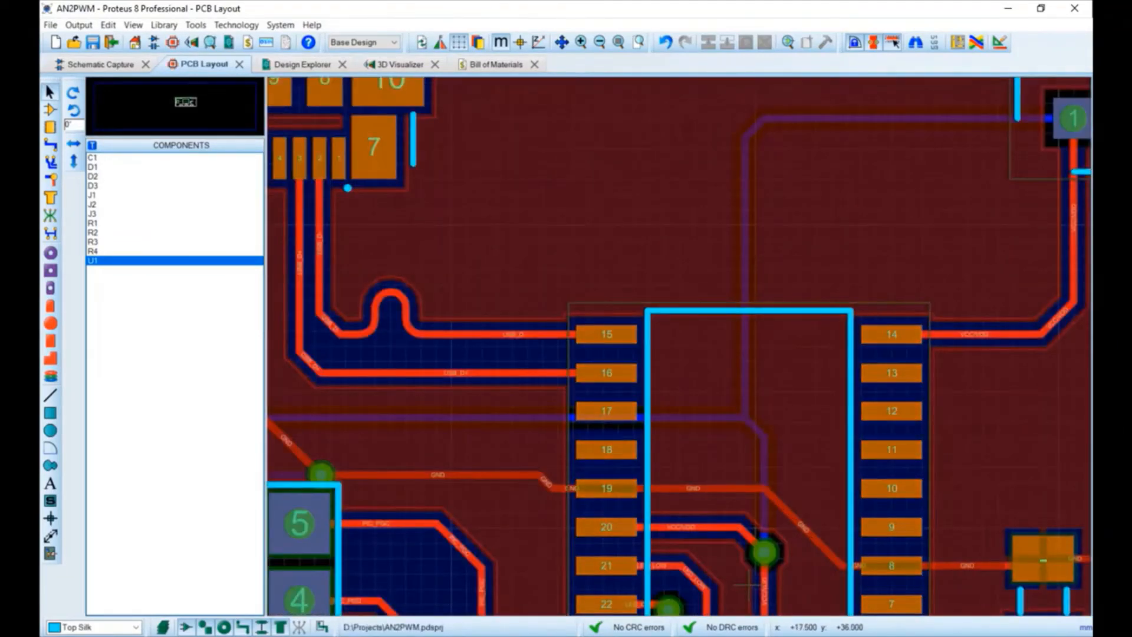
scroll(1006, 324, down, 1)
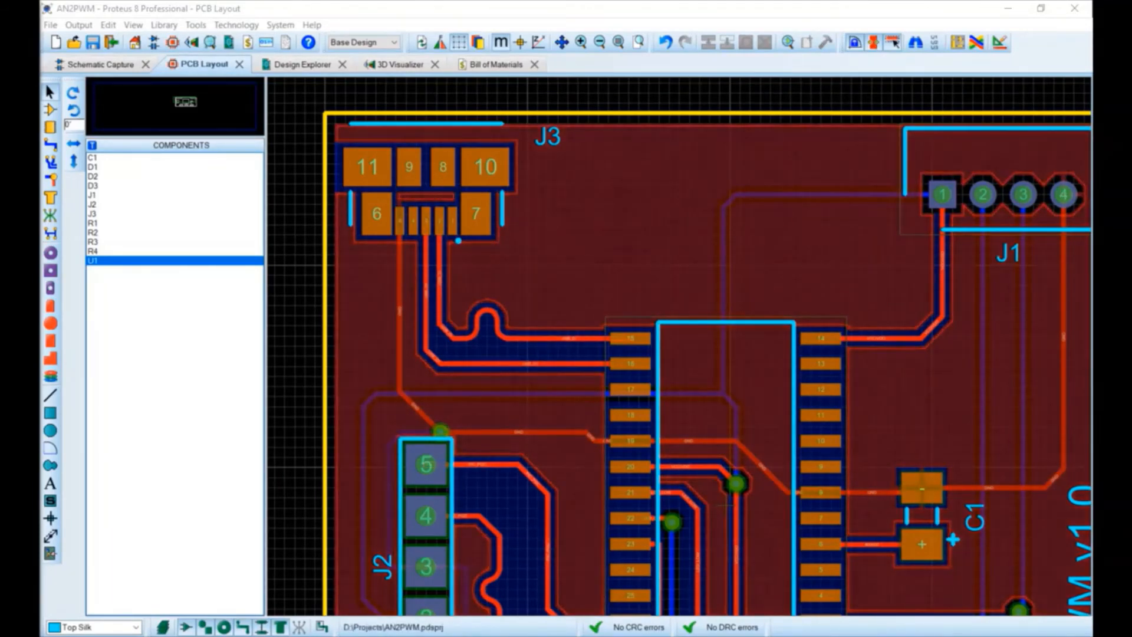
Step: Switch to Saturn PCB Toolkit, review the differential pair's conductor width and spacing in imperial units, then restore metric units and minimize it
key(alt+Tab)
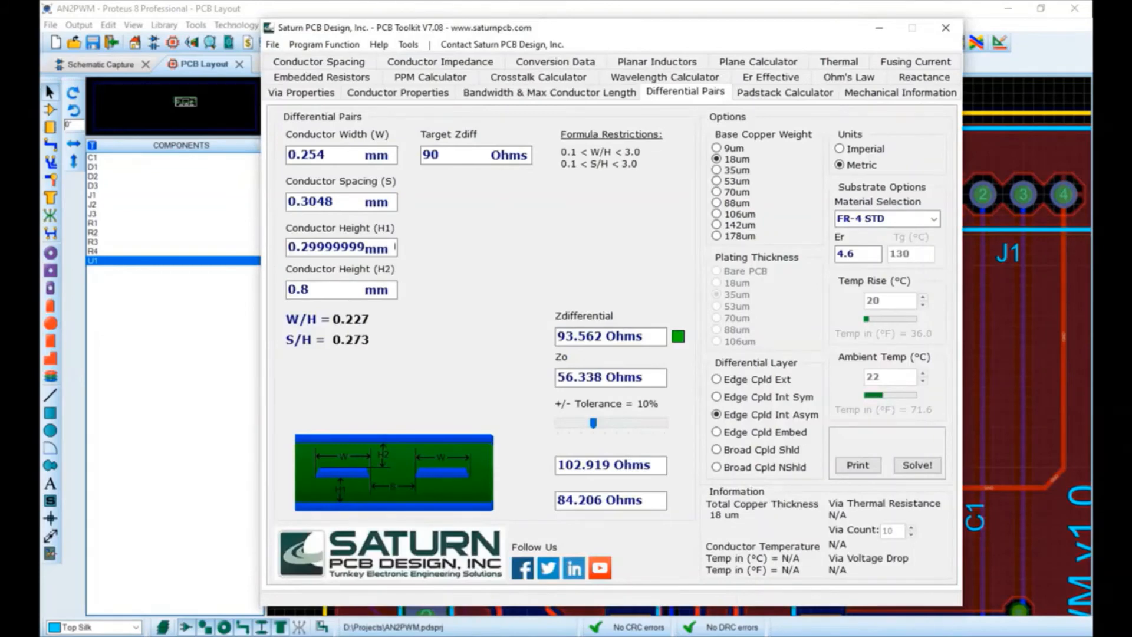
mouse_move(695, 28)
mouse_down()
mouse_move(802, 43)
mouse_move(678, 38)
mouse_move(679, 27)
mouse_up()
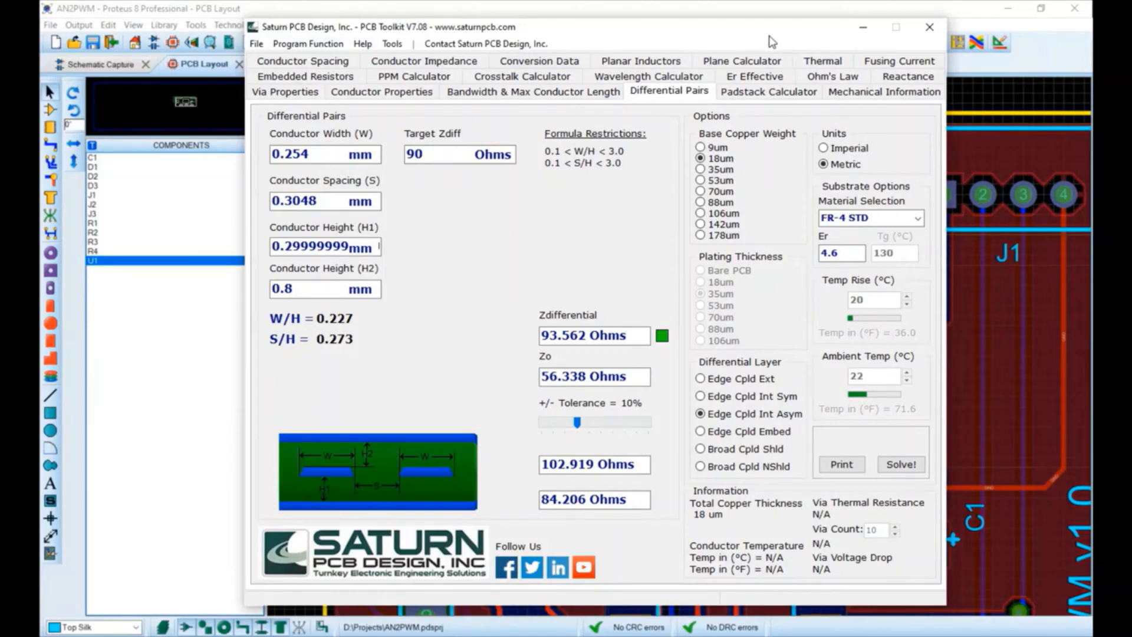
click(823, 148)
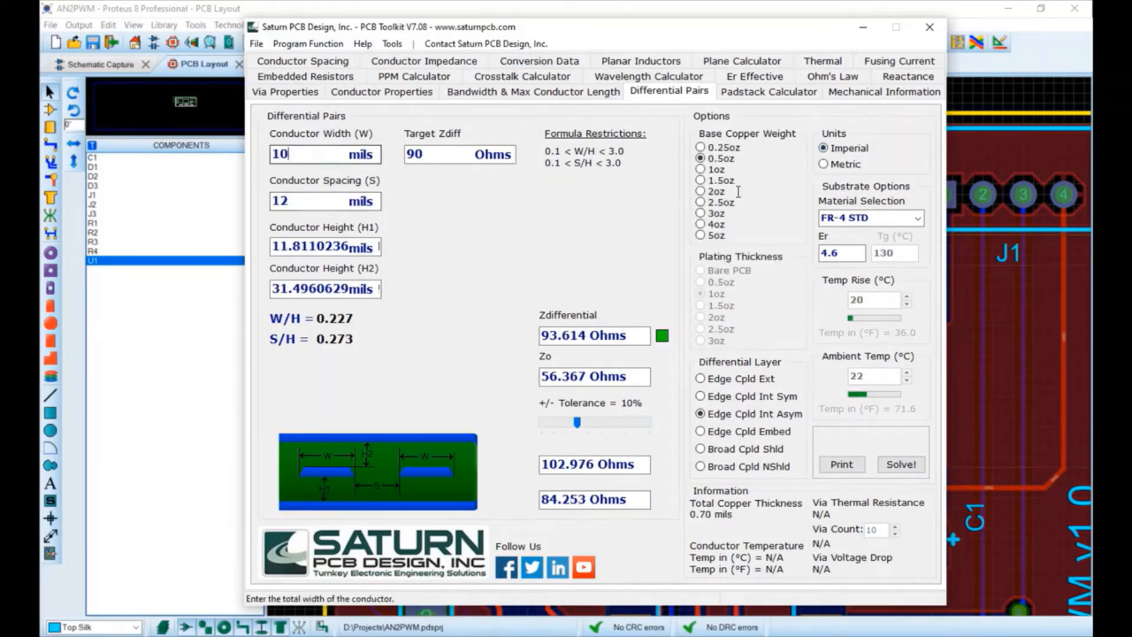
drag(316, 155, 256, 155)
click(312, 155)
click(313, 202)
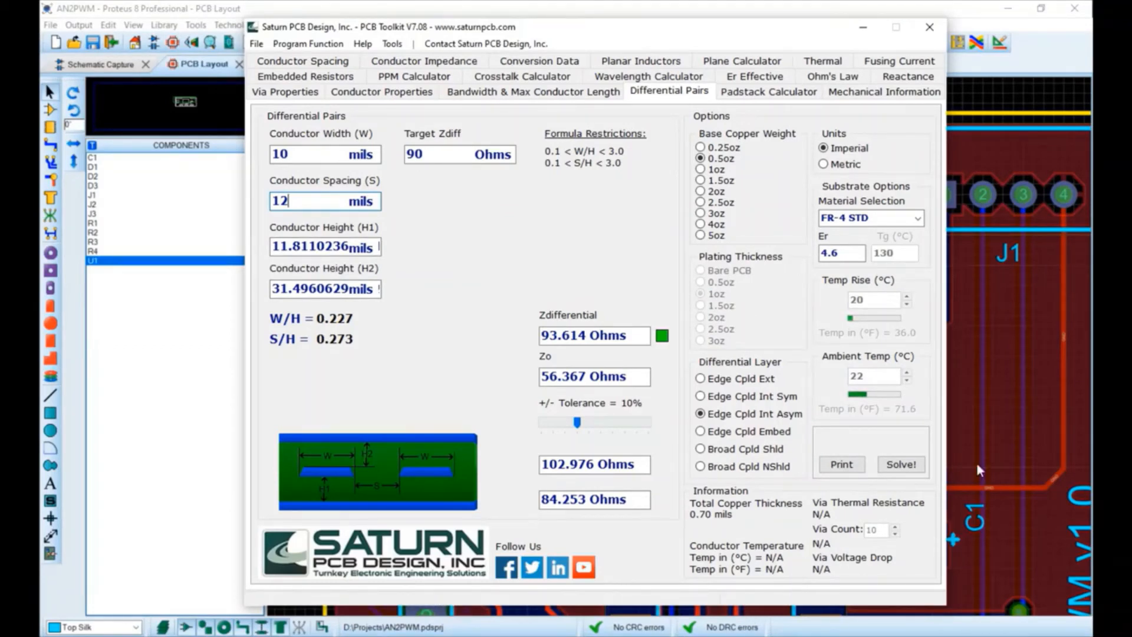
click(823, 164)
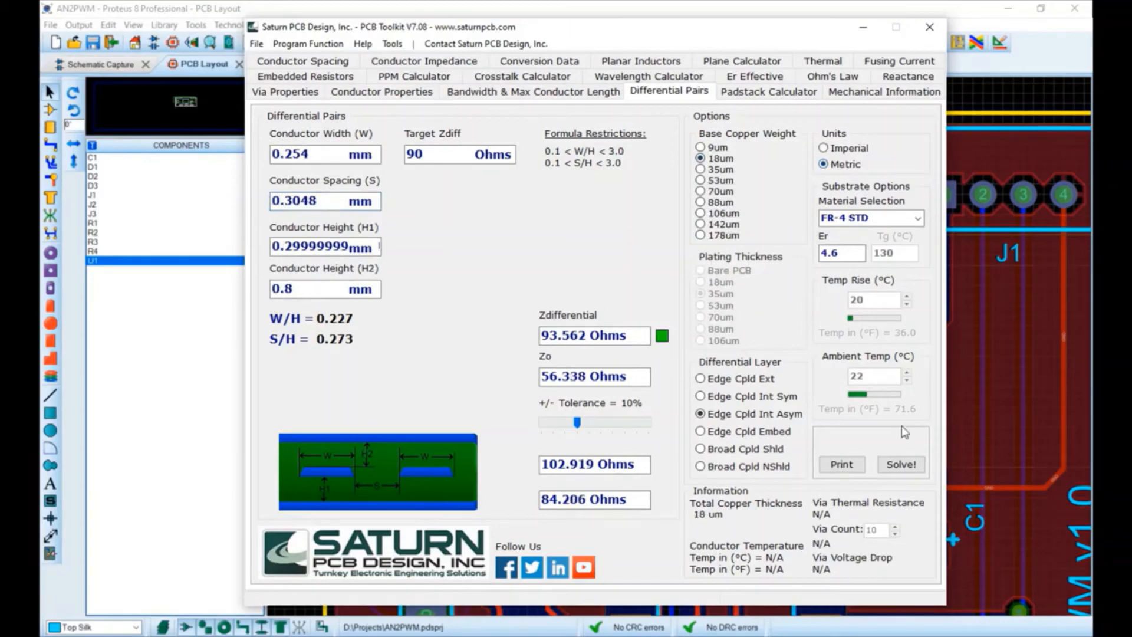
click(862, 27)
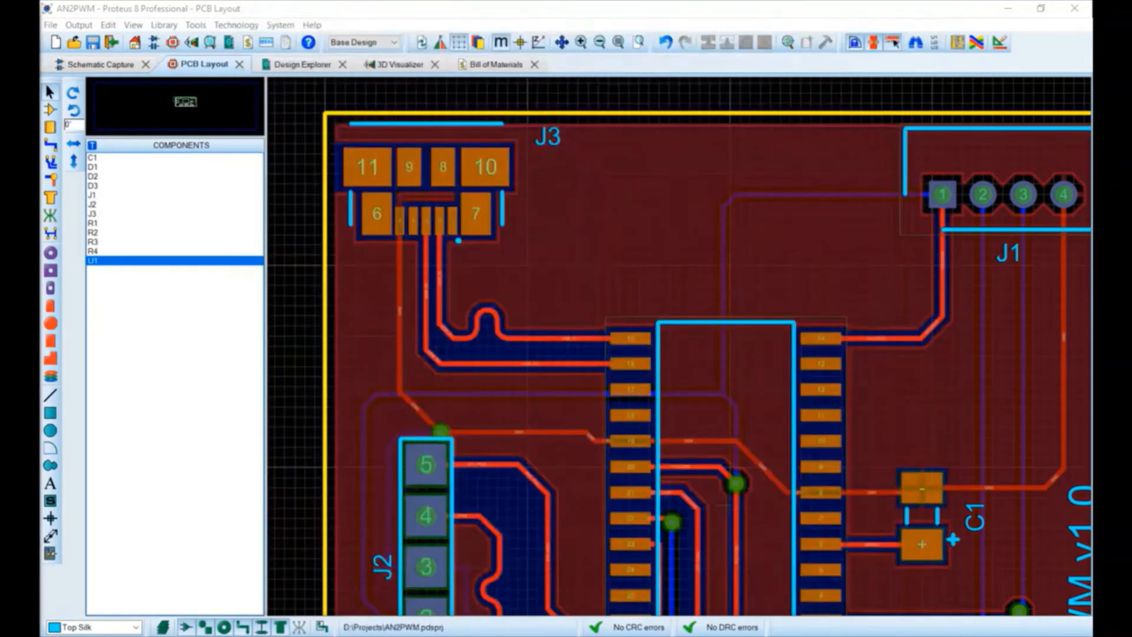
Step: Generate a new layer stackup with the Stackup Wizard using 4 copper layers and a core thickness of 0.8 mm
click(236, 25)
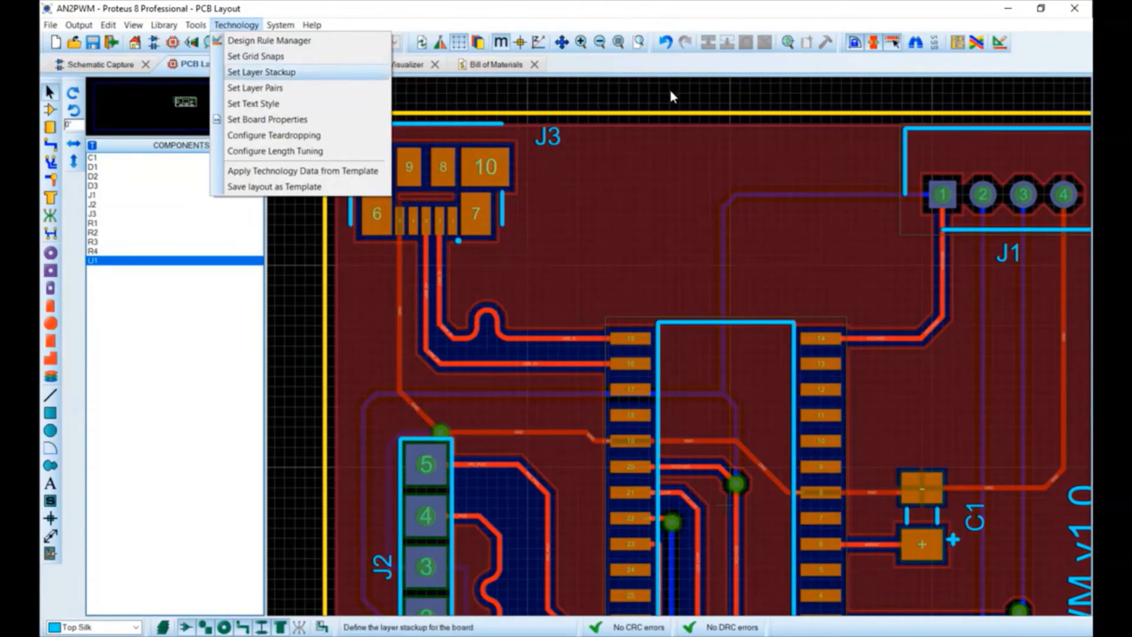
key(Return)
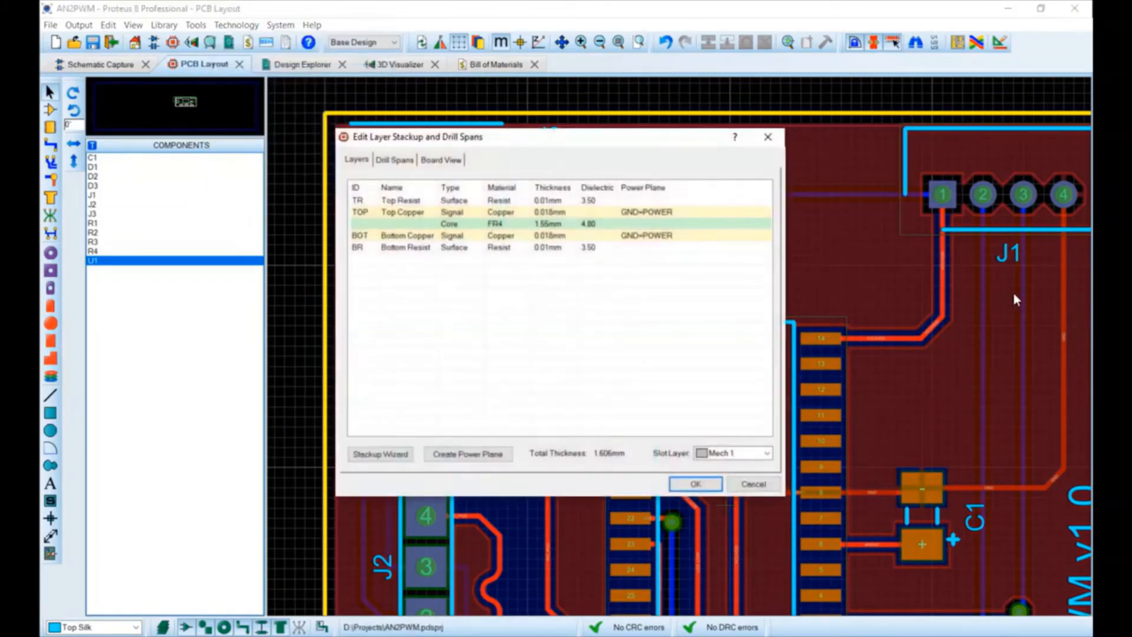
click(381, 454)
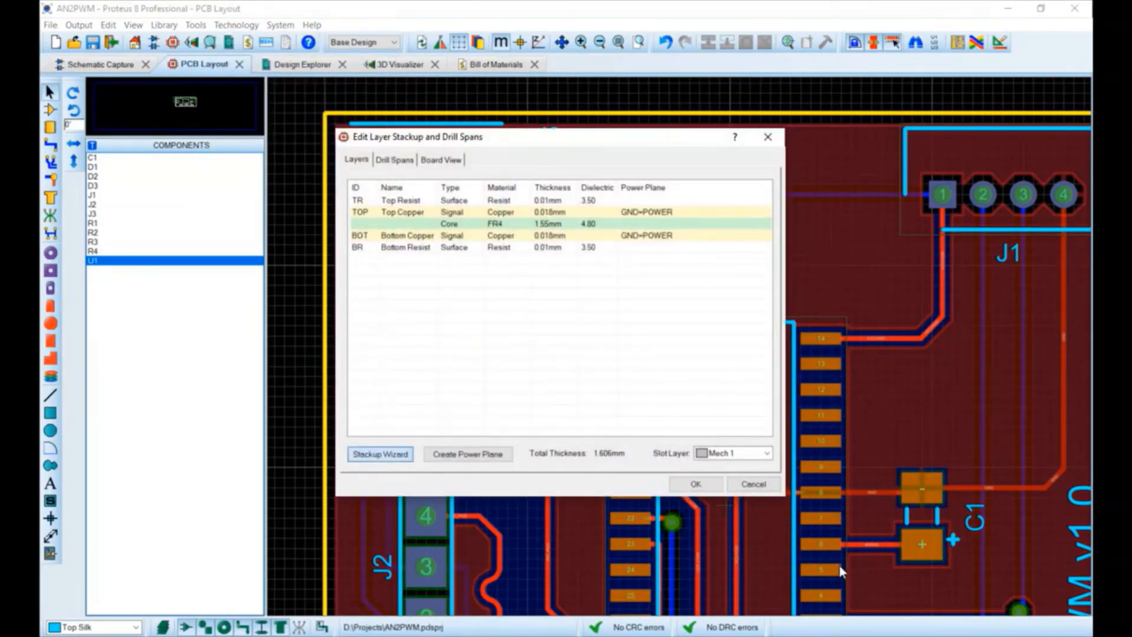
click(603, 243)
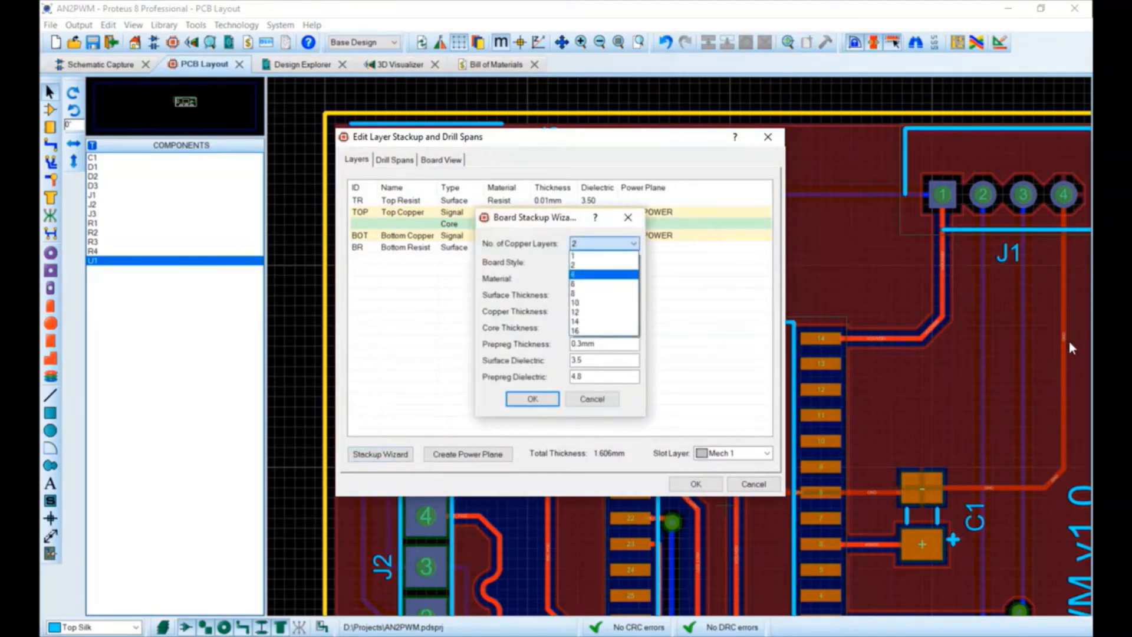
click(604, 274)
key(shift+Tab)
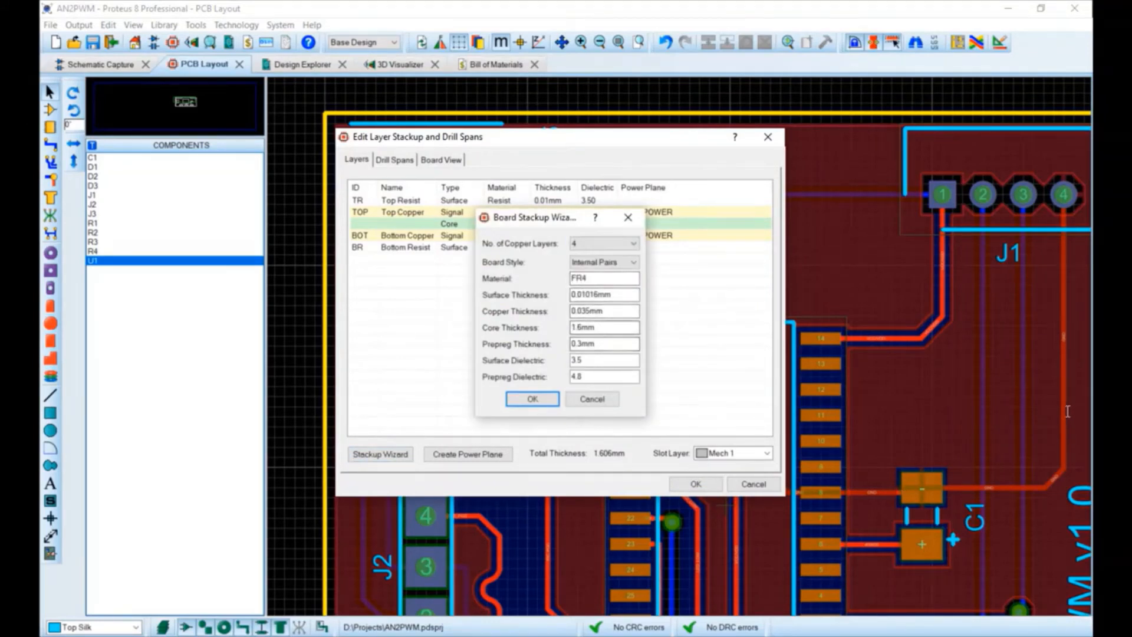
text(0.8)
key(Return)
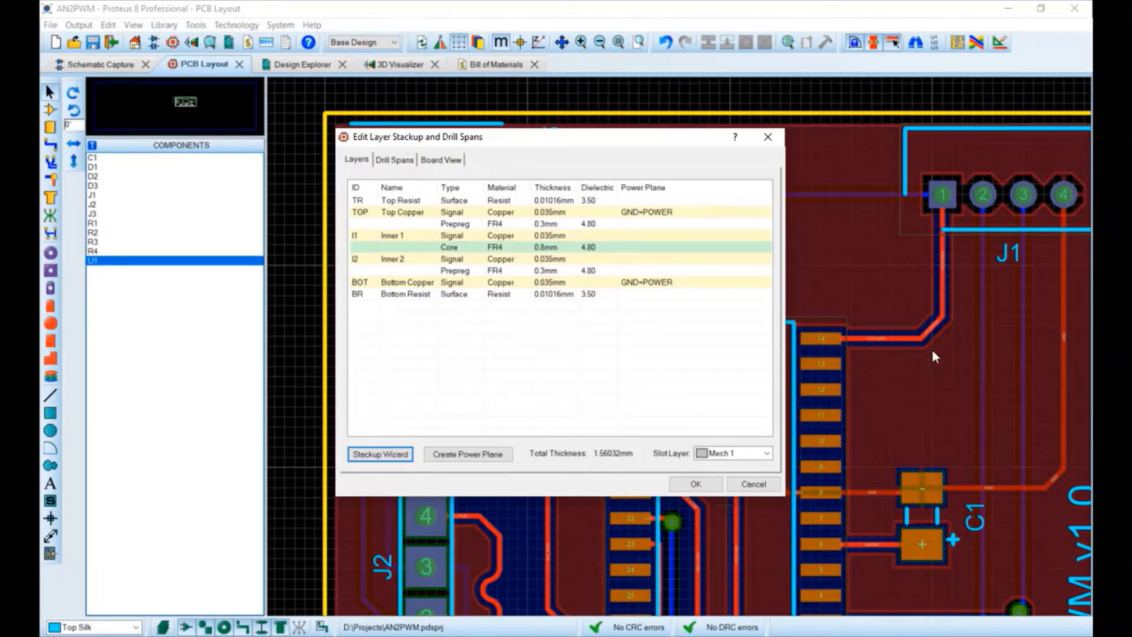
Step: Set the Bottom Copper layer's type to Plane in the layer stackup
click(463, 283)
click(477, 283)
click(459, 297)
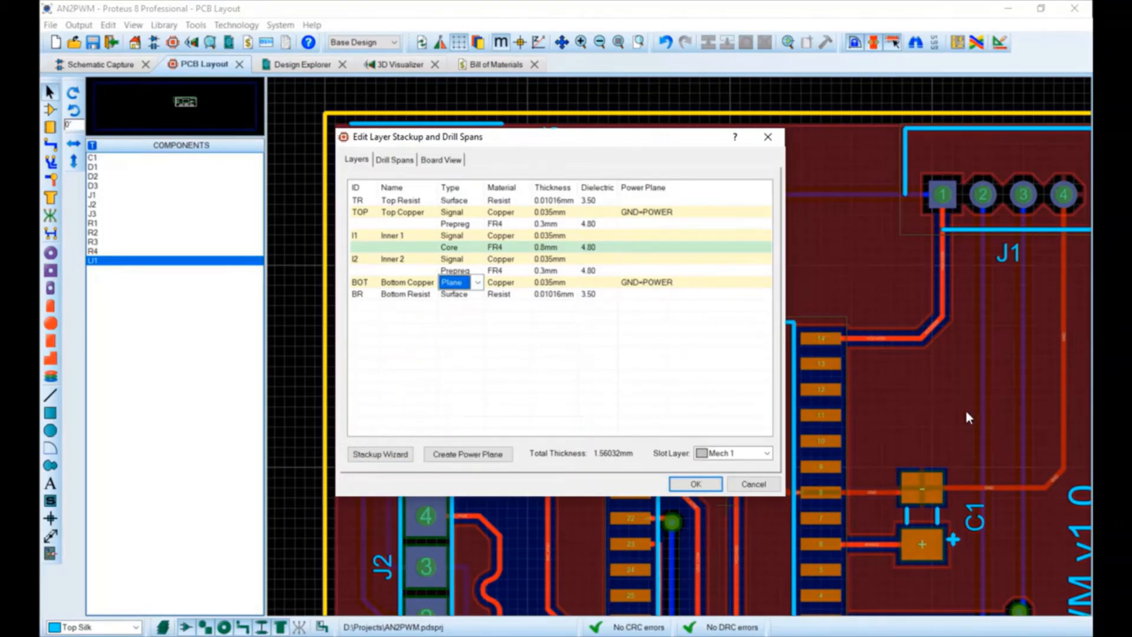
click(943, 403)
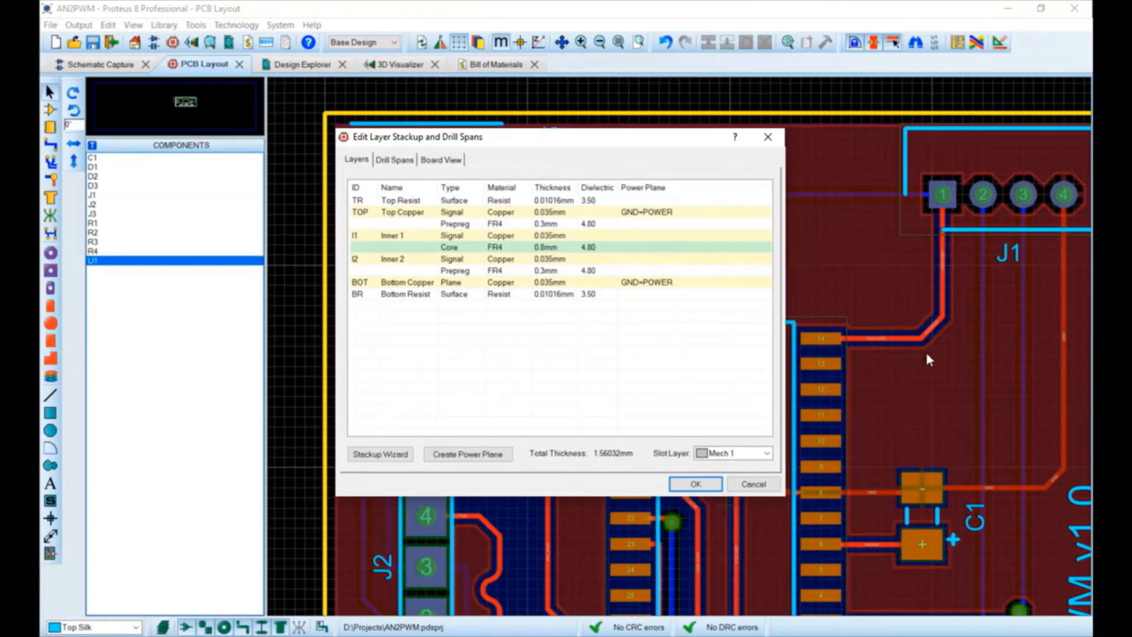
key(Tab)
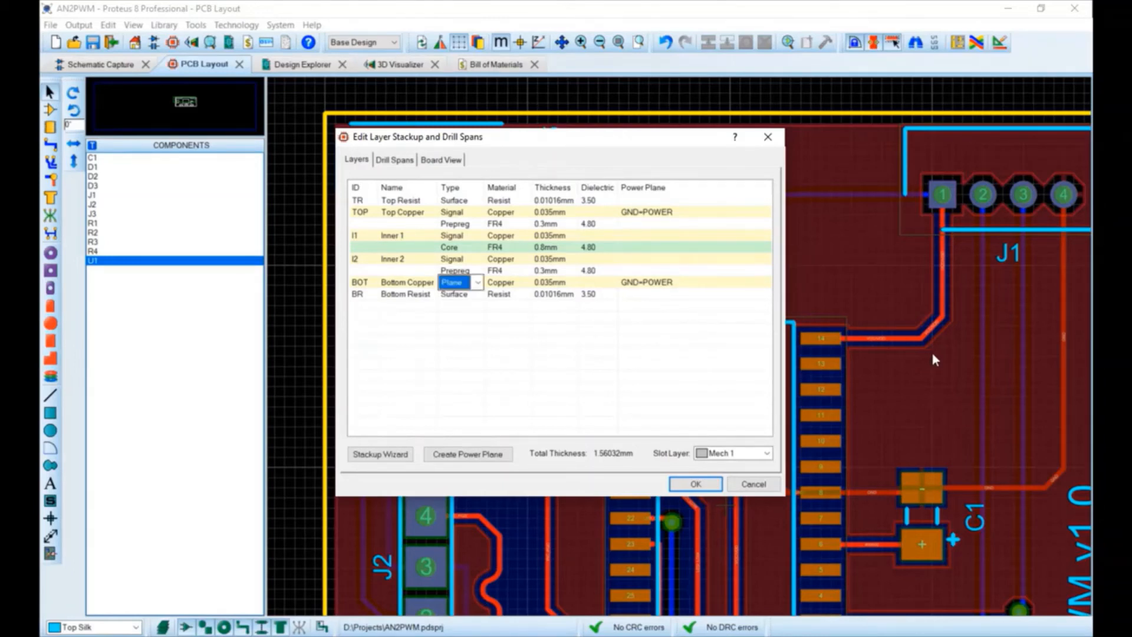
key(Escape)
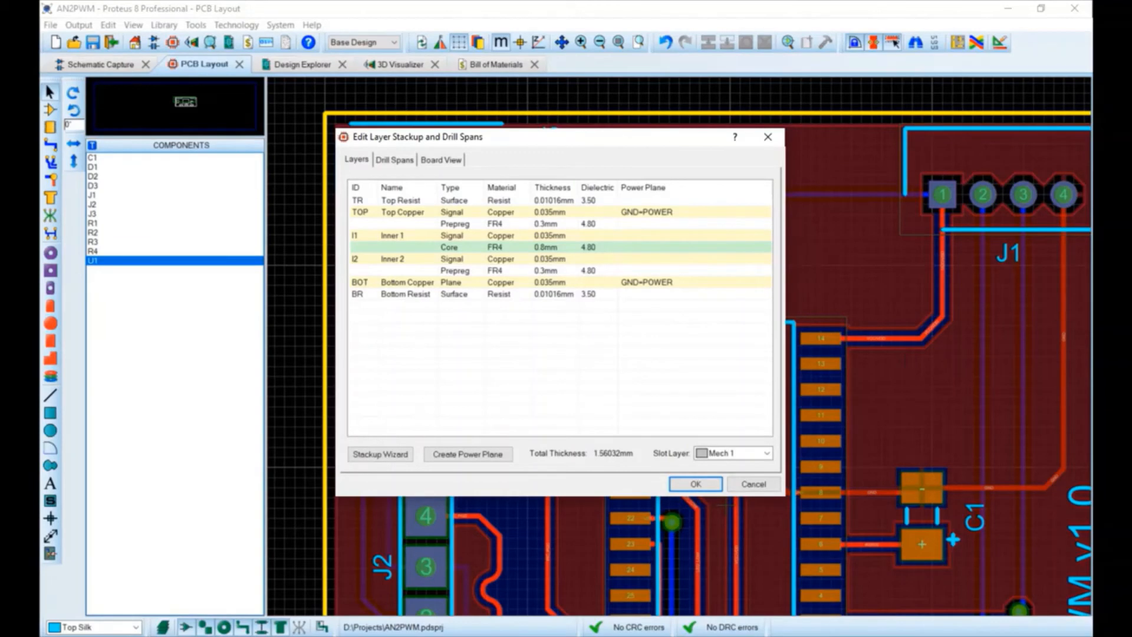
Step: Create a power plane on Inner 1 for the VCC/VDD=POWER net with the DEFAULT boundary
click(393, 235)
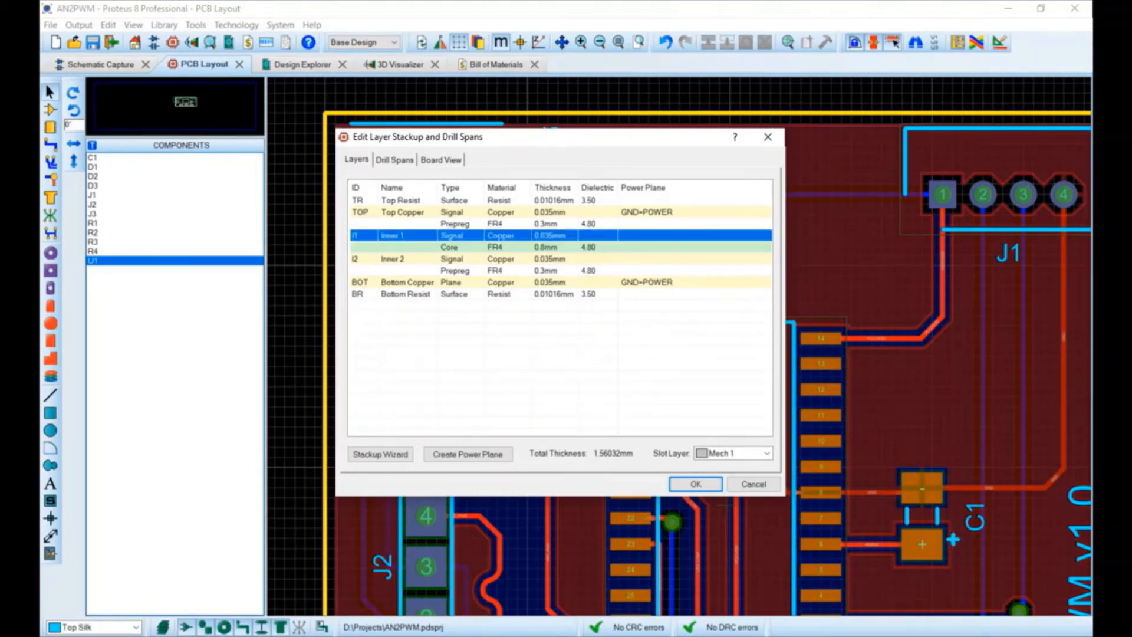
click(467, 454)
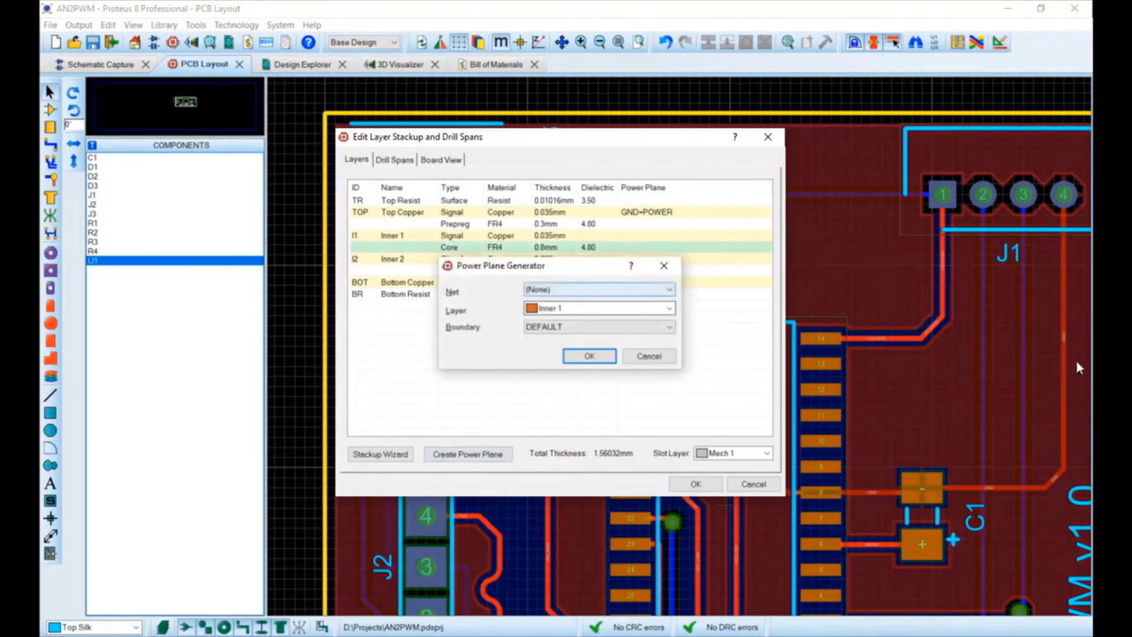
click(599, 289)
click(571, 320)
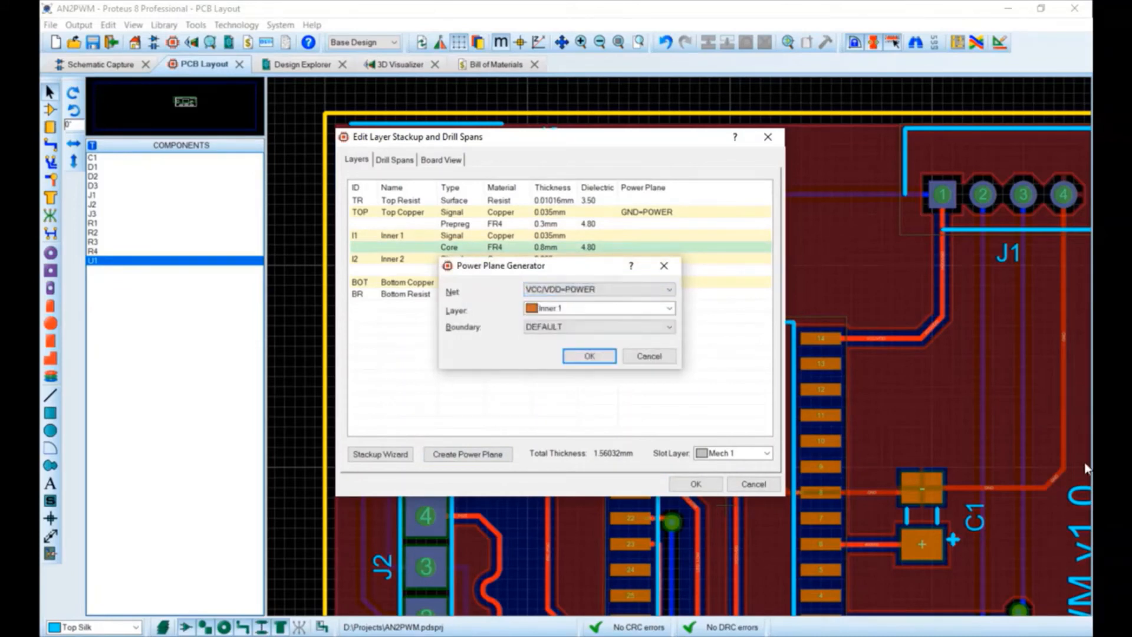
click(590, 355)
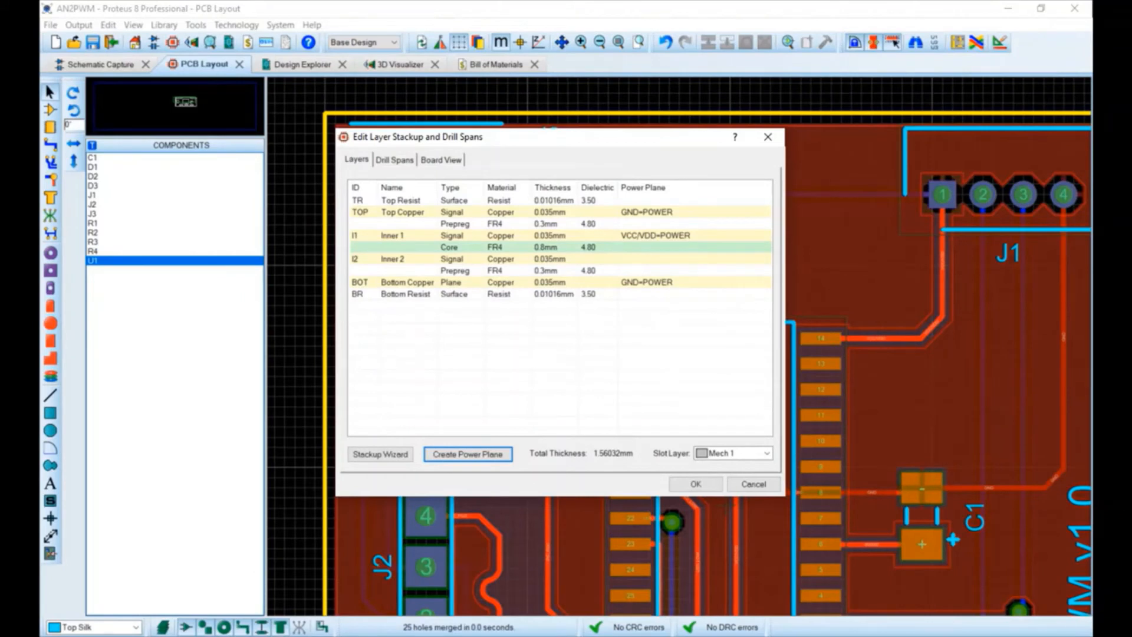
Step: Create a power plane on Inner 2 for the GND=POWER net with the DEFAULT boundary
click(412, 258)
click(467, 453)
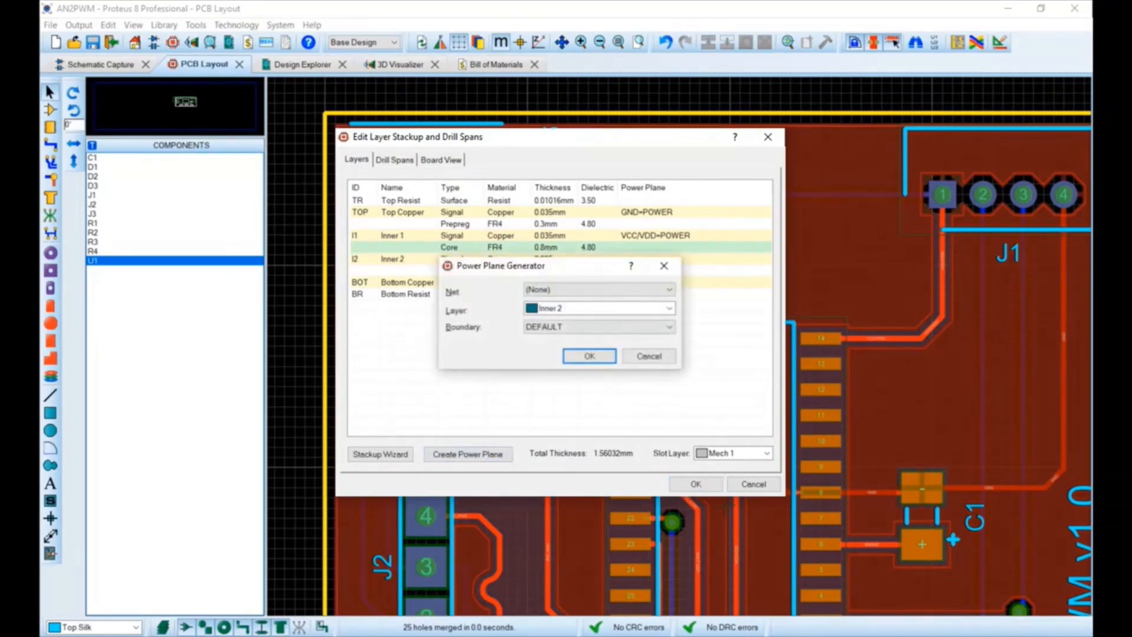
click(599, 289)
click(560, 312)
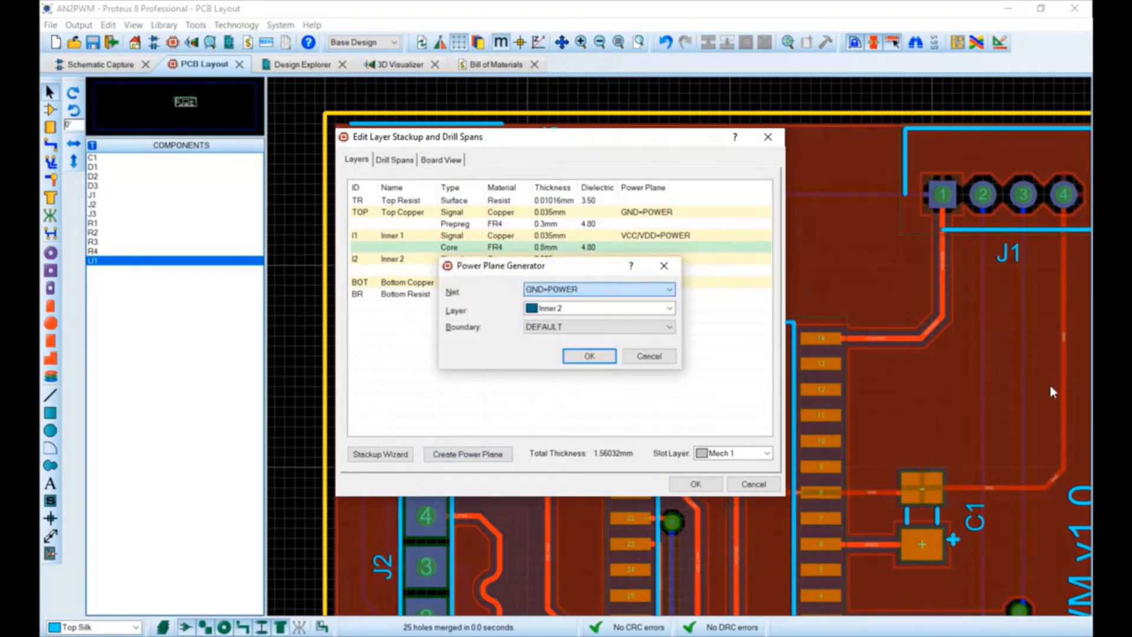
click(590, 356)
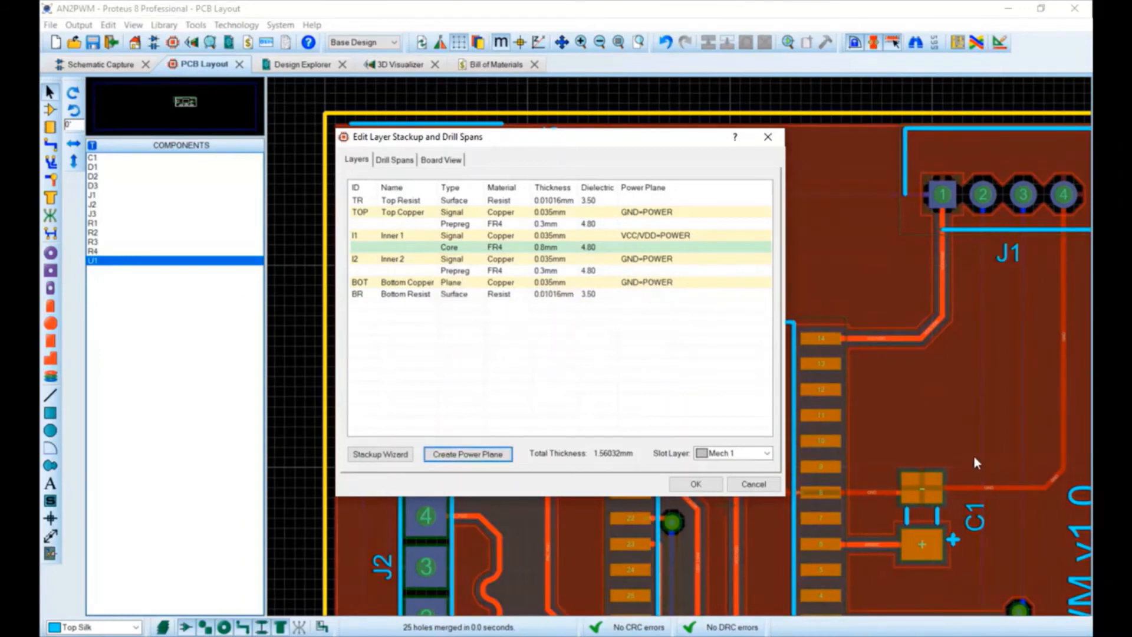
Step: Create the drill spans from the board's cores and display the stackup's cross-section in the board view
key(ctrl+Tab)
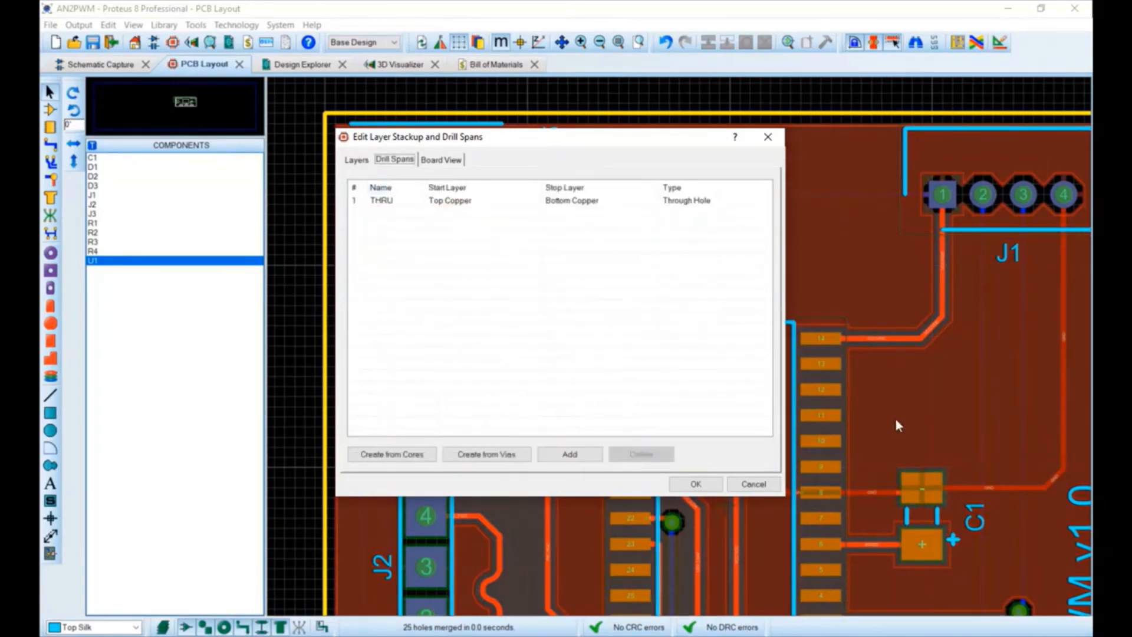
key(Tab)
key(space)
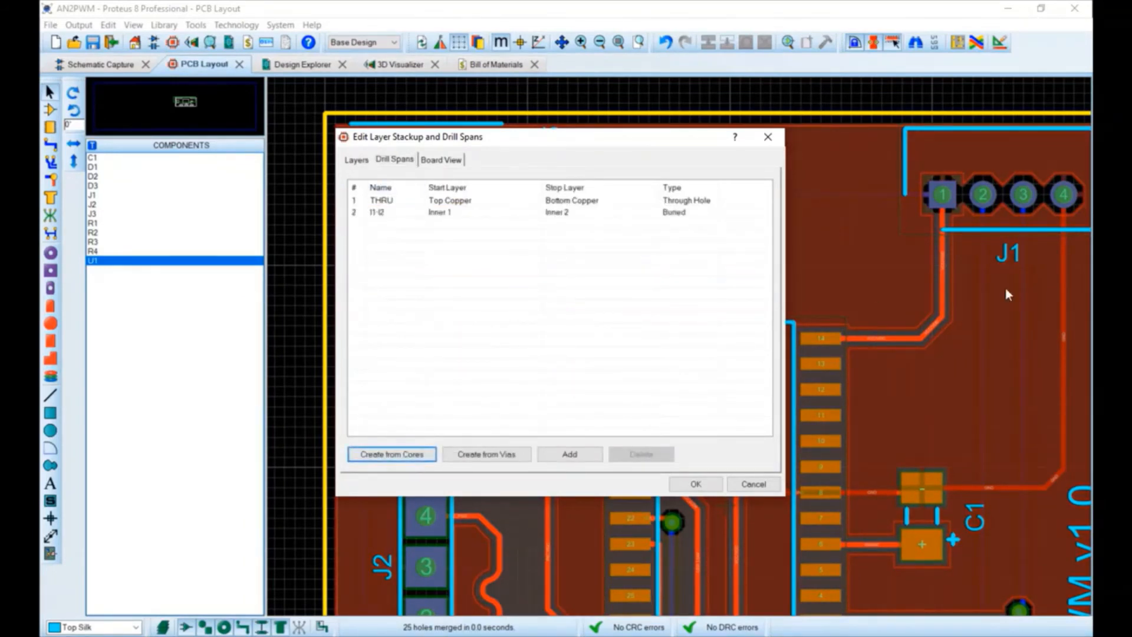
click(439, 212)
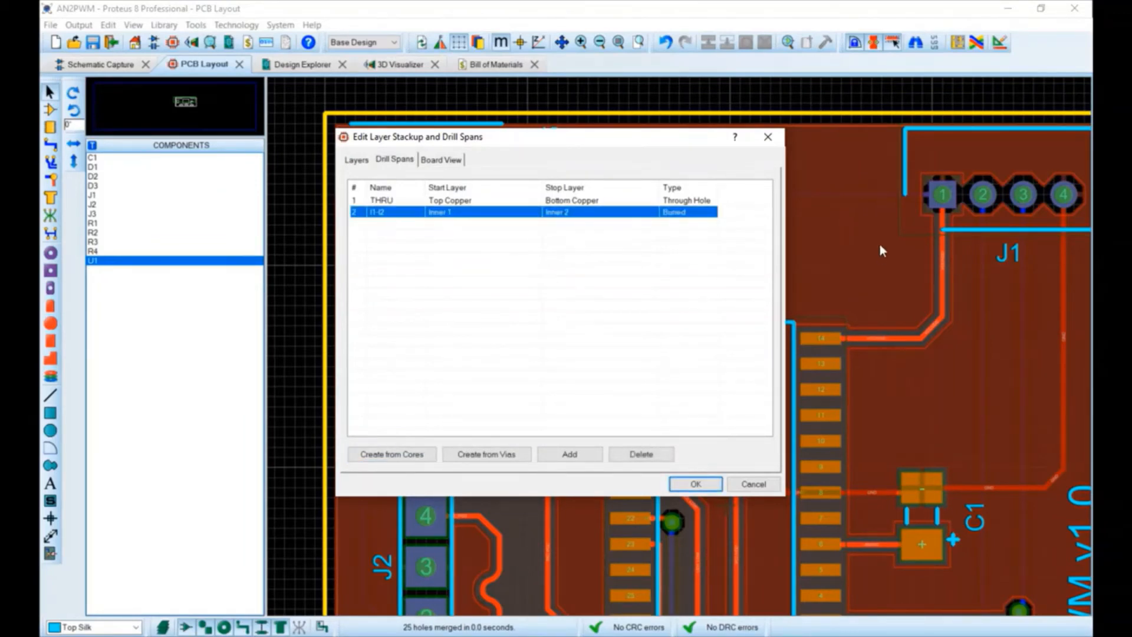
key(ctrl+Tab)
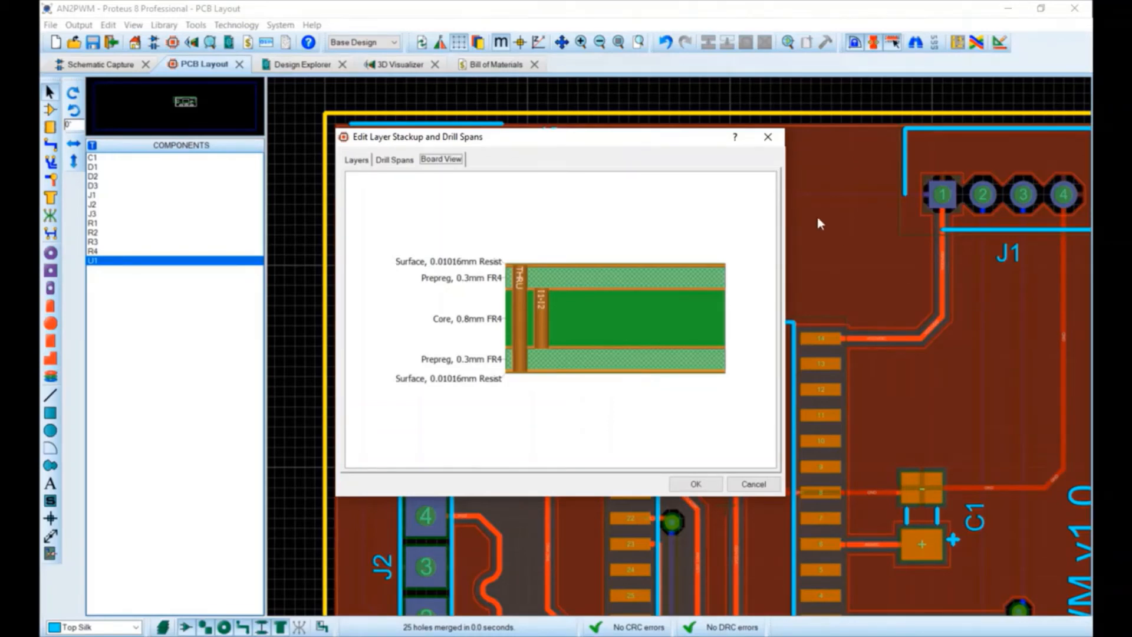
Step: Return to the stackup's layer list and accept the four-layer stackup and drill spans
click(357, 160)
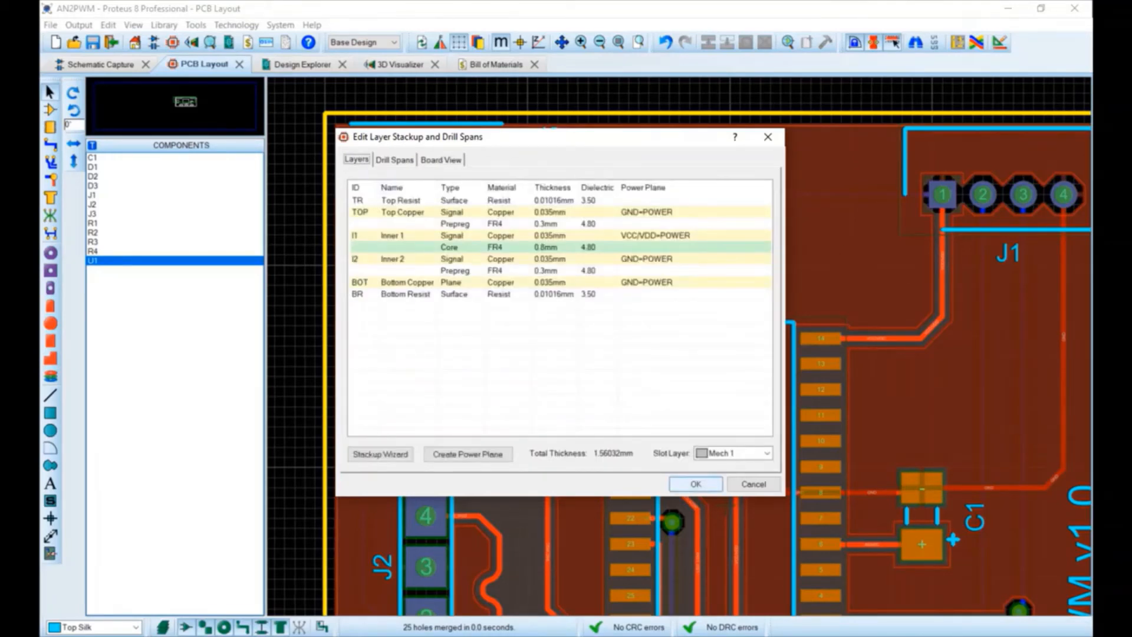
click(696, 483)
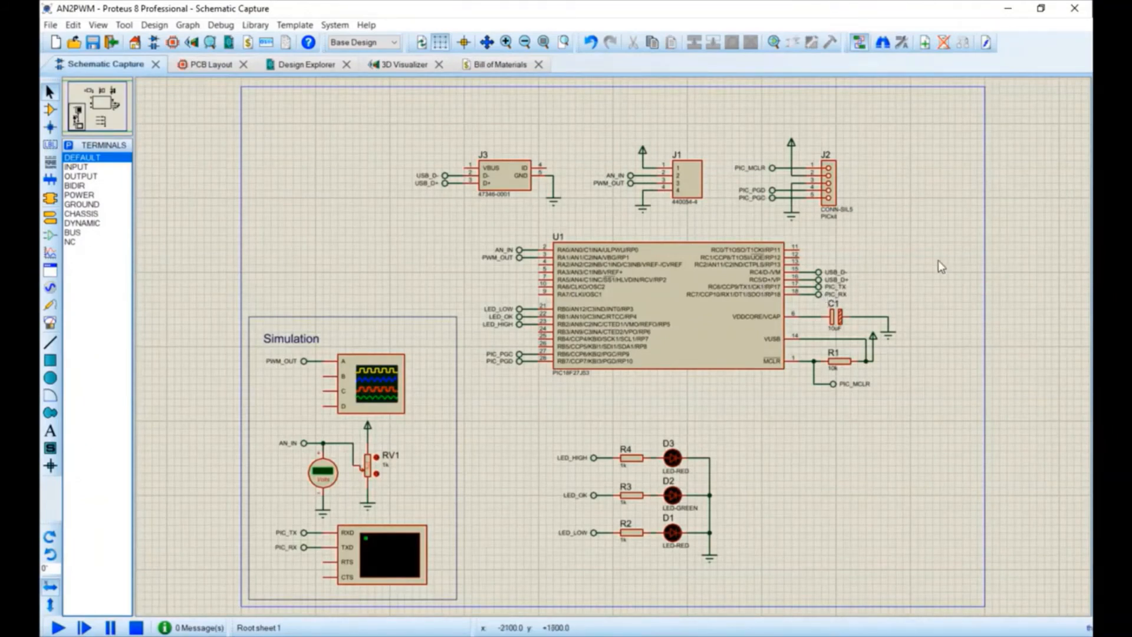
Step: Add the property {DIFFPAIRS=D+,D-} to the USB connector J3 in the schematic, keeping its reference and value shown
click(501, 175)
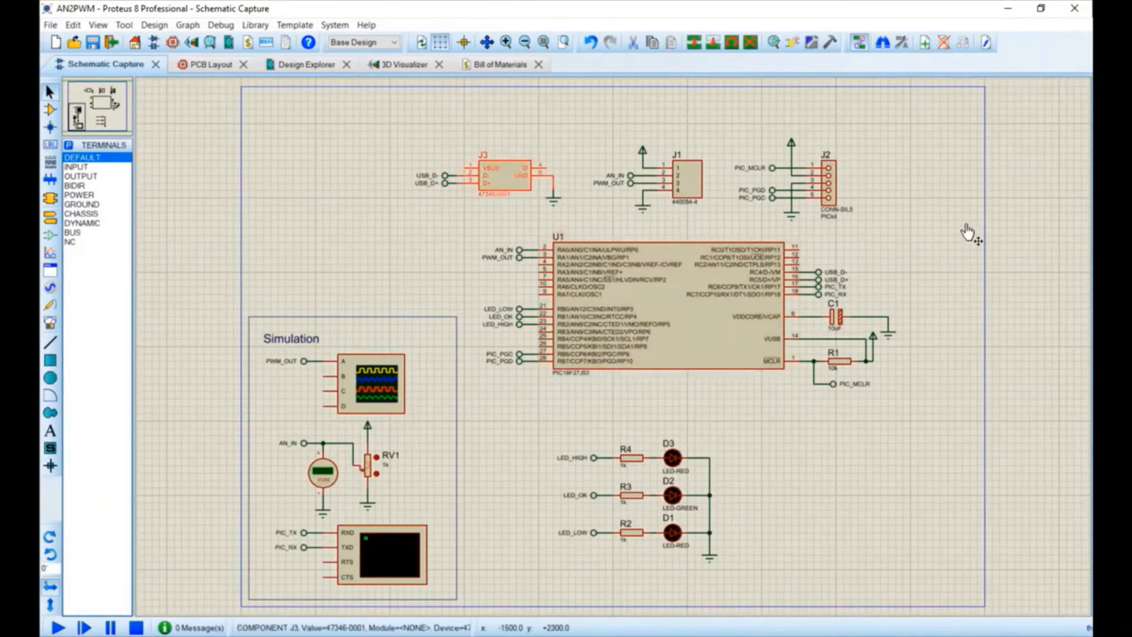
click(501, 176)
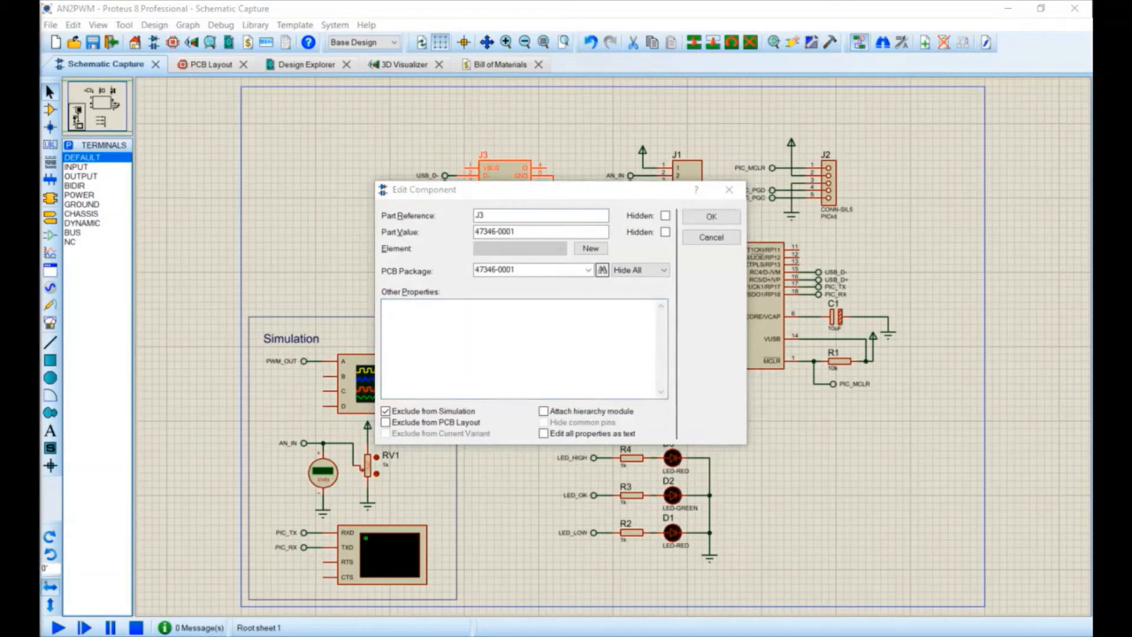
click(684, 369)
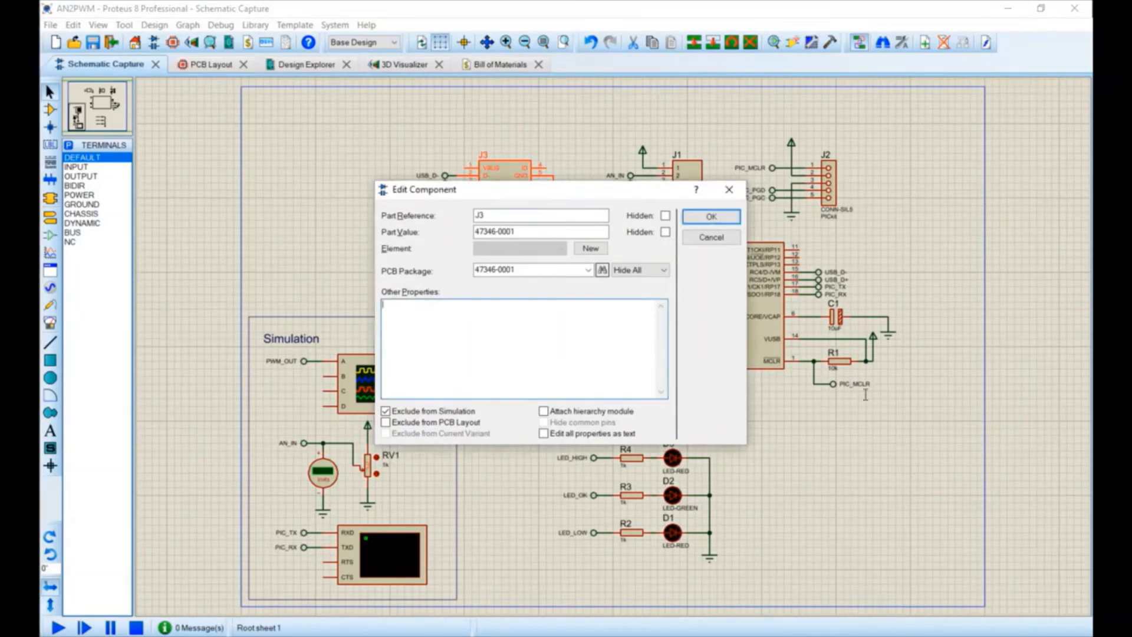
text({DIFFPAIRS=D+,D-})
key(End)
key(shift+Left)
drag(941, 401, 938, 382)
drag(531, 190, 645, 269)
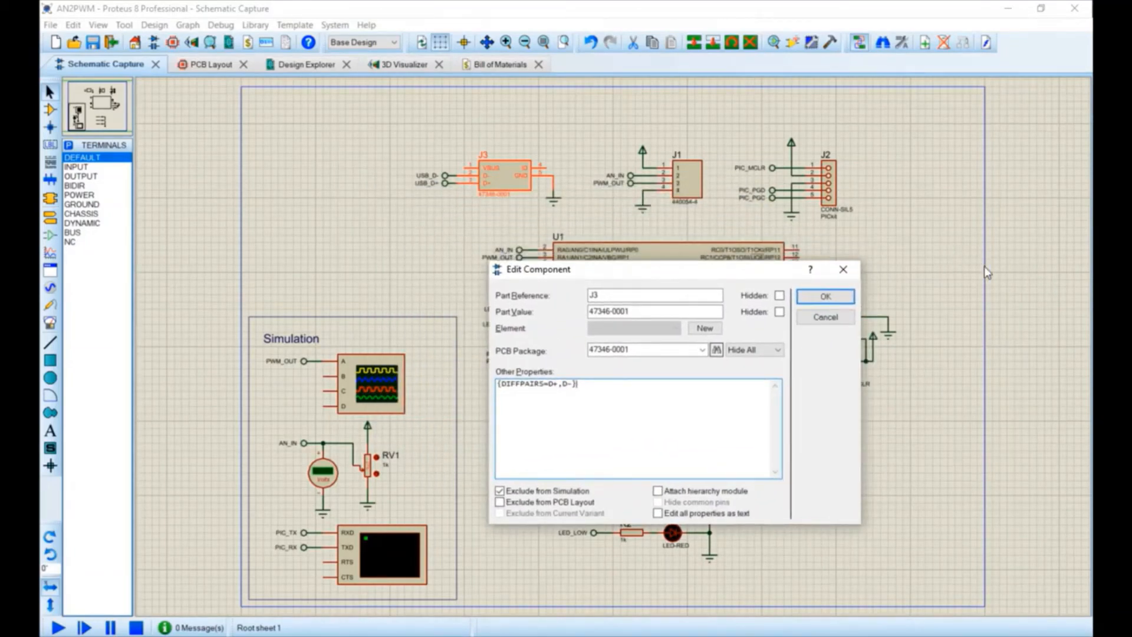
click(779, 295)
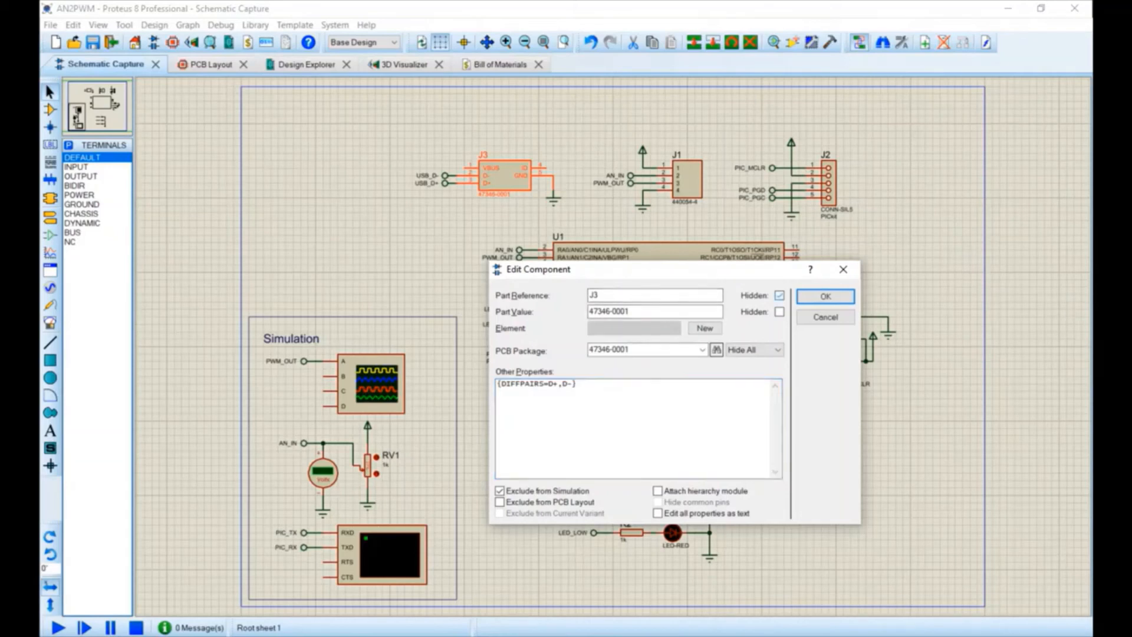
click(779, 312)
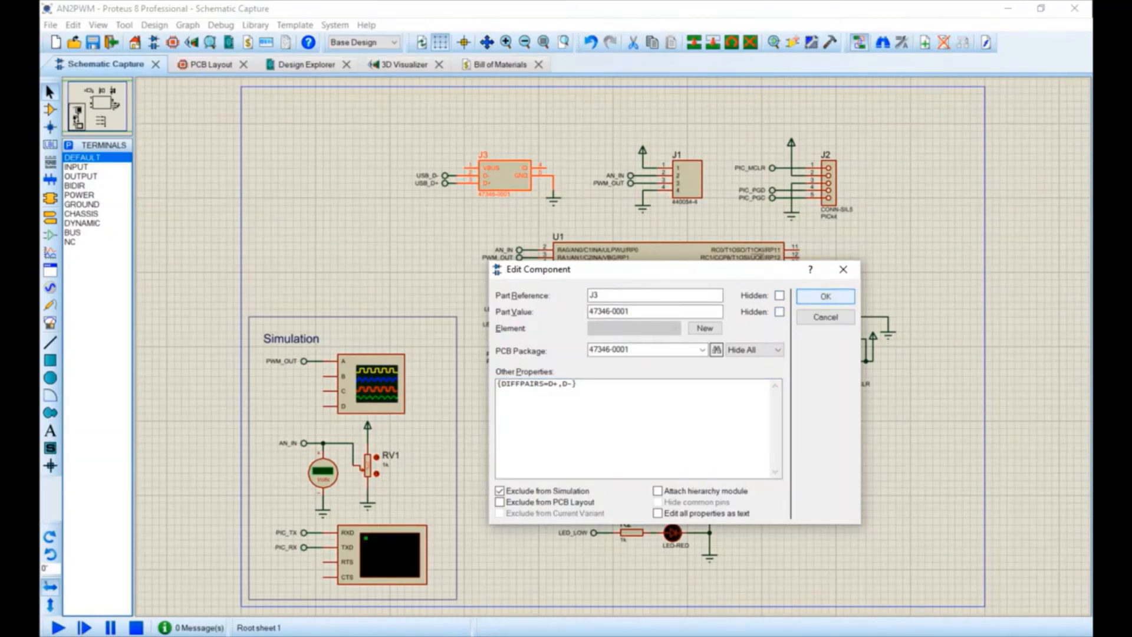
click(825, 296)
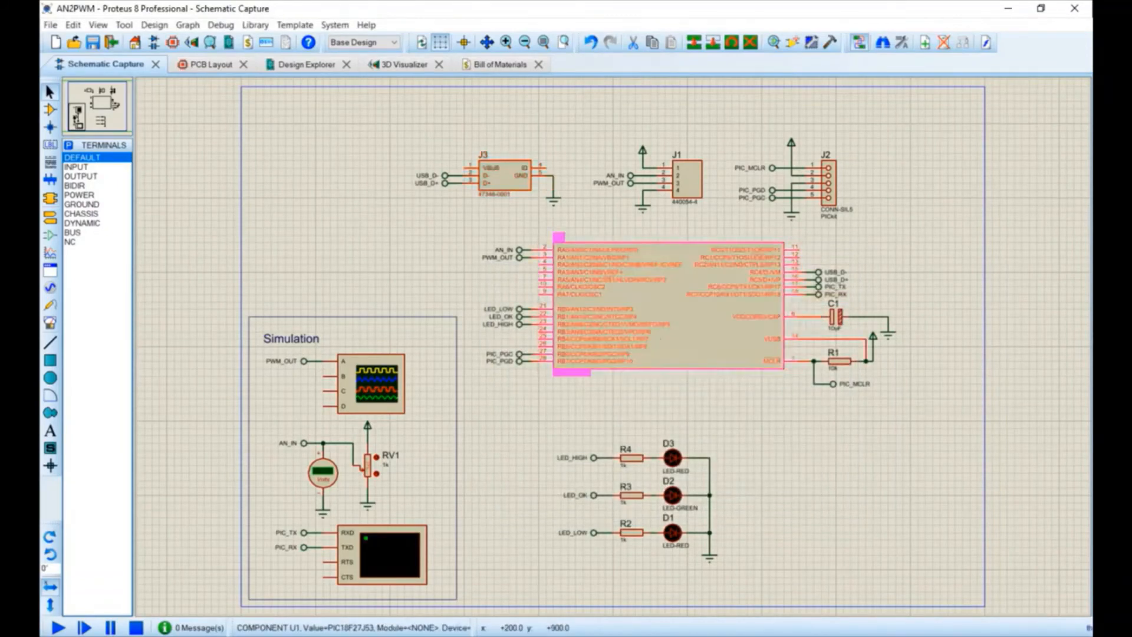
Step: Add the property {DIFFPAIRS=RC4/D-/VM,RC5/D+/VP} to the microcontroller U1
double_click(628, 280)
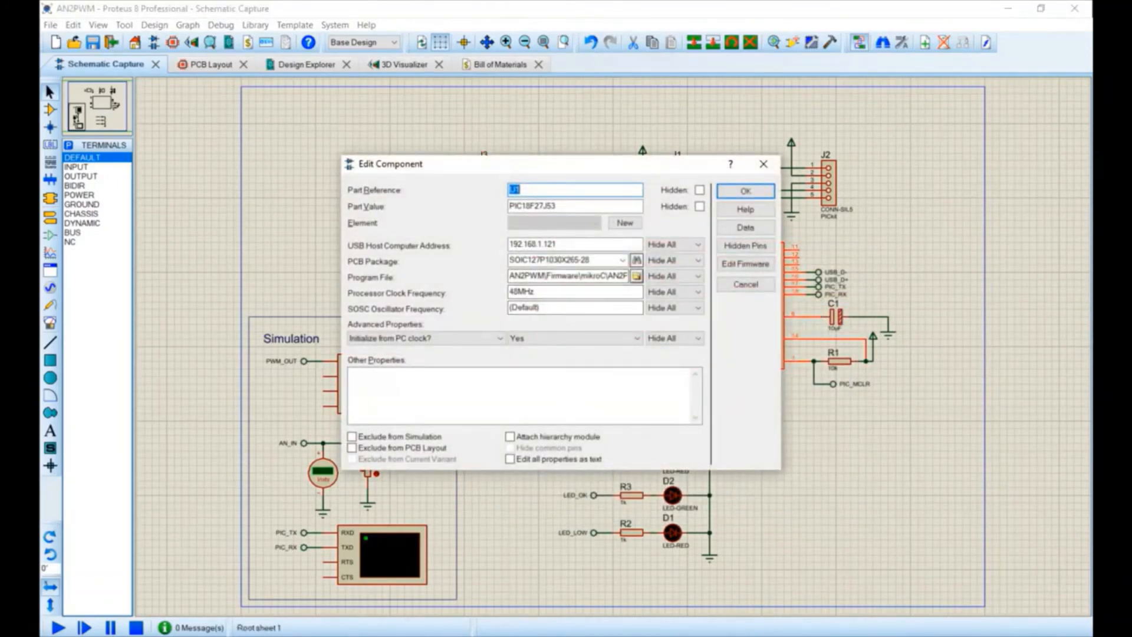
click(636, 275)
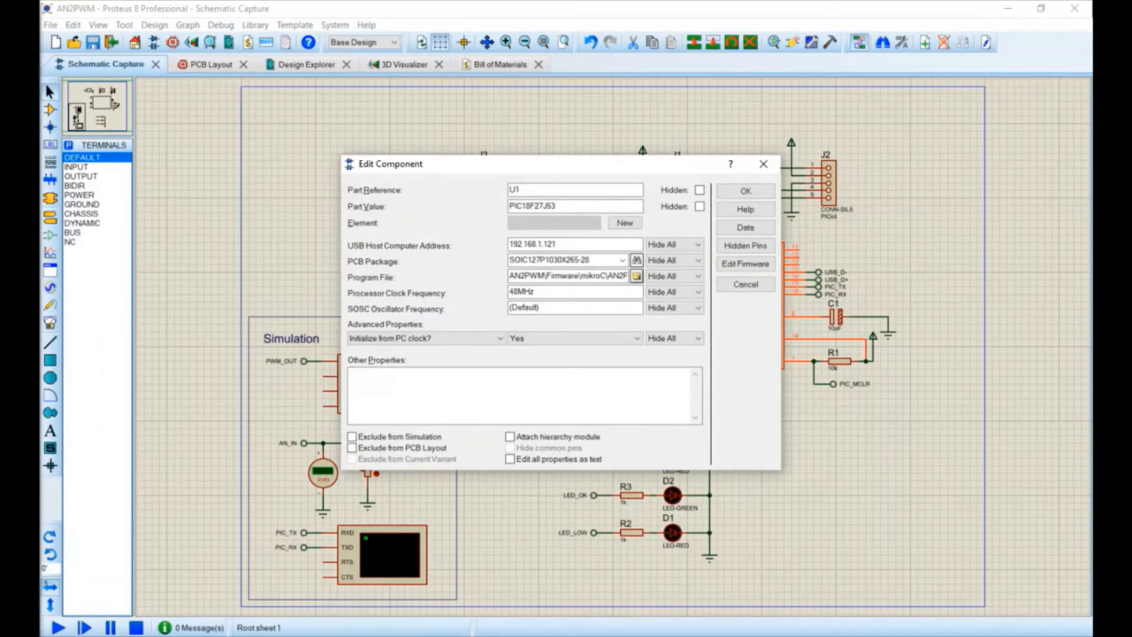
click(598, 369)
text({DIFFPAIRS=RC4/D-/VM,RC5/D+/VP})
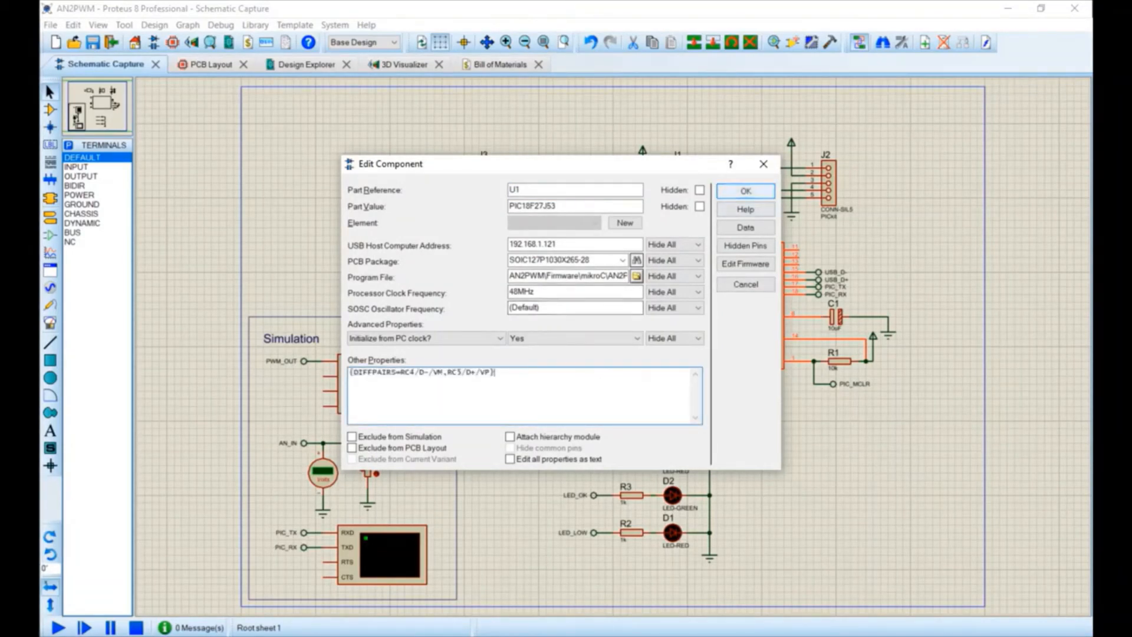
click(746, 190)
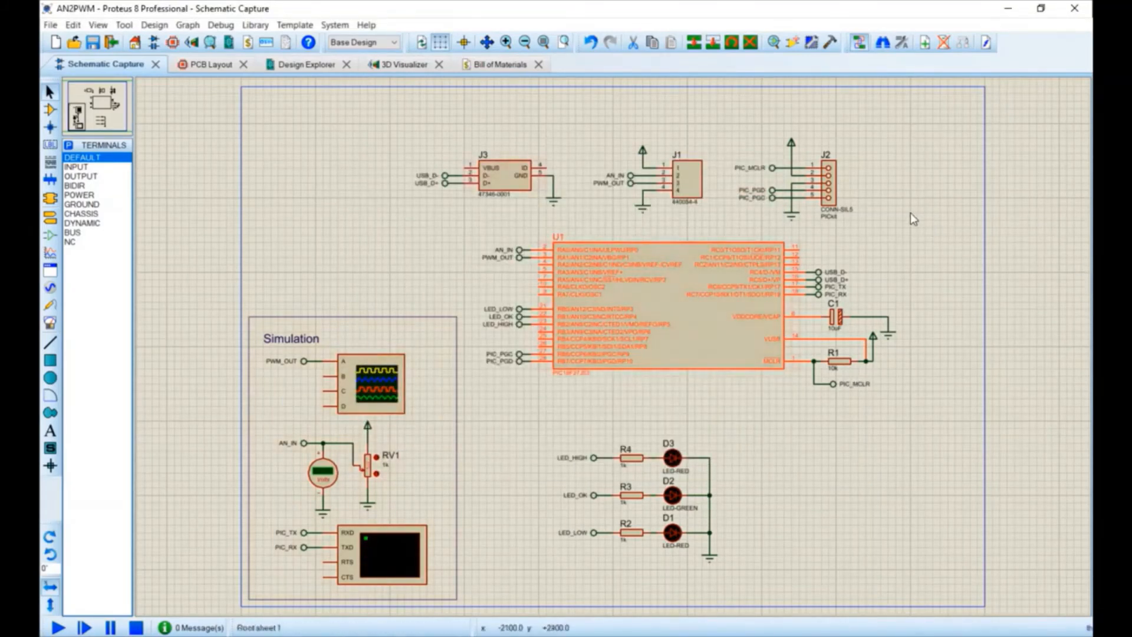
Step: Move J3's USB_D- terminal away from the connector to lengthen its wire and label that wire PAIR=USB
scroll(468, 171, up, 2)
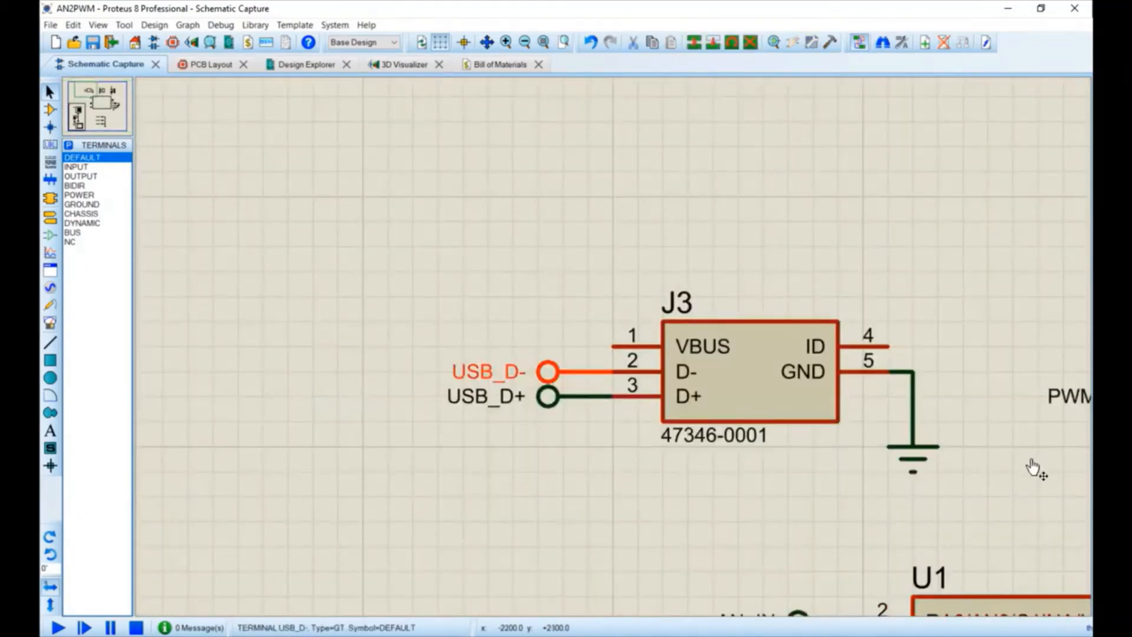
drag(547, 371, 397, 371)
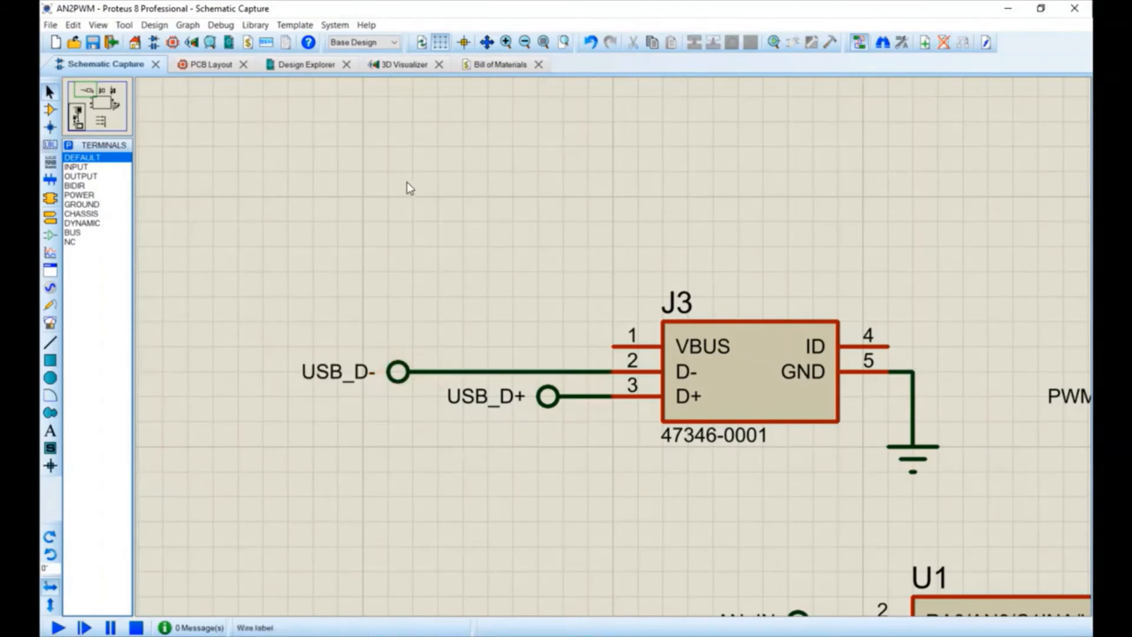
click(913, 457)
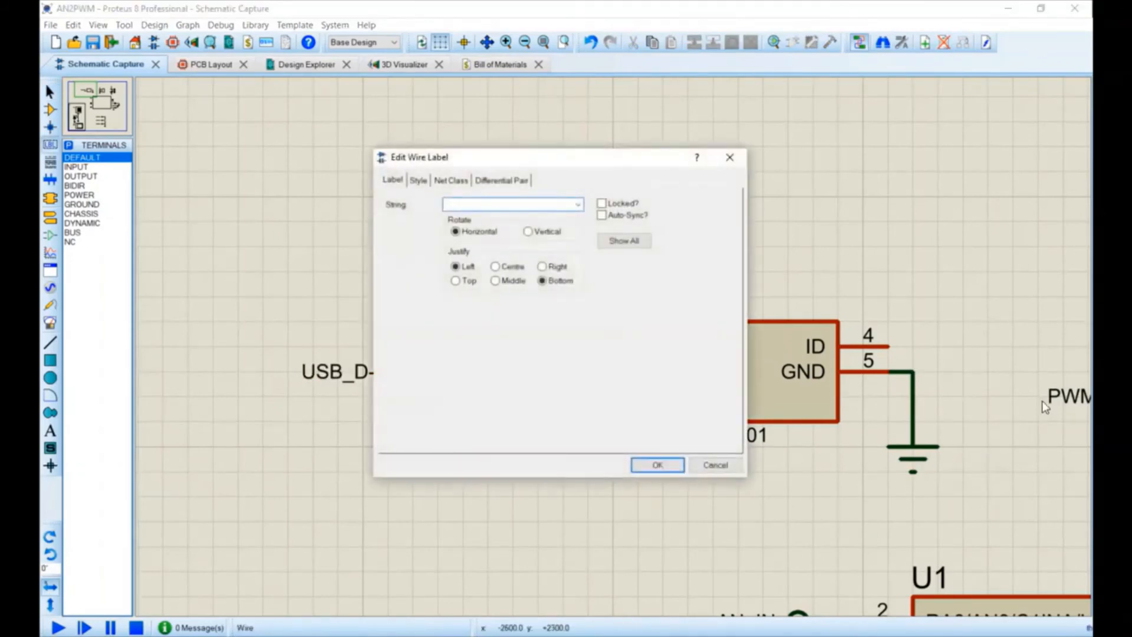
text(PAIR=USB)
key(Return)
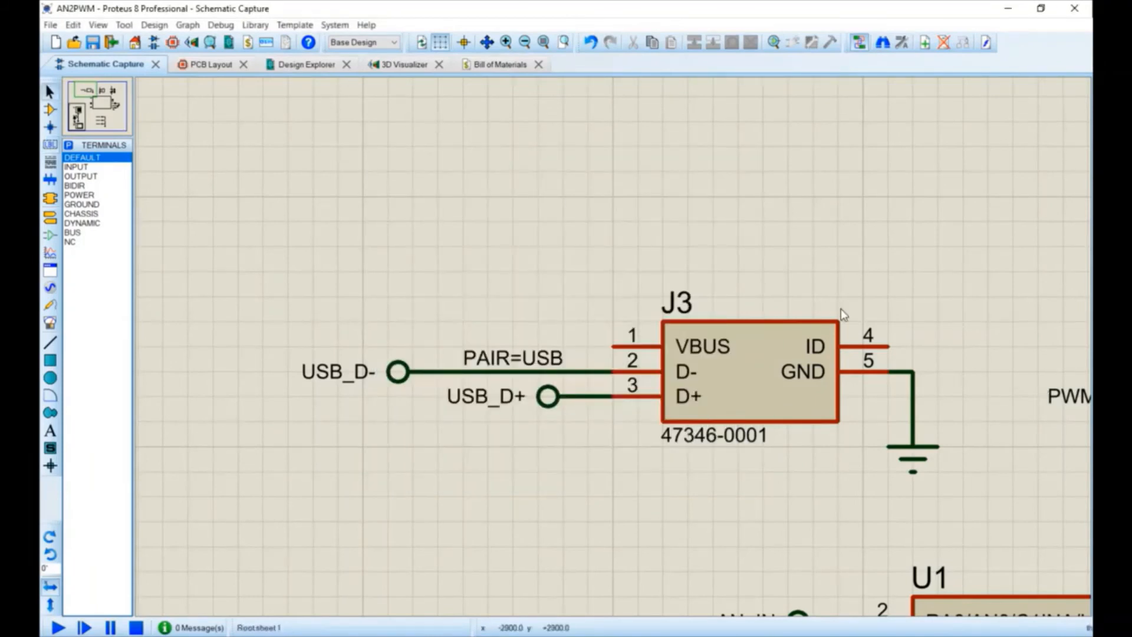
Step: Create a new net class named USB in the PCB layout's design rule manager
scroll(943, 365, down, 1)
scroll(962, 377, down, 2)
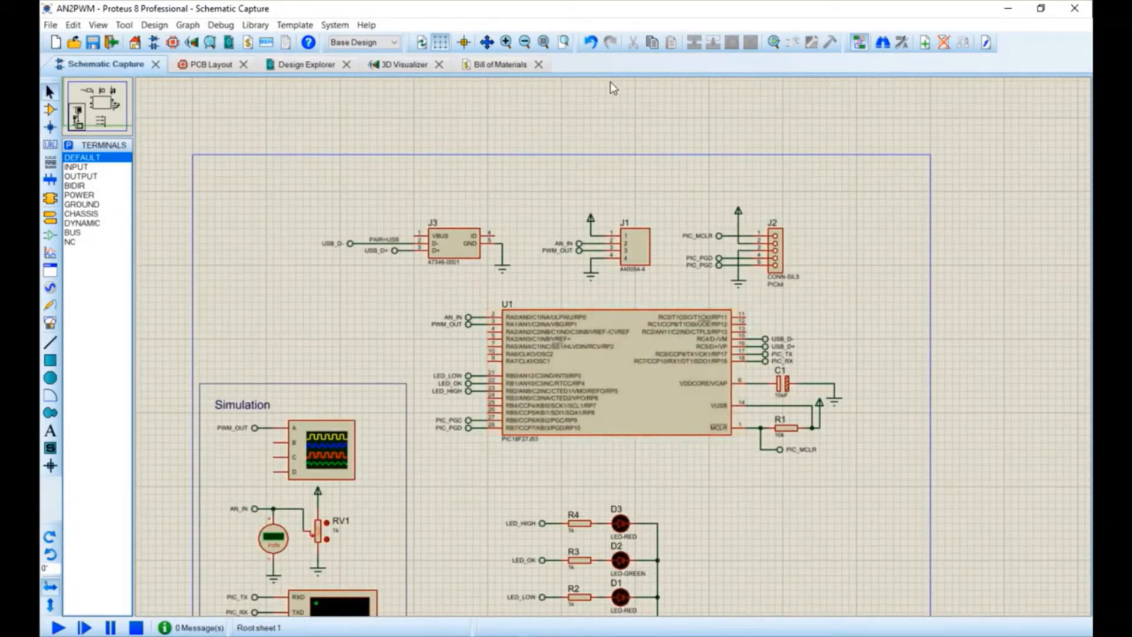
key(ctrl+Tab)
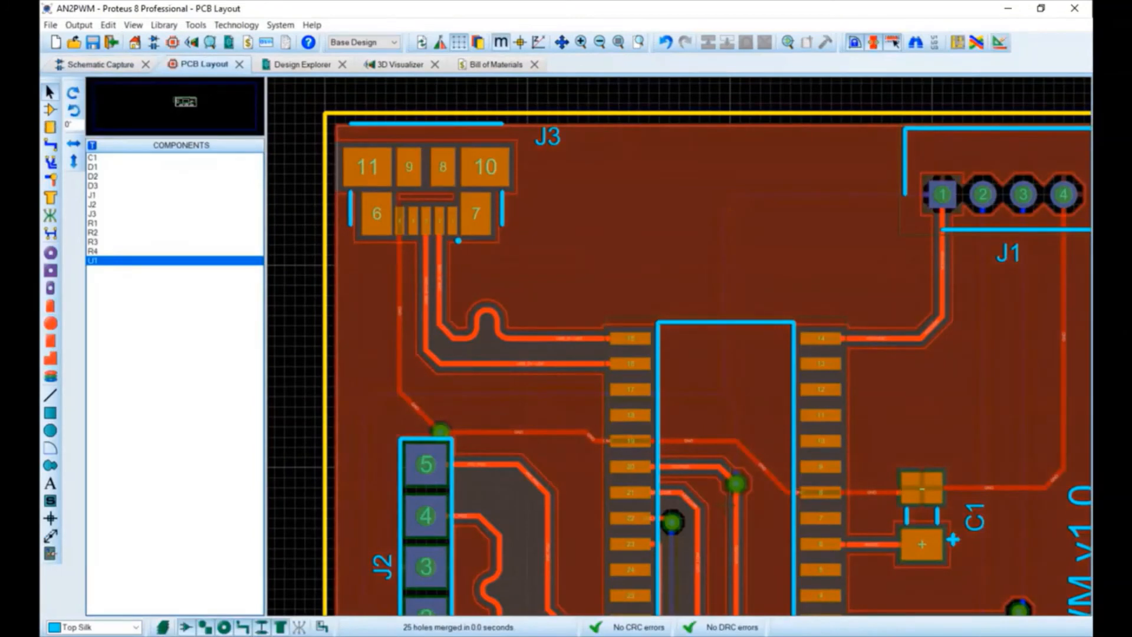
click(1000, 42)
click(459, 193)
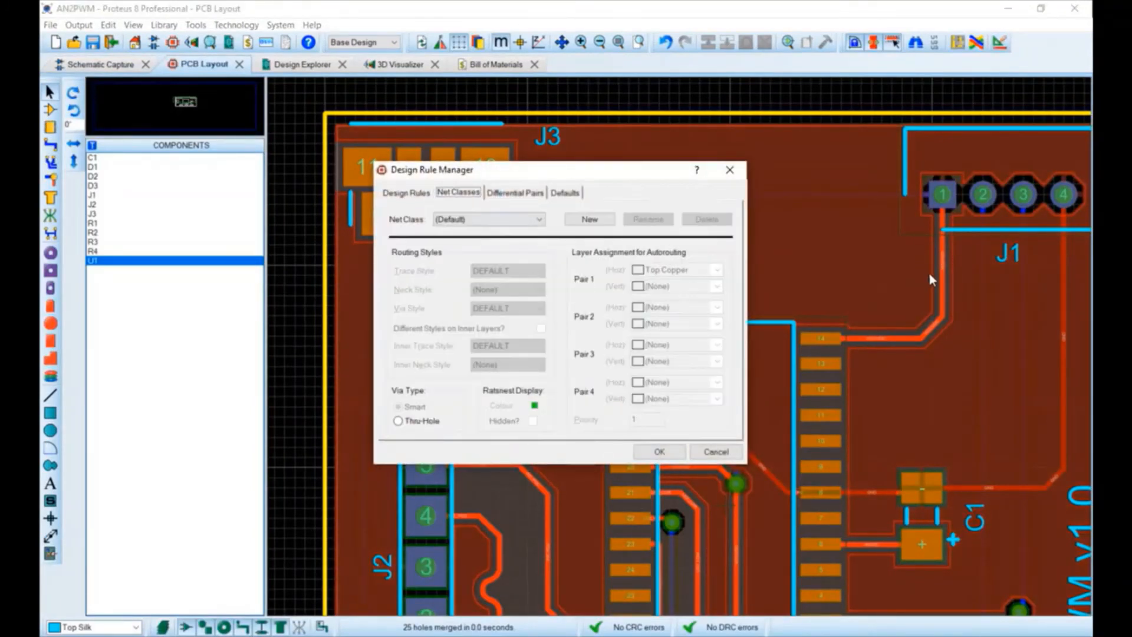
click(479, 219)
click(488, 219)
click(589, 220)
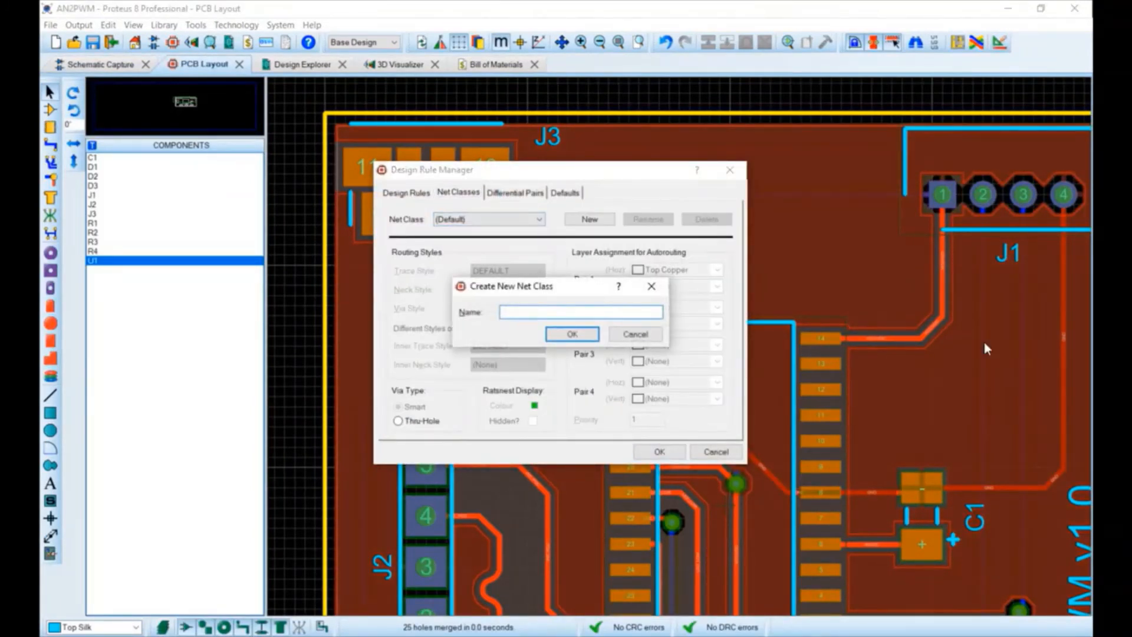
text(USB)
key(Return)
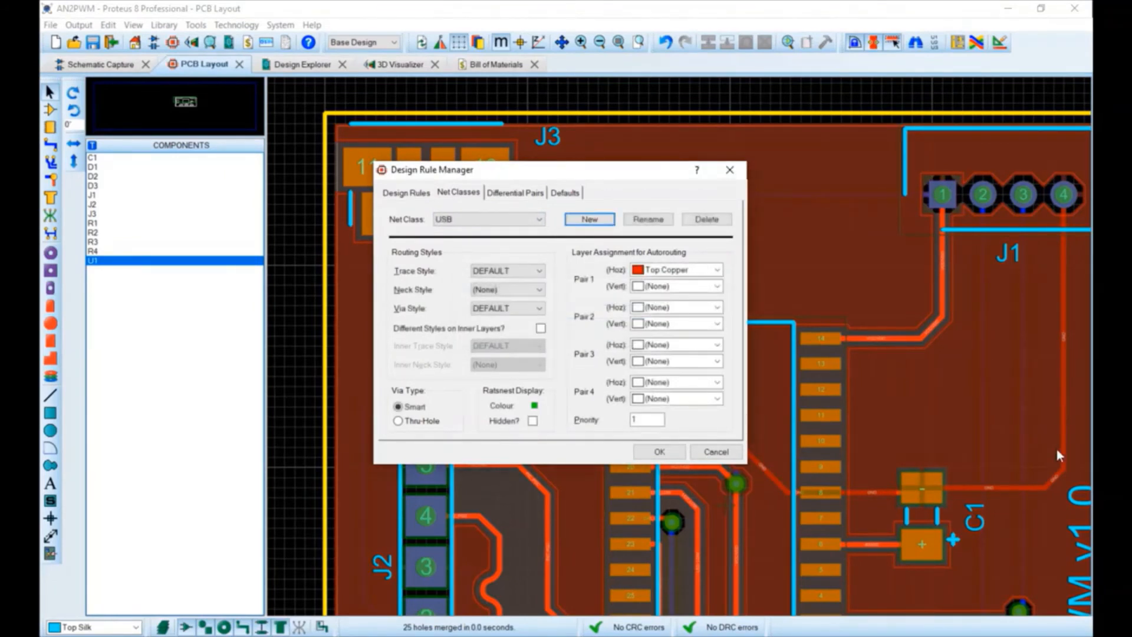
Step: Set the USB net class's trace style to T10
click(534, 270)
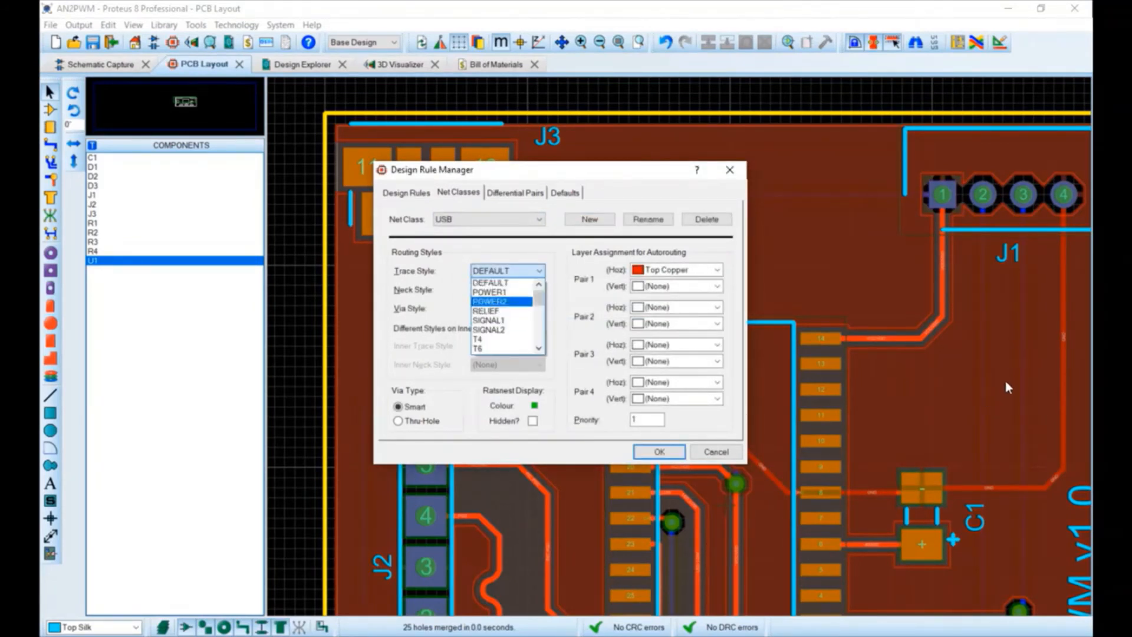
drag(538, 298, 539, 306)
click(480, 339)
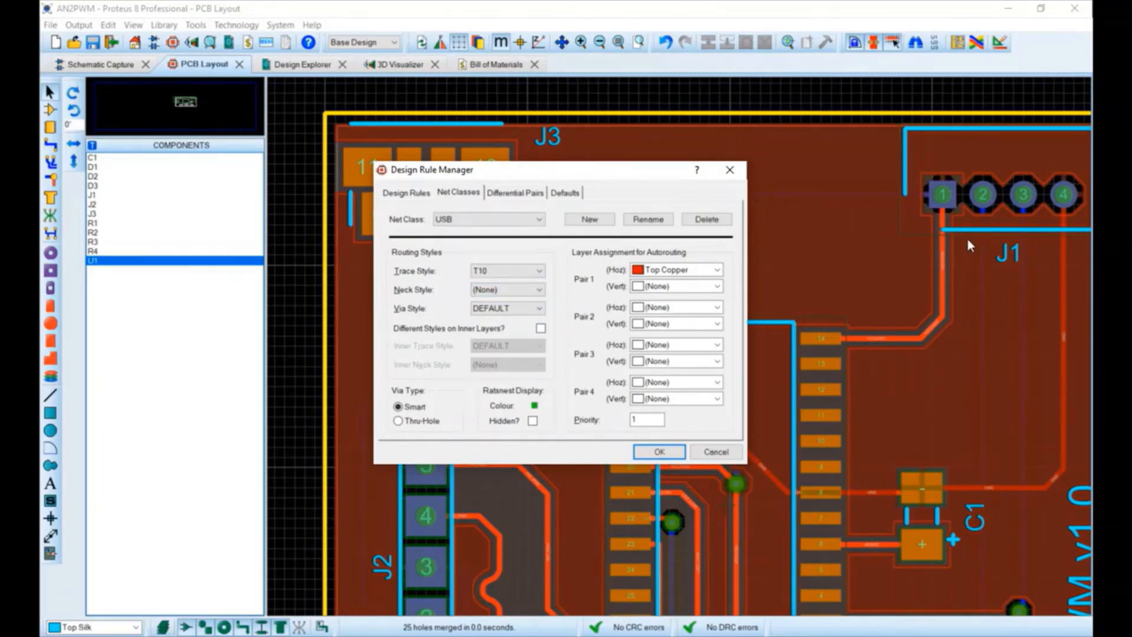
Step: Assign the USB net class to the USB differential pair
click(515, 193)
click(489, 219)
click(489, 241)
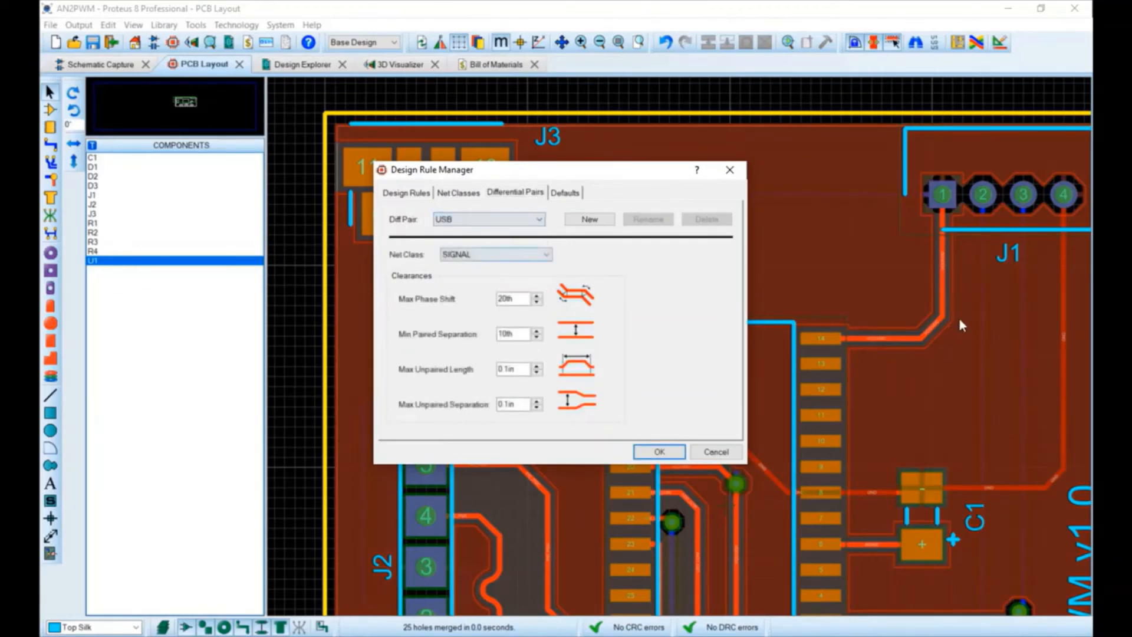
click(517, 255)
click(490, 286)
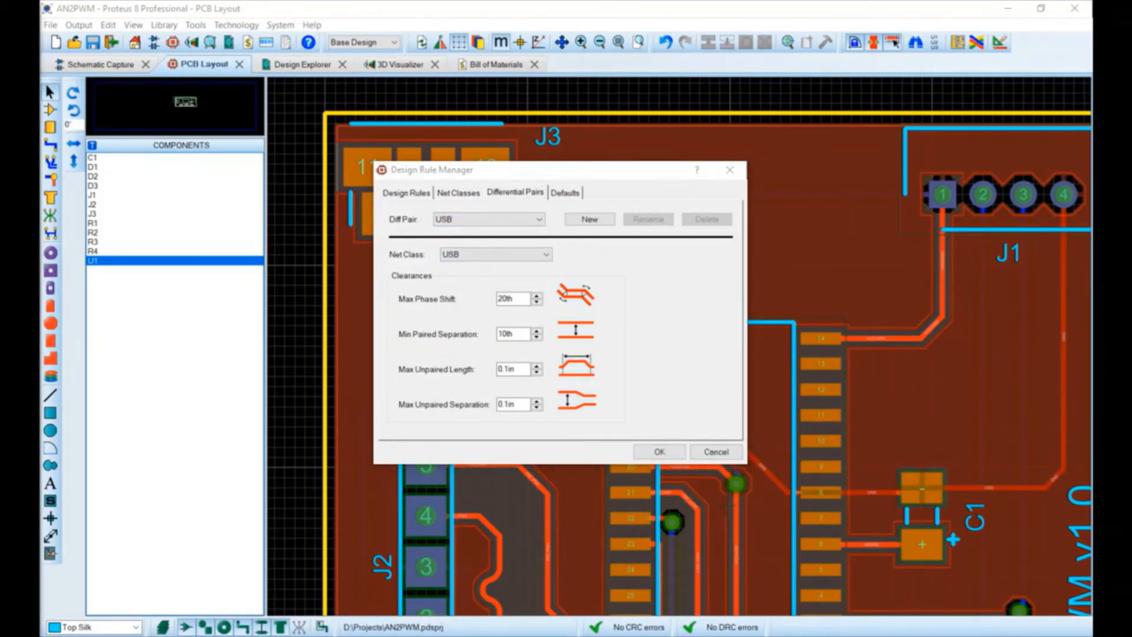
Step: Set the USB pair's minimum paired separation to 12th and its maximum unpaired separation to 0.2in
click(498, 334)
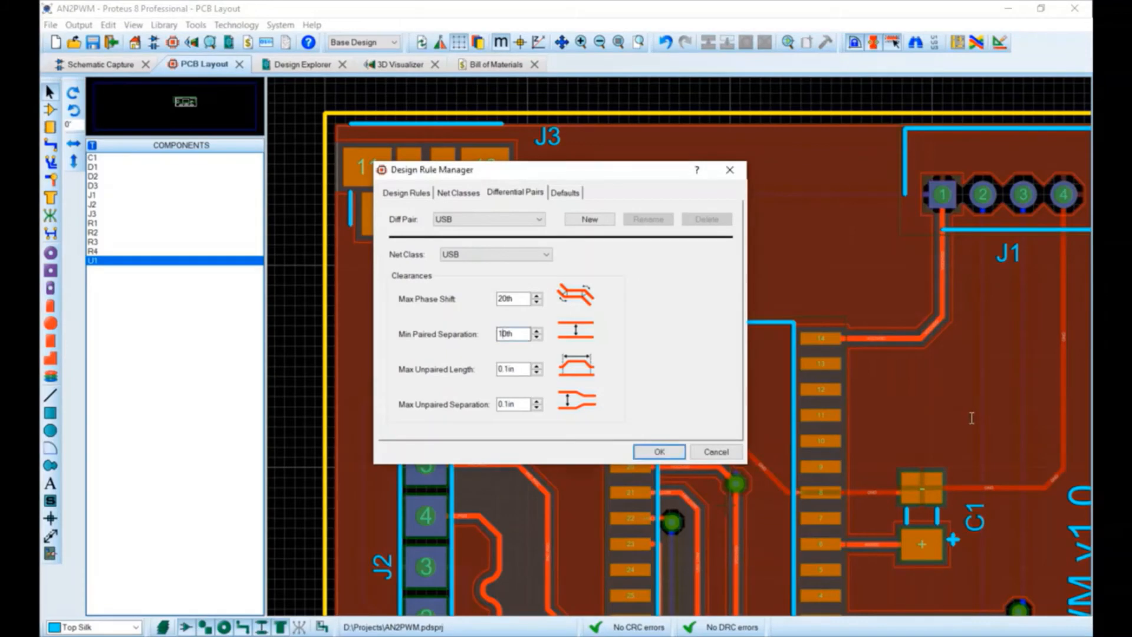
key(Delete)
text(2)
click(504, 404)
key(Delete)
text(2)
Step: Set the USB pair's maximum phase shift to 15 and its maximum unpaired length to 0.2in
key(shift+Tab)
key(shift+Tab)
key(shift+Tab)
text(15)
drag(504, 369, 509, 369)
text(2)
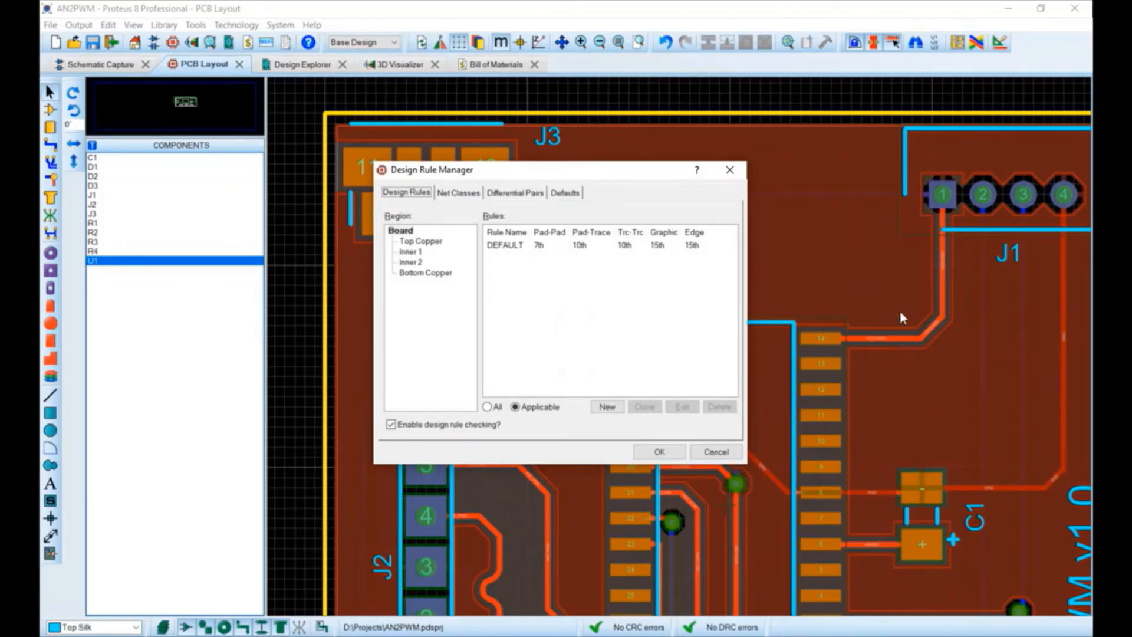
Step: Create a board-wide design rule named USB_PAIR_RULE1 that applies to the USB net class
click(608, 407)
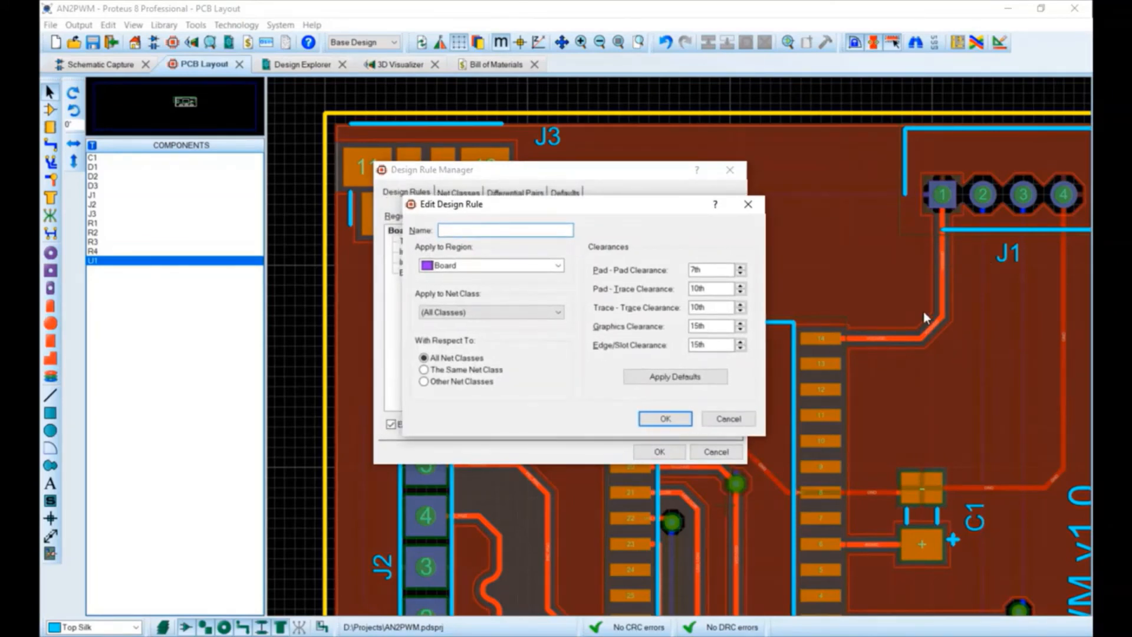
text(USB_PAIR_RULE_1)
key(BackSpace)
key(BackSpace)
text(1)
key(Tab)
key(Tab)
key(alt+Down)
key(u)
key(Return)
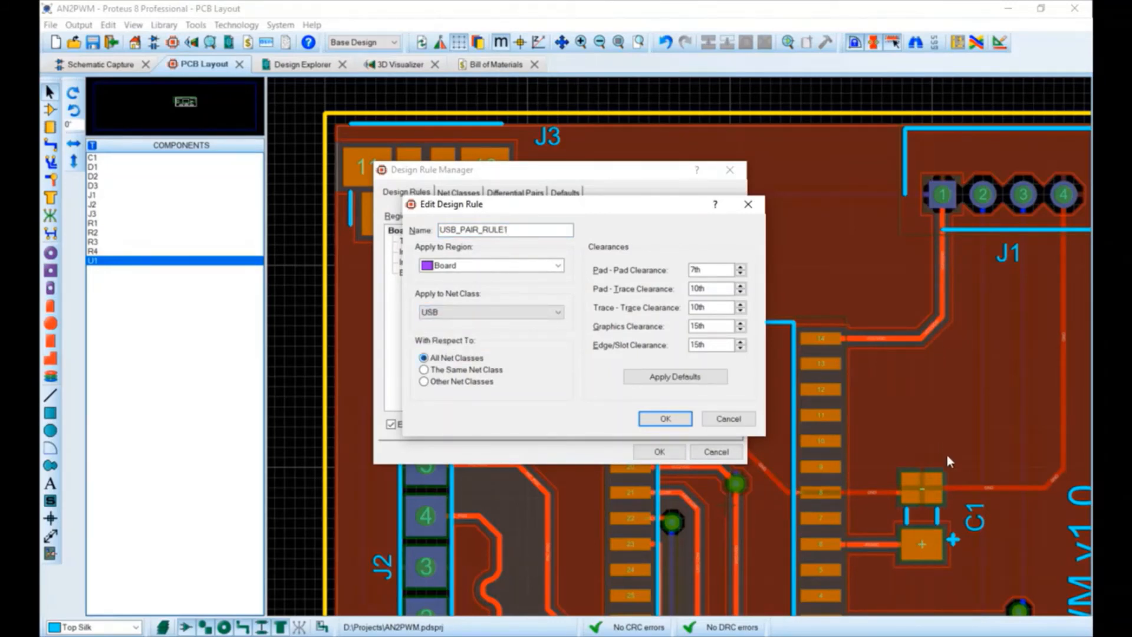
Step: Make USB_PAIR_RULE1 apply with respect to the same net class with a 12th trace-trace clearance, and save it
key(Tab)
key(Down)
key(Tab)
key(Tab)
key(Tab)
text(2)
key(Return)
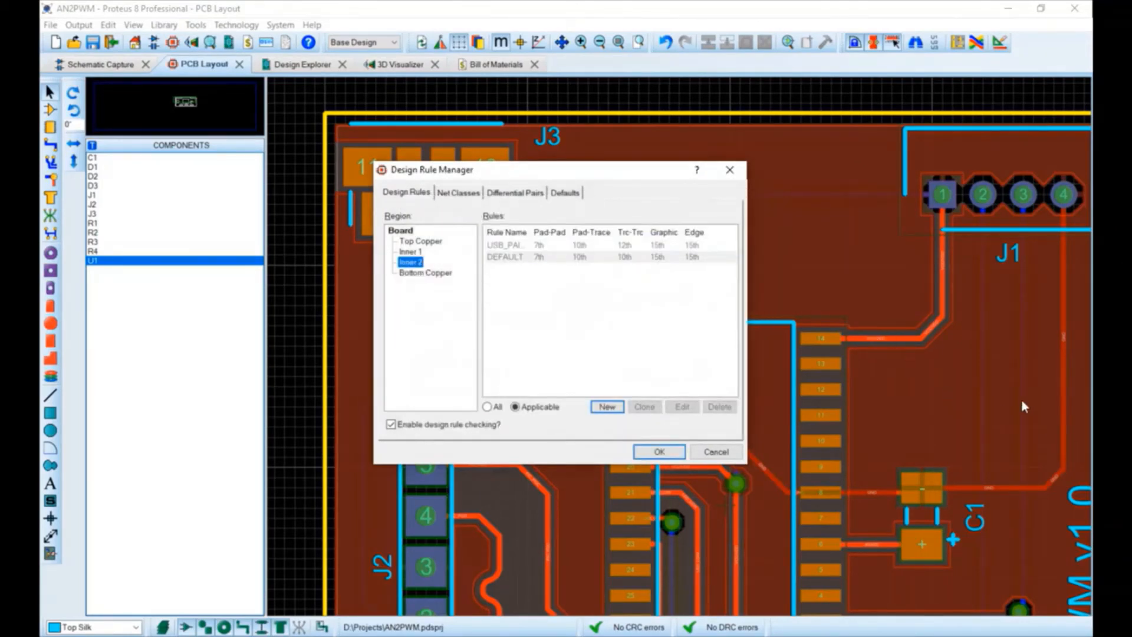
Step: Create a design rule named USB_PAIR_RULE2 for the Inner 2 region and the USB net class
click(607, 407)
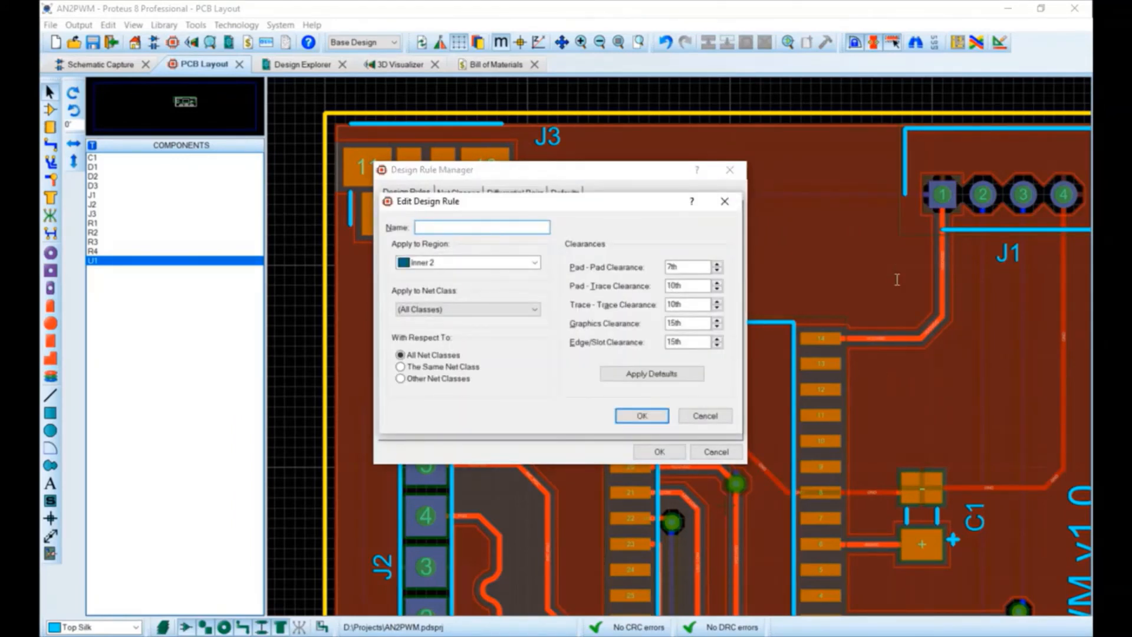
text(USB_PAIR_RULE2)
key(Tab)
key(Tab)
key(alt+Down)
key(Down)
key(Down)
key(Down)
key(Return)
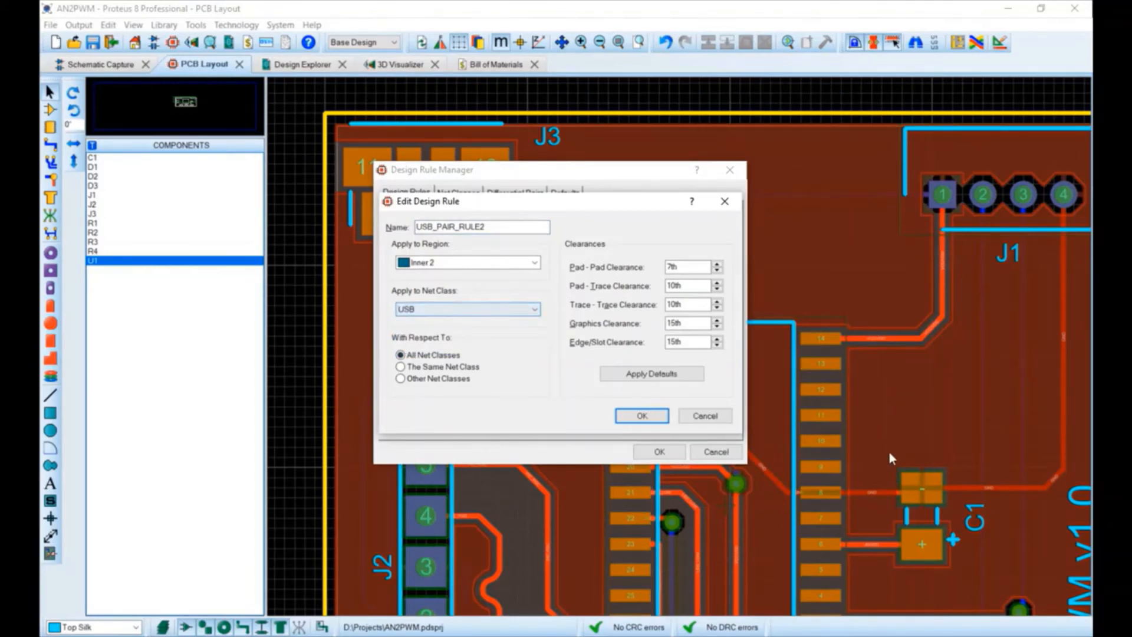
Step: Apply USB_PAIR_RULE2 with respect to other net classes, set its pad-trace and trace-trace clearances to 20th, and save it
key(Tab)
key(Up)
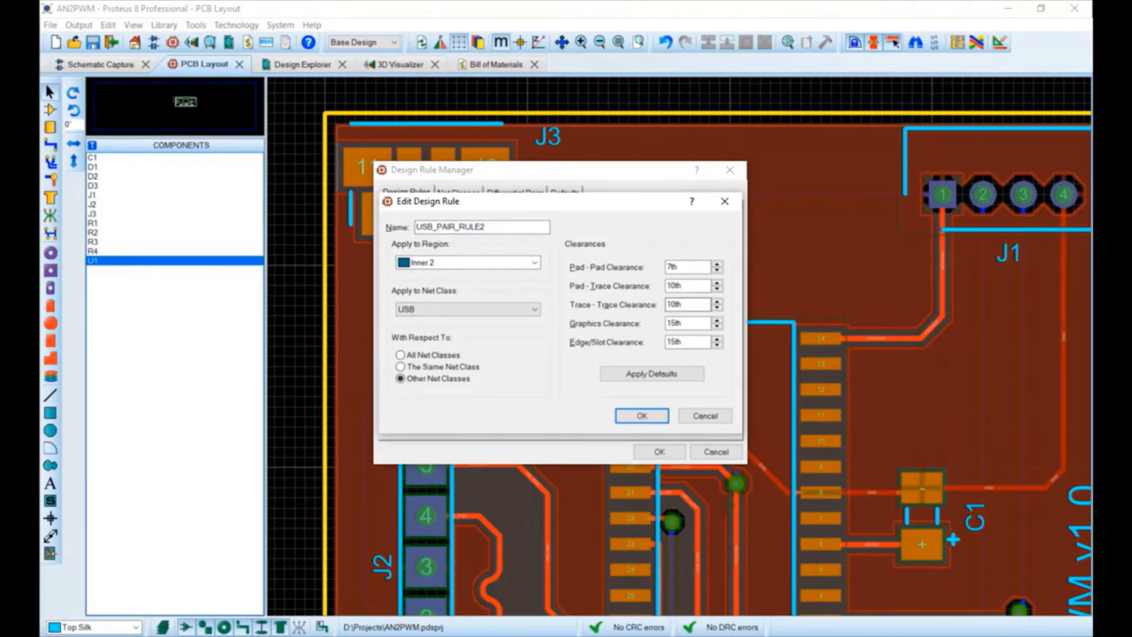
drag(667, 286, 672, 304)
text(2)
click(668, 305)
text(2)
click(642, 415)
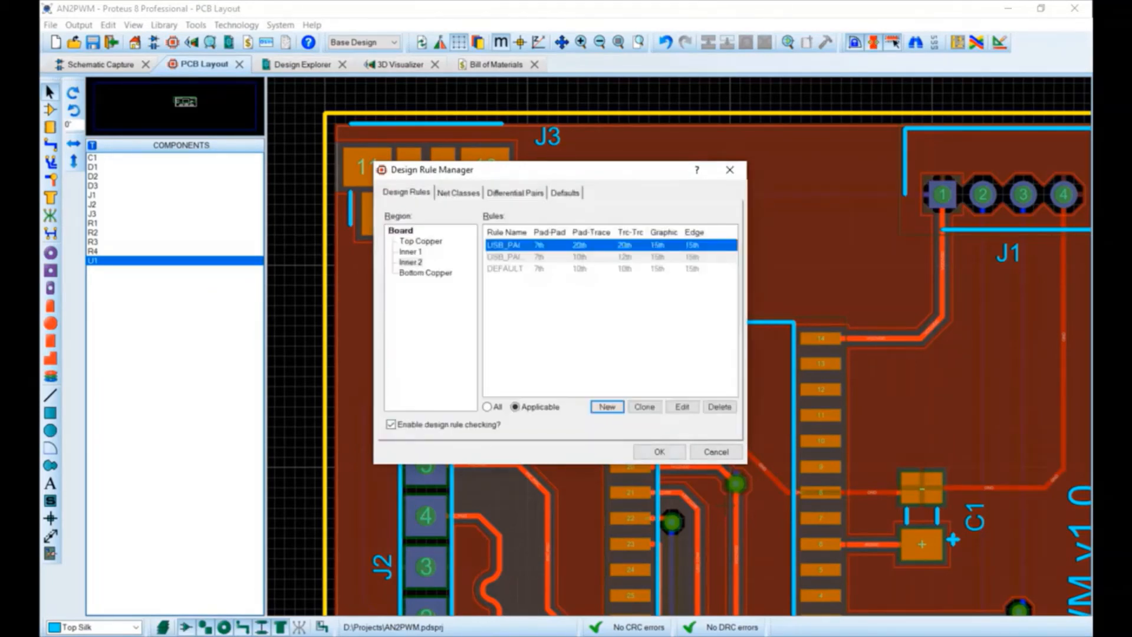
Step: Accept the design rules and delete the USB_D- and USB_D+ traces running from J3 to U1 pads 15 and 16
click(659, 452)
click(1045, 310)
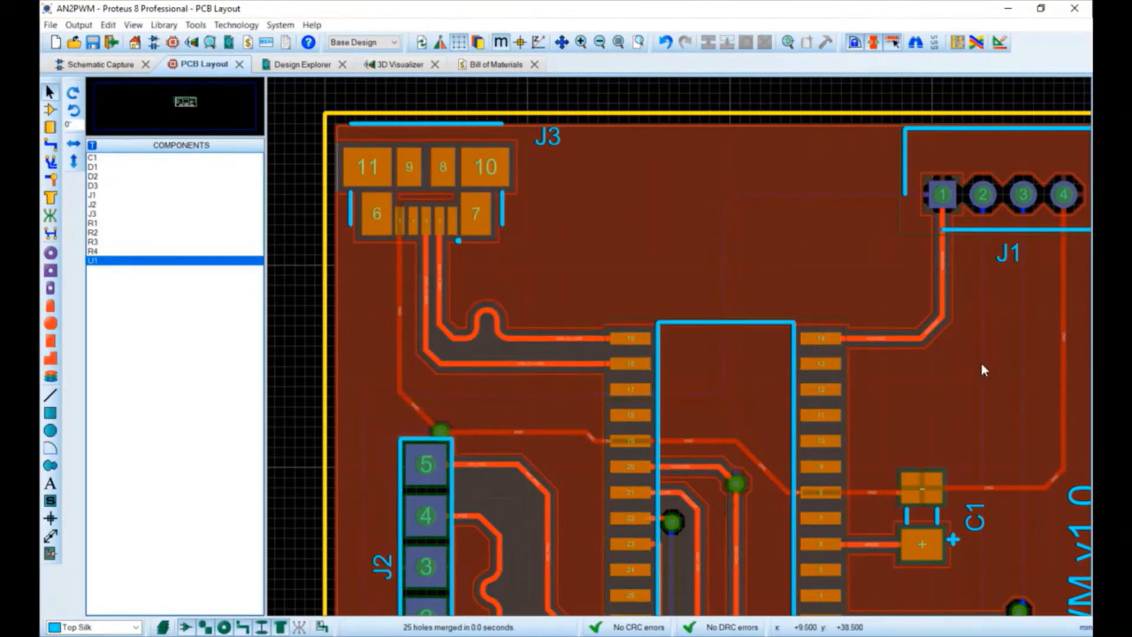
scroll(528, 326, up, 2)
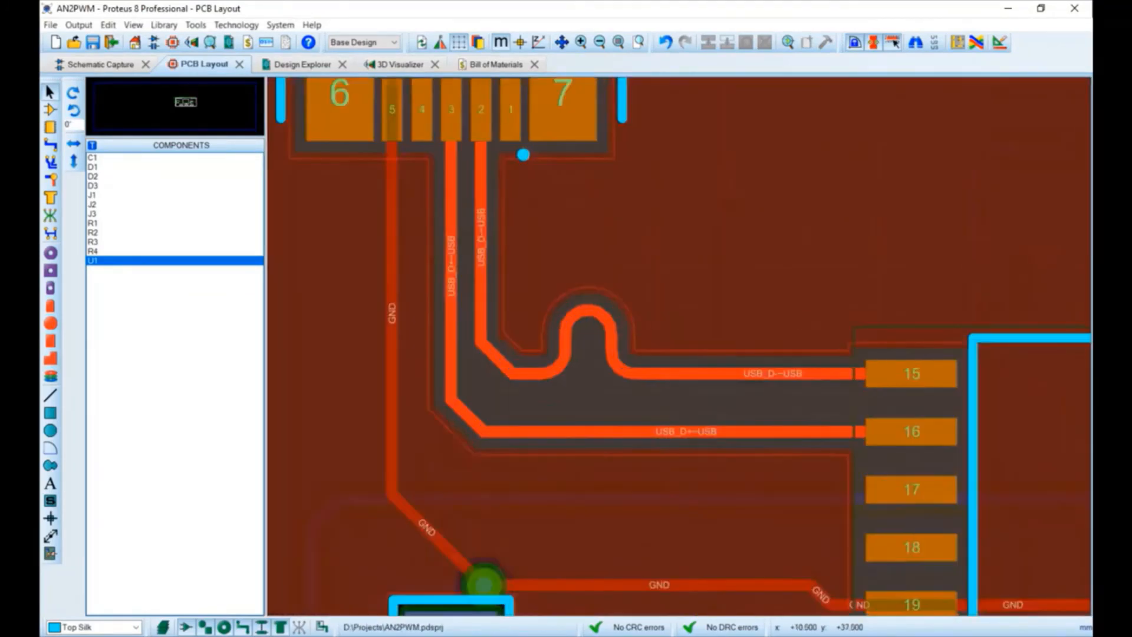
right_click(704, 373)
right_click(704, 373)
right_click(701, 431)
right_click(702, 431)
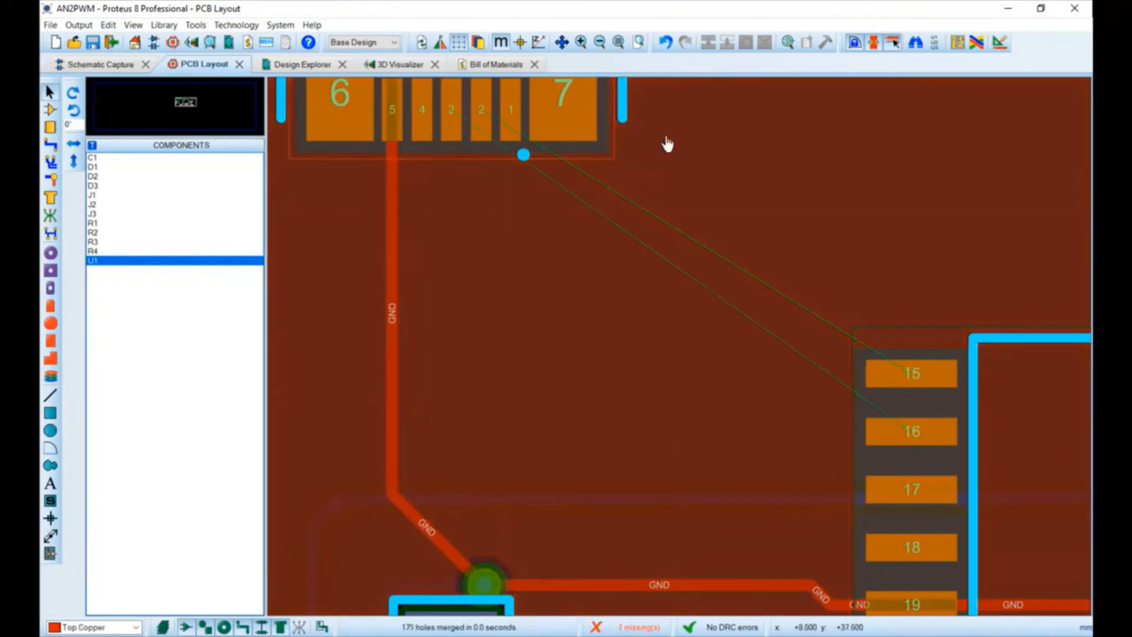
Step: Route short top-copper stubs from J3 pads 3 and 2, ending each one in a via just below the connector
click(50, 144)
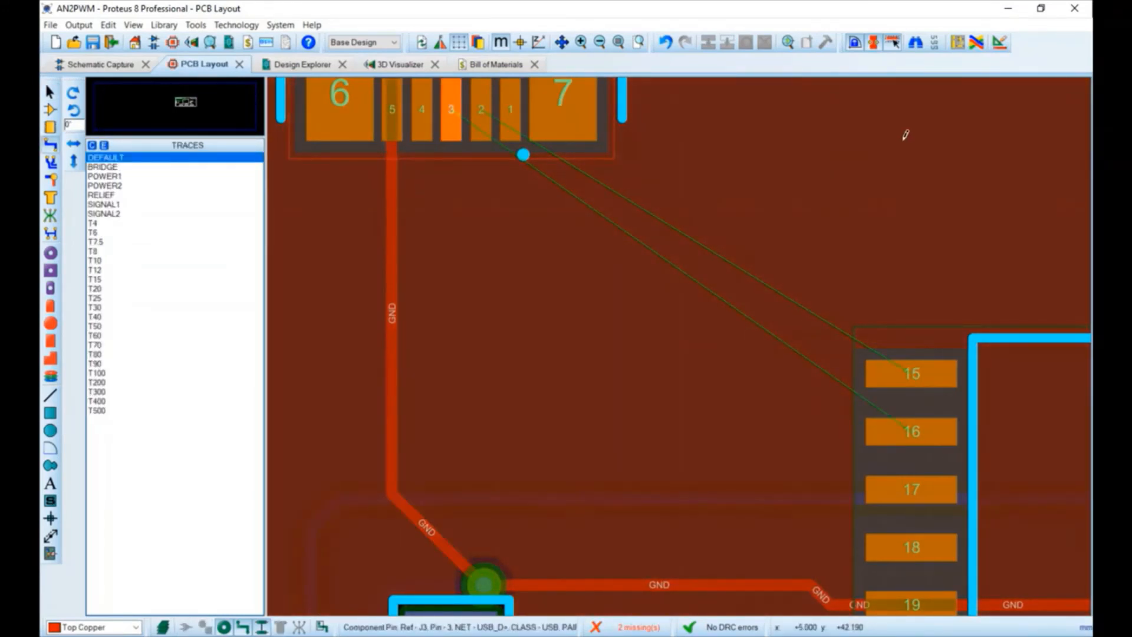
click(451, 111)
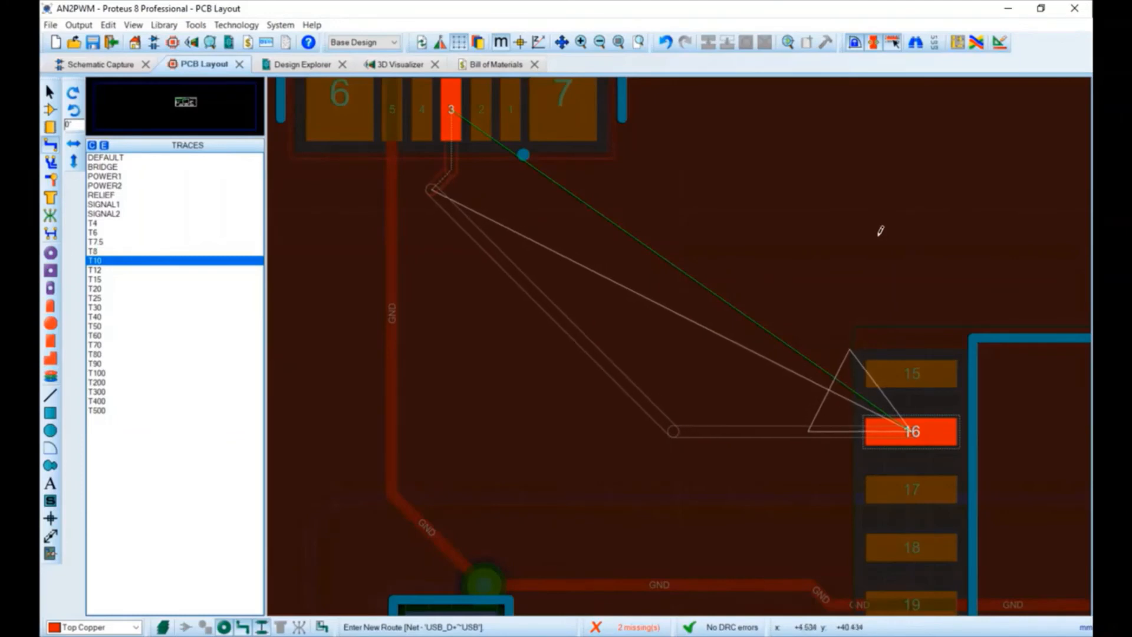
double_click(429, 187)
right_click(429, 187)
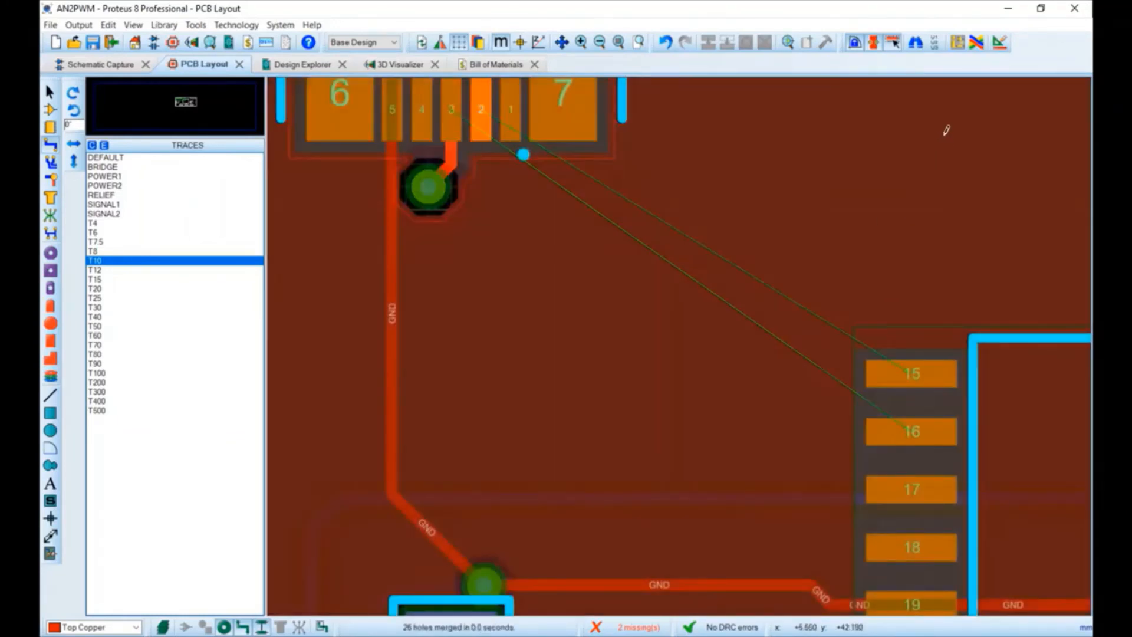
click(481, 112)
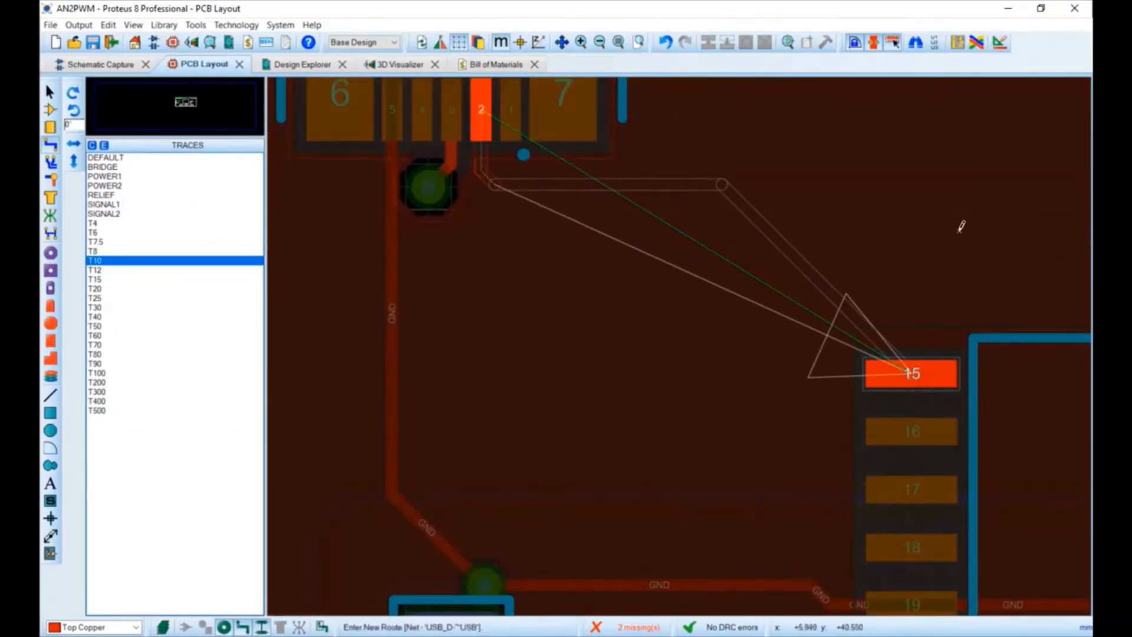
double_click(497, 187)
right_click(977, 255)
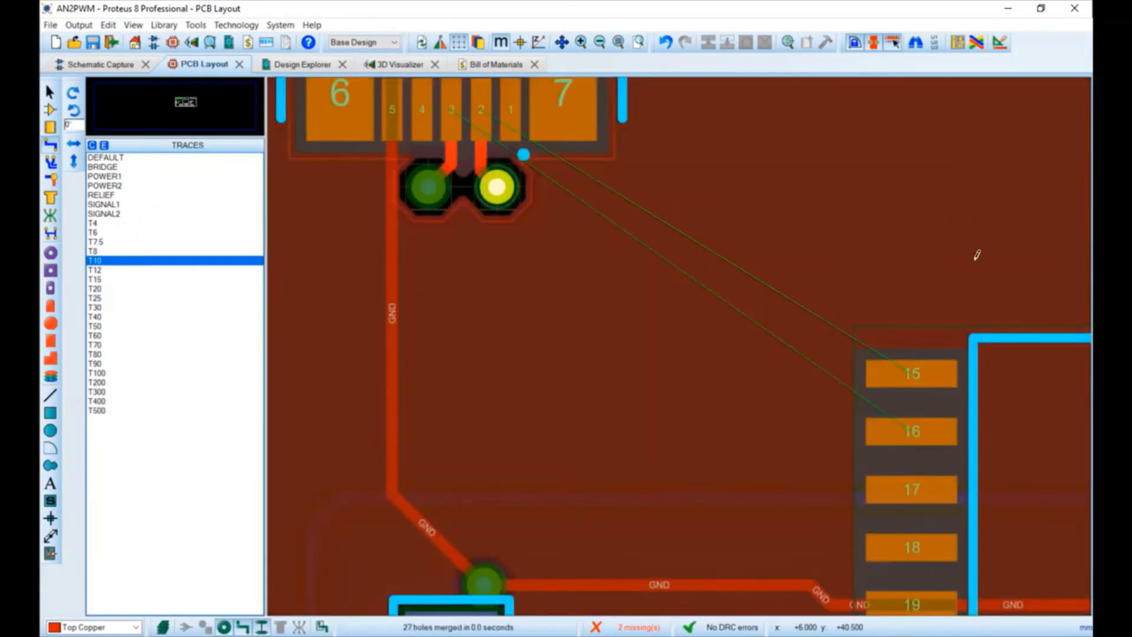
Step: Route short top-copper stubs from U1 pads 15 and 16, ending each one in a via beside the chip
click(497, 187)
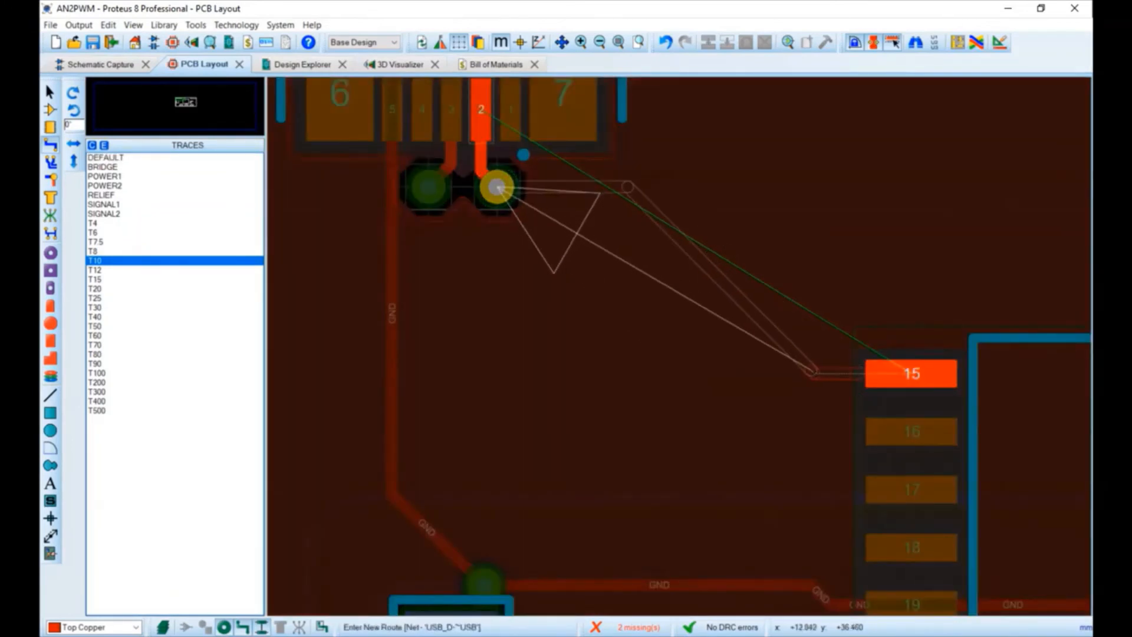
double_click(793, 369)
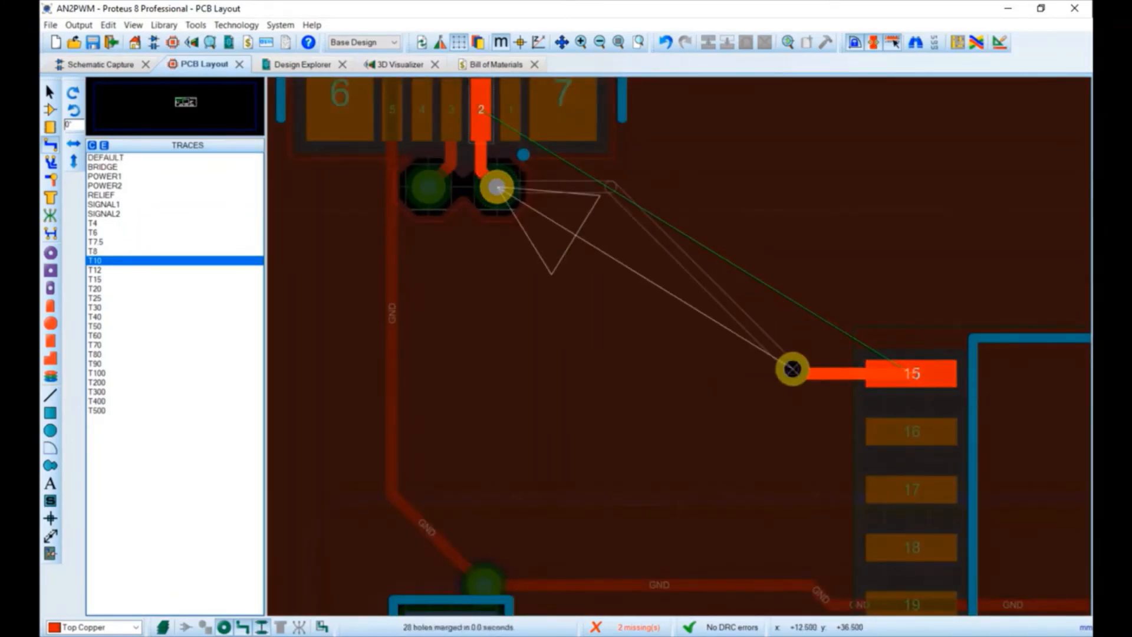
right_click(794, 369)
click(907, 430)
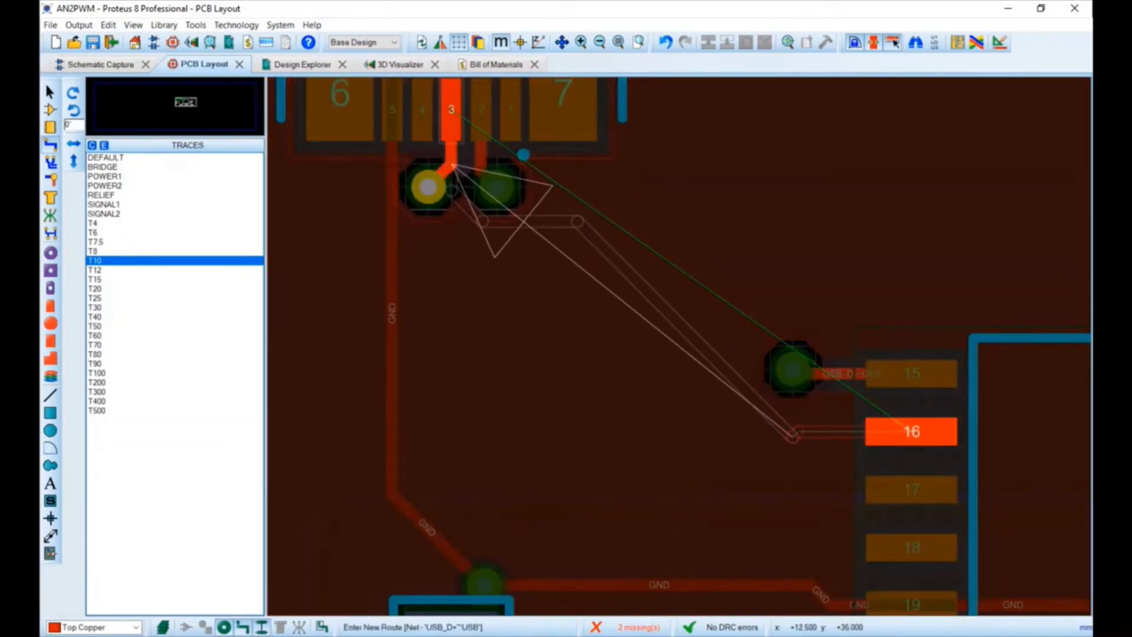
click(792, 438)
double_click(792, 437)
right_click(792, 437)
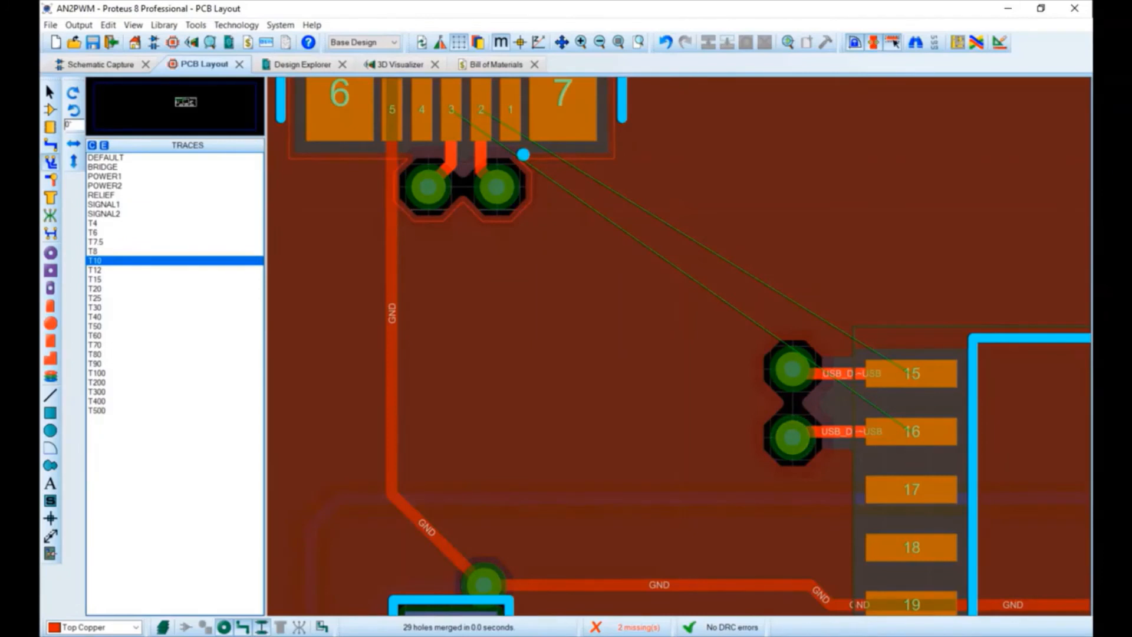
Step: Try to route the USB differential pair on Inner 2 between the J3 vias and the U1 vias
click(118, 627)
click(100, 613)
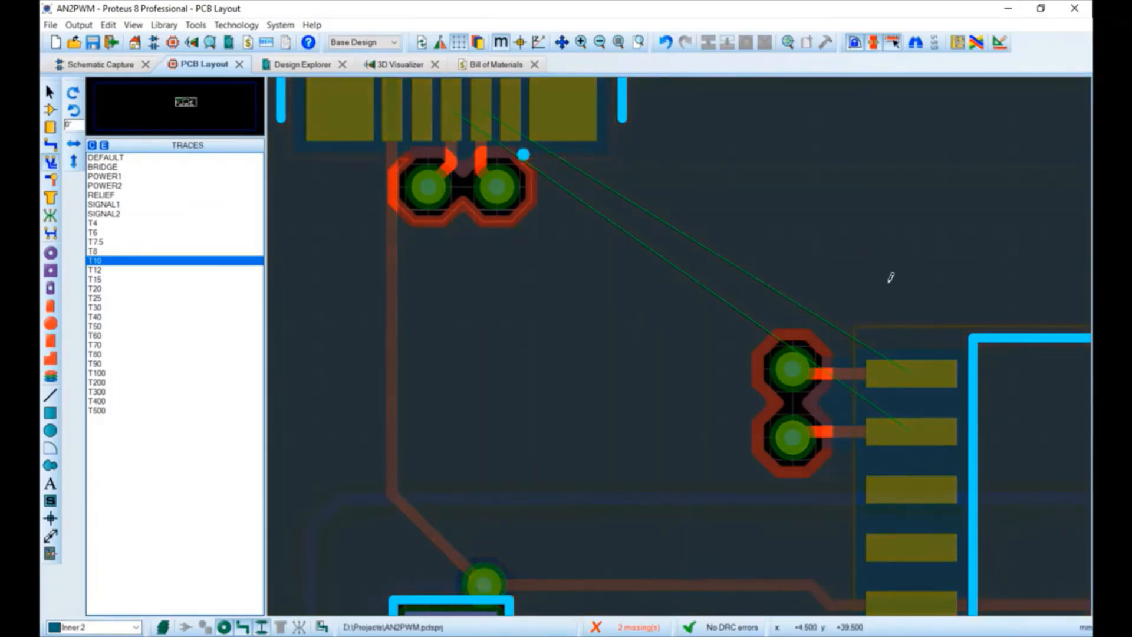
click(428, 186)
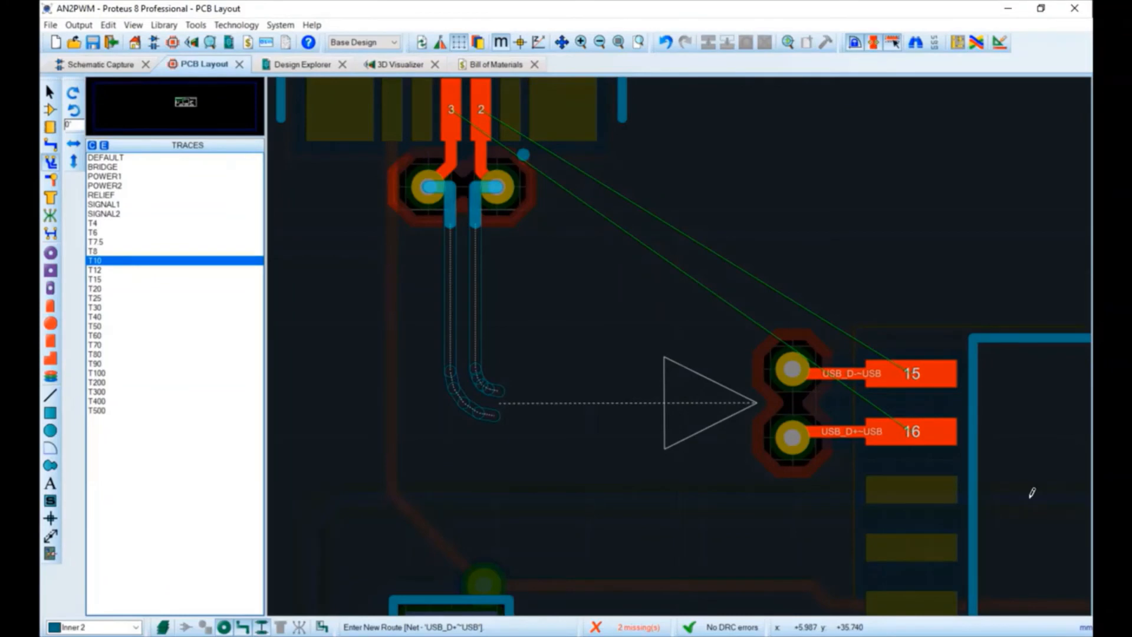
click(500, 402)
click(964, 497)
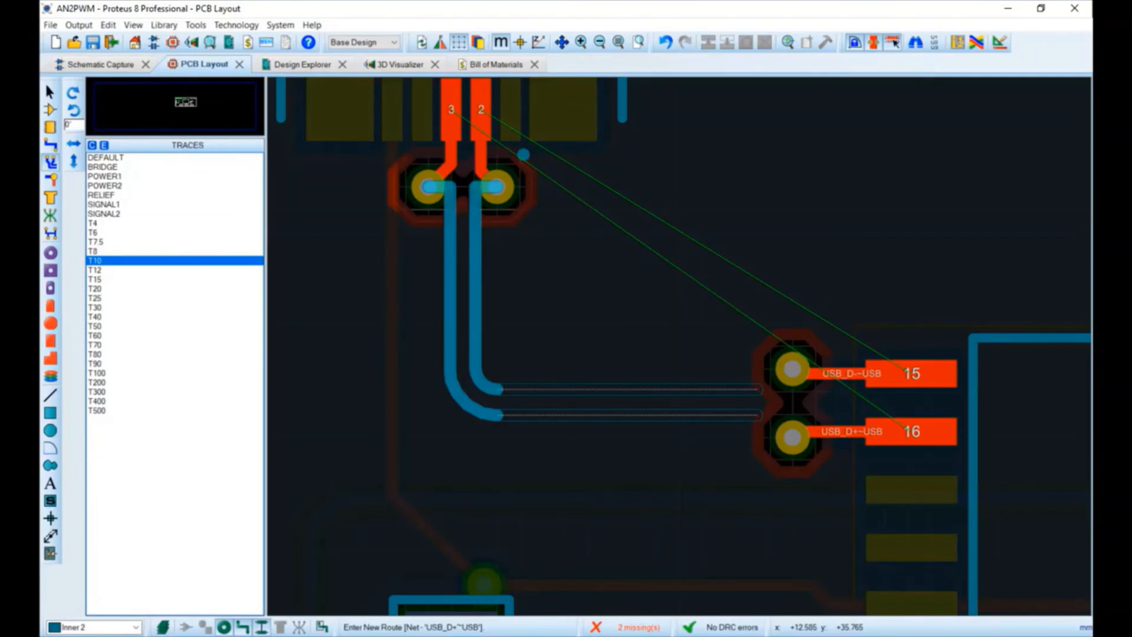
key(Escape)
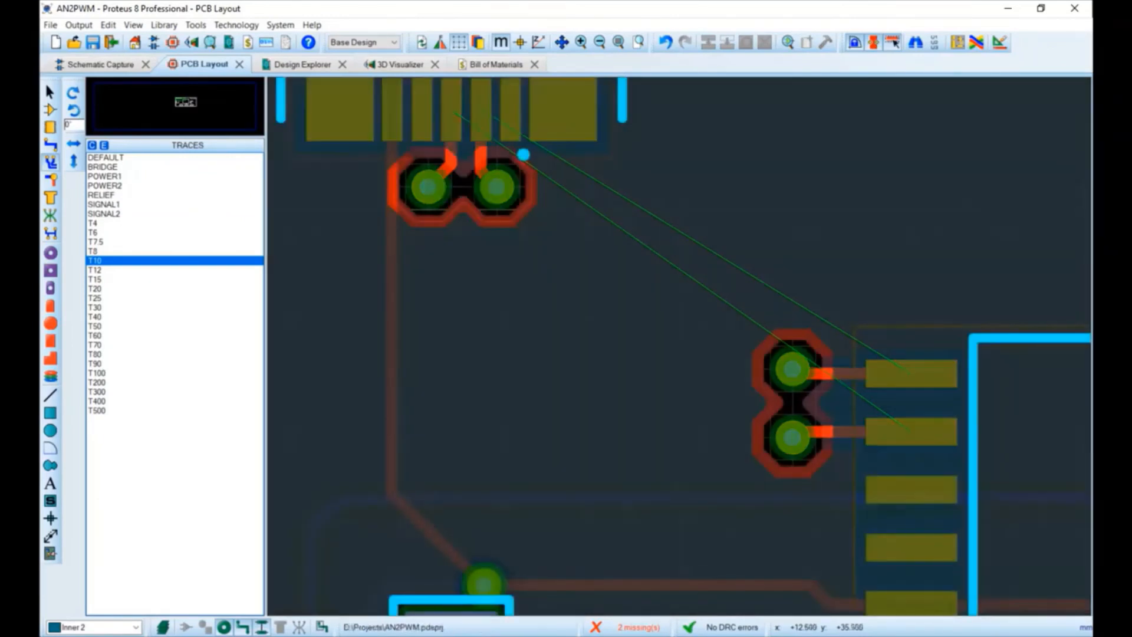
click(792, 369)
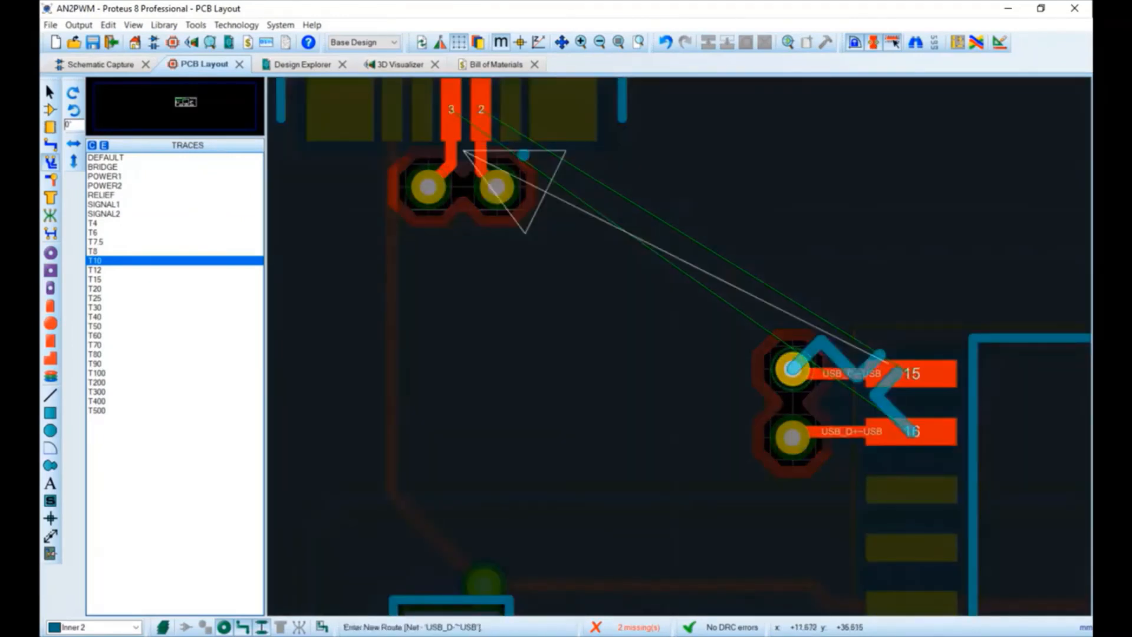
key(Escape)
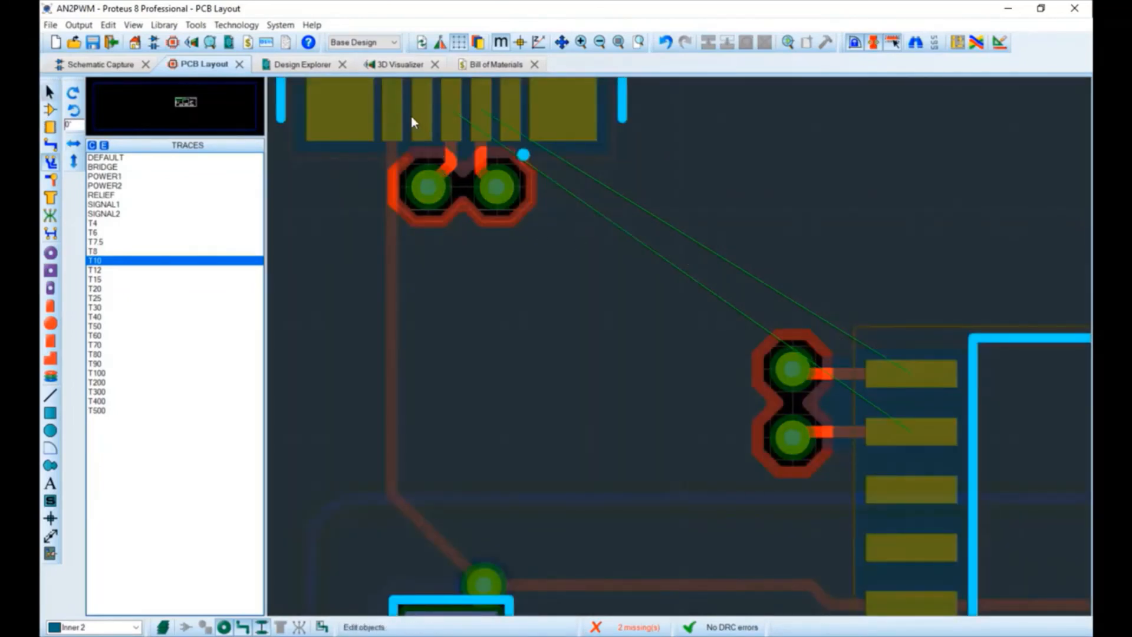
Step: Delete the stubs and vias at U1 pads 15 and 16
click(50, 92)
drag(747, 323, 998, 482)
key(Delete)
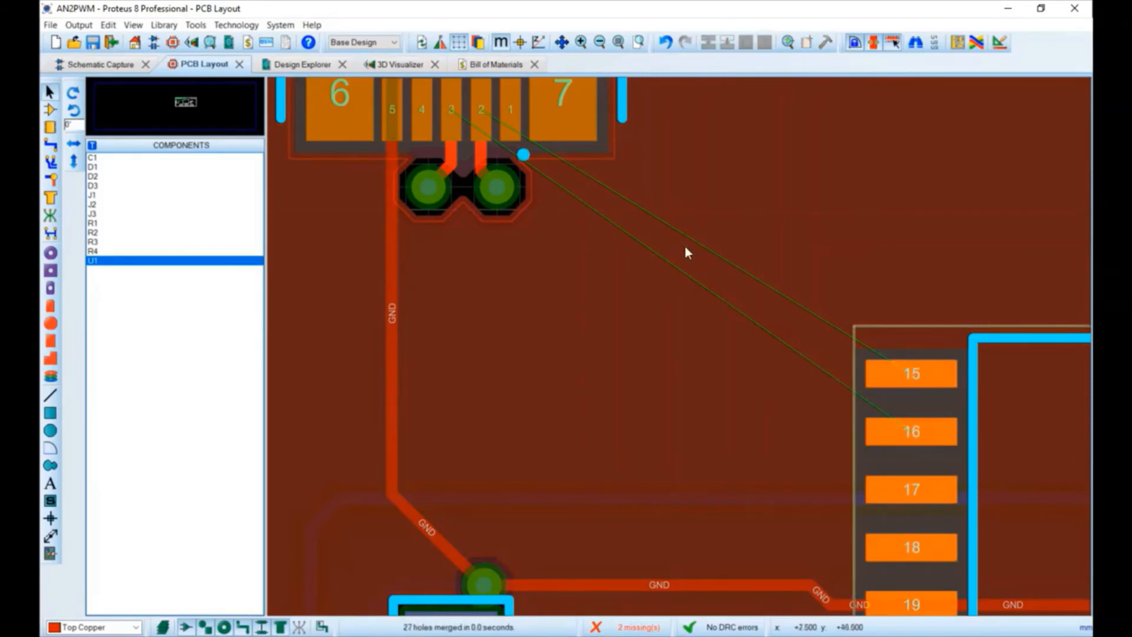
Step: On Top Copper, reroute short stubs from U1 pads 15 and 16, ending each in a via, one above the other
click(403, 182)
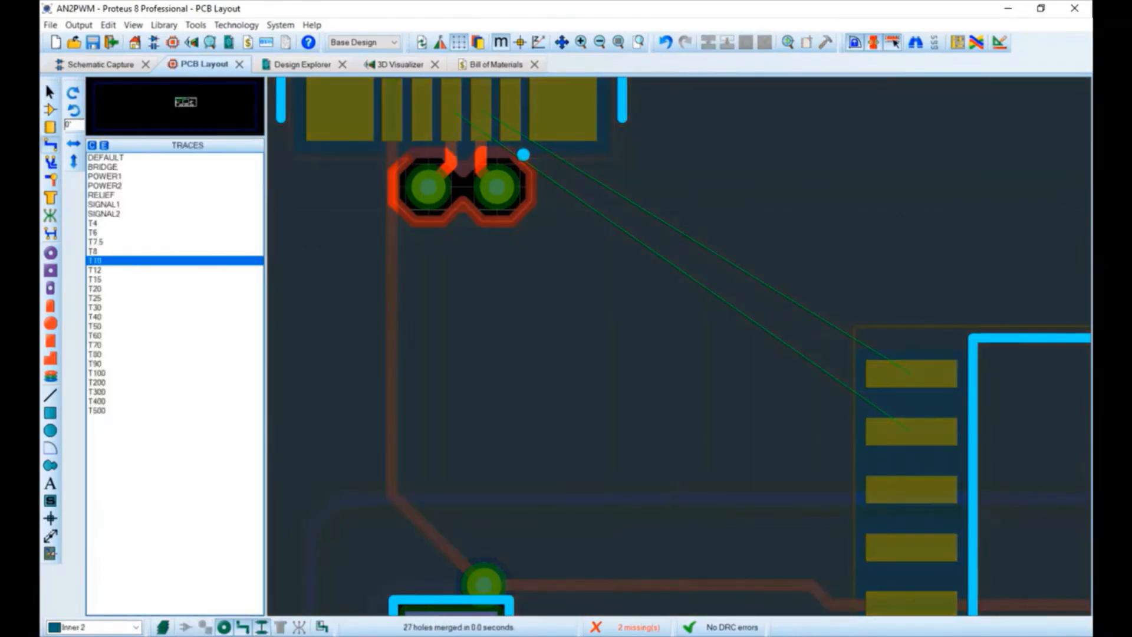
click(135, 627)
click(93, 588)
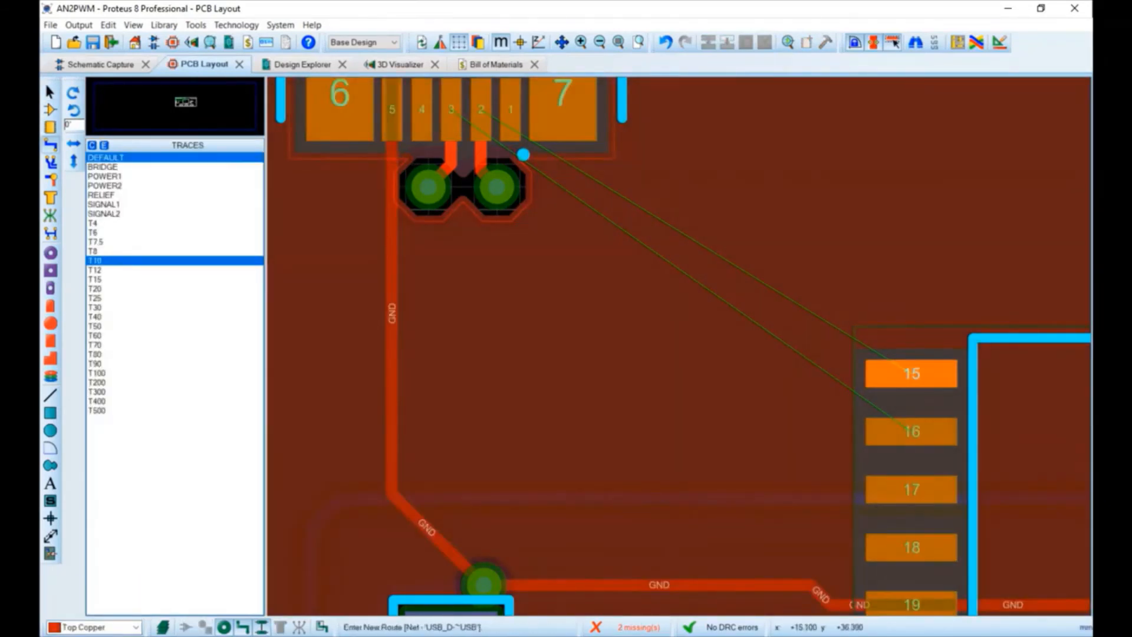
click(911, 373)
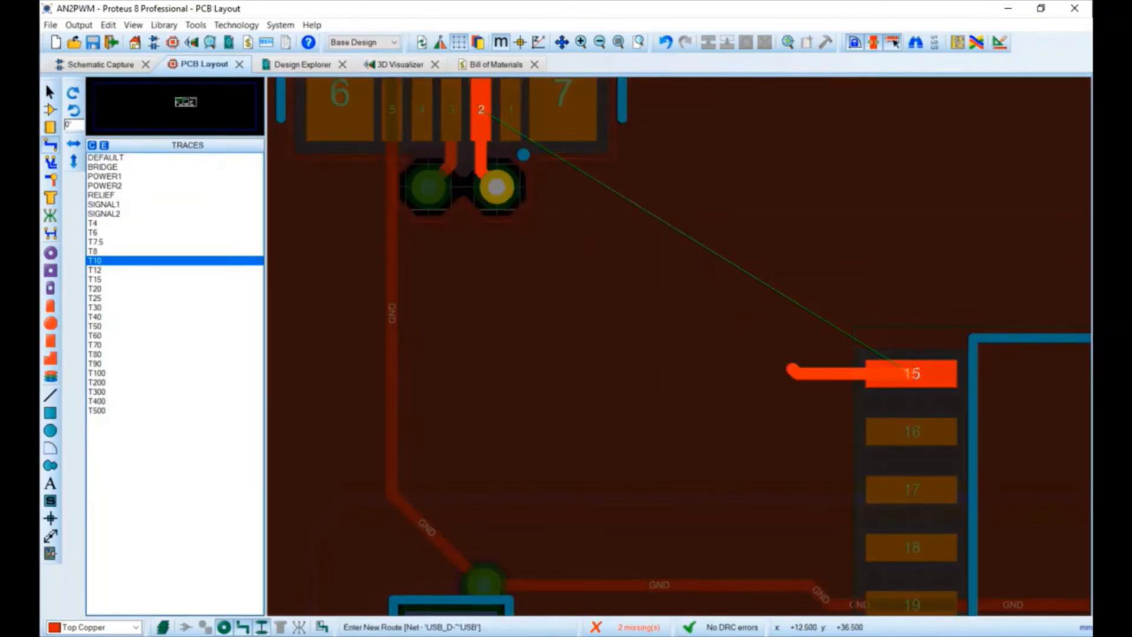
click(792, 369)
right_click(793, 370)
click(911, 431)
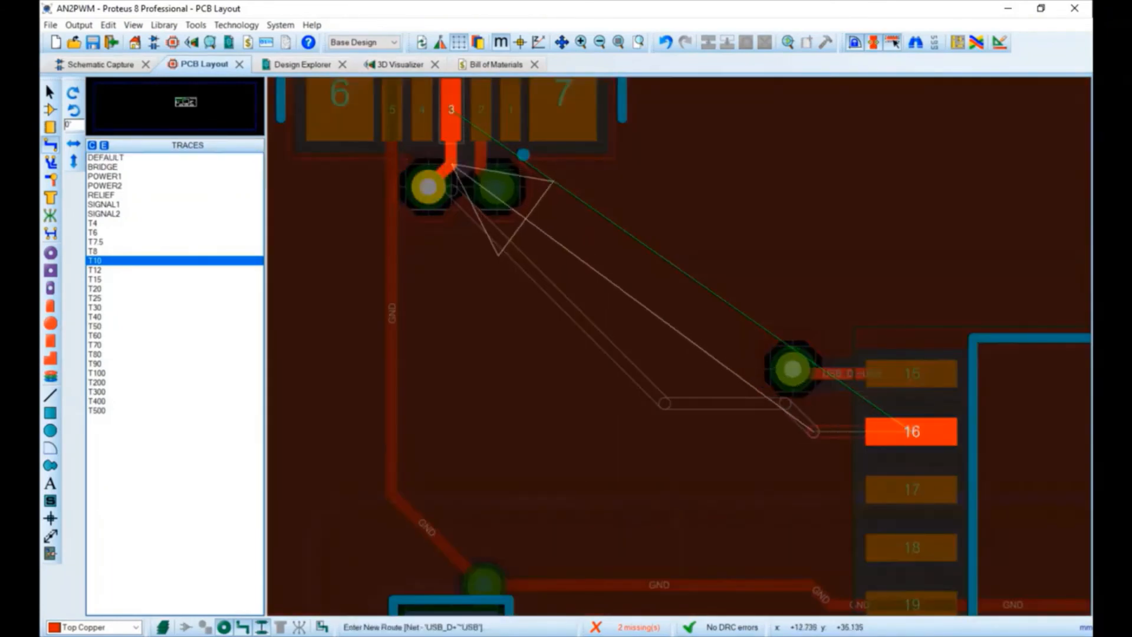
click(792, 436)
right_click(792, 436)
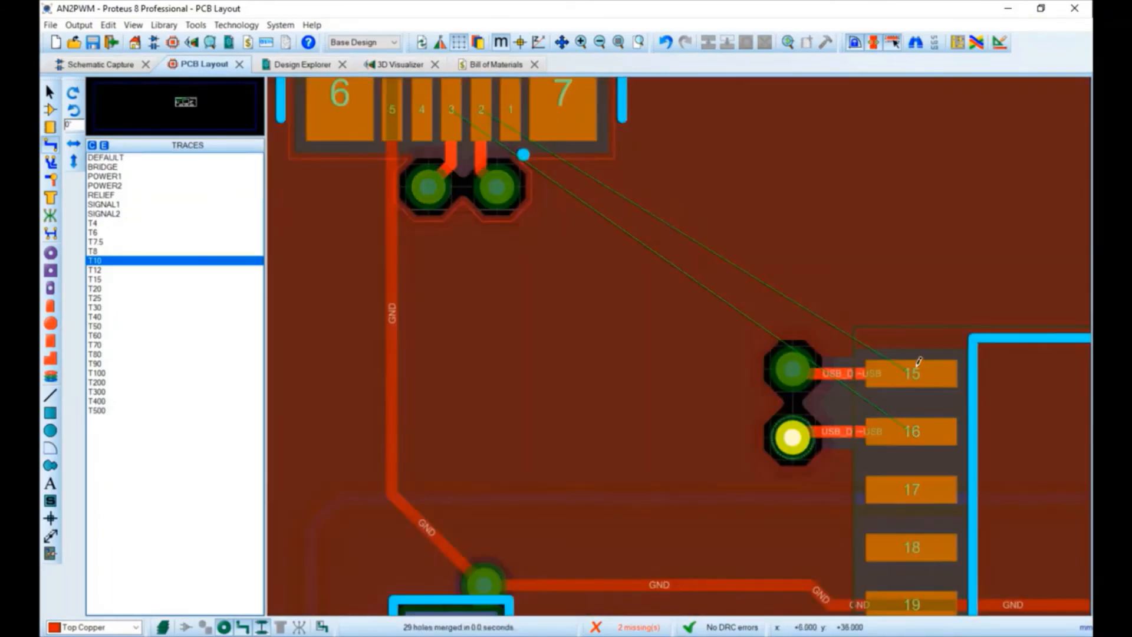
Step: Route the USB differential pair on Inner 2 from the J3 vias to the vias at U1 pads 15 and 16
click(94, 627)
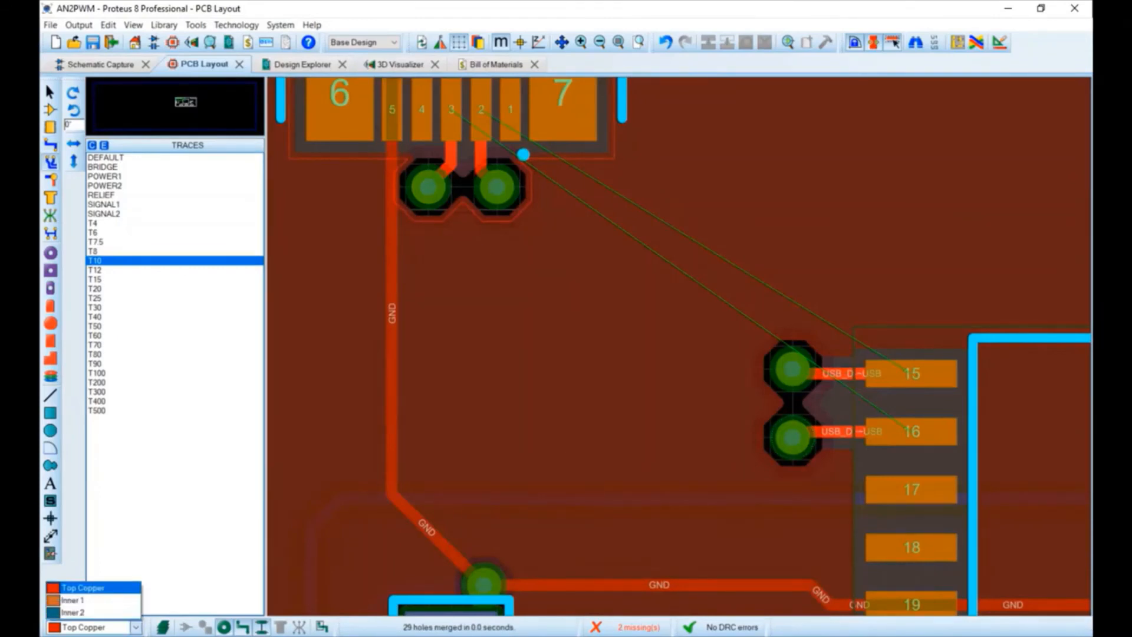
click(77, 613)
click(429, 187)
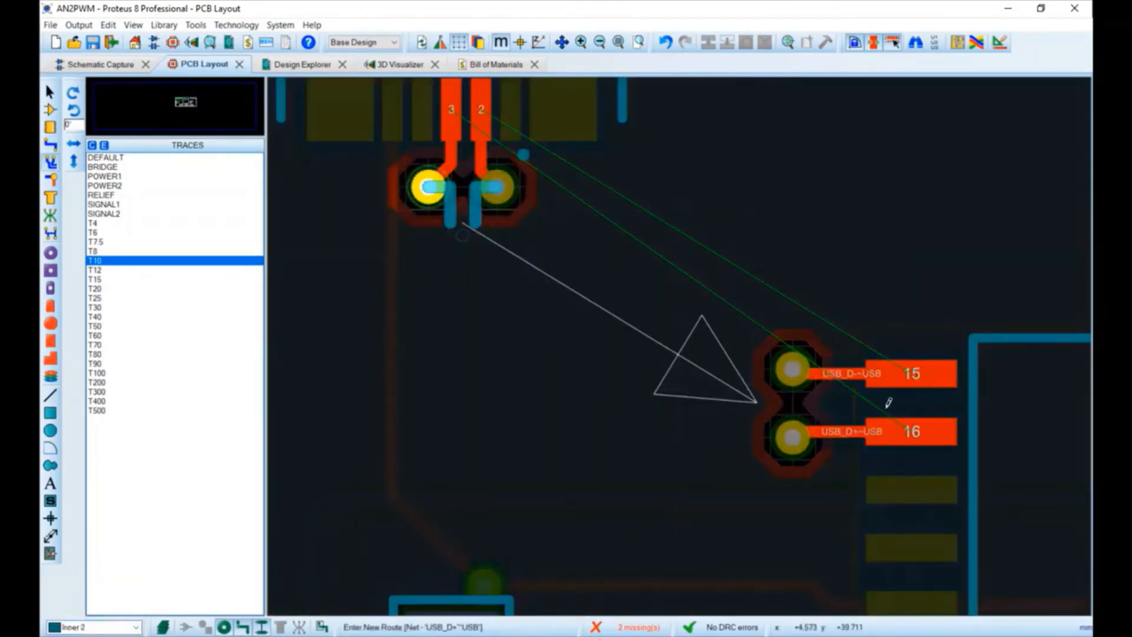
click(916, 456)
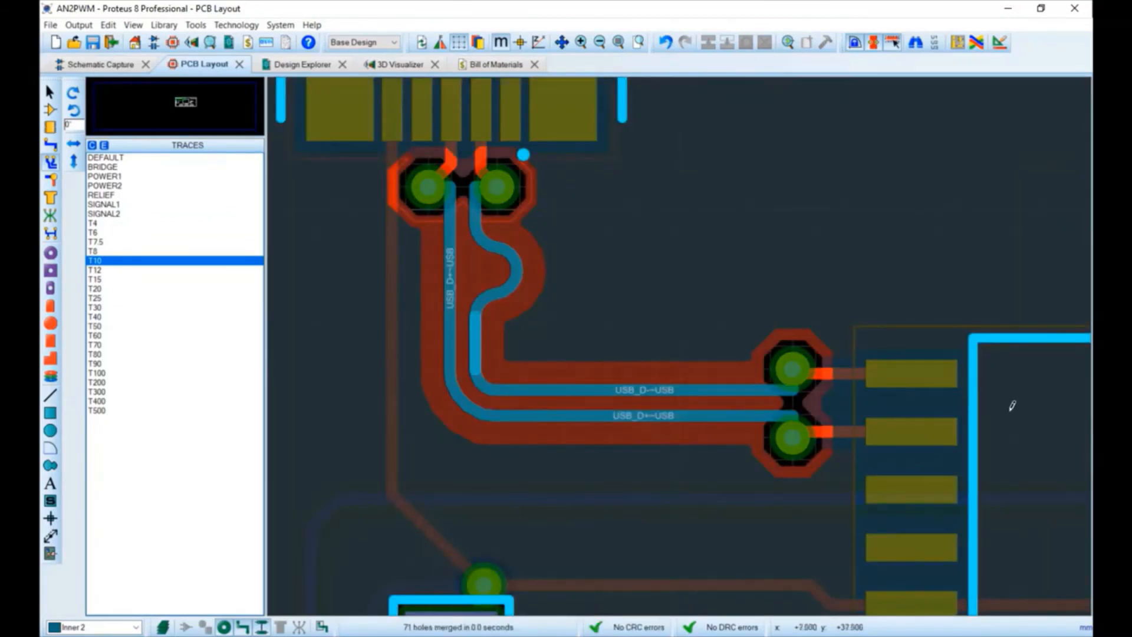
click(50, 93)
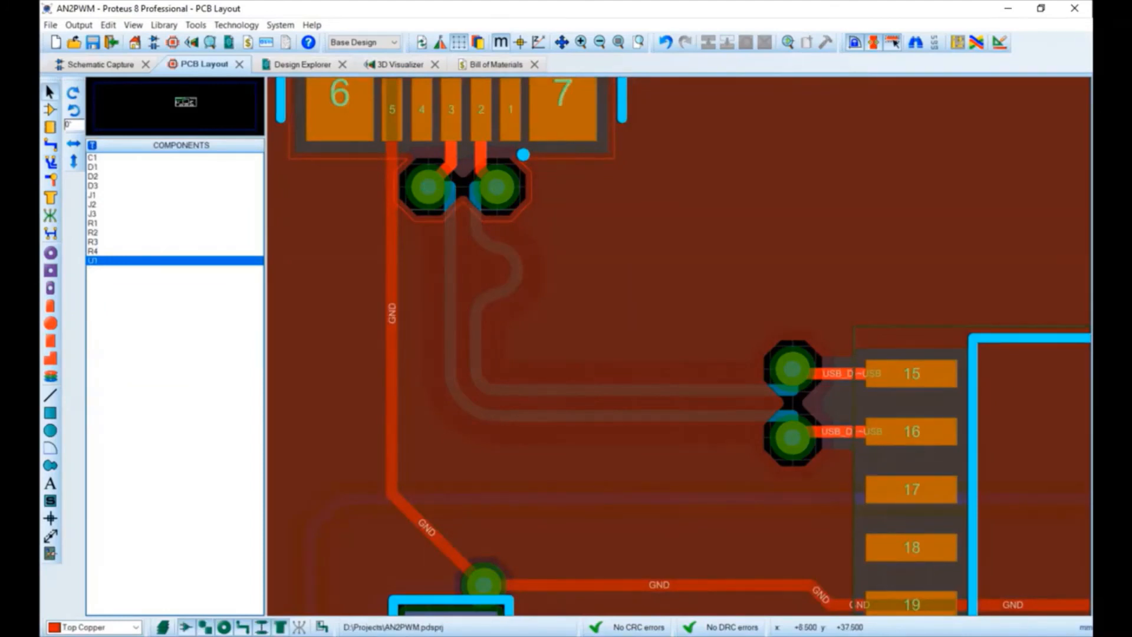
Step: Phase-match the USB differential pair on Inner 2, starting from its USB_D- trace
scroll(542, 300, down, 1)
scroll(543, 300, up, 1)
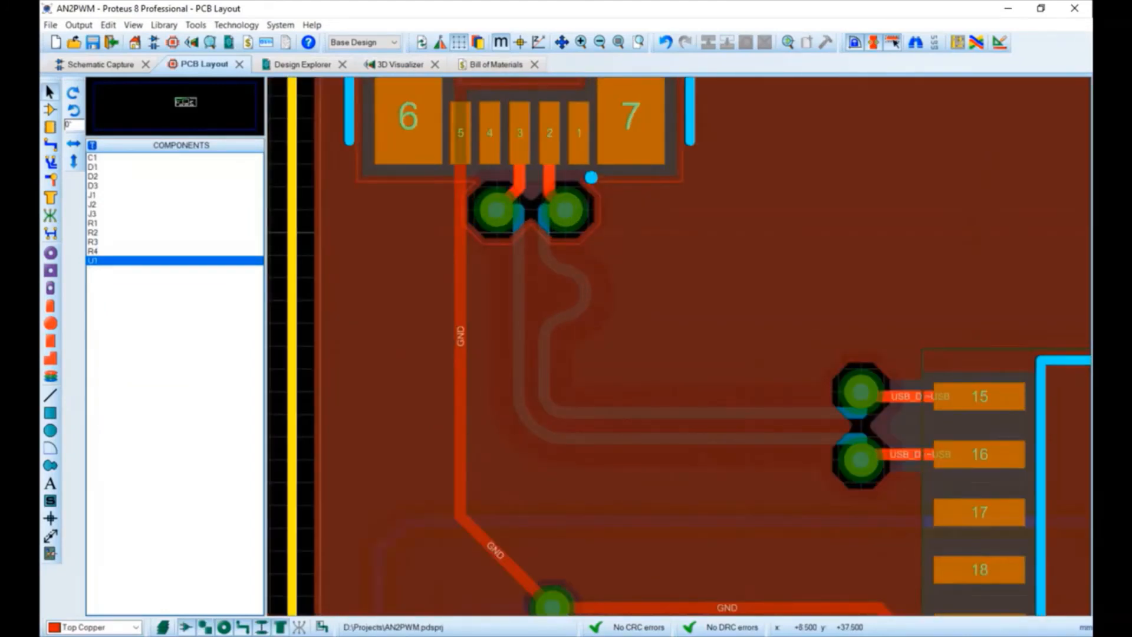
key(Page_Down)
key(Page_Down)
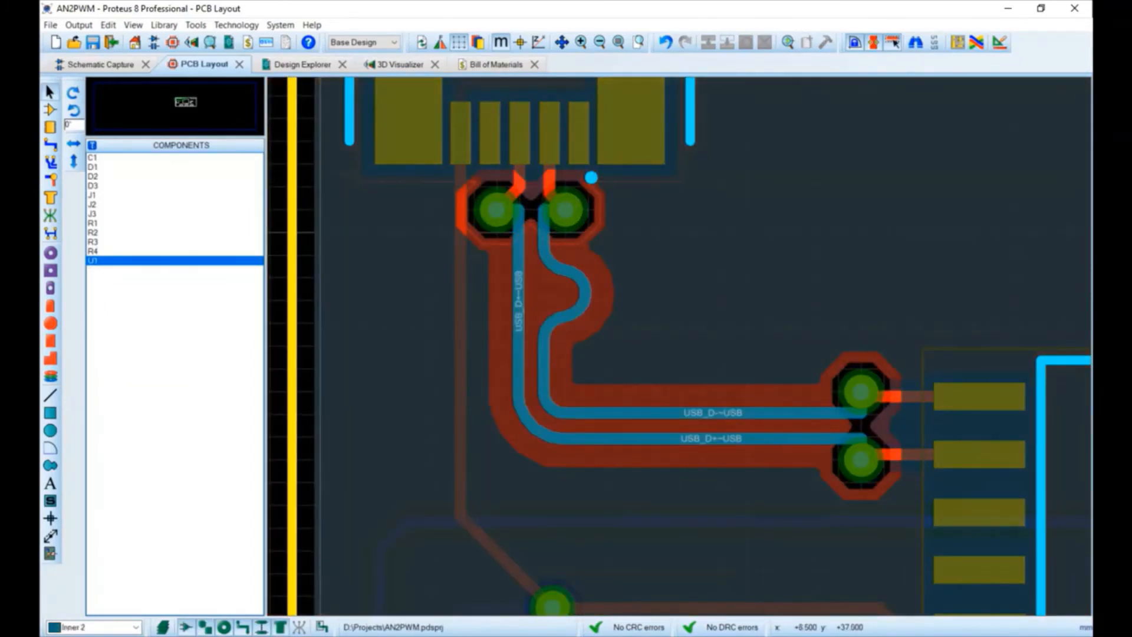
scroll(678, 413, up, 1)
click(522, 263)
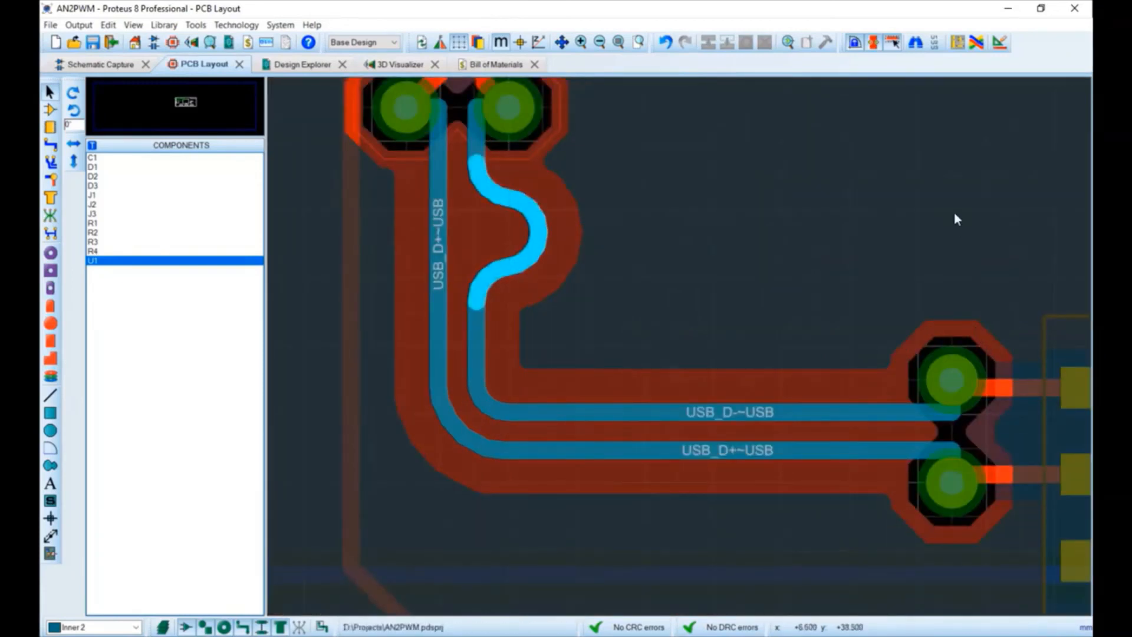
ctrl+click(476, 341)
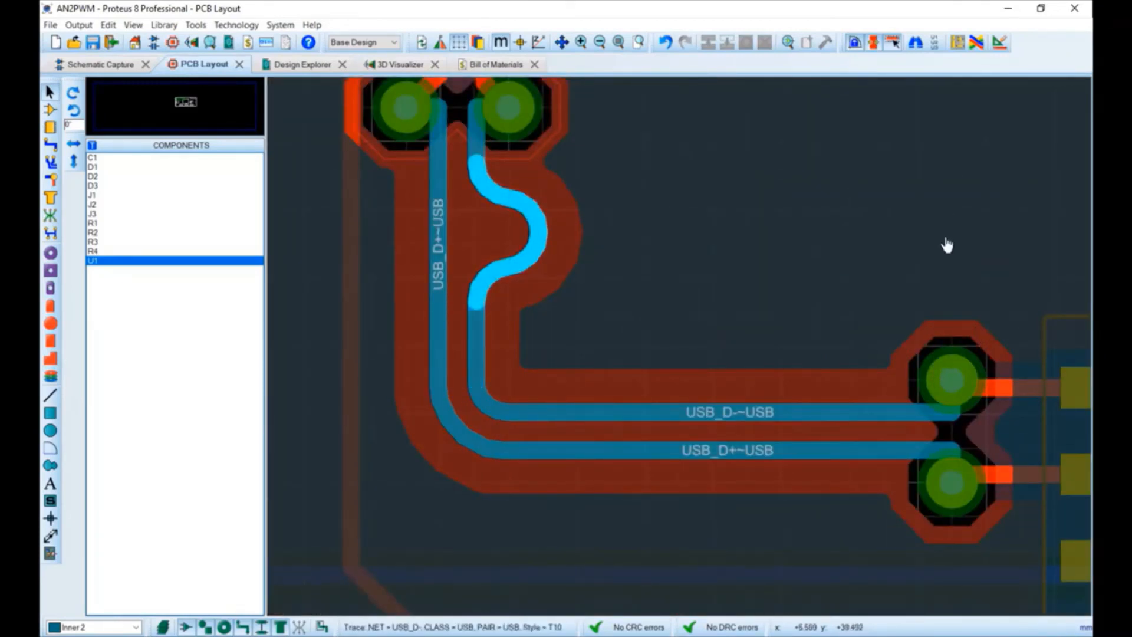
right_click(480, 330)
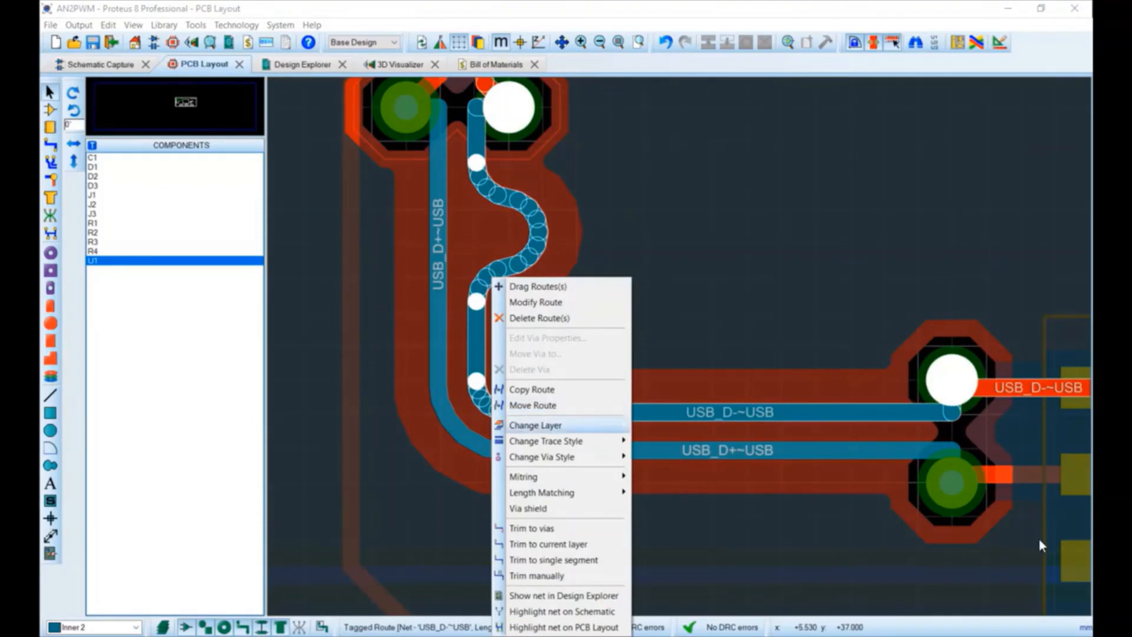
mouse_move(572, 441)
mouse_move(541, 492)
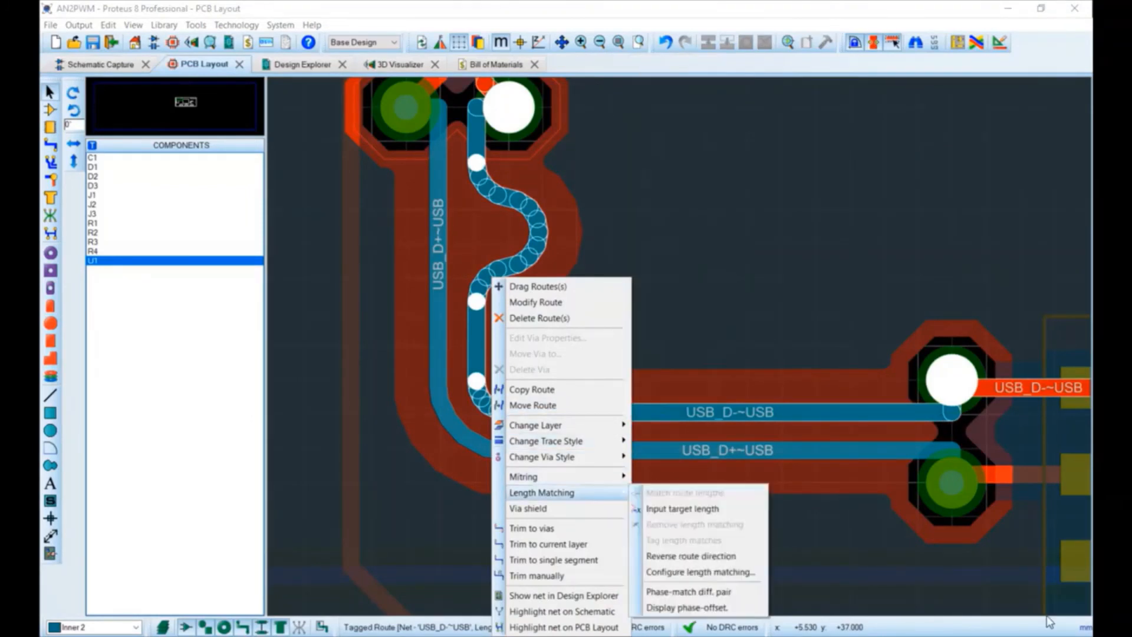
click(688, 592)
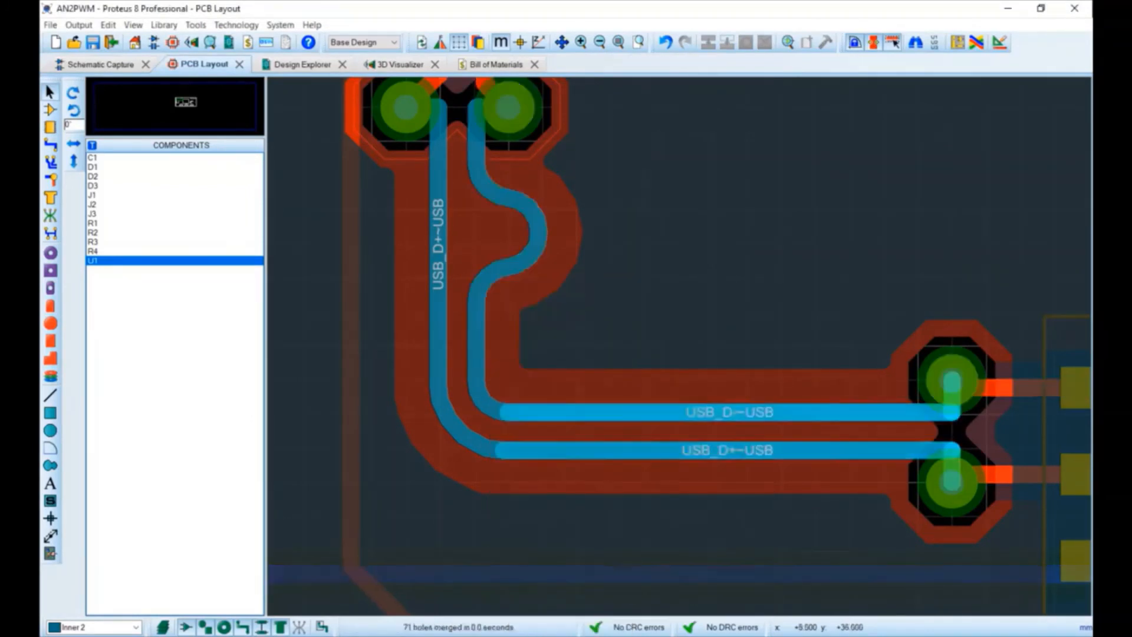
Step: Display the phase offset along the USB differential pair, starting from its USB_D- trace on Inner 2
right_click(668, 412)
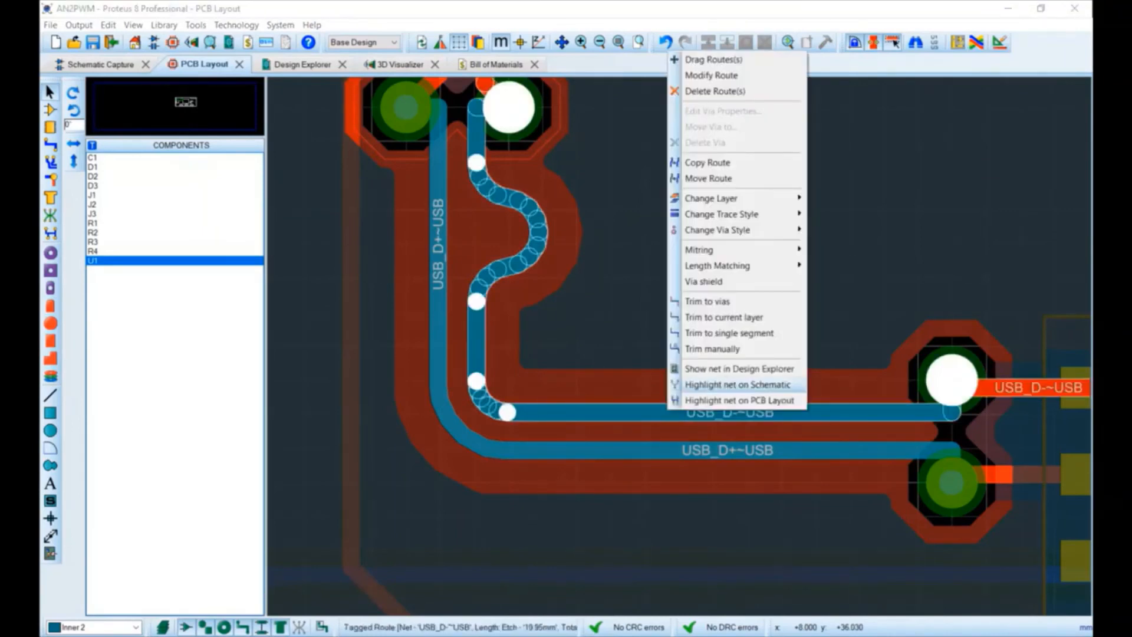
mouse_move(737, 265)
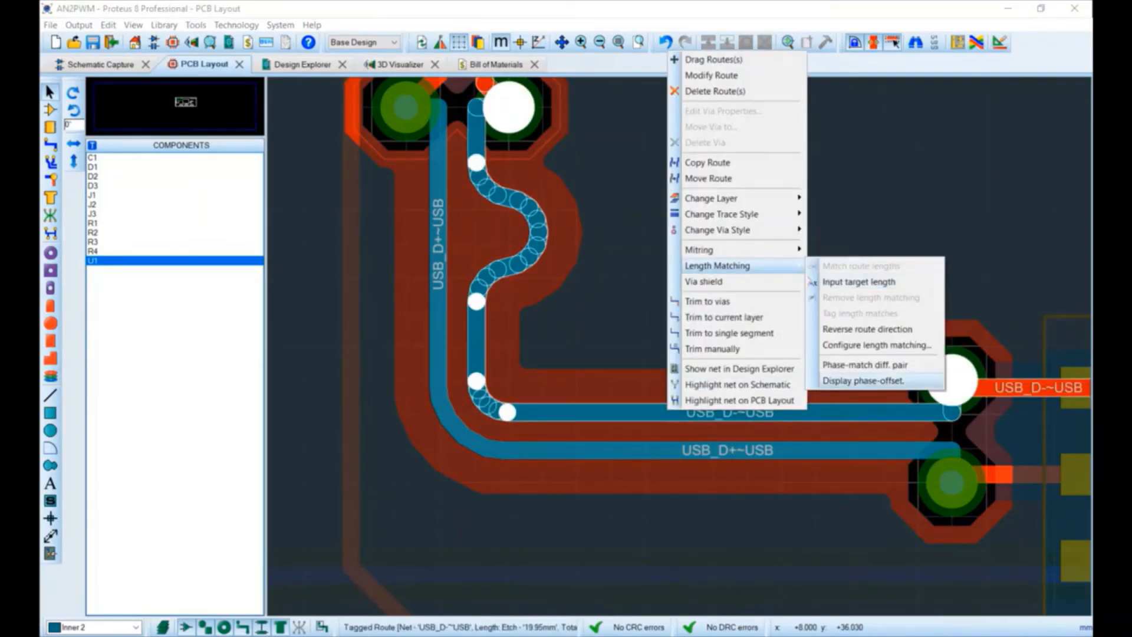
click(865, 365)
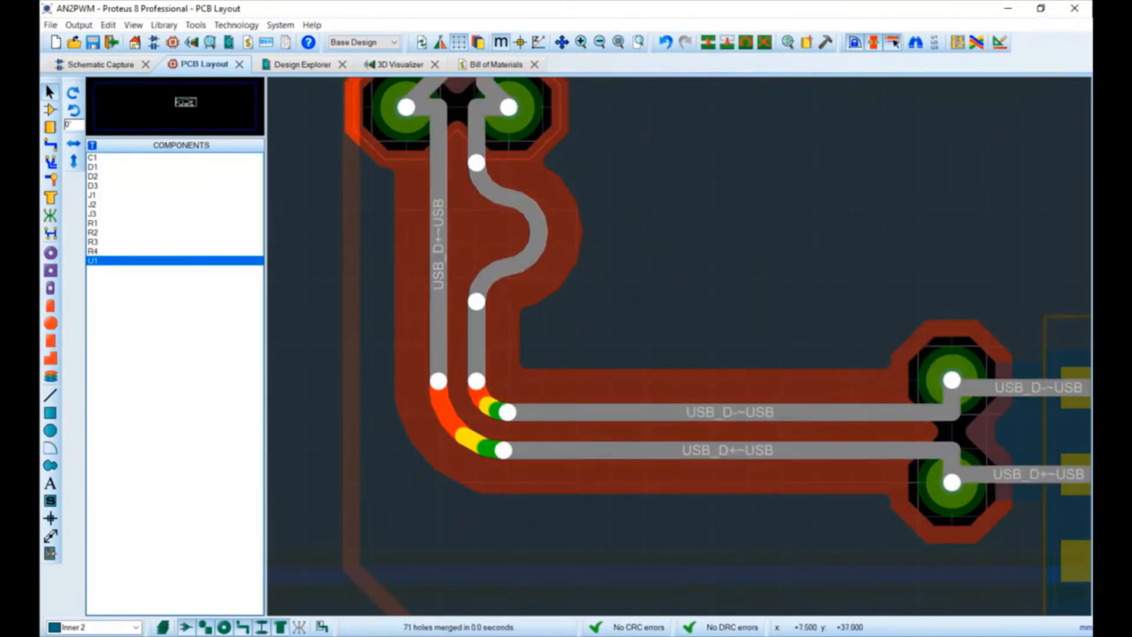
scroll(680, 346, down, 1)
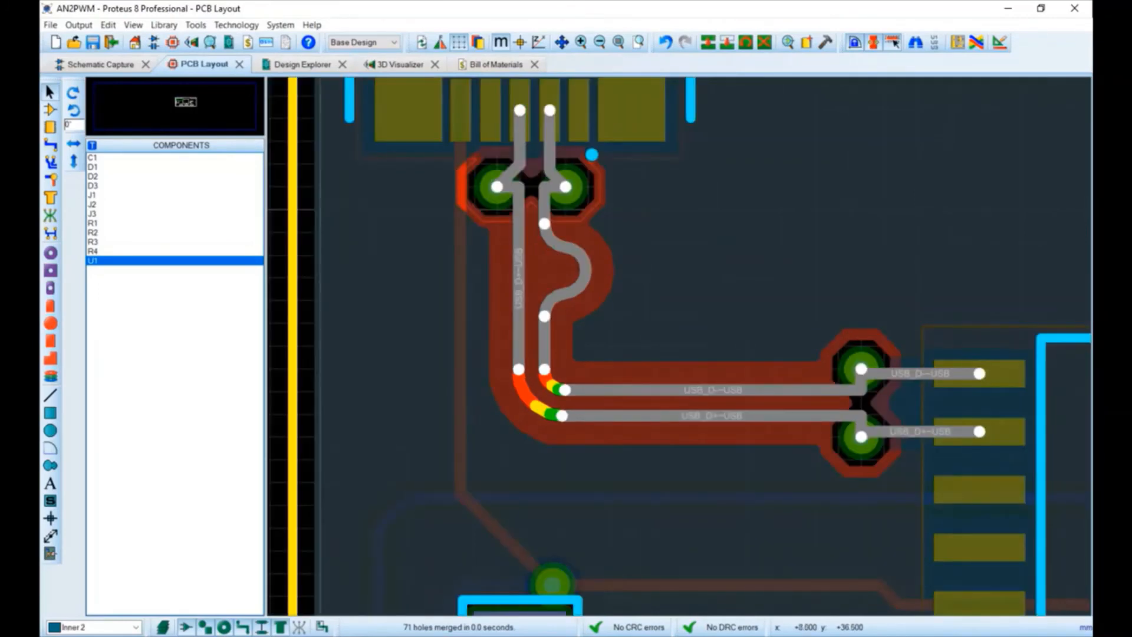
Step: Undo the USB differential pair's phase matching and Inner 2 routing, and redo both
key(ctrl+z)
key(ctrl+z)
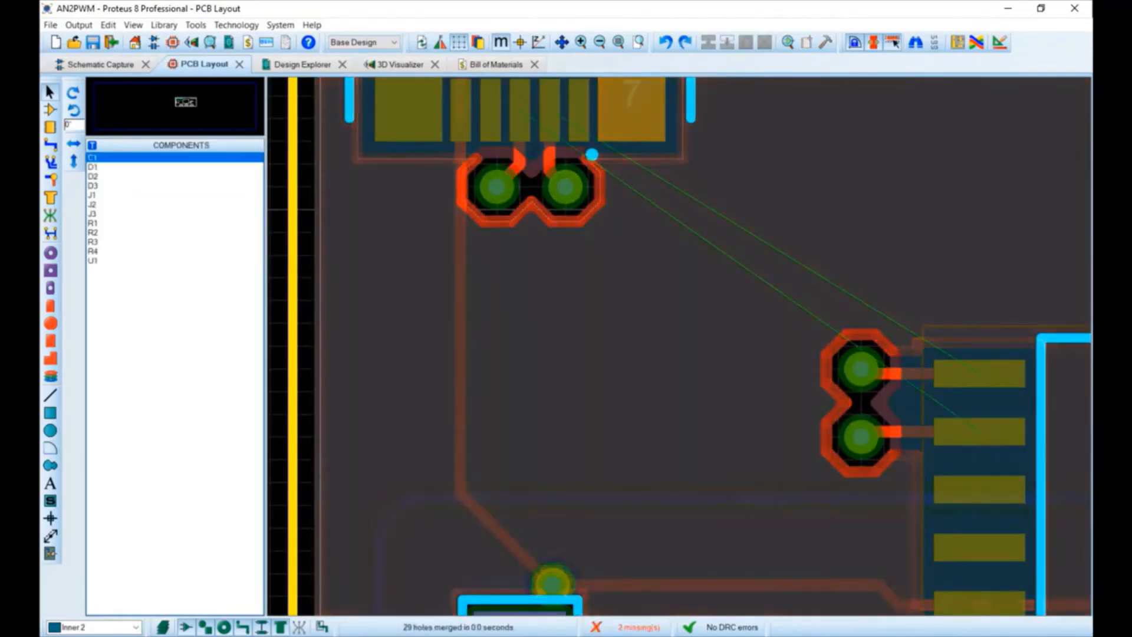
click(685, 42)
Step: Show the phase offset of the restored, phase-matched USB pair on Inner 2, and clear the display
right_click(560, 295)
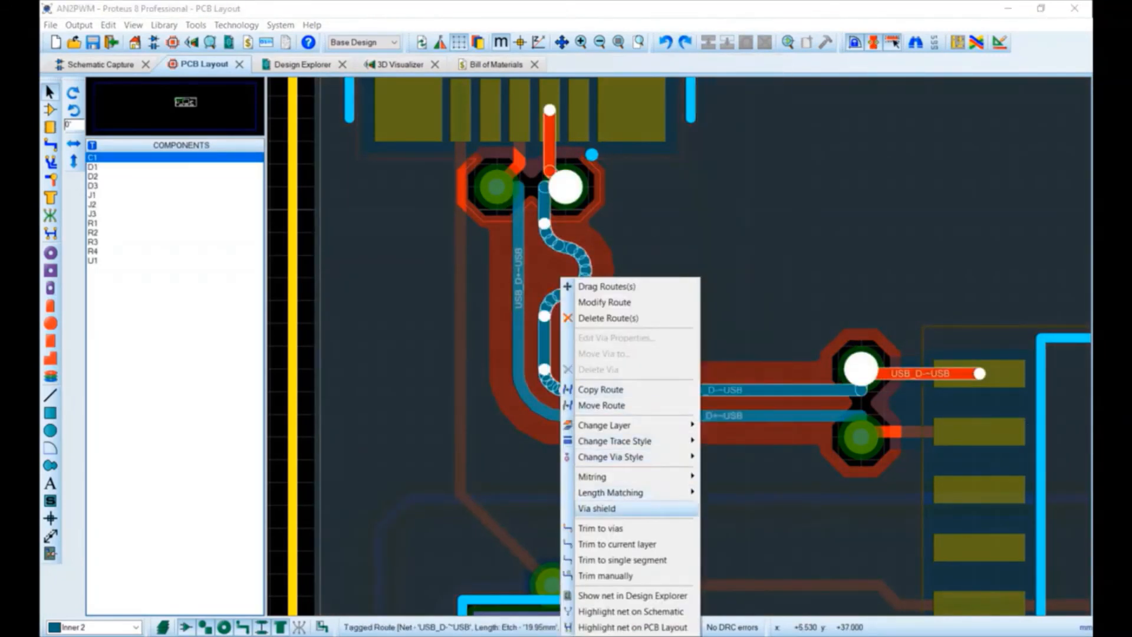
mouse_move(610, 492)
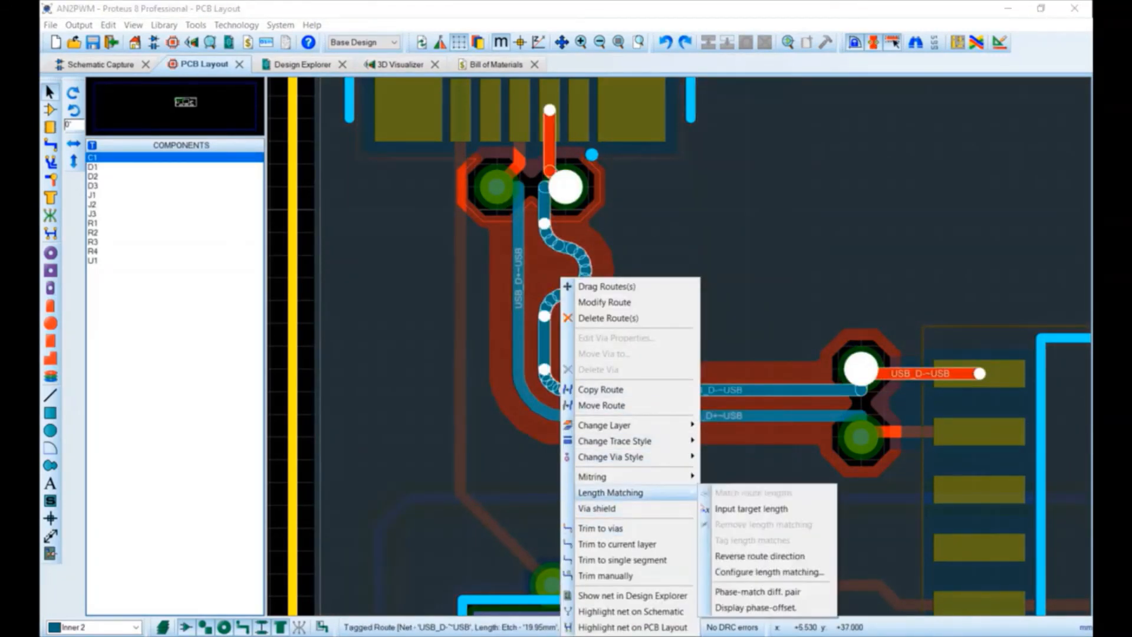
click(755, 607)
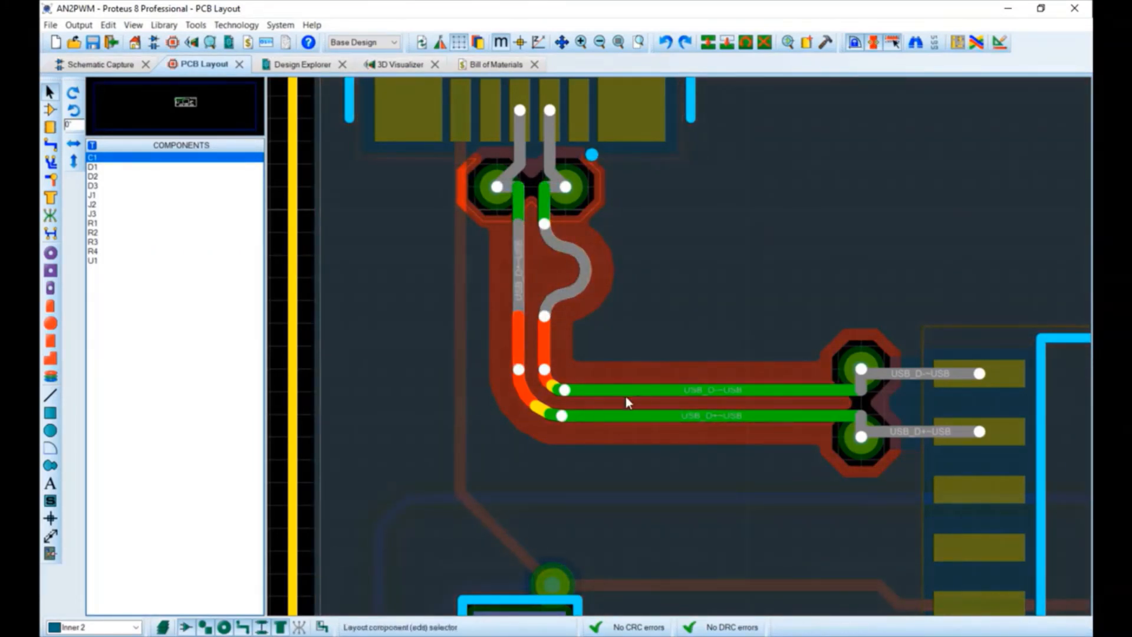
click(634, 276)
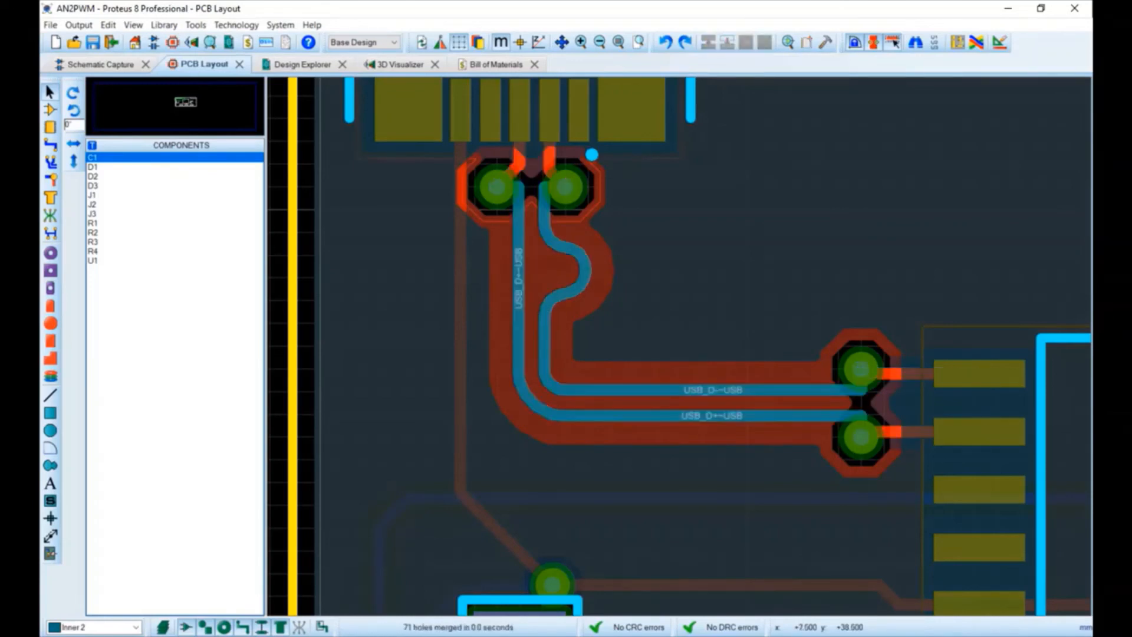
scroll(634, 276, down, 2)
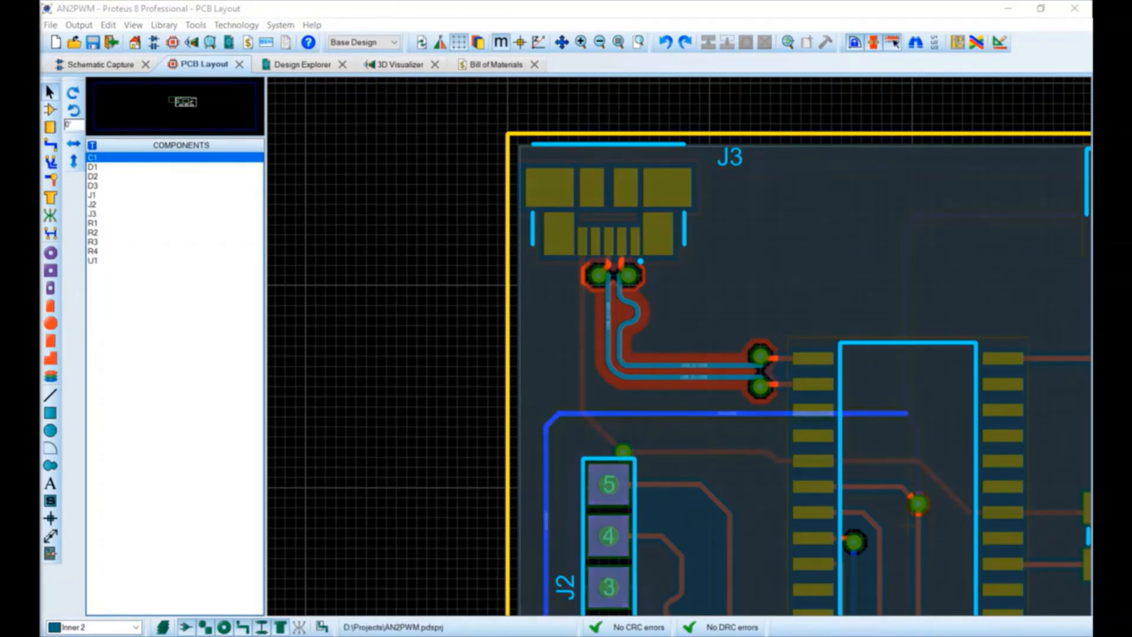
Step: Switch to the DDR3 project and examine its board layout with Inner 2 as the active layer
mouse_move(377, 636)
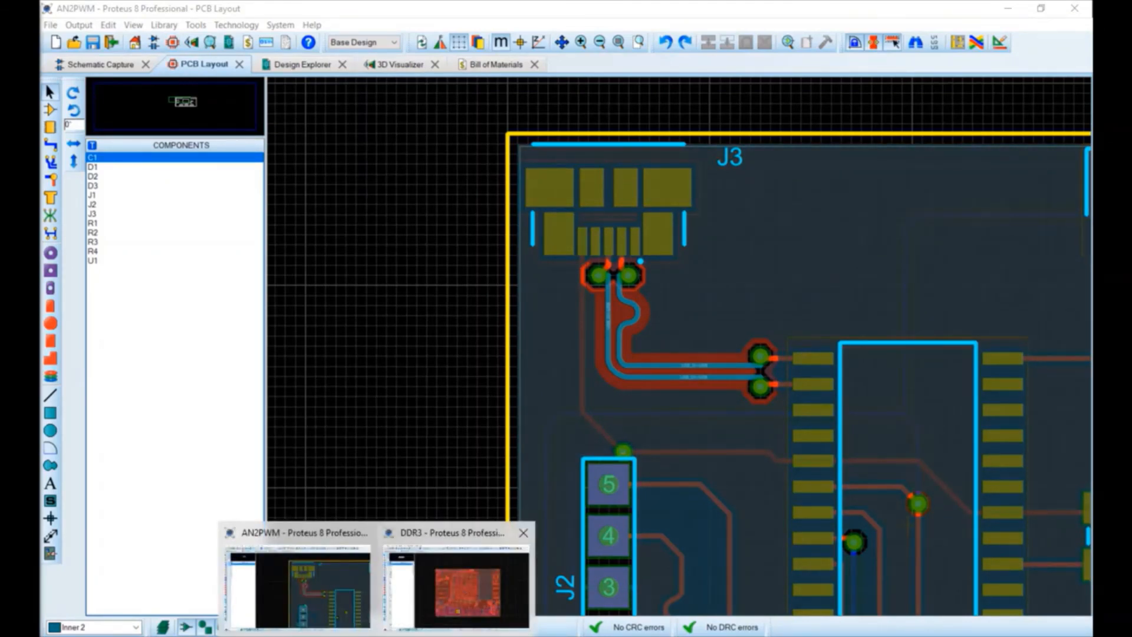
click(456, 581)
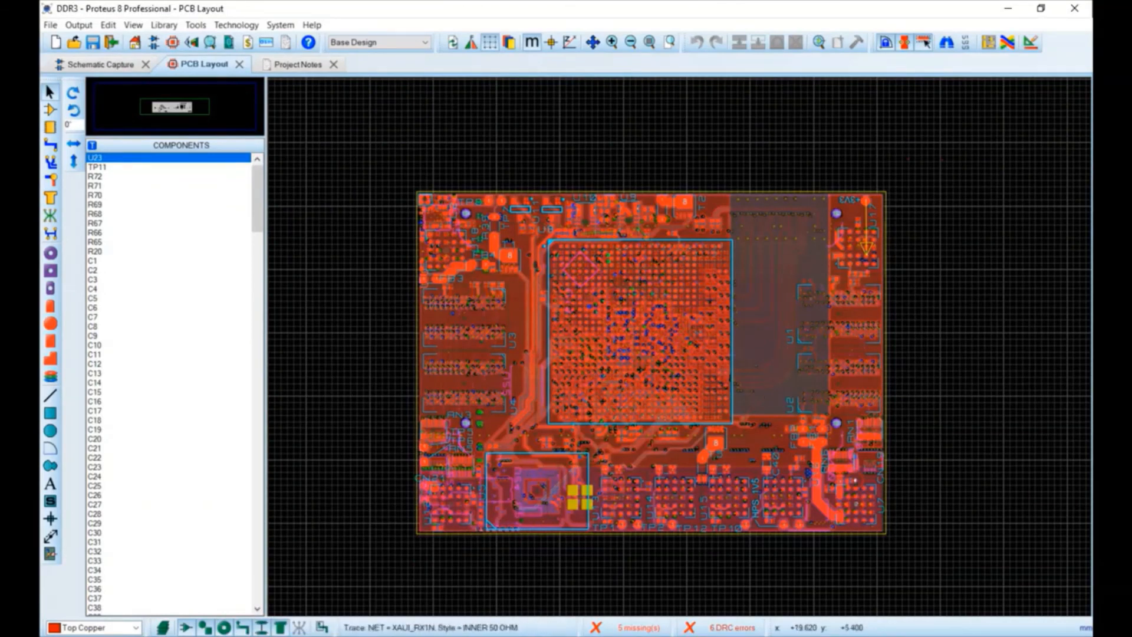
scroll(848, 214, up, 2)
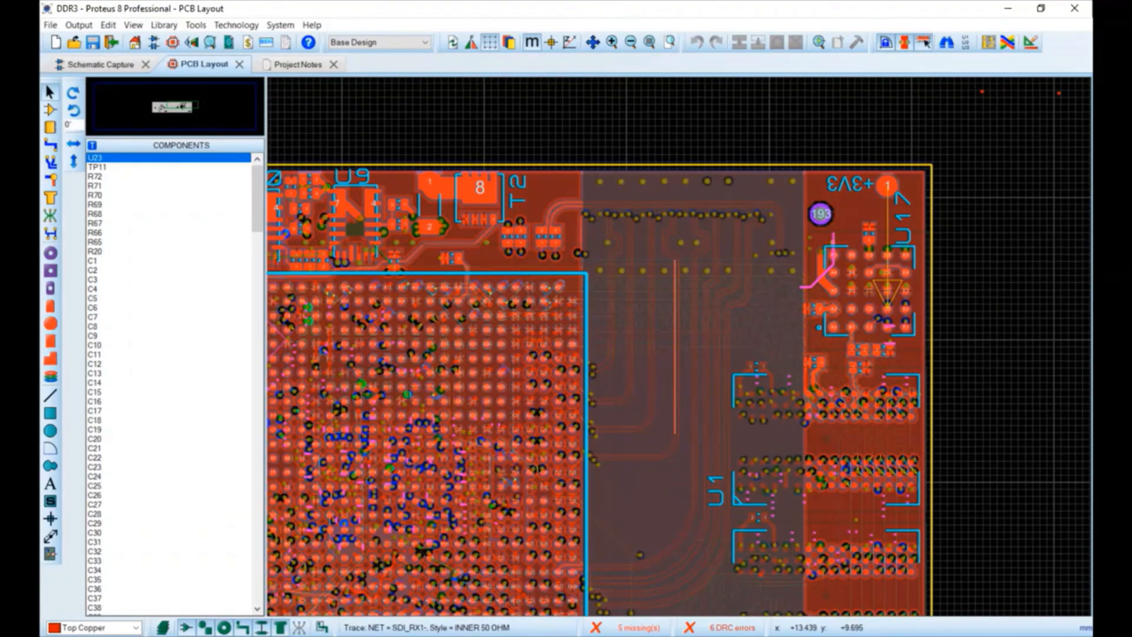
key(Page_Down)
key(Page_Down)
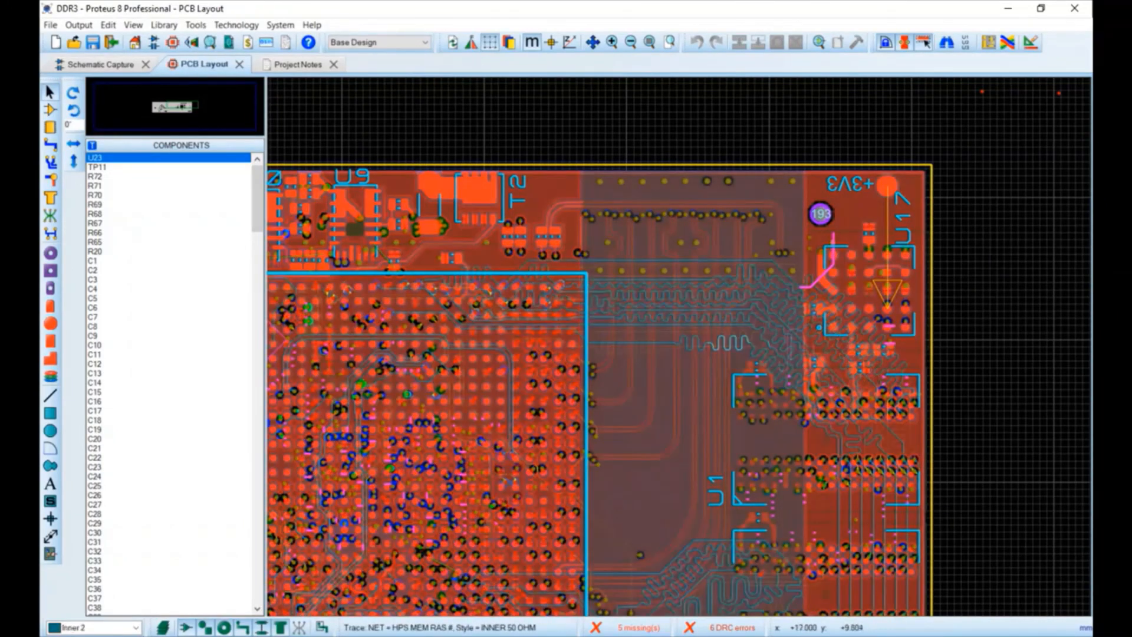
scroll(681, 342, down, 2)
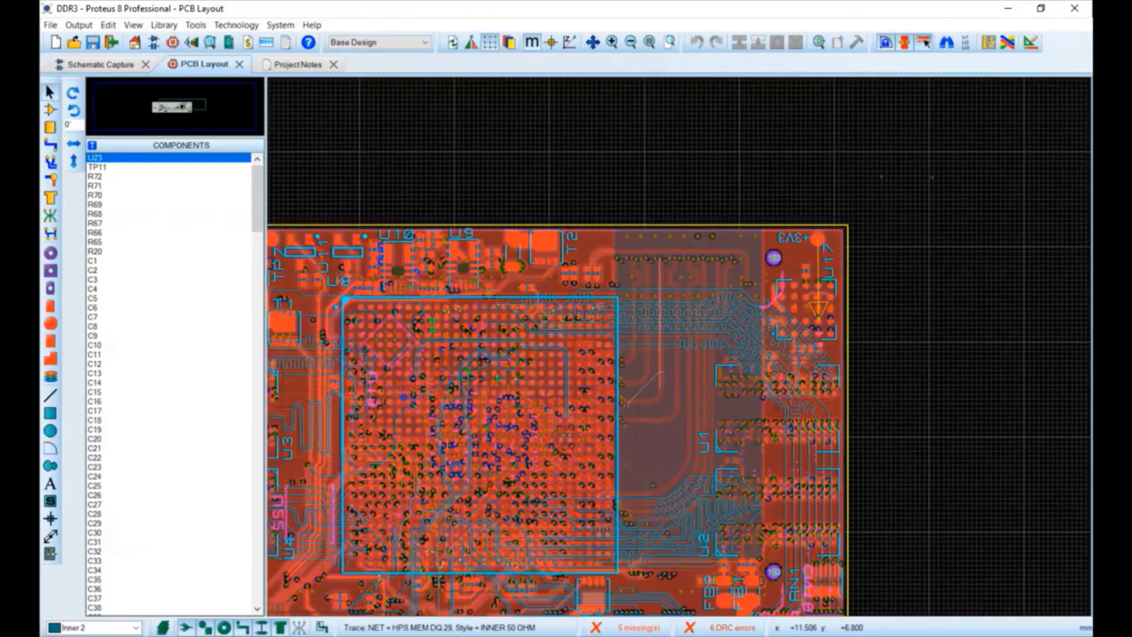
scroll(677, 343, down, 2)
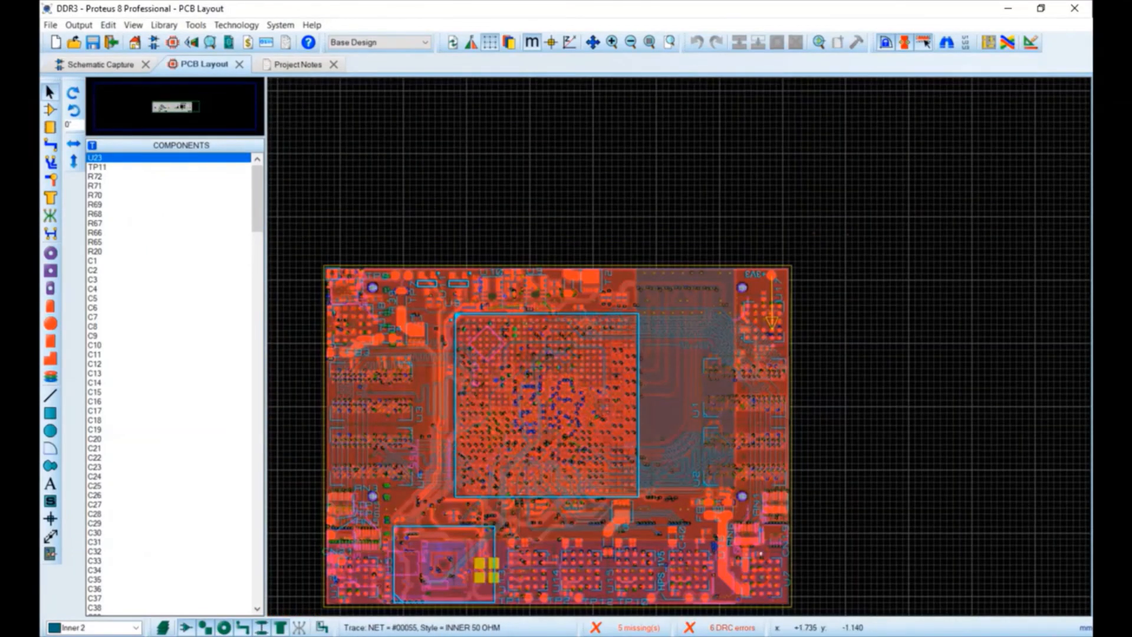
scroll(456, 538, up, 2)
scroll(679, 345, down, 2)
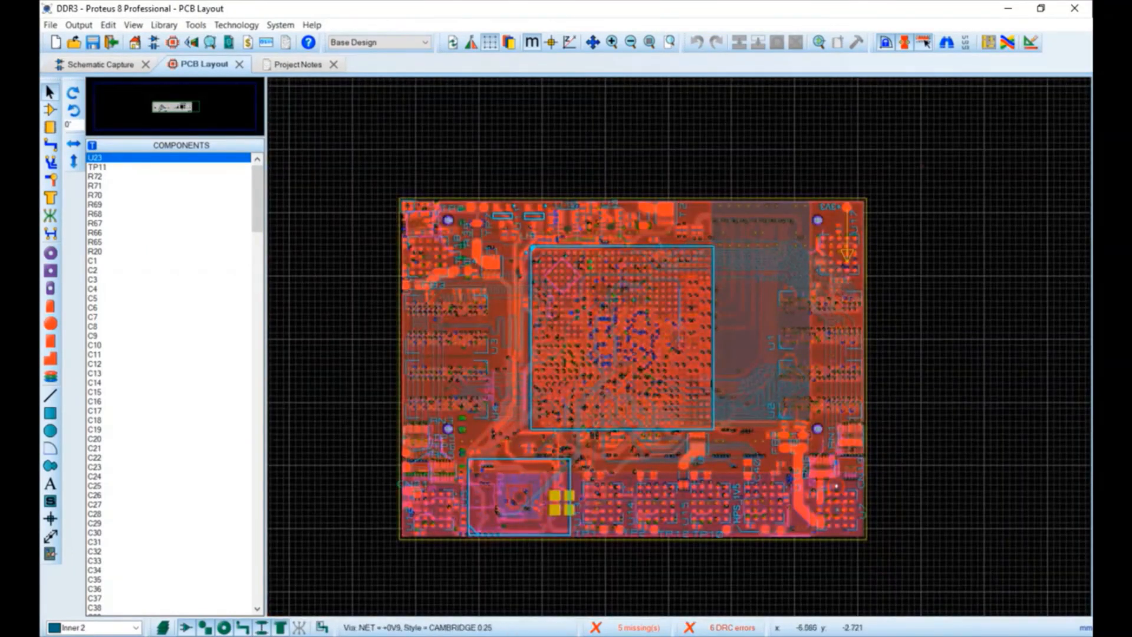
Step: Examine the serpentine memory traces on Inner 2 between the large BGA and the U1 and U17 area
scroll(543, 370, up, 2)
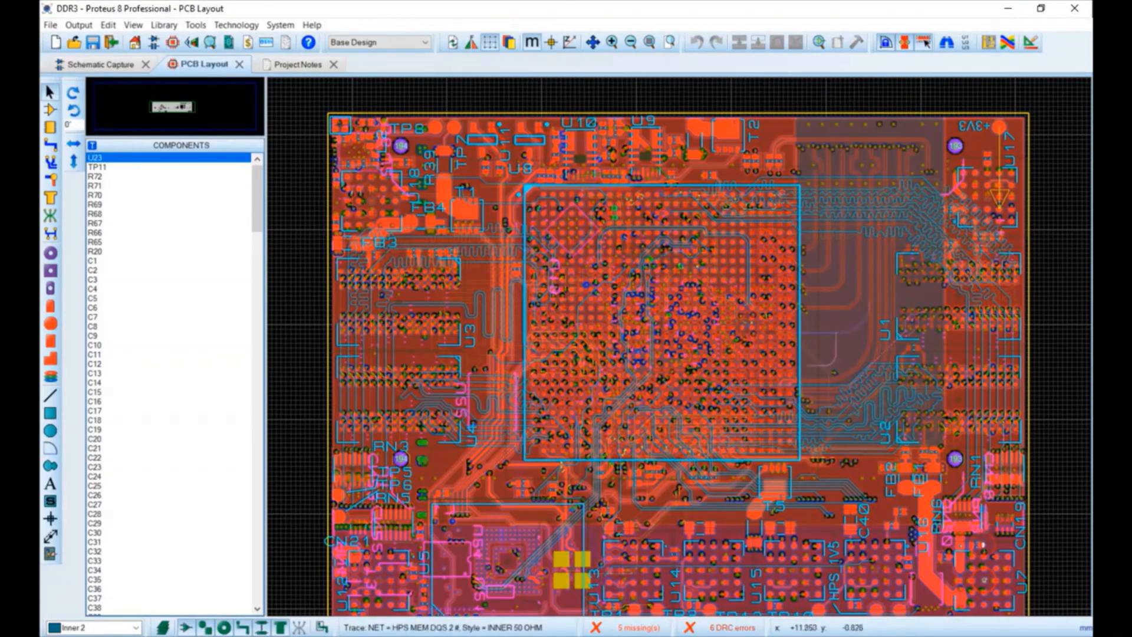
scroll(902, 195, up, 4)
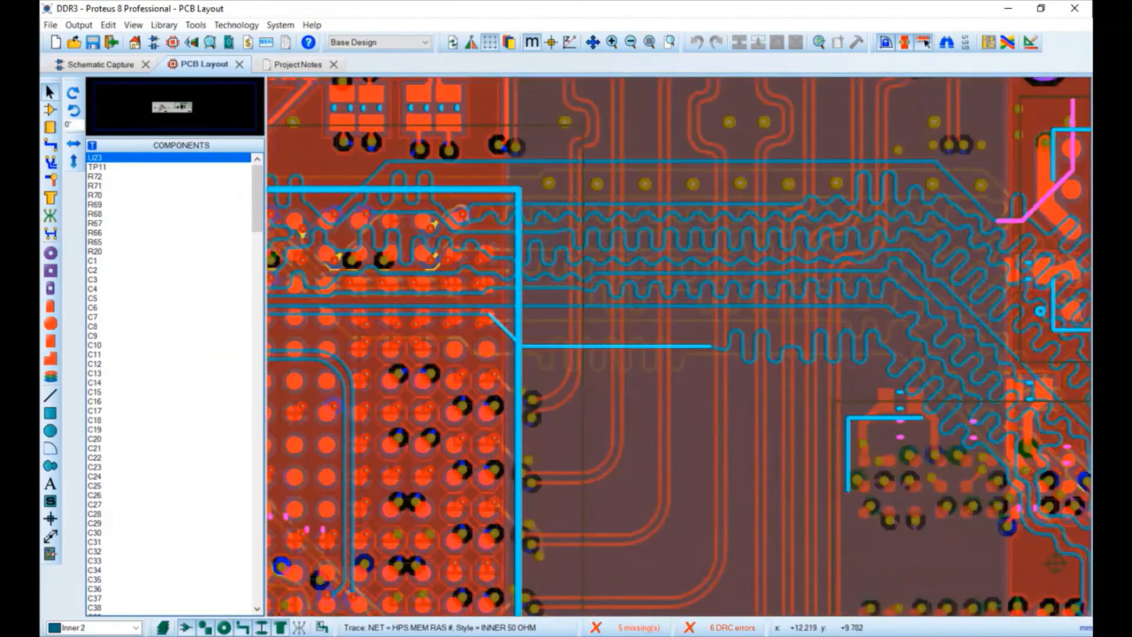
scroll(679, 347, down, 2)
scroll(813, 362, up, 2)
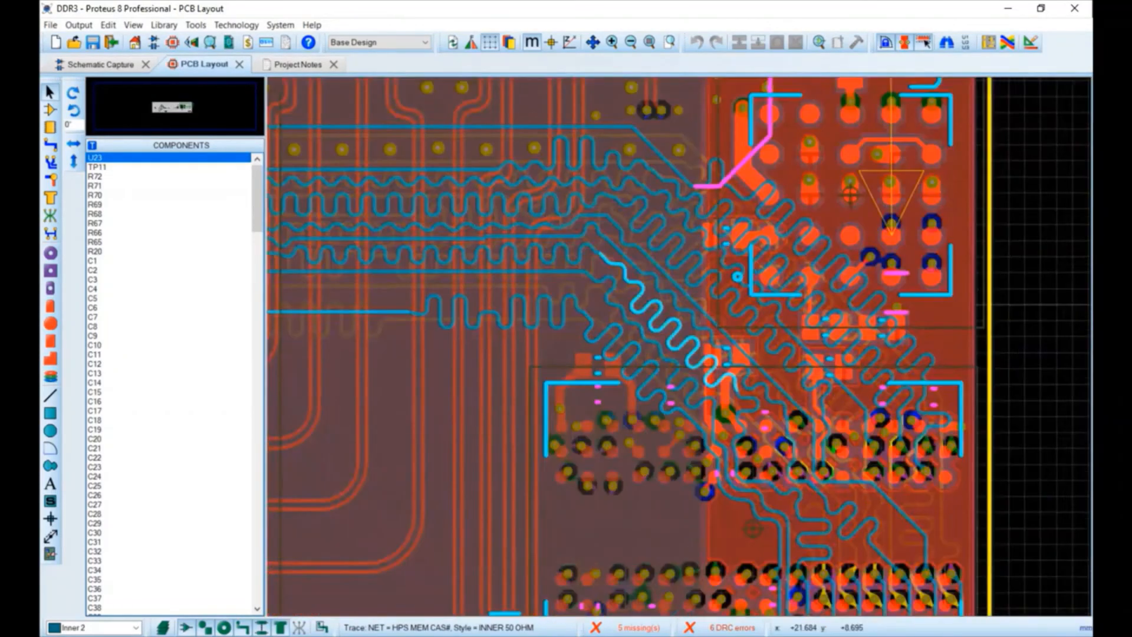
scroll(680, 347, down, 2)
scroll(573, 394, up, 1)
Step: Examine the DDR3 board's Inner 3 and Inner 4 layers around the large BGA and U1
key(Page_Down)
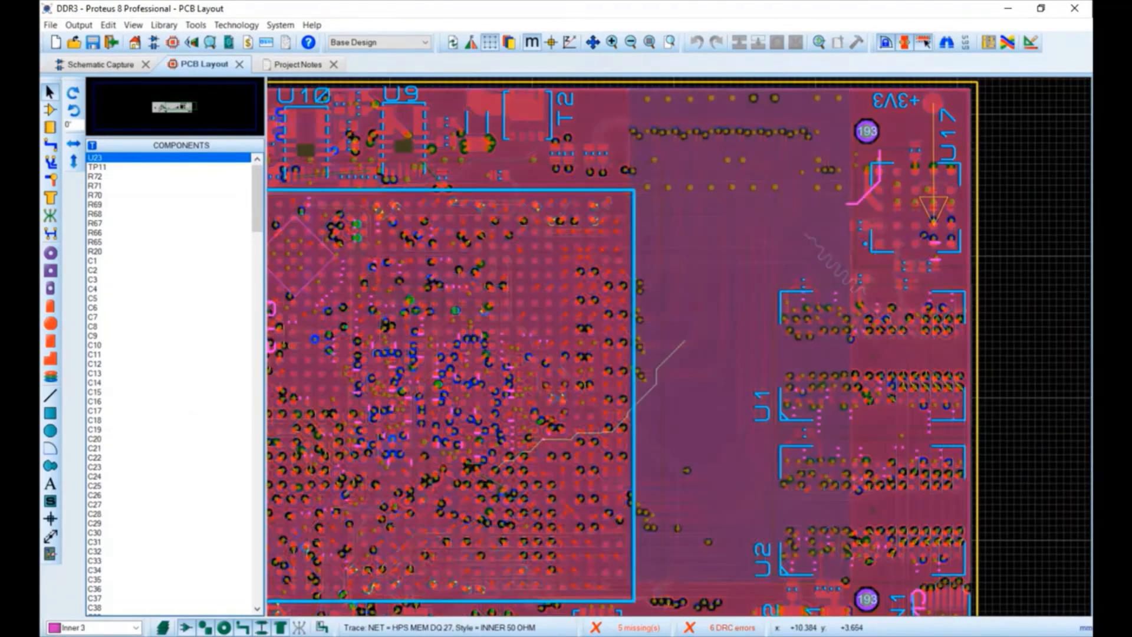
key(Page_Down)
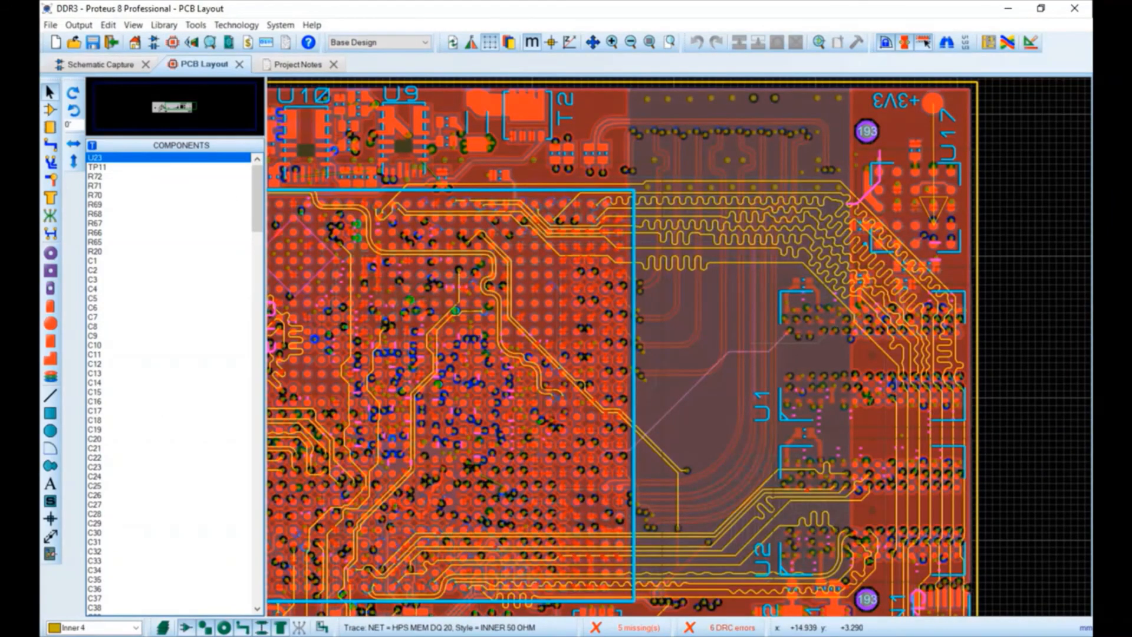
key(Page_Down)
key(Page_Down)
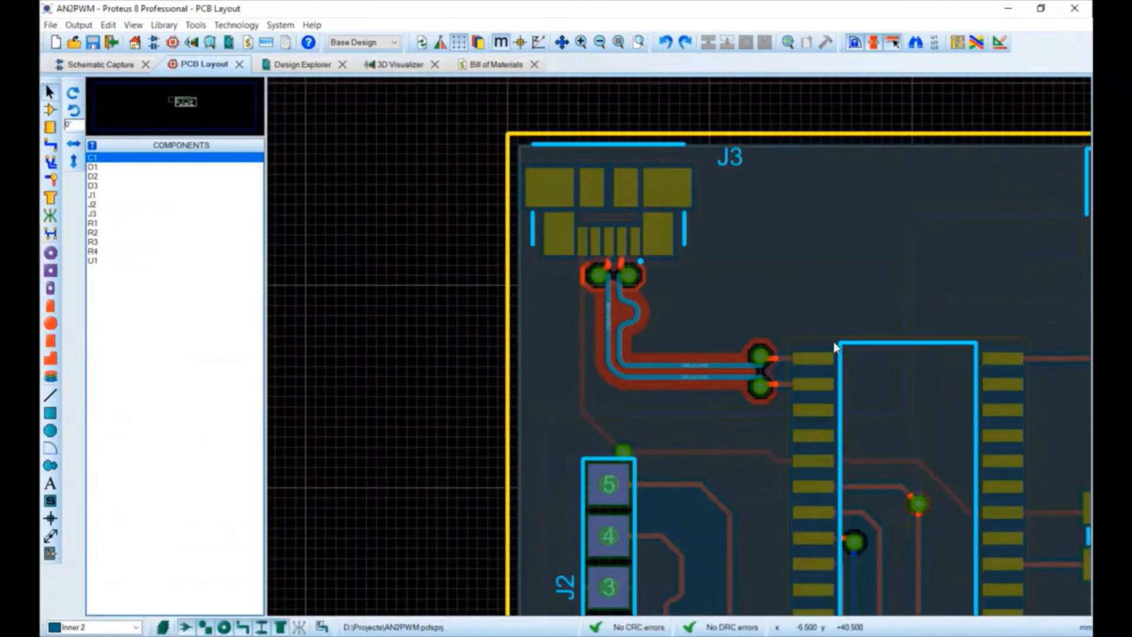
Step: Return to the AN2PWM project and create a generic project note from the default.pjnt template
scroll(836, 346, down, 3)
scroll(757, 422, up, 1)
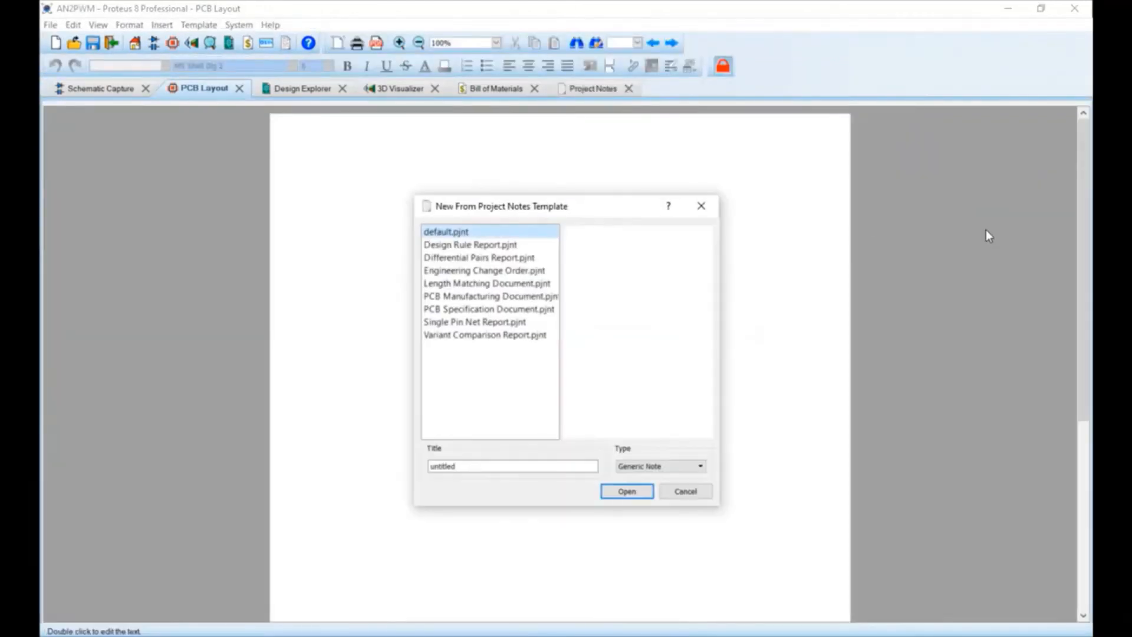
key(Return)
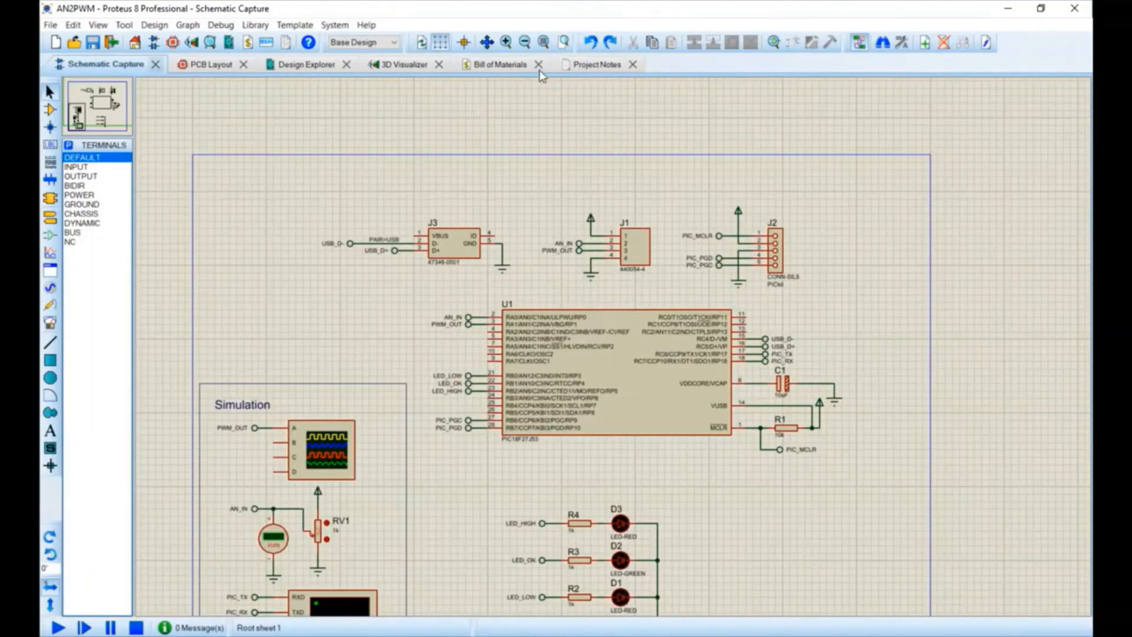
Step: In the schematic's design properties, set the title to AN2PWM and the revision to 1.0
key(alt+d)
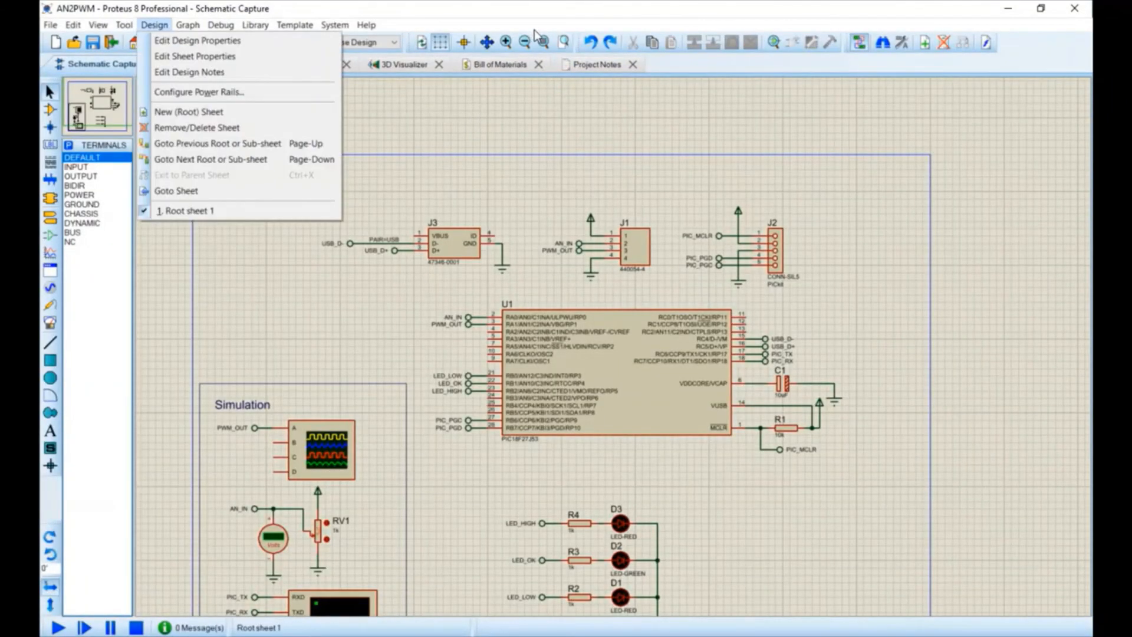
key(Up)
key(Return)
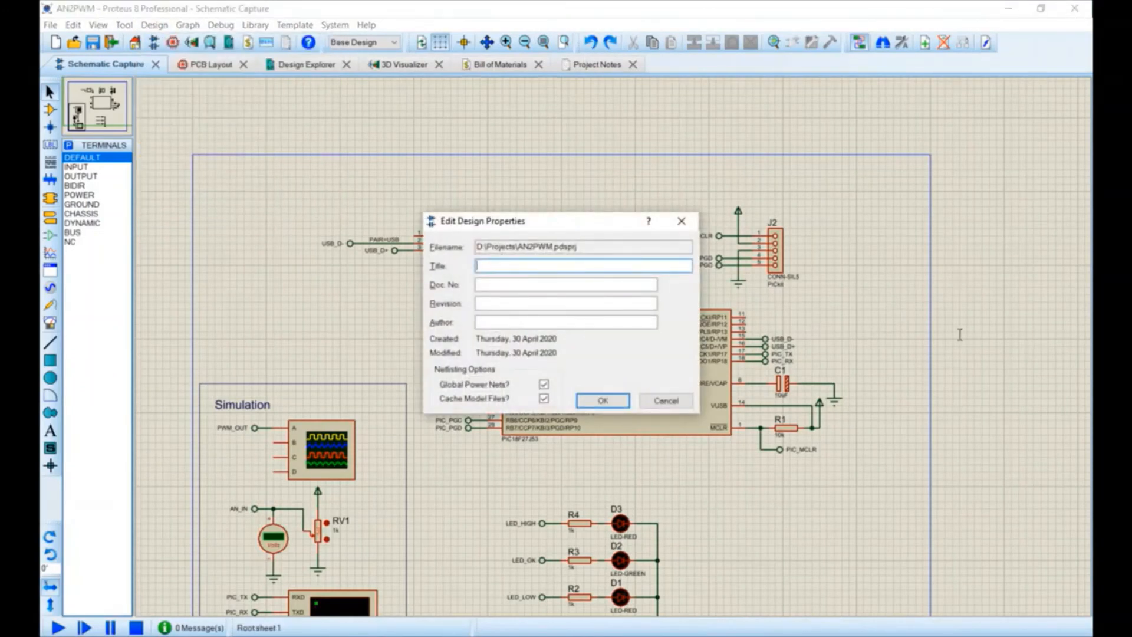
text(AN2PWM)
key(Tab)
key(Tab)
text(1.0)
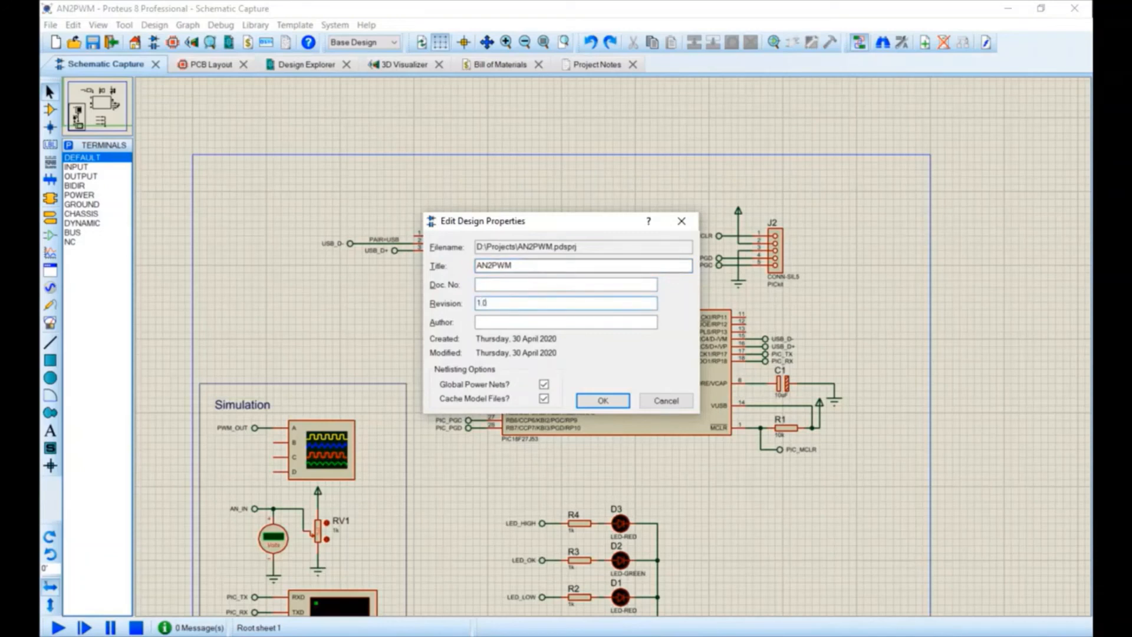
key(Return)
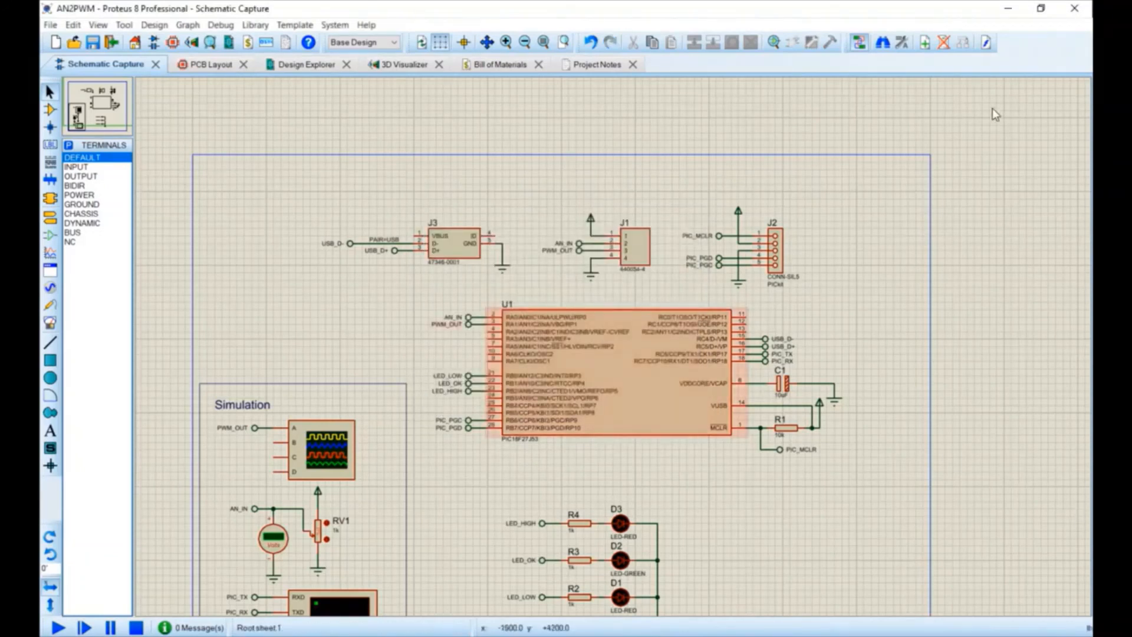
Step: Insert the project's Title field in Heading 1 style at the top of the project notes
click(985, 42)
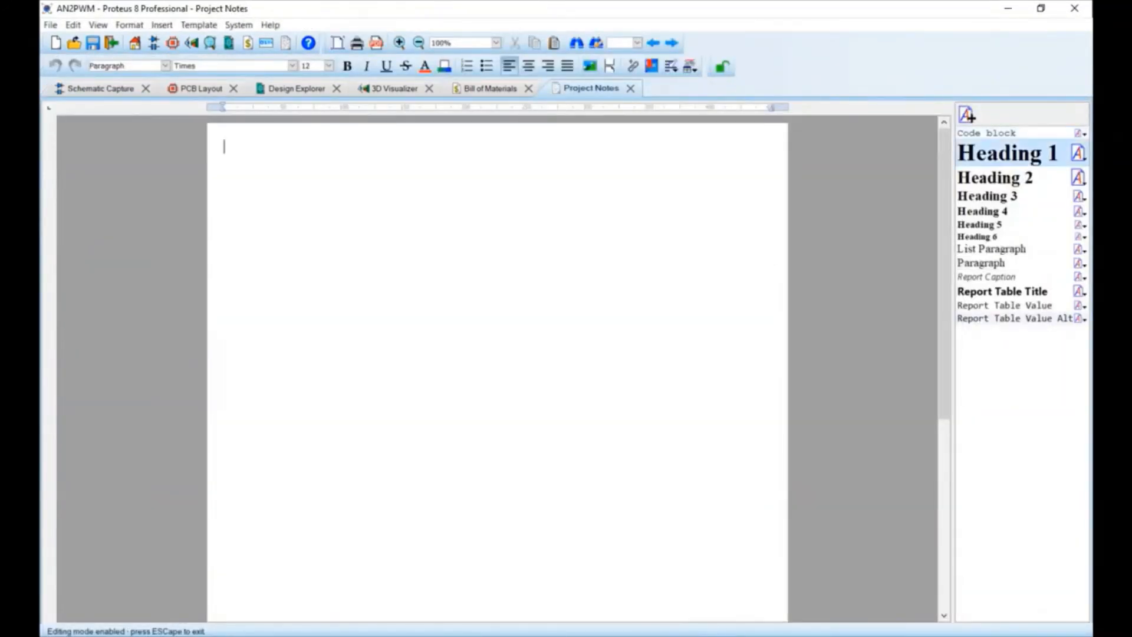
click(1007, 154)
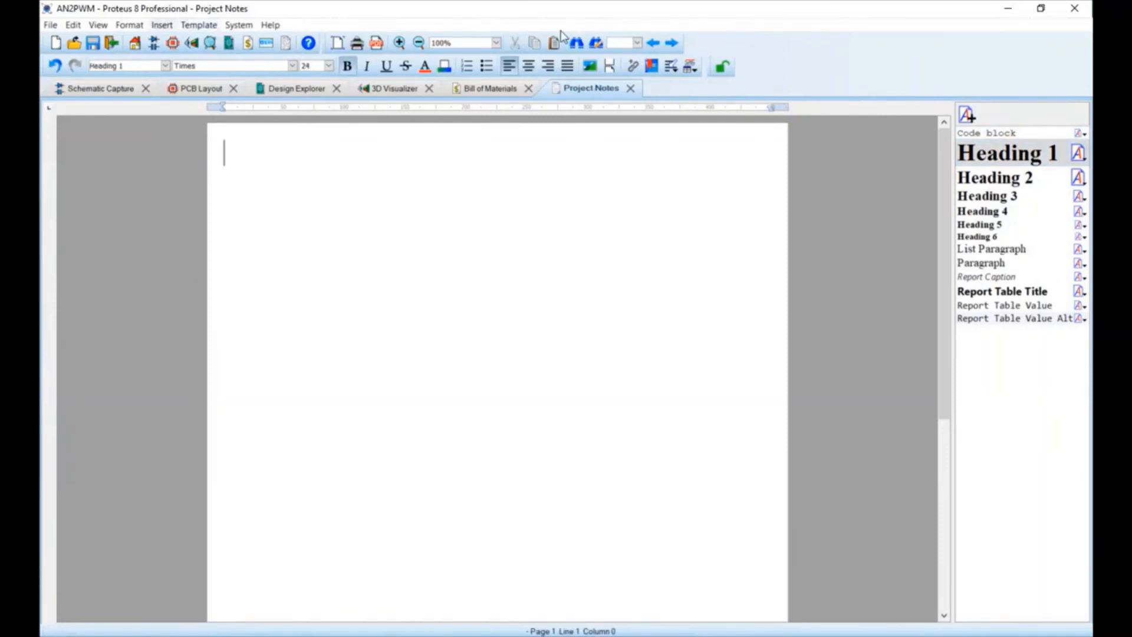
click(162, 25)
mouse_move(190, 108)
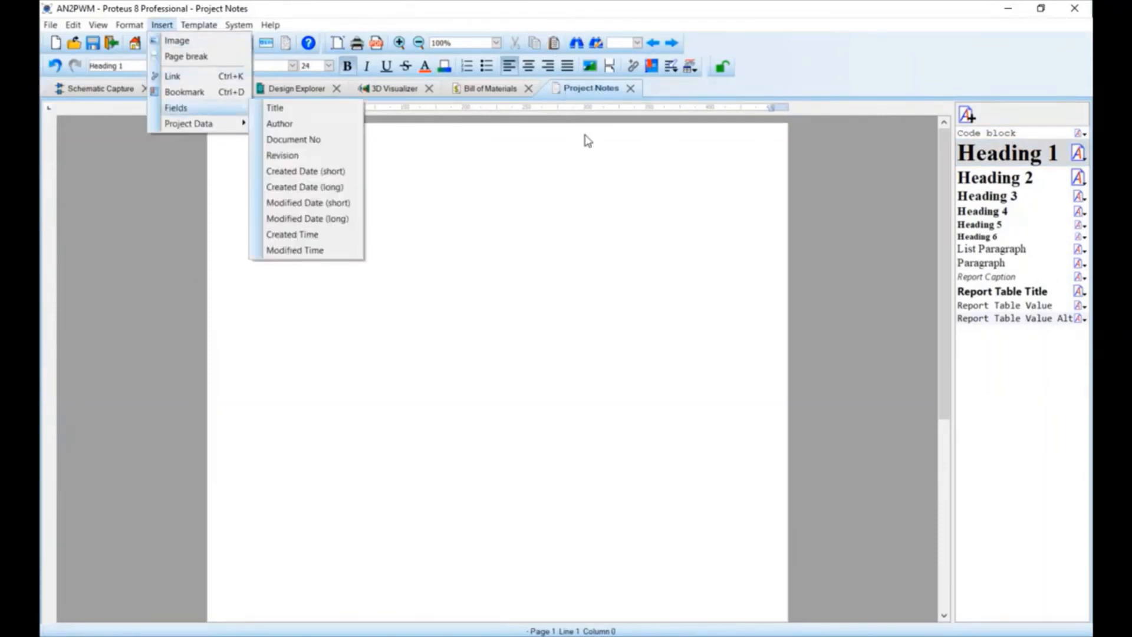
click(275, 107)
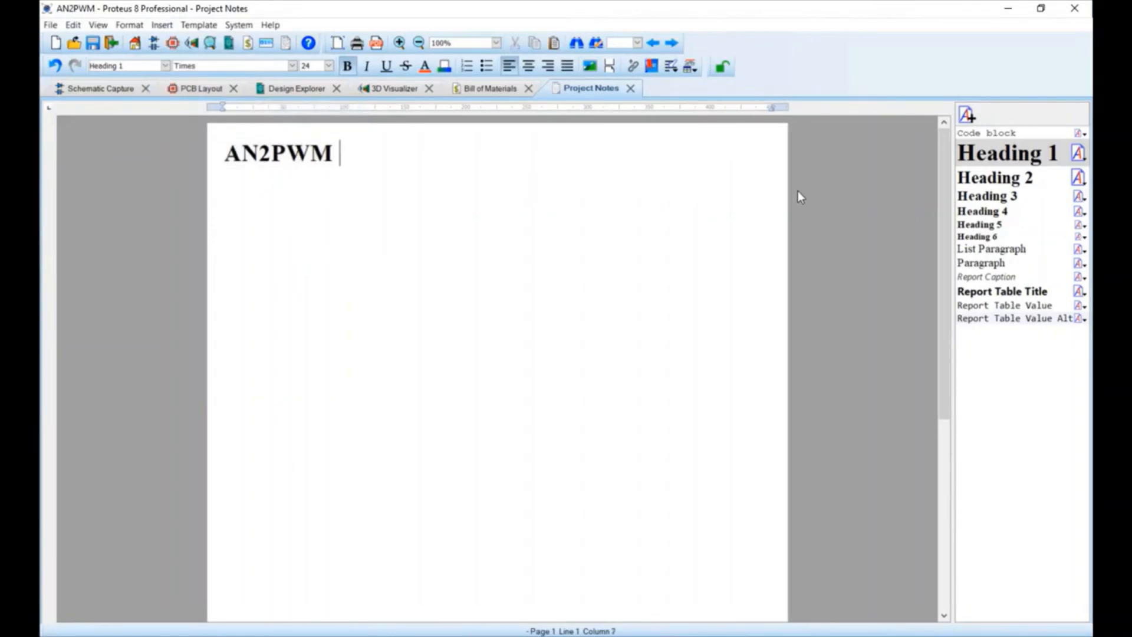
Step: Start a new line in Heading 2 style below the AN2PWM title
key(Return)
click(996, 177)
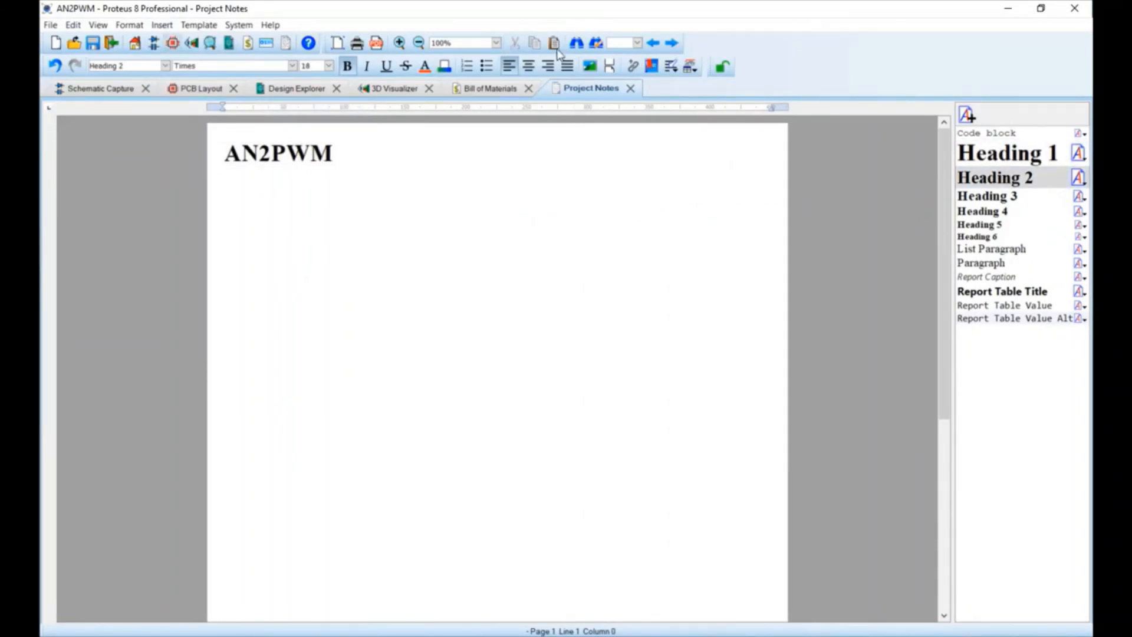
key(alt+i)
key(Down)
key(Down)
key(Down)
key(Down)
key(Down)
key(Down)
key(Right)
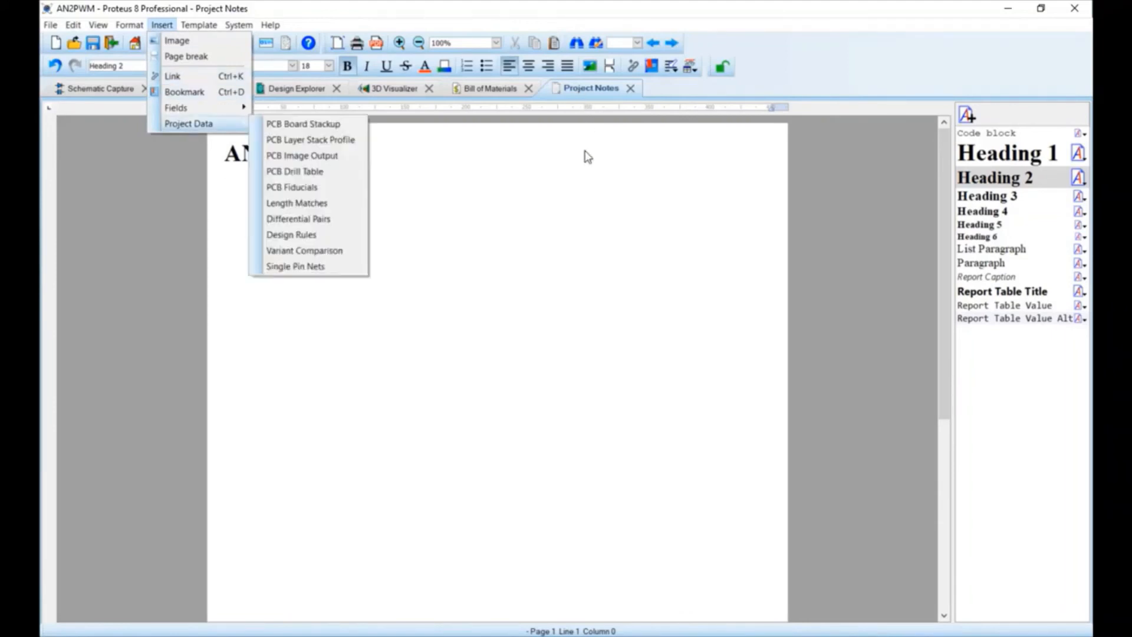
key(Up)
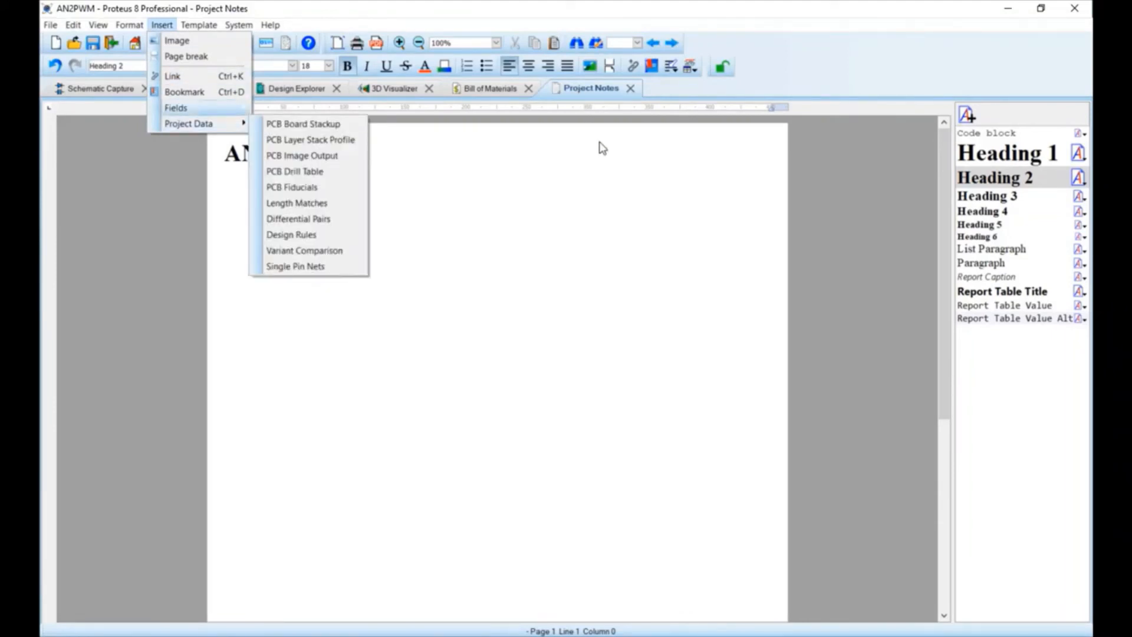
key(Escape)
key(Escape)
Step: Write "Revision" on the Heading 2 line and insert the project's Revision field after it
text(Re)
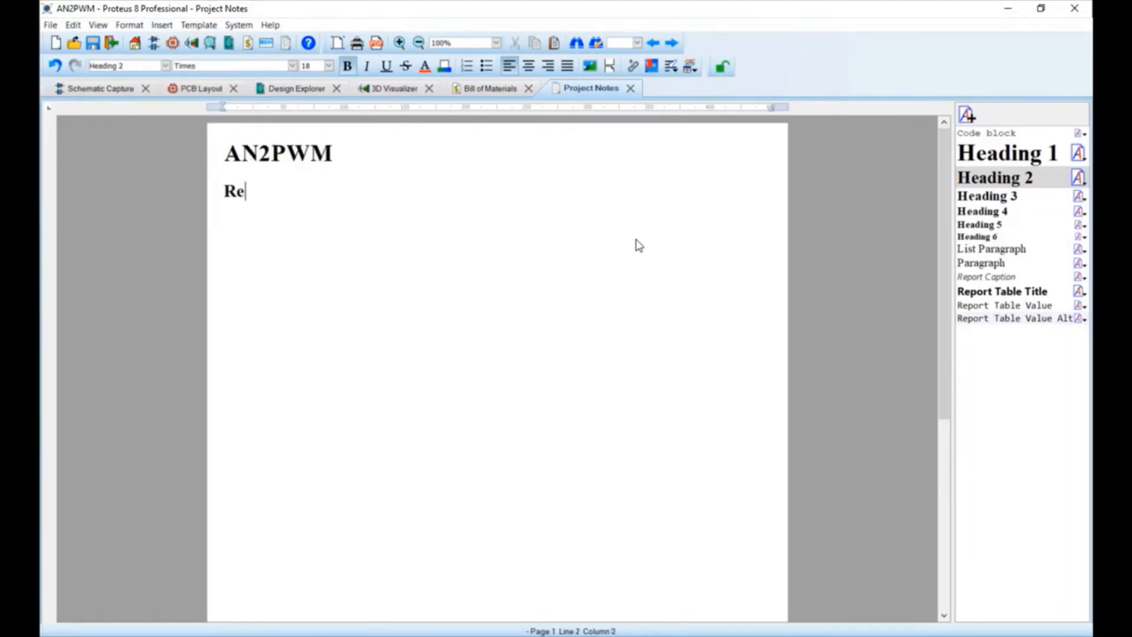
text(vision)
click(162, 25)
mouse_move(189, 124)
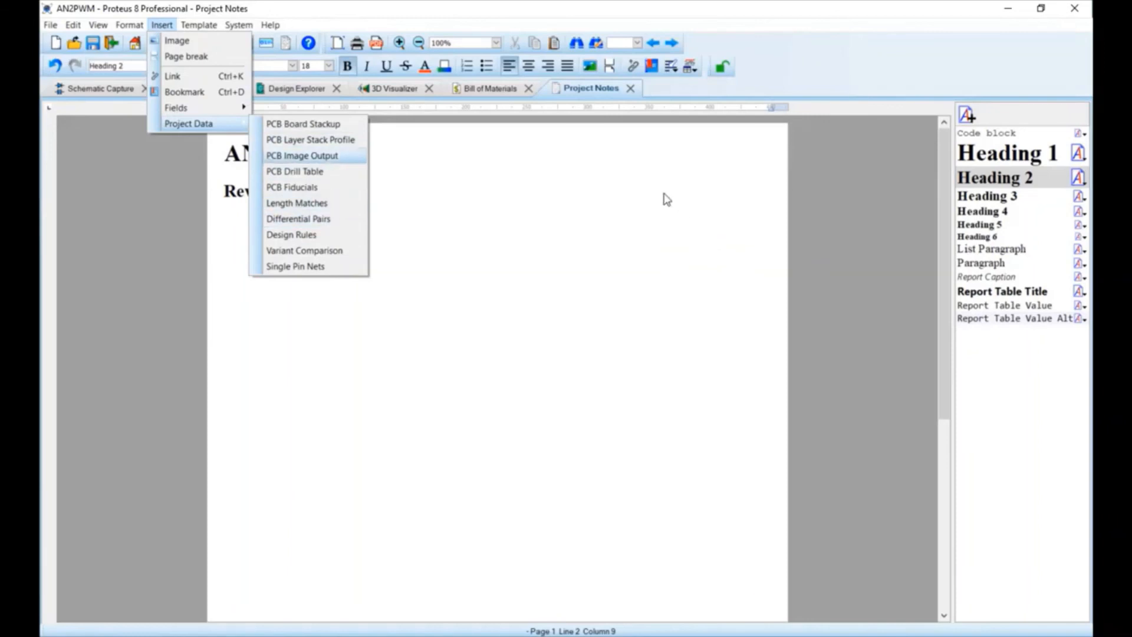
click(283, 154)
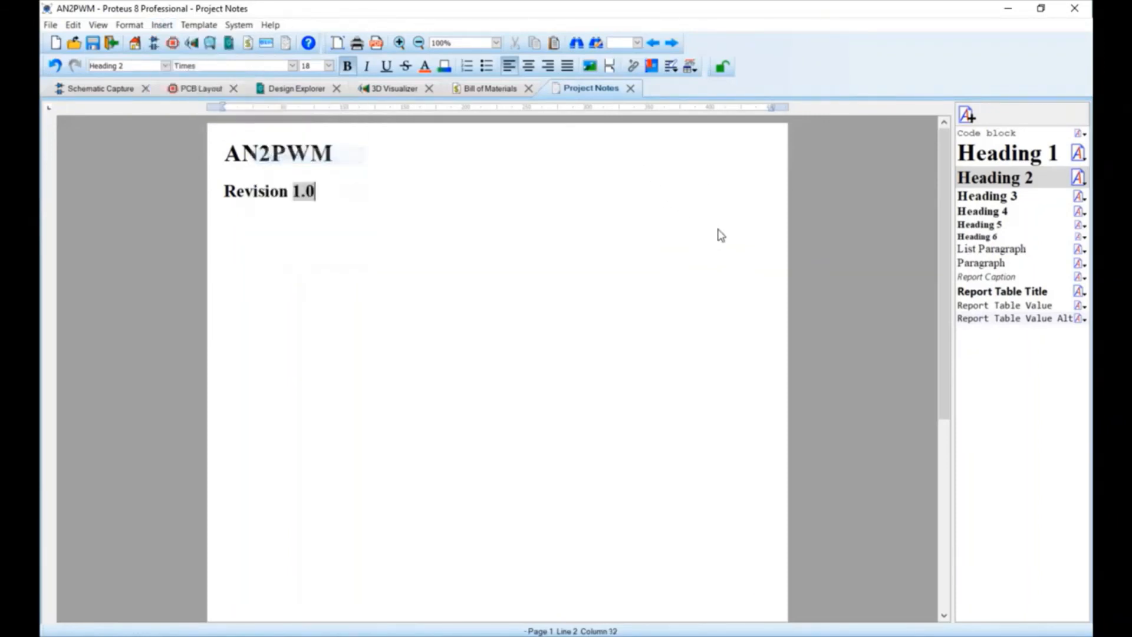
key(Up)
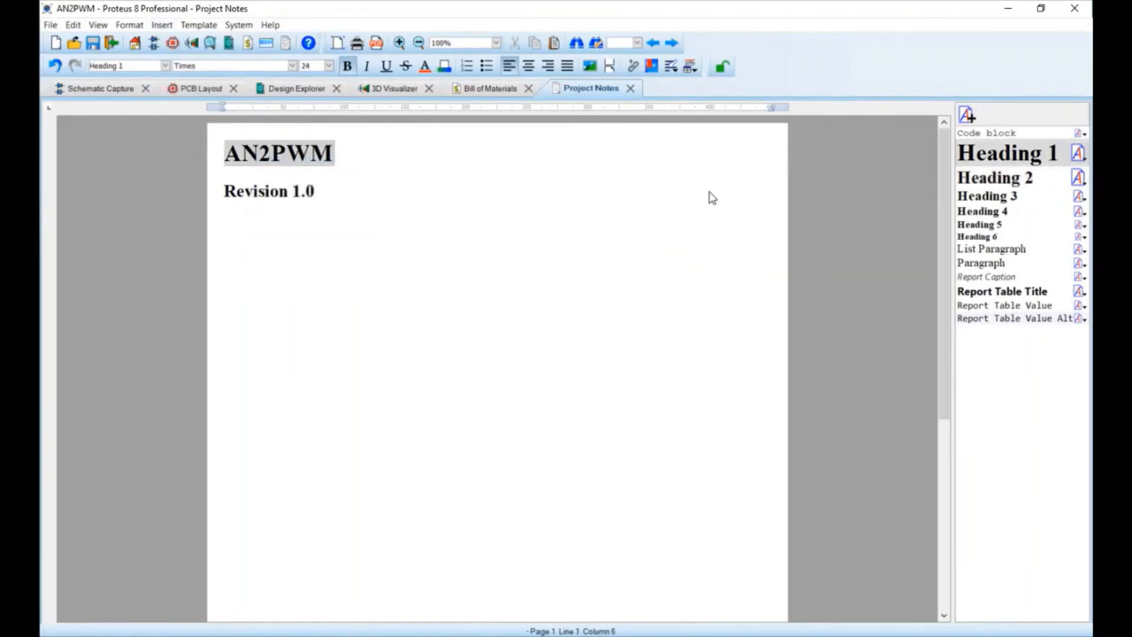
key(Down)
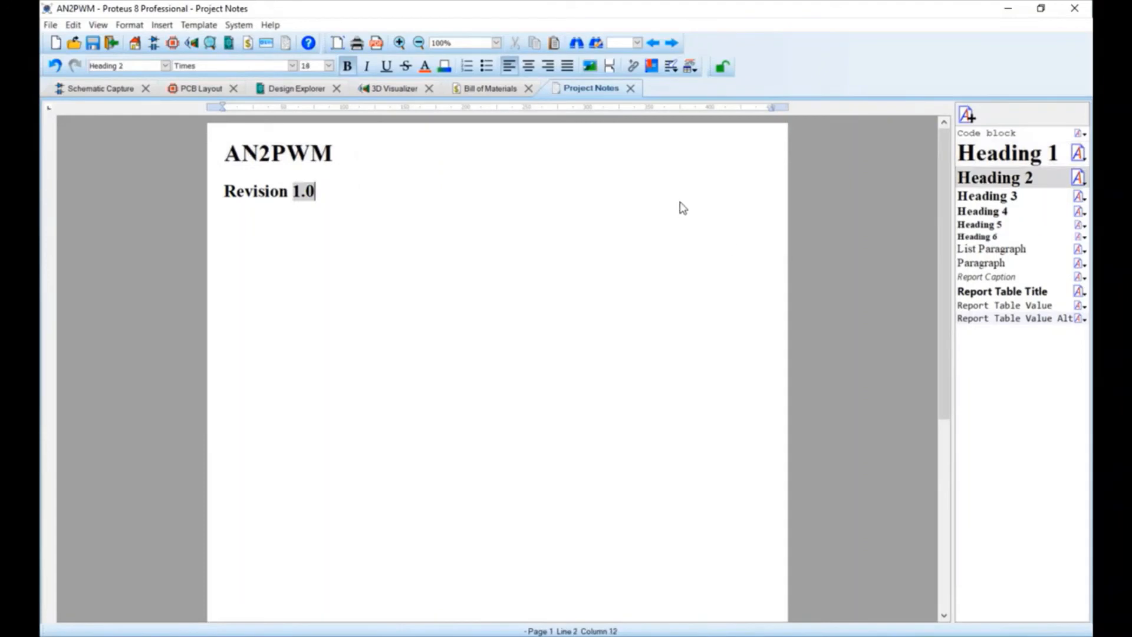
key(Up)
key(Down)
Step: Insert the Modified Date (long) field below the revision line and format it in the Paragraph style
key(Return)
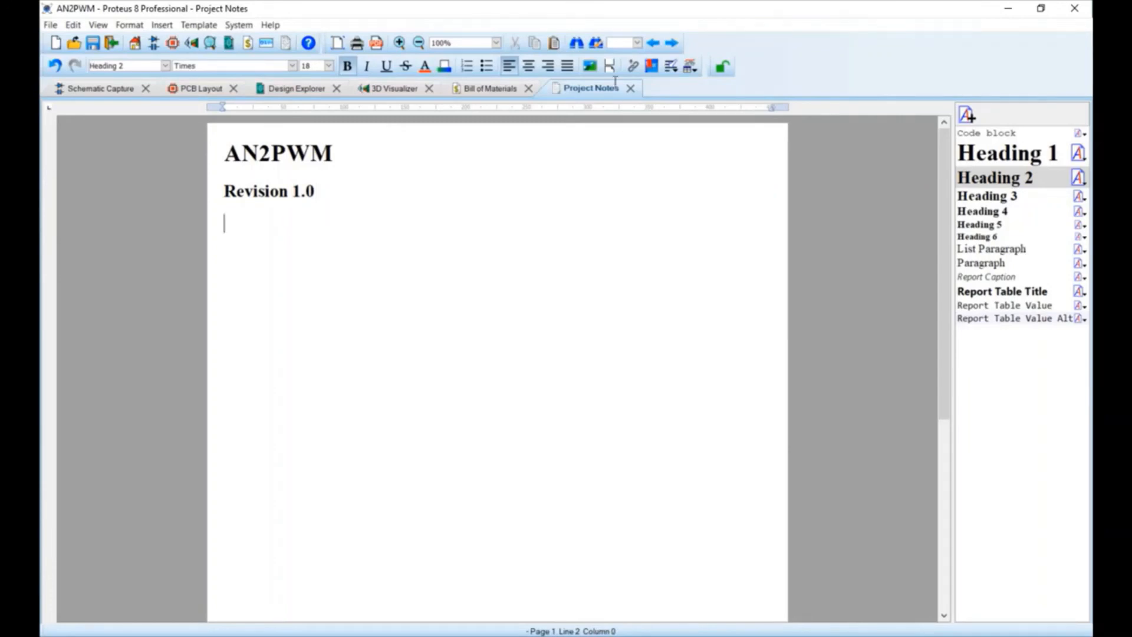
click(162, 25)
mouse_move(188, 108)
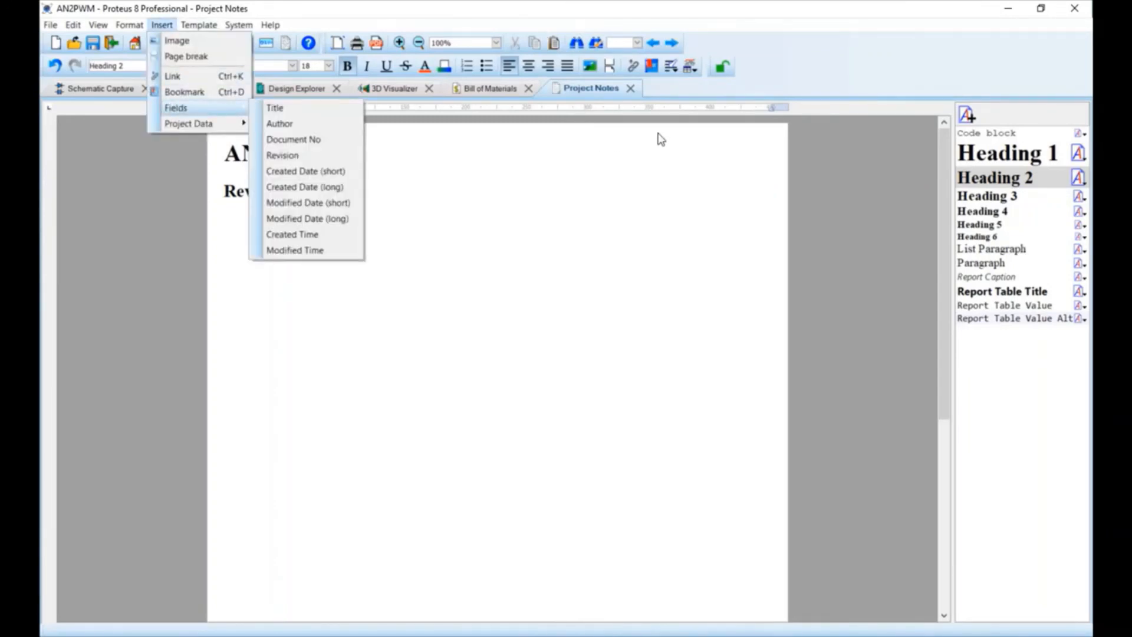
click(306, 219)
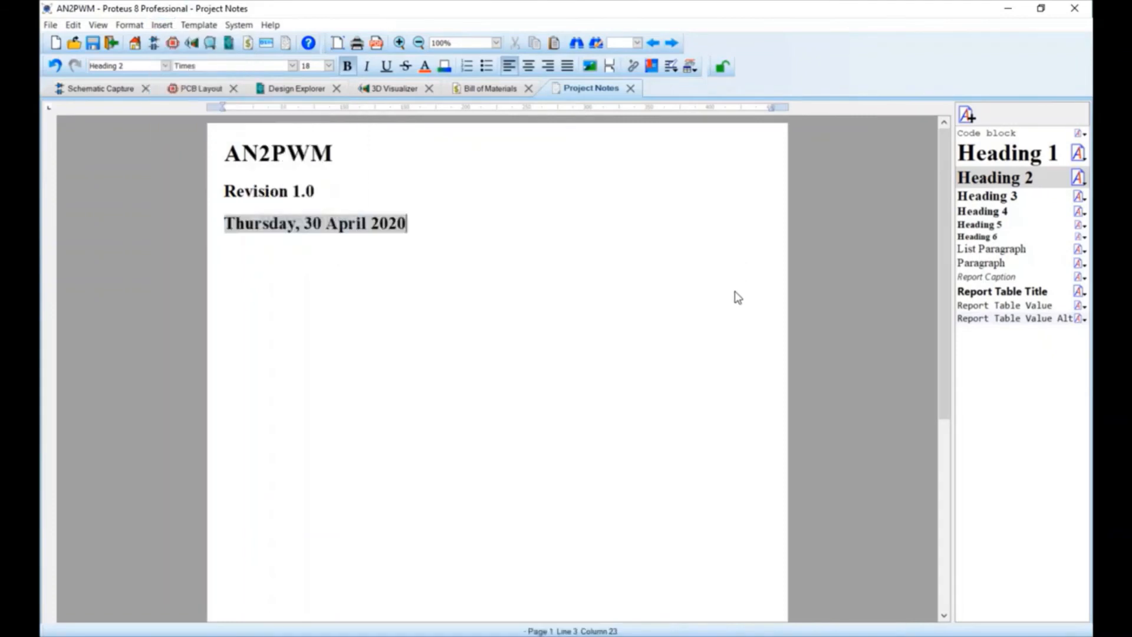
key(shift+Home)
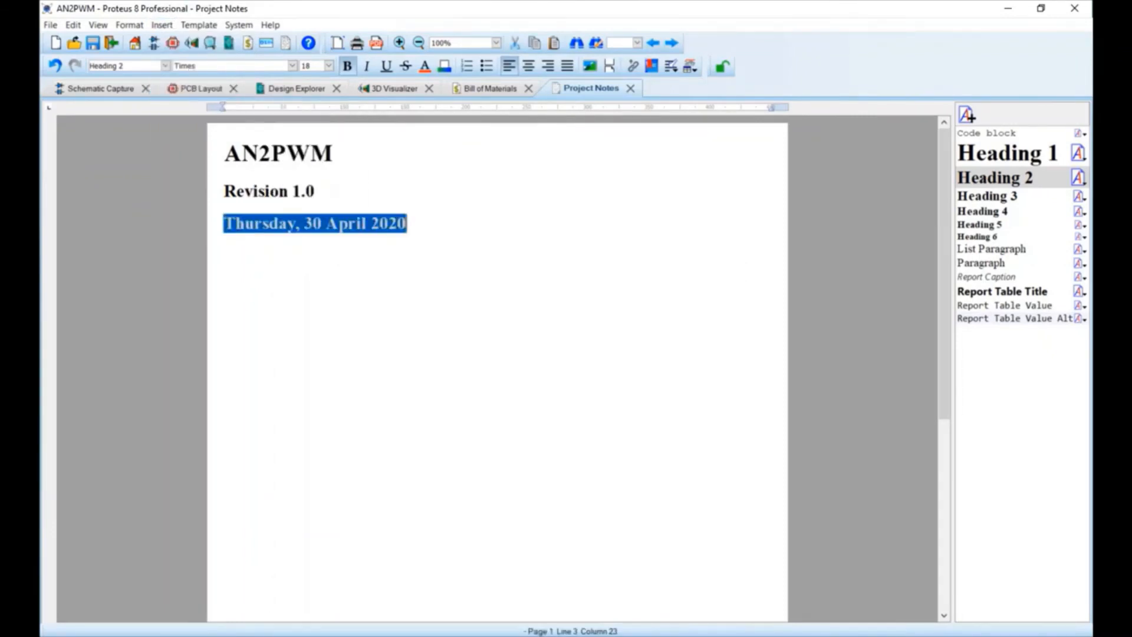
click(981, 263)
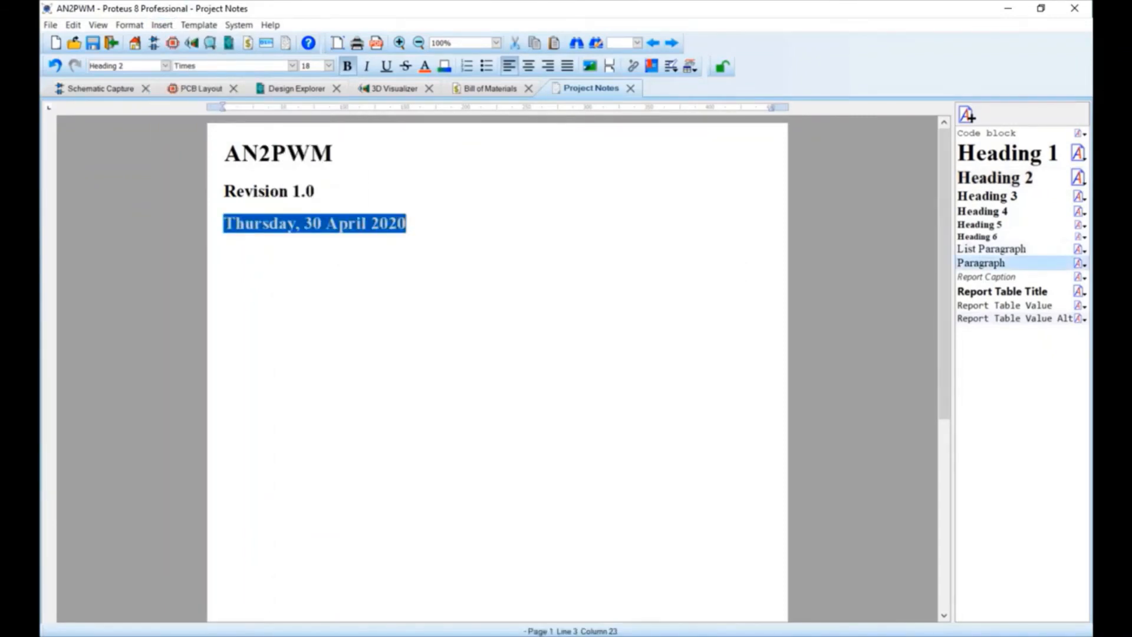
click(761, 321)
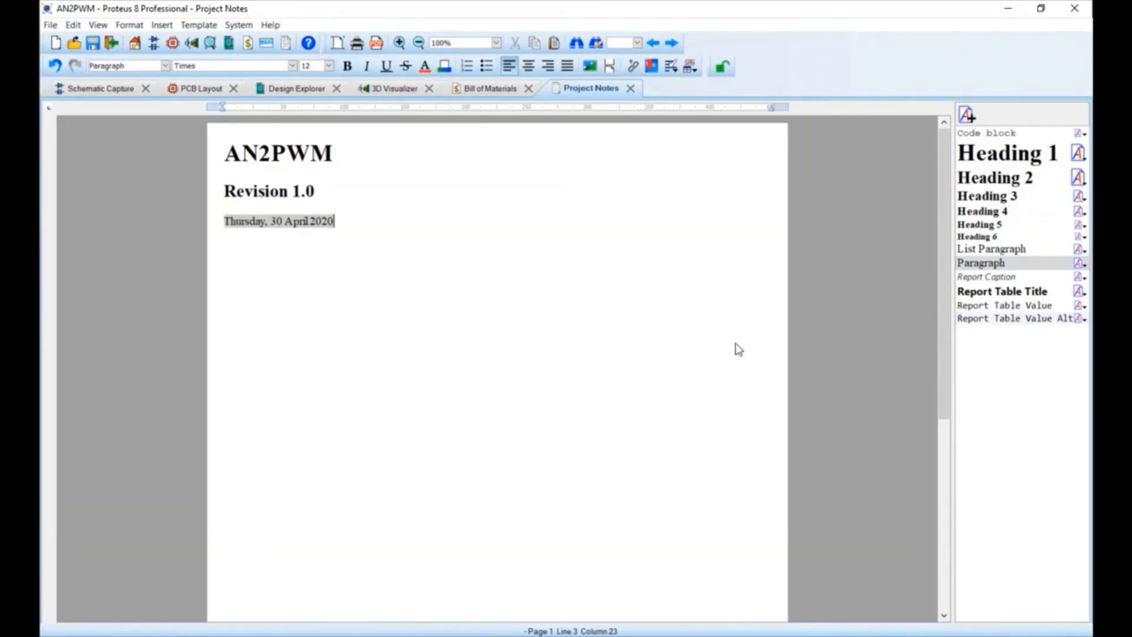
Step: Insert a PCB image in Assembly Plot mode below the date, keeping the WHITE_PAPER colour set, and name it "Assembly Plot"
key(Return)
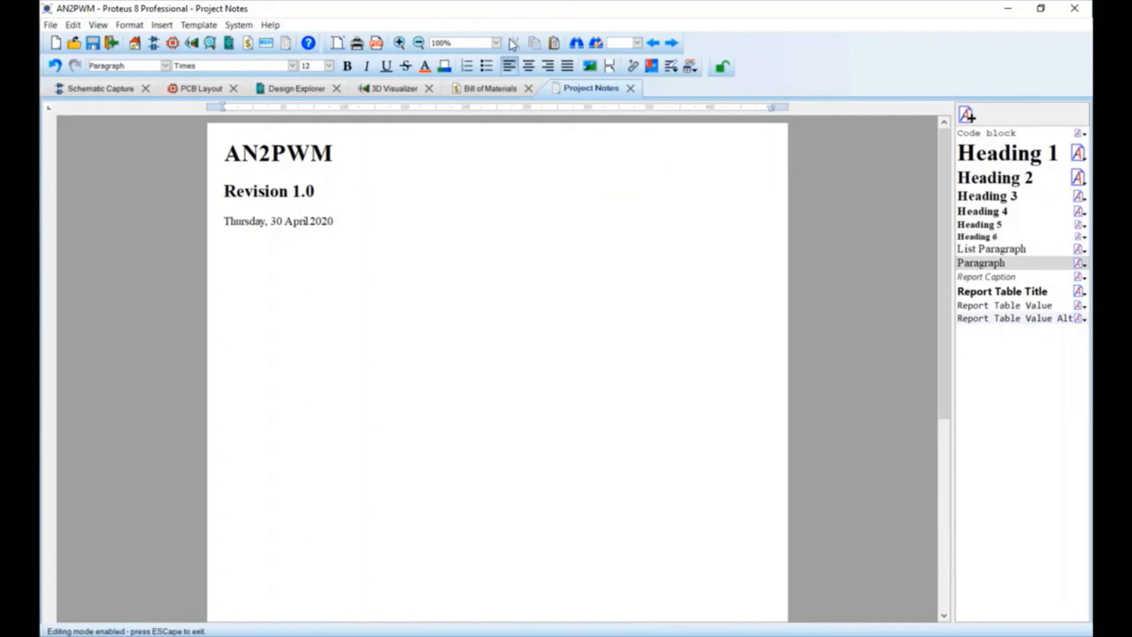
click(162, 25)
mouse_move(205, 108)
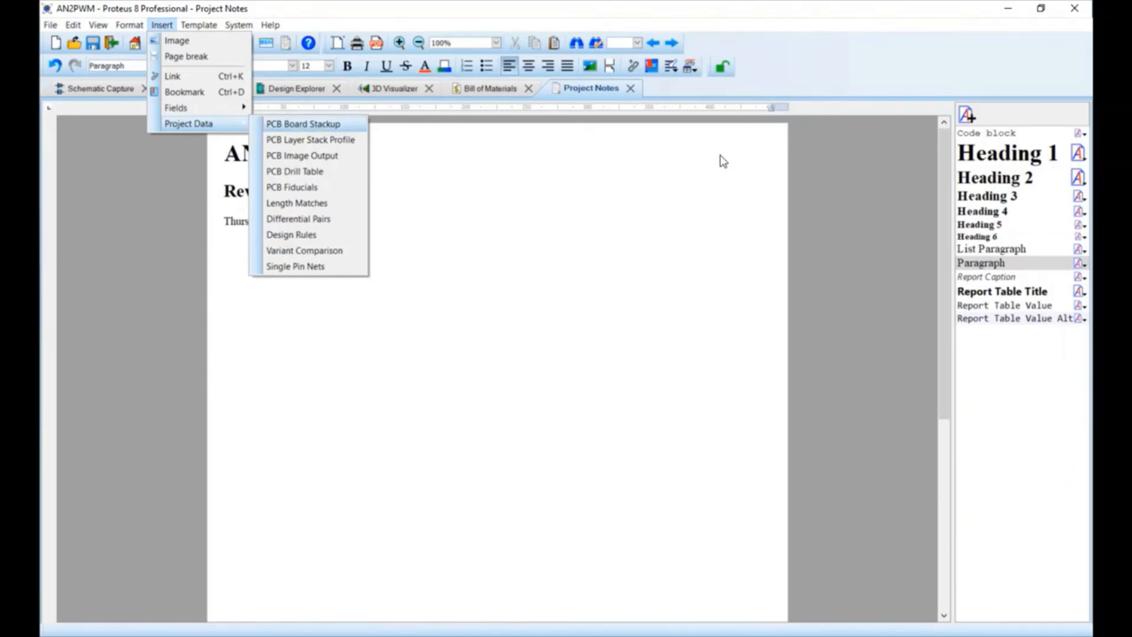
key(Down)
key(Down)
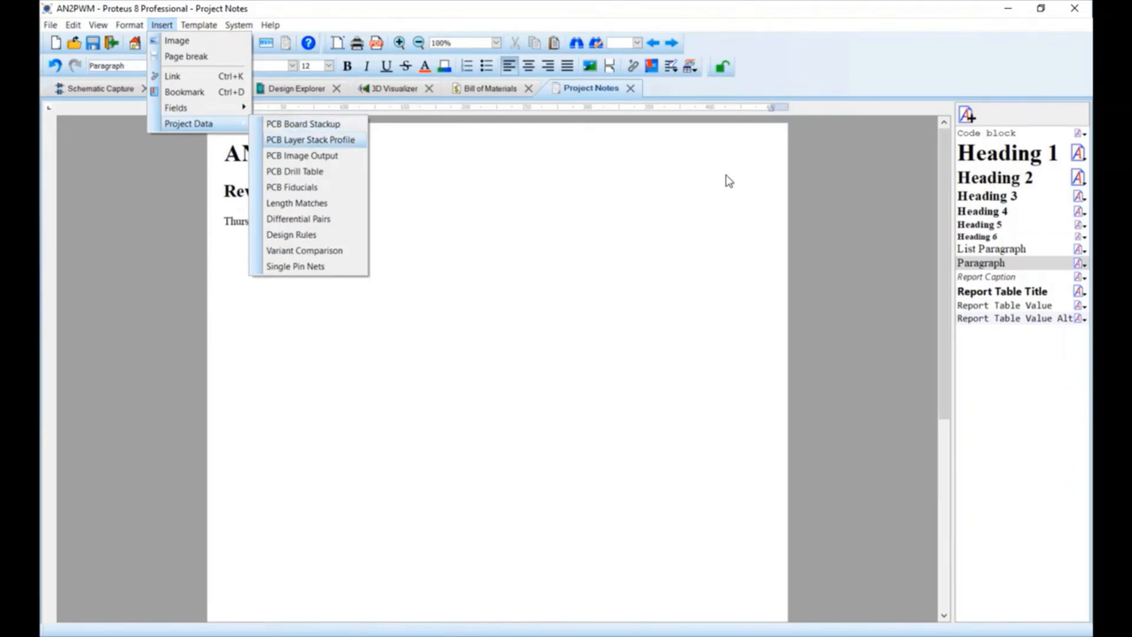
key(Return)
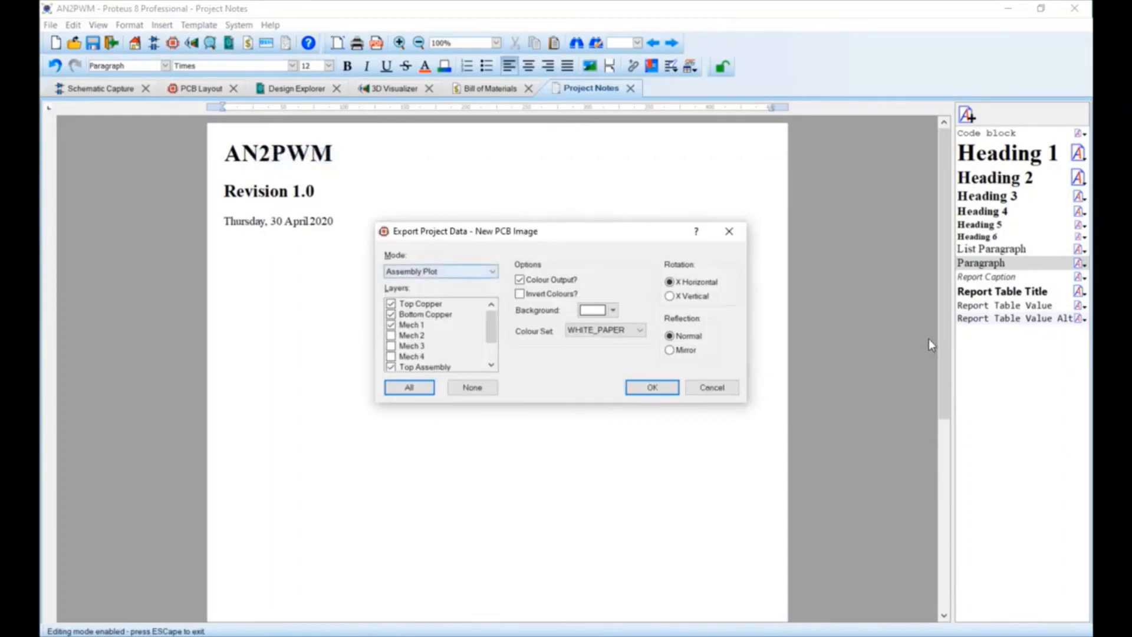
key(Return)
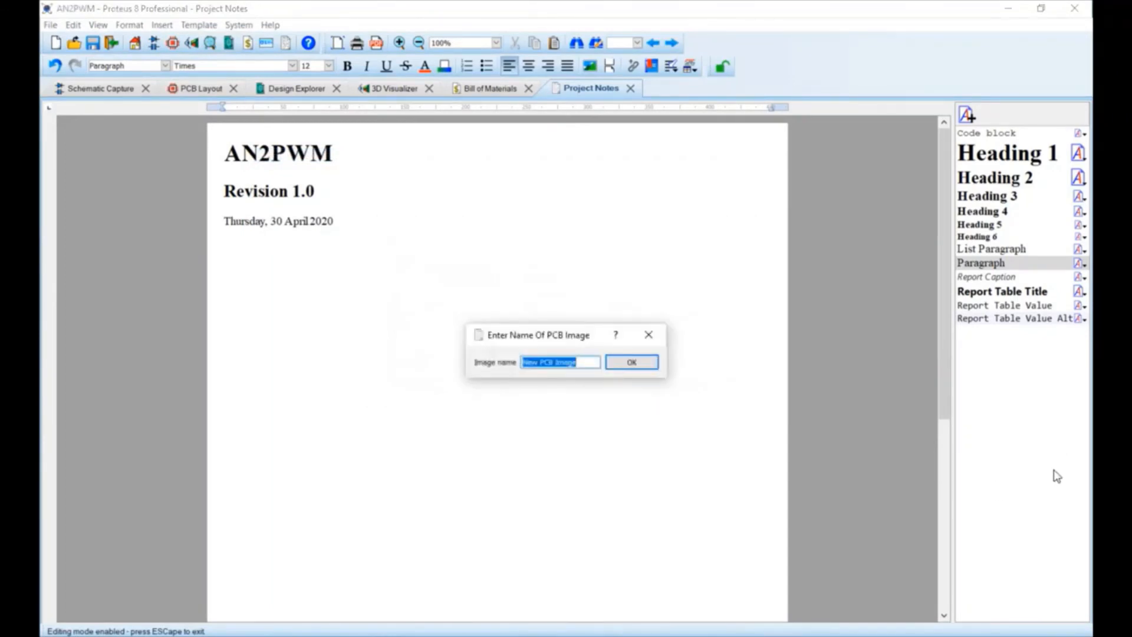
text(Assembly Plot)
key(Return)
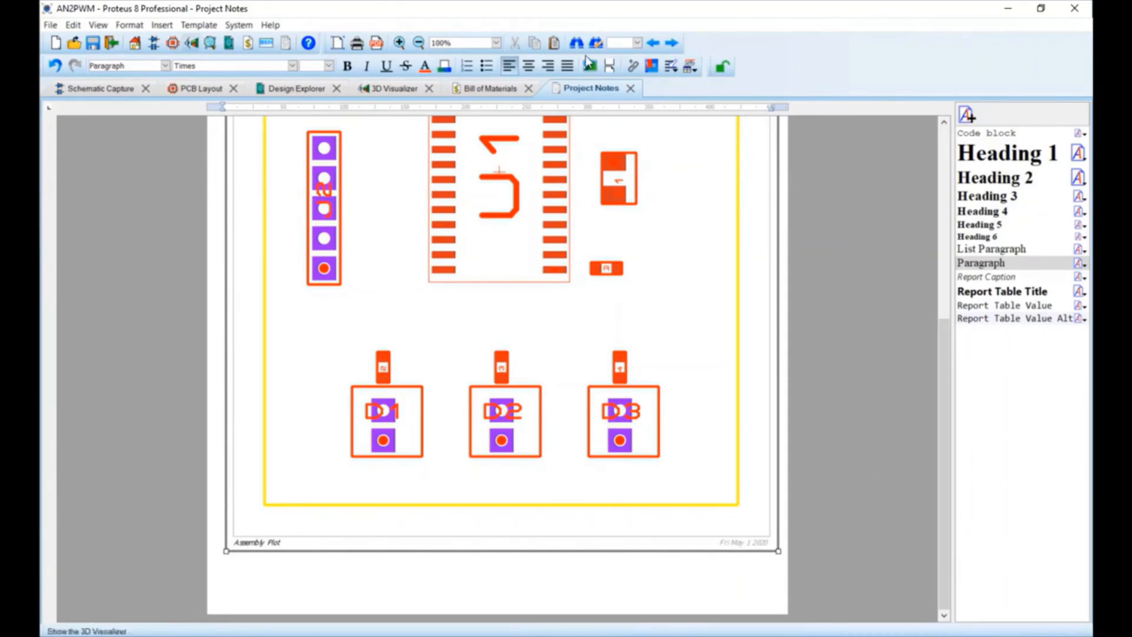
Step: Insert the Length Matches project data table after the assembly plot and review its rows
click(161, 25)
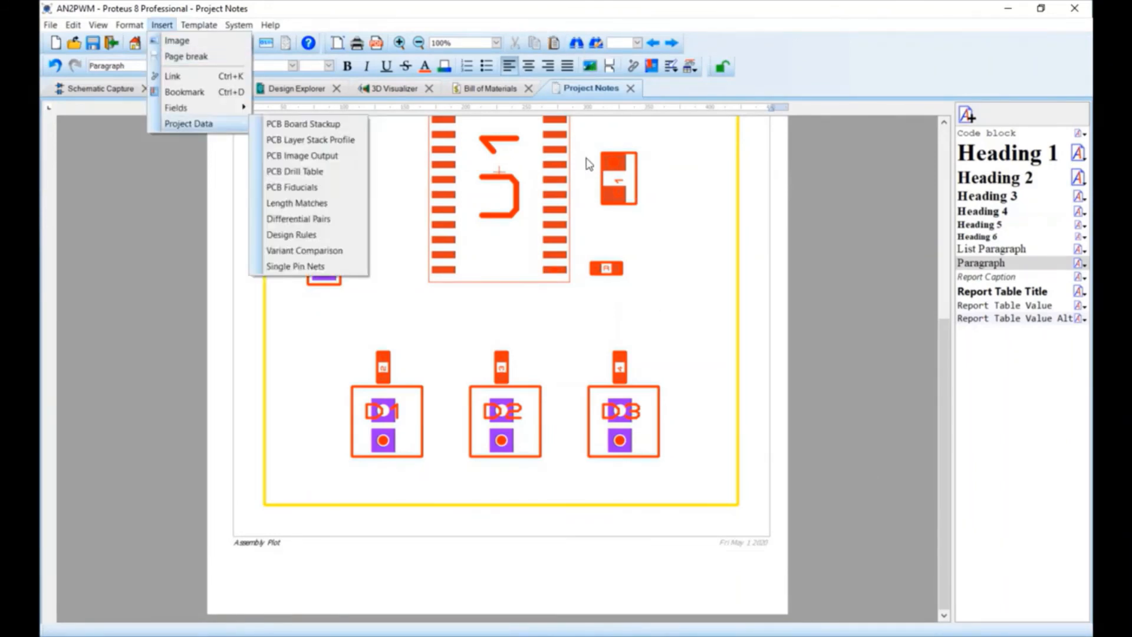
click(296, 202)
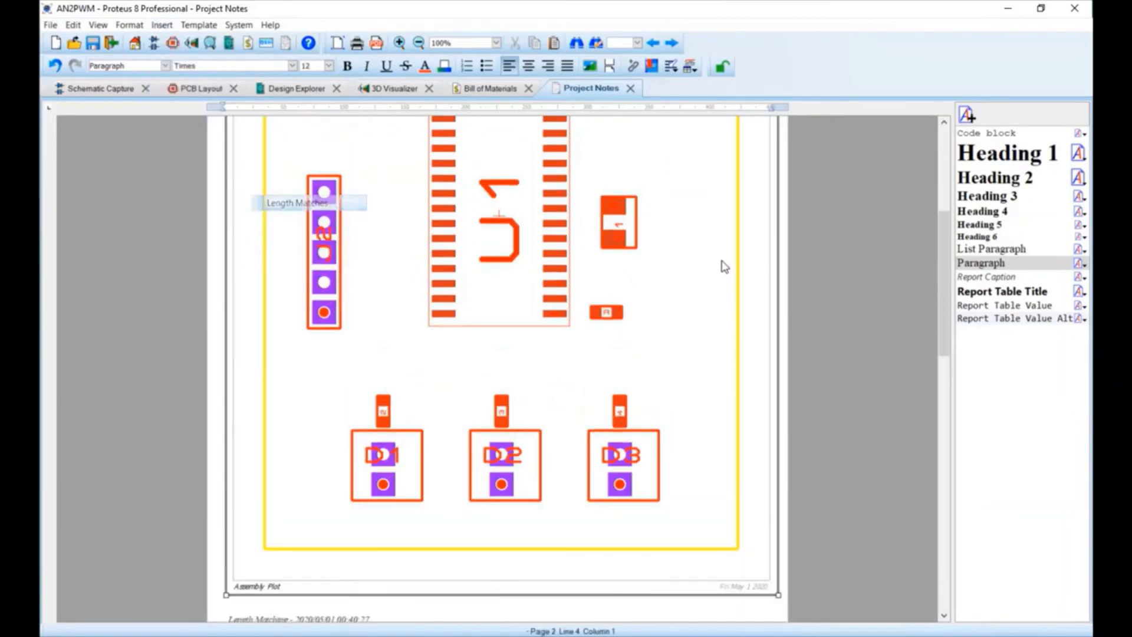
scroll(861, 523, down, 5)
scroll(859, 511, up, 5)
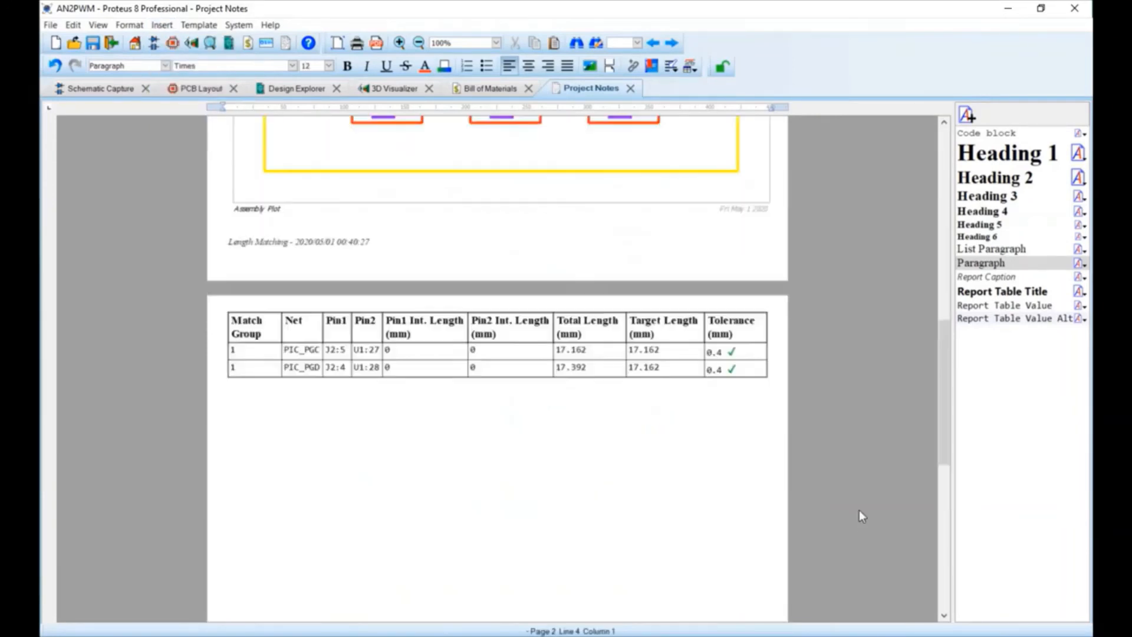
scroll(859, 512, down, 3)
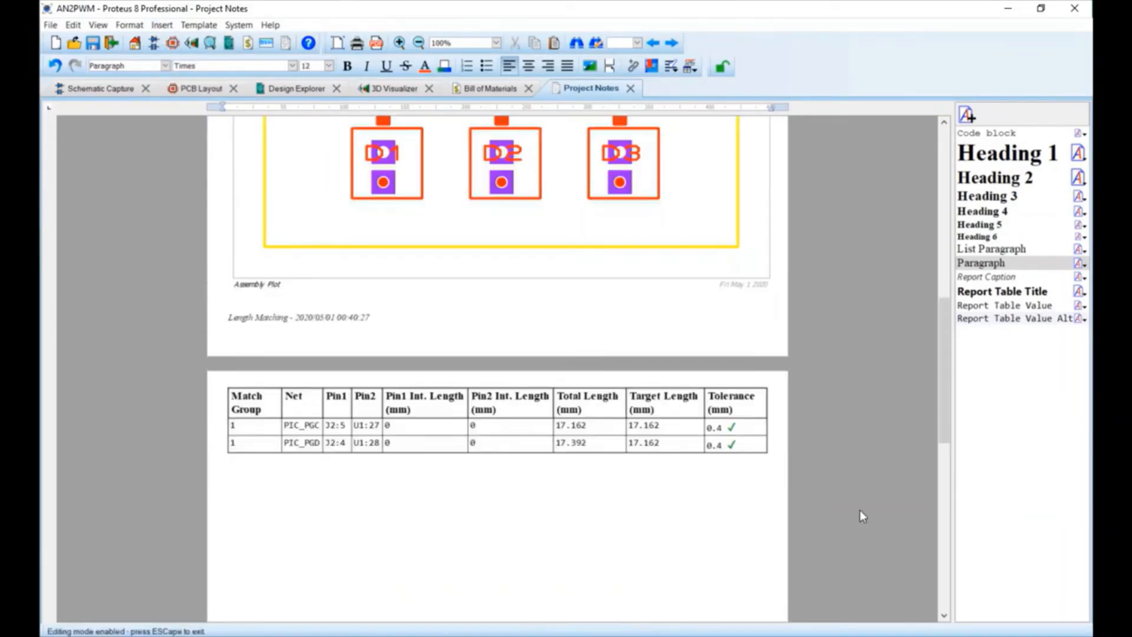
scroll(862, 519, down, 3)
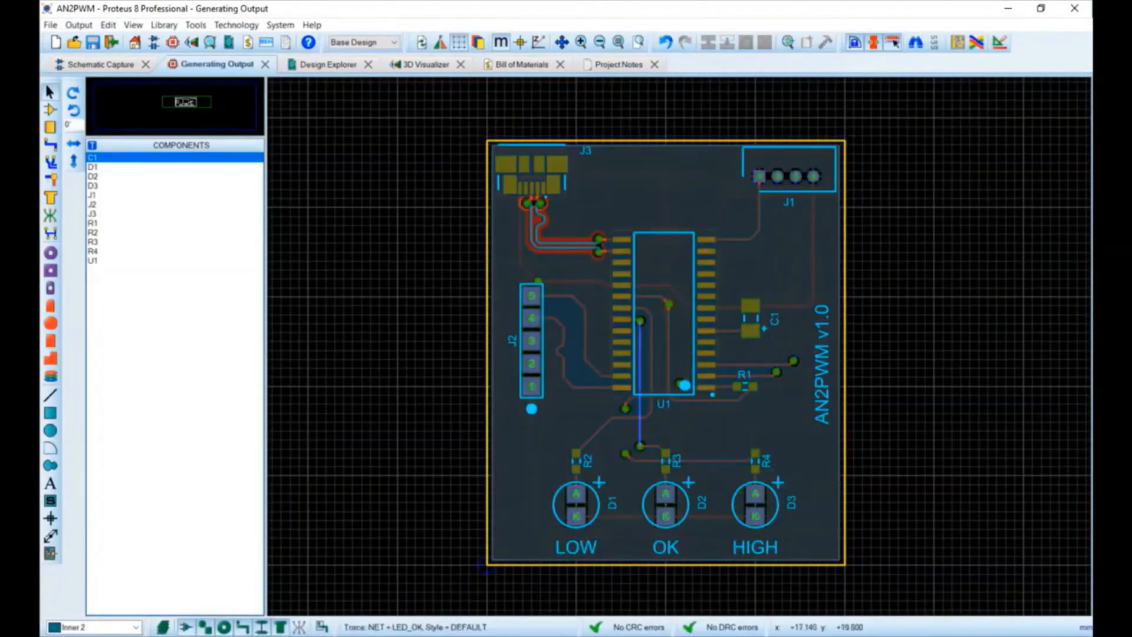
Step: In the PCB layout, modify the PIC_PGC route between J2 and U1 to take a longer looping path on Top Copper
scroll(553, 198, up, 5)
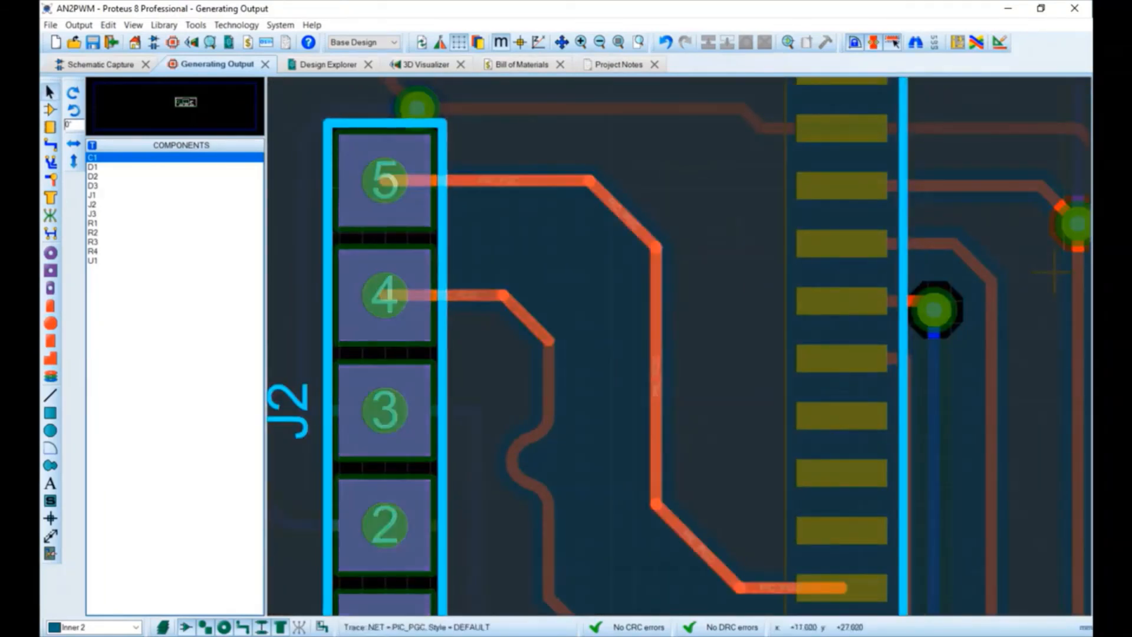
click(654, 315)
right_click(655, 315)
click(684, 299)
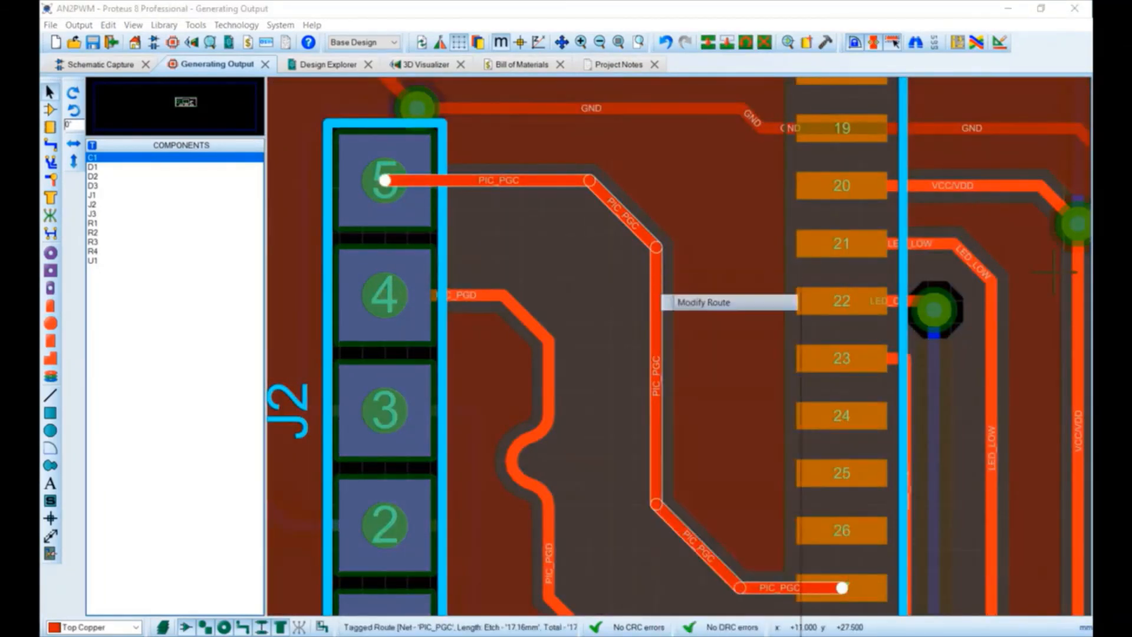
click(736, 320)
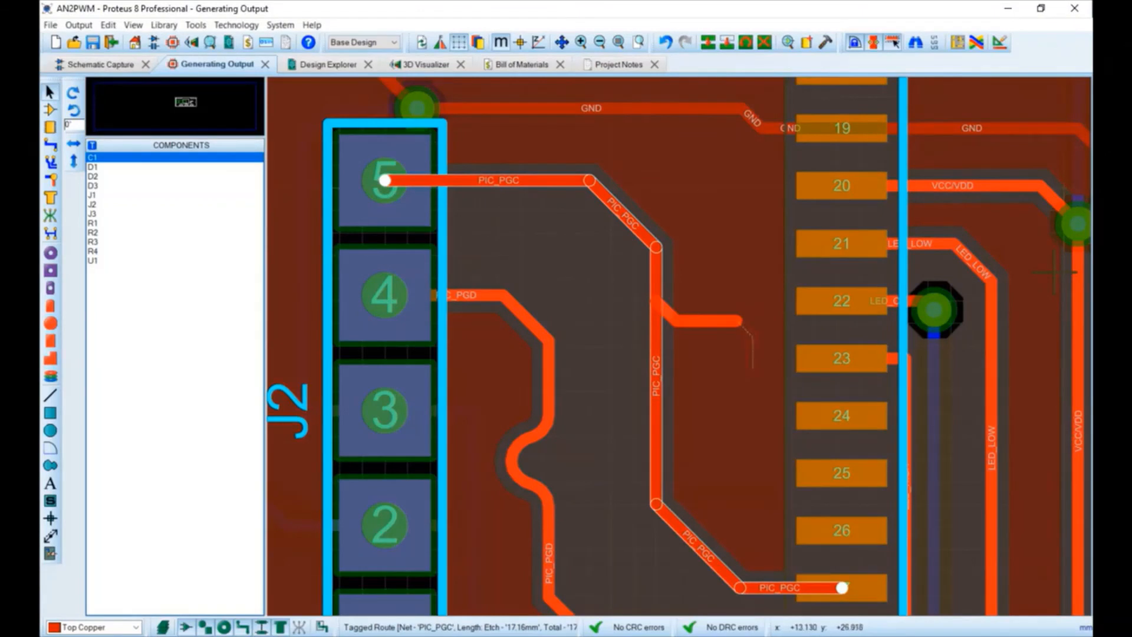
click(752, 380)
click(750, 425)
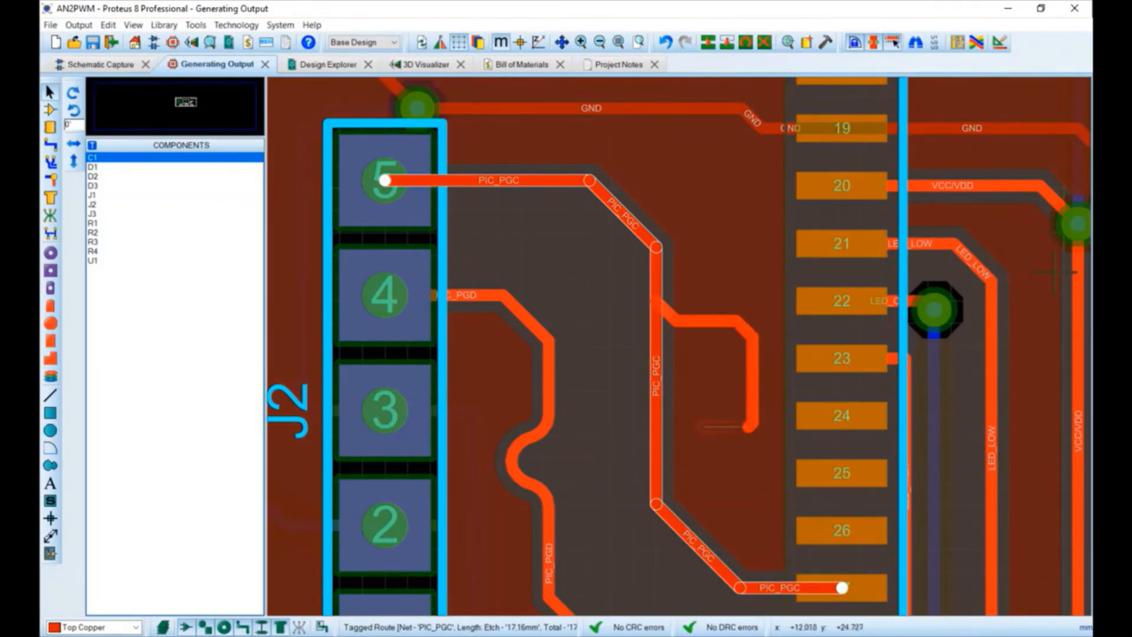
click(701, 424)
click(708, 370)
click(656, 398)
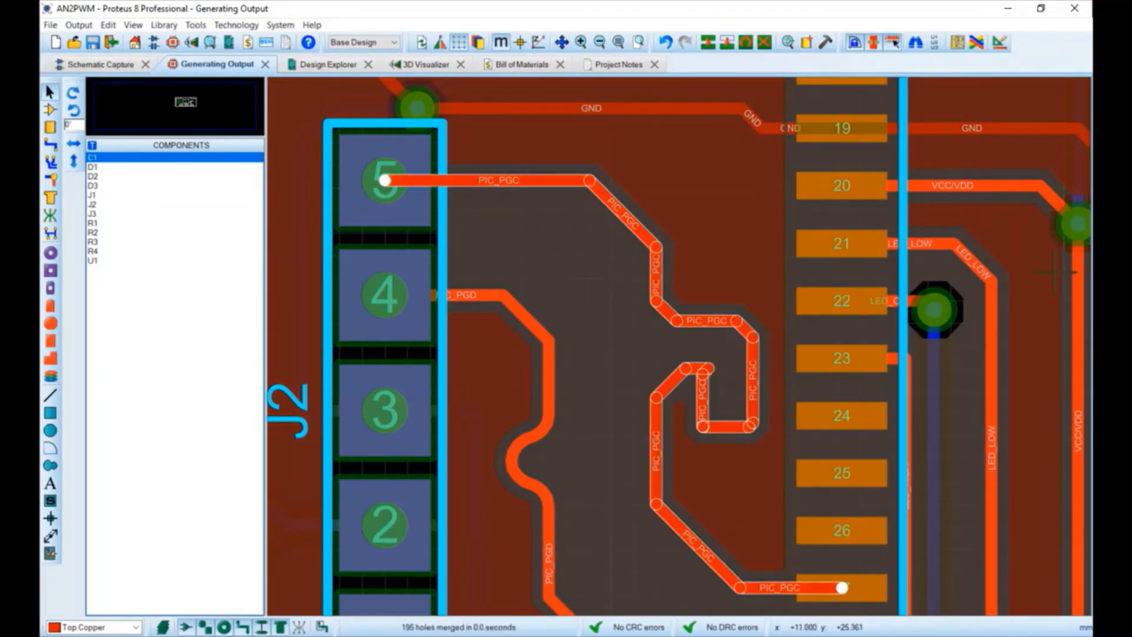
Step: Check the length matching table in the project notes and undo the PIC_PGC reroute
click(618, 65)
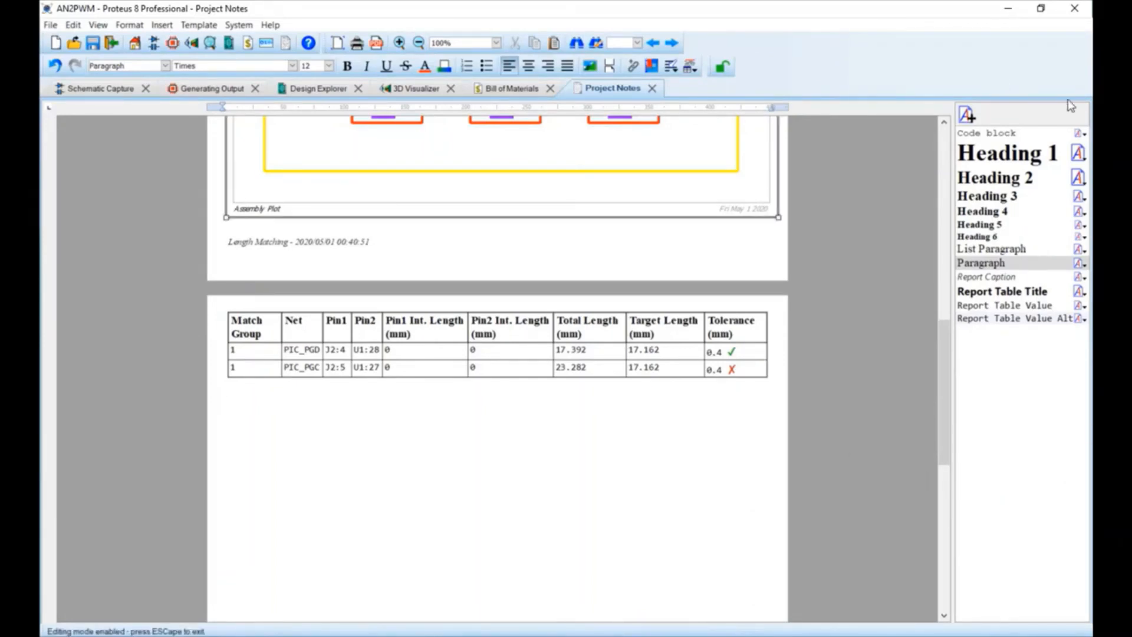
click(652, 88)
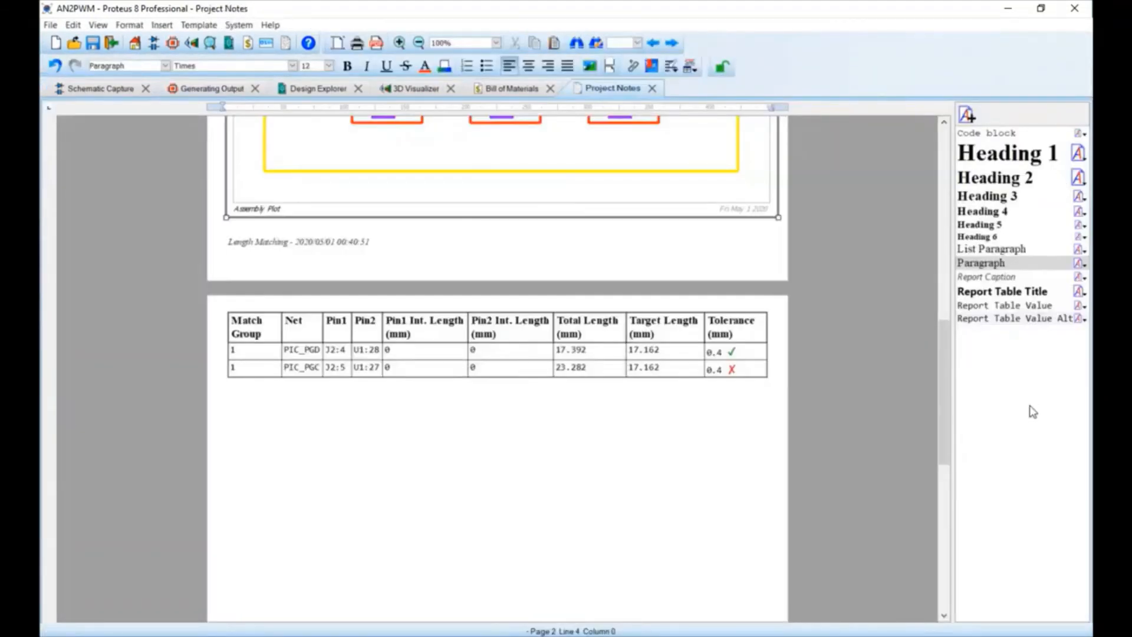
right_click(552, 330)
click(573, 339)
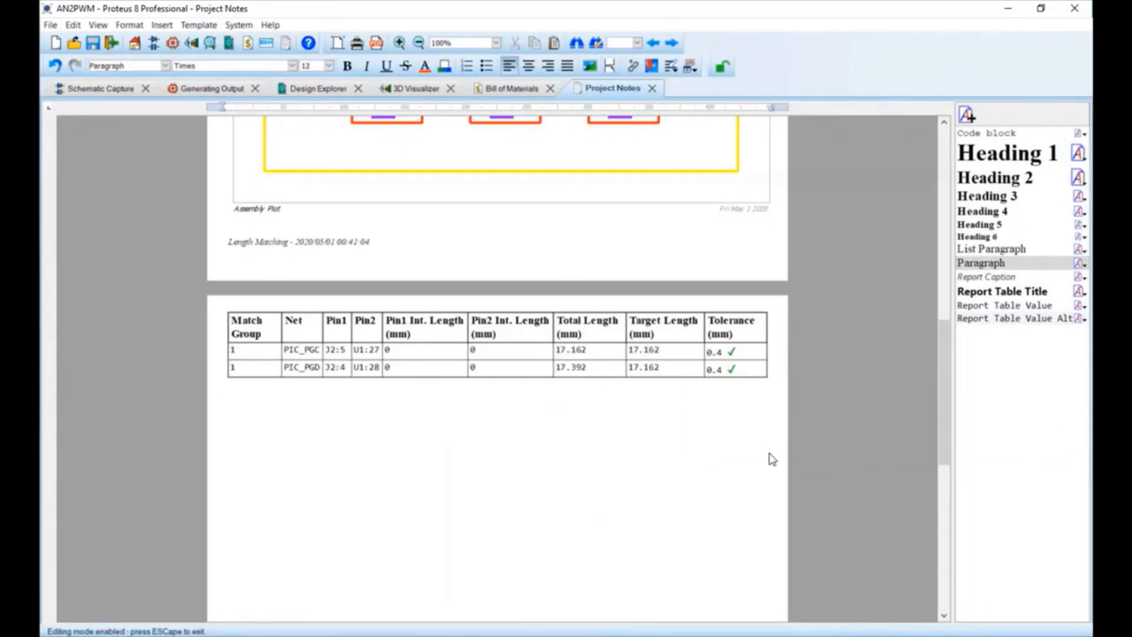
Step: Insert the Differential Pairs project data table below the length matching table
click(162, 25)
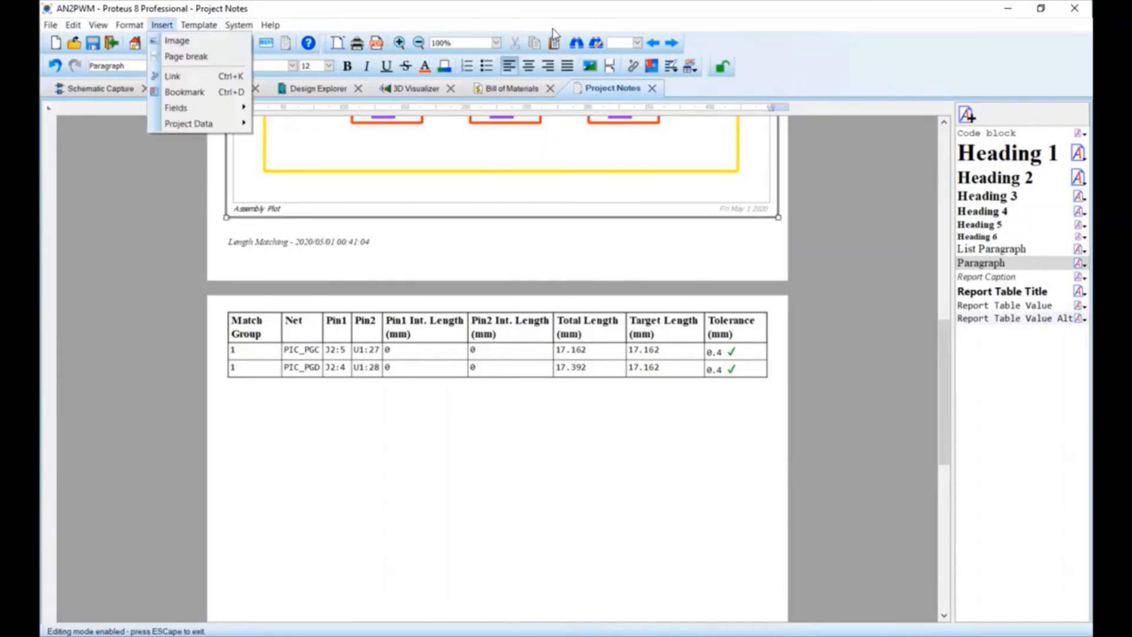
mouse_move(188, 123)
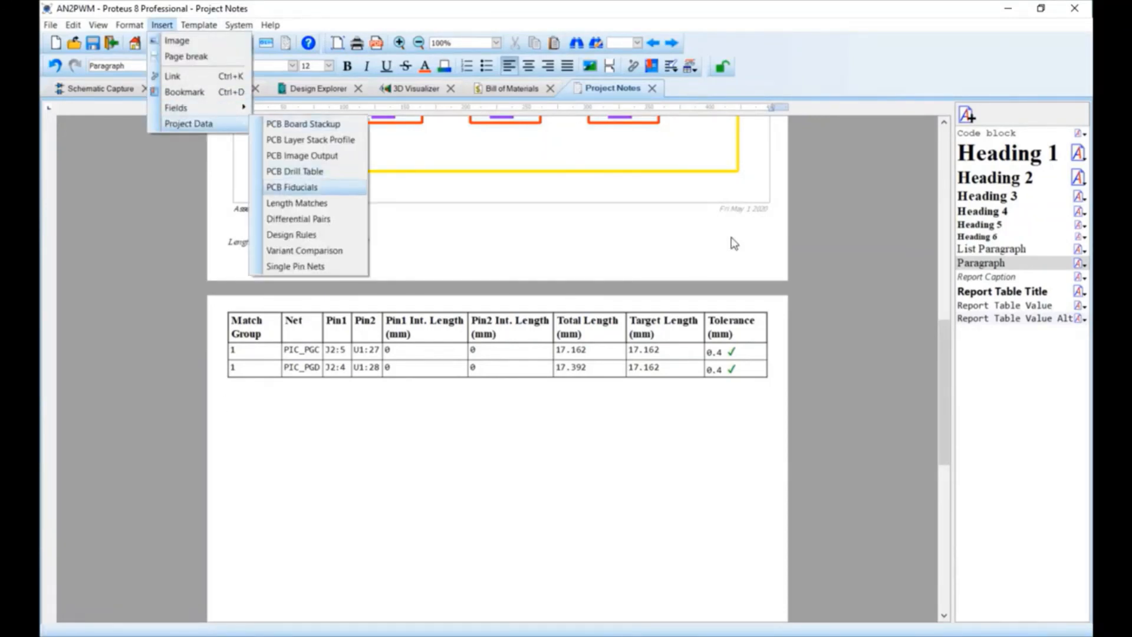
click(298, 219)
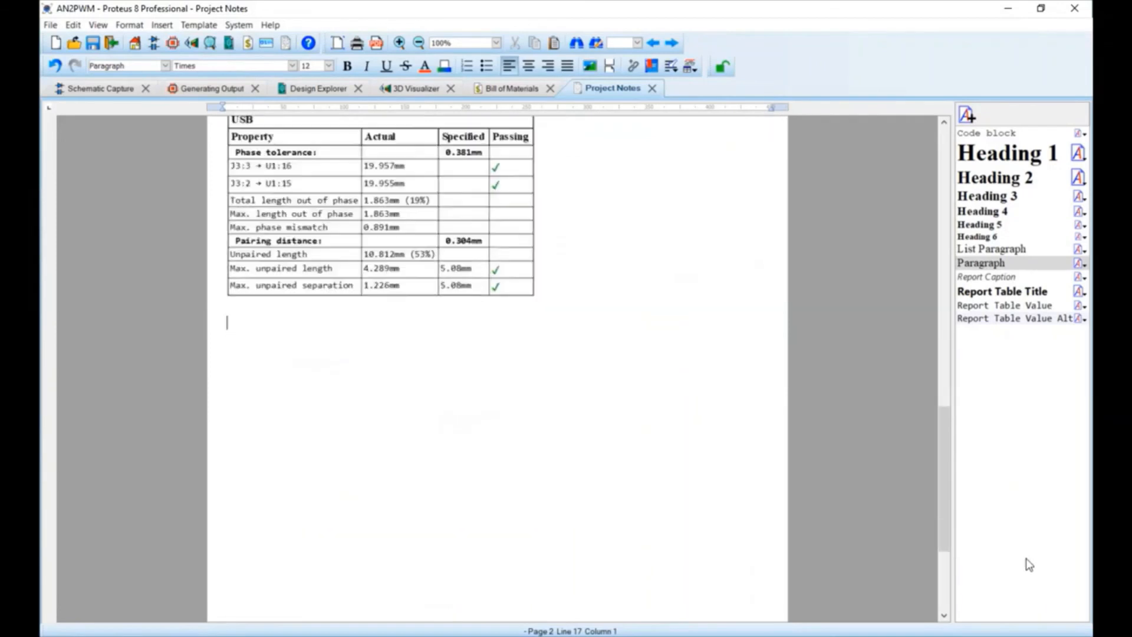
scroll(805, 376, up, 3)
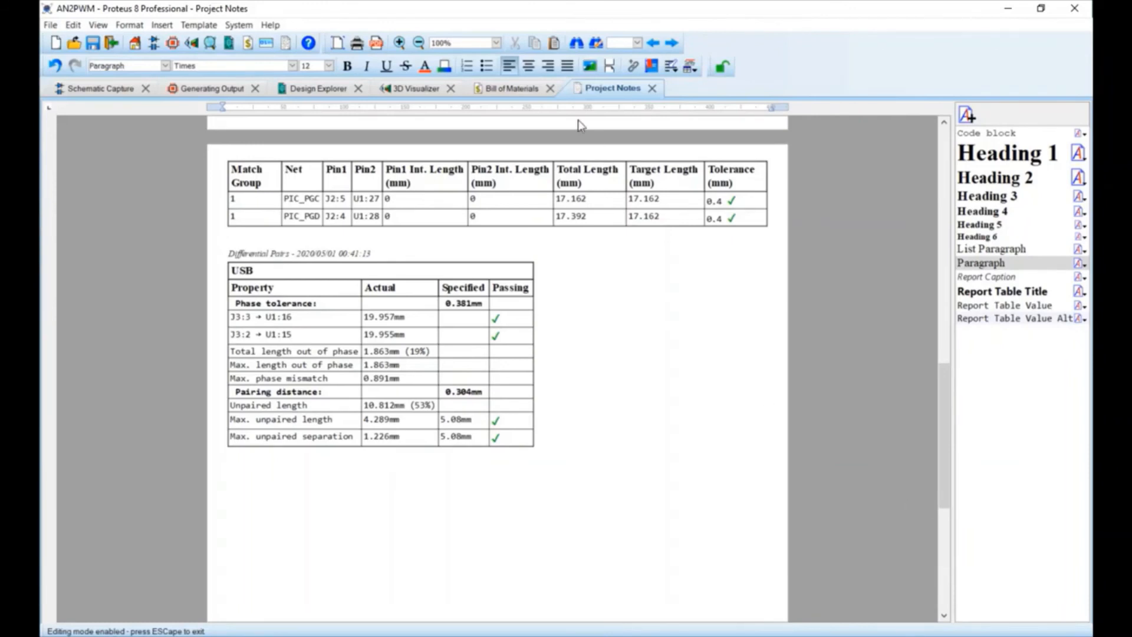
Step: Insert the Single Pin Nets project data table below the differential pairs table
key(alt+i)
mouse_move(200, 124)
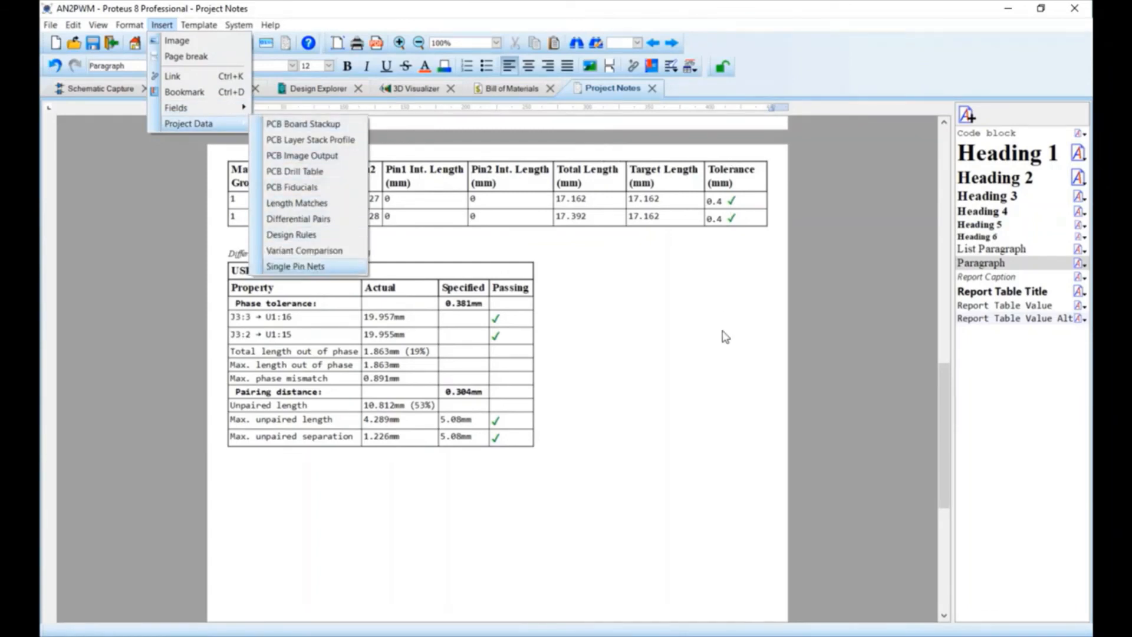
click(295, 266)
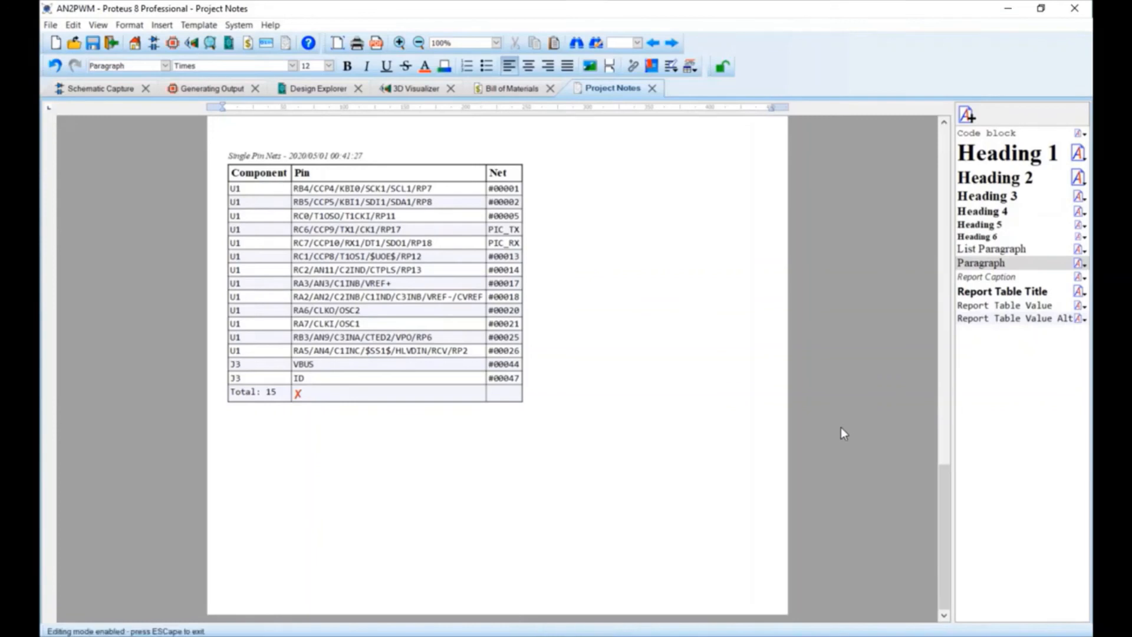
scroll(784, 455, up, 1)
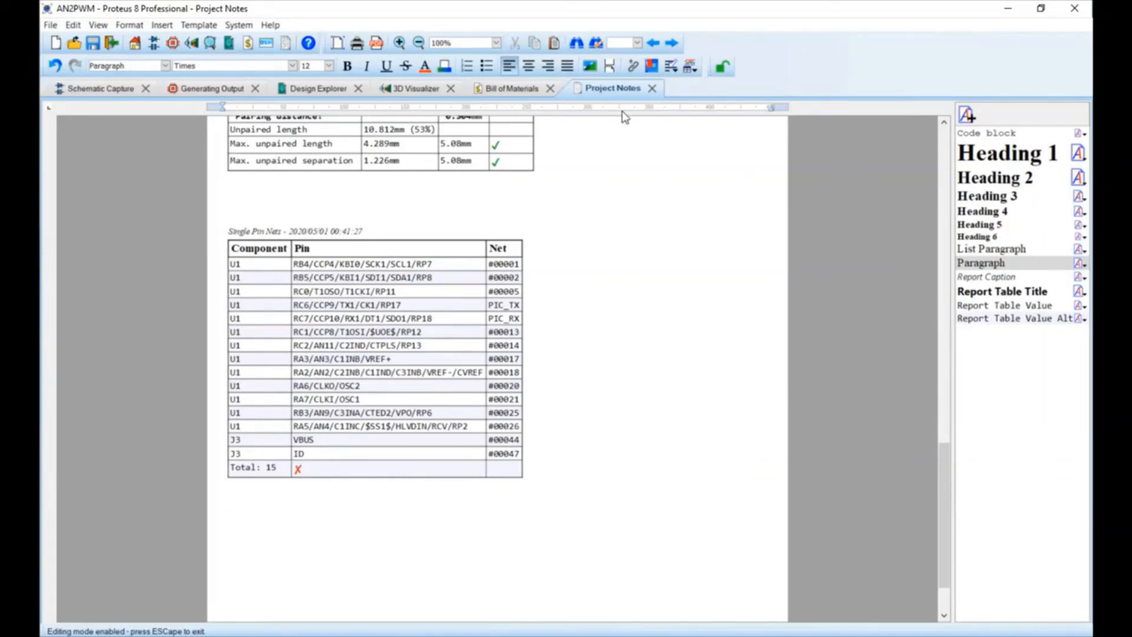
Step: In the schematic, place NC terminals facing U1's unused pins 4, 5, 7, 10 and 9
key(ctrl+Tab)
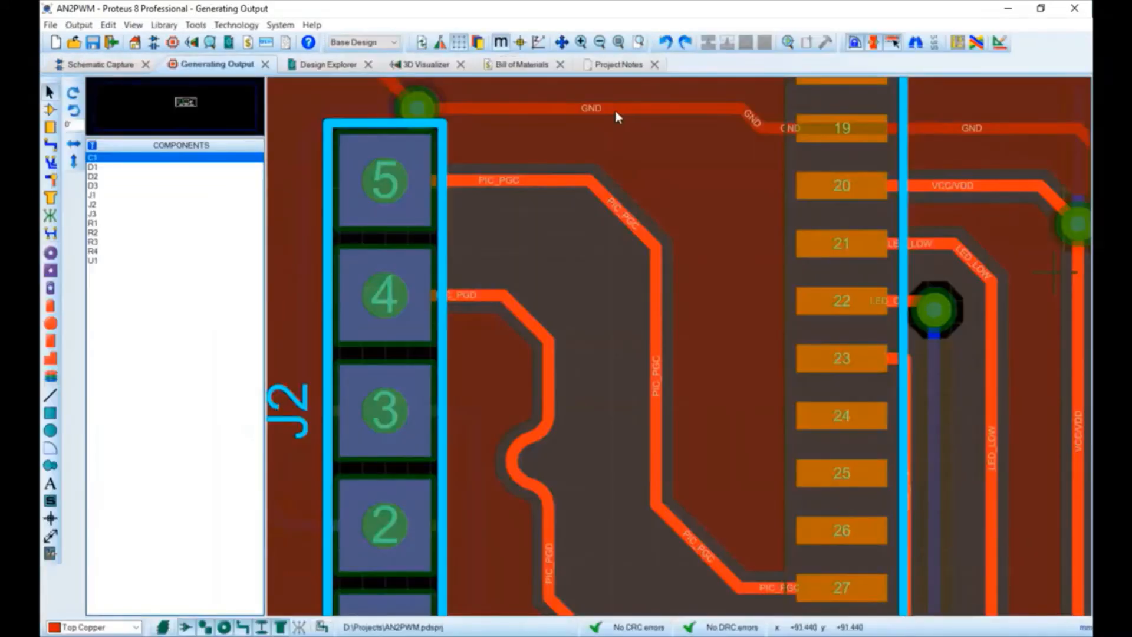
key(ctrl+Tab)
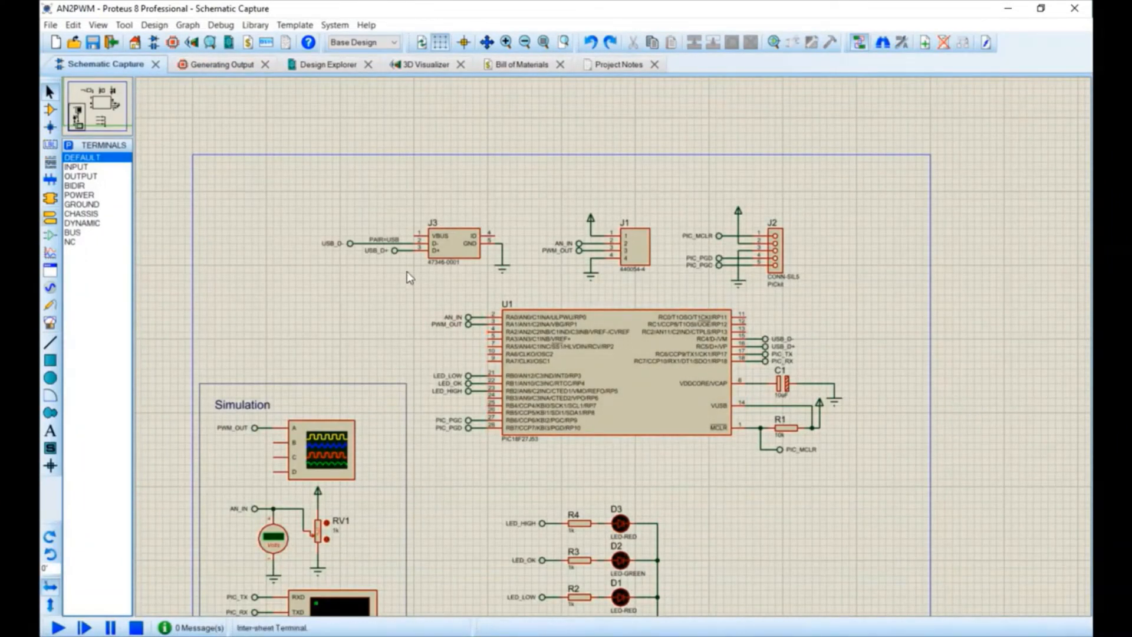
click(50, 218)
click(70, 242)
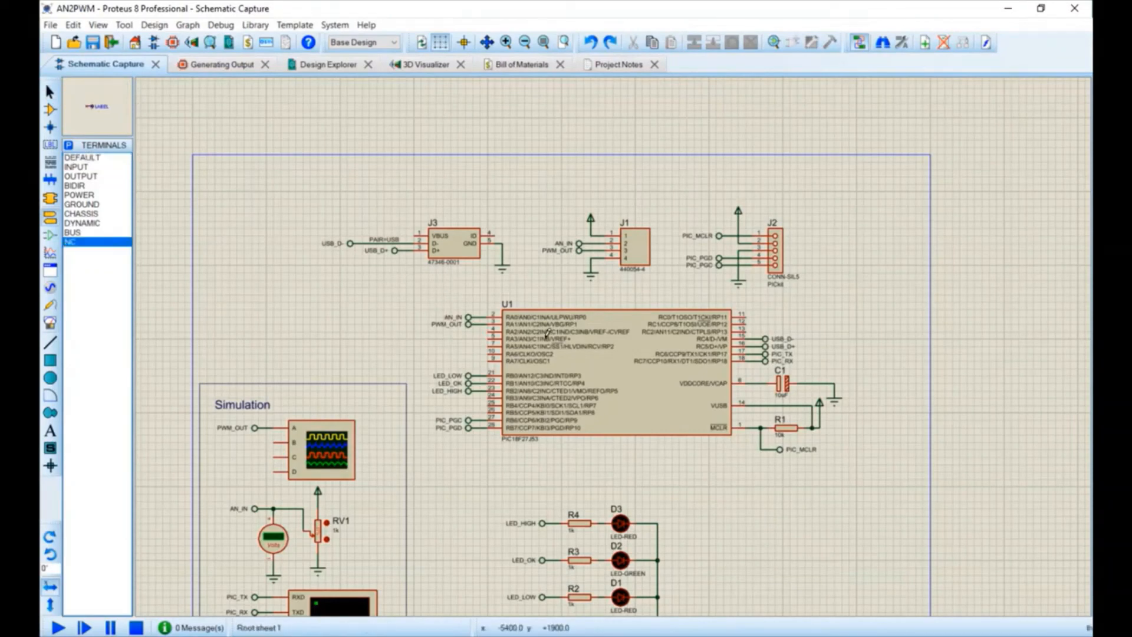
click(50, 586)
click(481, 339)
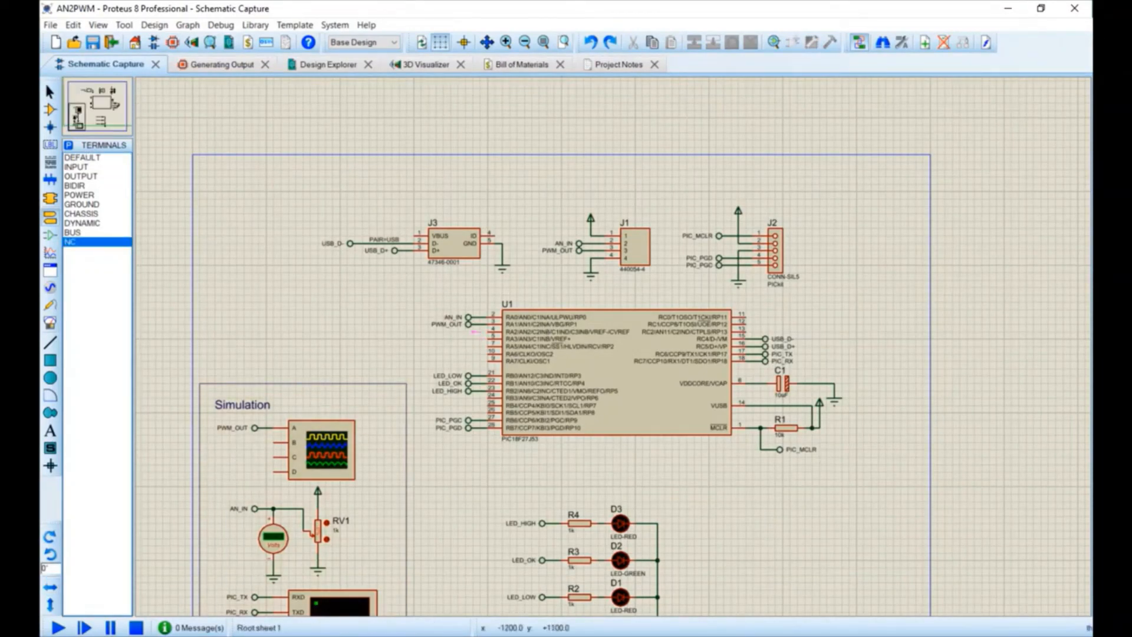
click(475, 331)
scroll(475, 339, up, 3)
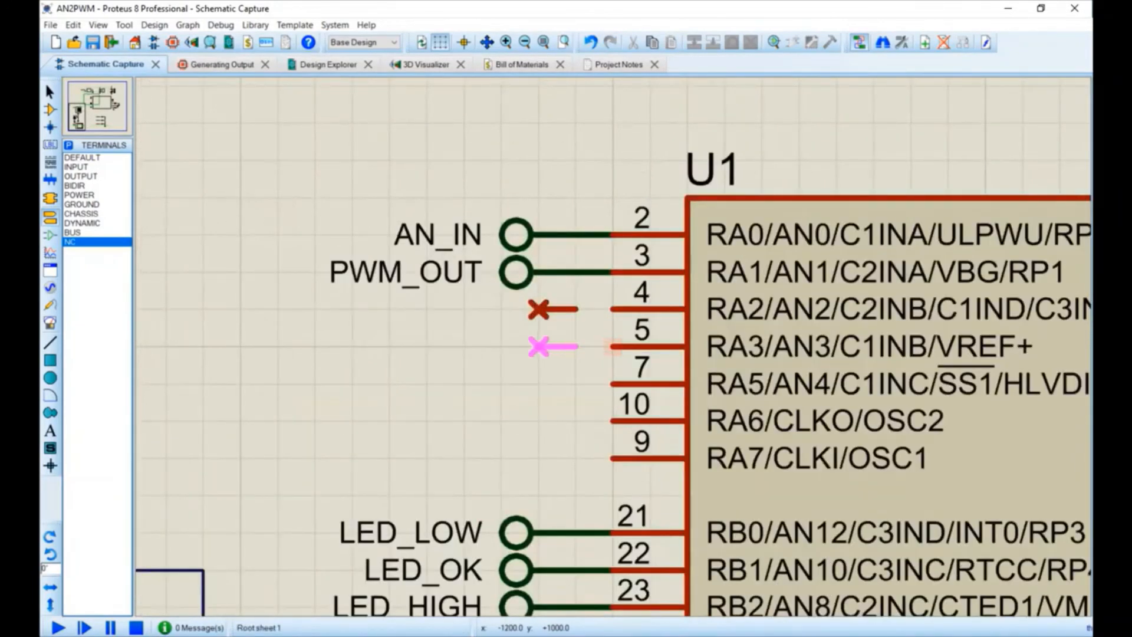
click(539, 347)
click(539, 383)
click(538, 420)
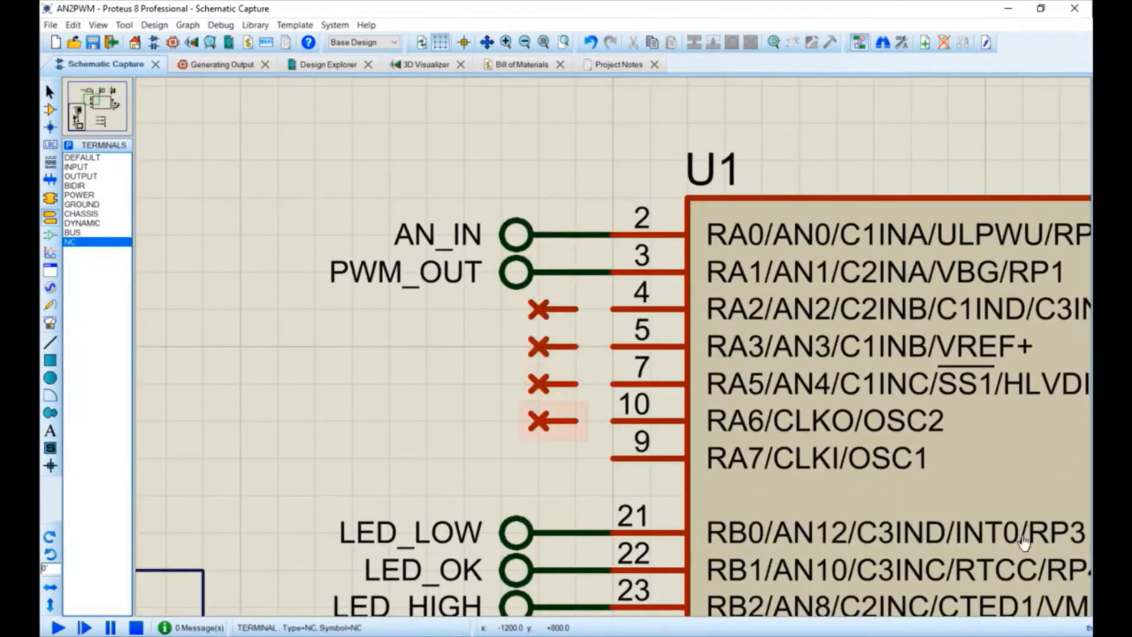
click(538, 458)
Step: Wire the five NC terminals to U1 pins 4, 5, 7, 10 and 9
click(576, 309)
click(613, 309)
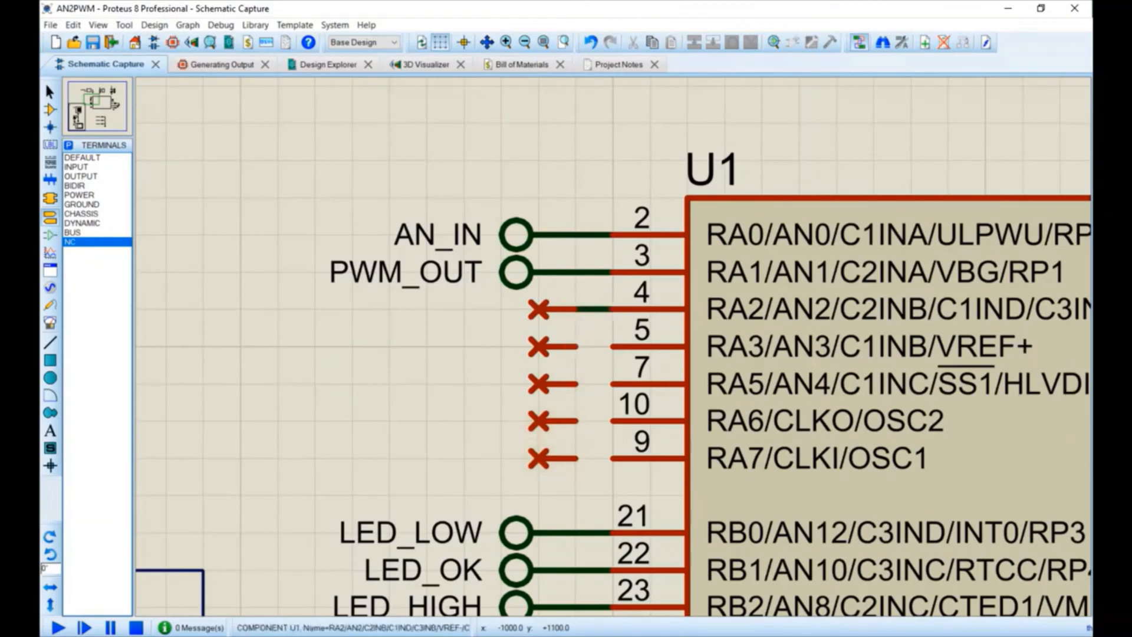
double_click(576, 346)
double_click(575, 384)
double_click(576, 421)
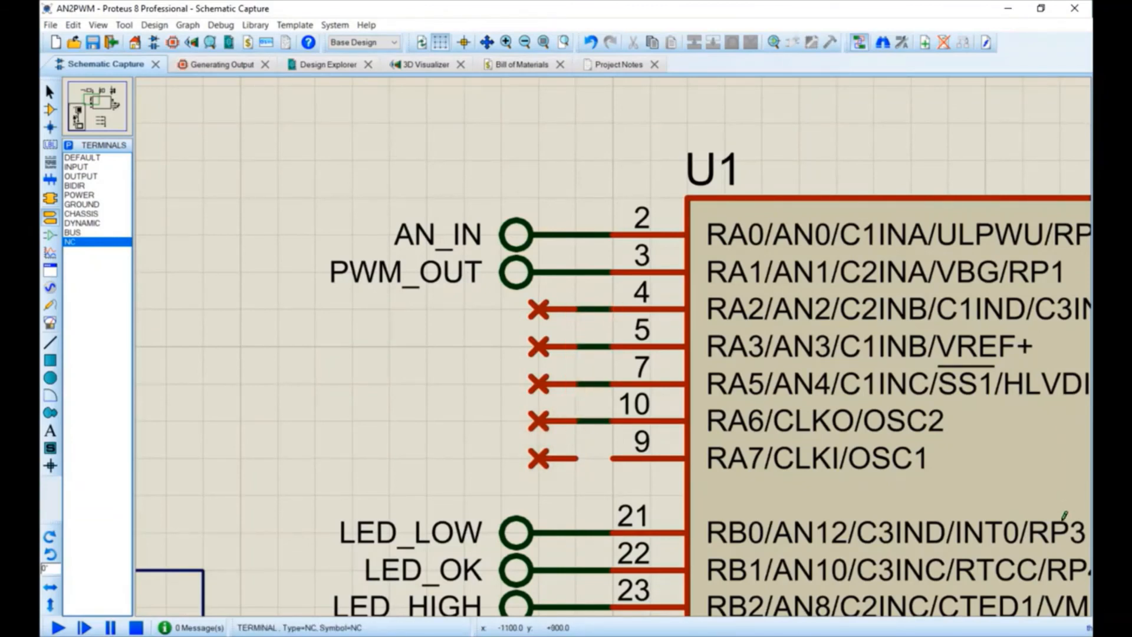
double_click(576, 458)
Step: Place NC terminals beside U1 pins 24, 25 and 26 and wire each one to its pin
scroll(612, 346, down, 3)
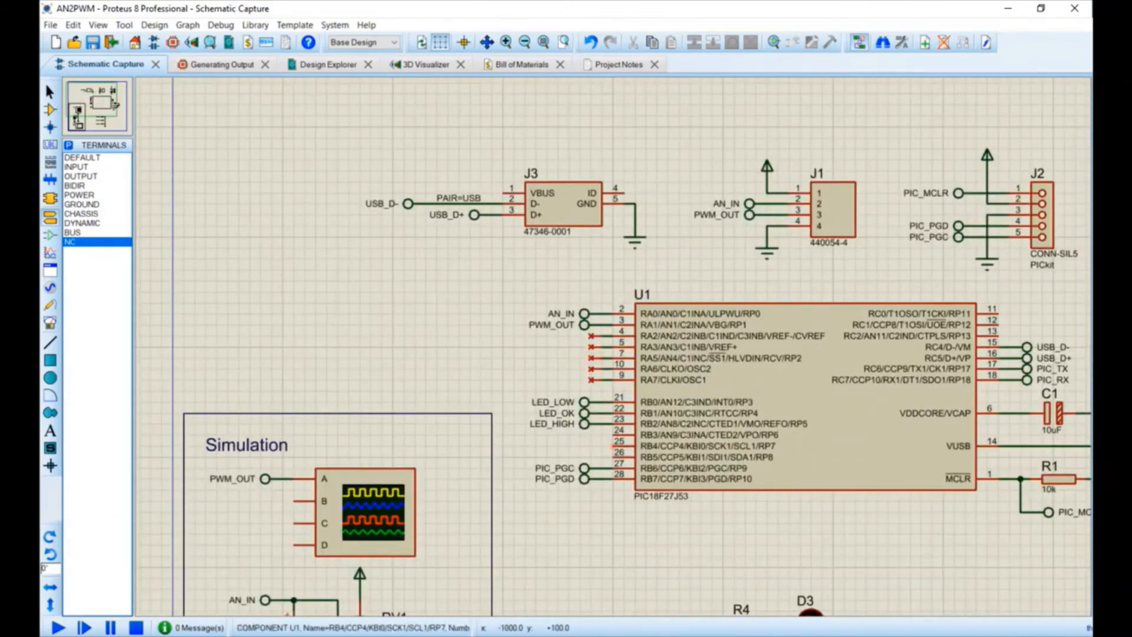
scroll(613, 447, up, 3)
click(534, 263)
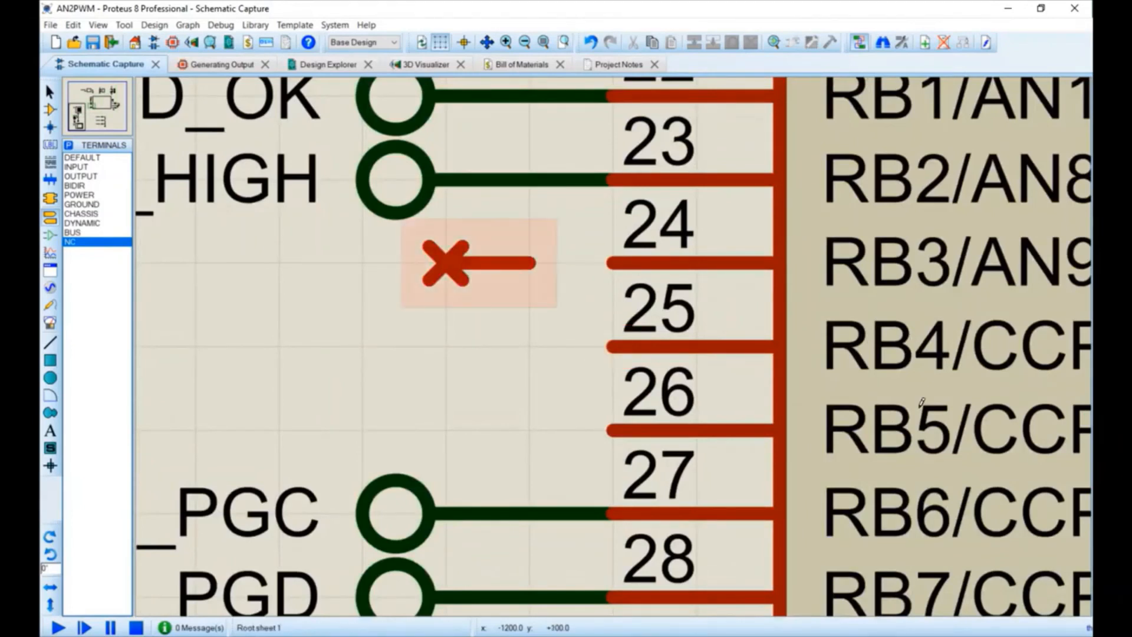
click(446, 346)
click(446, 430)
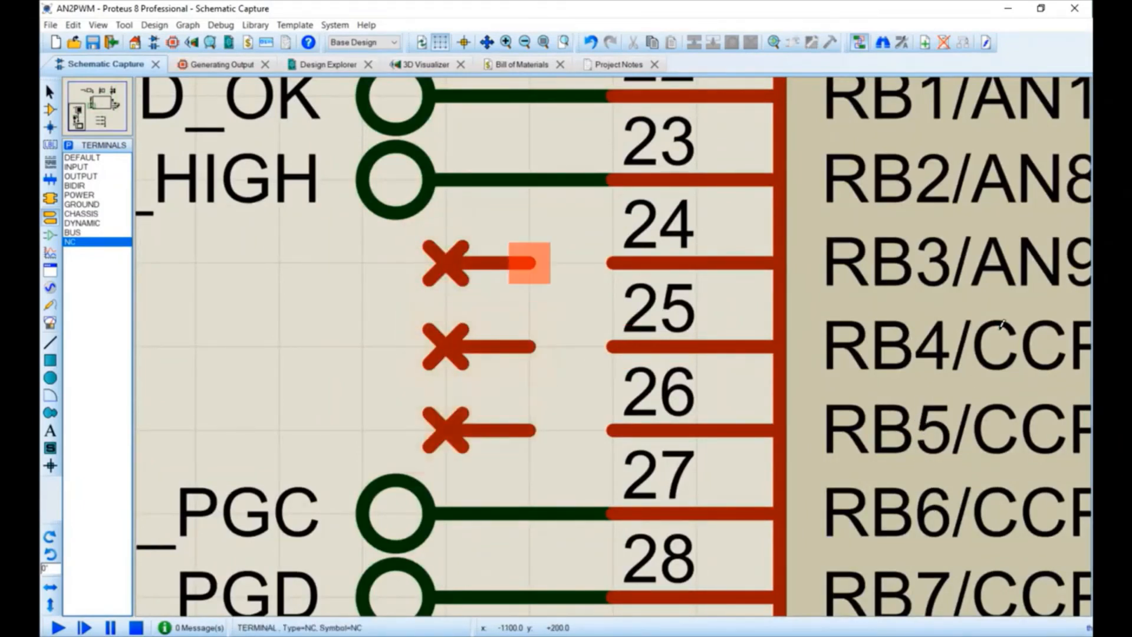
double_click(531, 263)
double_click(530, 347)
double_click(531, 431)
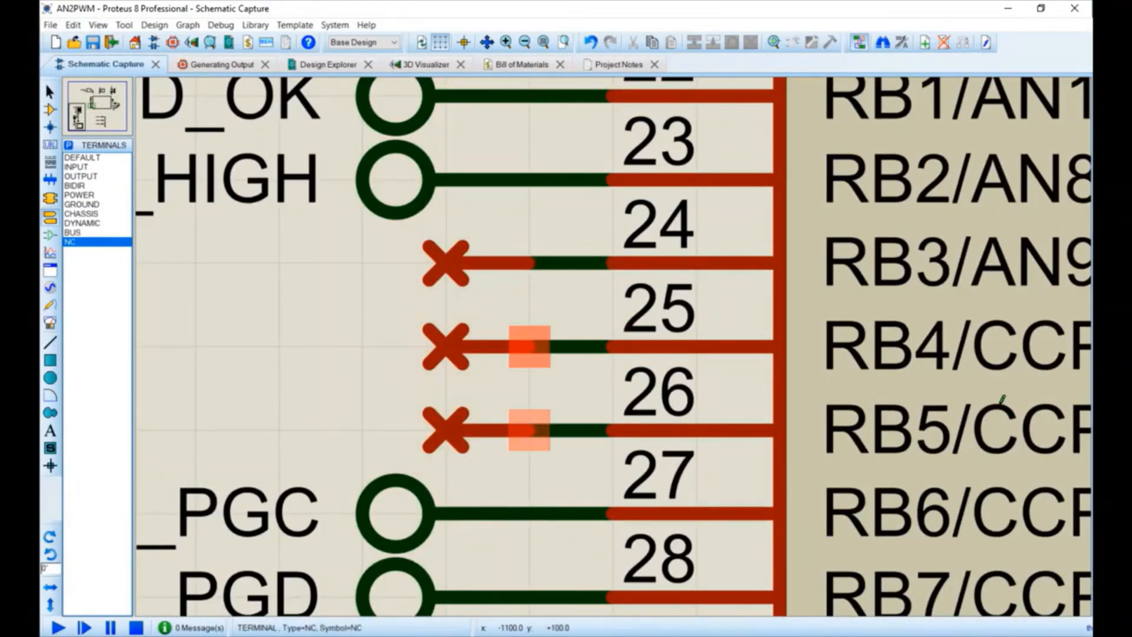
Step: Place an NC terminal beside the VBUS pin of connector J3 and wire it to the pin
key(F8)
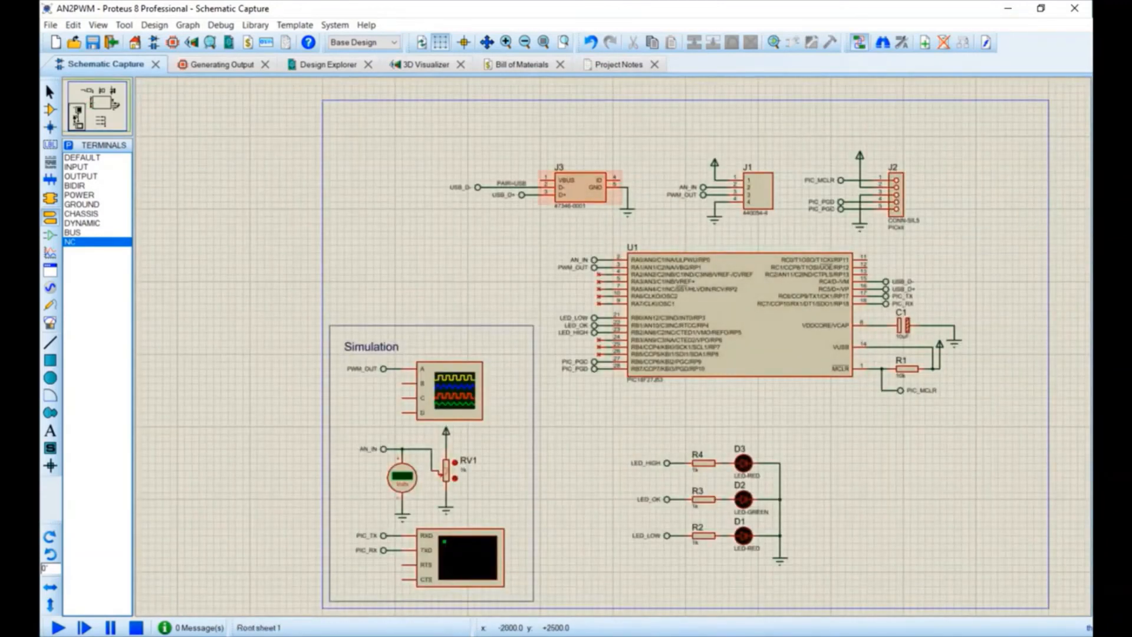
scroll(541, 173, up, 5)
click(557, 401)
click(503, 401)
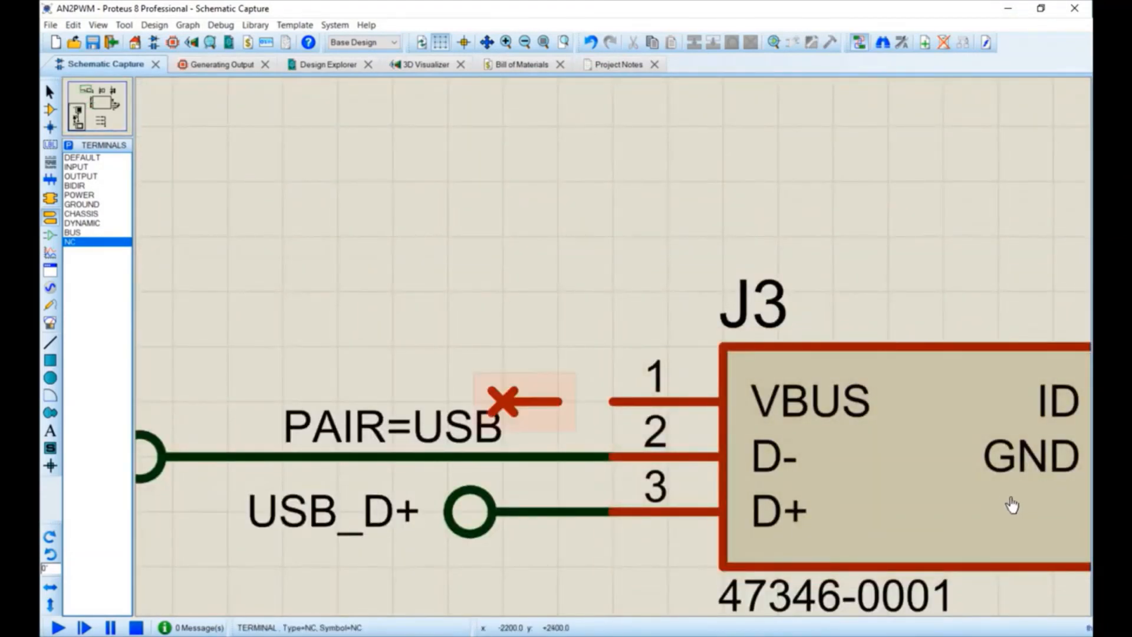
click(558, 402)
click(613, 401)
scroll(613, 346, down, 4)
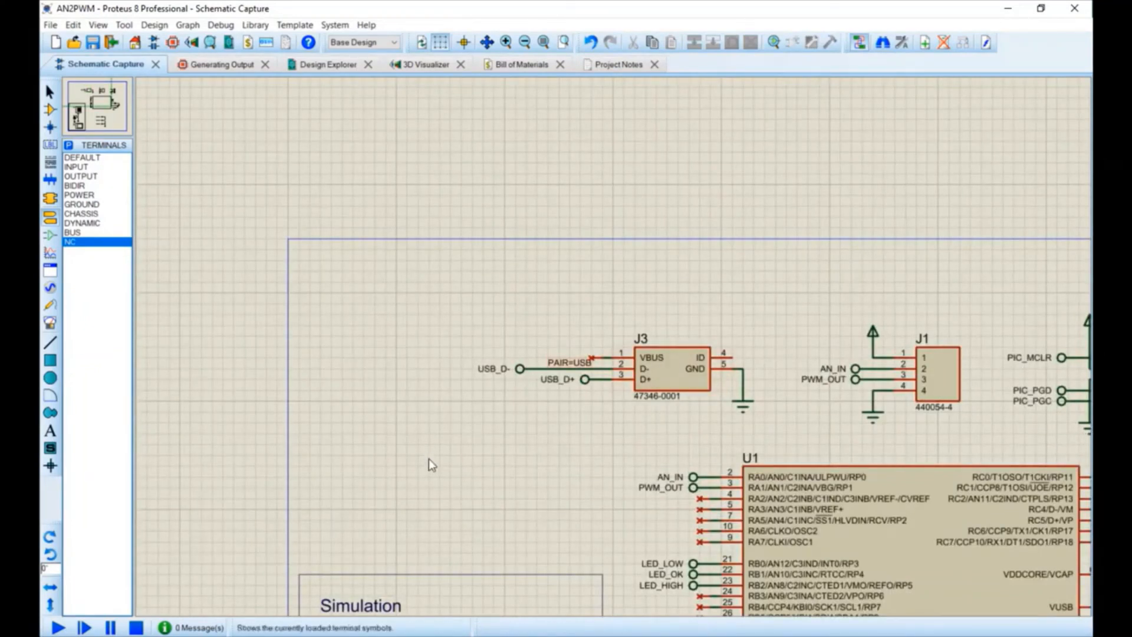
Step: Mirror the NC terminal, place it beside the ID pin of J3 and wire it to that pin
click(49, 586)
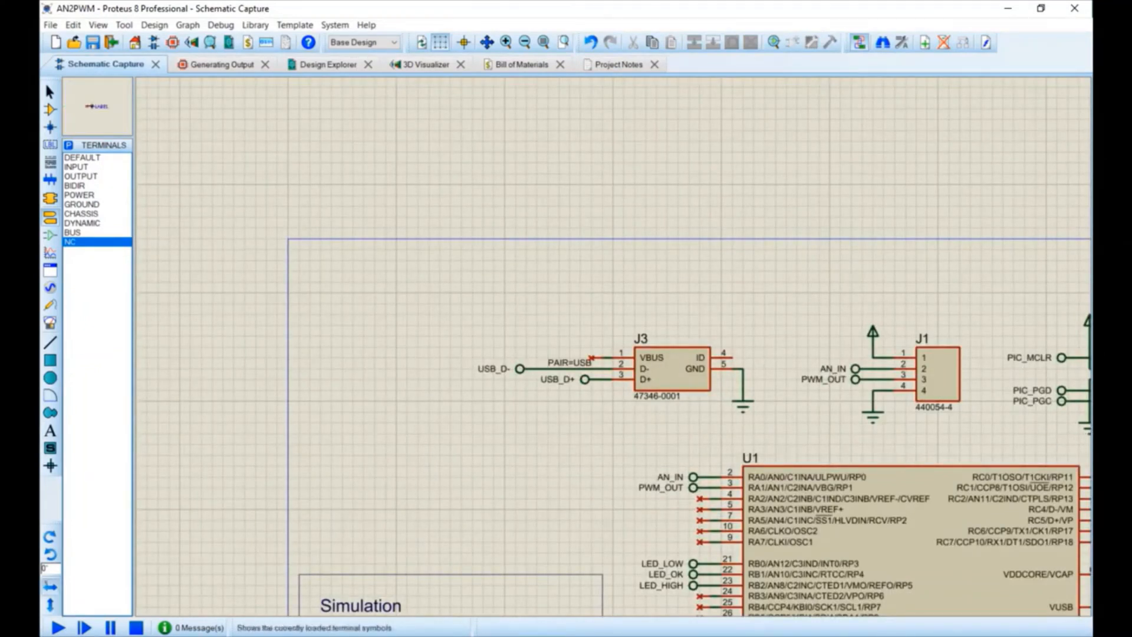
click(749, 357)
click(749, 357)
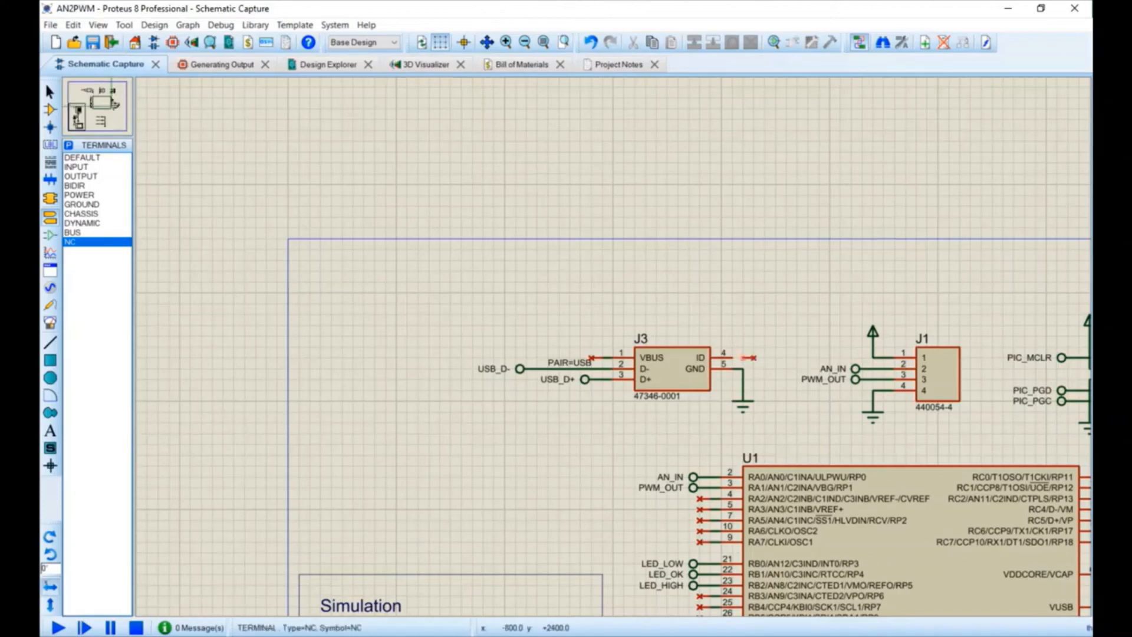
click(743, 357)
click(732, 358)
scroll(613, 346, down, 2)
Step: Place mirrored NC terminals beside U1 pins 11, 12 and 13
scroll(860, 413, up, 3)
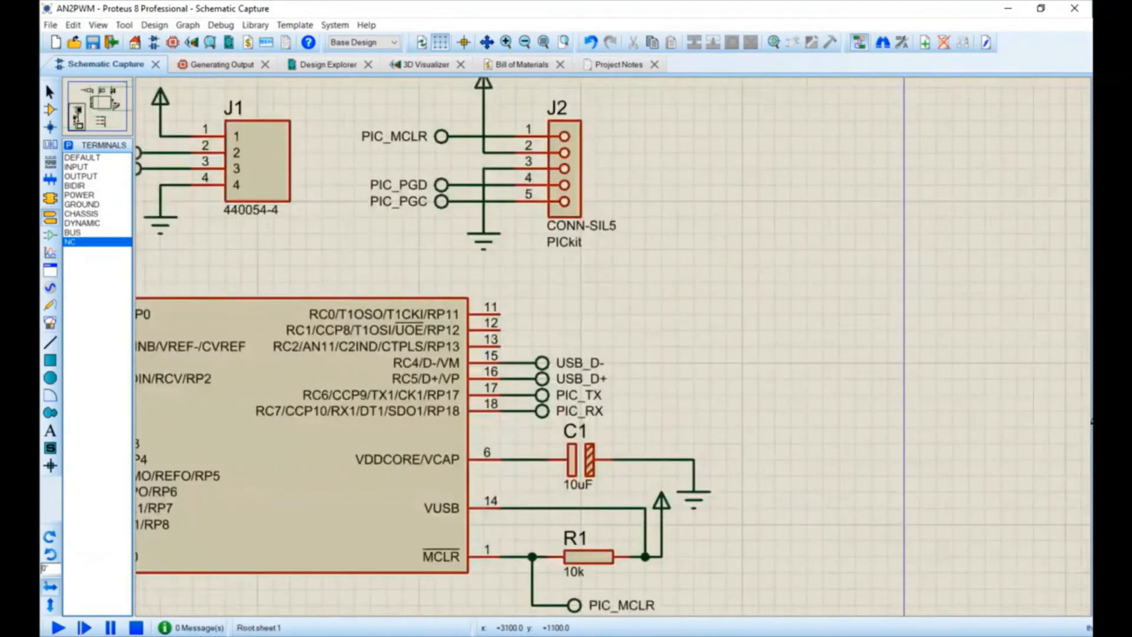
scroll(564, 297, up, 1)
click(516, 322)
click(516, 322)
click(516, 347)
click(516, 347)
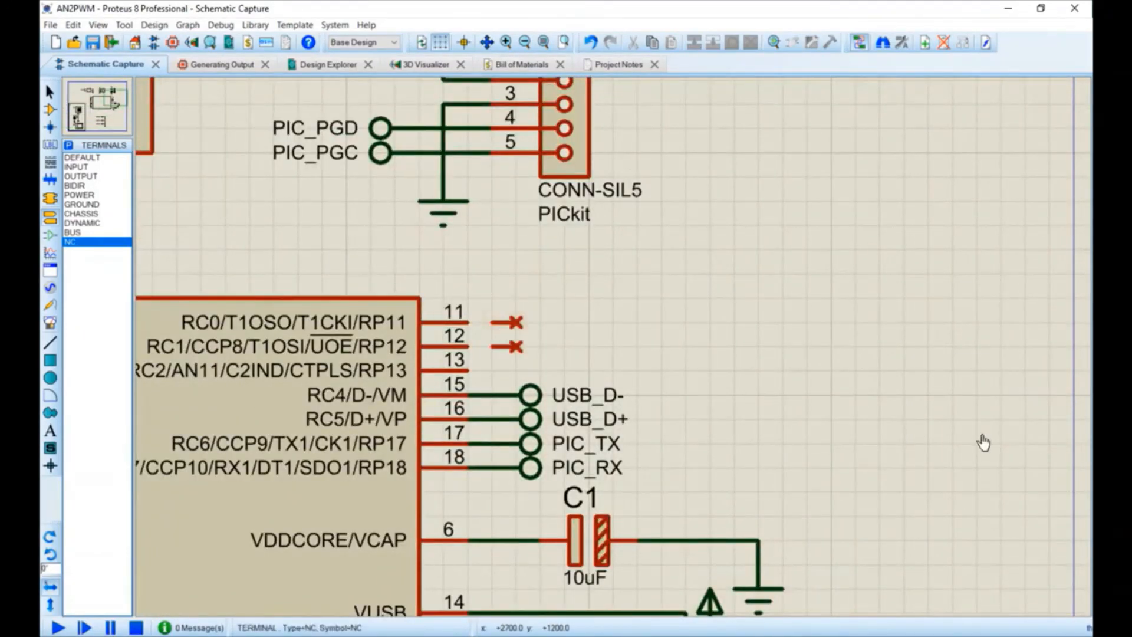
click(516, 371)
click(516, 371)
Step: Wire the NC terminals to U1 pins 11, 12 and 13
click(491, 323)
click(470, 322)
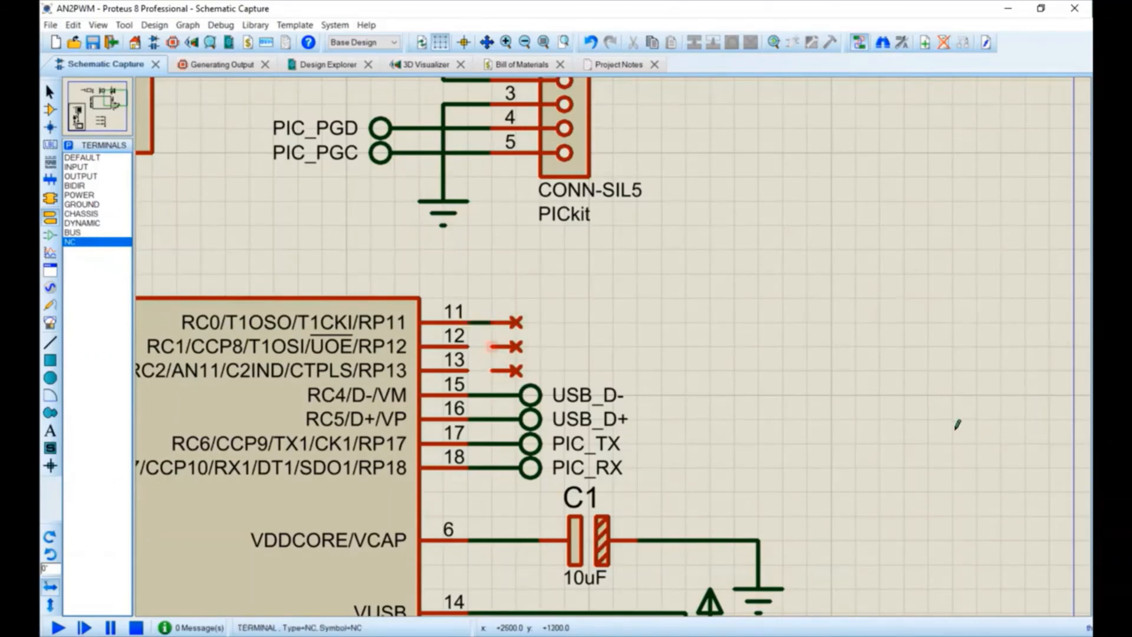
click(491, 346)
click(469, 347)
scroll(613, 346, down, 2)
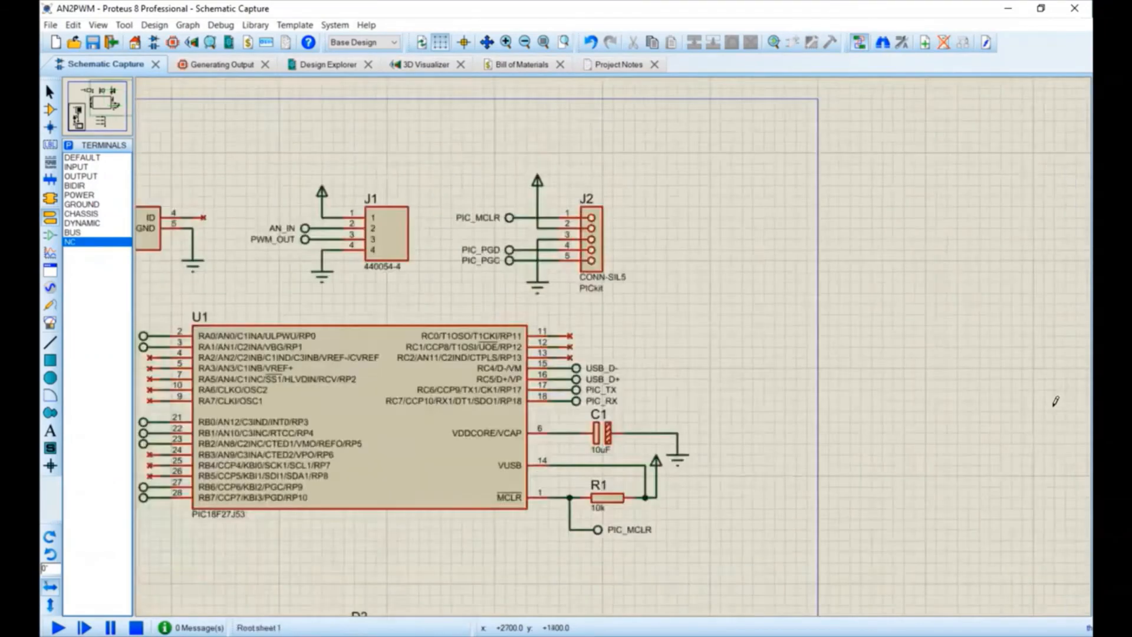
scroll(1055, 401, down, 2)
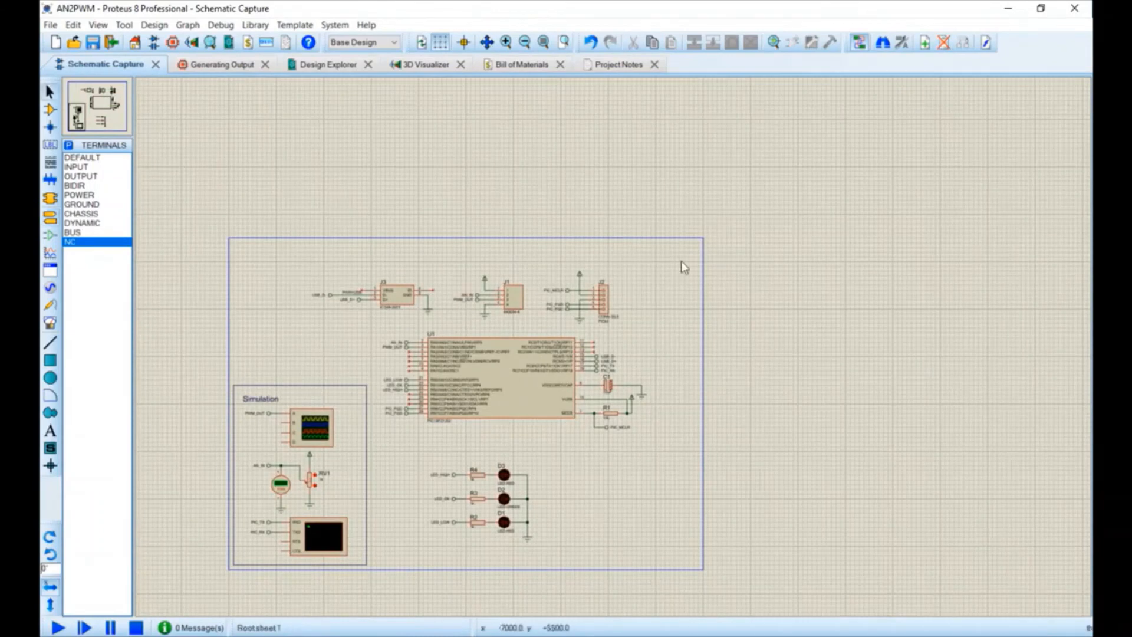
Step: Move the PAIR=USB label along the USB_D- wire, clear of the NC terminal on J3's VBUS pin
scroll(307, 265, up, 4)
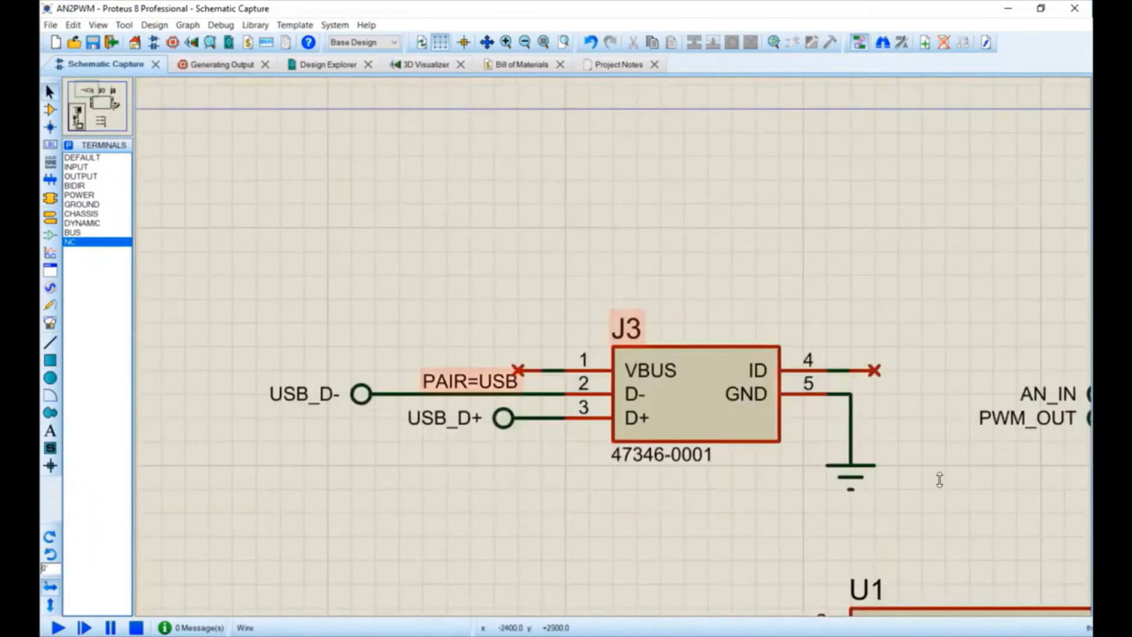
double_click(470, 386)
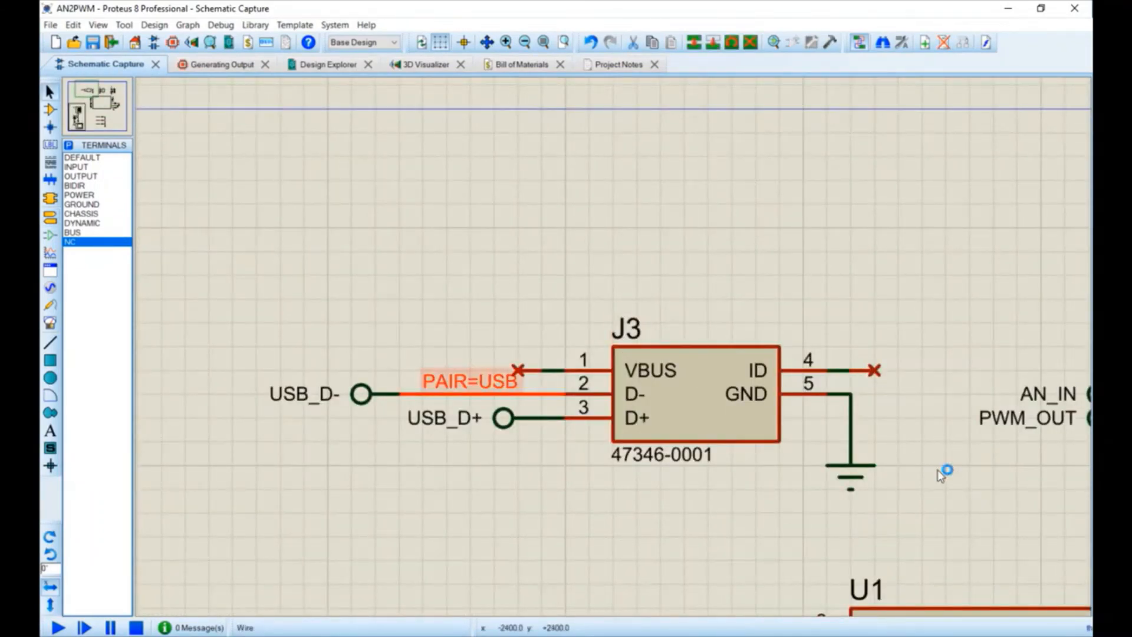
click(938, 380)
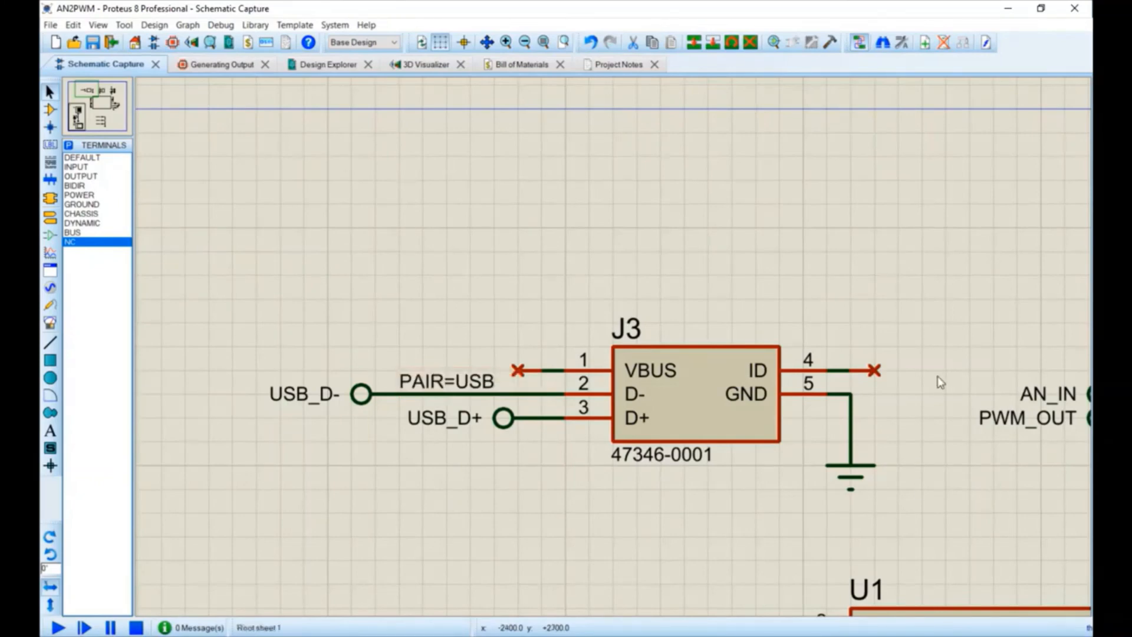
scroll(1067, 417, down, 3)
scroll(1067, 417, down, 1)
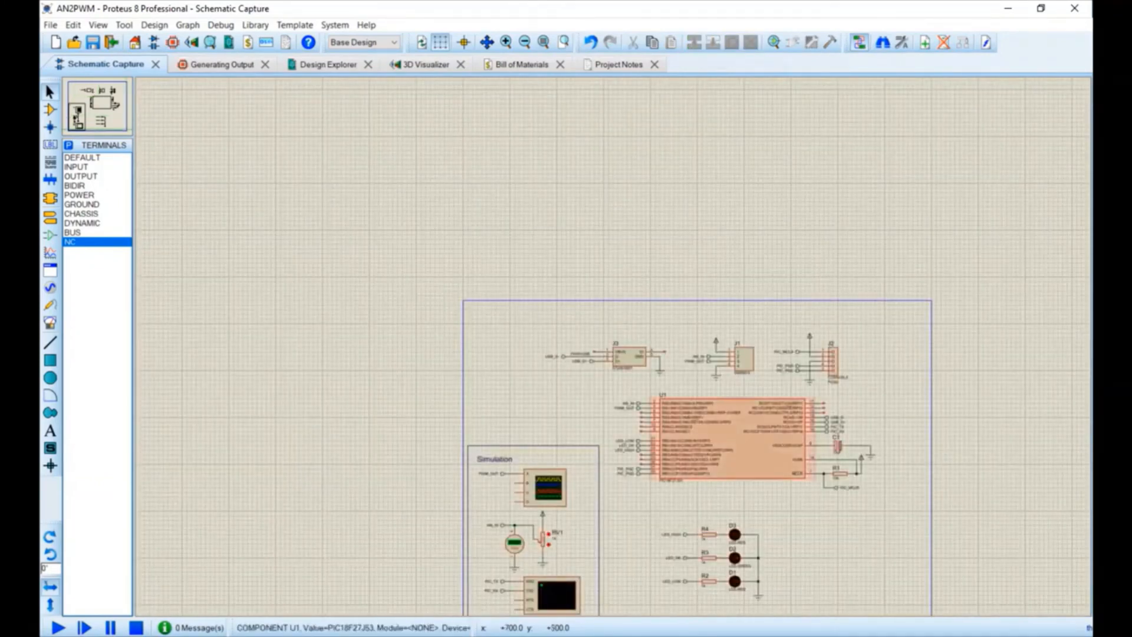
Step: Return to the project notes and refresh the Single Pin Nets table
scroll(964, 613, up, 1)
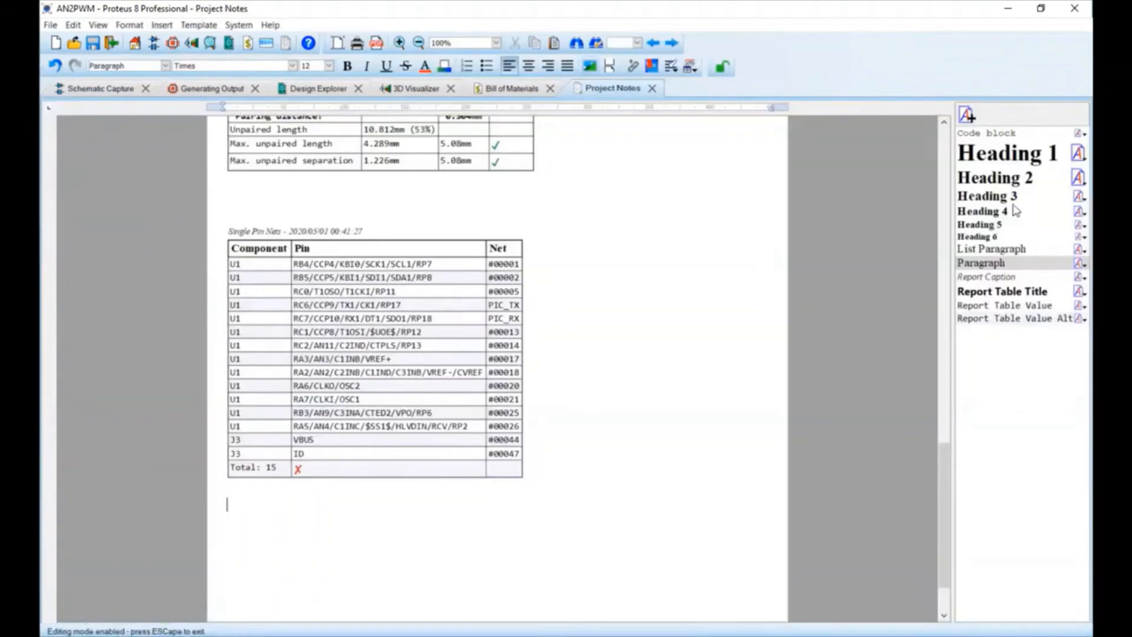
right_click(409, 282)
click(465, 286)
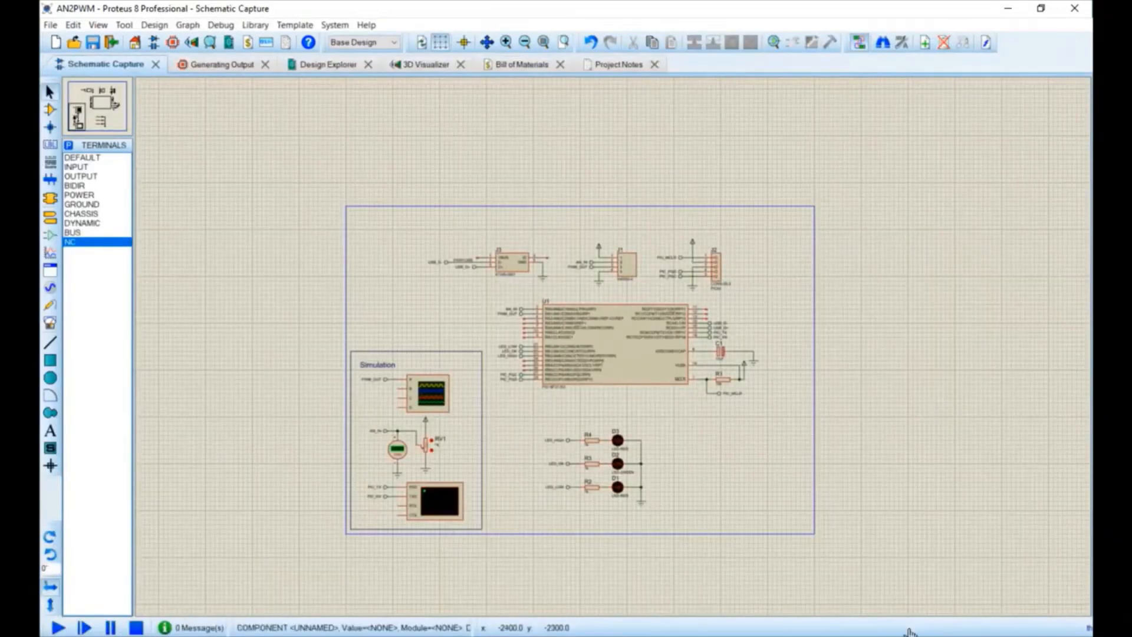
scroll(439, 501, up, 3)
scroll(613, 347, down, 3)
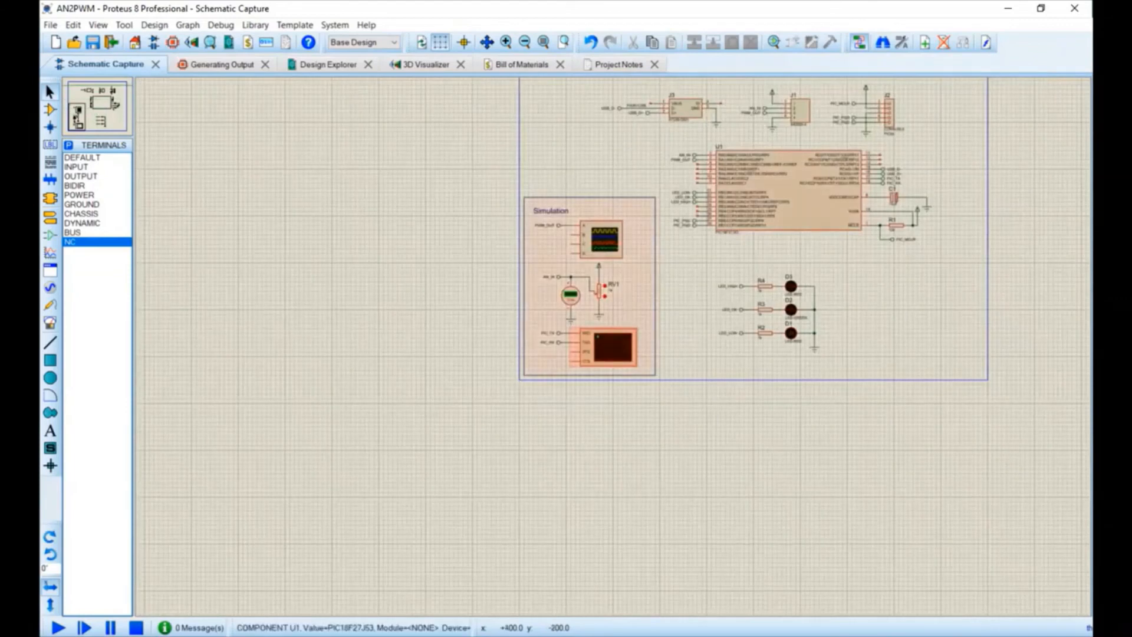
scroll(777, 211, up, 2)
scroll(849, 202, down, 2)
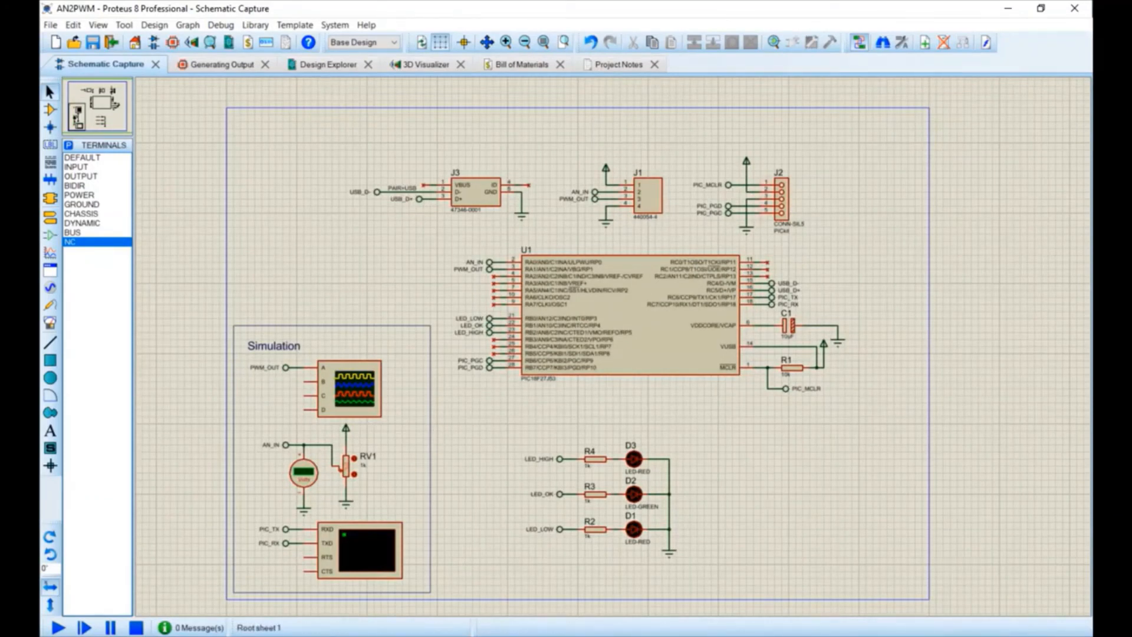
click(613, 63)
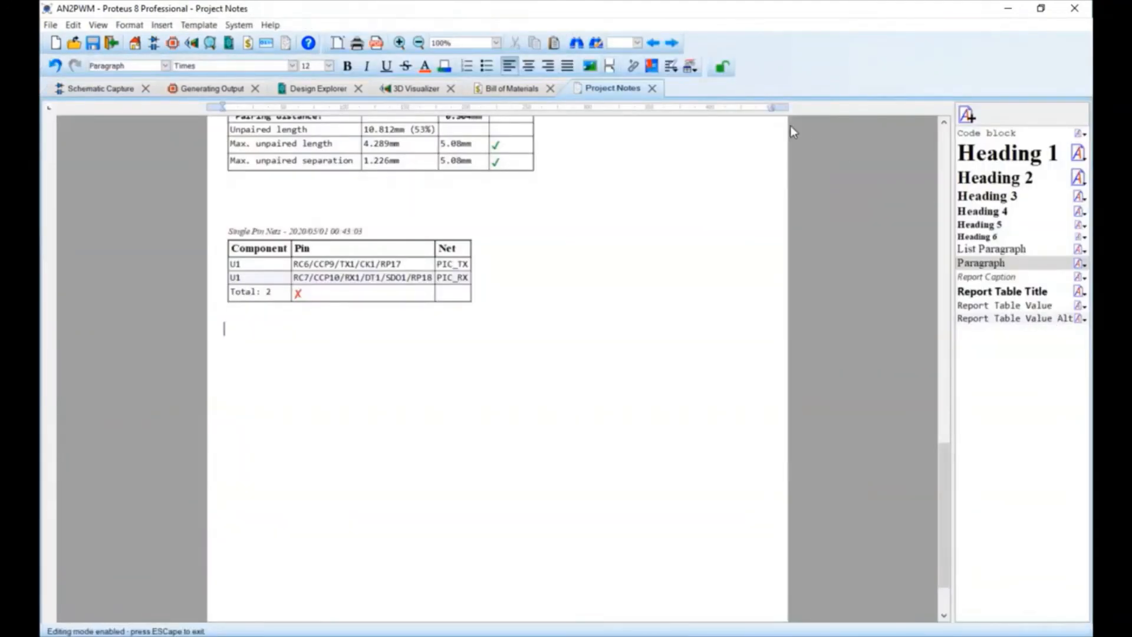
click(211, 88)
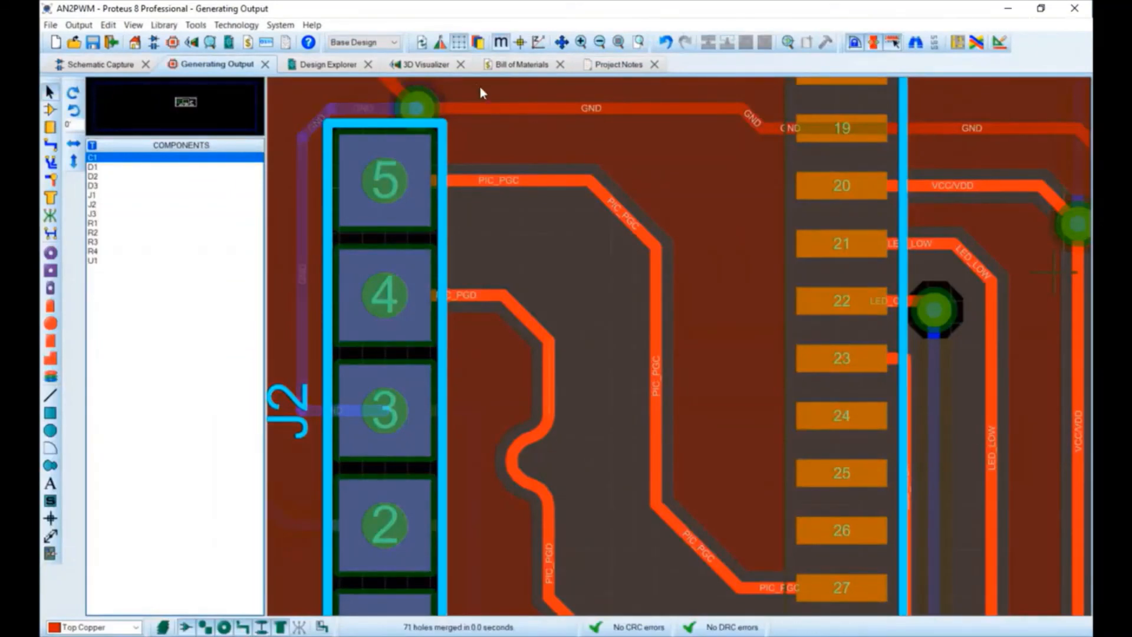
click(100, 64)
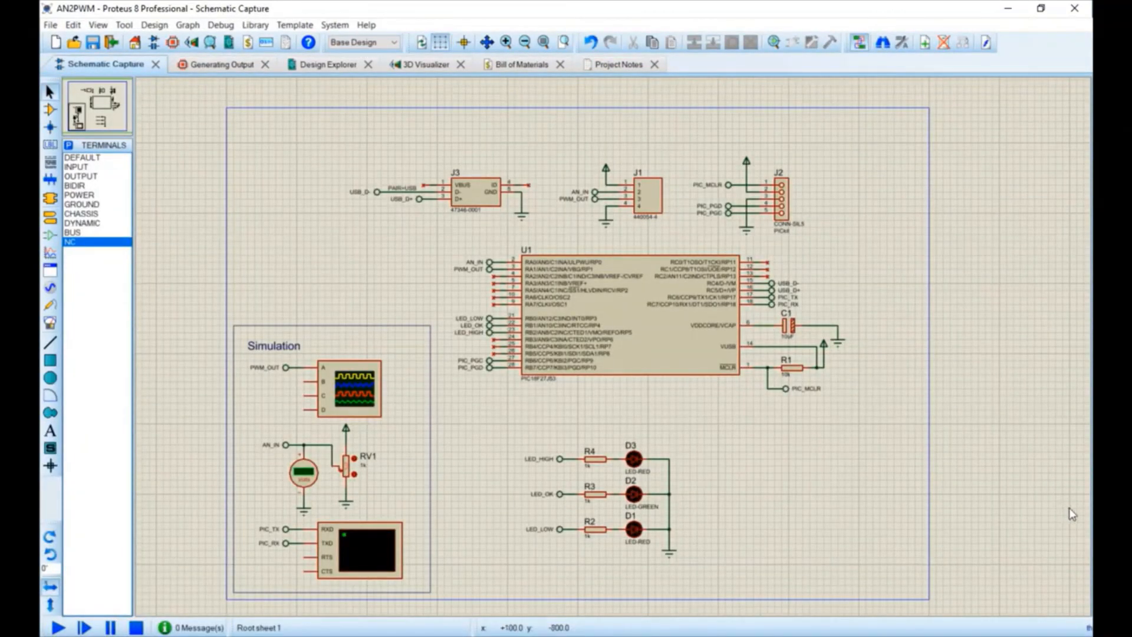
Step: Rename the LED_HIGH terminal label beside R4 as LED_HI, leaving the matching label on U1 pin 23 as it is
scroll(1068, 505, up, 1)
scroll(549, 345, up, 1)
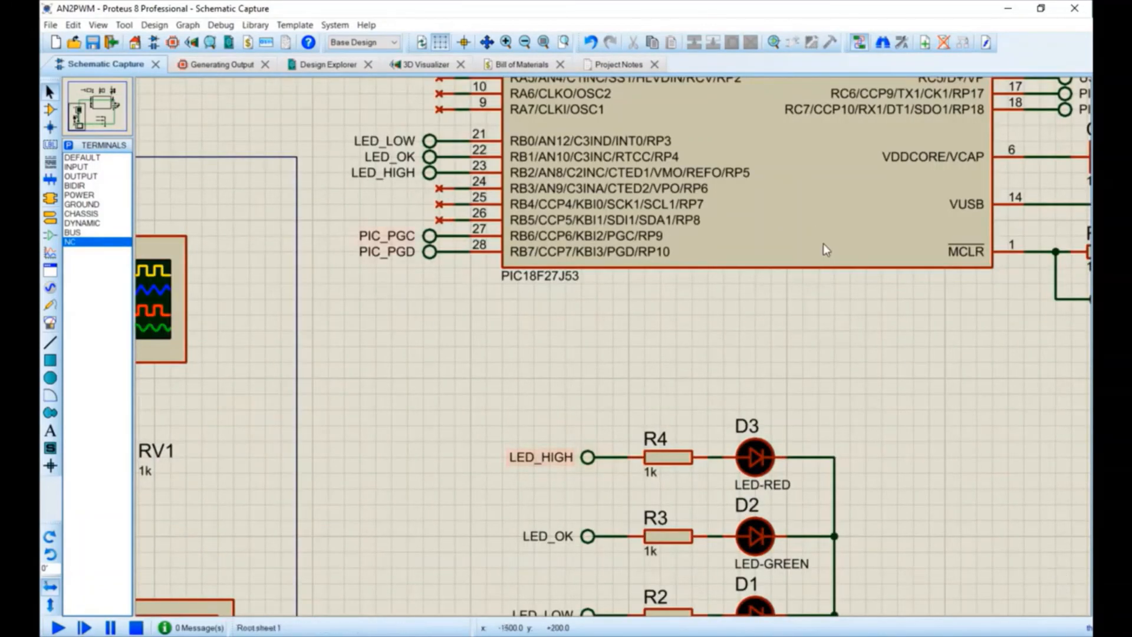
scroll(379, 172, up, 2)
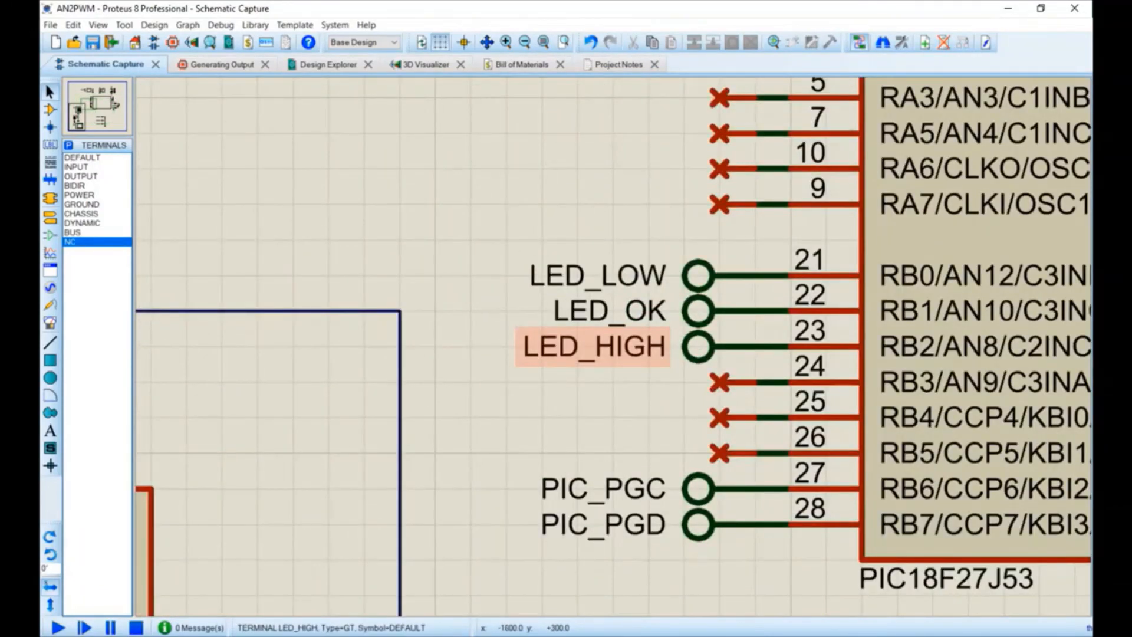
scroll(614, 346, down, 2)
scroll(615, 346, down, 1)
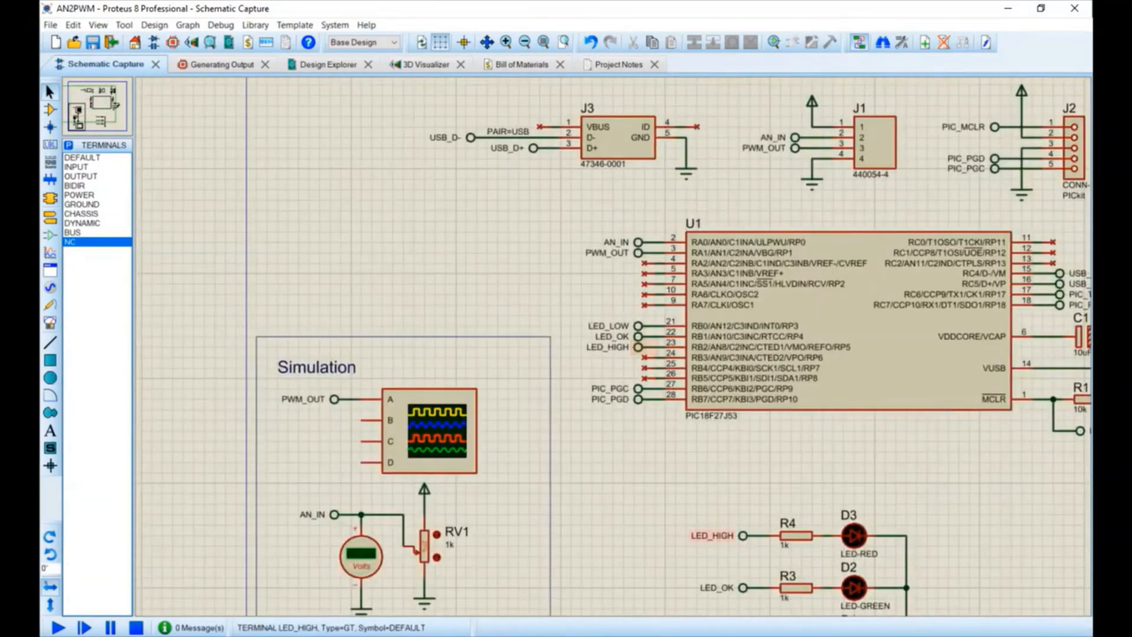
scroll(734, 533, up, 5)
double_click(457, 347)
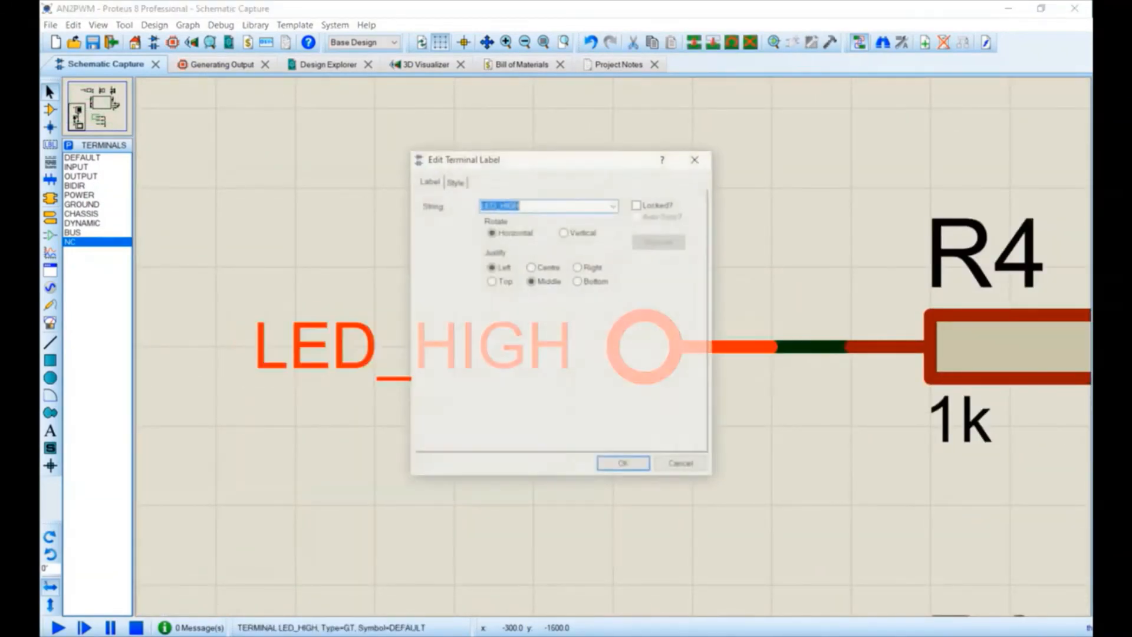
click(531, 204)
key(BackSpace)
key(BackSpace)
key(Return)
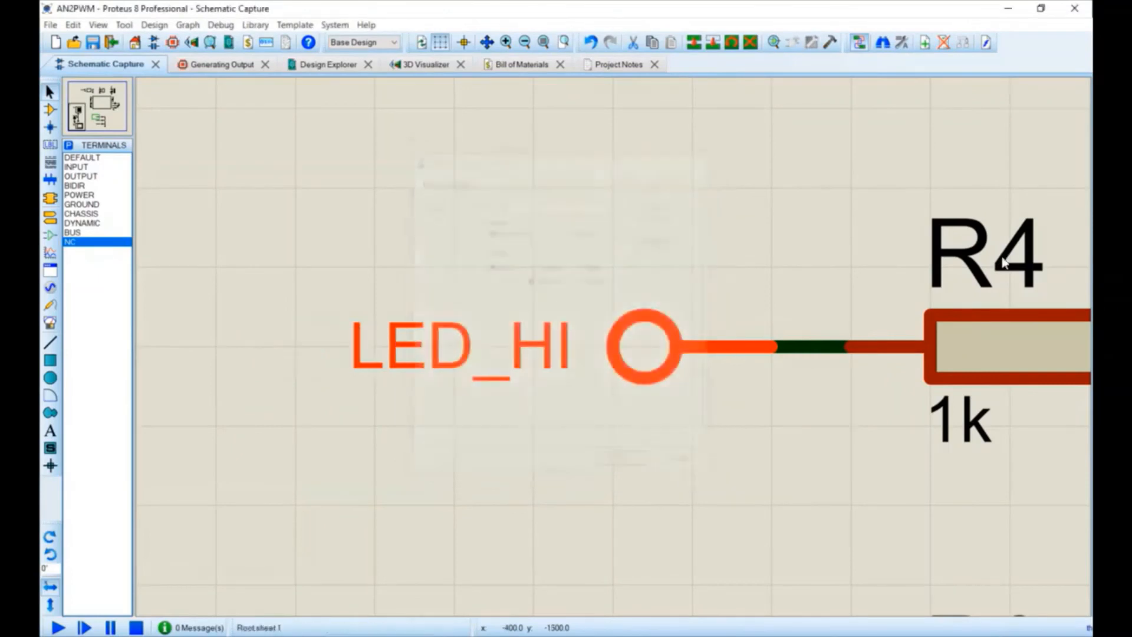
Step: Update the Single Pin Nets table in the project notes to check the effect of the LED_HI label change
scroll(613, 348, down, 2)
scroll(619, 347, down, 3)
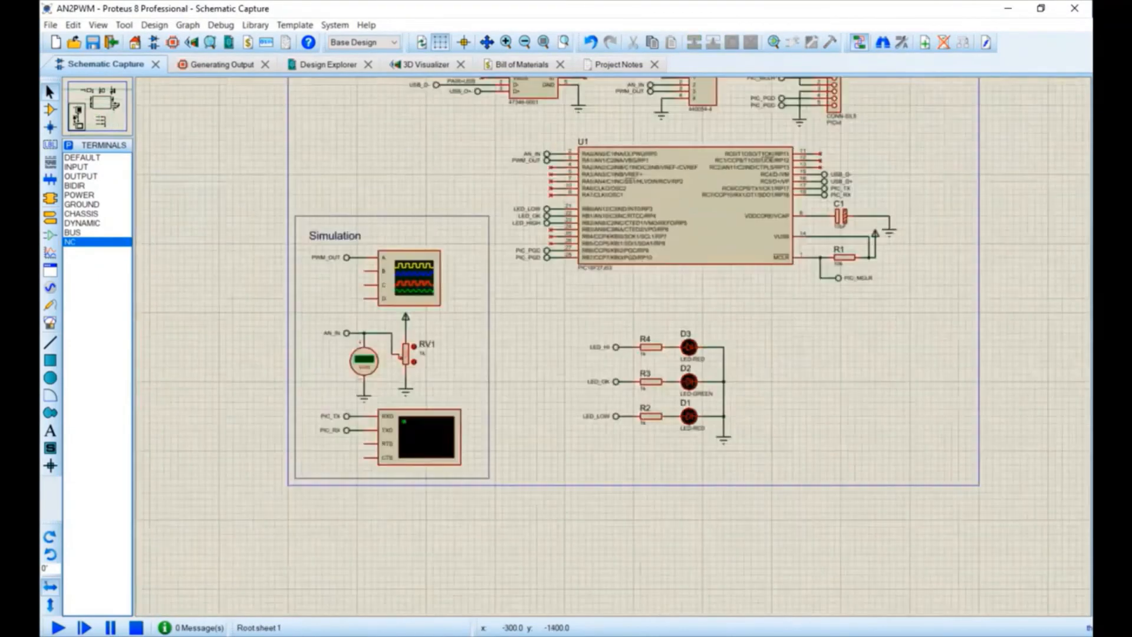
scroll(612, 272, up, 2)
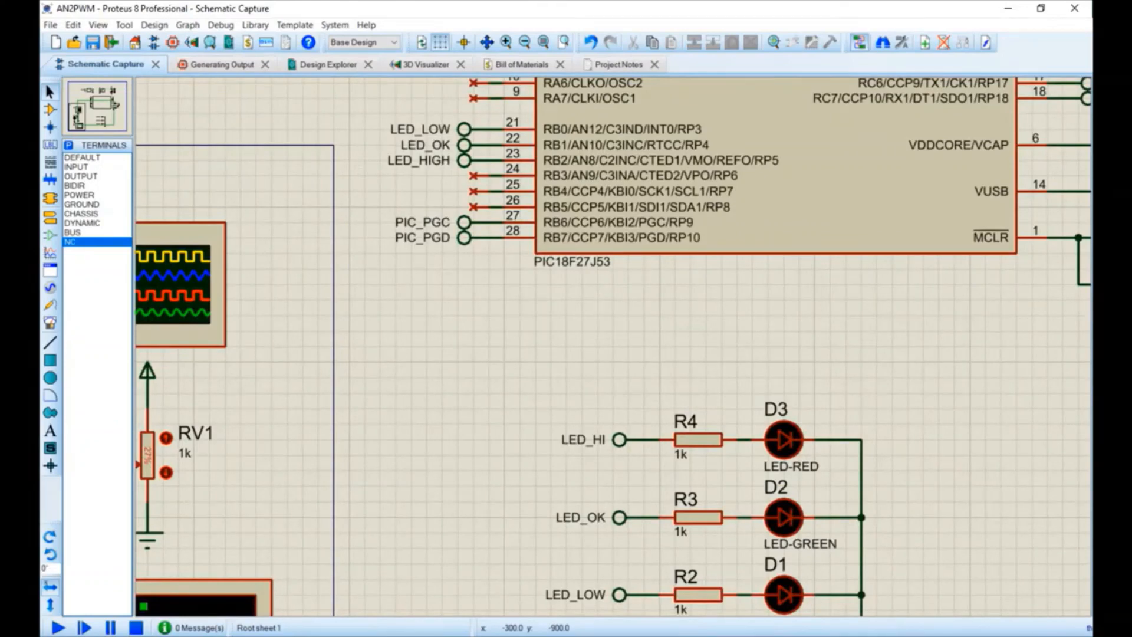
click(618, 65)
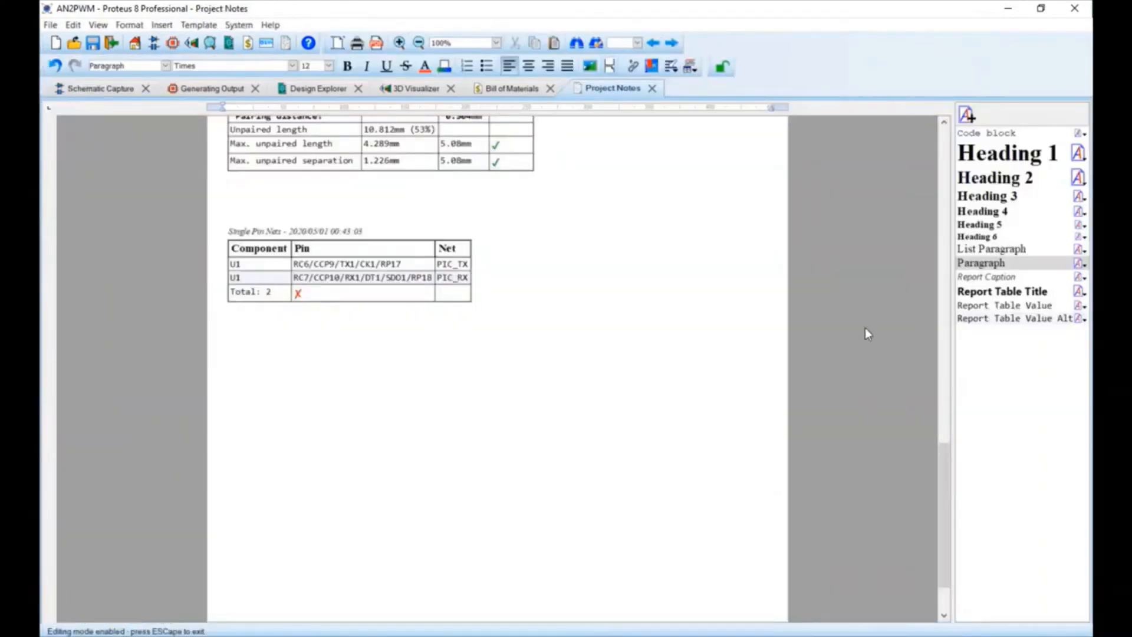
right_click(372, 260)
click(433, 270)
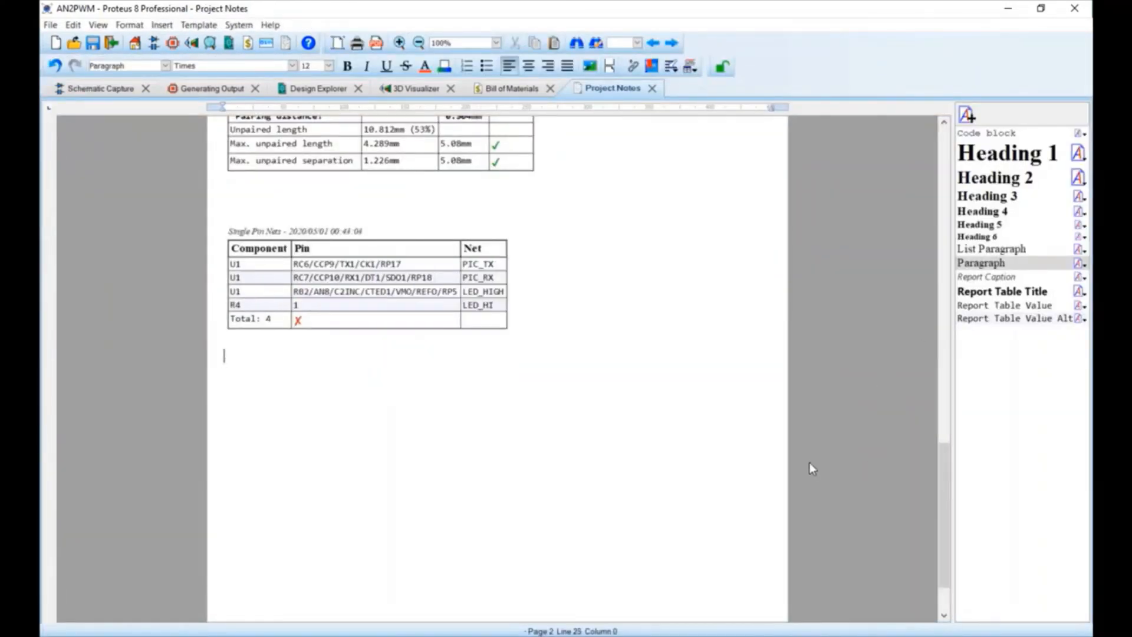
Step: Refresh the Single Pin Nets table again to match the restored schematic labels
click(724, 382)
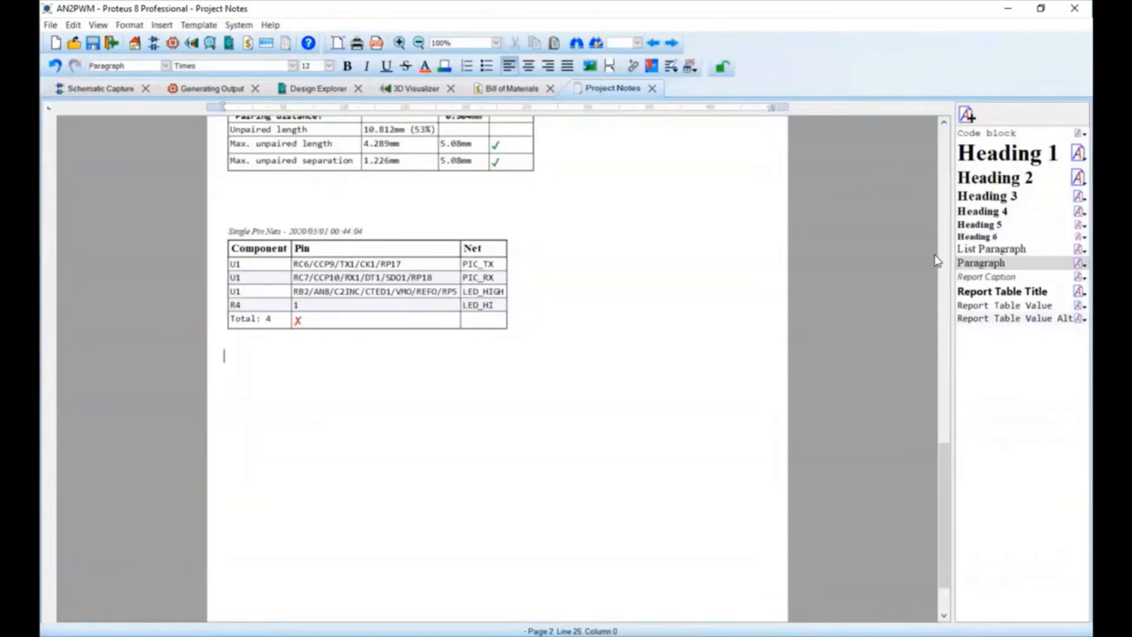
right_click(408, 241)
click(876, 347)
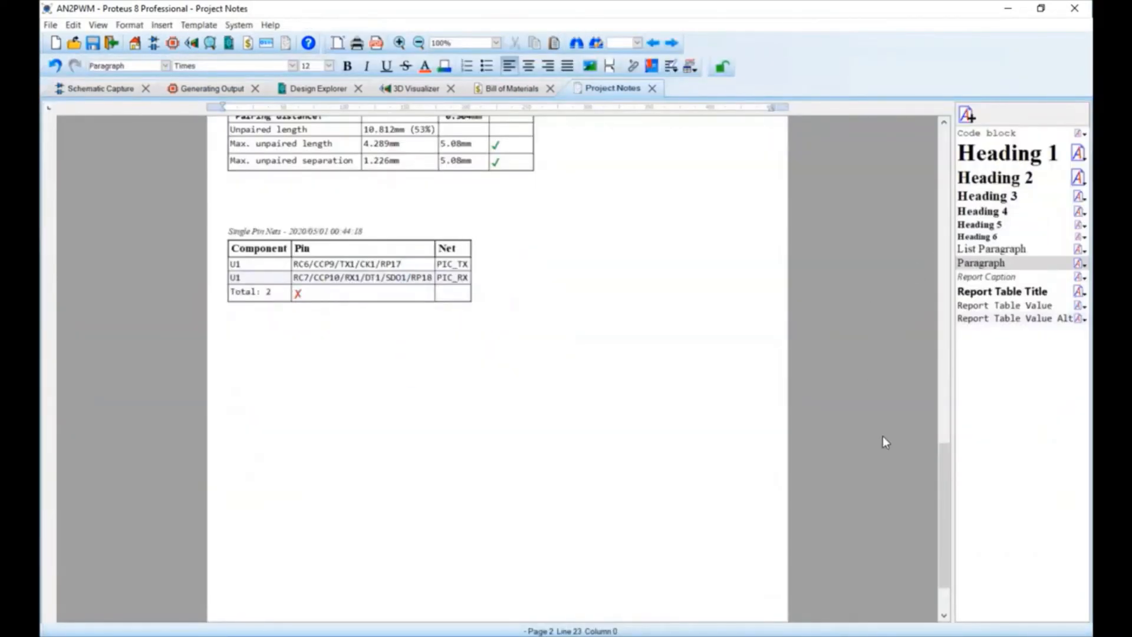
key(Return)
Step: Review the Length Matching, Differential Pairs and Single Pin Nets tables in the project notes
scroll(819, 423, up, 5)
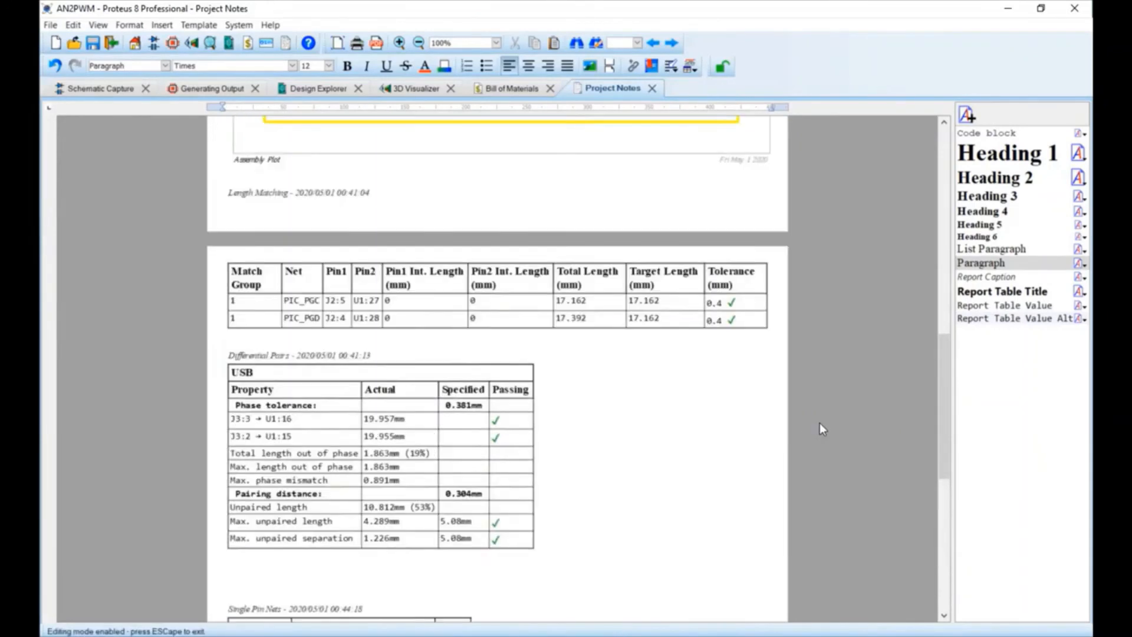
scroll(820, 423, up, 1)
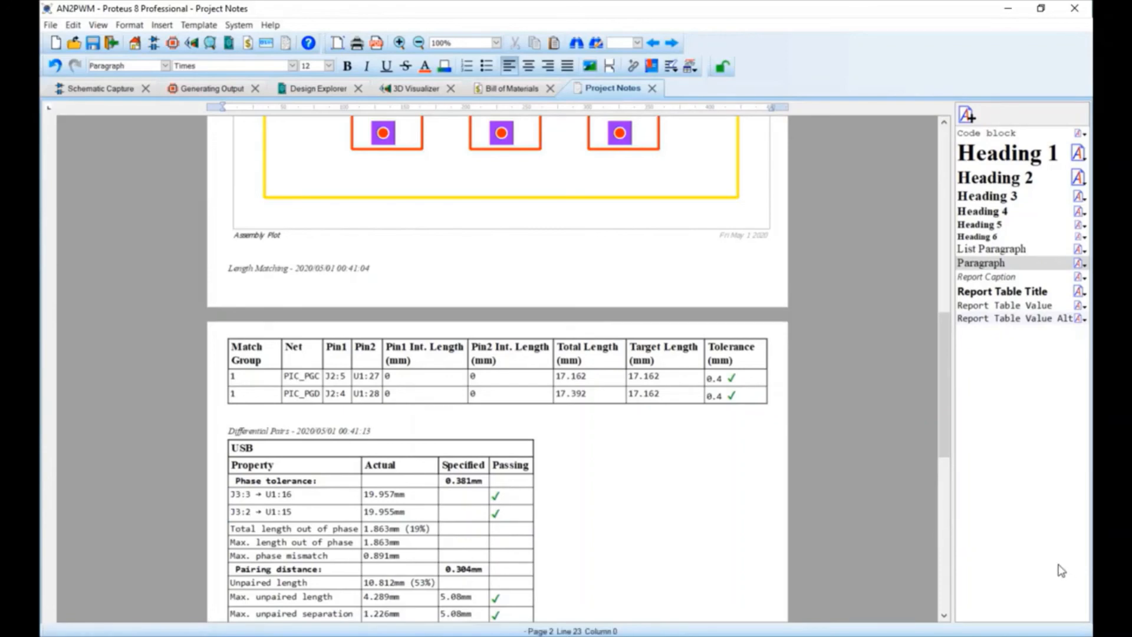
scroll(1053, 564, down, 3)
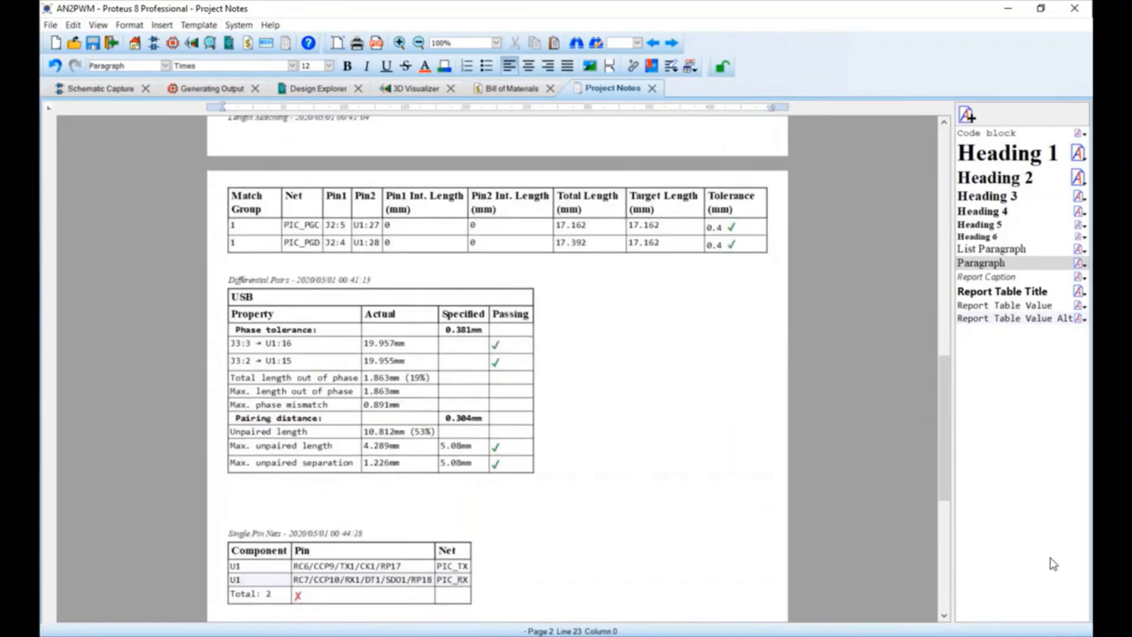
scroll(1053, 565, up, 3)
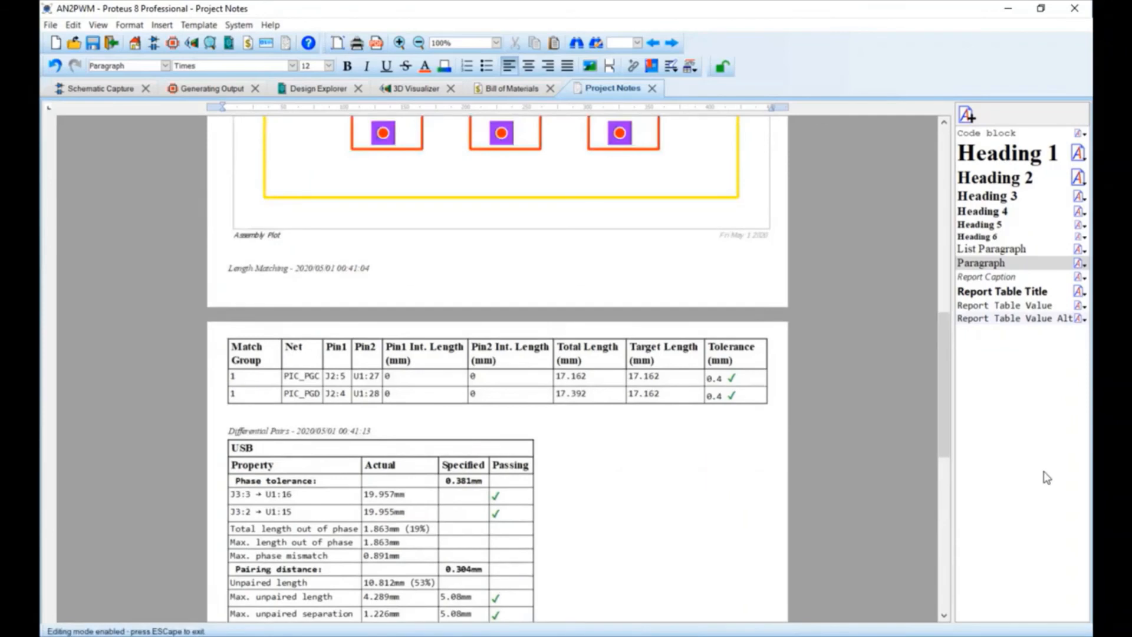
scroll(1070, 507, down, 2)
scroll(1070, 507, up, 2)
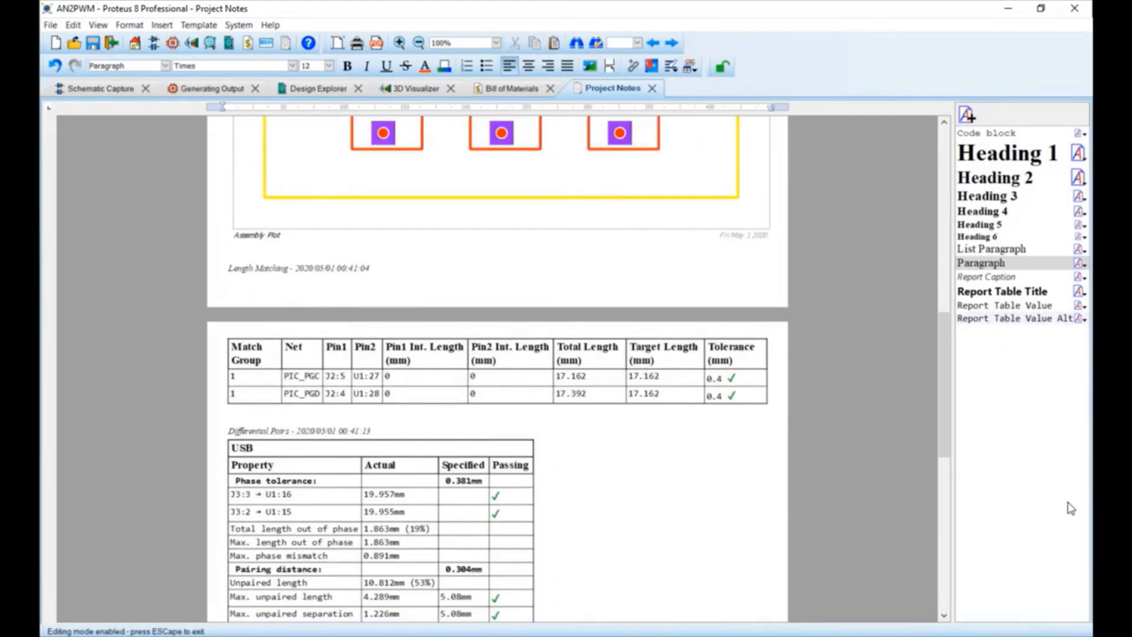